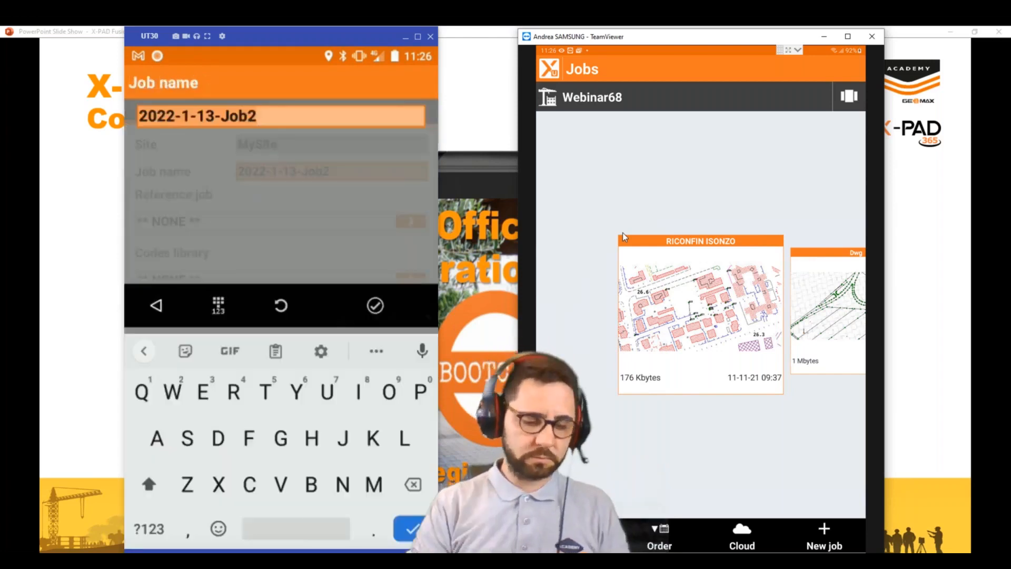
Step: Name the new job "Coll surv" on the first device
type("Coll ")
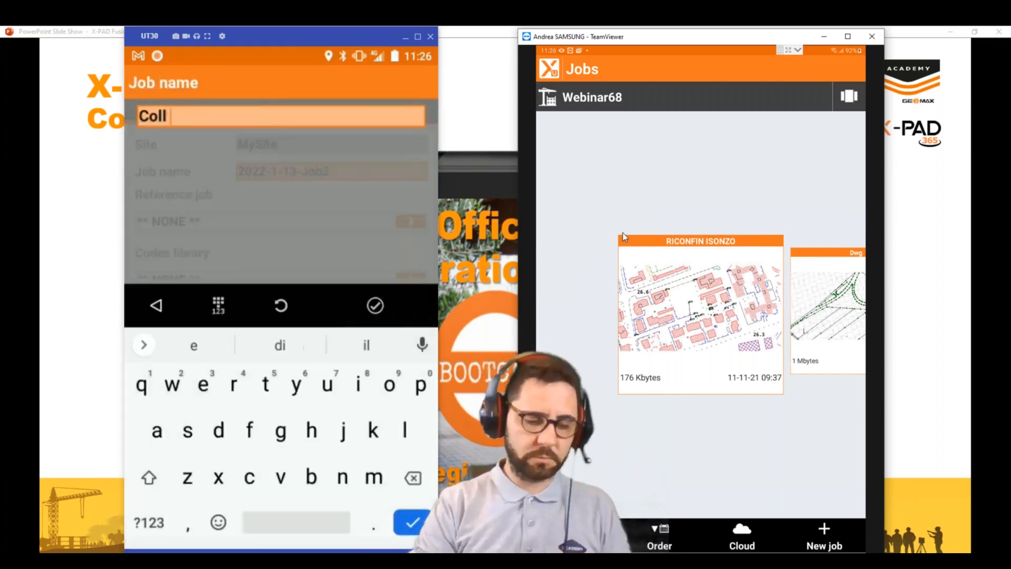
type("sirv")
key("Return")
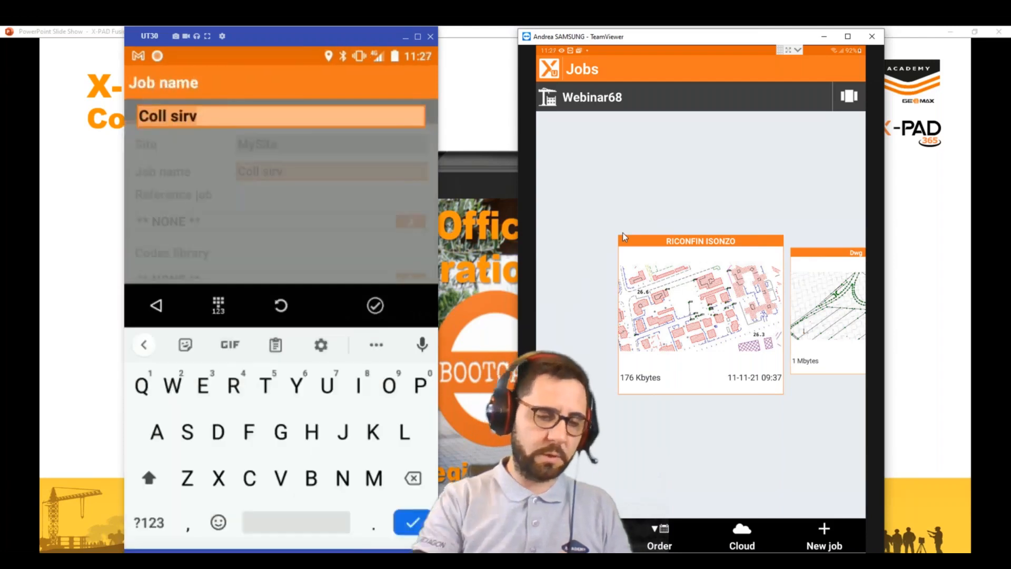
key("BackSpace")
type("u")
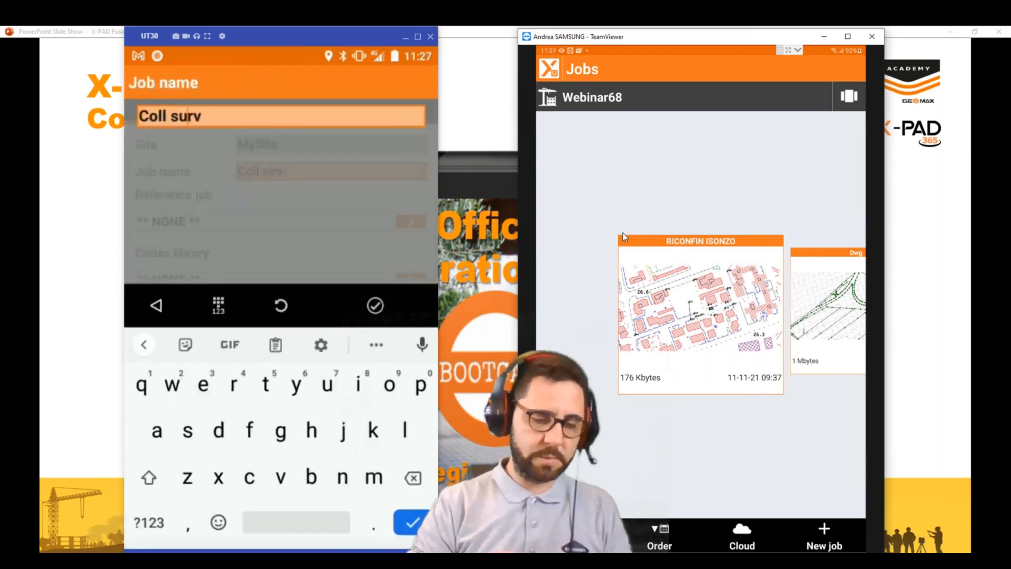
key("Return")
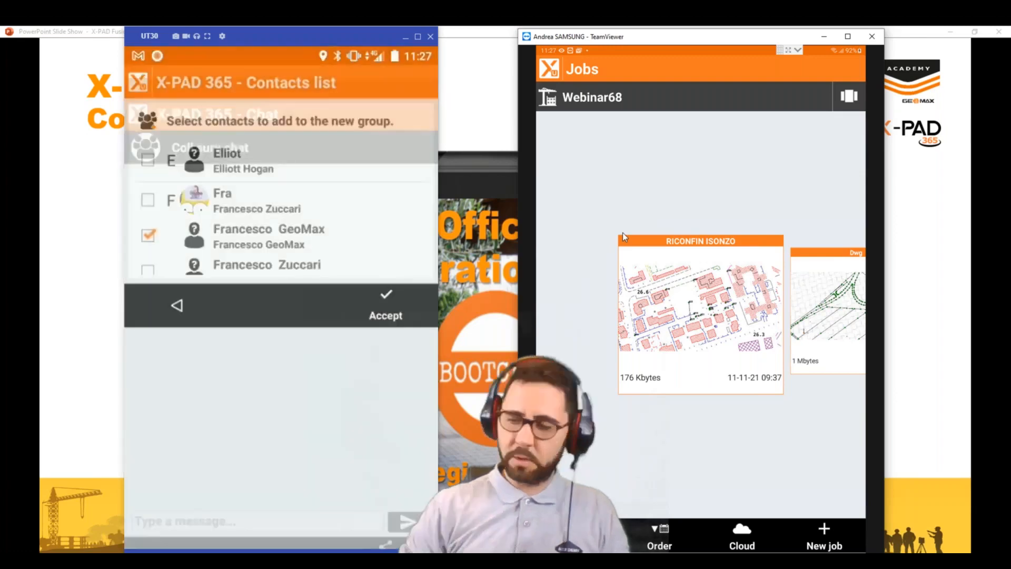
Step: Enter the message "Hello" in the new group chat on the first device
right_click(644, 175)
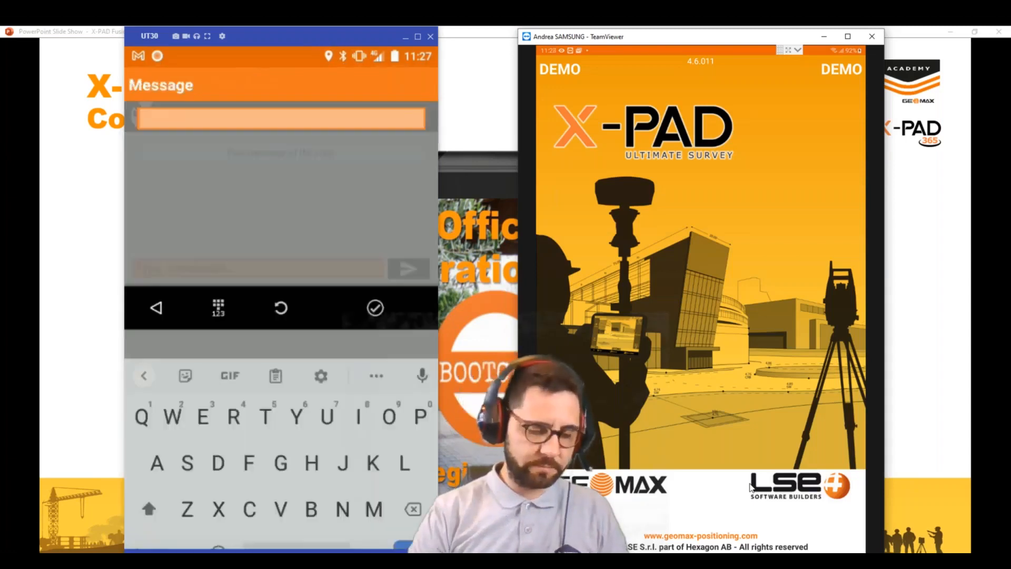
type("Hell")
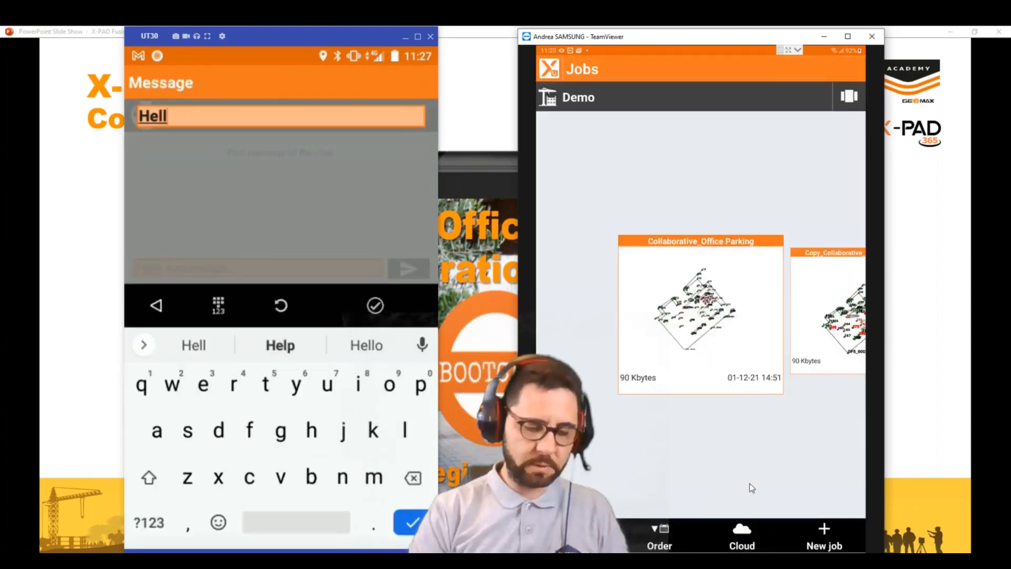
type("o")
key("Return")
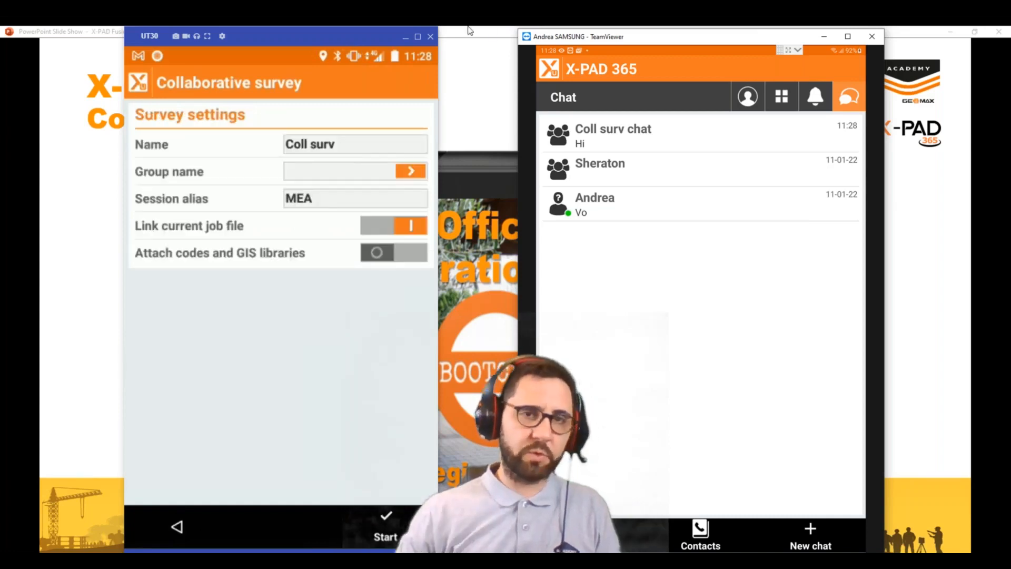
Step: Assign the Coll surv chat group to the collaborative survey, start it and accept the invitation on the second device
left_click(363, 152)
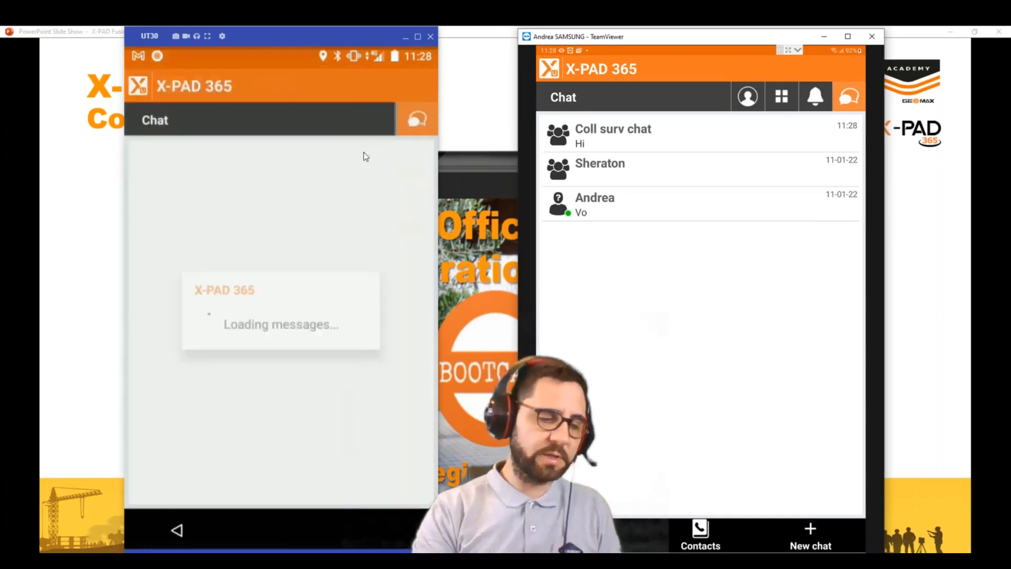
left_click(364, 152)
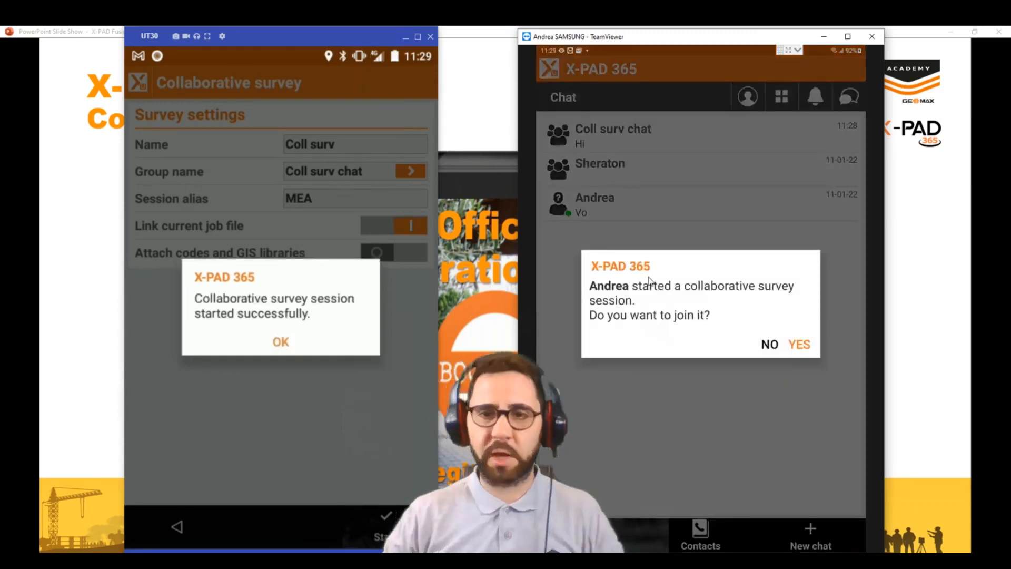
left_click(800, 345)
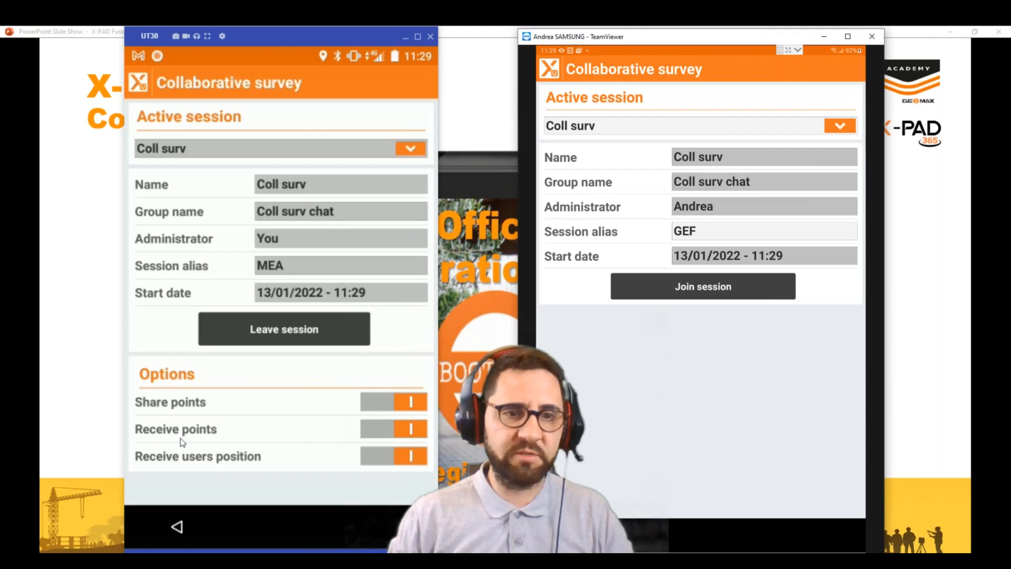
Step: Join the Coll surv session on the second device and download its linked starting job file
right_click(290, 462)
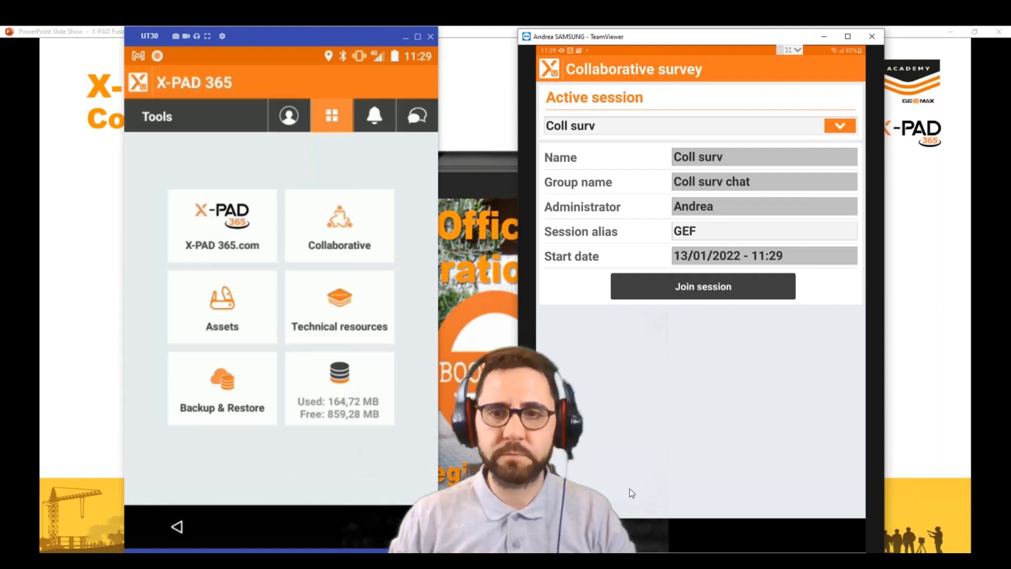
left_click(724, 294)
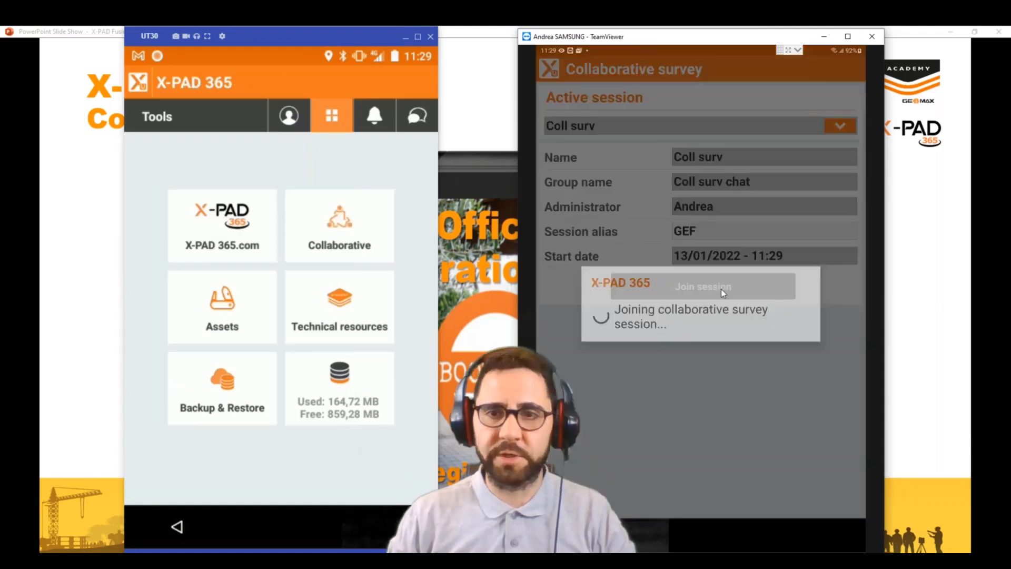
left_click(705, 340)
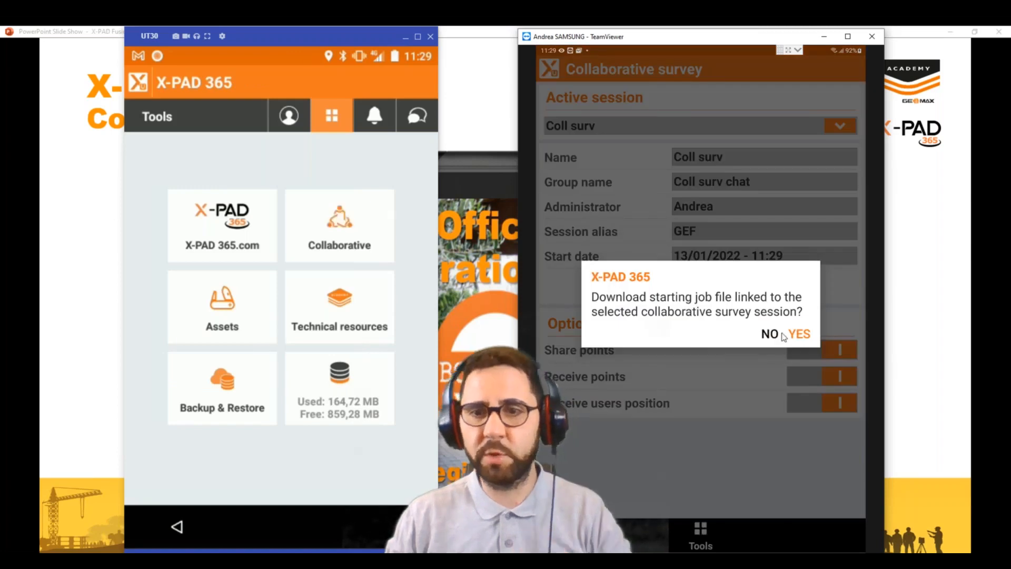
left_click(800, 335)
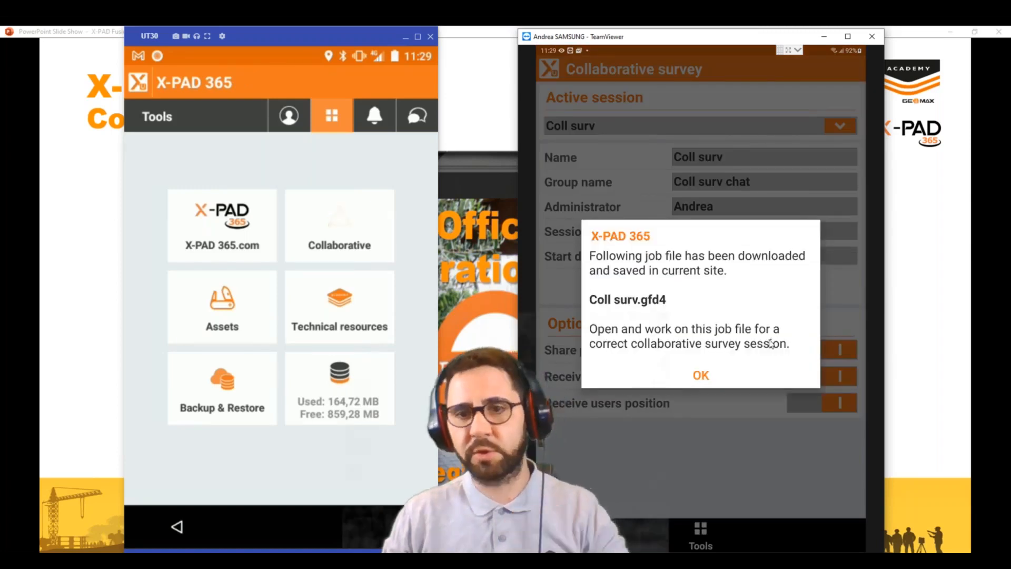
left_click(701, 377)
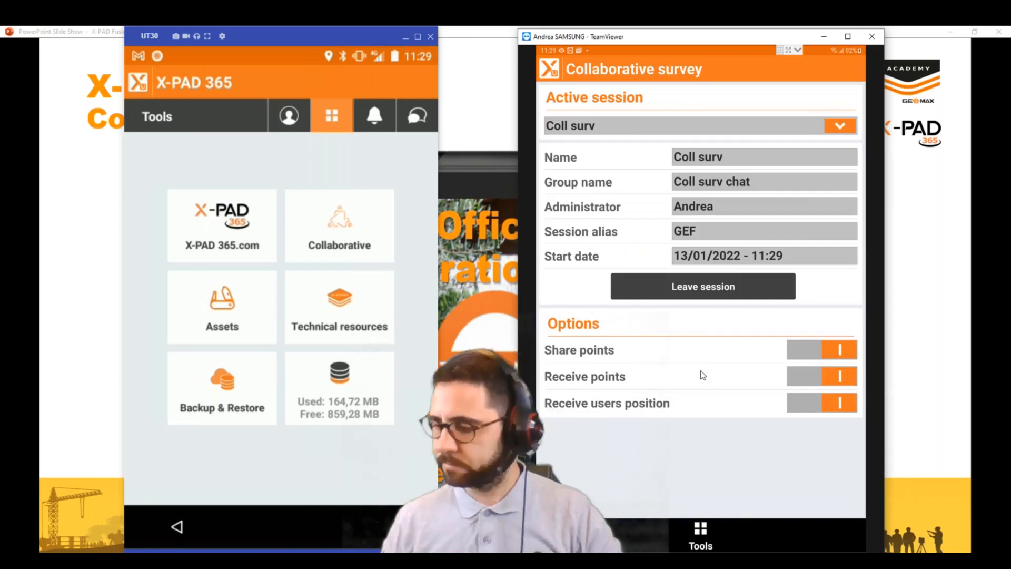
Step: Return to the Demo site's job list on the second device and open the downloaded Coll surv job
key("Escape")
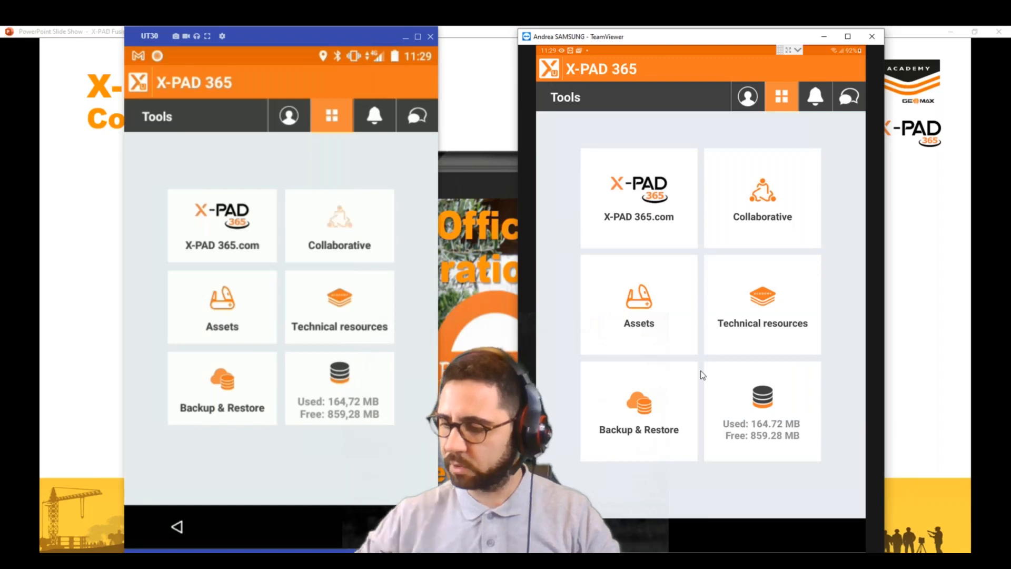
key("Escape")
key("Escape")
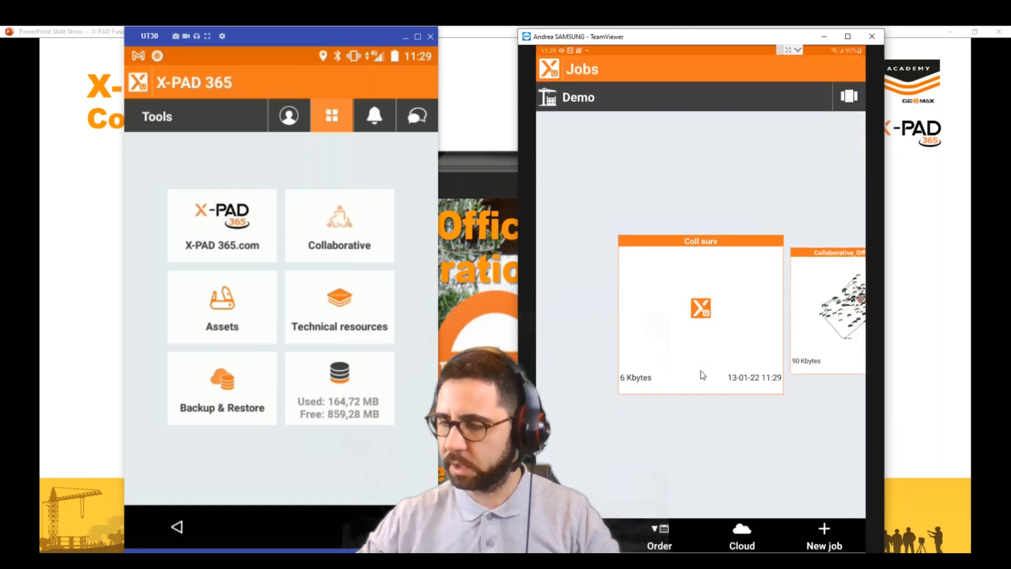
left_click(703, 375)
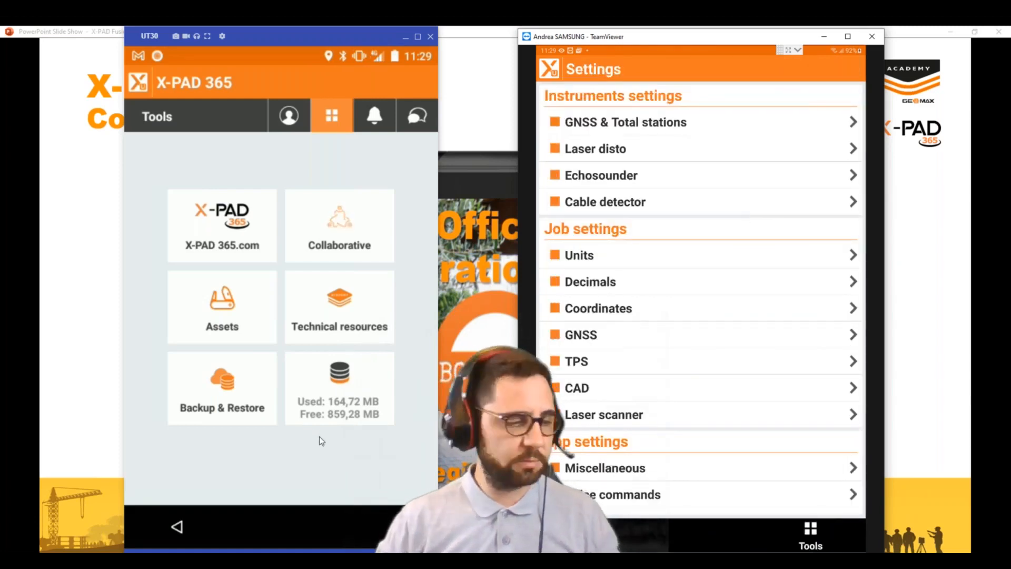
Step: Leave the X-PAD 365 tools on the first device and open Survey points for the Coll surv job
right_click(294, 515)
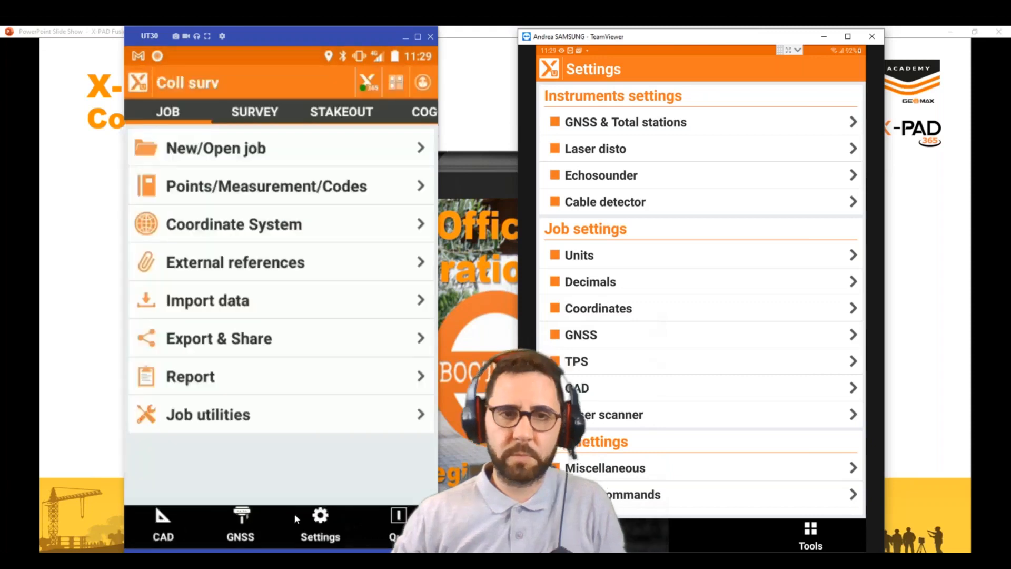
left_click(311, 515)
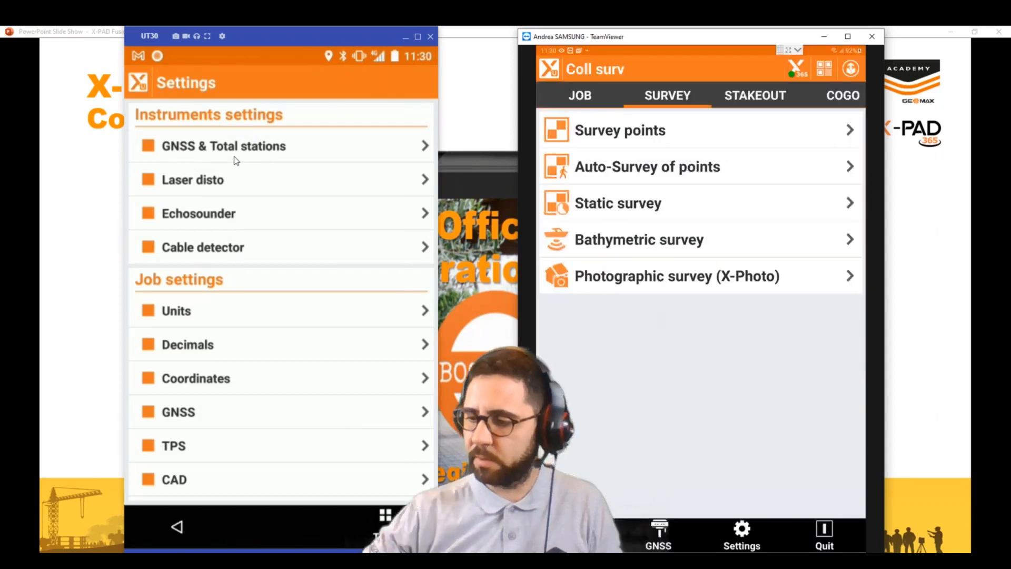
right_click(236, 161)
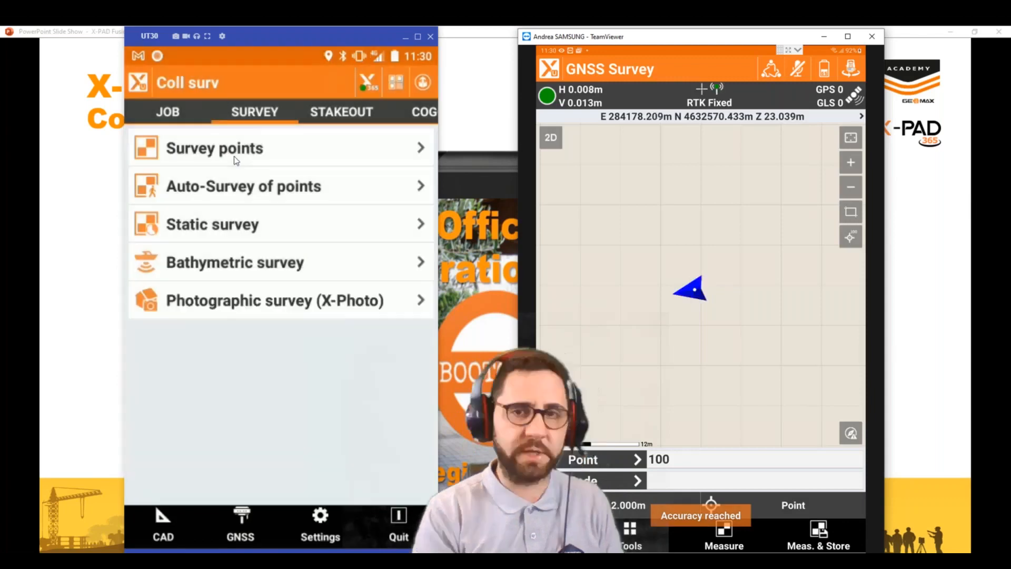
left_click(236, 160)
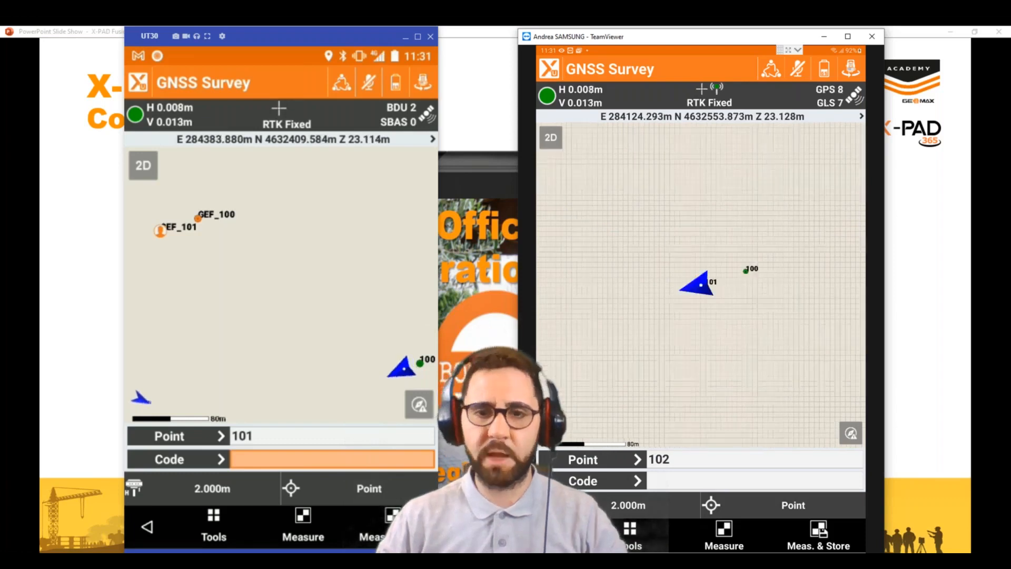
Step: Leave the GNSS survey on the second device and open the Coll surv job's points list to check the shared points
key("Escape")
left_click(581, 96)
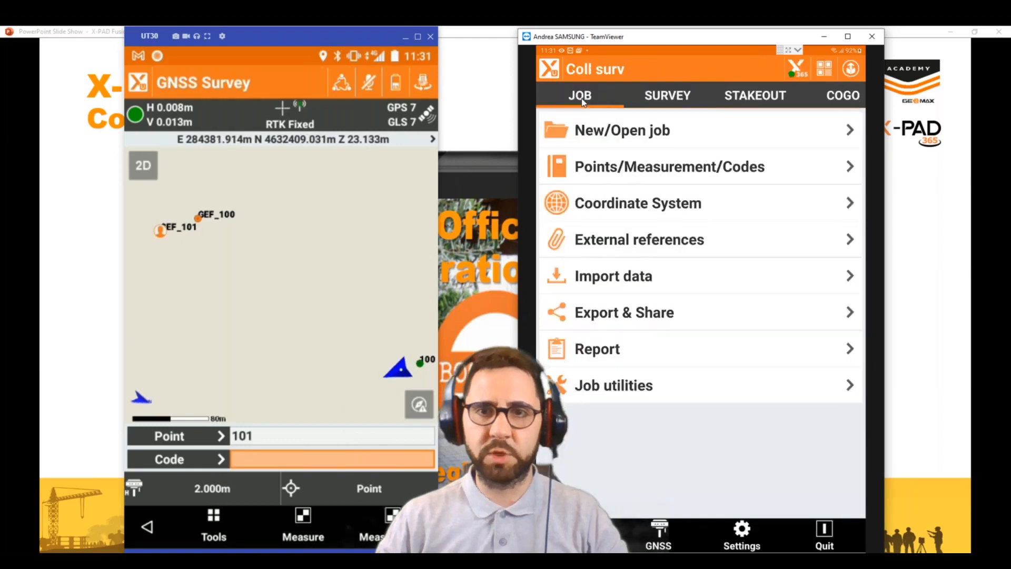
left_click(613, 167)
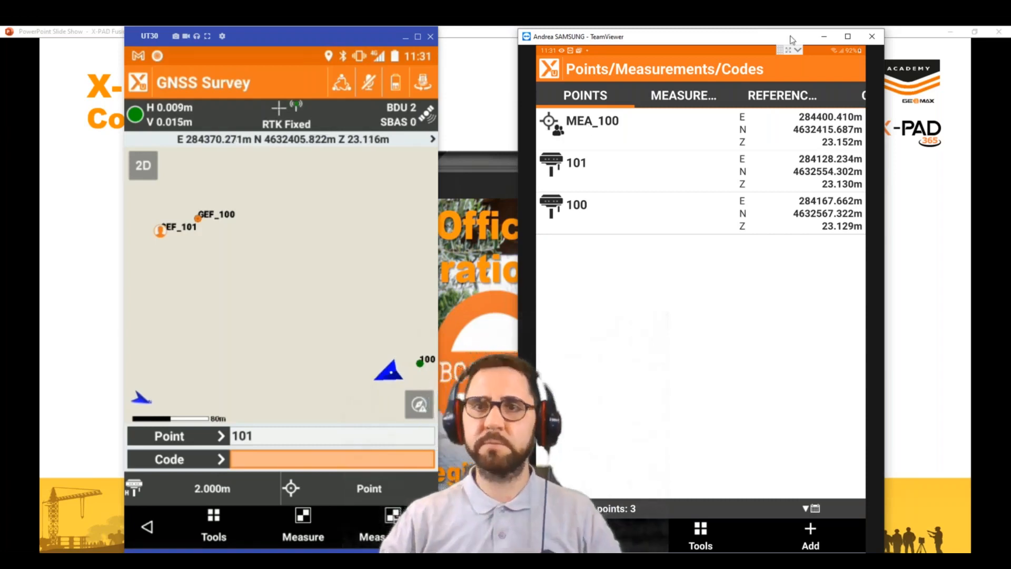
Step: Minimize both device windows and advance the slide show to the Project Output slide
left_click(823, 37)
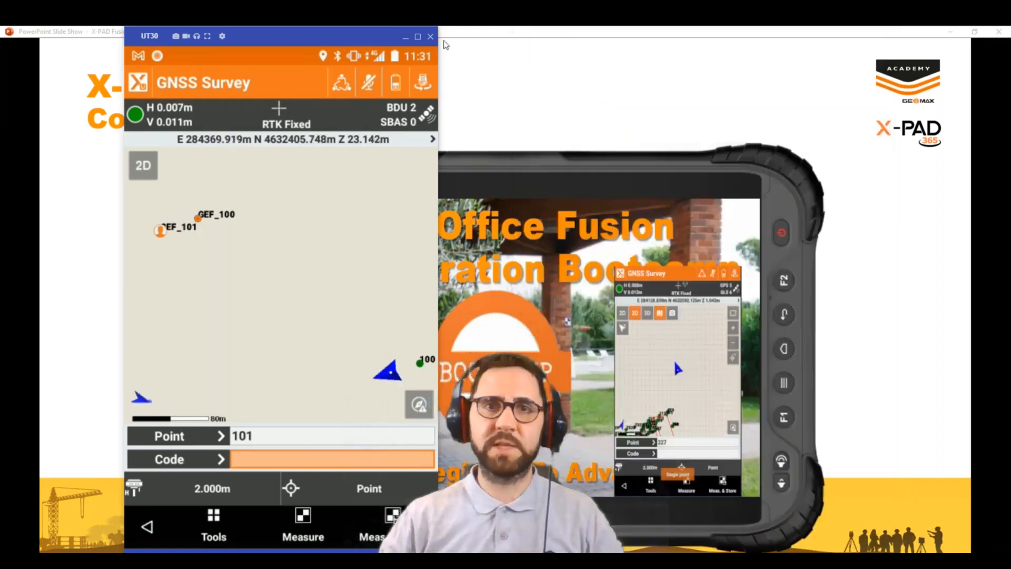
left_click(406, 41)
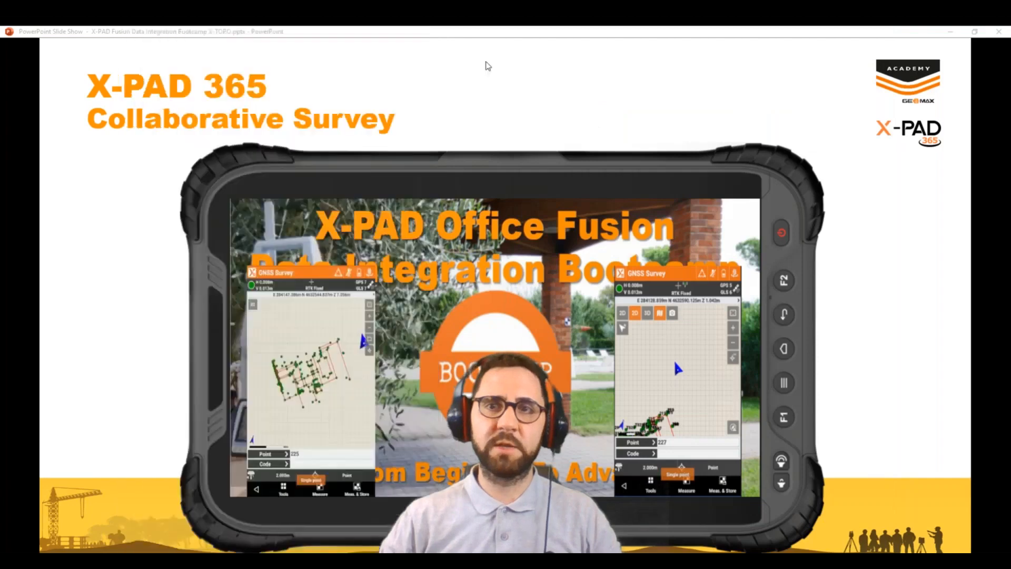
left_click(843, 222)
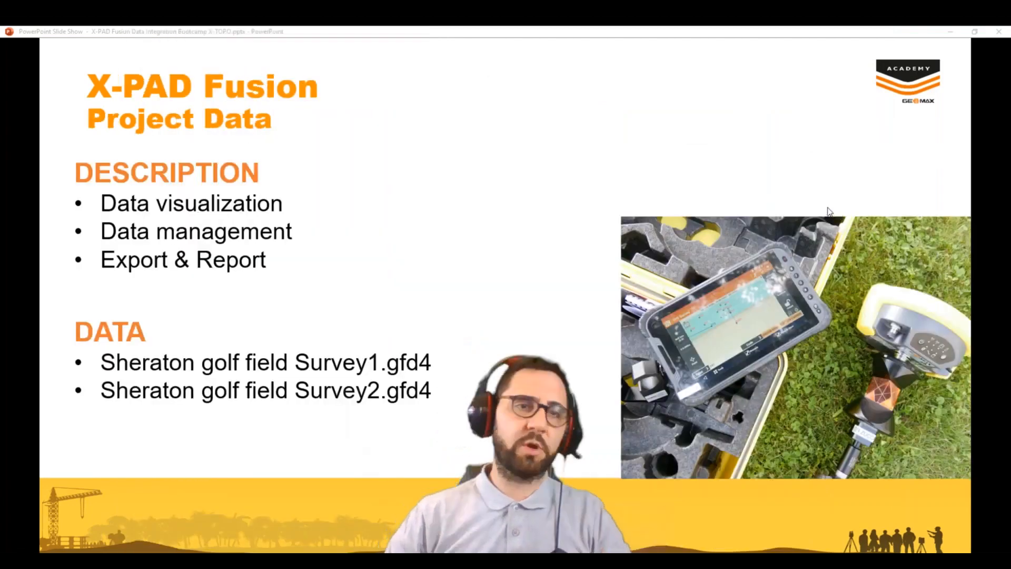
left_click(829, 211)
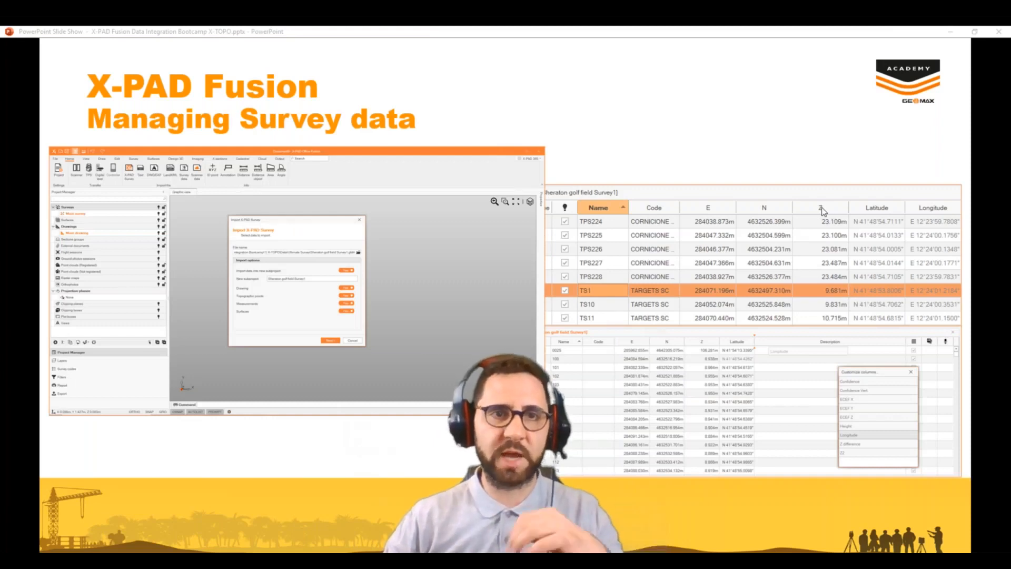
left_click(823, 211)
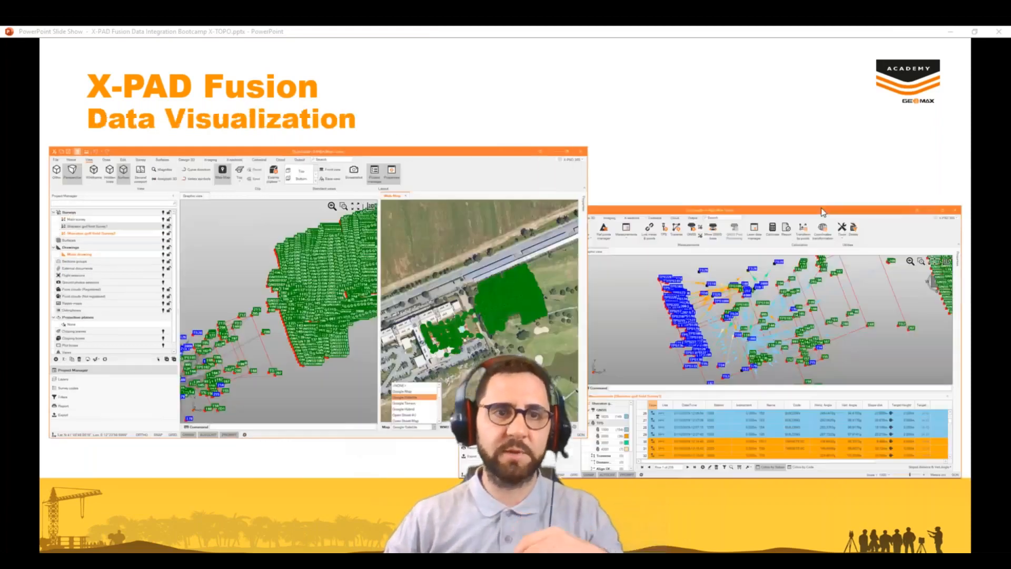
left_click(668, 205)
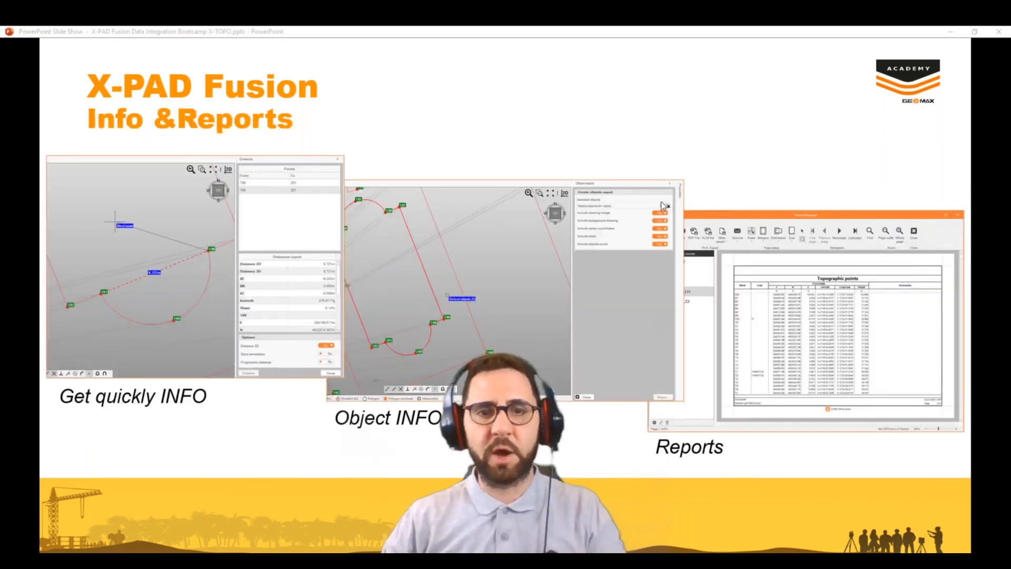
left_click(662, 202)
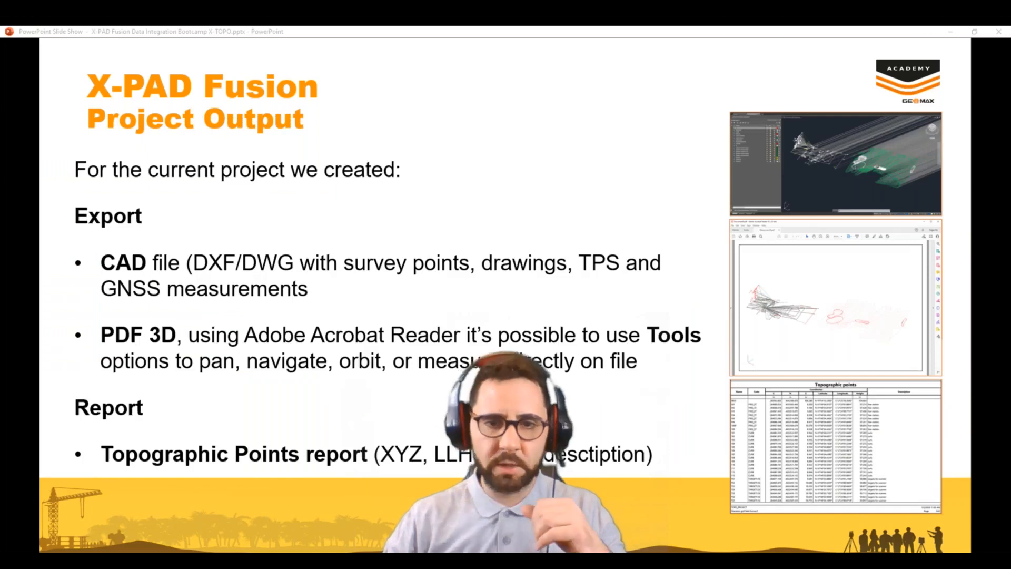
Step: Switch to X-PAD Office Fusion and create an empty project
key("alt+Tab")
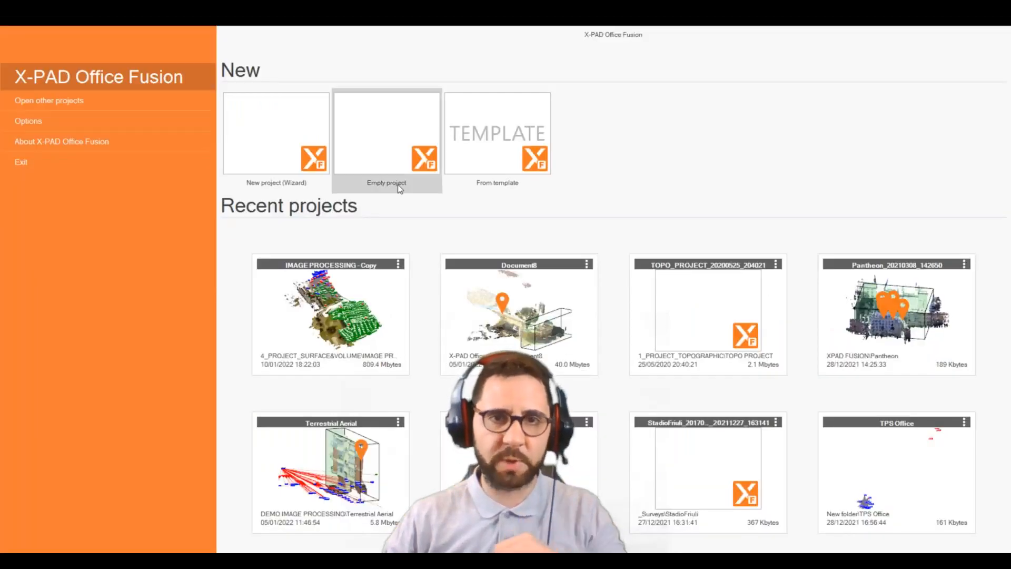
left_click(397, 165)
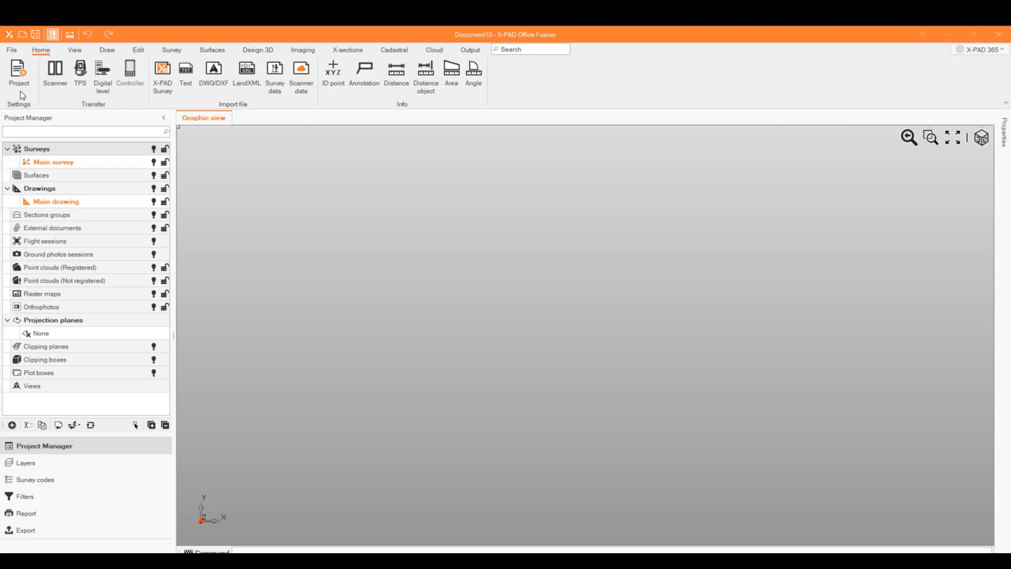
Step: Examine the brands and GeoMax models offered for a new total station download profile, and leave without creating one
left_click(80, 74)
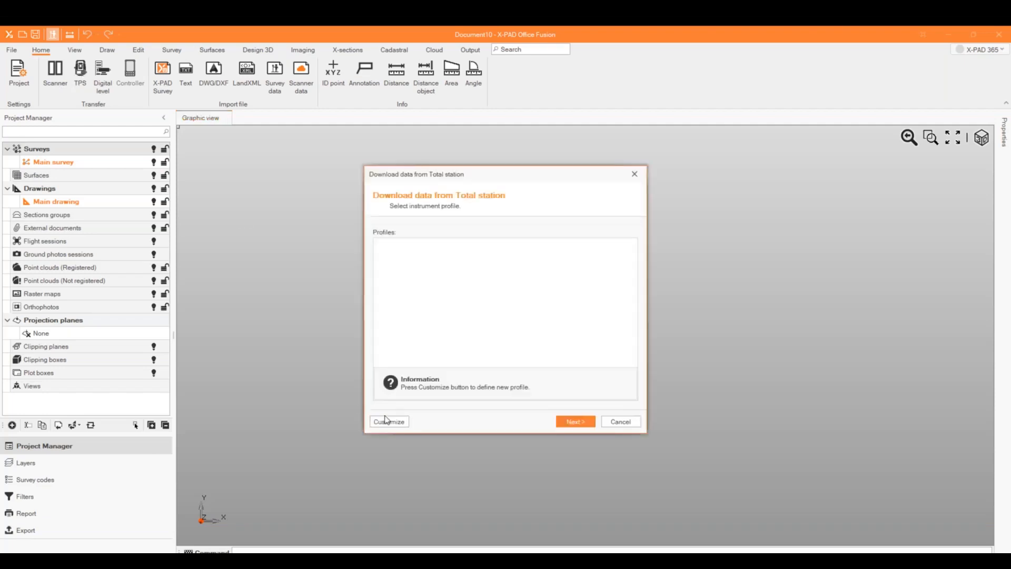
left_click(389, 422)
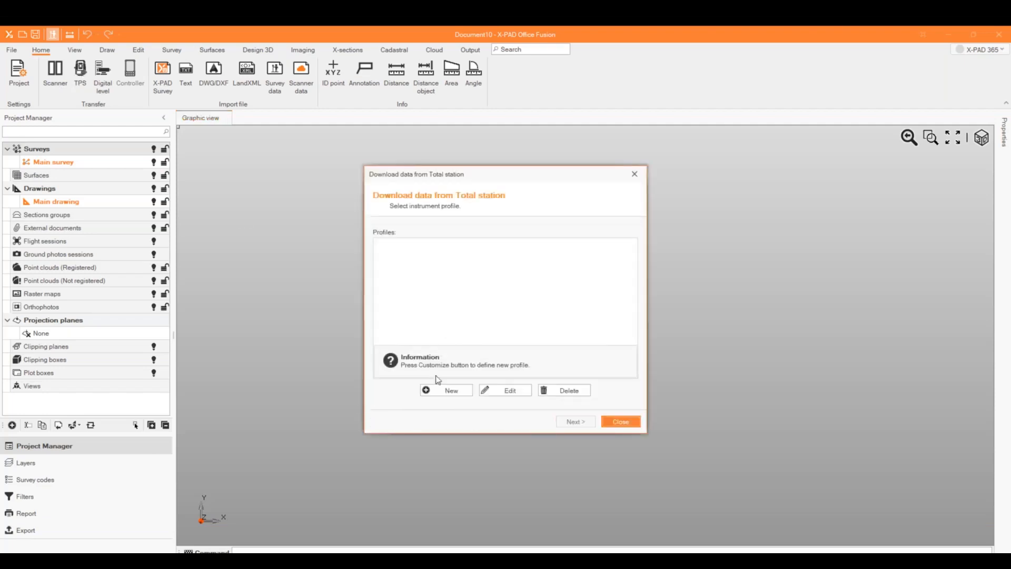
left_click(447, 391)
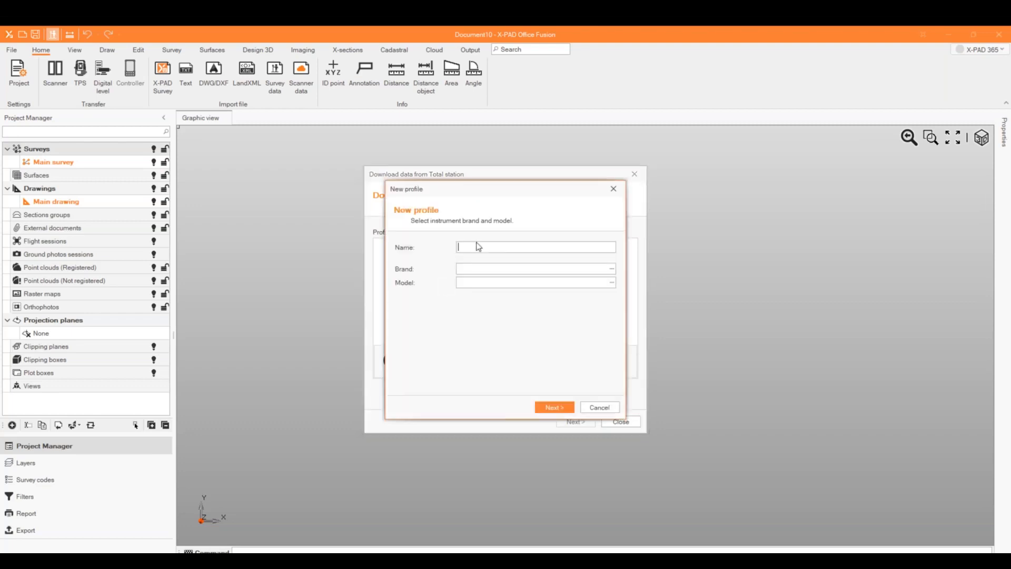
left_click(612, 269)
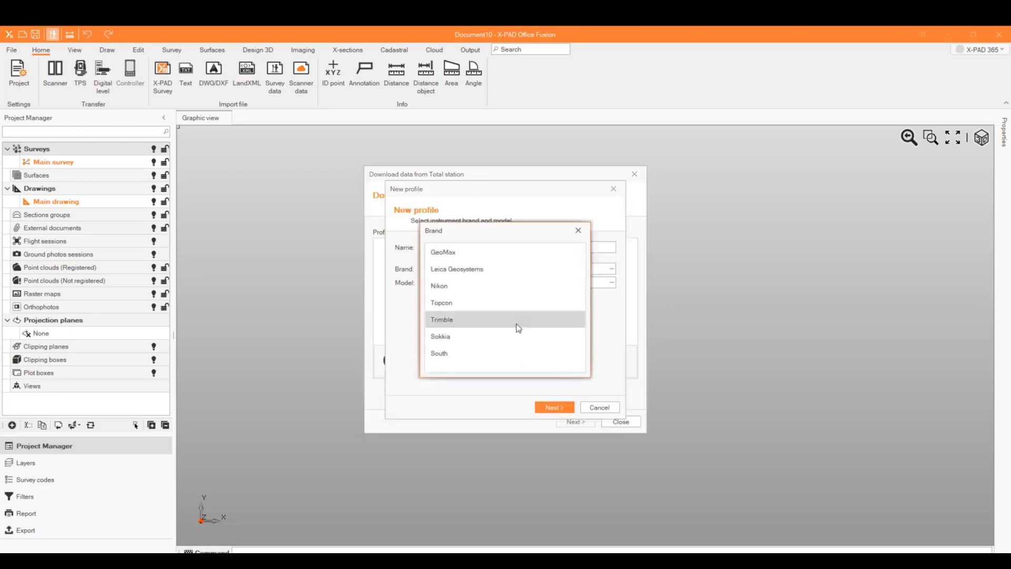
double_click(507, 257)
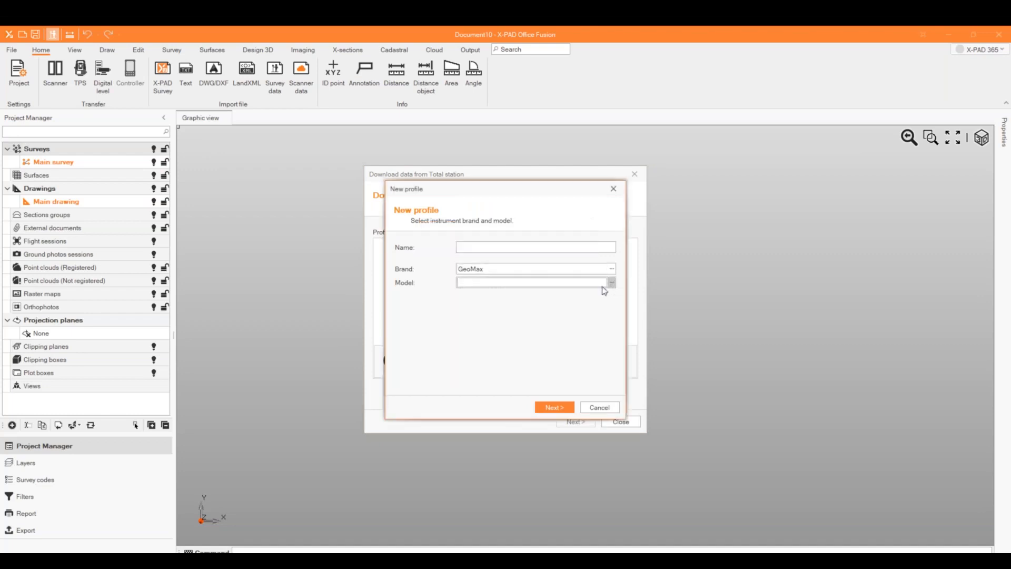
left_click(612, 283)
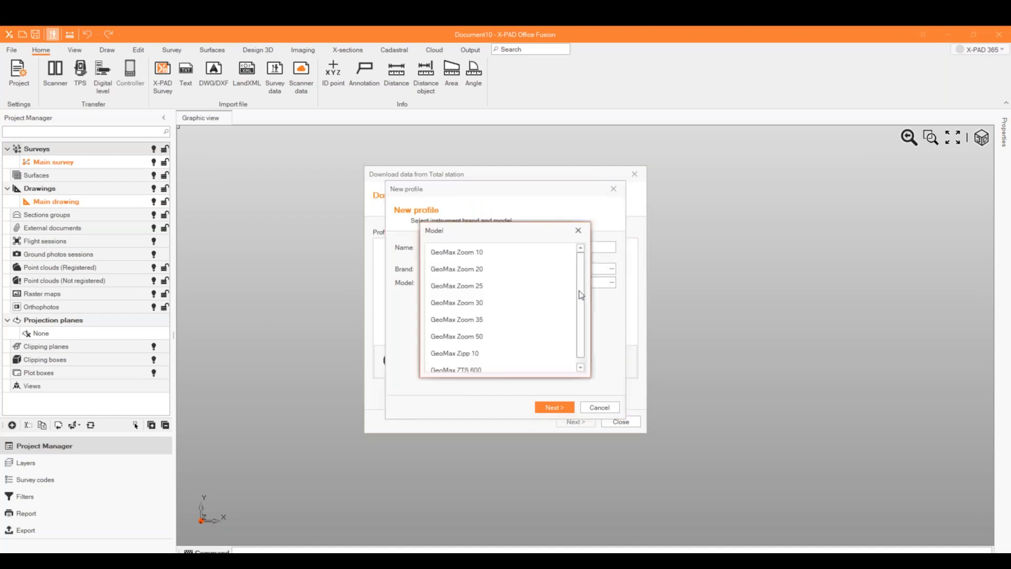
left_click(584, 232)
left_click(614, 189)
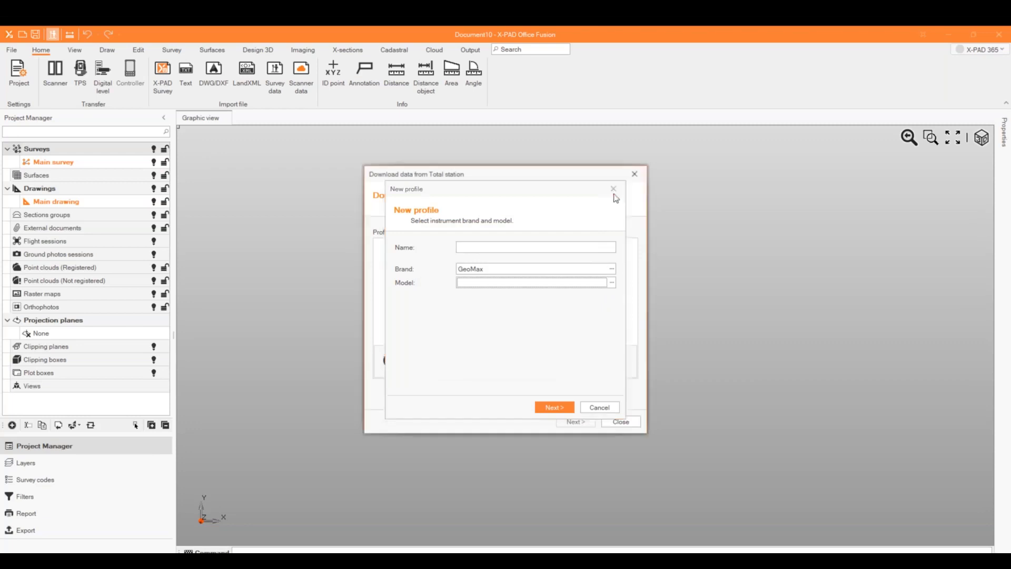
left_click(632, 179)
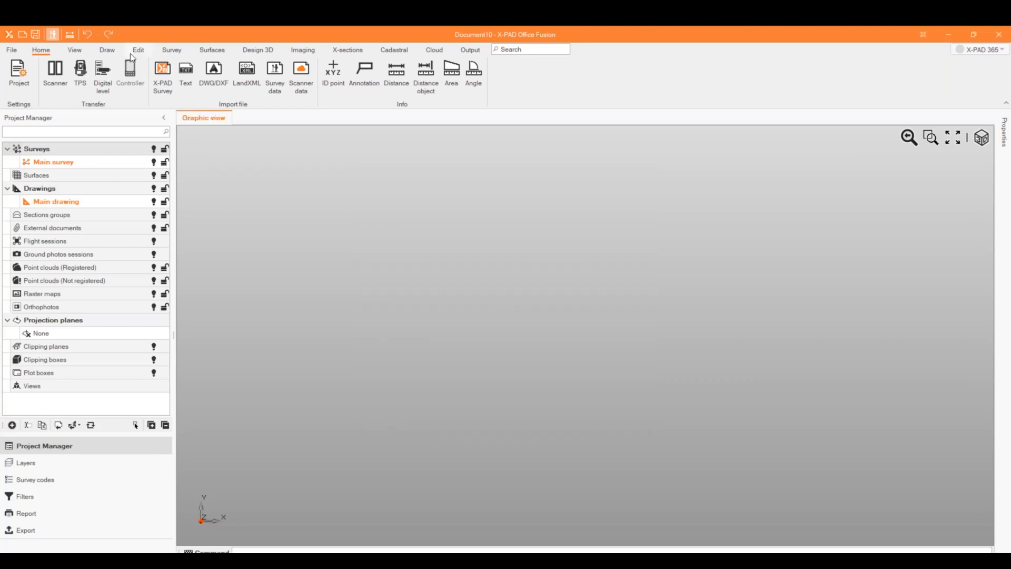
Step: Begin a new digital level download profile with the Leica brand and check its available models
left_click(103, 75)
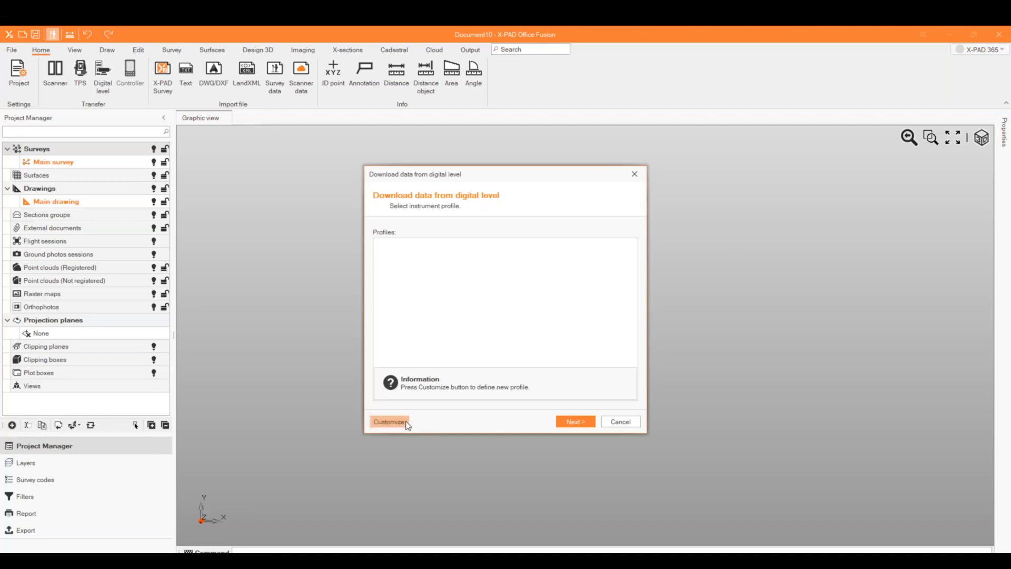
left_click(389, 422)
left_click(447, 390)
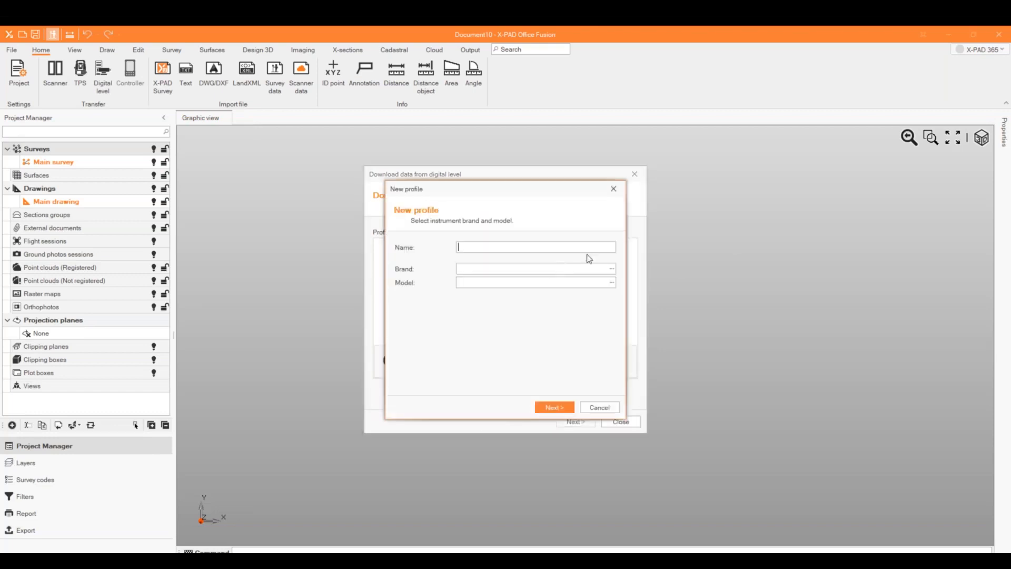
left_click(613, 270)
double_click(539, 269)
left_click(611, 285)
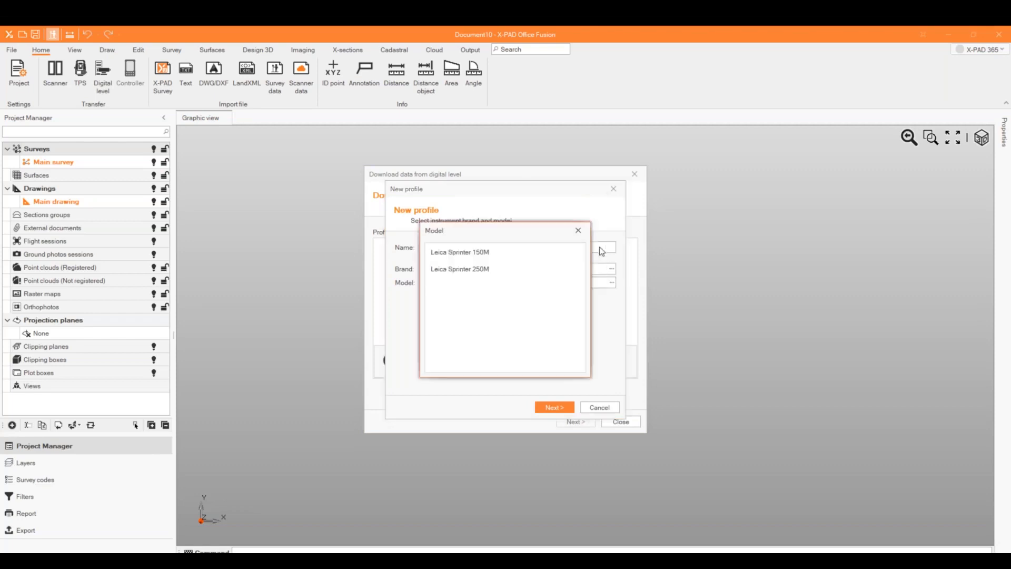
left_click(579, 227)
Step: Switch the digital level profile's brand to GeoMax, check its models, and leave the download without saving a profile
left_click(613, 269)
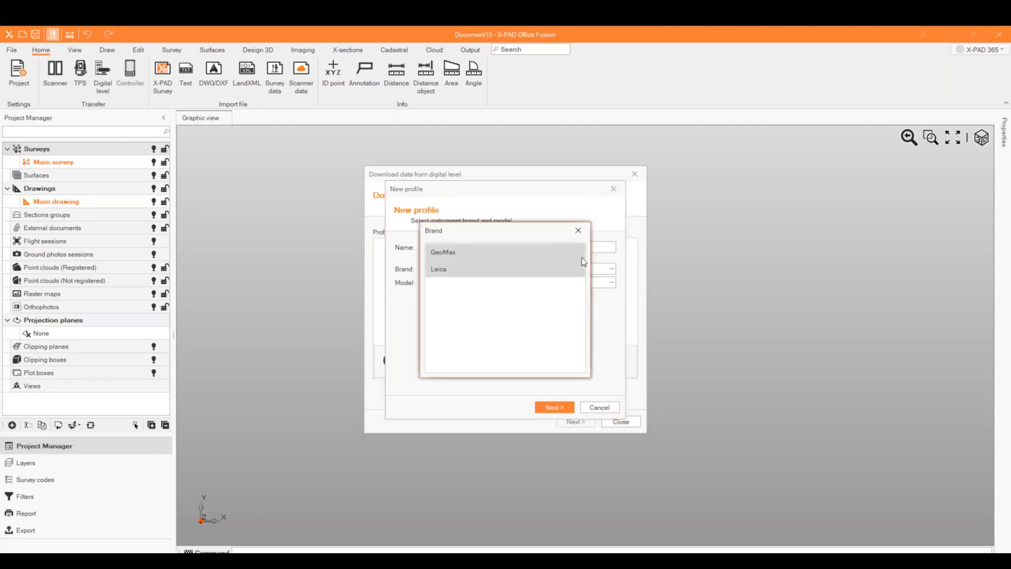
double_click(580, 257)
left_click(612, 284)
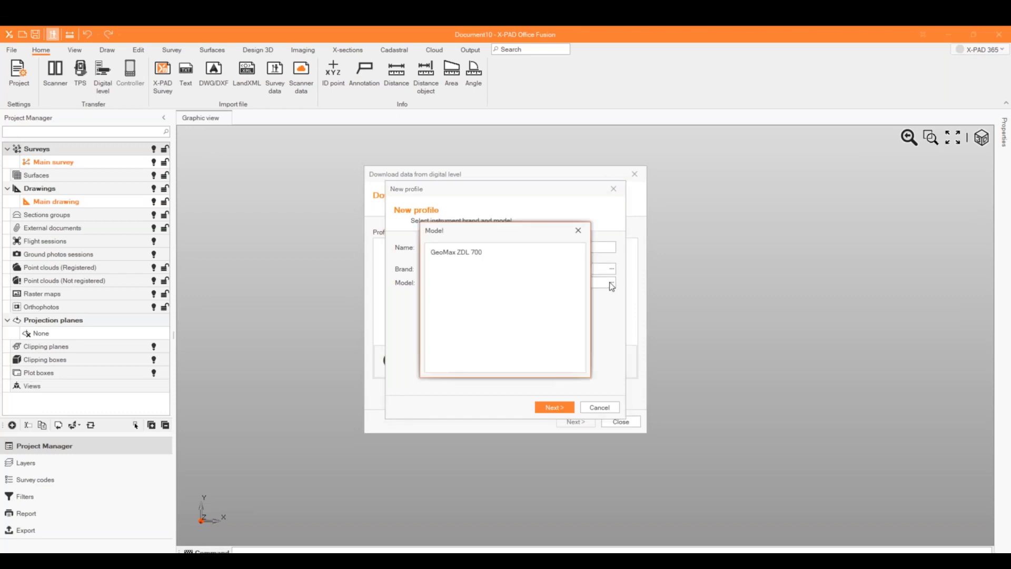
left_click(578, 228)
left_click(613, 189)
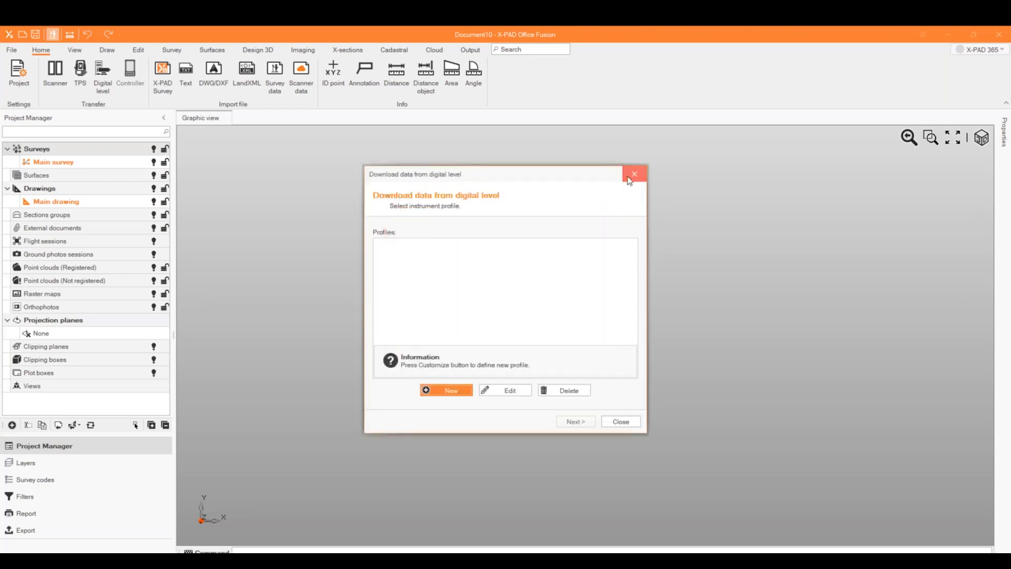
left_click(631, 179)
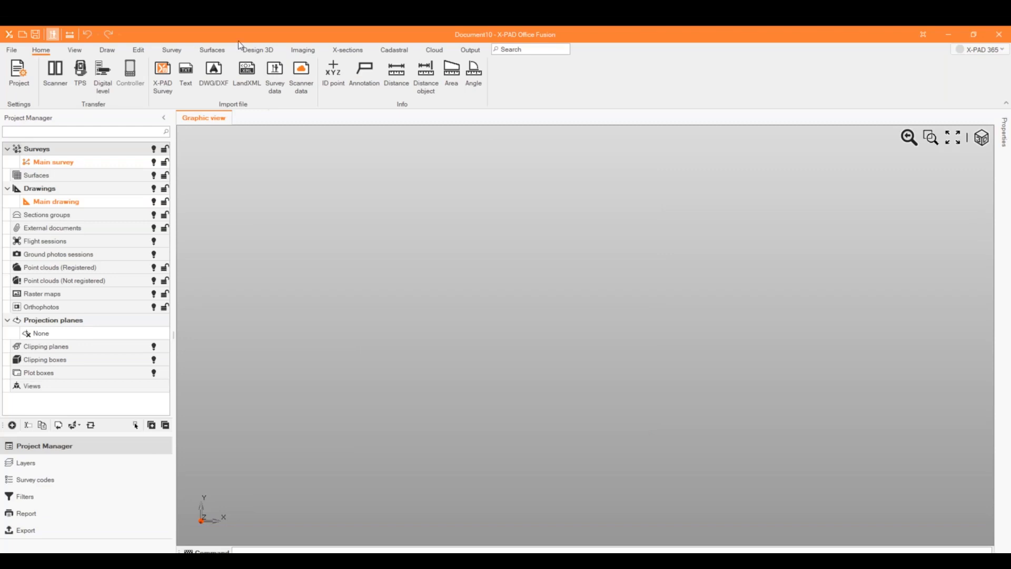
Step: Review the project's import formats, including DWG/DXF, Esri Shape and ASCII text files, and return to the drawing
left_click(18, 51)
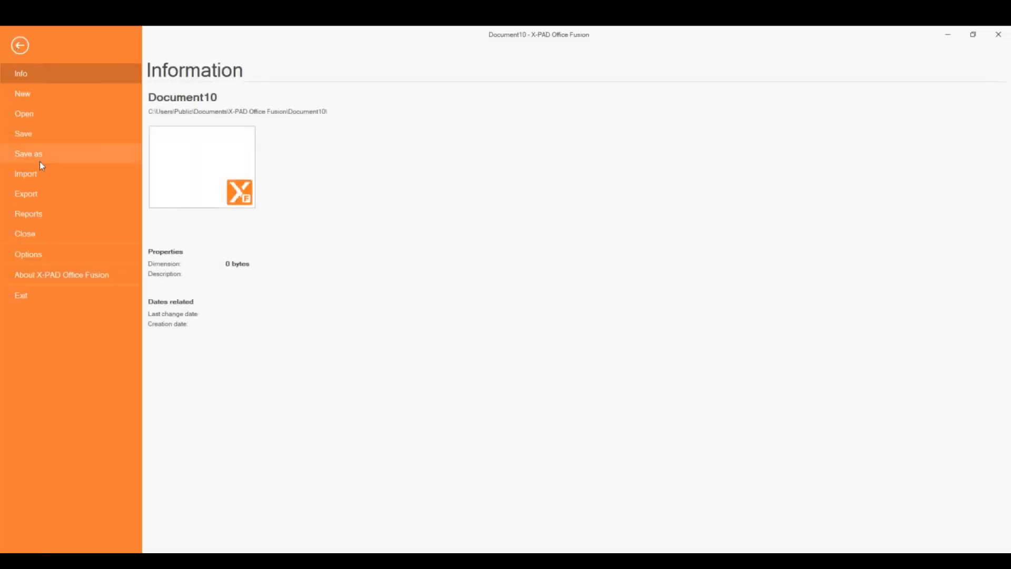
left_click(42, 178)
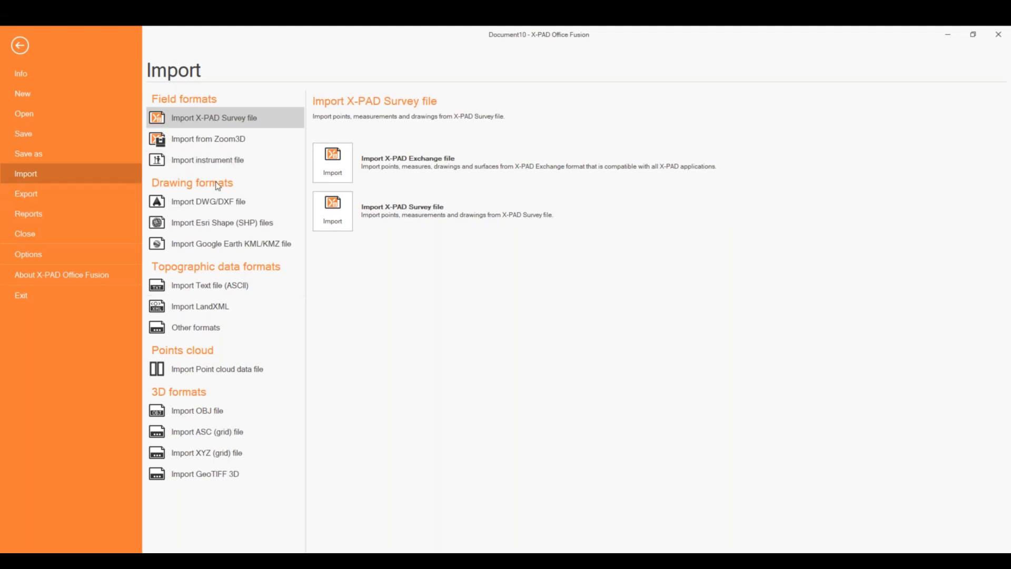
left_click(224, 203)
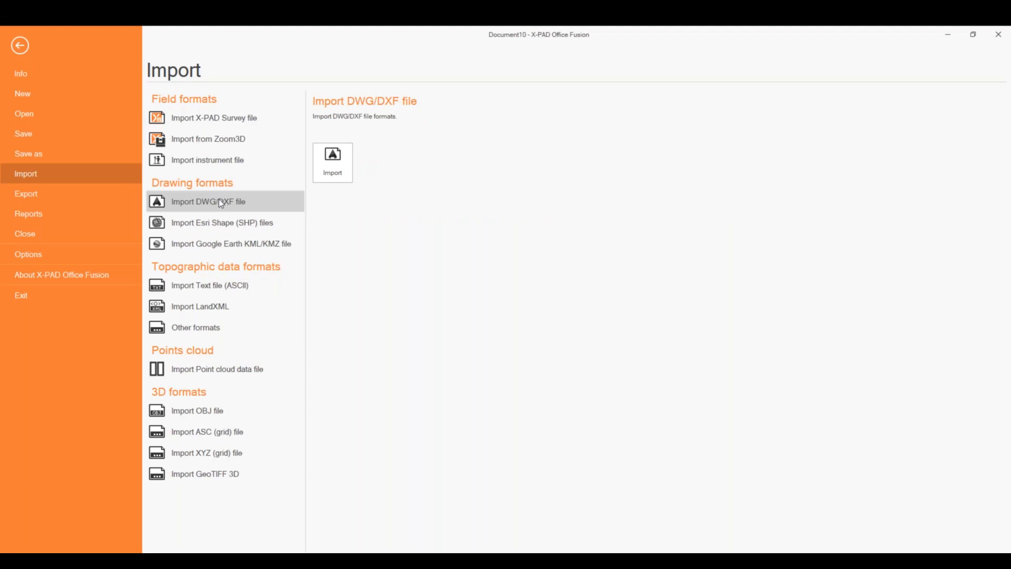
left_click(230, 221)
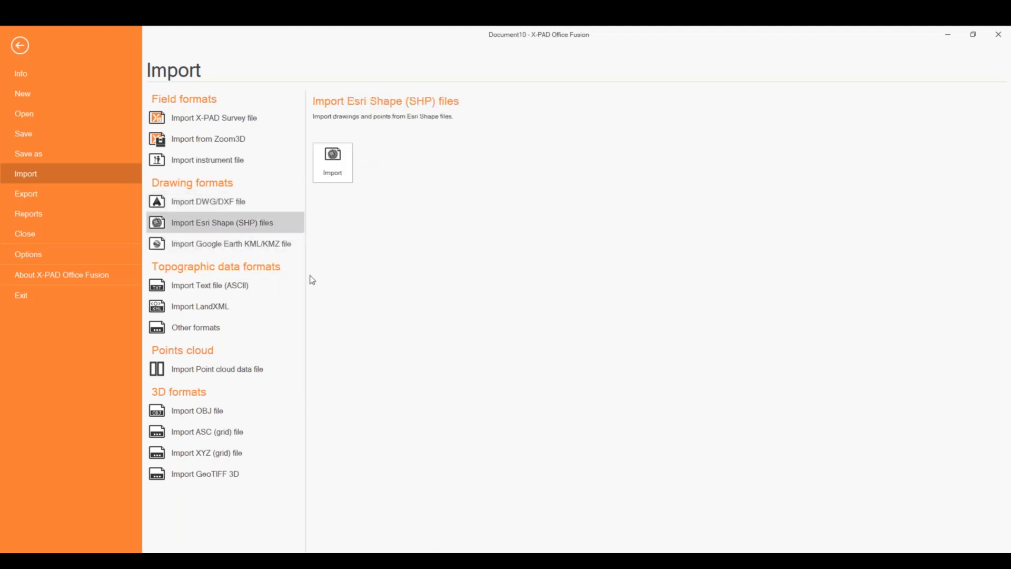
left_click(248, 282)
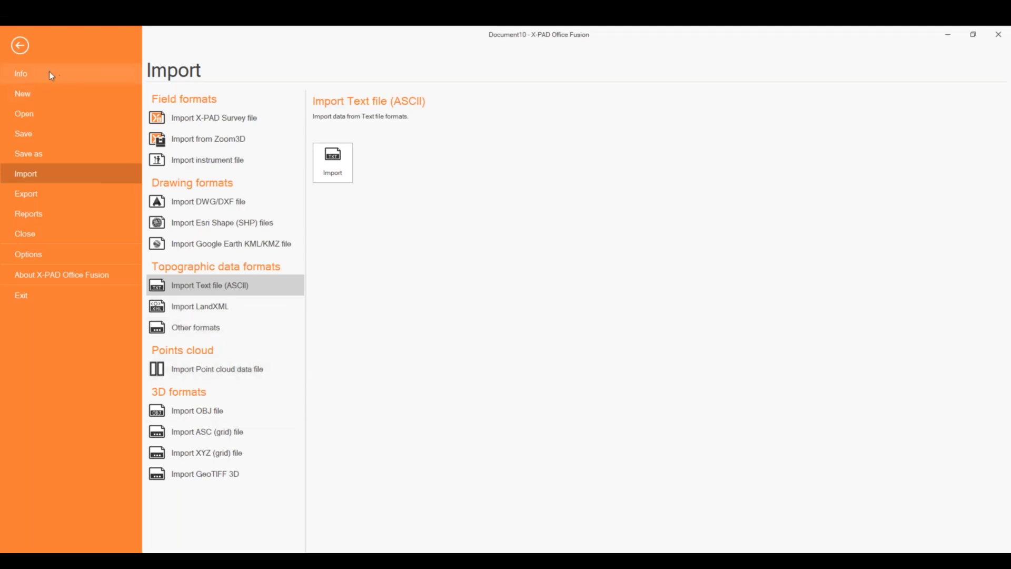
left_click(20, 46)
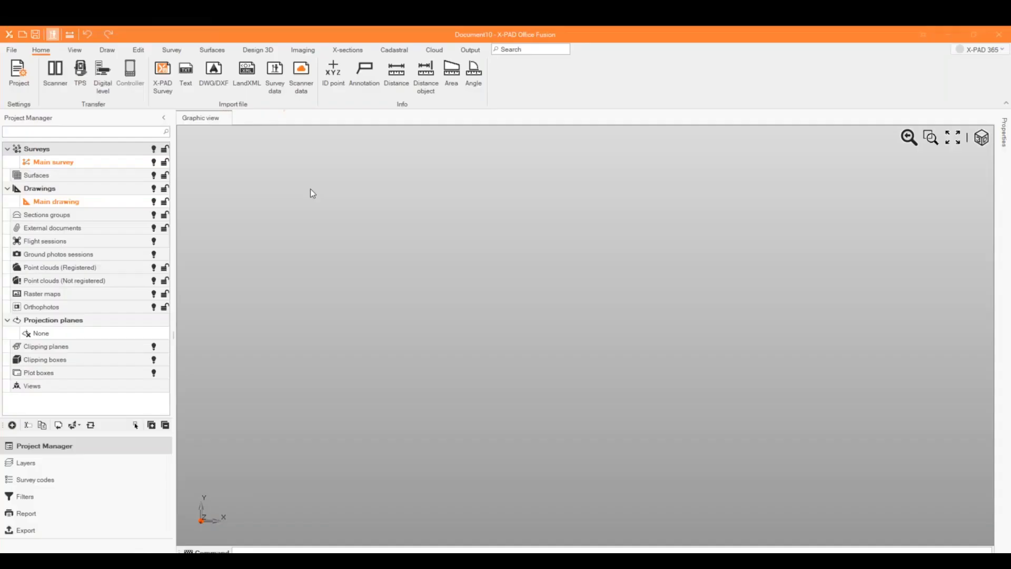
Step: Import Sheraton golf field Survey1.gfd4 from the computer into a new subproject with its drawing, topographic points, measurements and surfaces
left_click(164, 73)
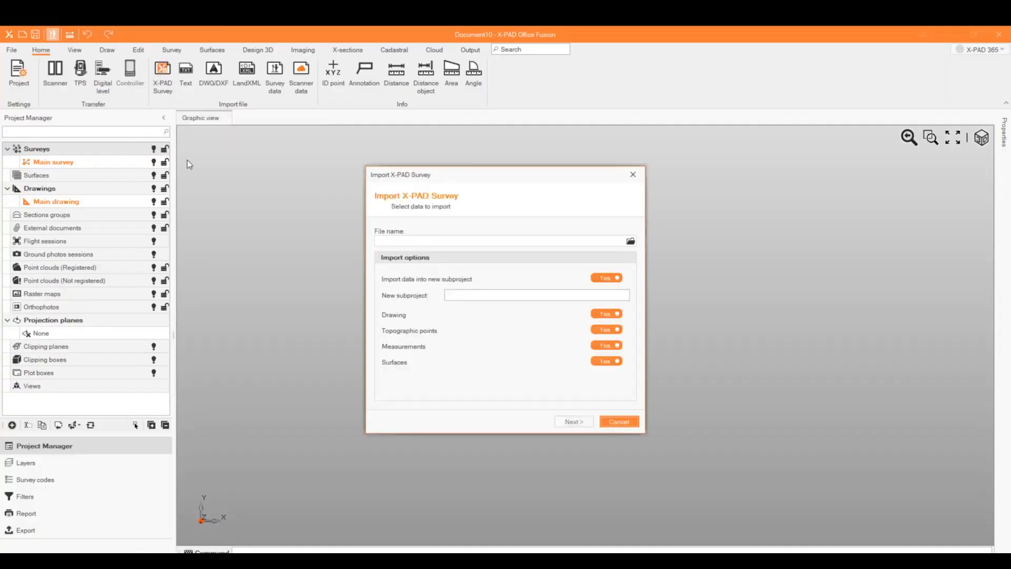
left_click(625, 241)
left_click(625, 240)
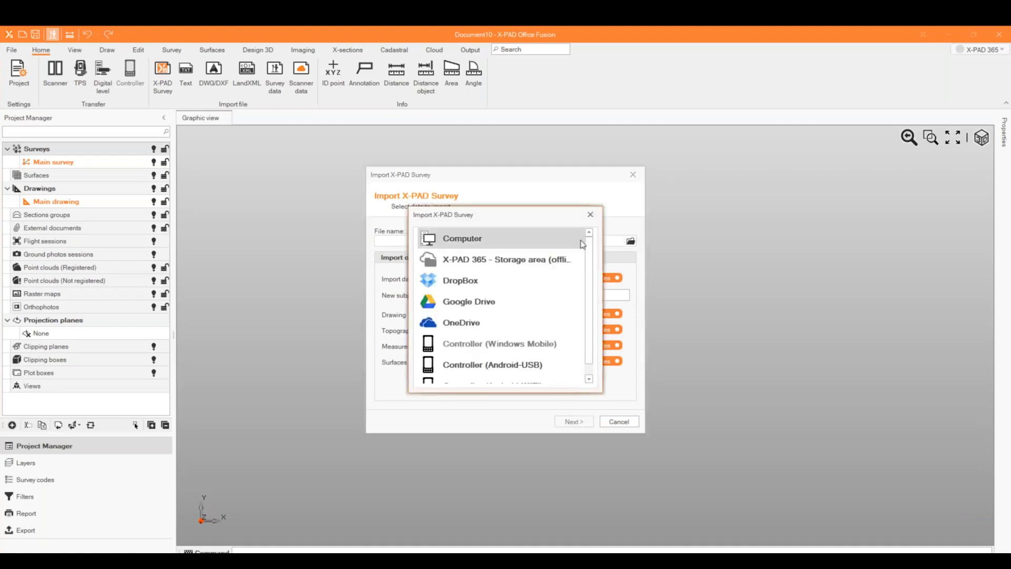
left_click(570, 243)
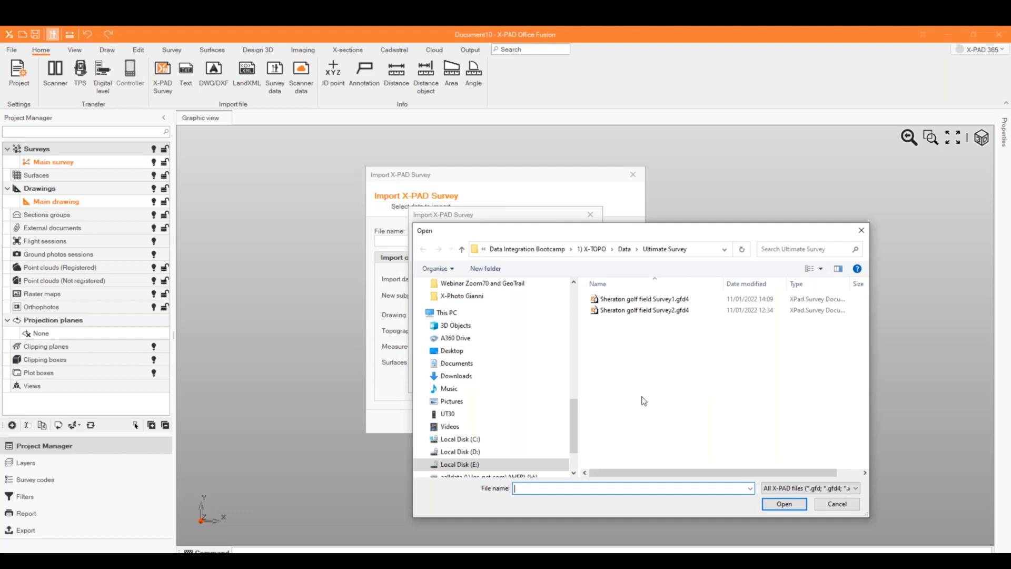
left_click(632, 303)
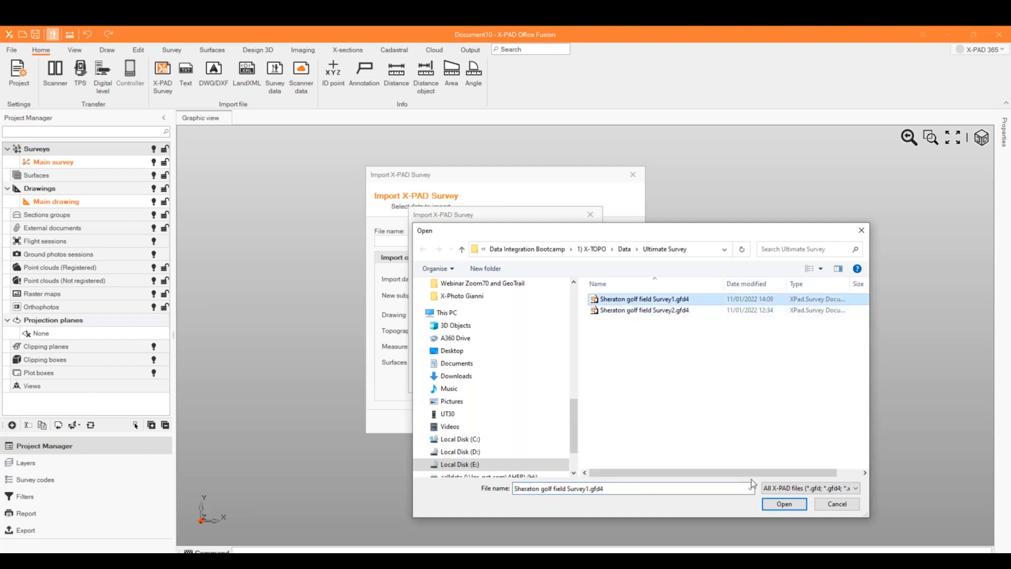
left_click(779, 503)
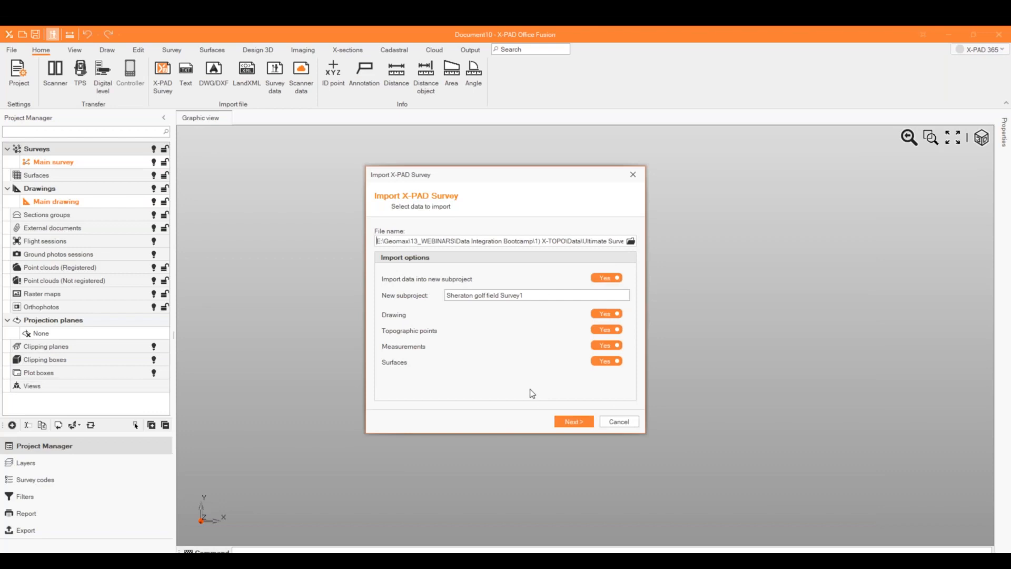
left_click(572, 422)
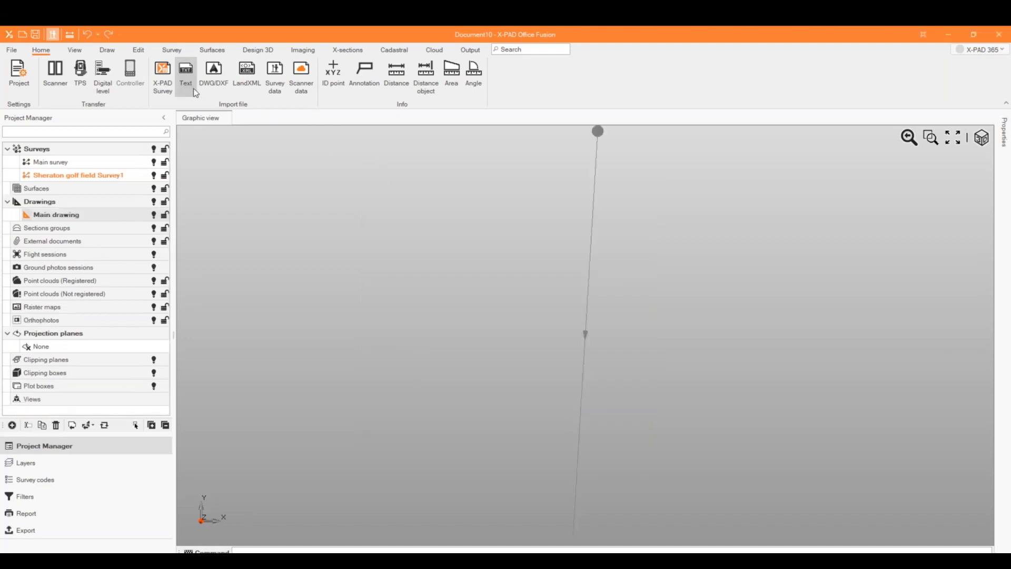
Step: Delete the long line with the arrow that crosses the graphic view of the imported survey
left_click(589, 295)
left_click(589, 295)
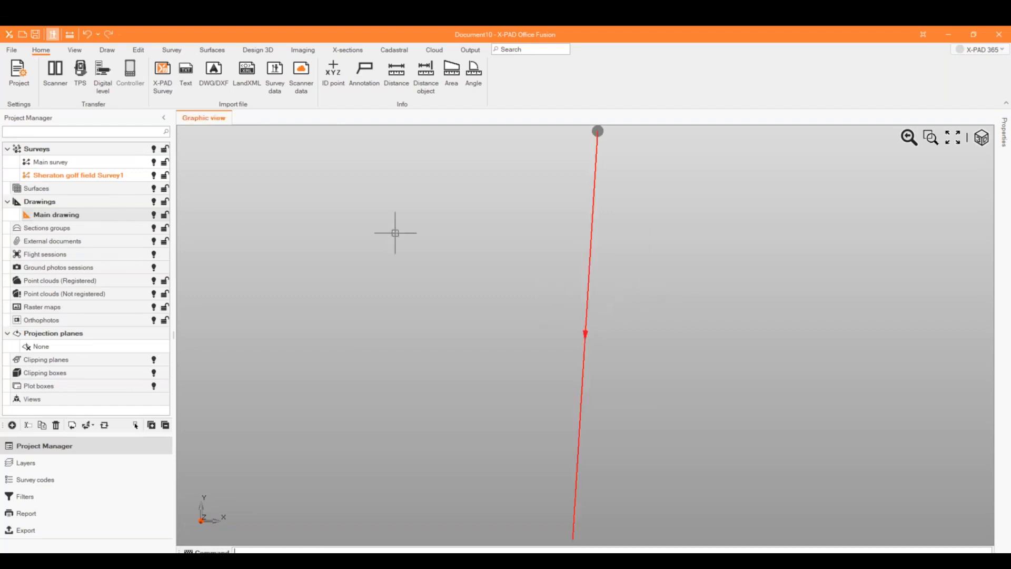
left_click(138, 50)
left_click(17, 79)
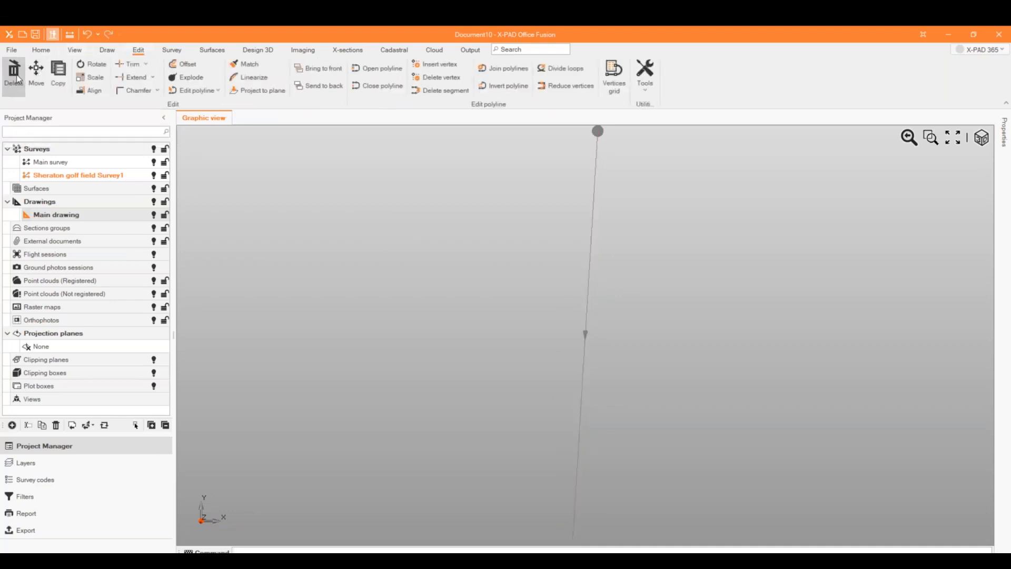
left_click(588, 234)
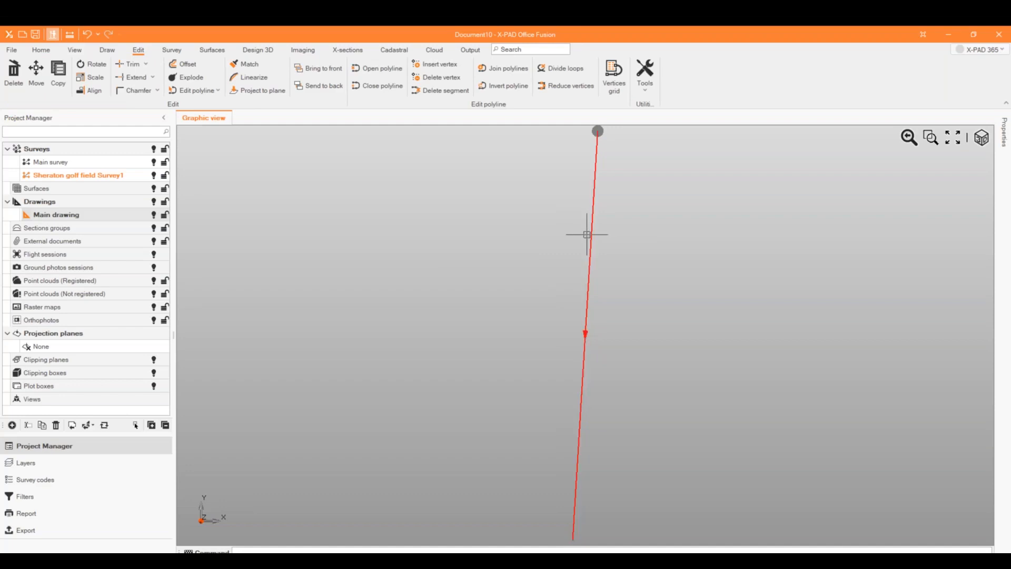
left_click(15, 75)
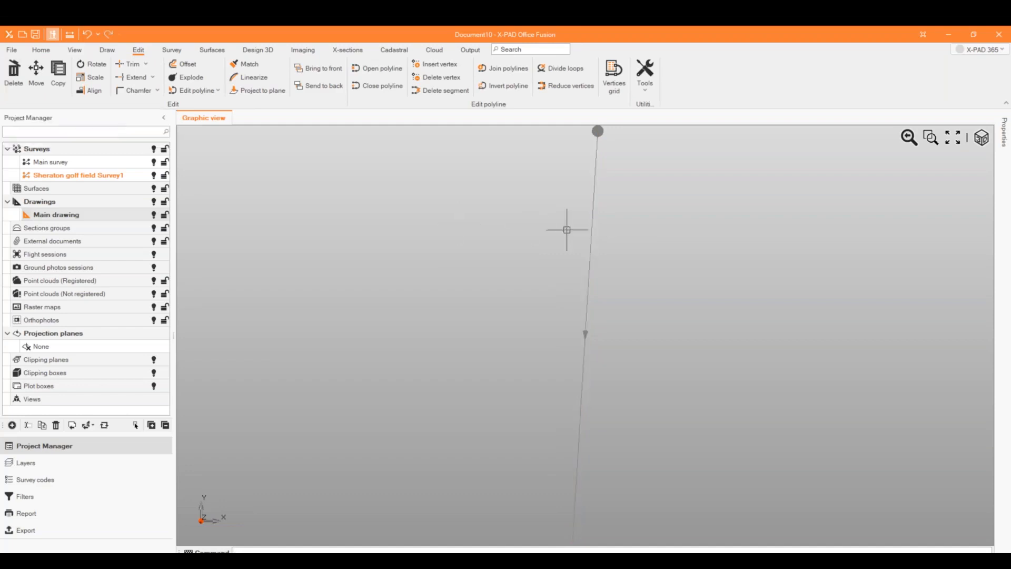
left_click_drag(598, 223, 560, 266)
key("Delete")
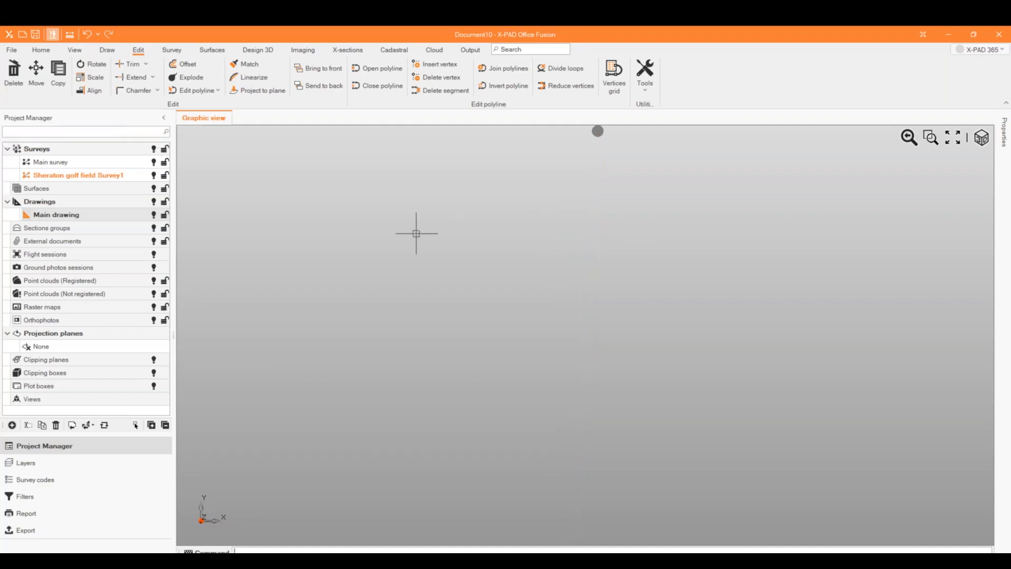
left_click(953, 142)
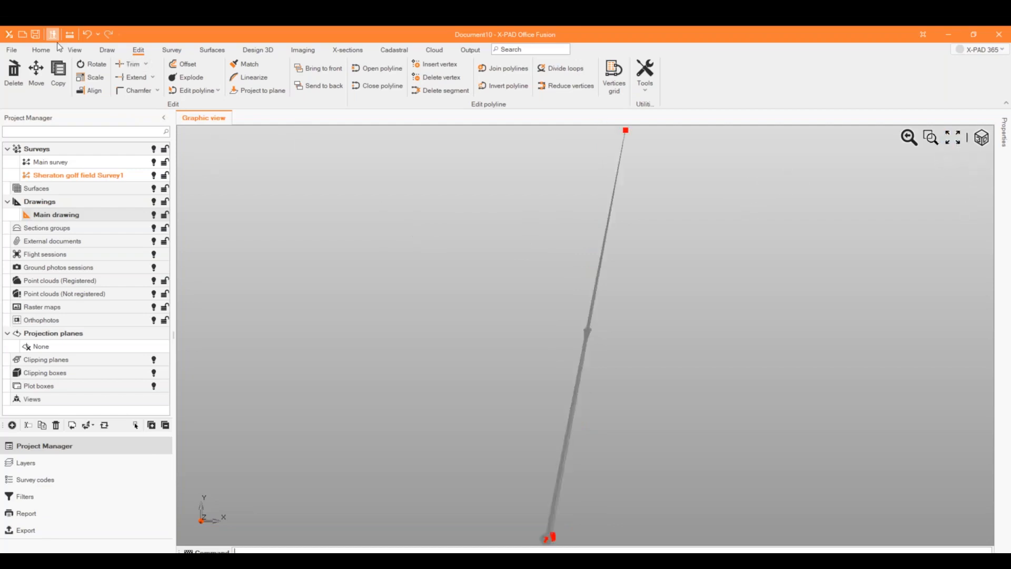
Step: Import Sheraton golf field Survey2.gfd4 from the computer into a new subproject with its drawing, topographic points, measurements and surfaces
left_click(42, 50)
left_click(164, 78)
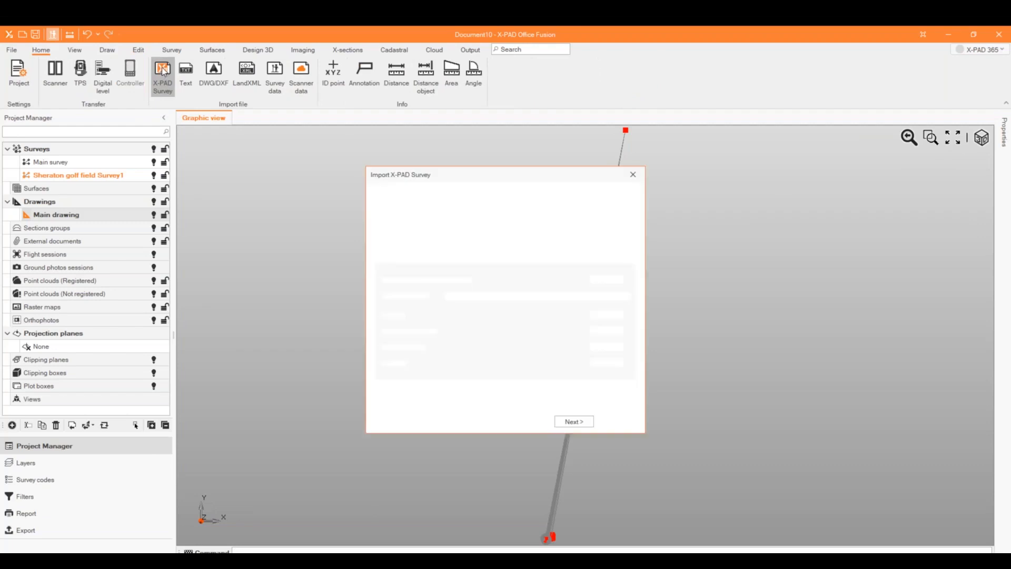
left_click(631, 241)
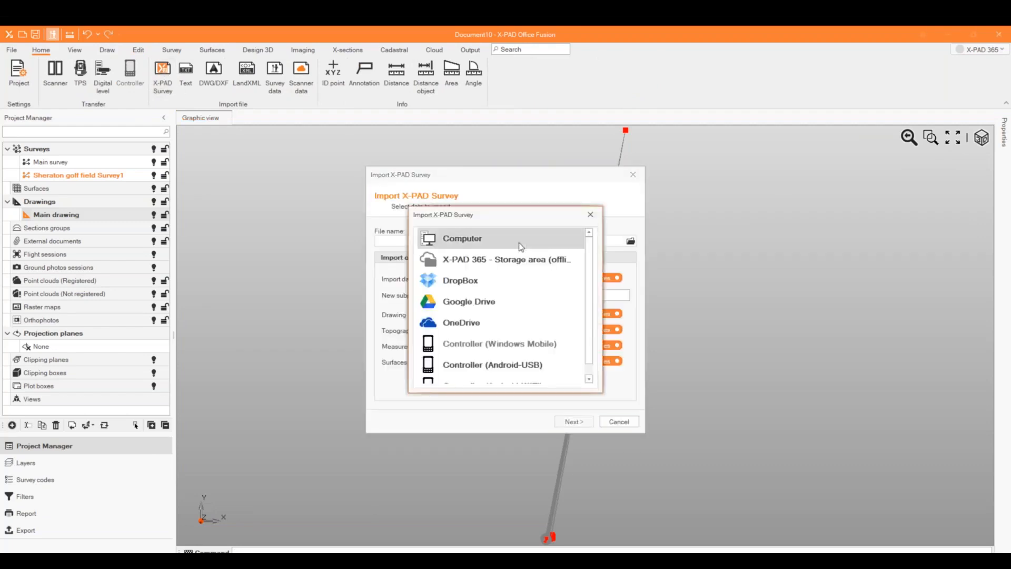
left_click(519, 242)
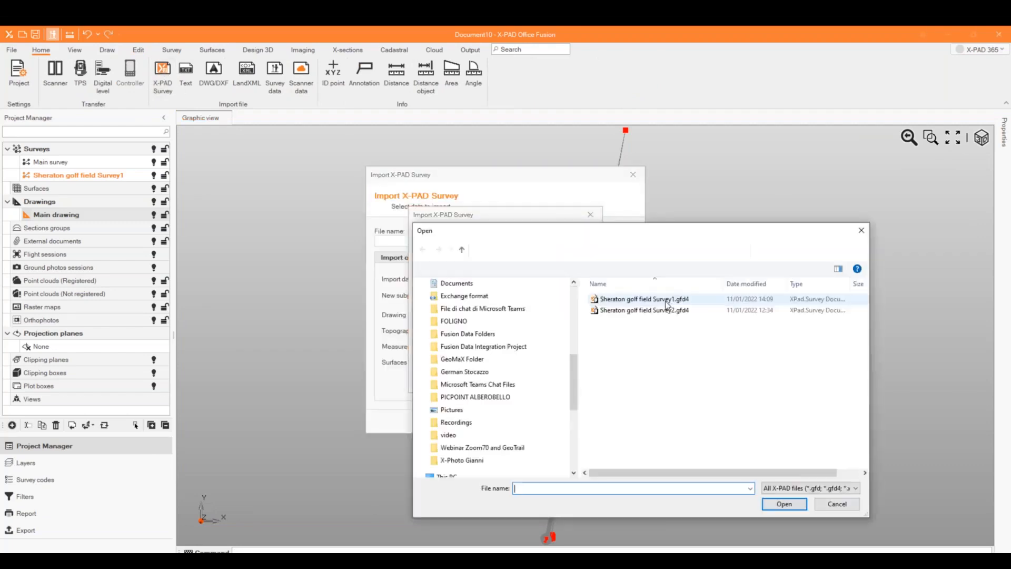
left_click(670, 311)
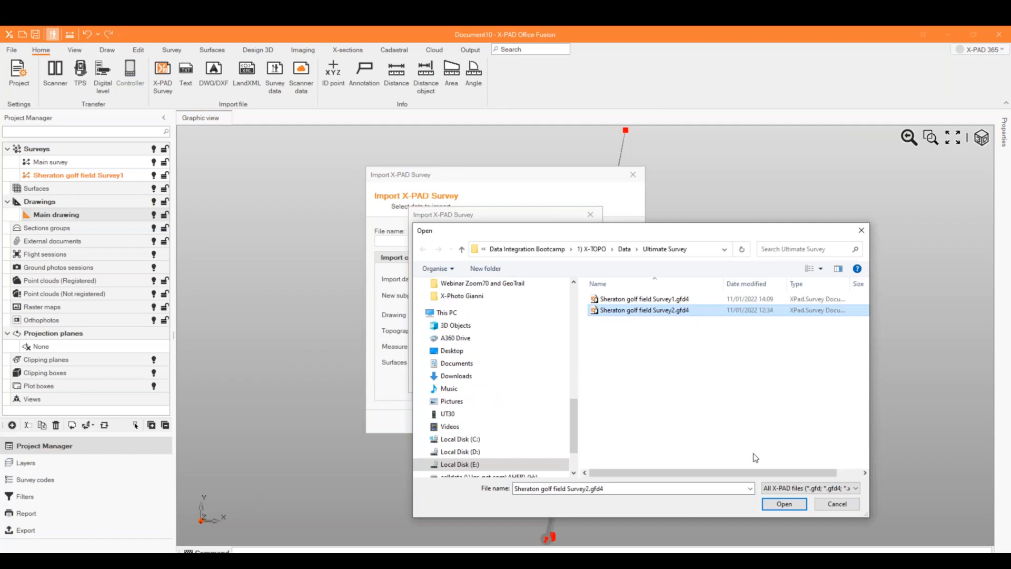
left_click(779, 504)
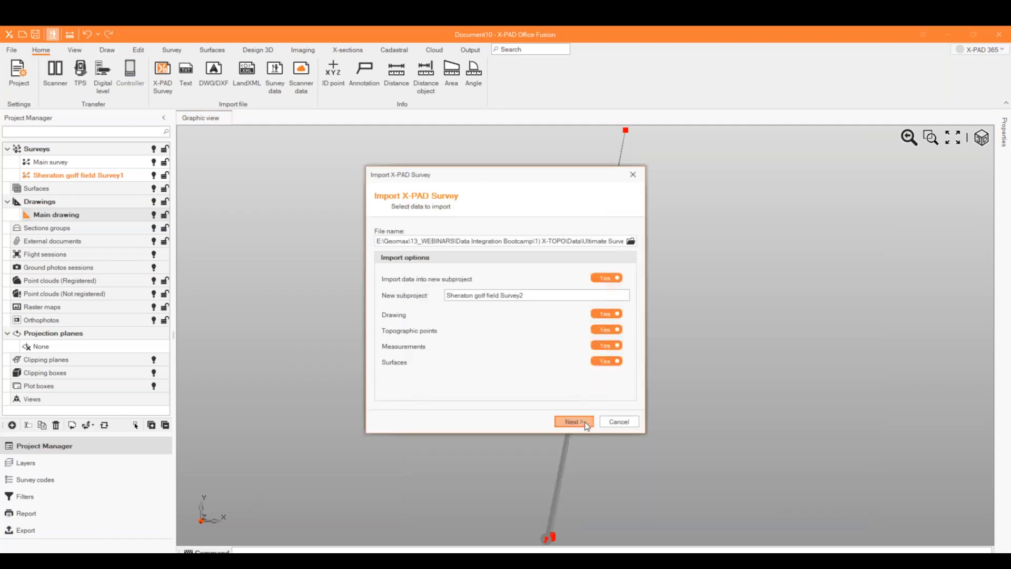
left_click(574, 422)
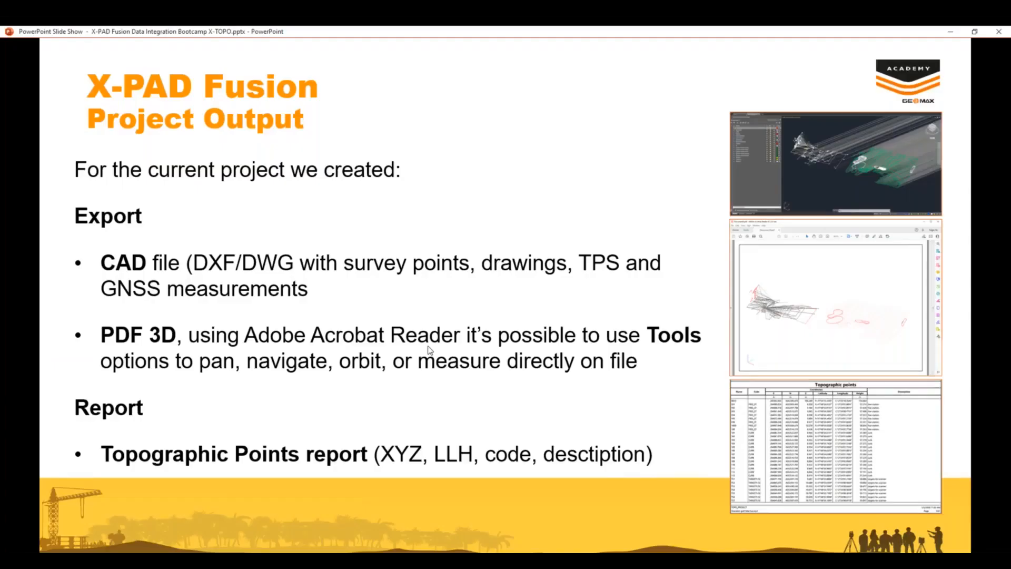
left_click(428, 346)
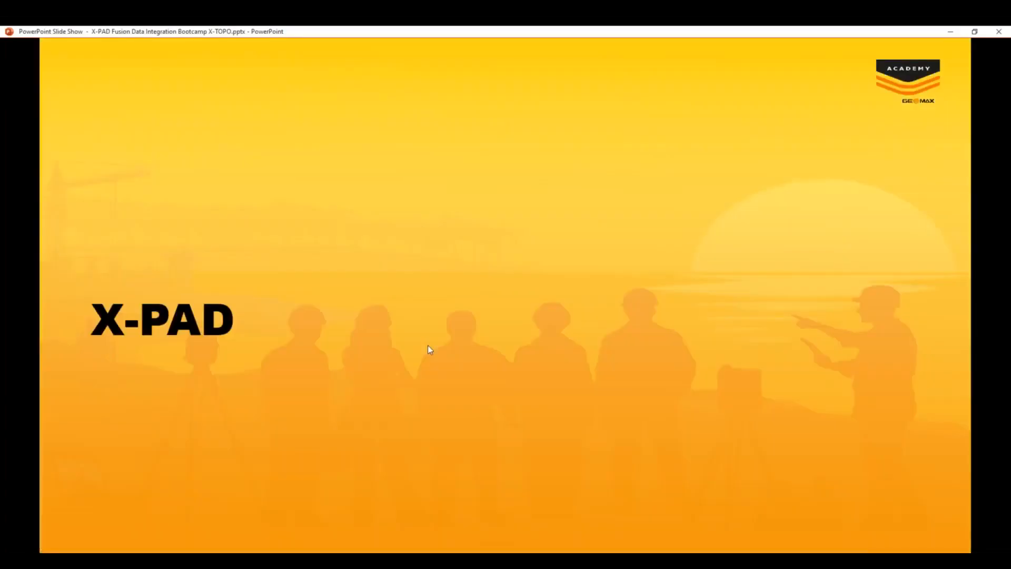
left_click(427, 346)
key("Left")
key("Left")
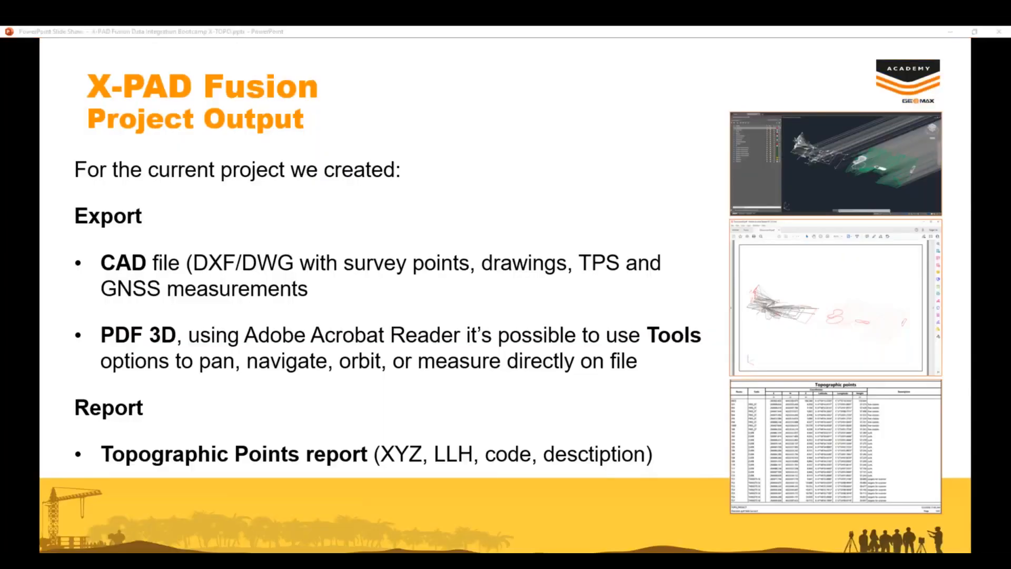
Step: Switch to File Explorer and open DIB X-TOPO_Guide.pdf from the Guide folder inside the X-TOPO Data folder
left_click(365, 499)
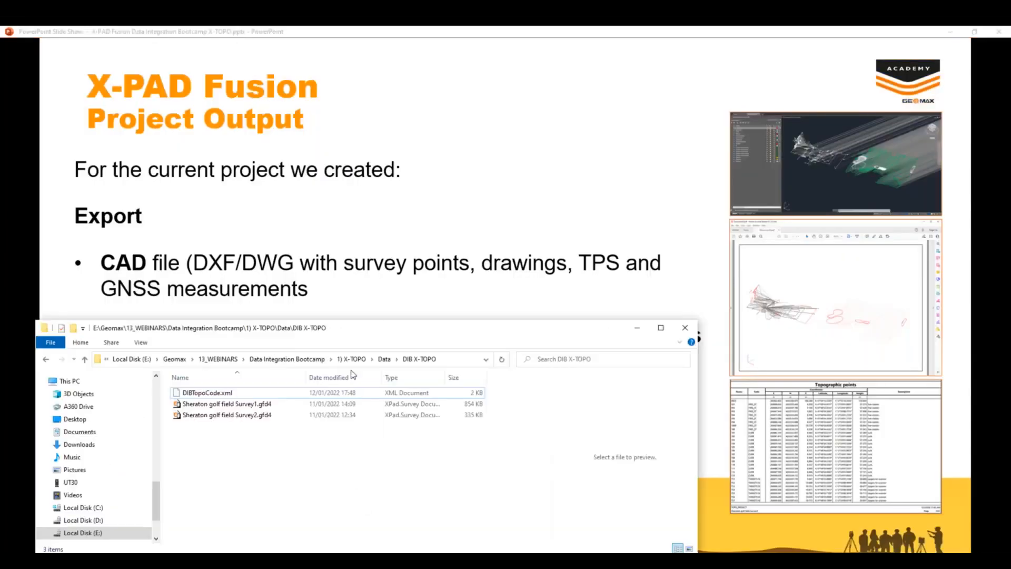
left_click(385, 360)
left_click(240, 406)
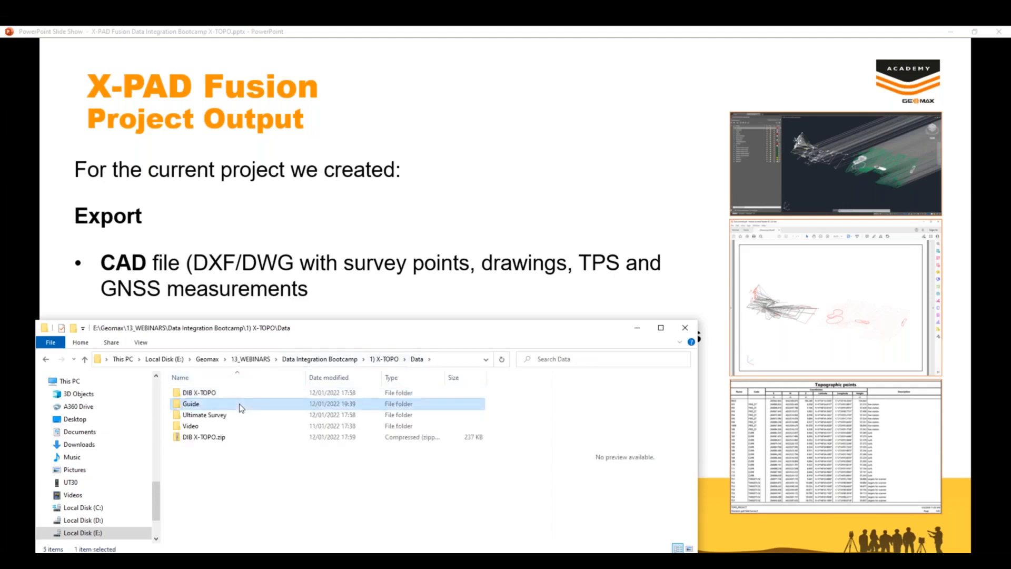
double_click(239, 406)
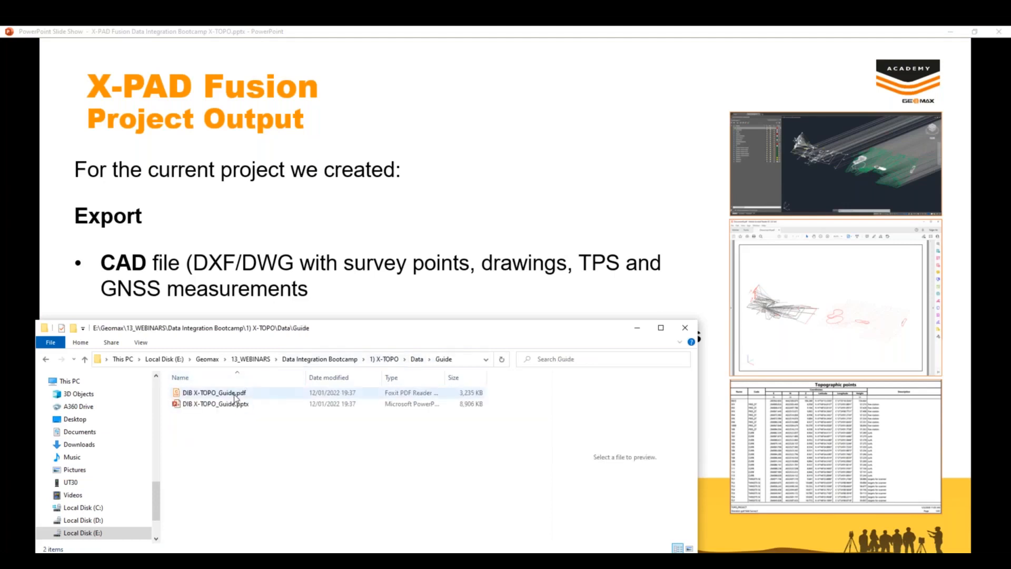
double_click(235, 395)
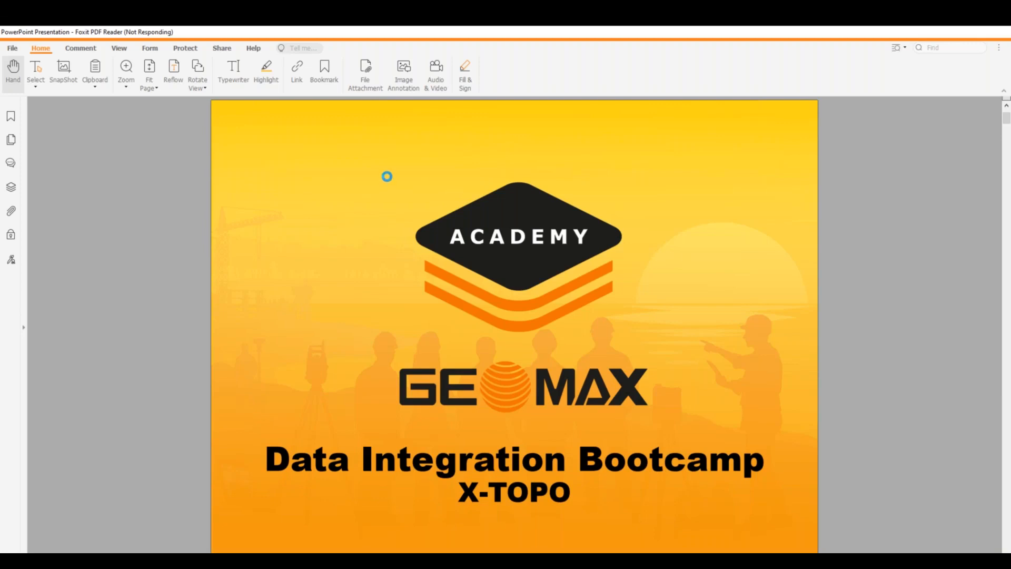
Step: Examine the guide's pages on importing and merging surveys, filters and data visualization, then return to its cover and move the document away
scroll(338, 226, "down", 10)
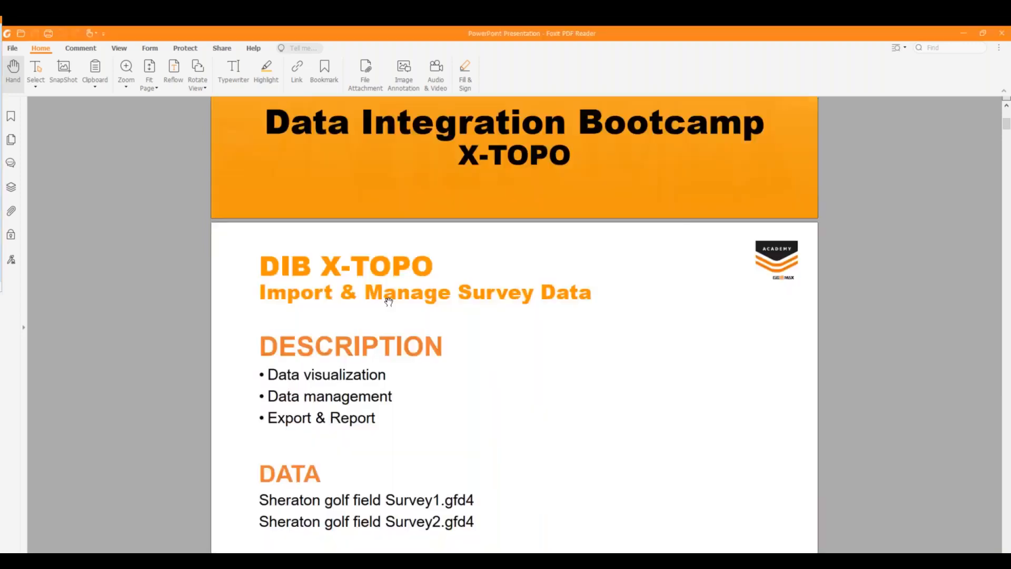
scroll(389, 302, "down", 10)
scroll(387, 302, "down", 2, "ctrl")
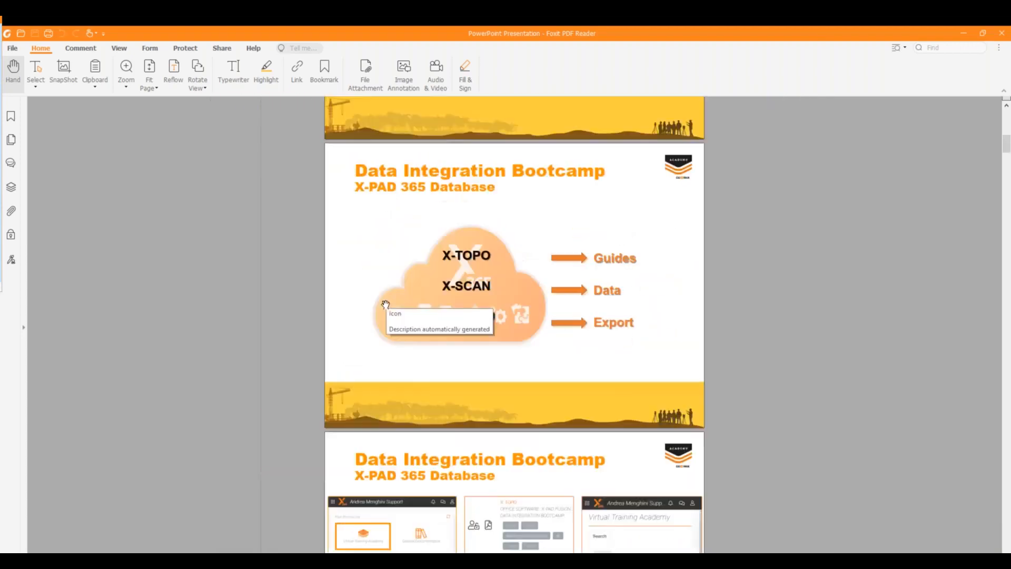
scroll(385, 304, "down", 6)
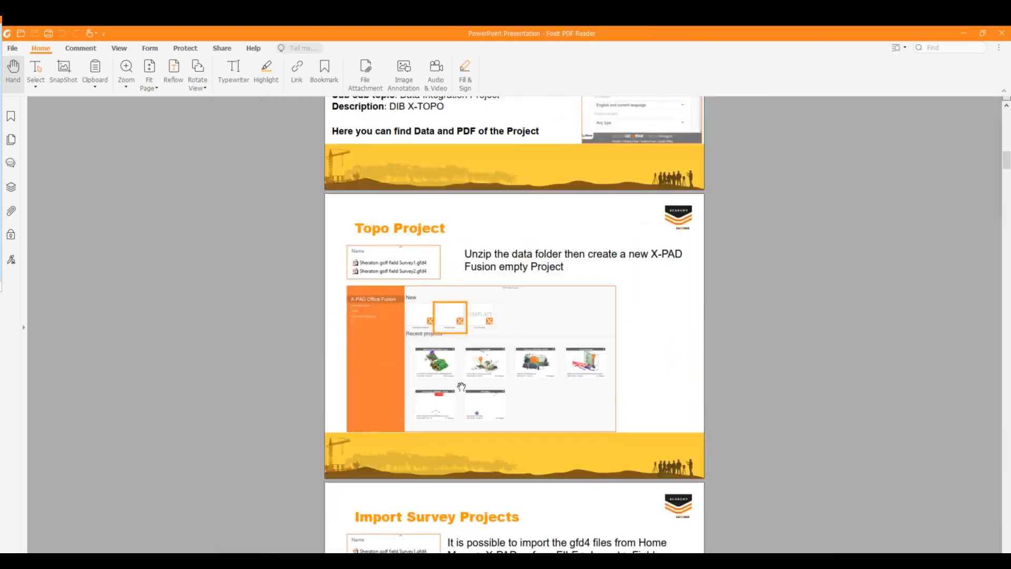
scroll(478, 383, "up", 4)
scroll(439, 169, "down", 8)
scroll(497, 458, "down", 5)
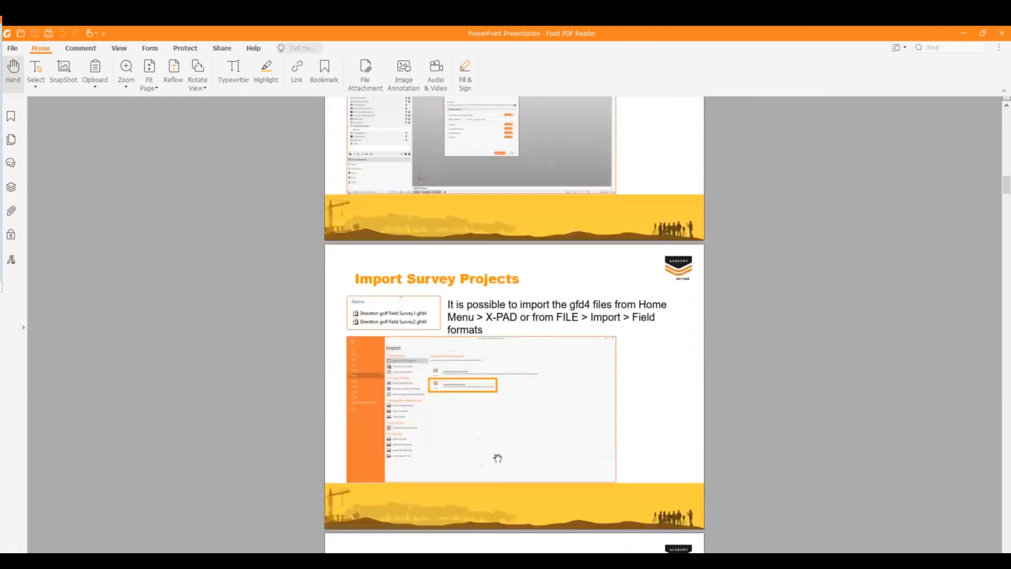
scroll(497, 457, "down", 8)
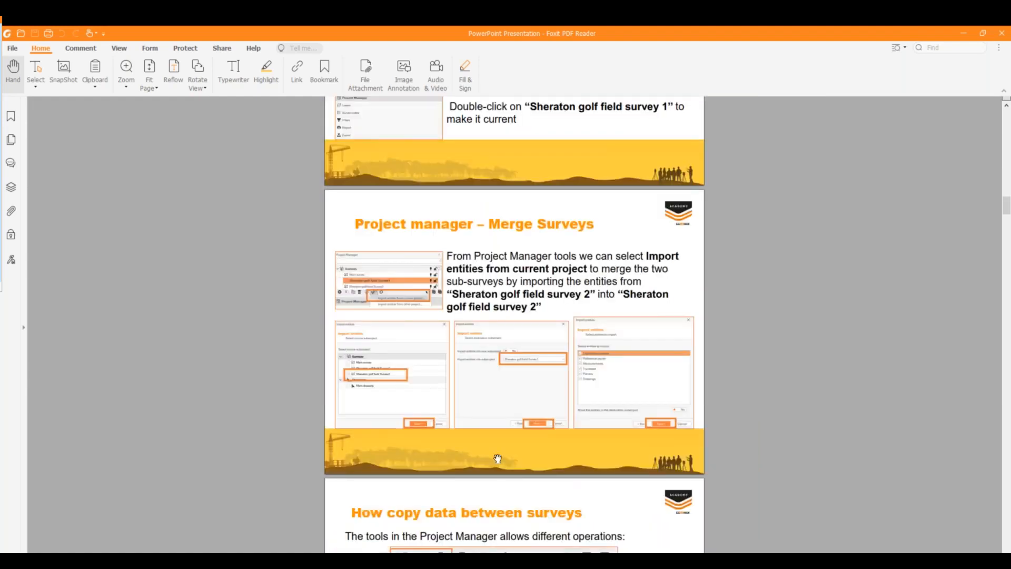
scroll(498, 458, "down", 12)
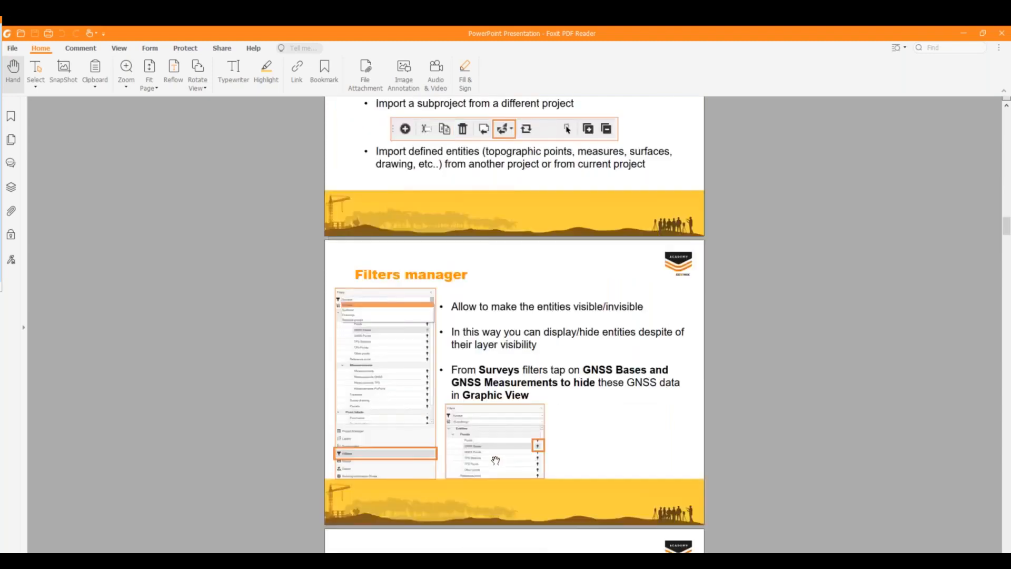
scroll(496, 461, "down", 4)
scroll(495, 461, "down", 10)
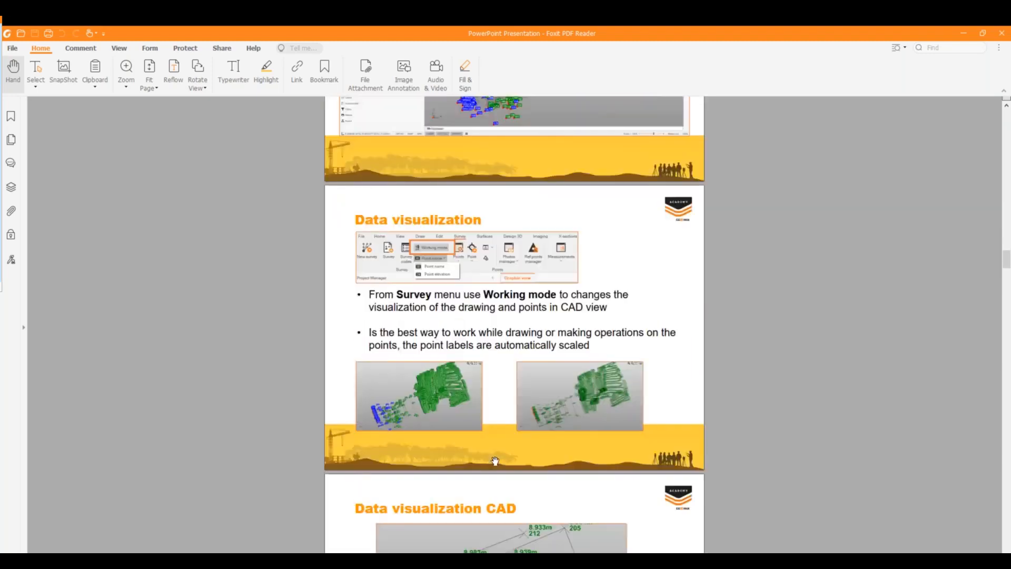
scroll(494, 458, "up", 18)
scroll(494, 459, "up", 20)
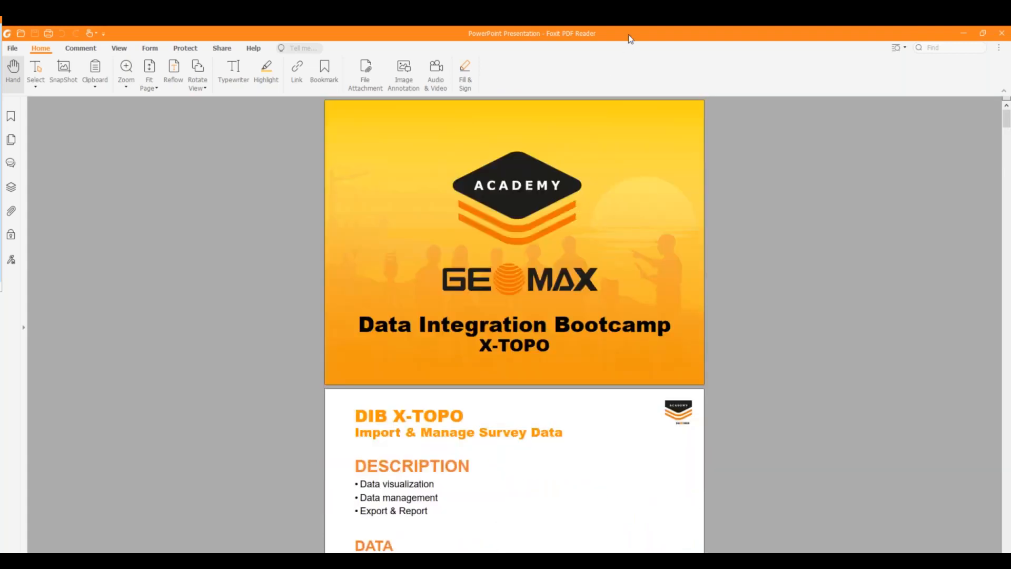
left_click_drag(628, 33, 1, 63)
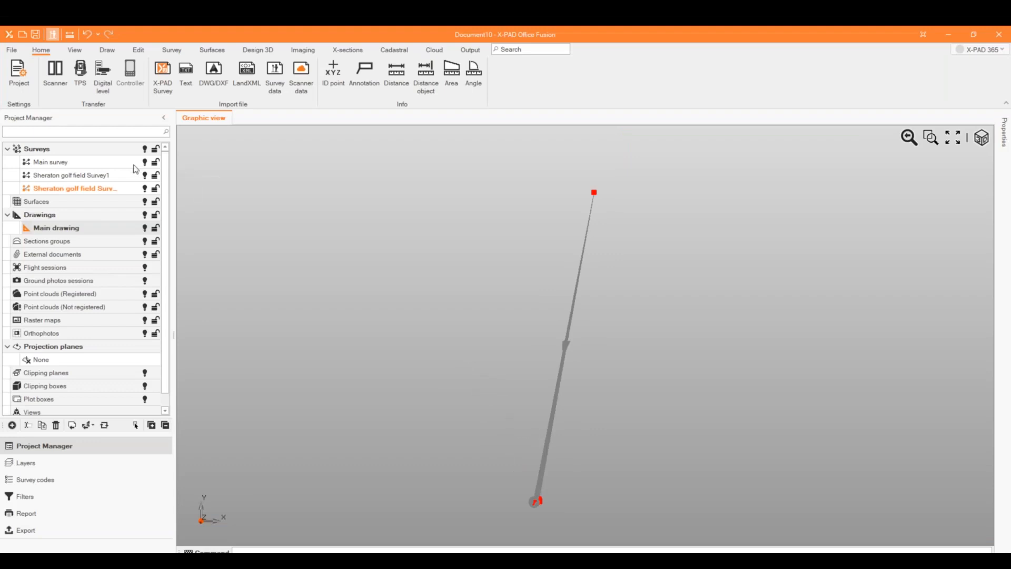
Step: Hide the Sheraton golf field Survey2 subproject and make Sheraton golf field Survey1 the current survey
left_click(148, 189)
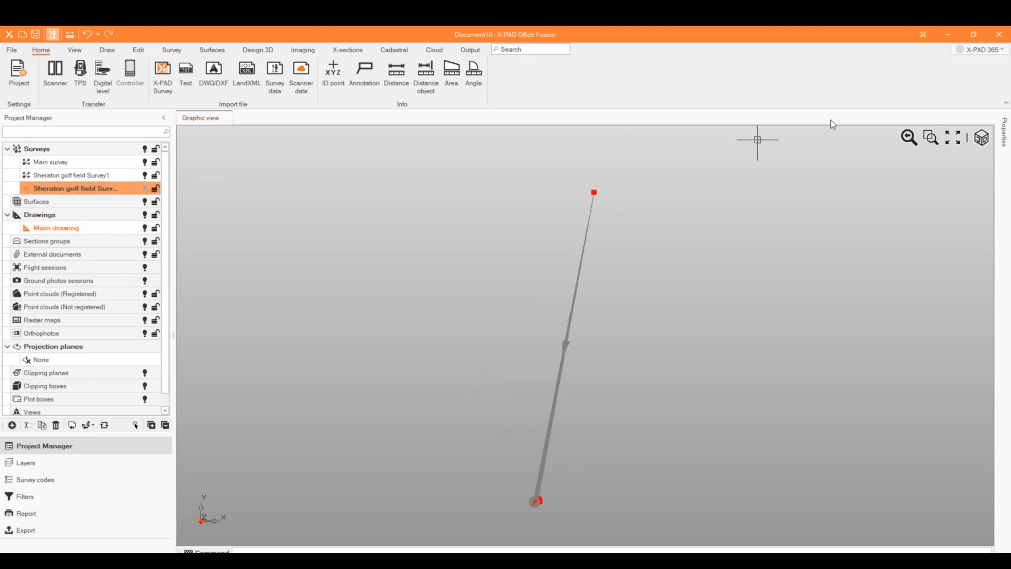
left_click(954, 137)
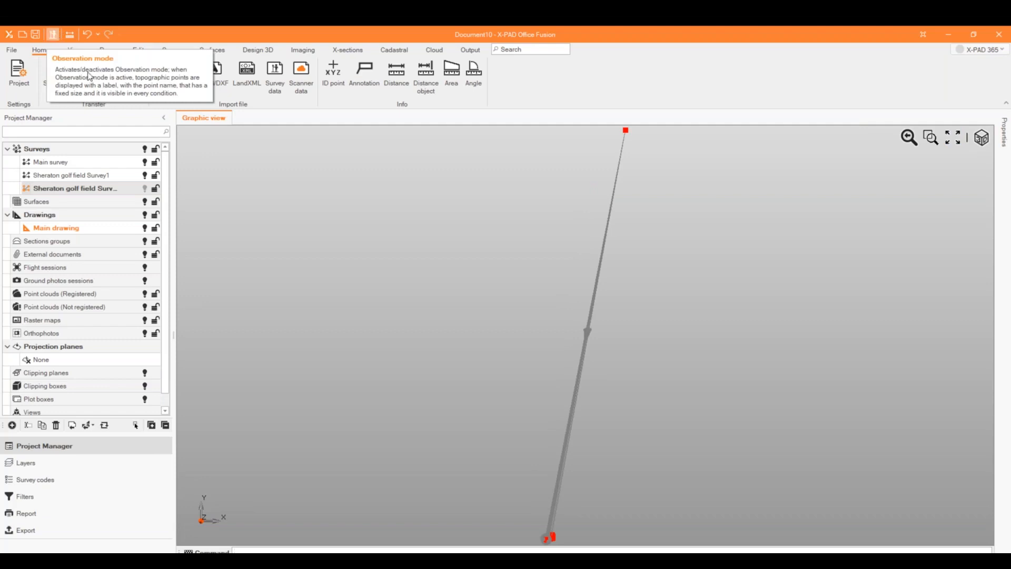
left_click(55, 33)
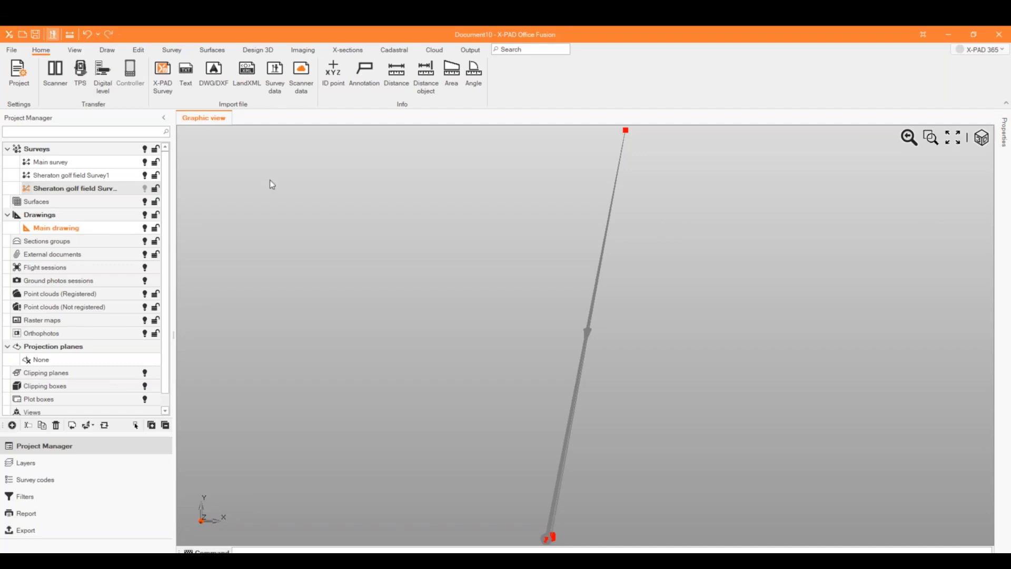
double_click(127, 175)
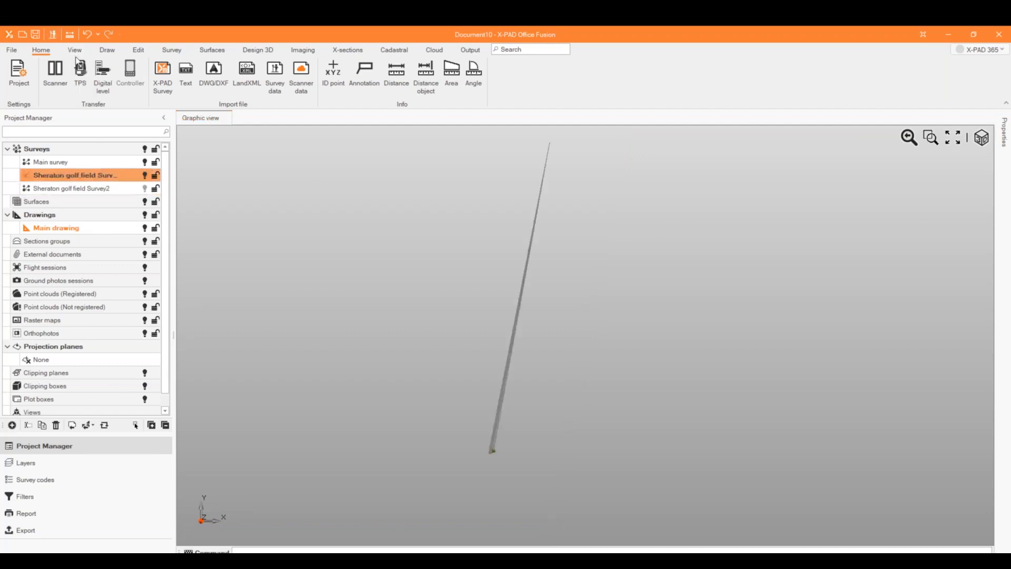
Step: Turn on Observation mode for the survey's point labels and check the Point name and Point elevation options, keeping Point name
left_click(55, 36)
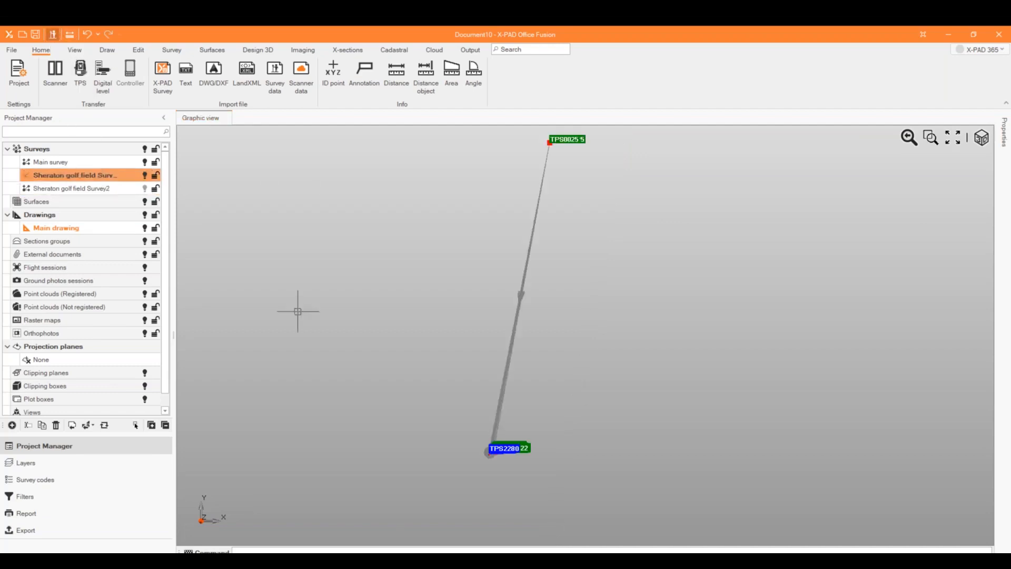
left_click(55, 36)
left_click(54, 36)
left_click(172, 49)
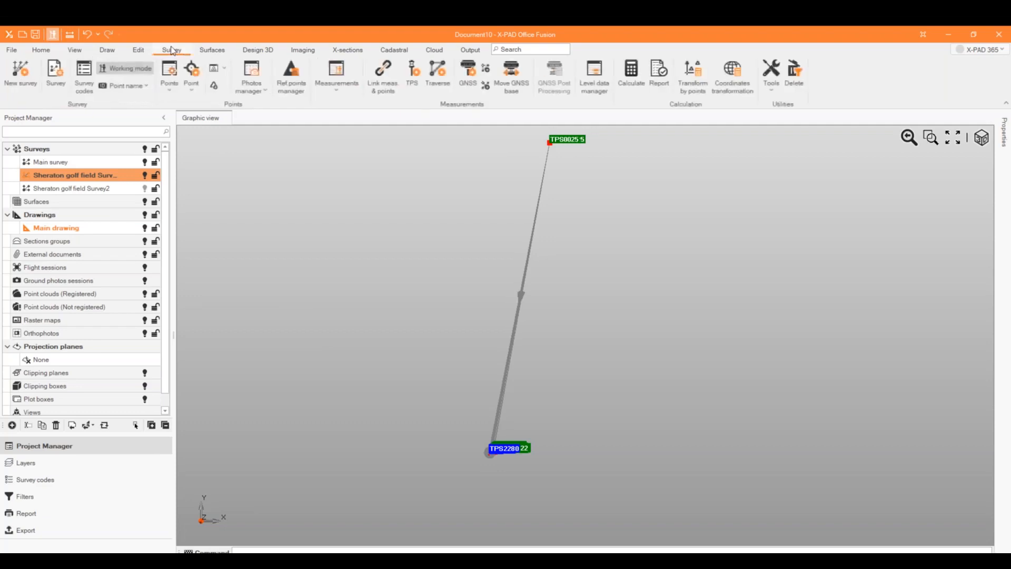
left_click(125, 87)
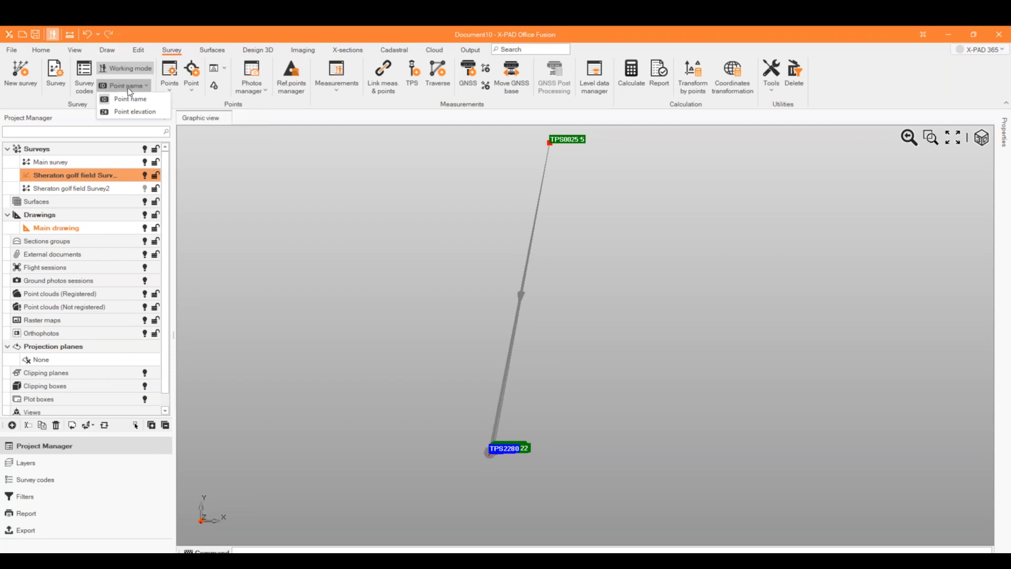
left_click(146, 111)
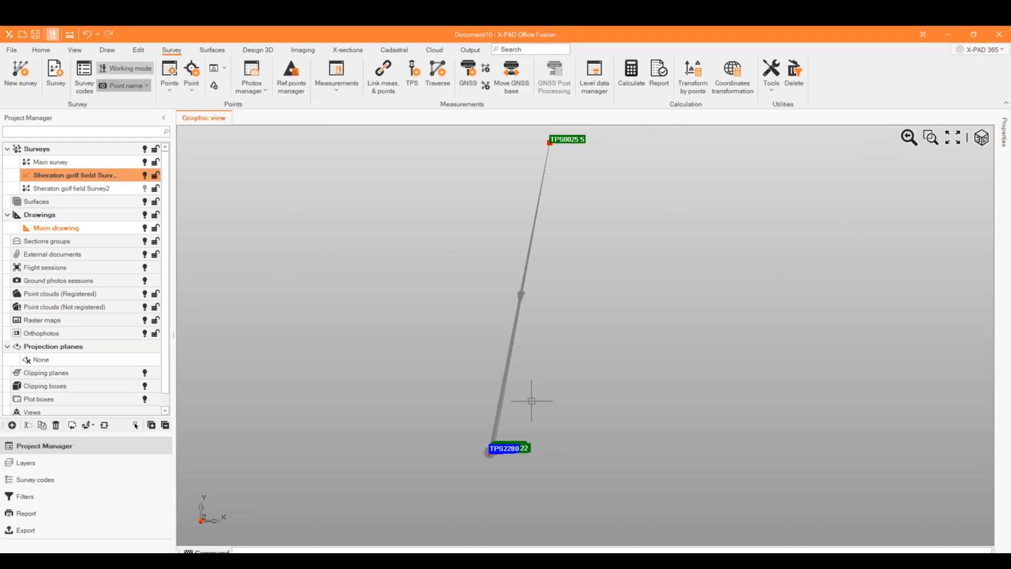
Step: Examine Survey1's TPS and GNSS points up close in 3D mode from a tilted south-east viewpoint
scroll(503, 448, "up", 5)
scroll(455, 405, "up", 3)
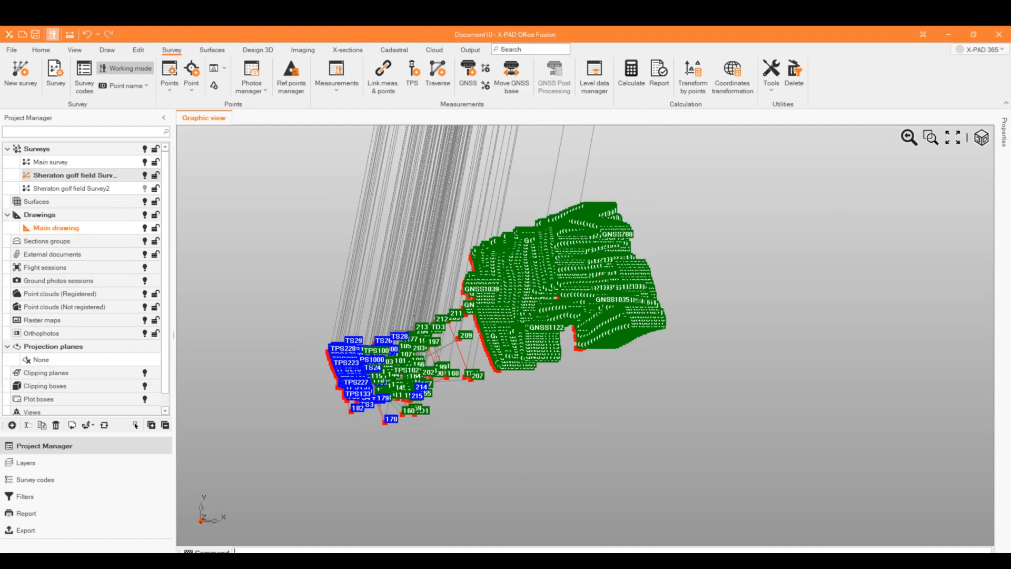
scroll(425, 322, "up", 3)
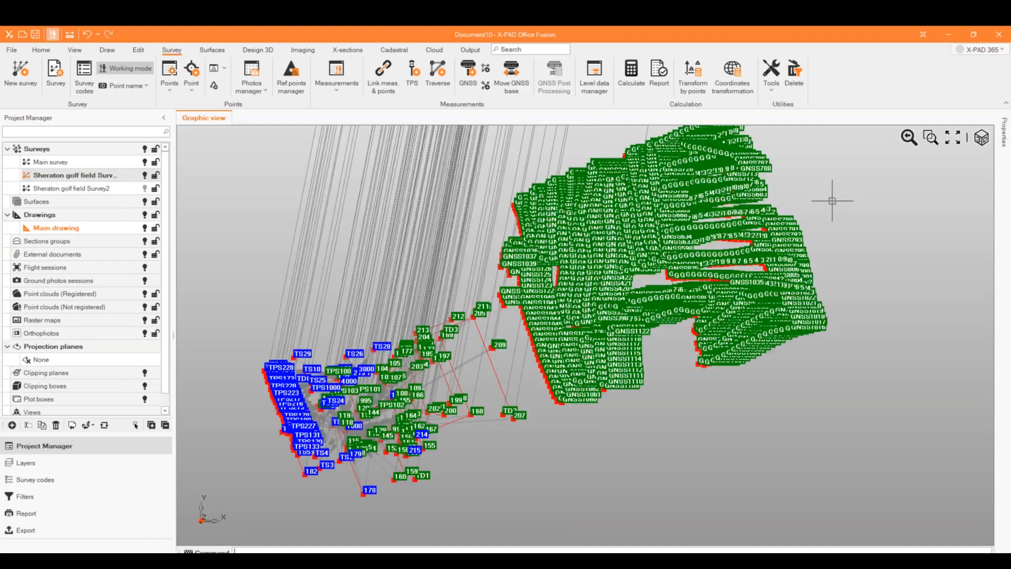
left_click(981, 140)
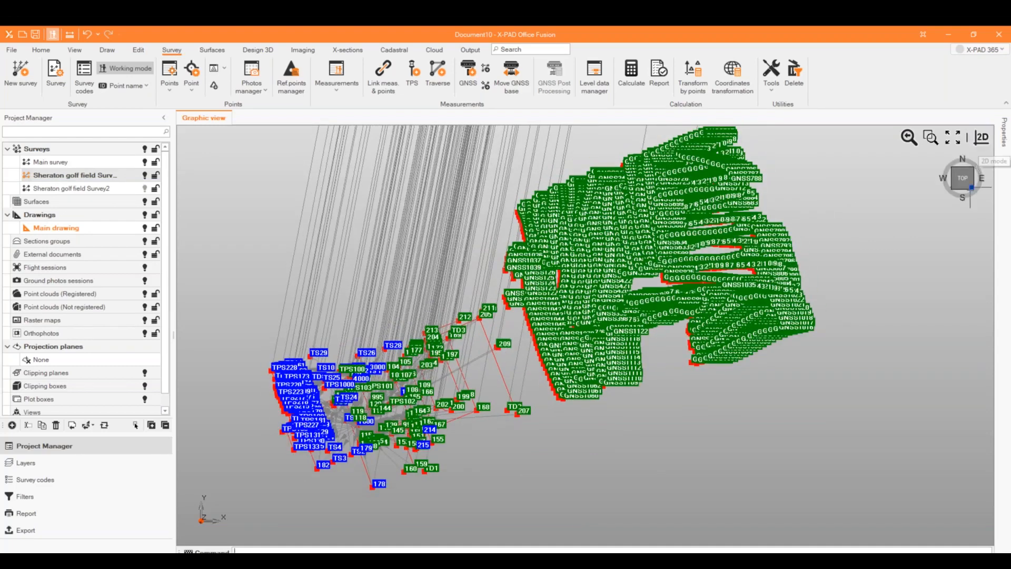
left_click_drag(971, 187, 940, 175)
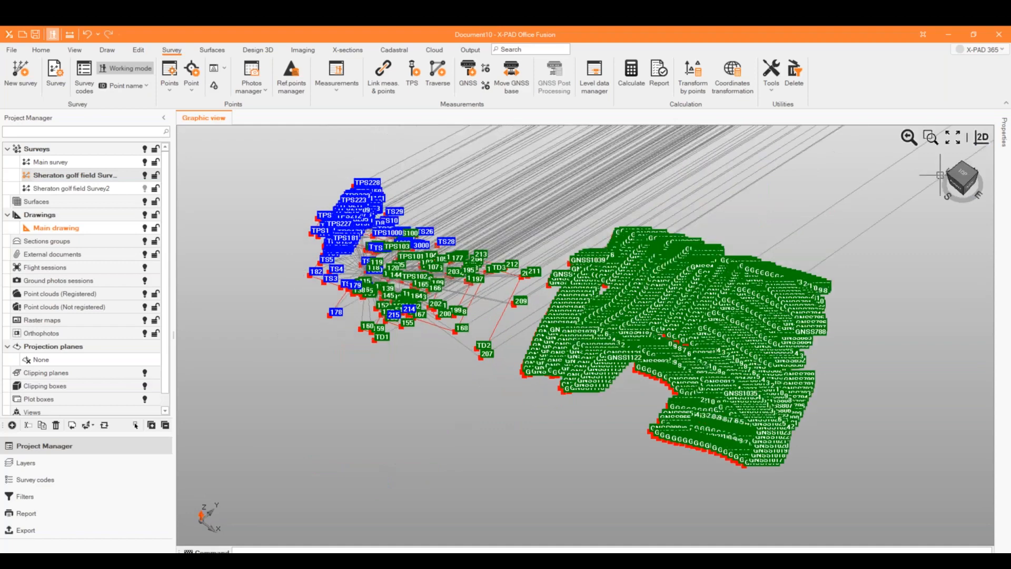
scroll(594, 197, "up", 2)
scroll(594, 196, "down", 1)
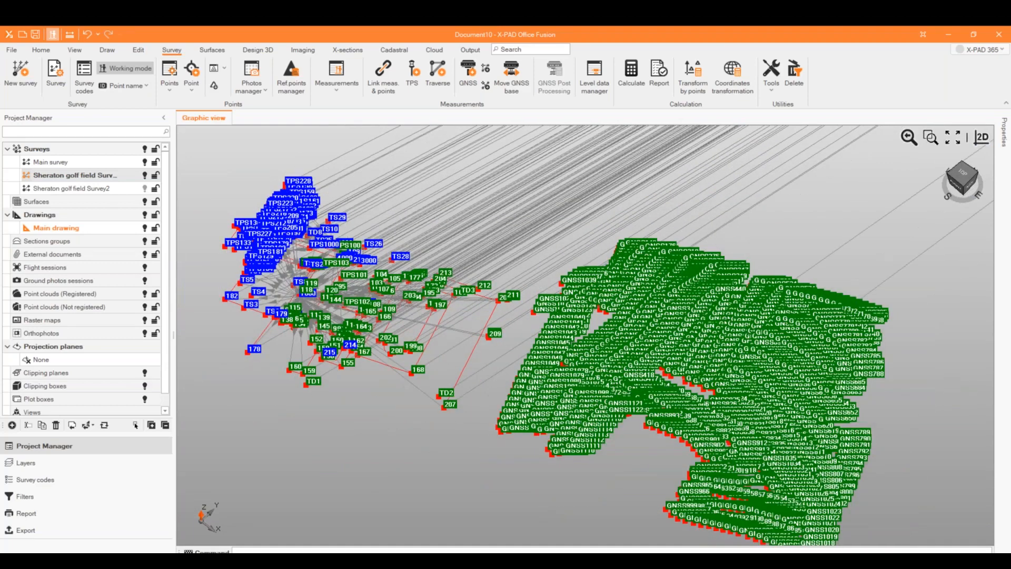
scroll(451, 374, "up", 1)
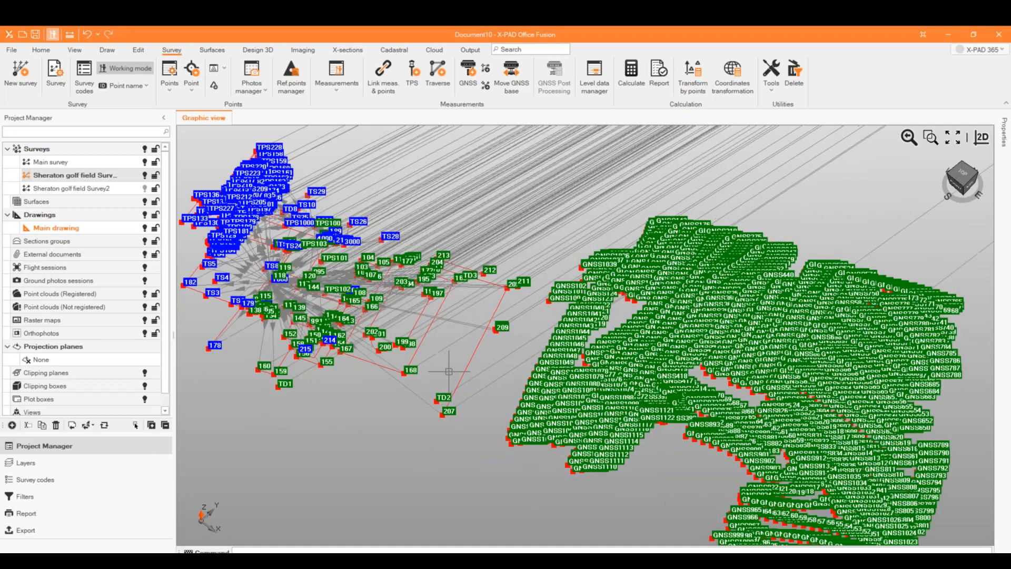
Step: Show the Sheraton golf field Survey2 subproject, and hide and reshow Survey1 to compare the two surveys
scroll(449, 371, "up", 1)
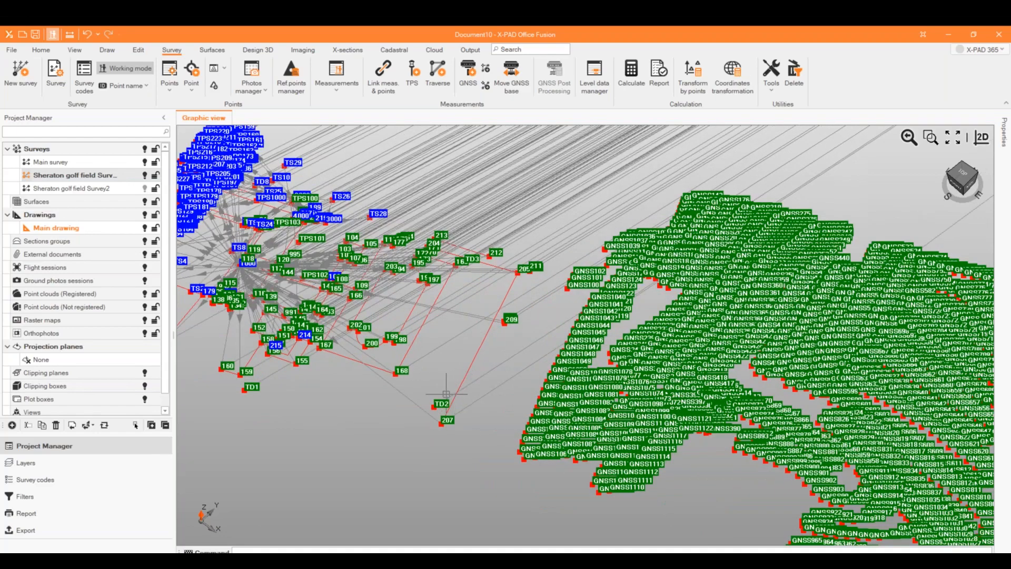
scroll(446, 393, "down", 1)
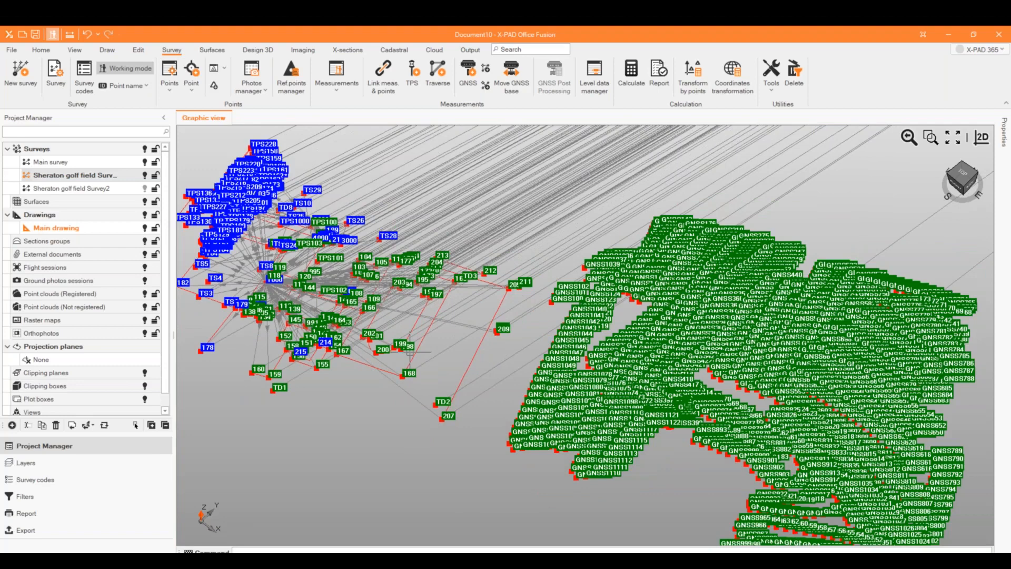
scroll(348, 325, "down", 2)
left_click(145, 188)
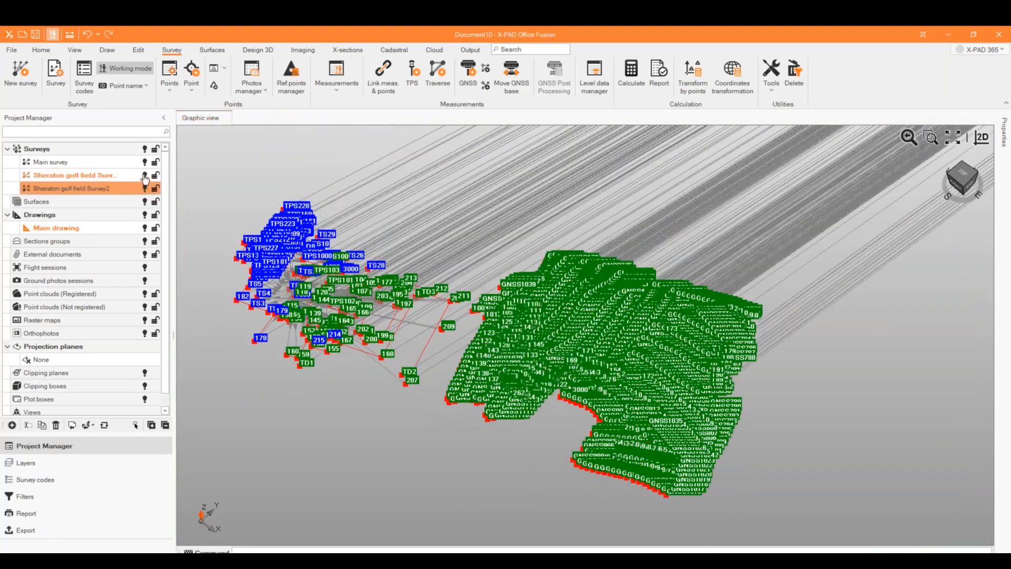
left_click(144, 178)
left_click(145, 176)
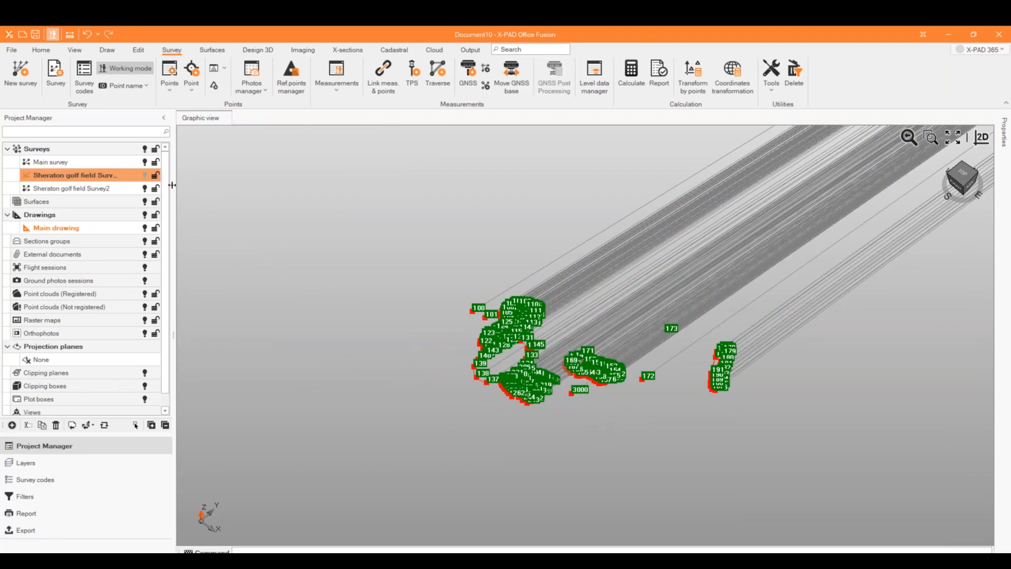
left_click(147, 178)
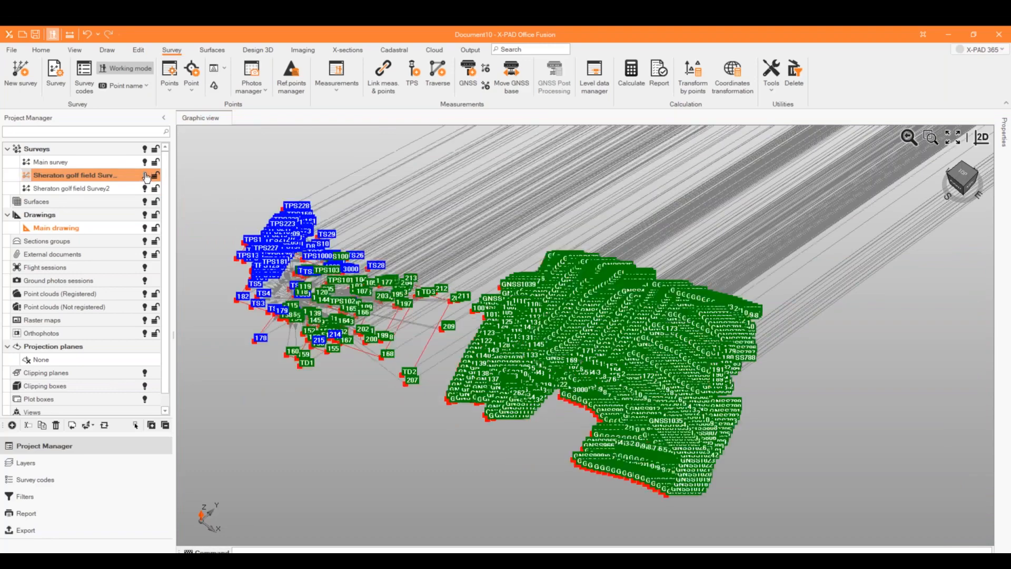
Step: Inspect the properties of one GNSS measurement line extending from the surveyed points, then clear the selection
scroll(511, 339, "down", 2)
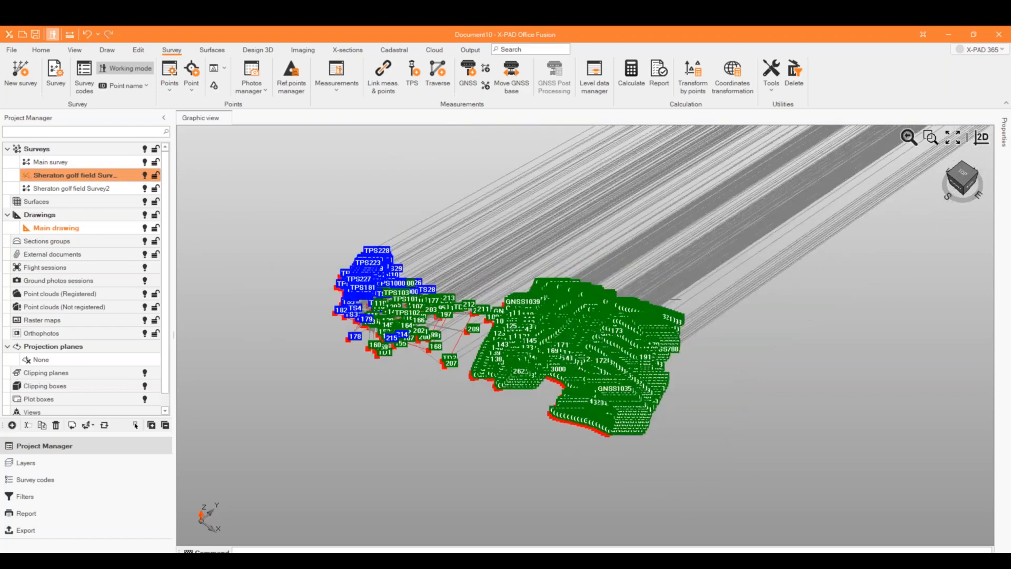
left_click(679, 294)
scroll(706, 372, "down", 3)
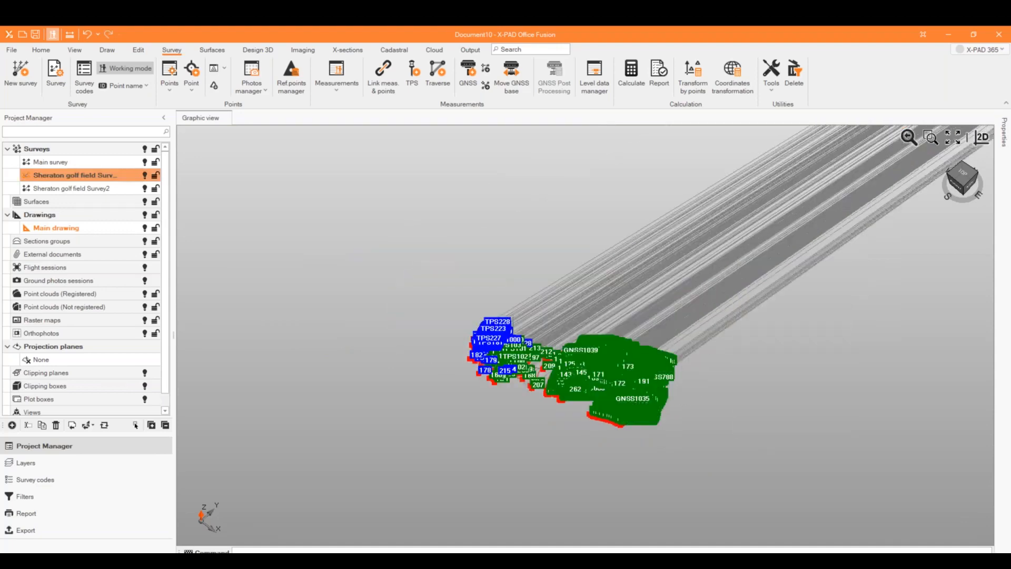
scroll(490, 347, "down", 1)
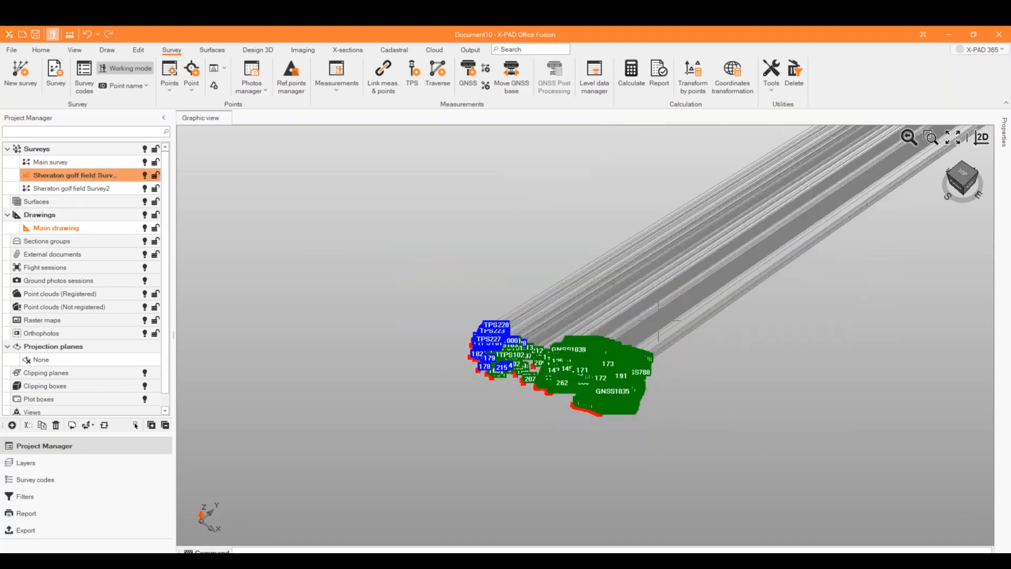
left_click(647, 257)
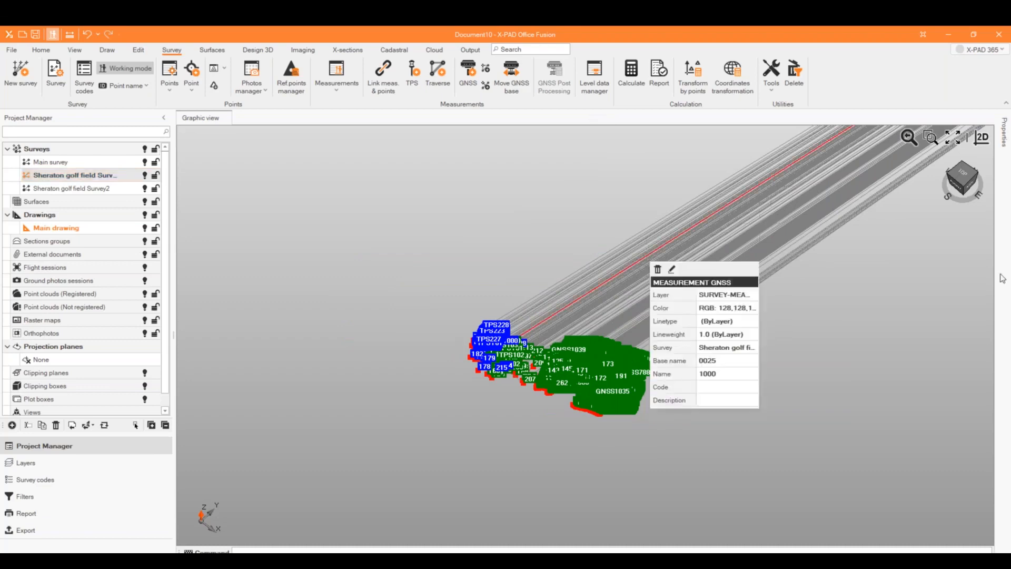
key("Escape")
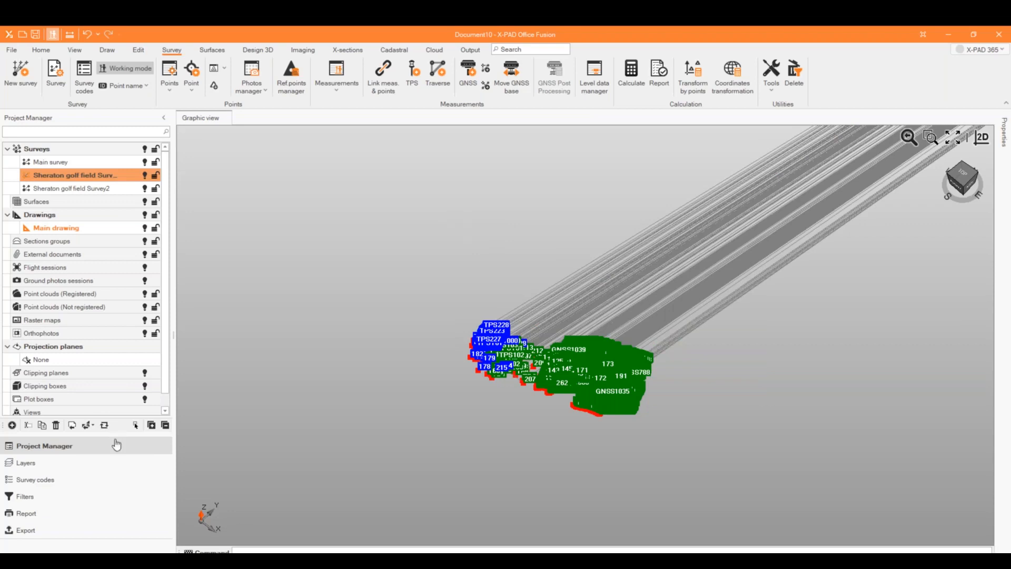
Step: Filter the Surveys entities to hide GNSS Bases and Measurements GNSS, and fit the remaining points in the view
left_click(110, 480)
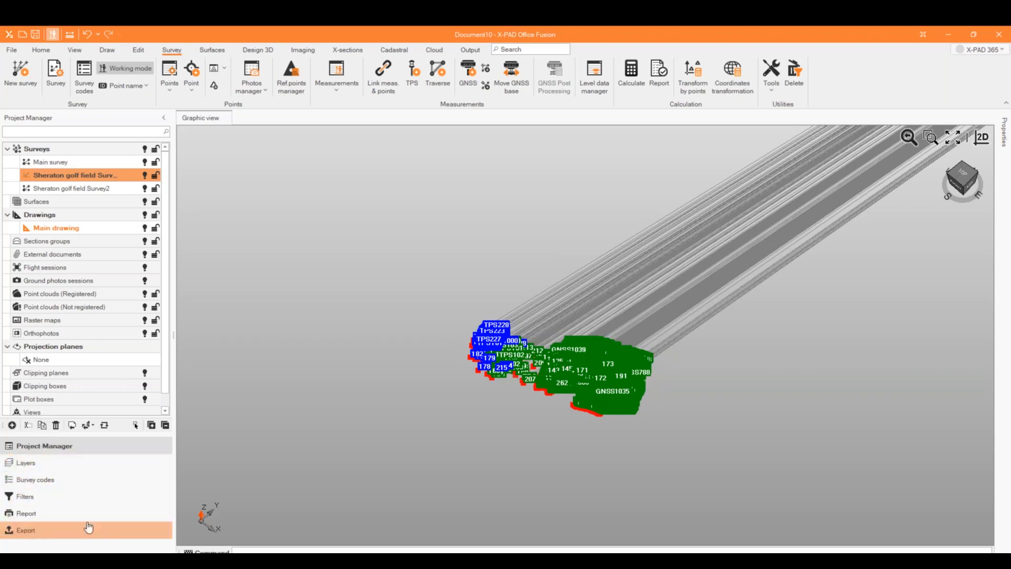
left_click(49, 502)
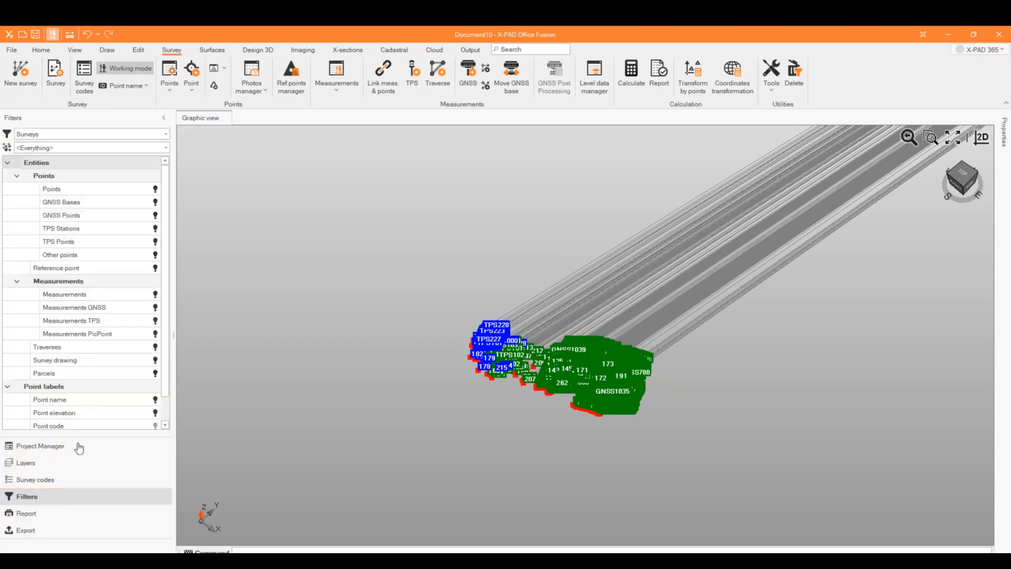
left_click(167, 134)
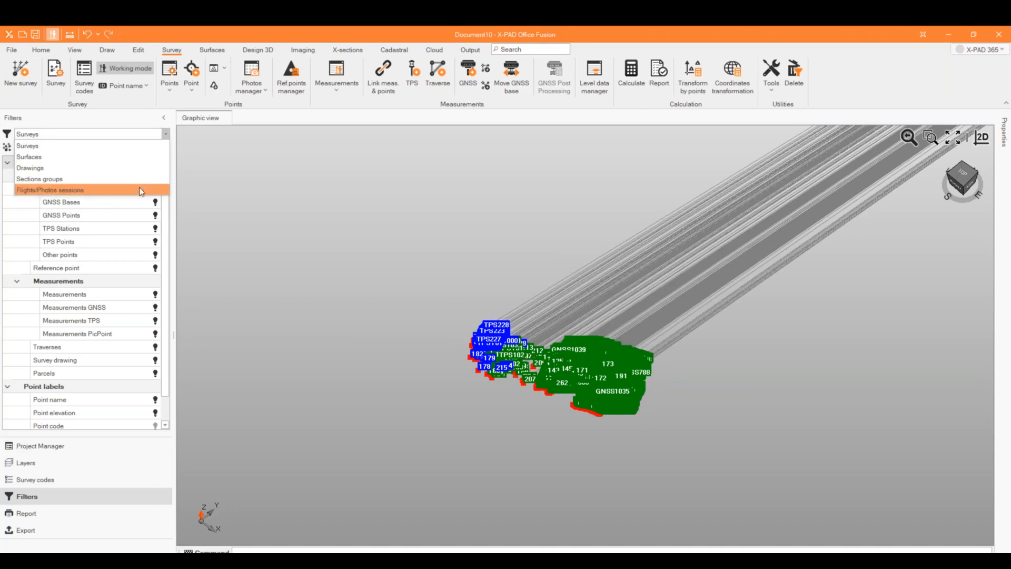
left_click(124, 146)
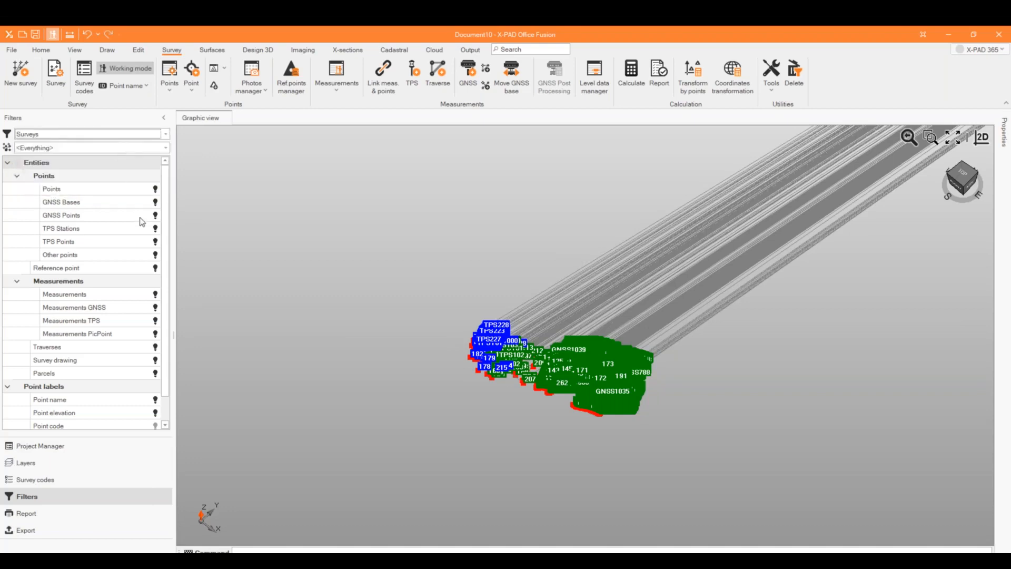
left_click(155, 203)
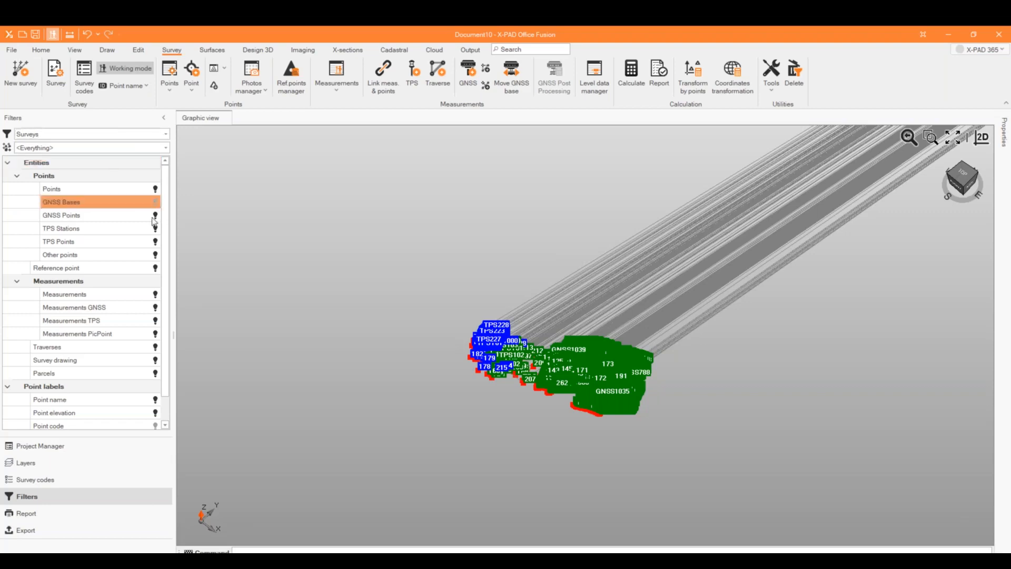
left_click(155, 307)
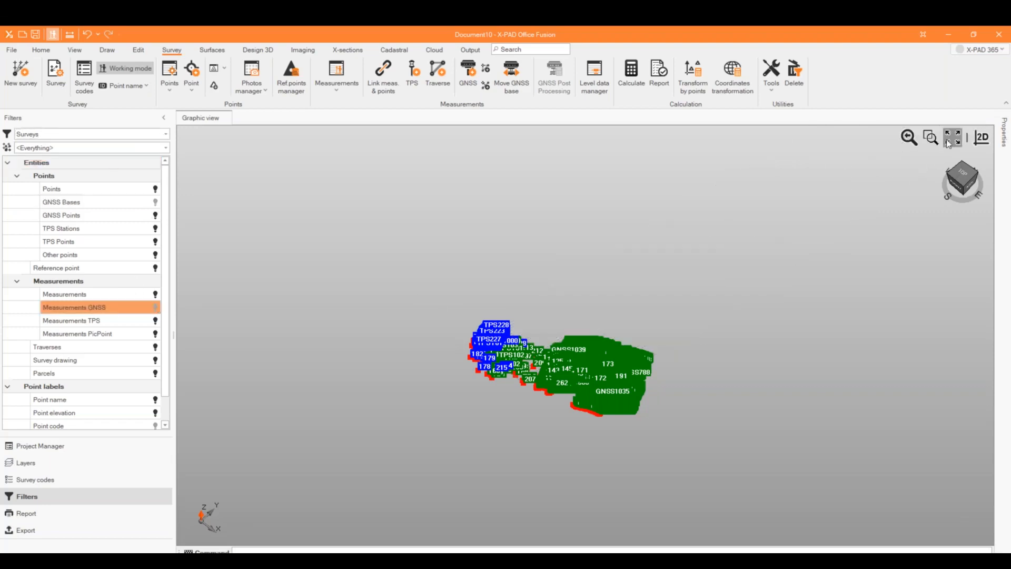
left_click(951, 139)
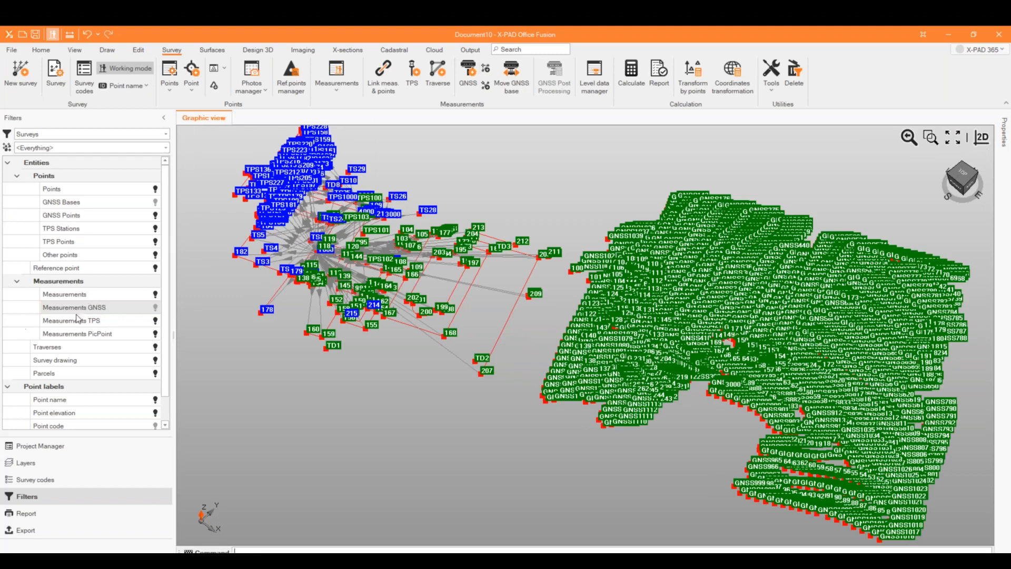
Step: Return to the project structure and check Sheraton golf field Survey2 alongside Survey1 in the graphic view
left_click(81, 447)
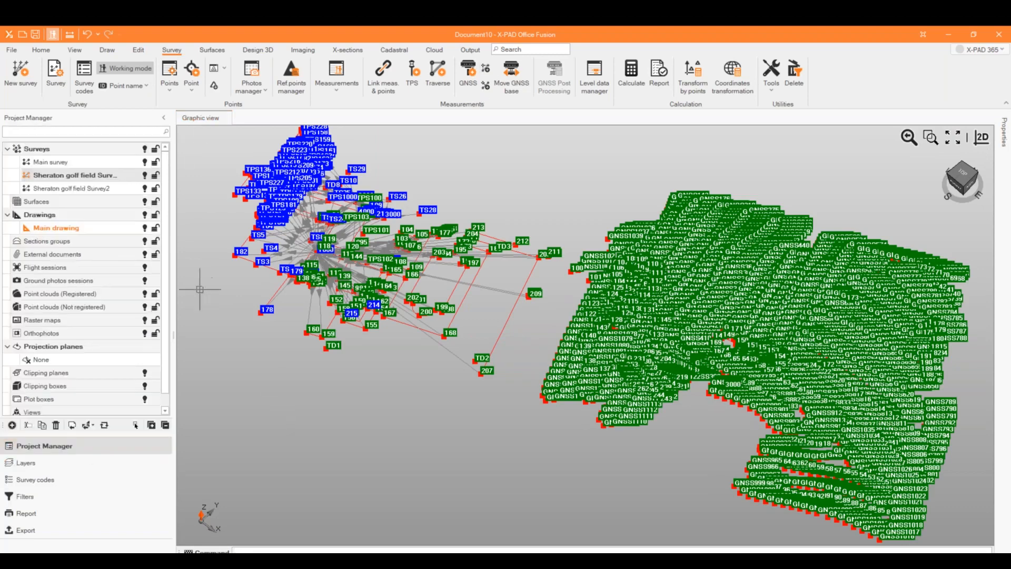
scroll(200, 289, "down", 2)
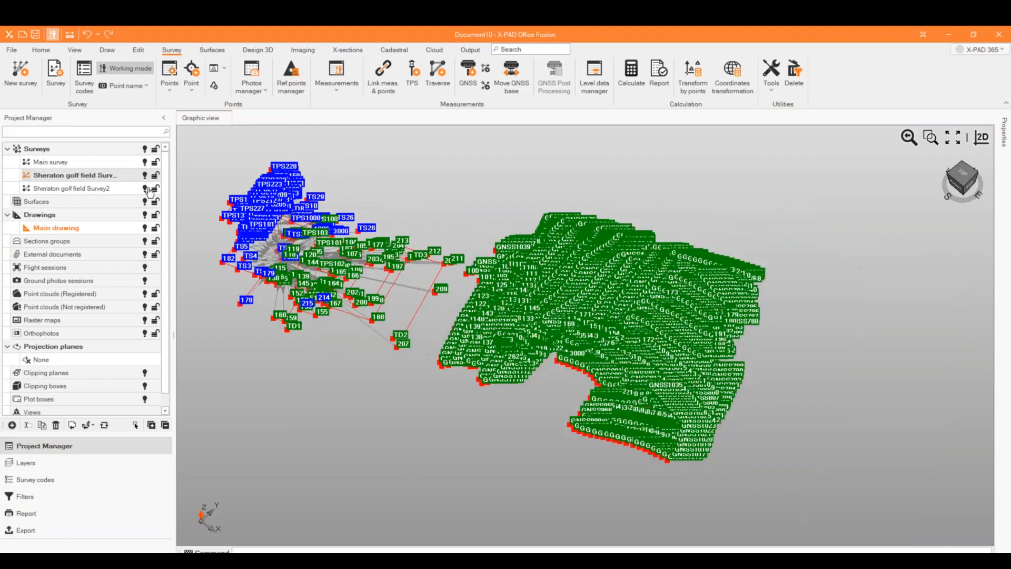
left_click(147, 190)
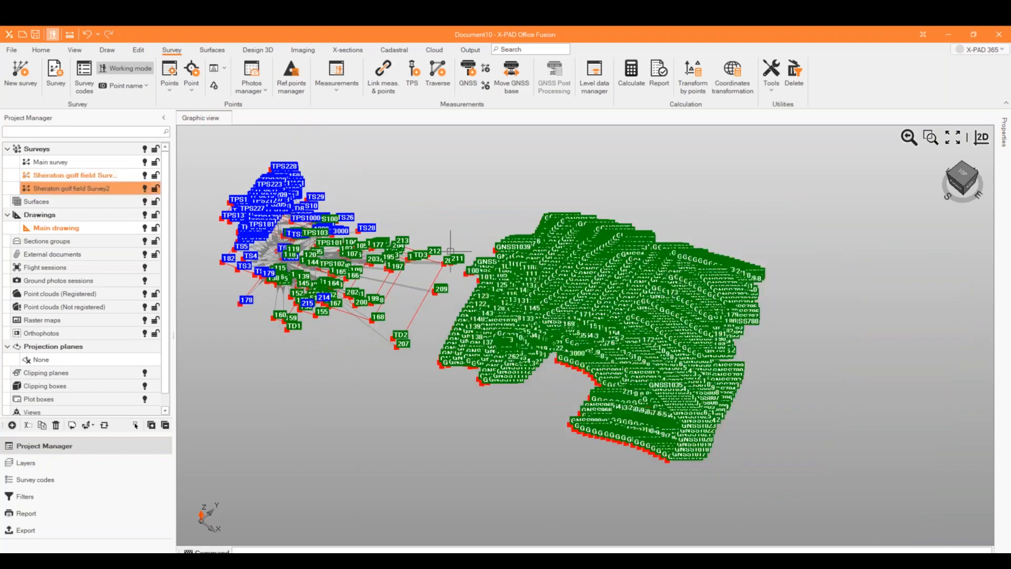
scroll(451, 251, "up", 1)
scroll(719, 307, "down", 1)
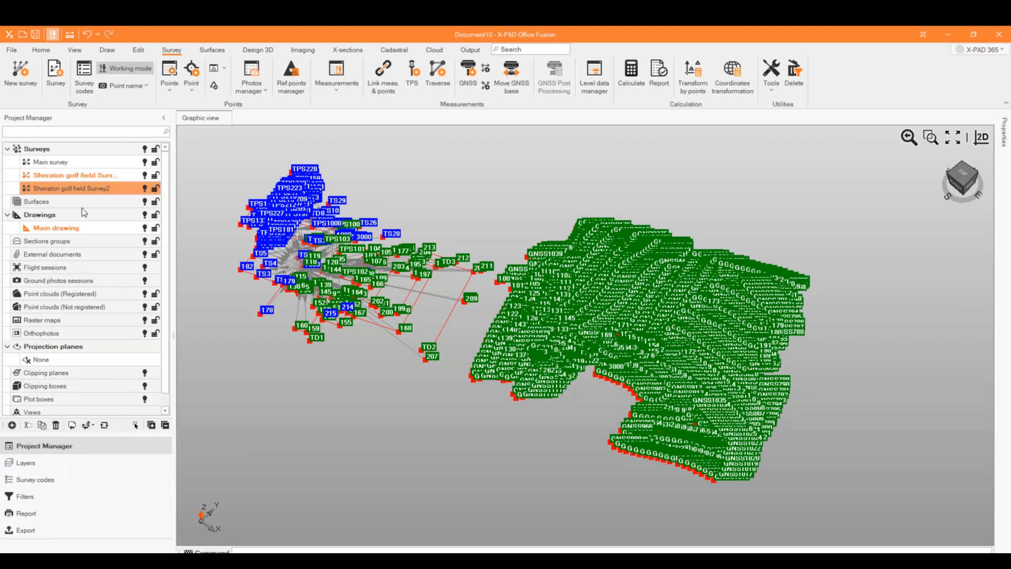
Step: Make Main survey the current survey, then make Sheraton golf field Survey1 current again
double_click(104, 162)
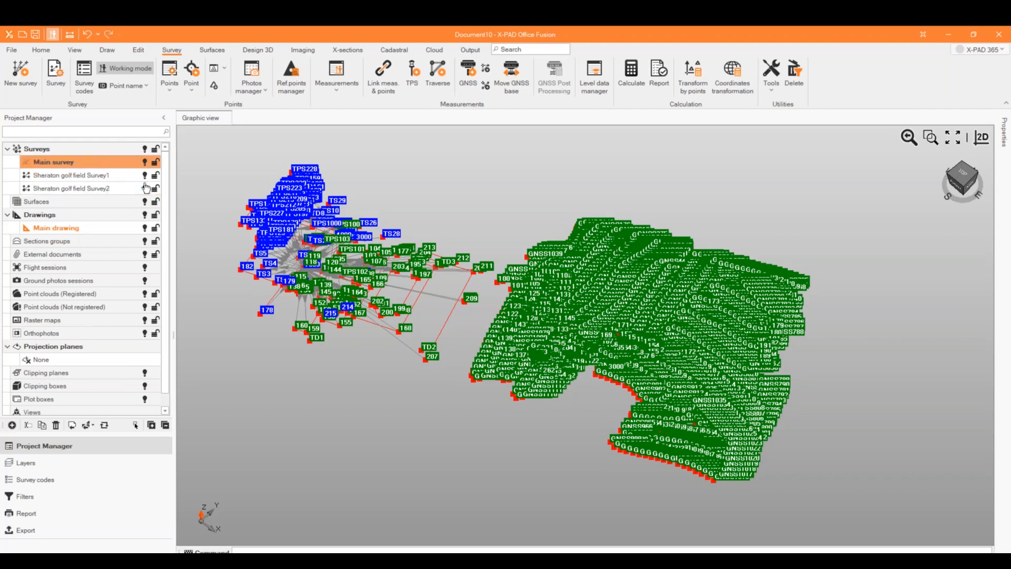
left_click(78, 189)
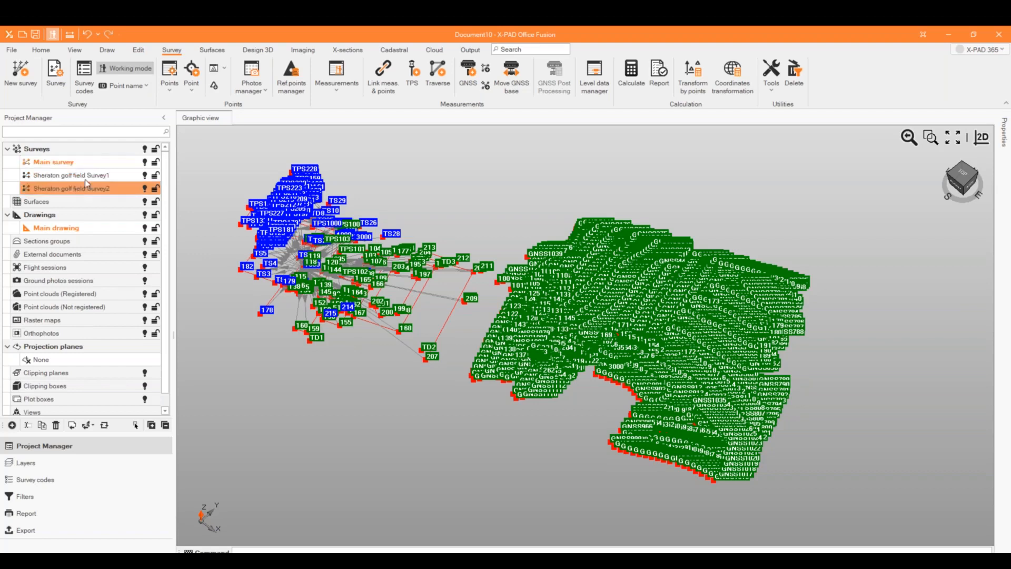
double_click(85, 178)
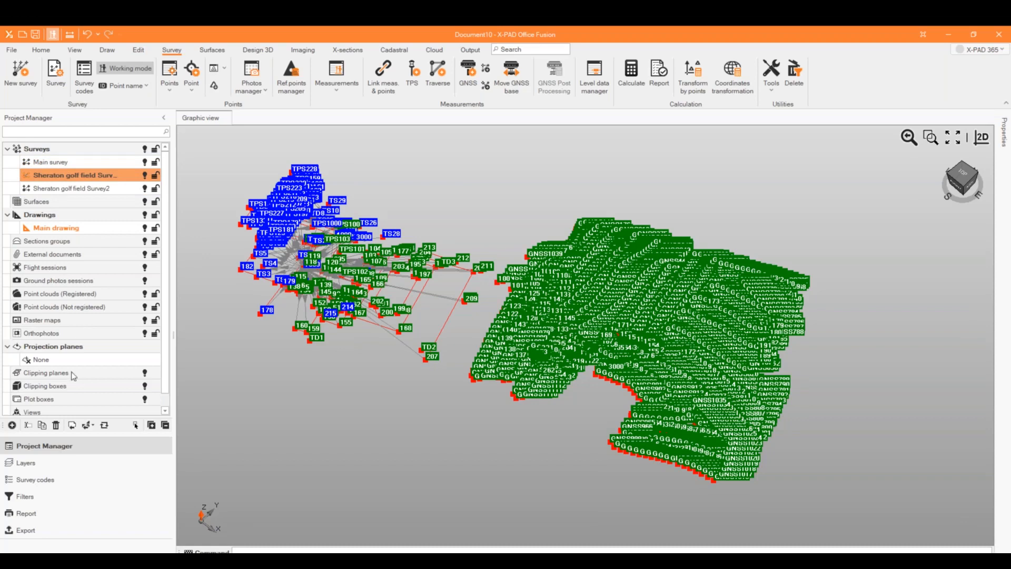
Step: Start an entity import from the current project with Sheraton golf field Survey2 as the source subproject
left_click(87, 427)
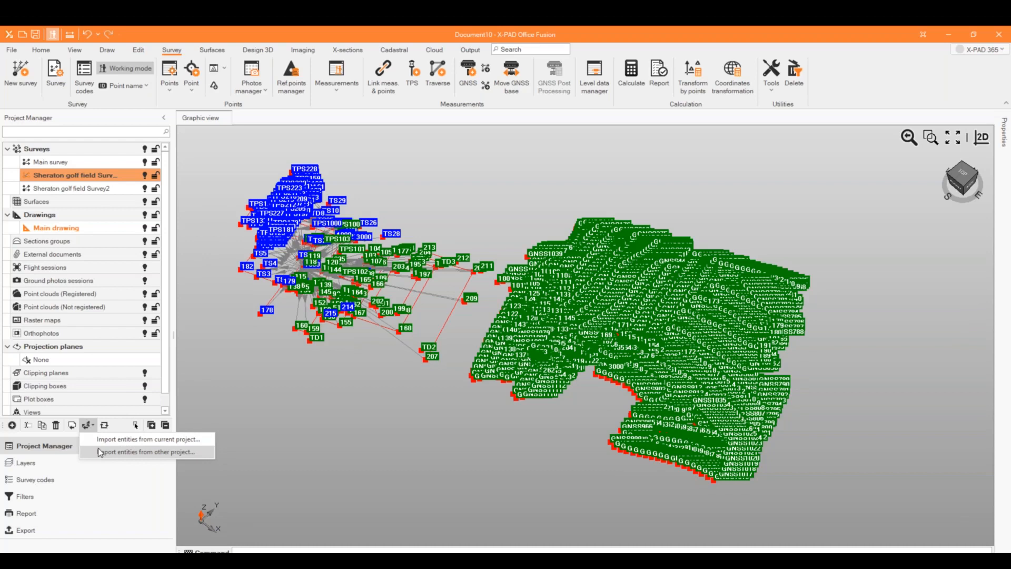
left_click(129, 440)
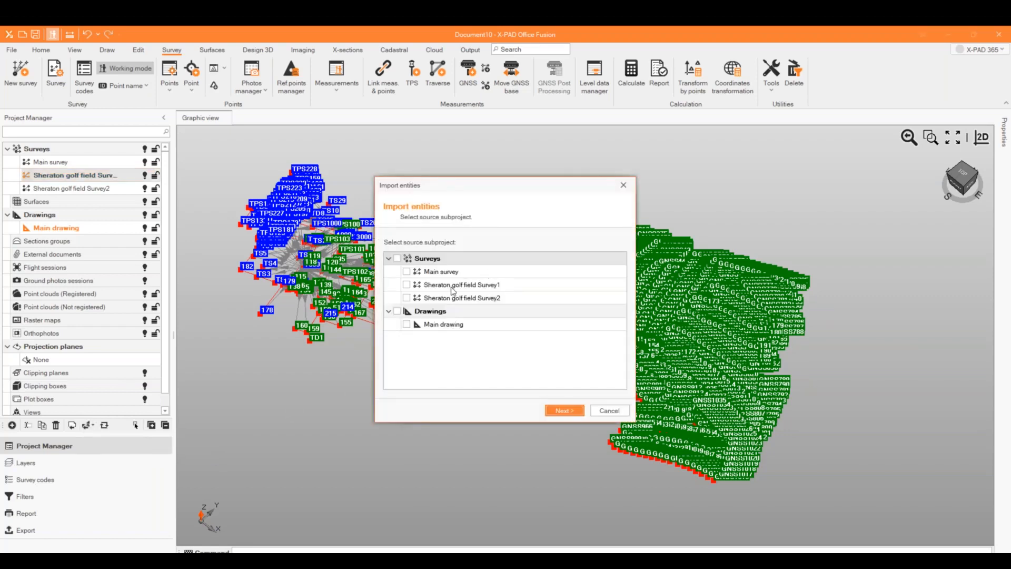
left_click(407, 298)
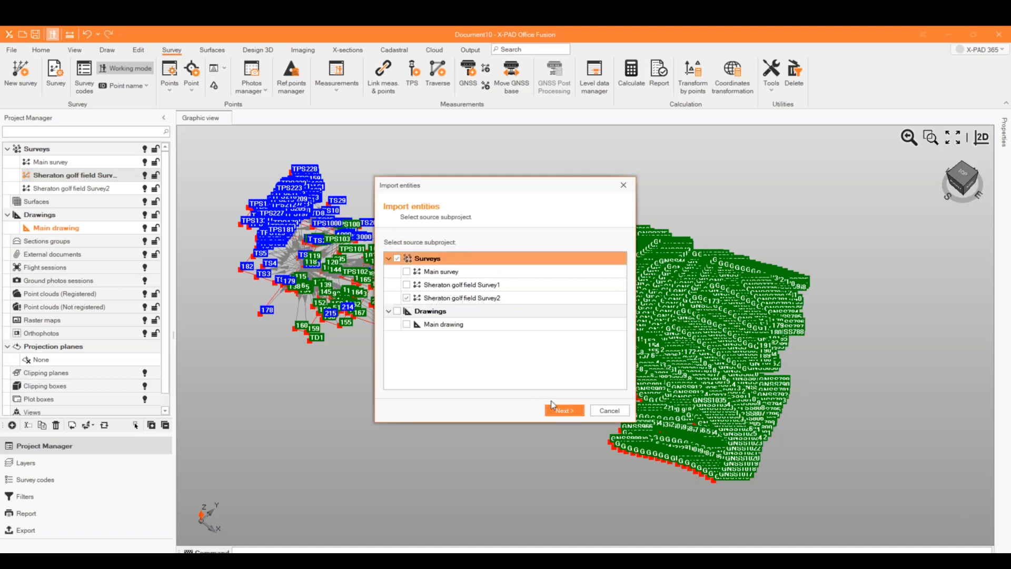
left_click(561, 411)
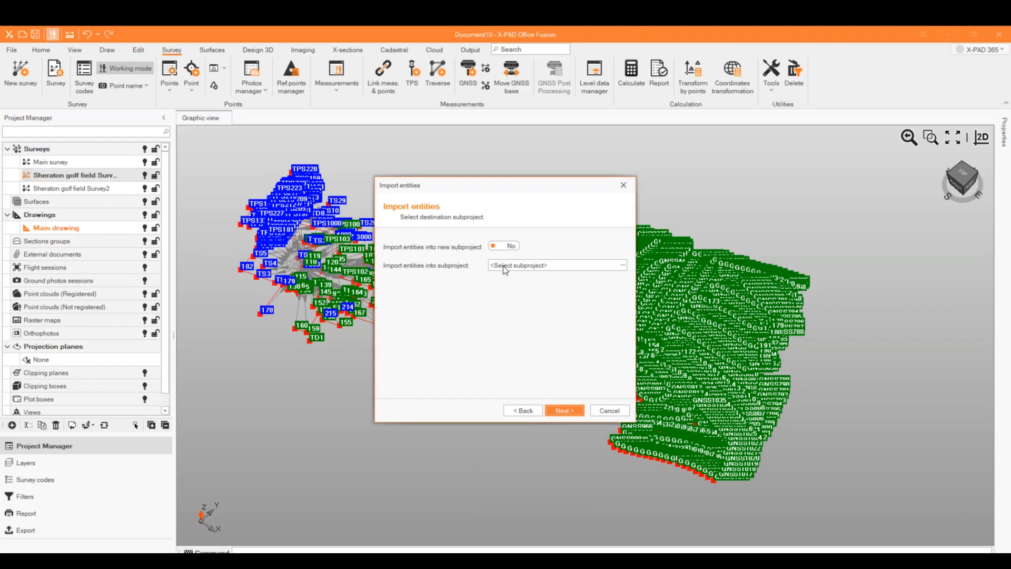
Step: Choose Sheraton golf field Survey1 as the destination and import all entity types, leaving the option to move entities off
left_click(623, 266)
double_click(477, 252)
left_click(577, 412)
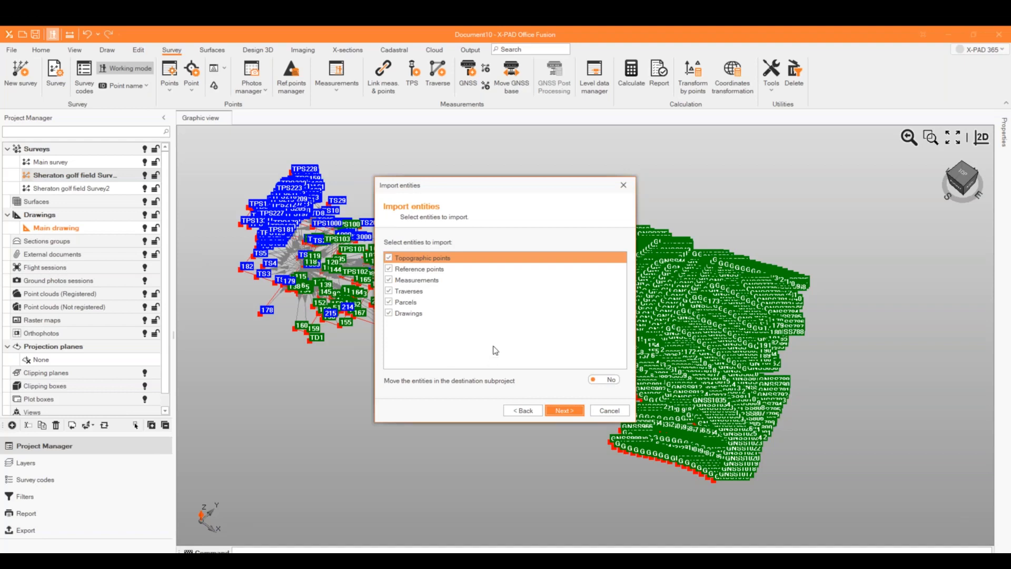
left_click(565, 411)
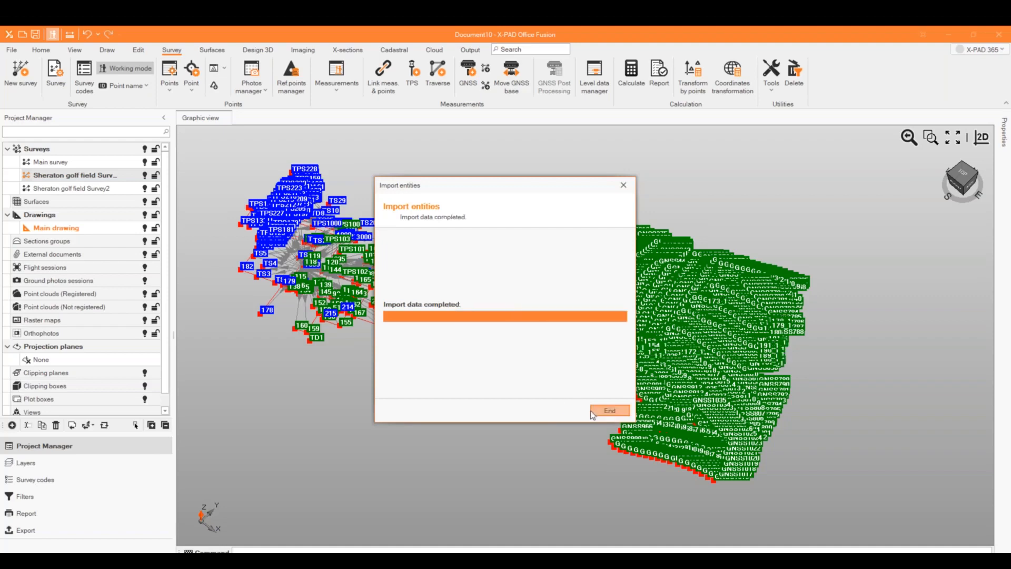
left_click(607, 413)
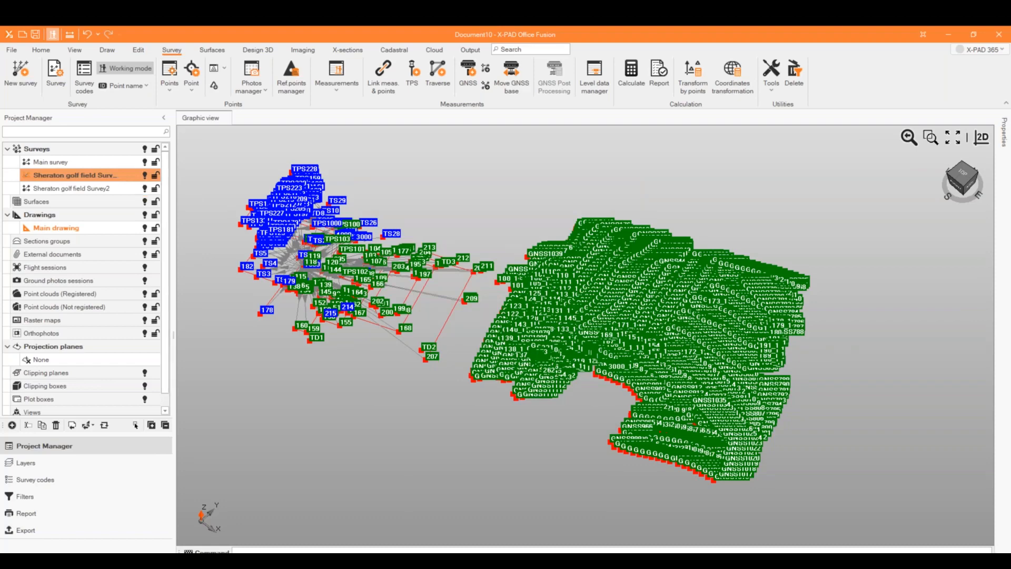
Step: Hide the Sheraton golf field Survey2 subproject and check its imported points within Survey1
scroll(664, 304, "up", 3)
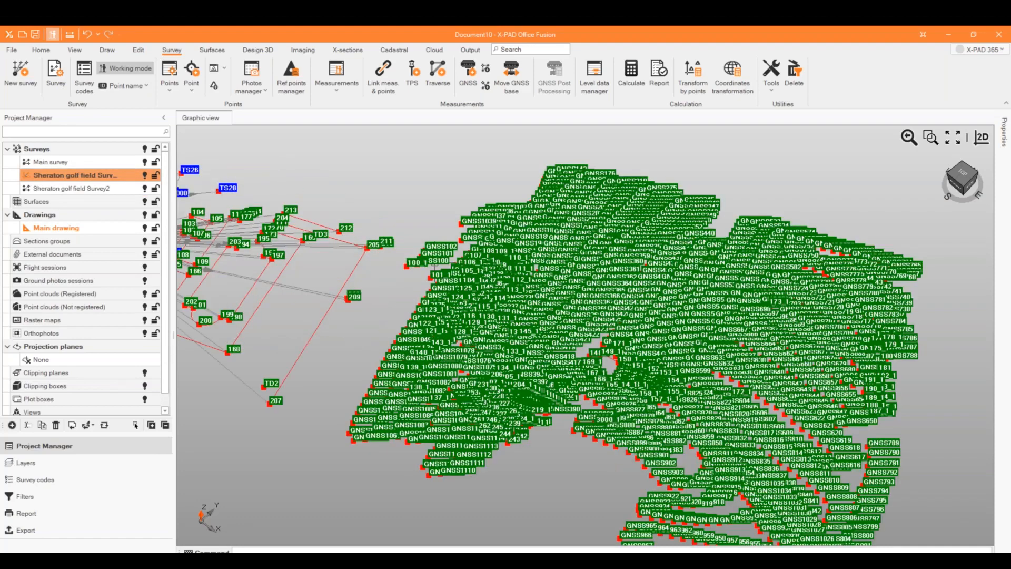
left_click(144, 192)
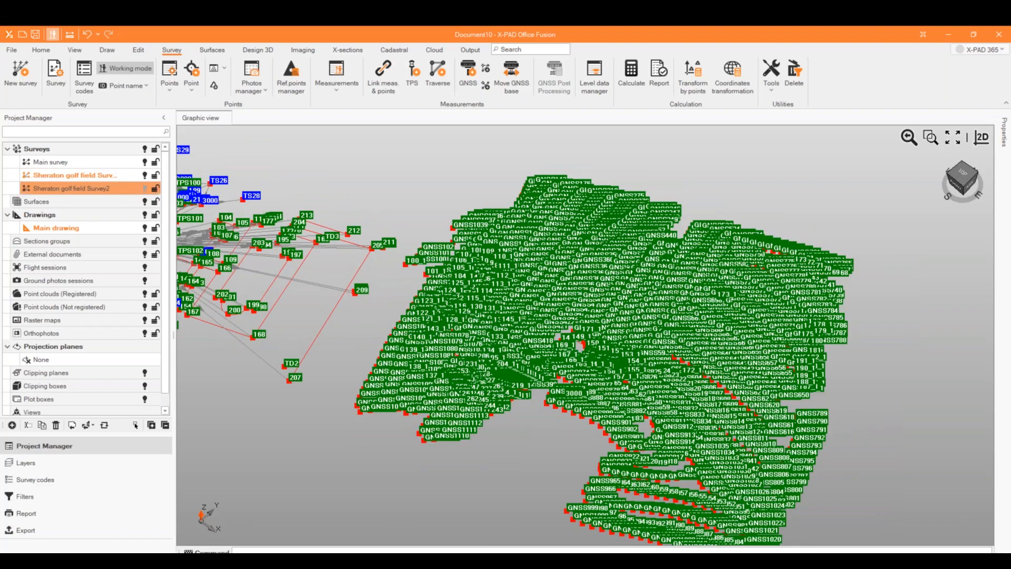
scroll(492, 249, "down", 1)
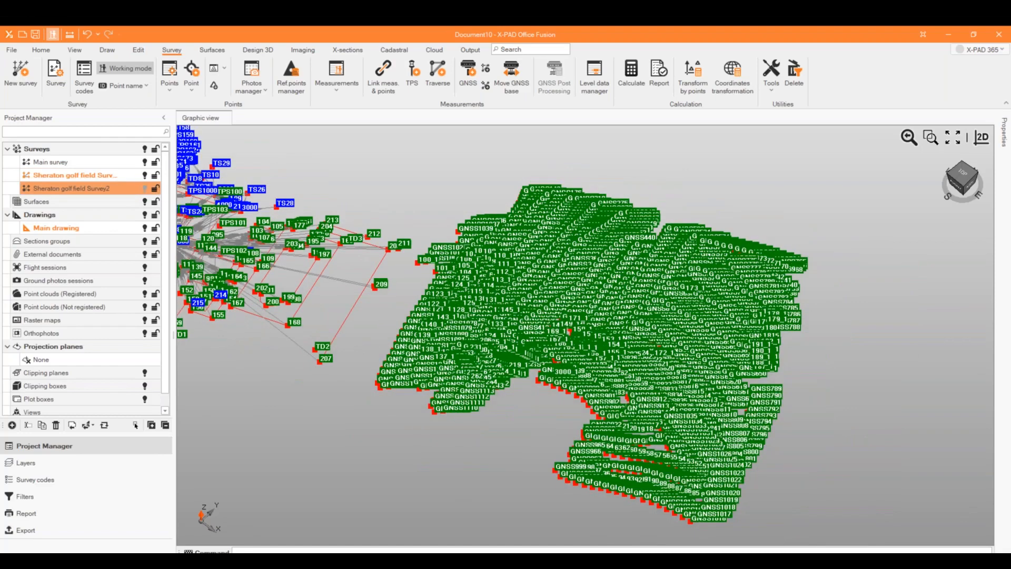
scroll(575, 279, "up", 1)
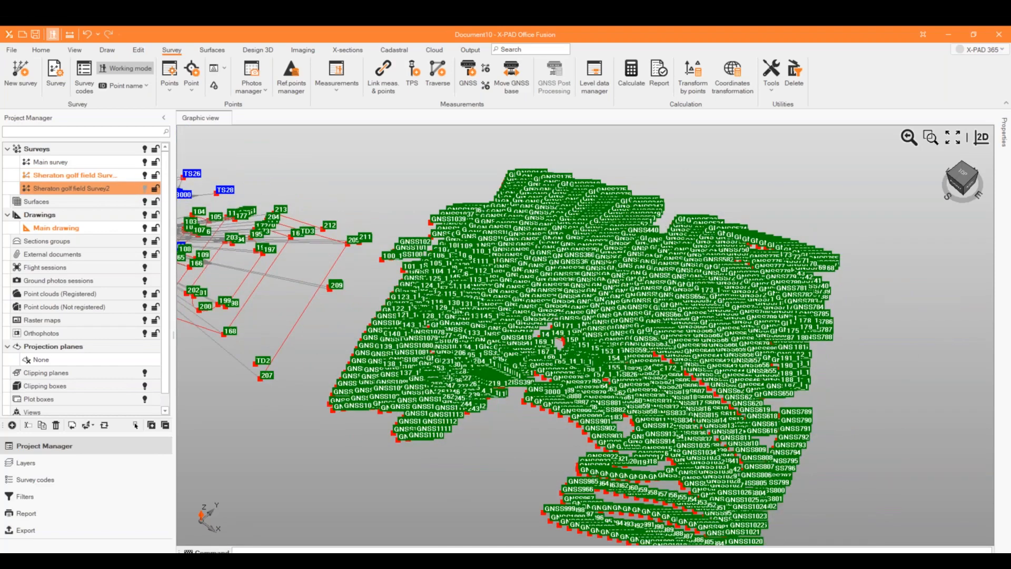
Step: Turn the working mode off and back on to compare how the points and their labels display
scroll(477, 348, "up", 2)
scroll(502, 338, "down", 2)
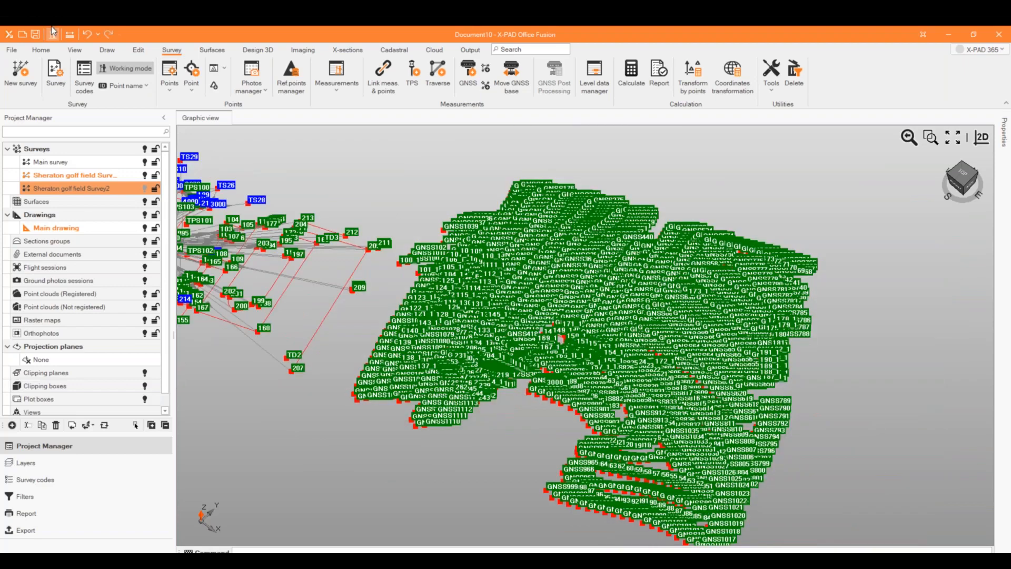
left_click(52, 34)
scroll(461, 253, "down", 2)
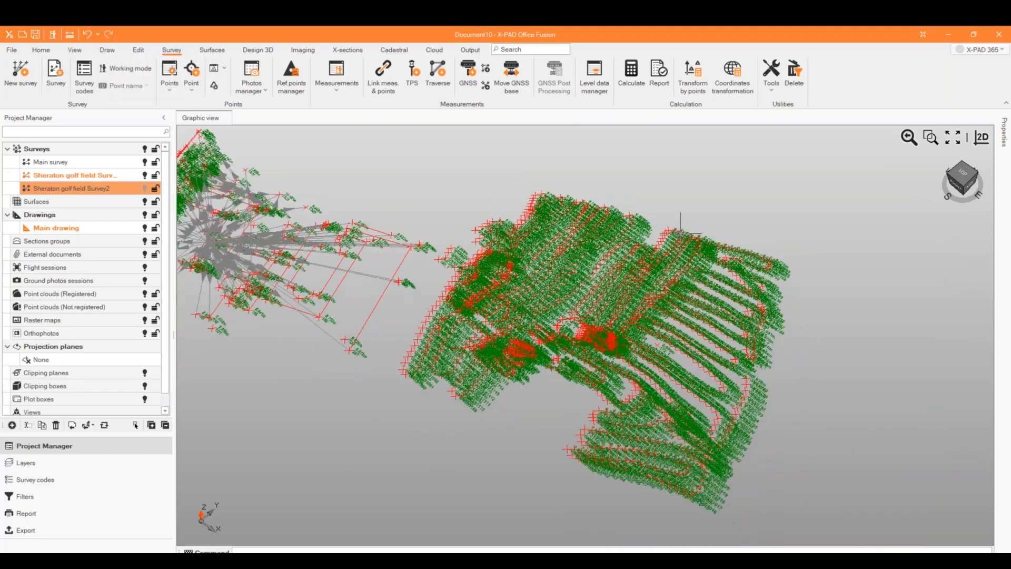
scroll(461, 253, "up", 1)
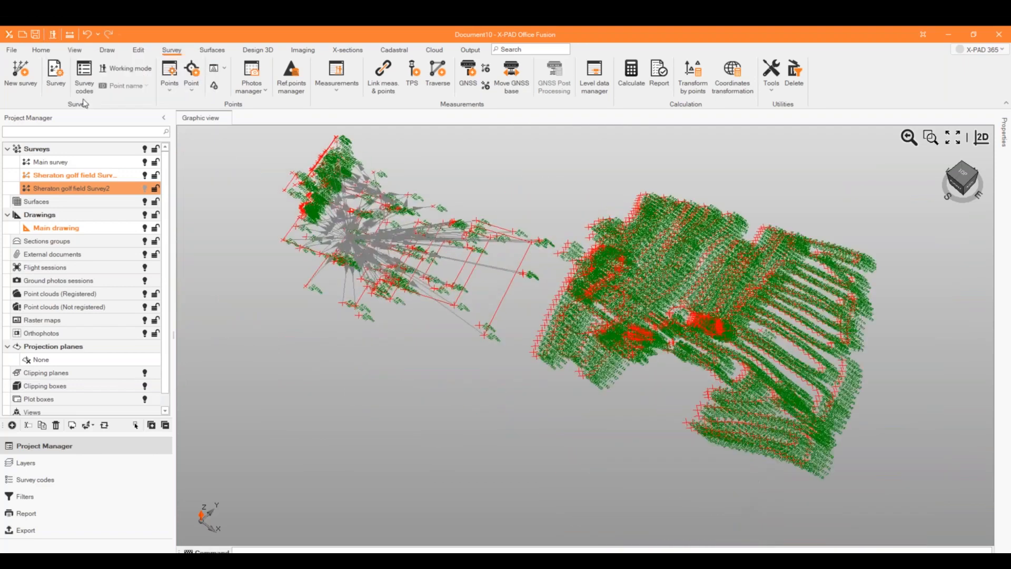
left_click(53, 37)
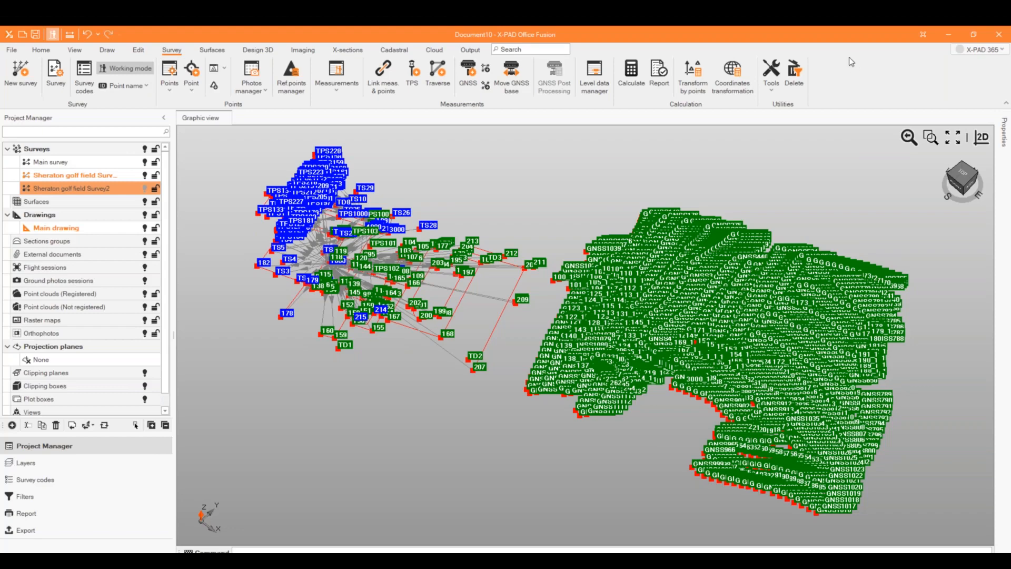
Step: In the Sheraton golf field Survey1 settings, review the survey properties and switch on the Code and Description labels
left_click(116, 176)
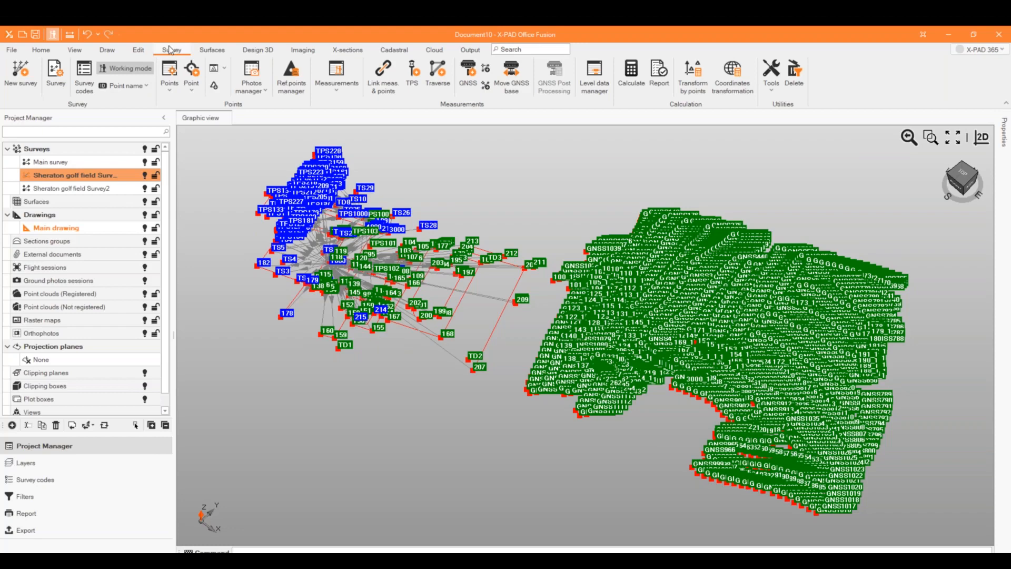
left_click(62, 75)
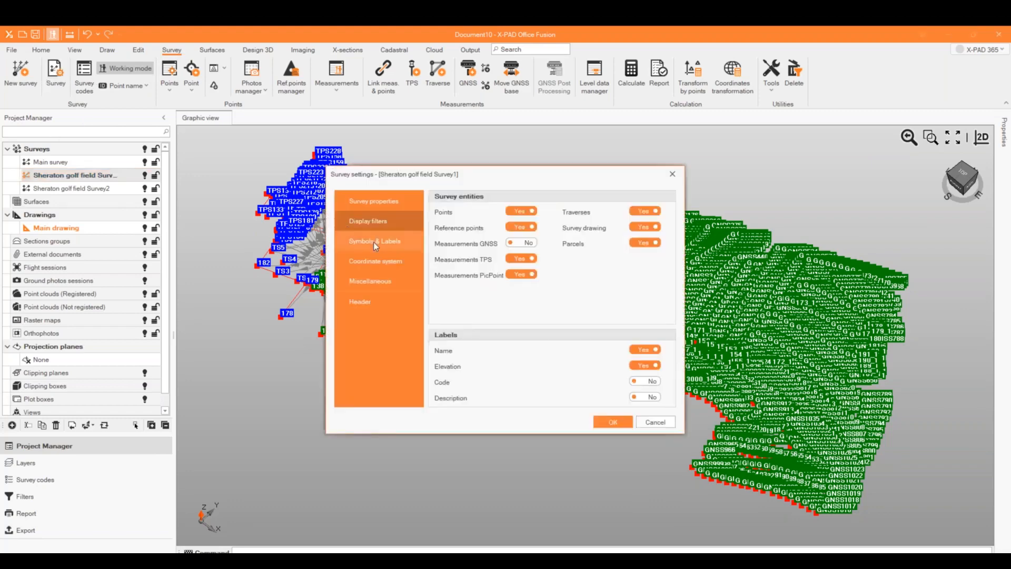
left_click(359, 201)
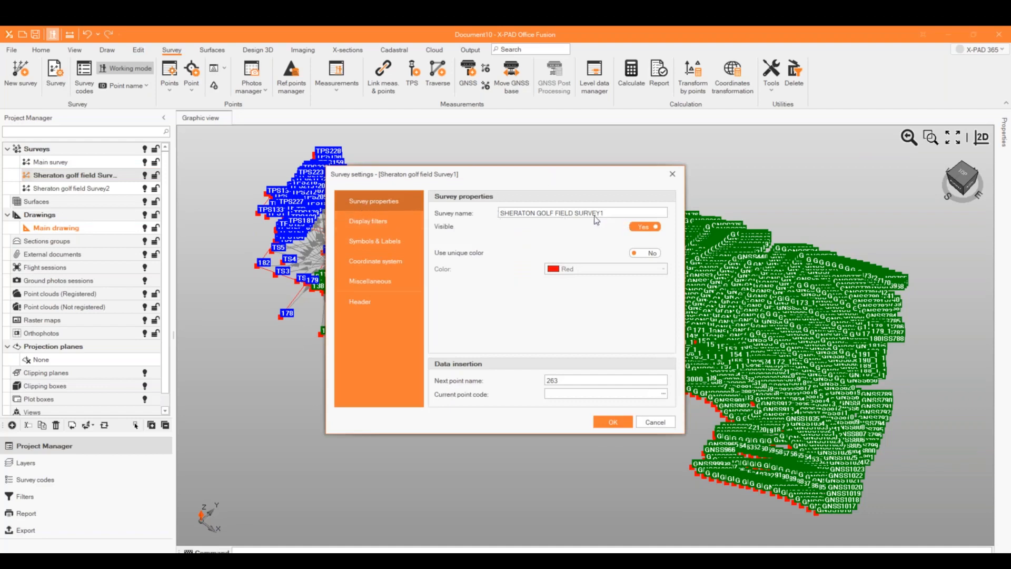
left_click(416, 220)
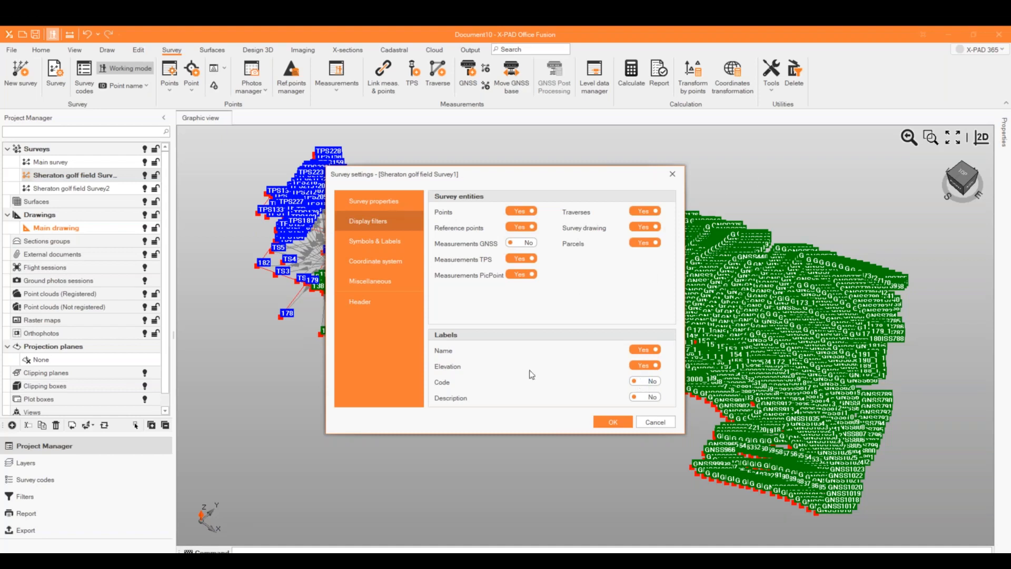
left_click(651, 384)
left_click(651, 399)
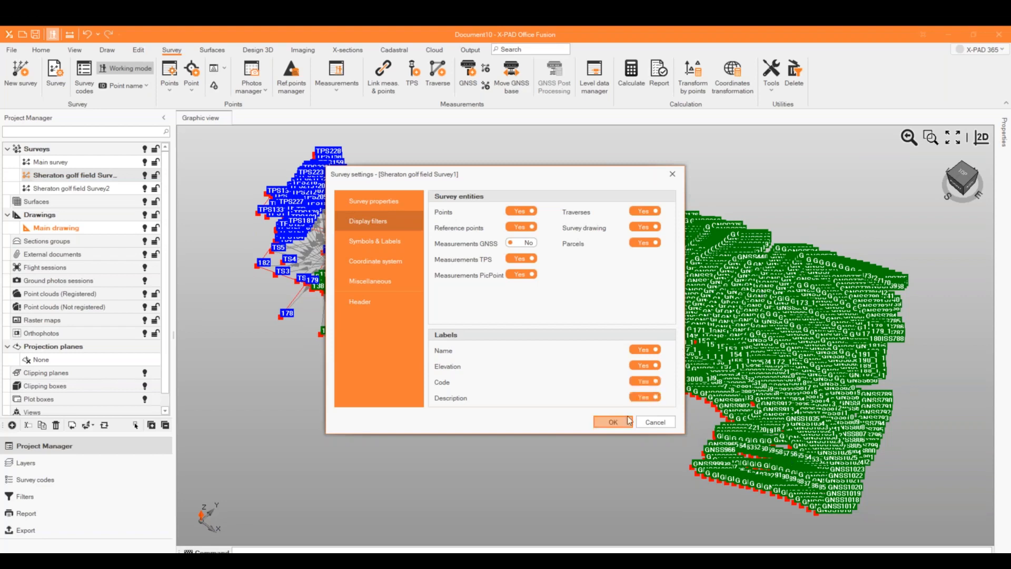
Step: Review the survey's symbol, label and coordinate system settings, inspect the geoids folder, and cancel the survey settings
left_click(388, 246)
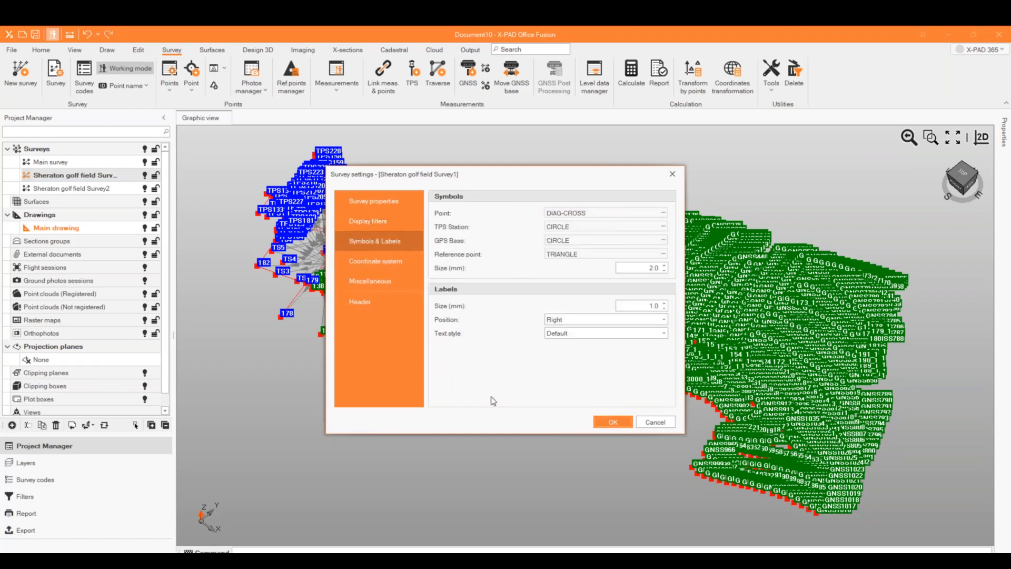
left_click(397, 261)
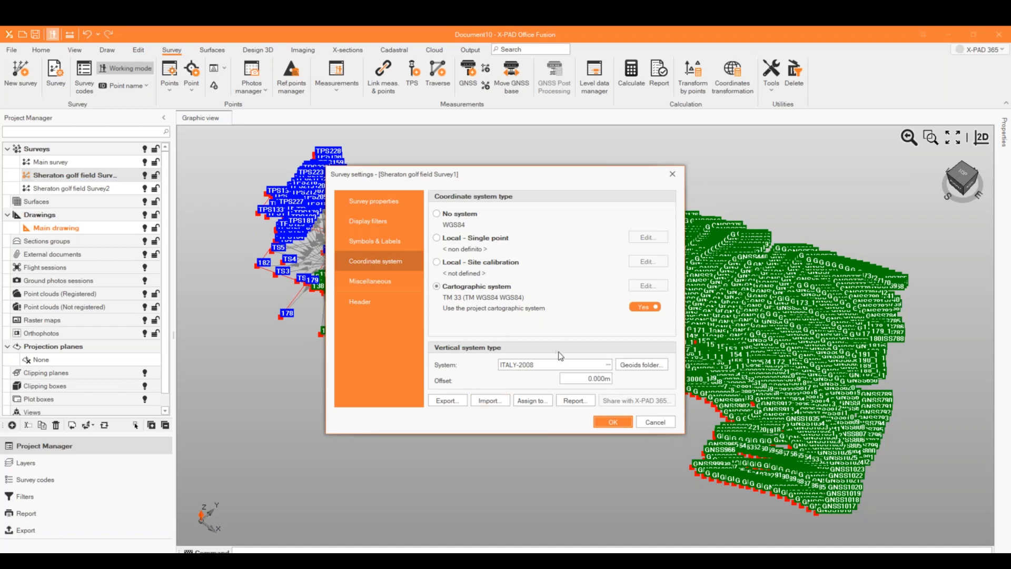
left_click(628, 367)
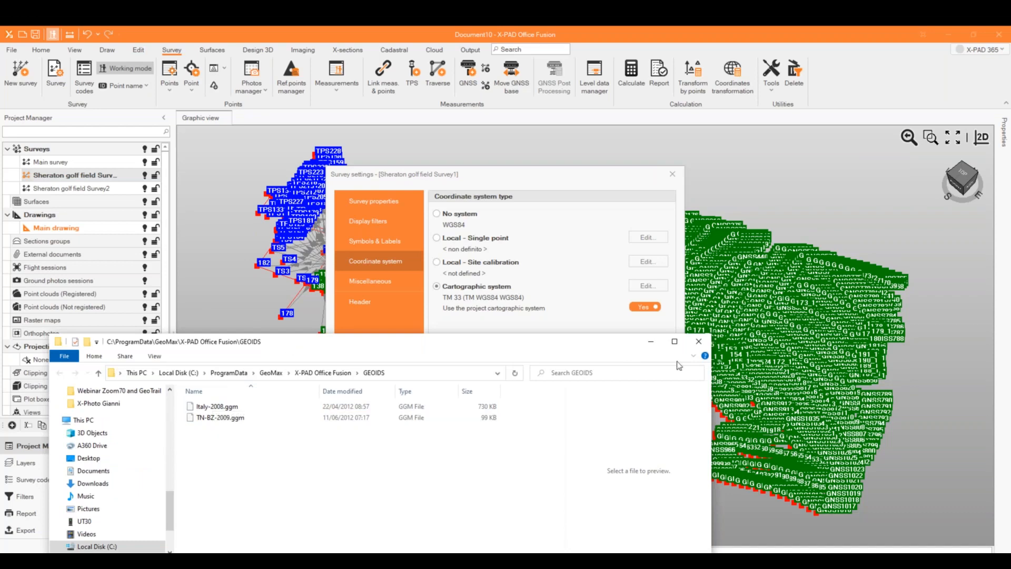
left_click(699, 342)
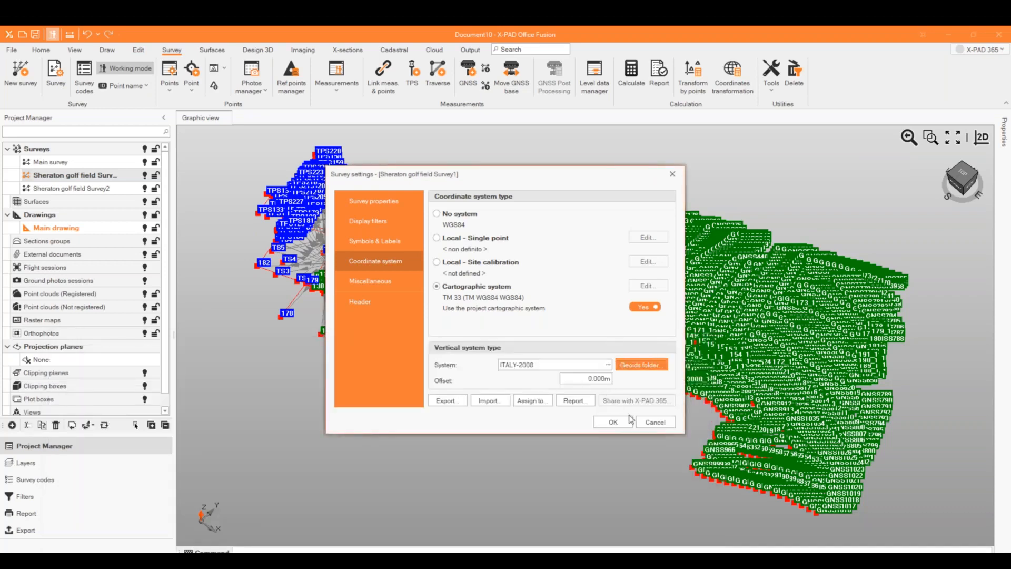
left_click(653, 422)
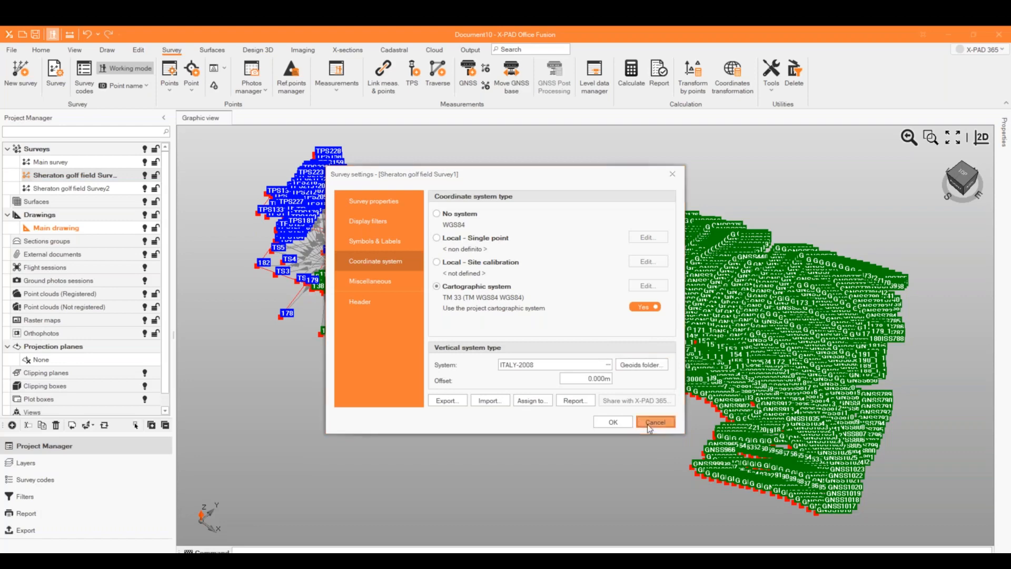
Step: Browse the country localization packages in the program options and leave without downloading any
left_click(11, 53)
left_click(76, 253)
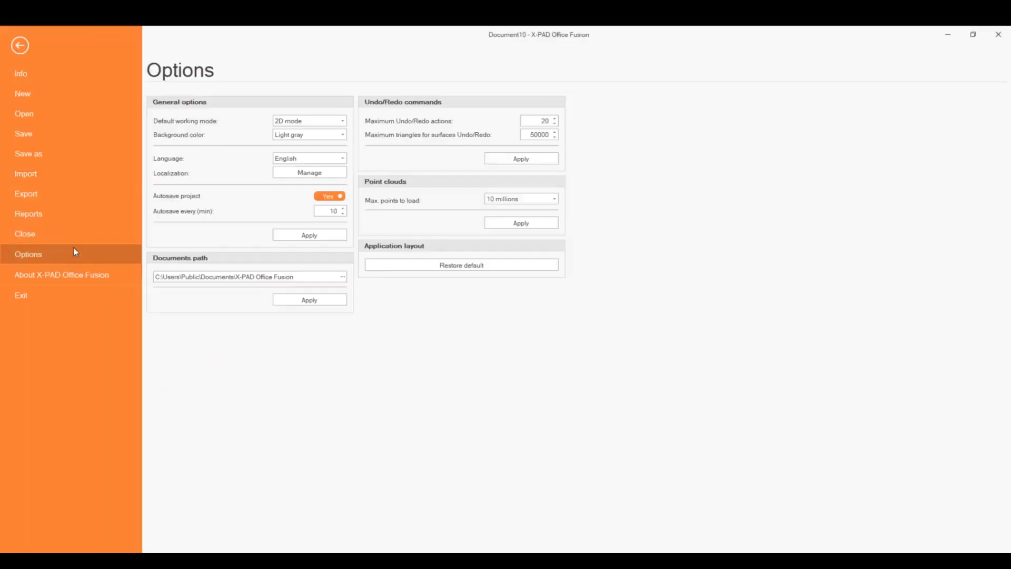
left_click(313, 178)
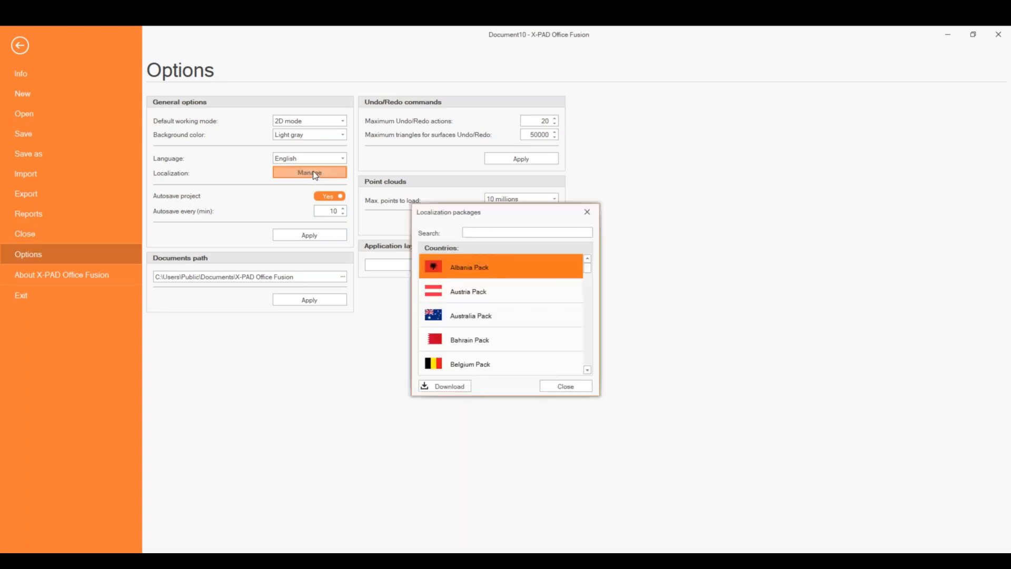
scroll(507, 304, "down", 3)
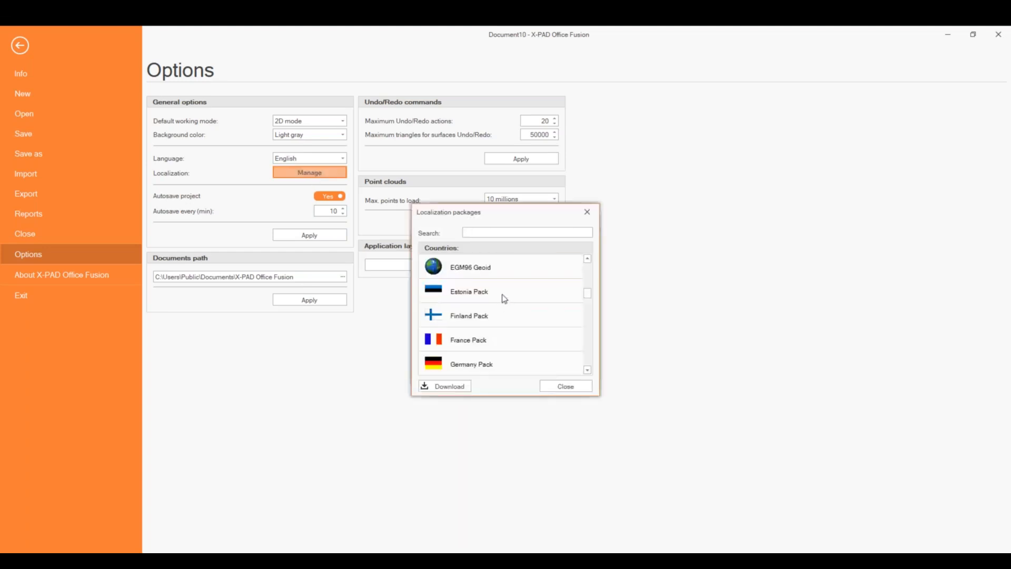
scroll(503, 295, "down", 10)
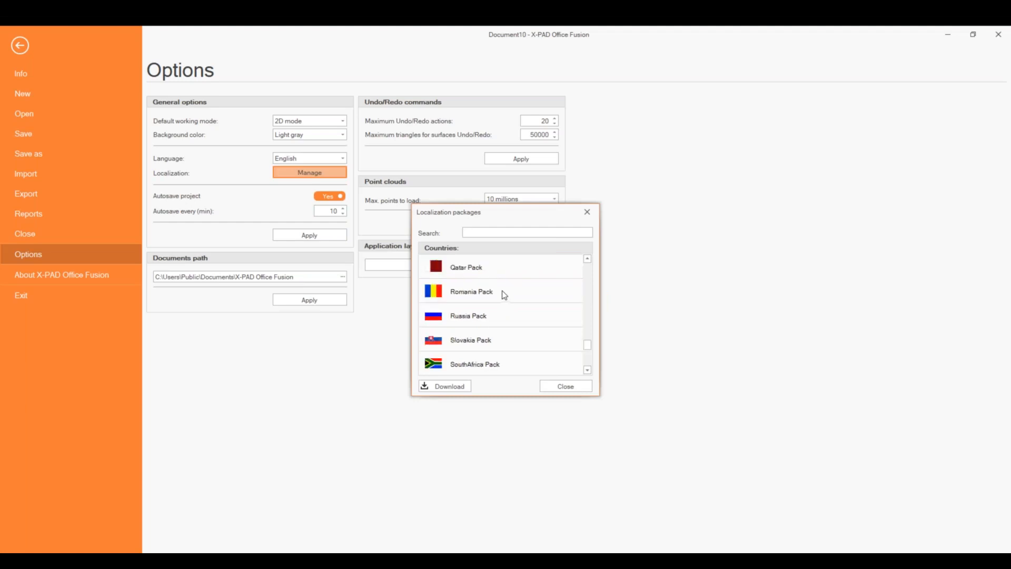
scroll(502, 298, "up", 3)
scroll(502, 298, "up", 5)
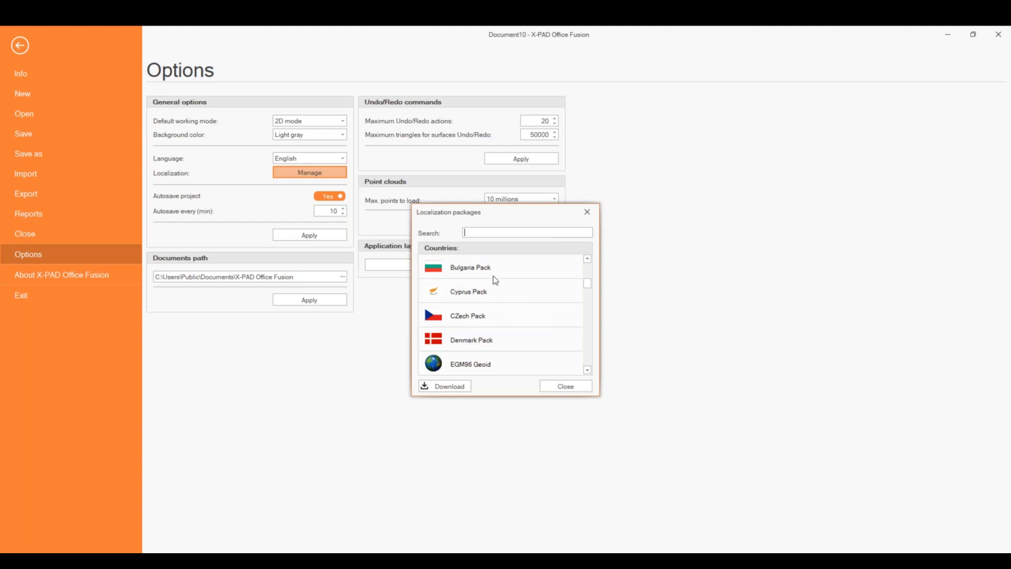
left_click(591, 211)
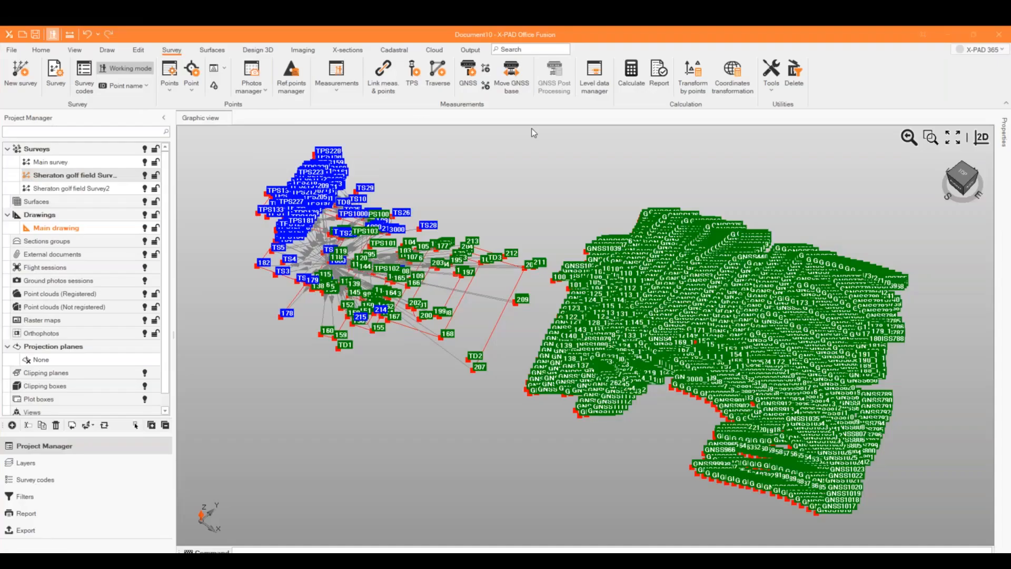
Step: Open the points table of Sheraton golf field Survey1 and enlarge it to show more rows
scroll(292, 125, "down", 1)
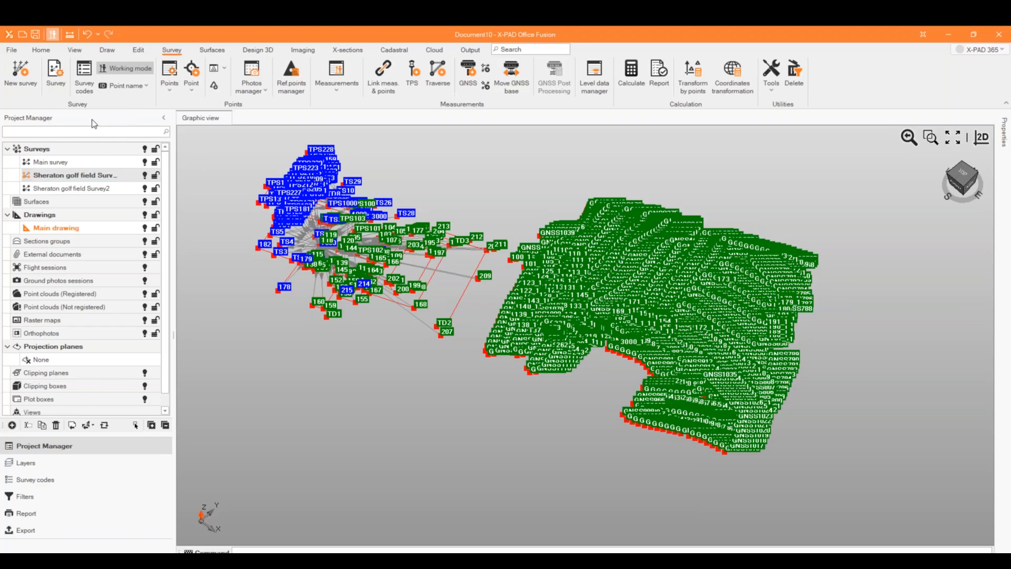
left_click(170, 71)
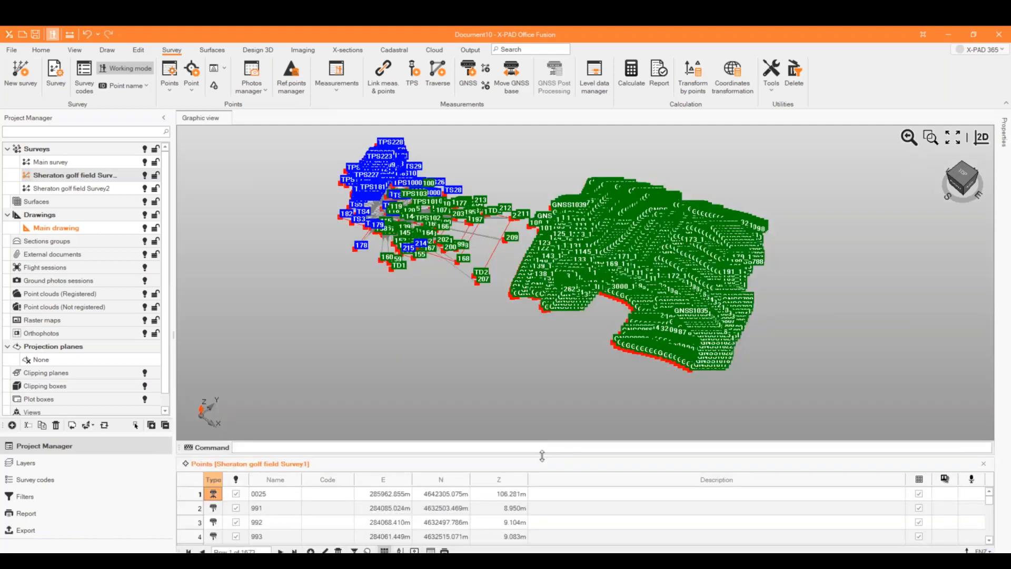
left_click_drag(542, 455, 542, 378)
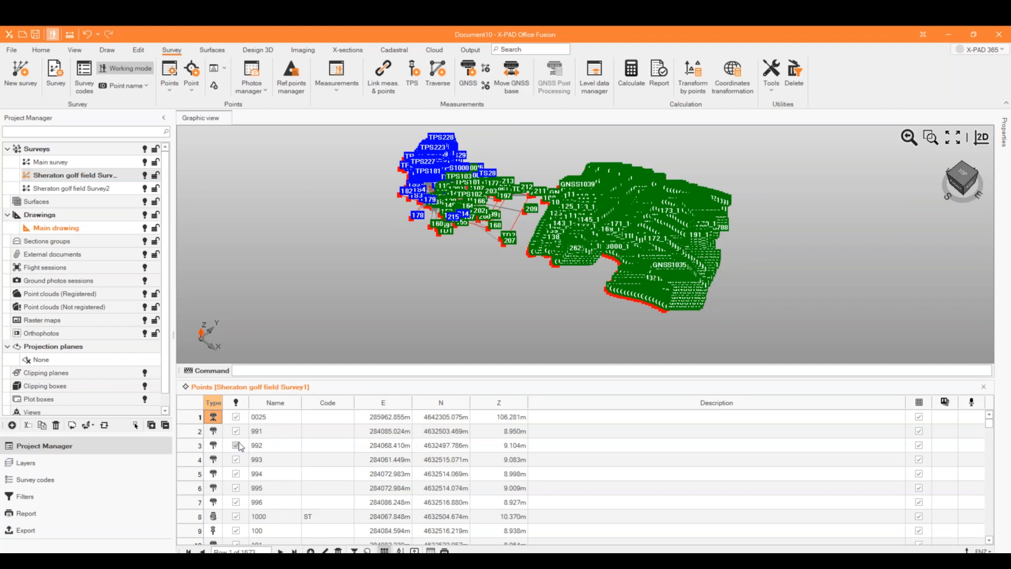
Step: Review the data, symbol and label settings, and photos and messages of point 0025, leaving the point unchanged
double_click(197, 417)
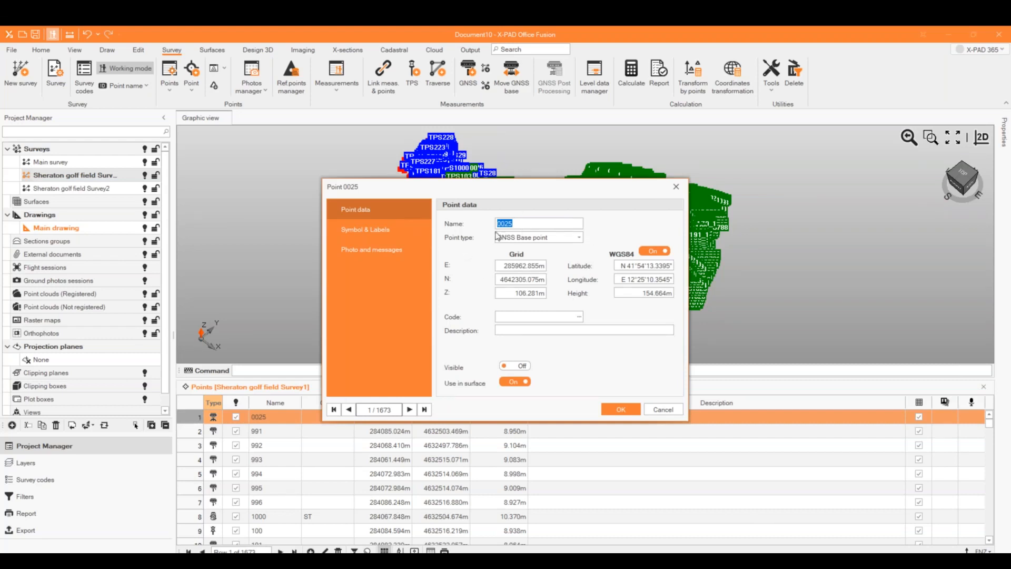
left_click(401, 244)
left_click(400, 236)
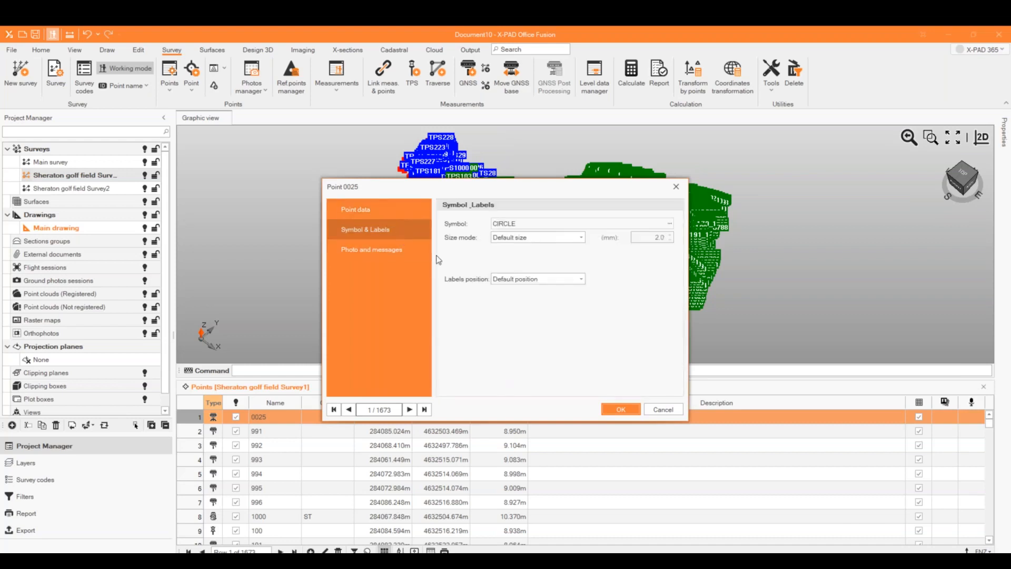
left_click(394, 251)
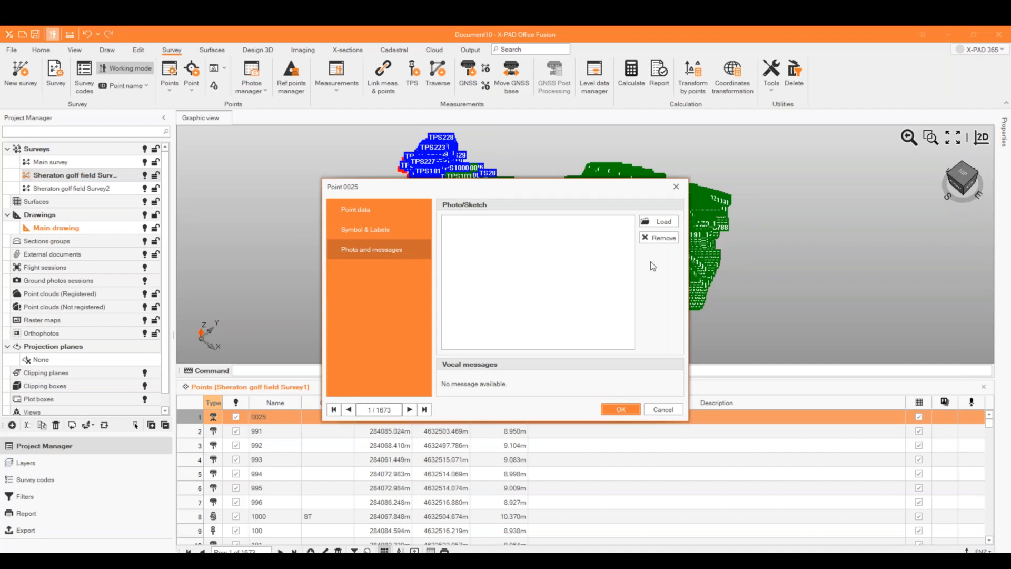
left_click(676, 189)
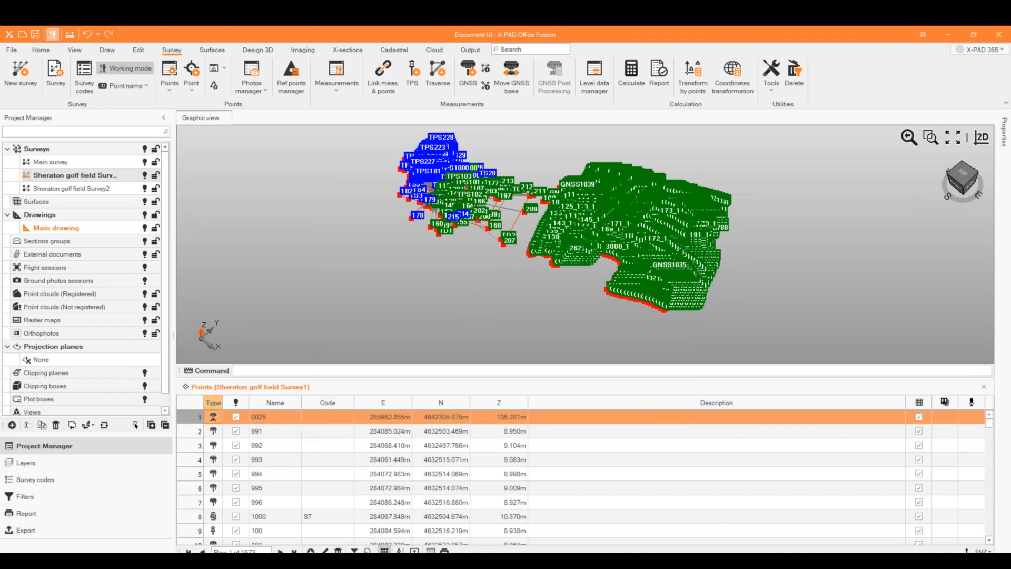
Step: Add the Latitude, Longitude and Height columns to the points table, between Z and Description
right_click(561, 402)
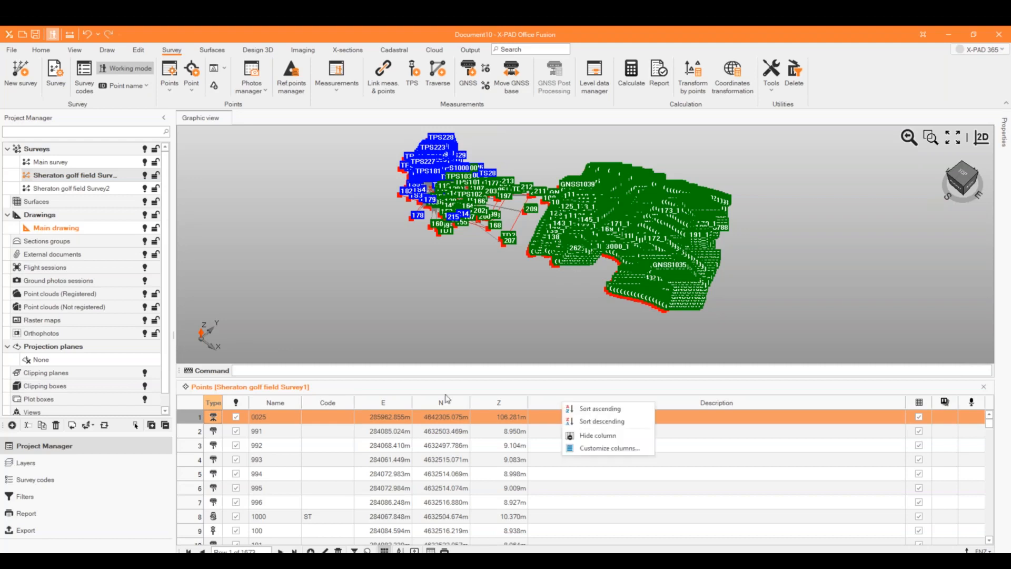
left_click(611, 448)
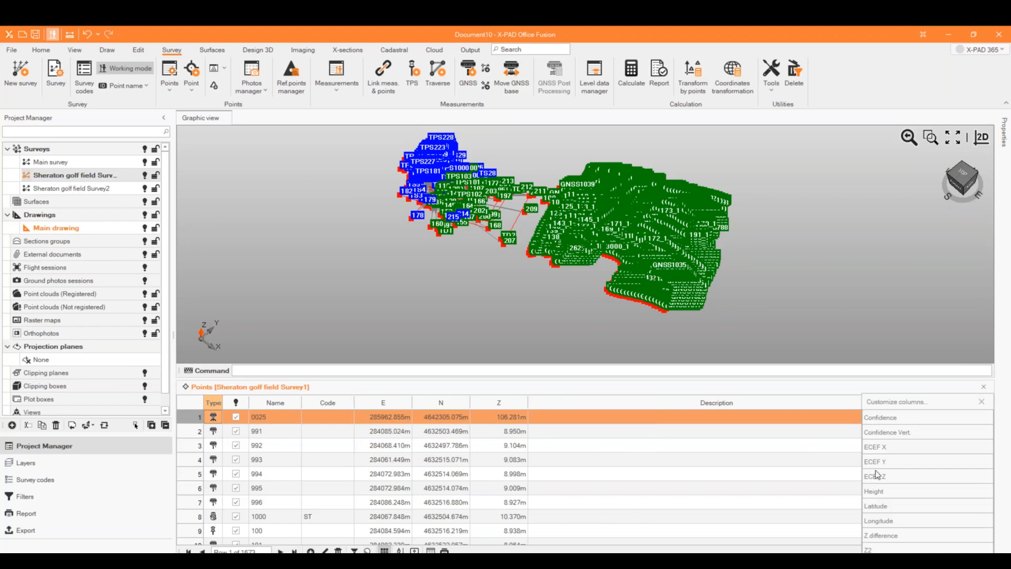
left_click_drag(885, 509, 591, 420)
mouse_move(905, 510)
left_mouse_down()
mouse_move(864, 509)
mouse_move(643, 433)
left_mouse_up()
left_click_drag(870, 489, 711, 433)
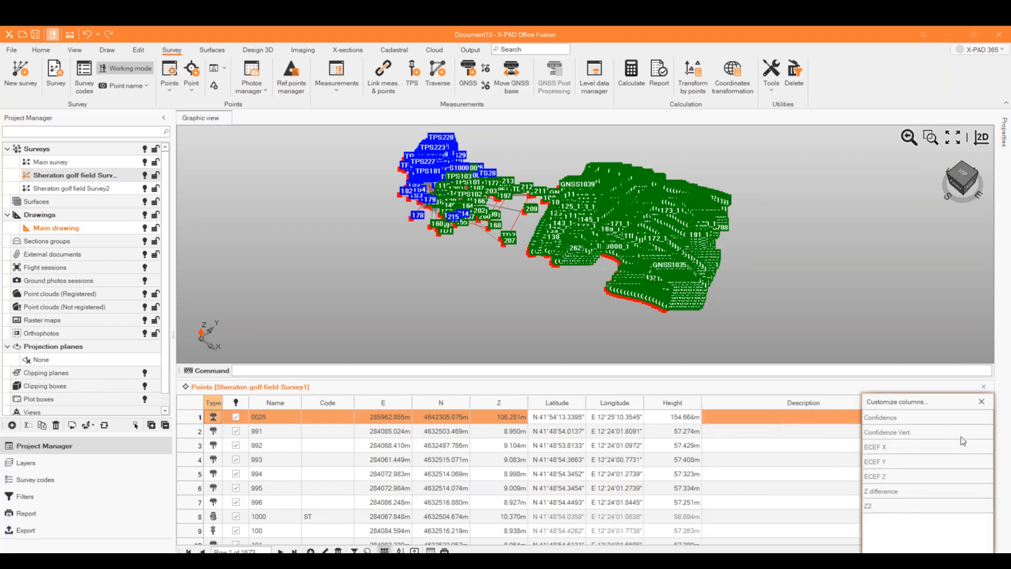
left_click(982, 402)
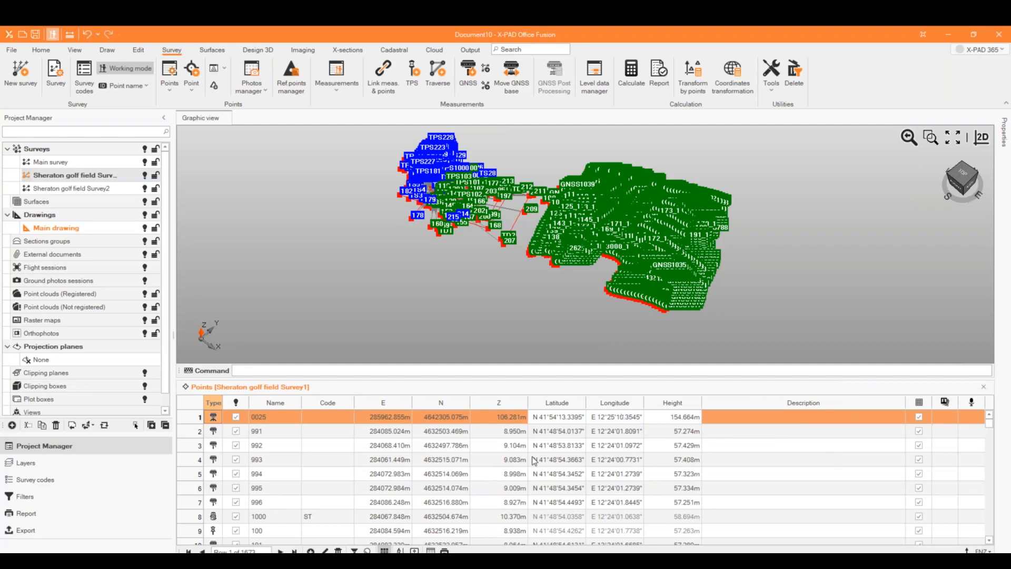
Step: Enlarge the points table further, sort the points by Type and look through the sorted rows
left_click_drag(614, 379, 593, 324)
scroll(274, 437, "down", 12)
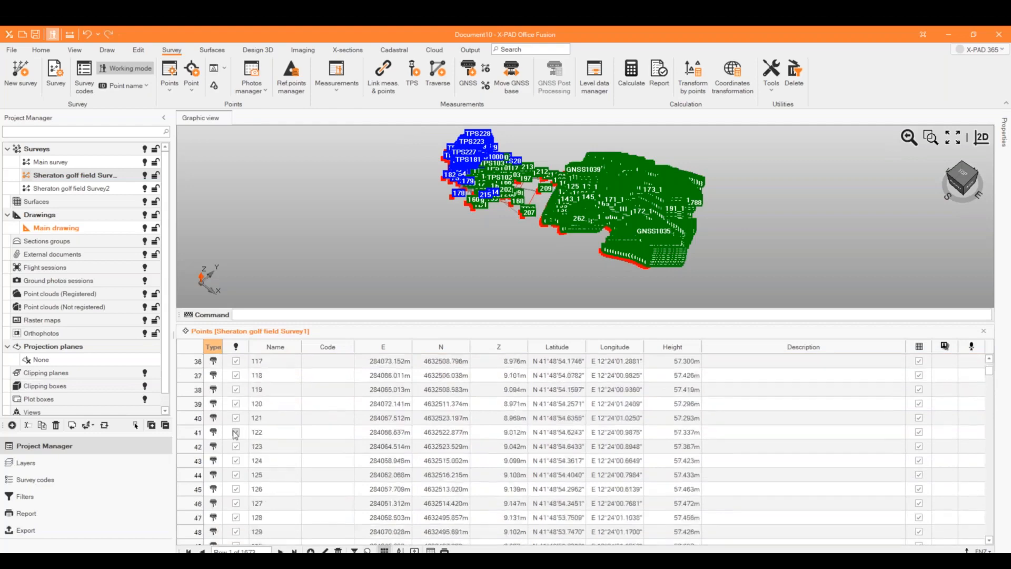
scroll(212, 449, "down", 4)
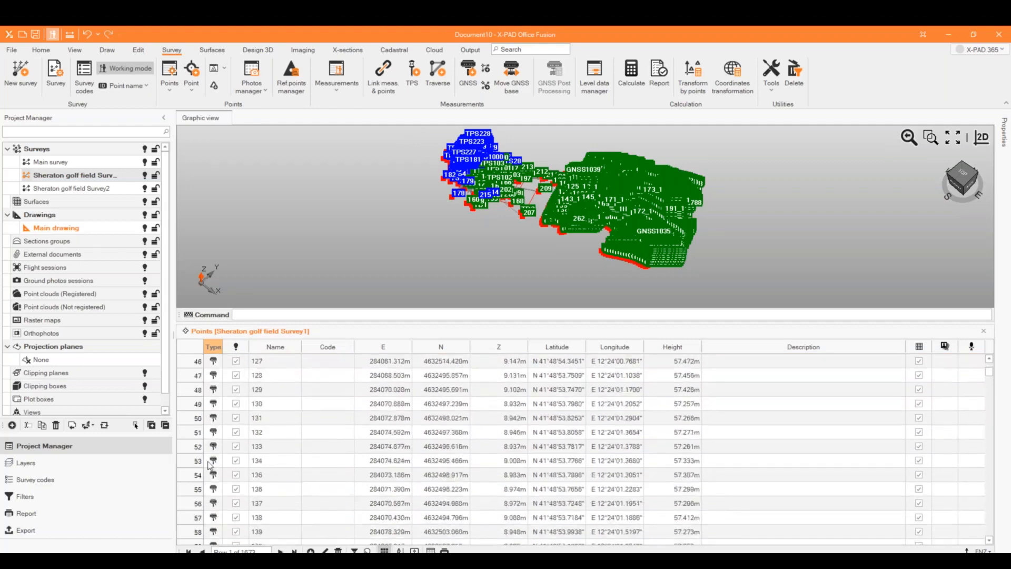
scroll(211, 459, "down", 18)
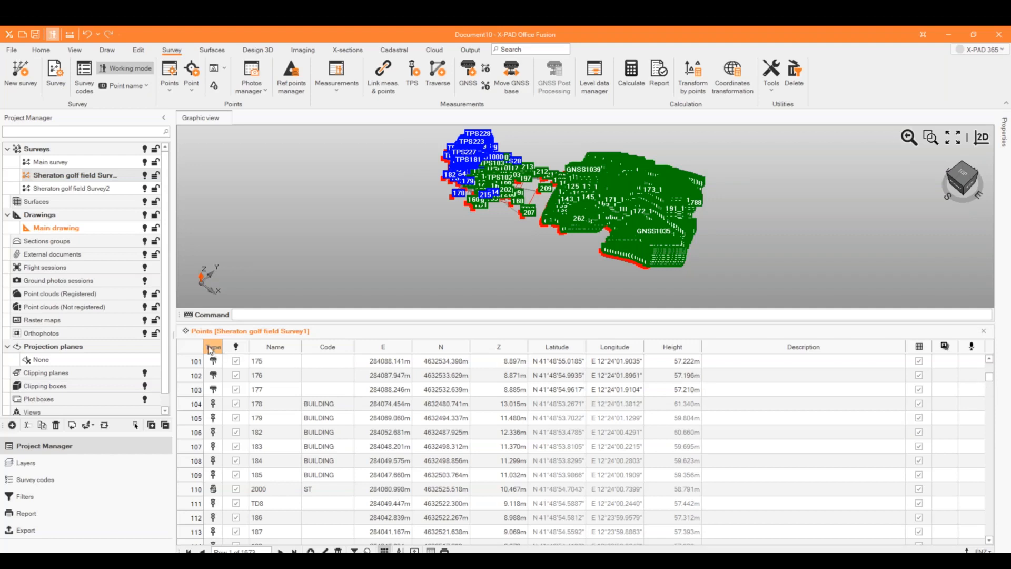
left_click(210, 348)
left_click(994, 393)
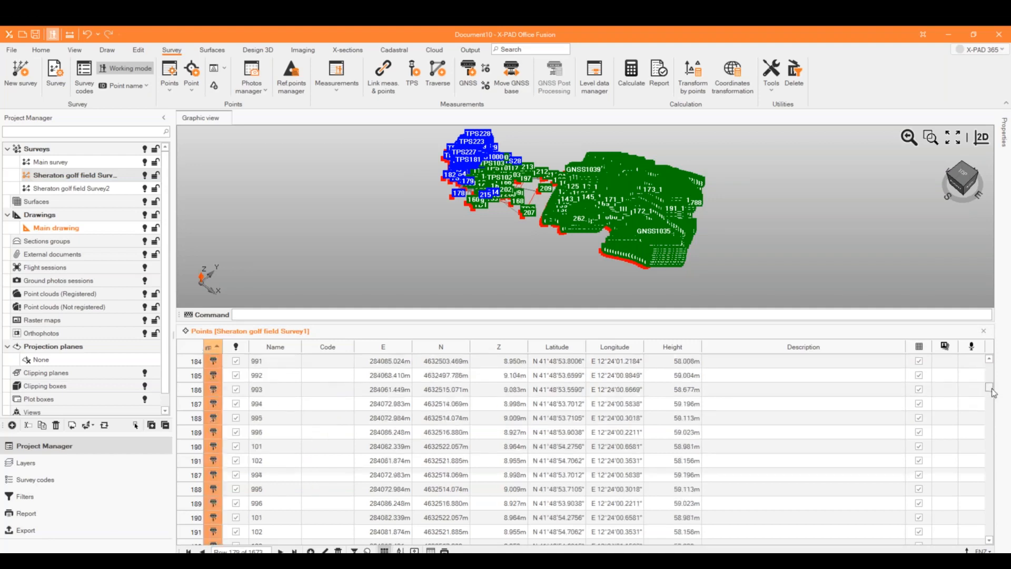
Step: Look through the points sorted by type from the first row down to the GNSS points, and shorten the points table to enlarge the graphic view
left_click_drag(993, 392, 961, 313)
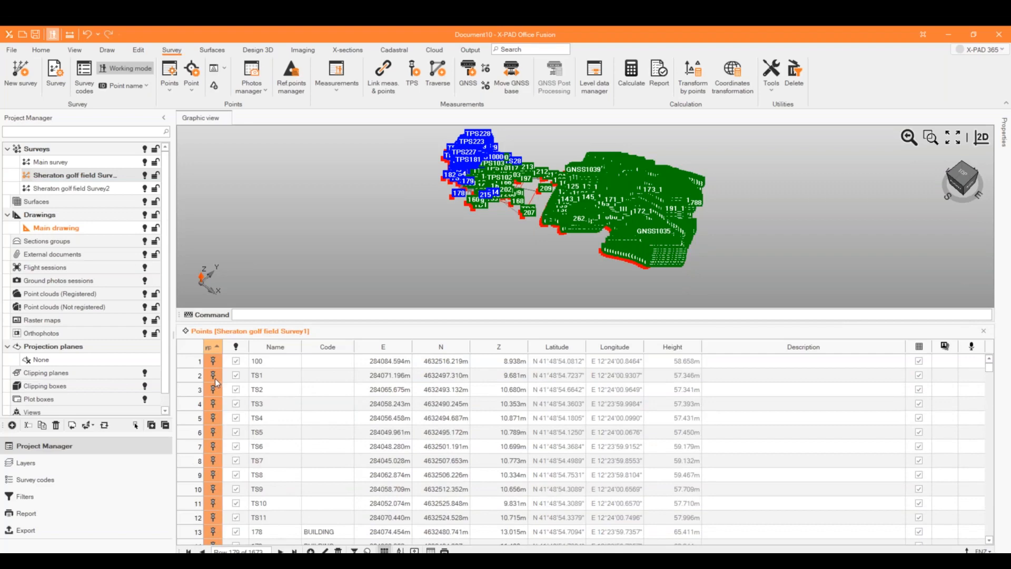
scroll(214, 388, "down", 20)
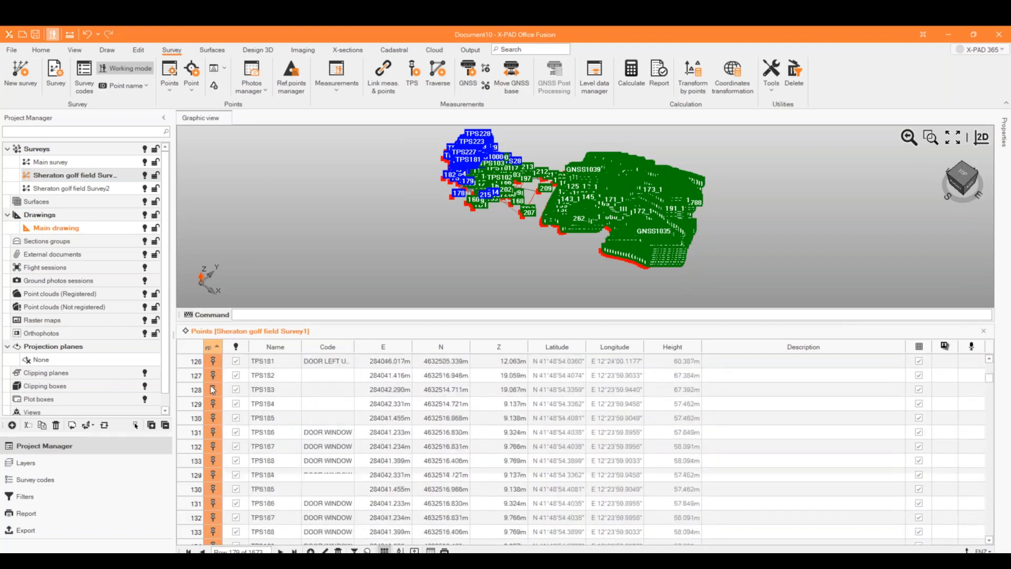
scroll(213, 389, "down", 15)
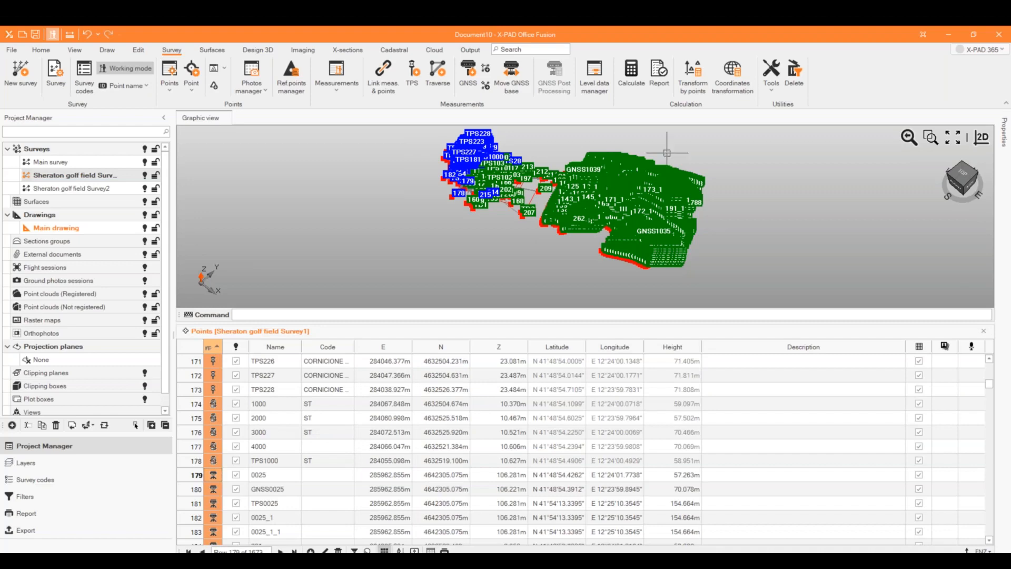
scroll(497, 237, "up", 5)
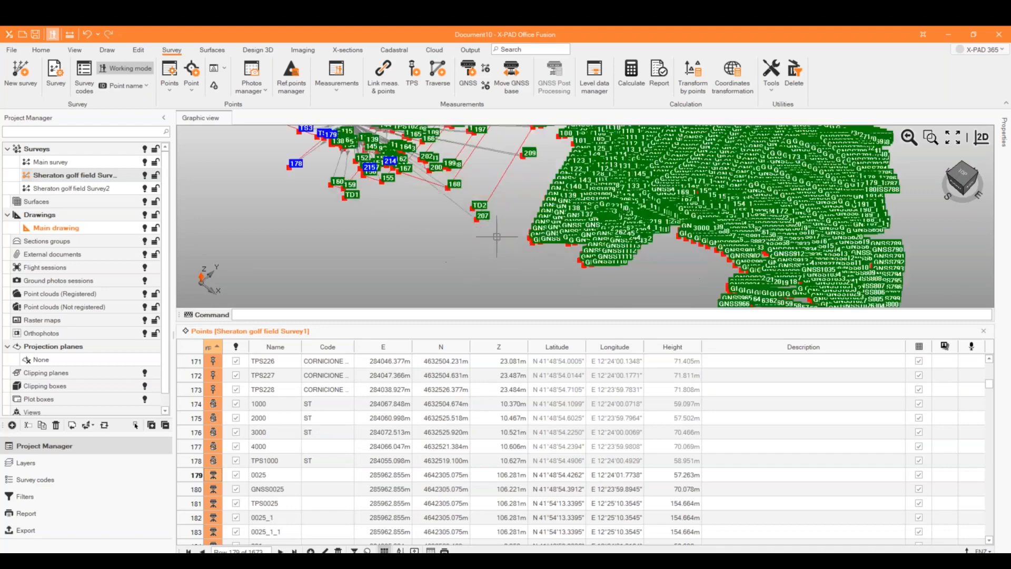
scroll(396, 278, "down", 2)
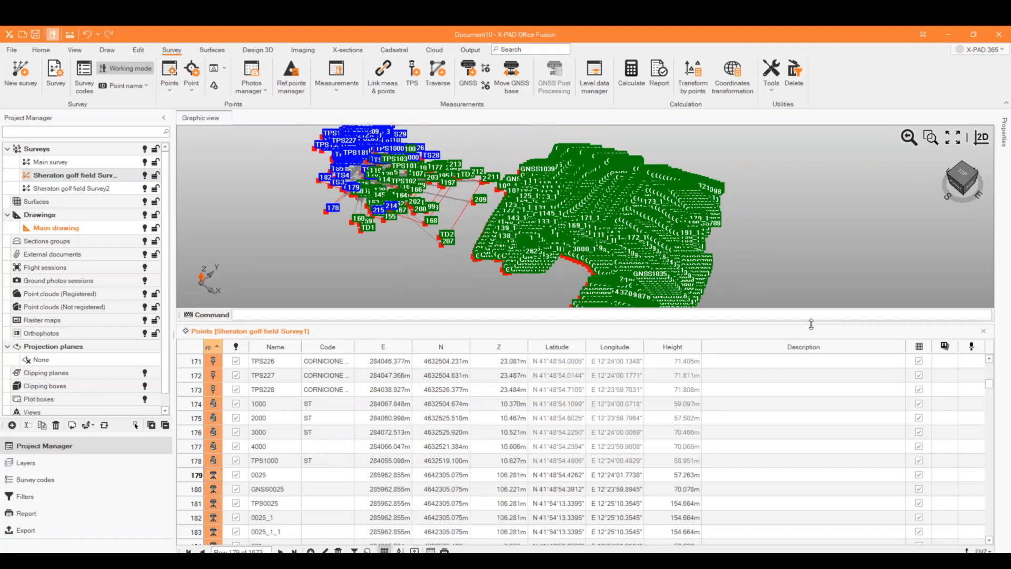
left_click_drag(812, 324, 790, 404)
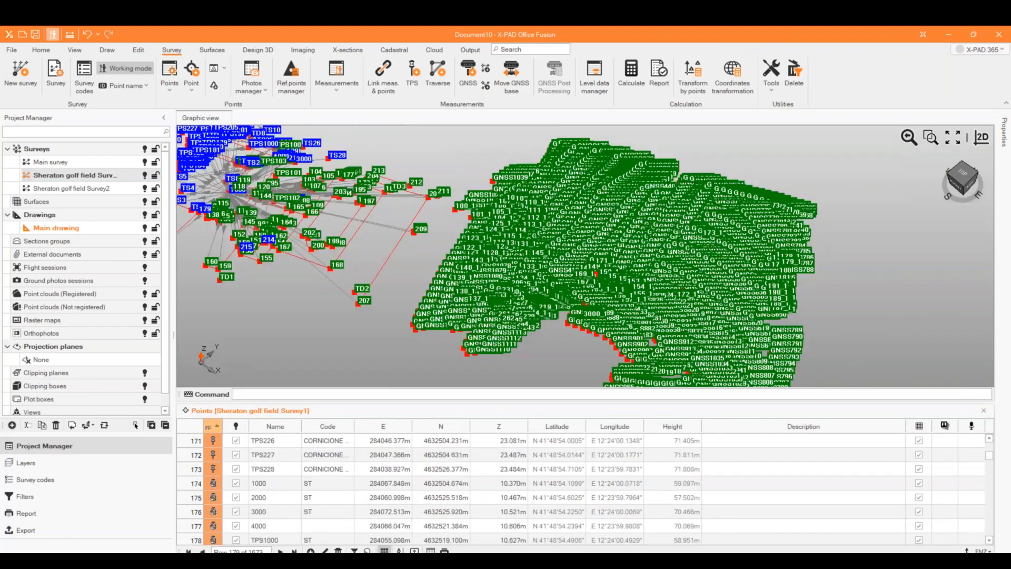
Step: Search the points table of Sheraton golf field Survey1 for 100
scroll(369, 298, "up", 7)
left_click(367, 551)
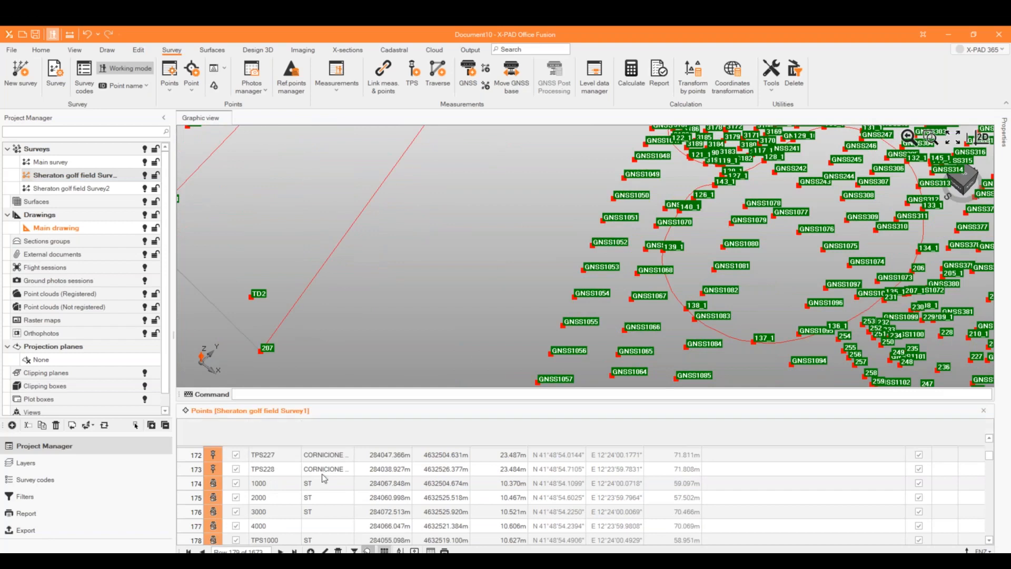
type("1")
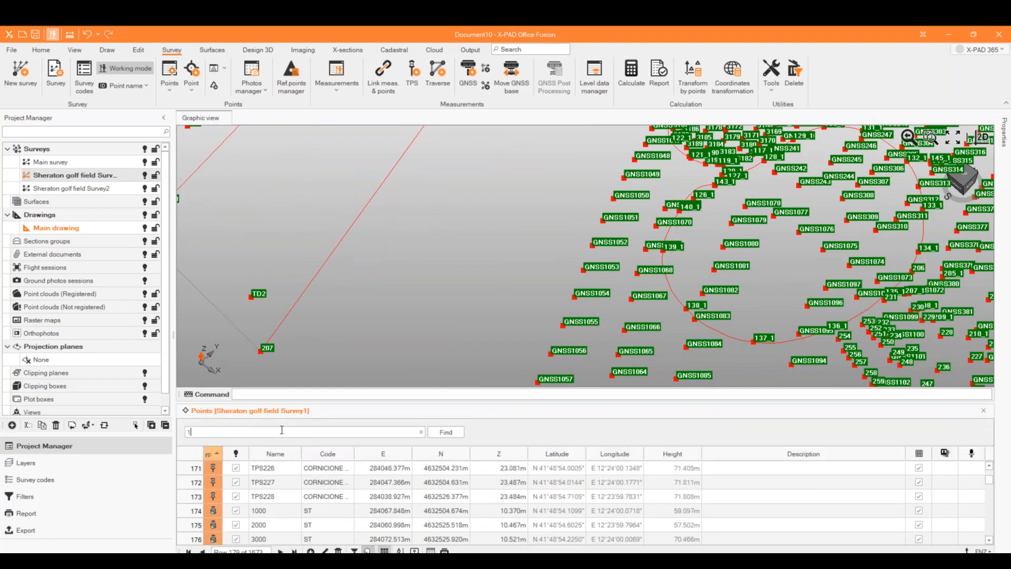
type("00")
left_click(446, 432)
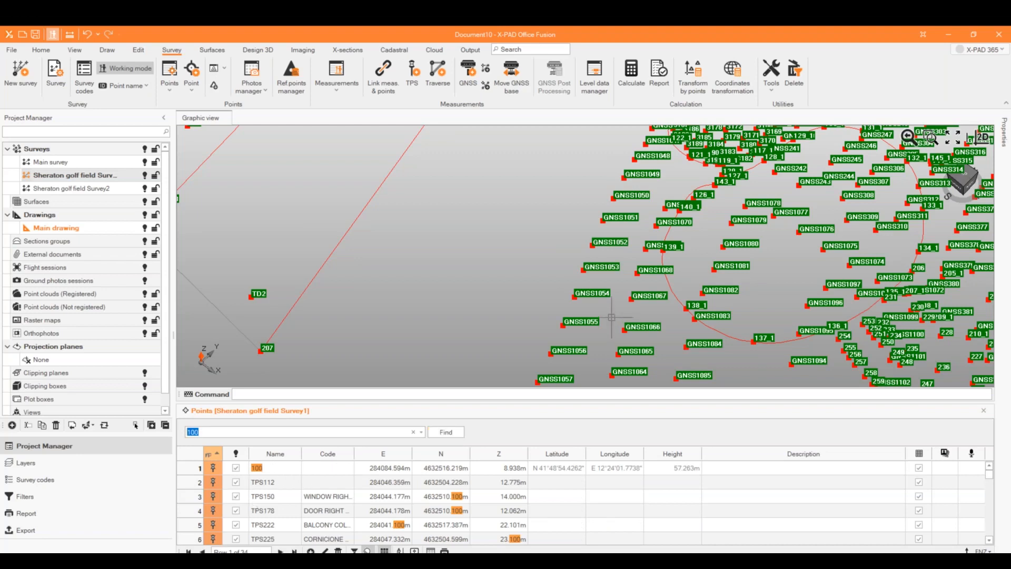
Step: Enable Locate point for the points table and switch the graphic view to 2D
scroll(611, 317, "up", 1)
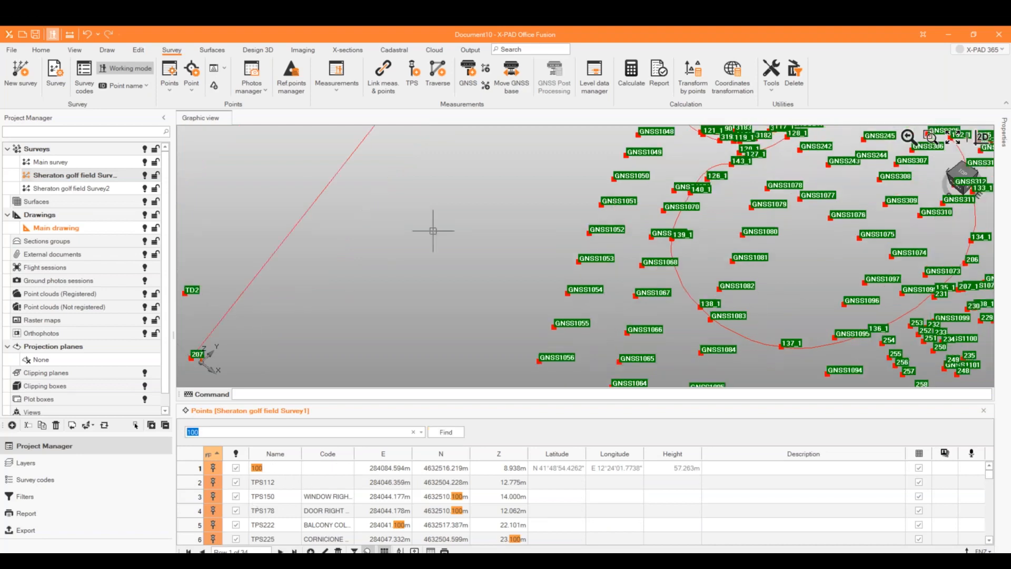
scroll(407, 245, "down", 2)
scroll(366, 259, "down", 1)
scroll(625, 277, "up", 7)
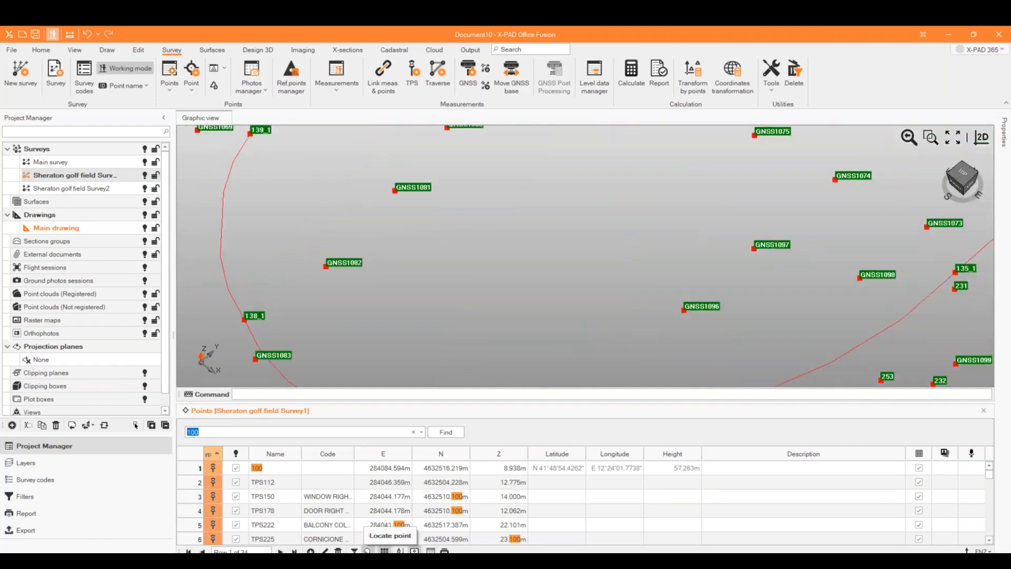
left_click(368, 550)
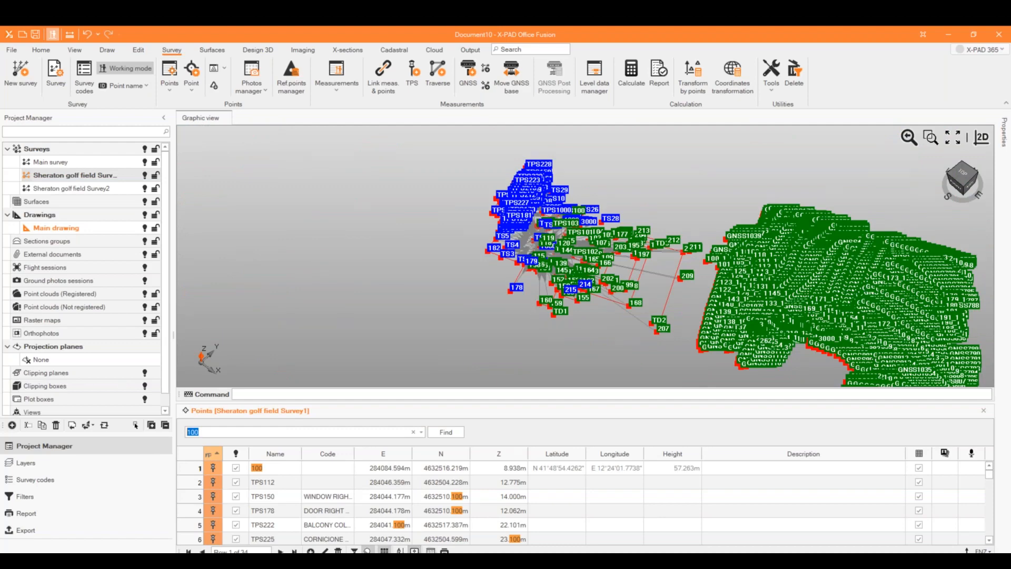
scroll(552, 247, "up", 5)
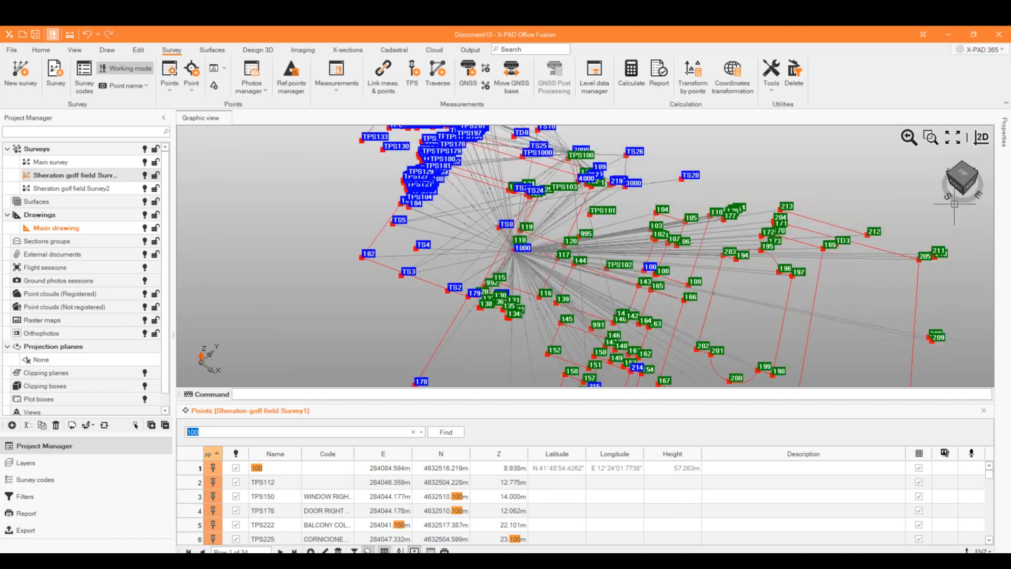
left_click(981, 146)
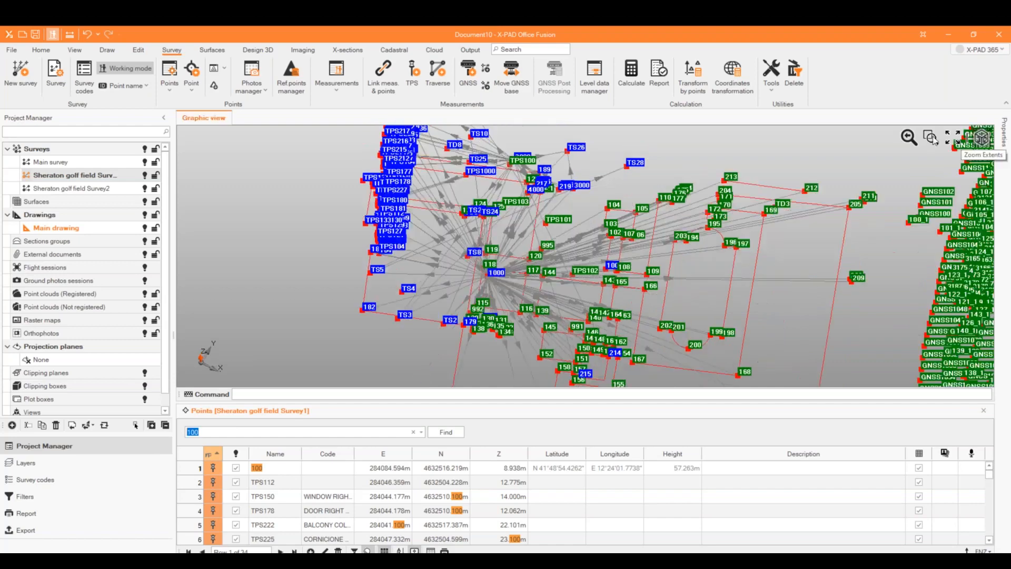
Step: Locate points 100, TPS150, TPS222, TPS225 and TPS178 in the graphic view from the search results
scroll(632, 219, "up", 10)
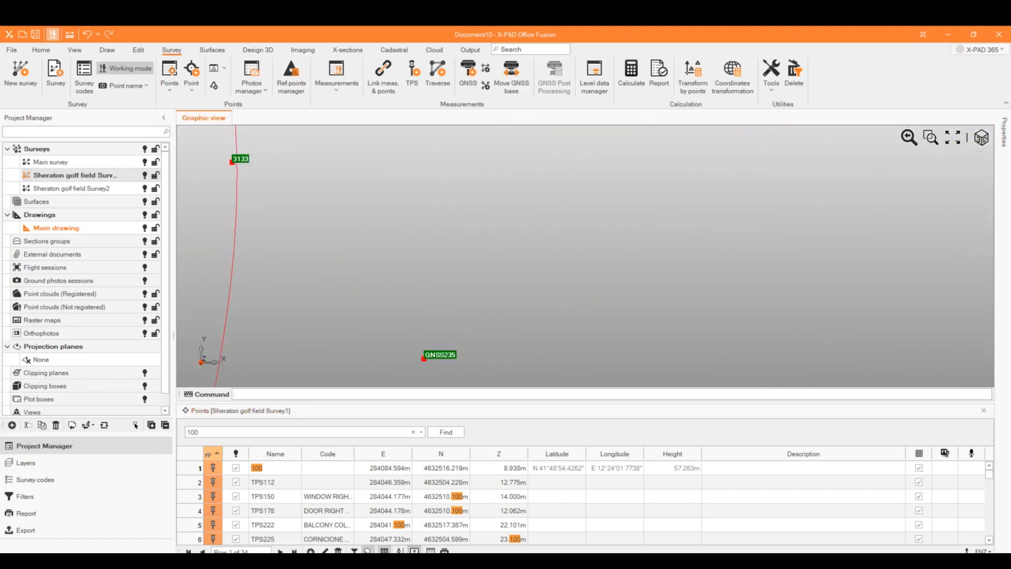
double_click(200, 468)
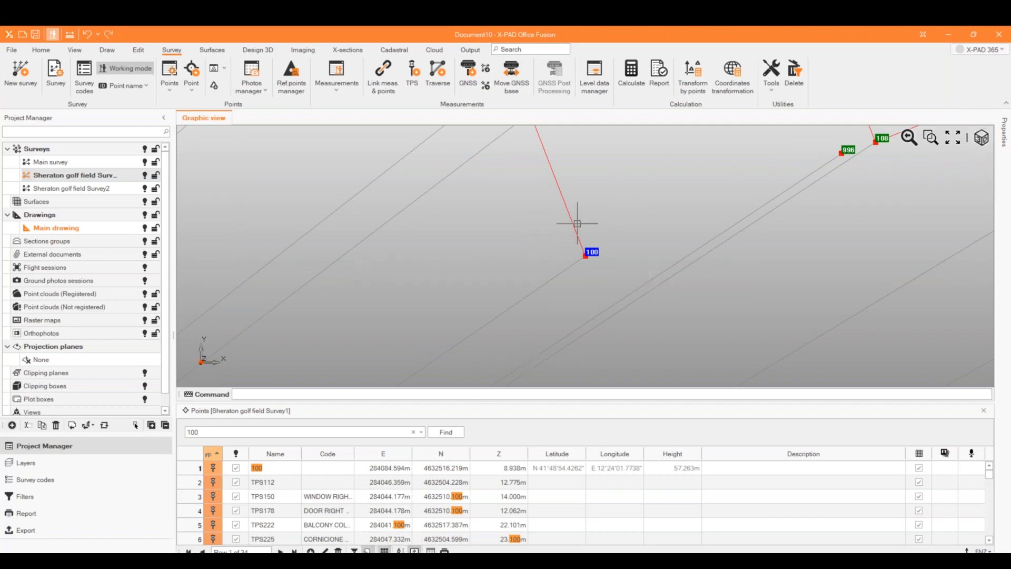
left_click(274, 500)
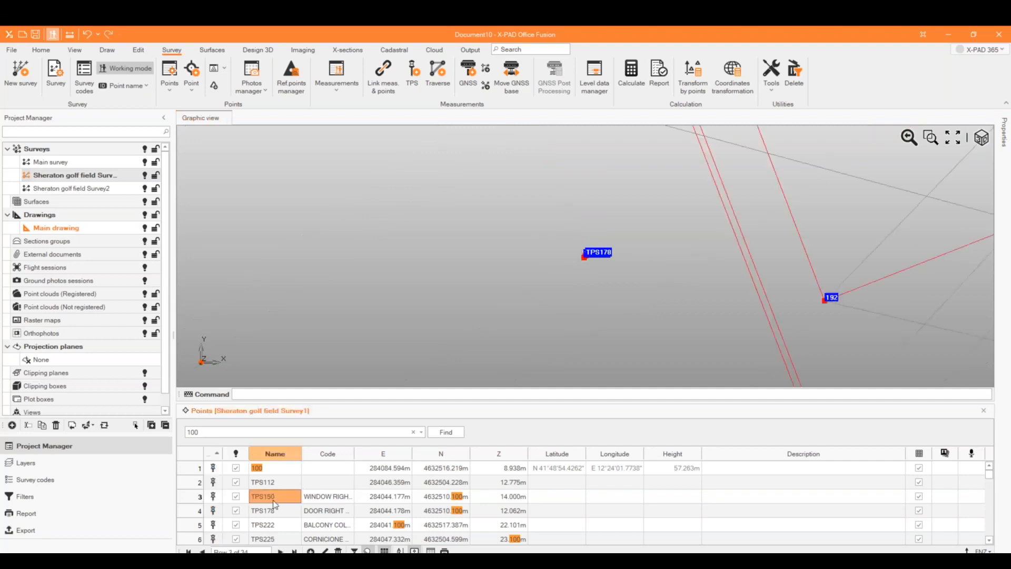
left_click(273, 525)
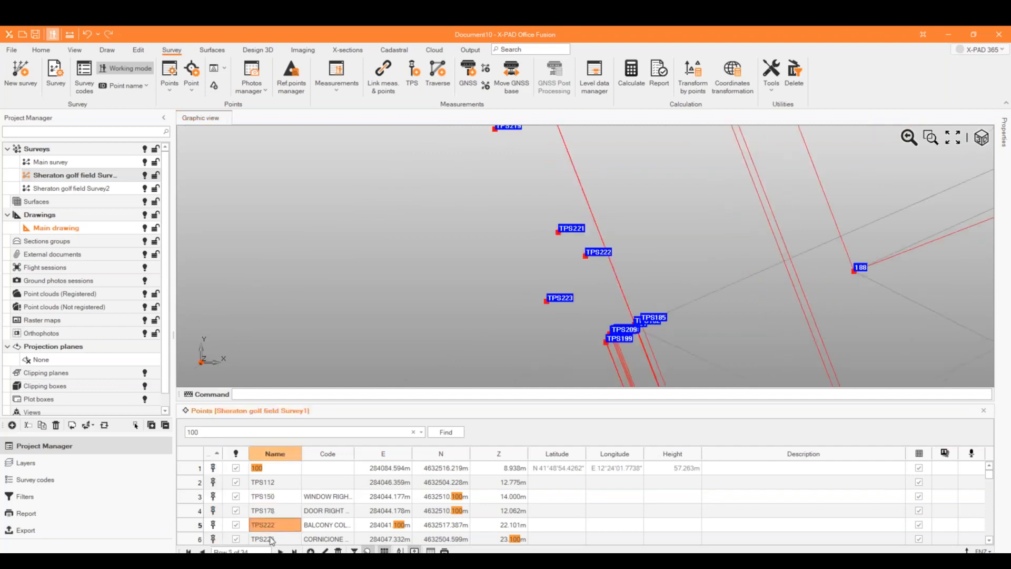
left_click(272, 539)
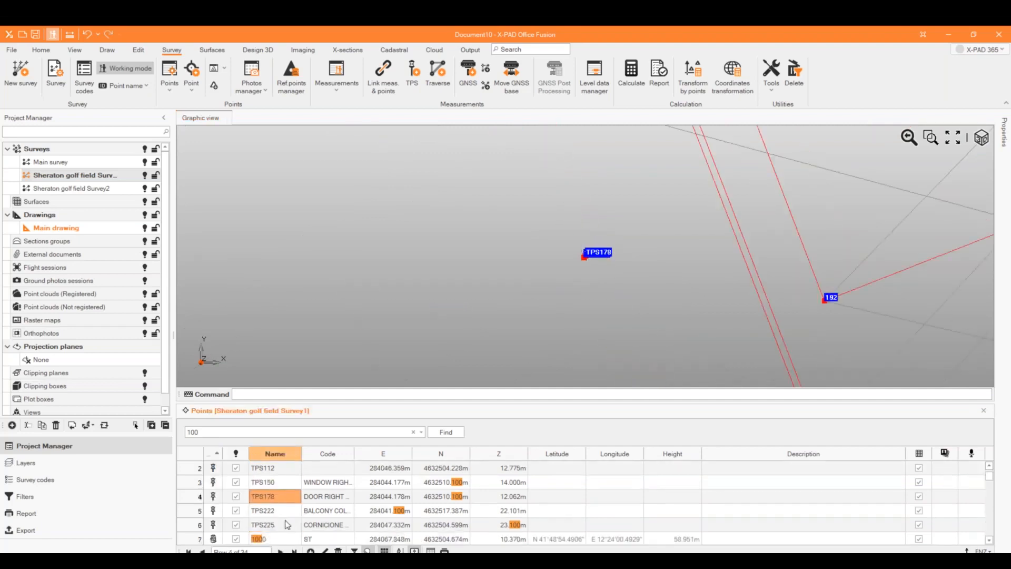
left_click(288, 494)
Step: Clear the search and select all rows of the points table
left_click(414, 432)
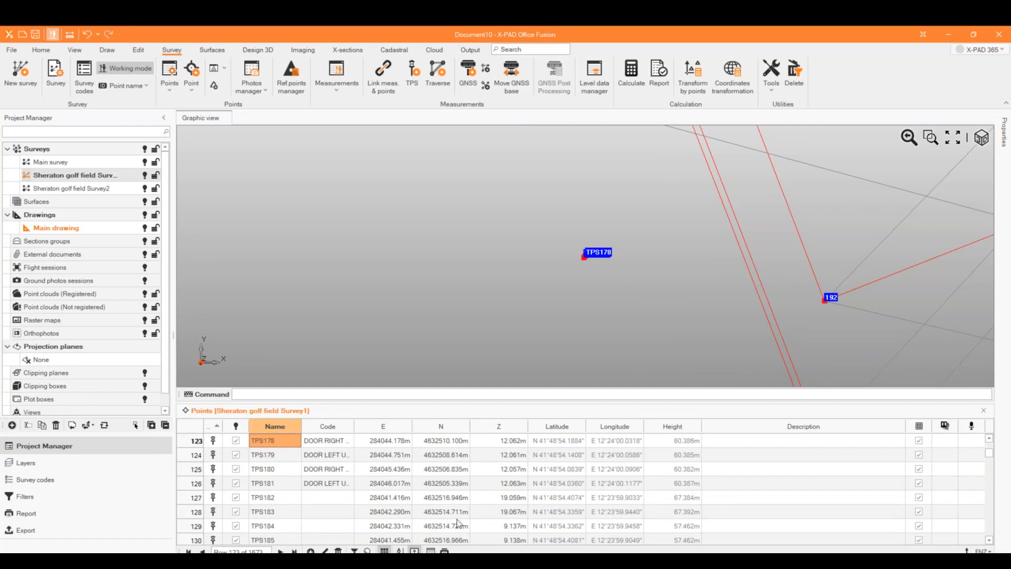
scroll(469, 301, "down", 6)
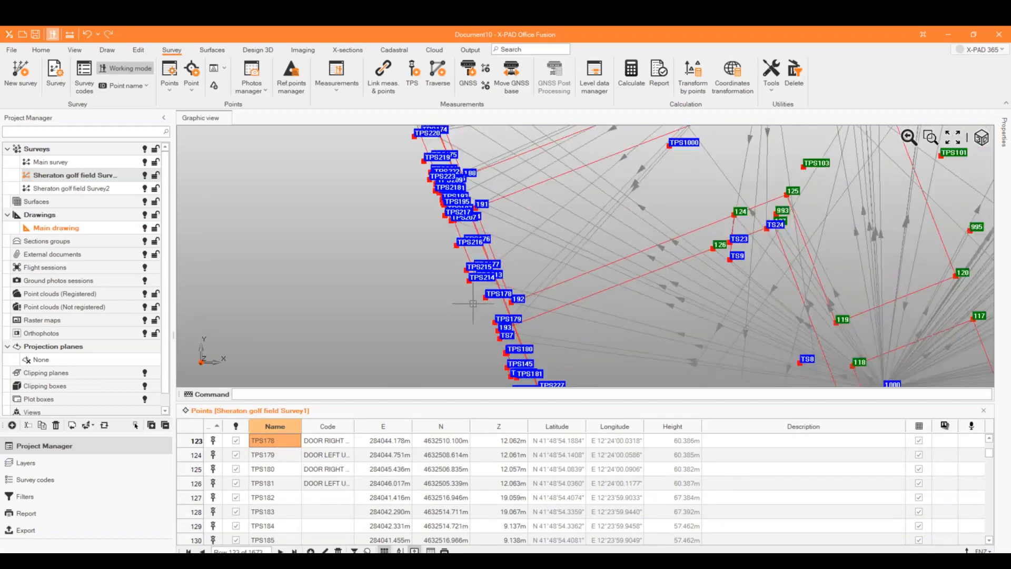
scroll(473, 303, "down", 4)
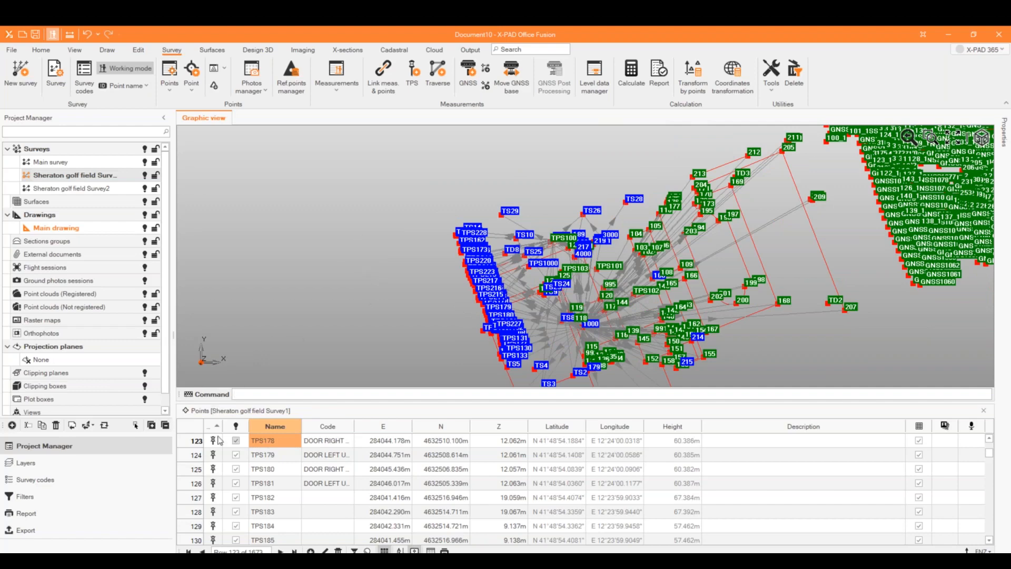
left_click(274, 469)
key("ctrl+a")
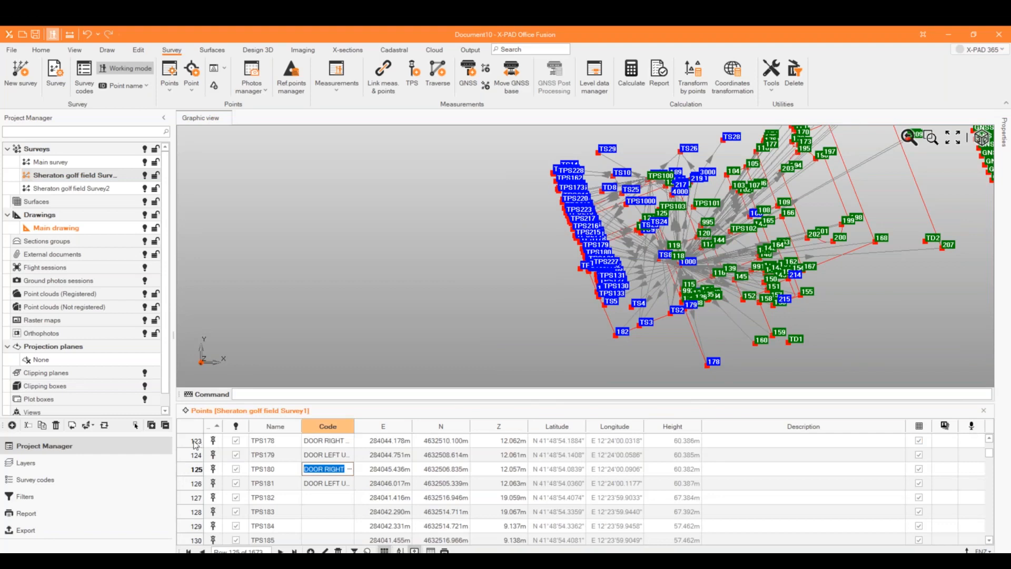
left_click_drag(200, 445, 197, 489)
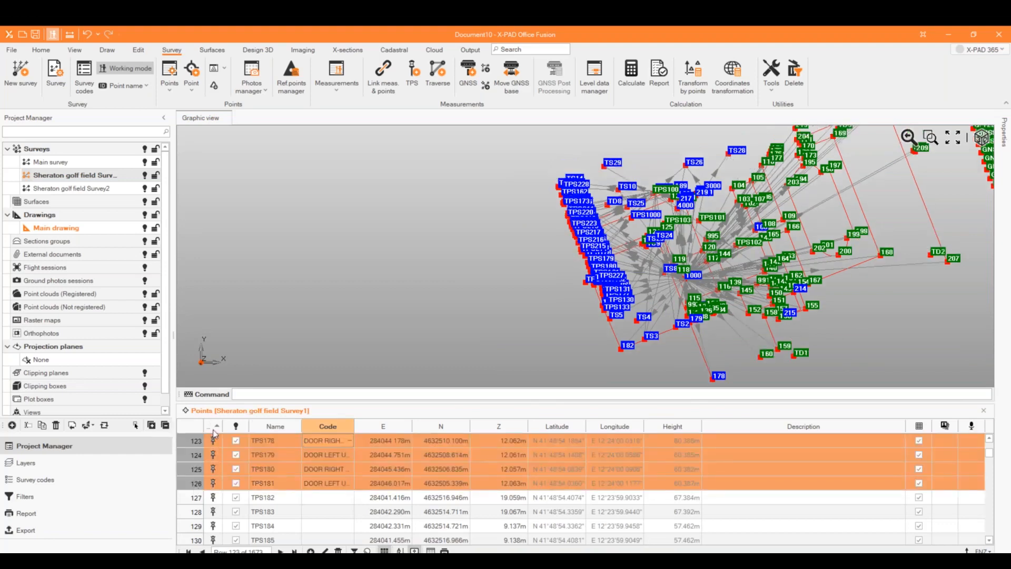
left_click(191, 428)
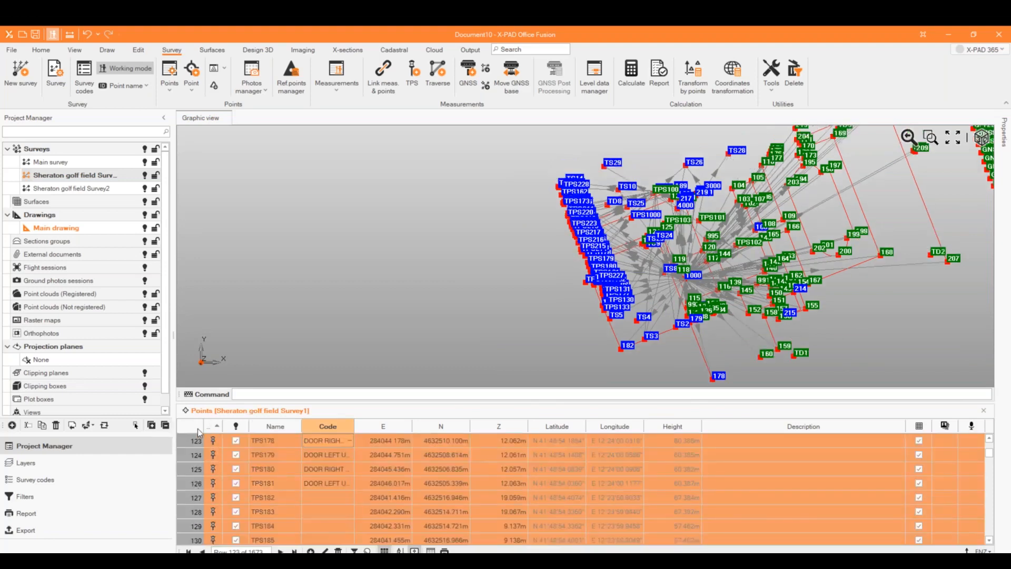
right_click(405, 473)
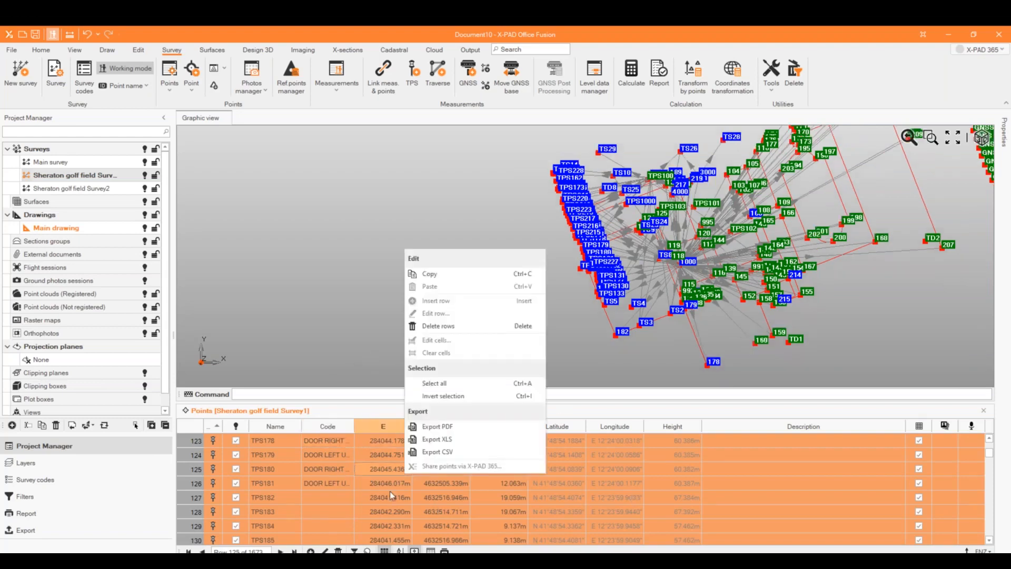
left_click(473, 447)
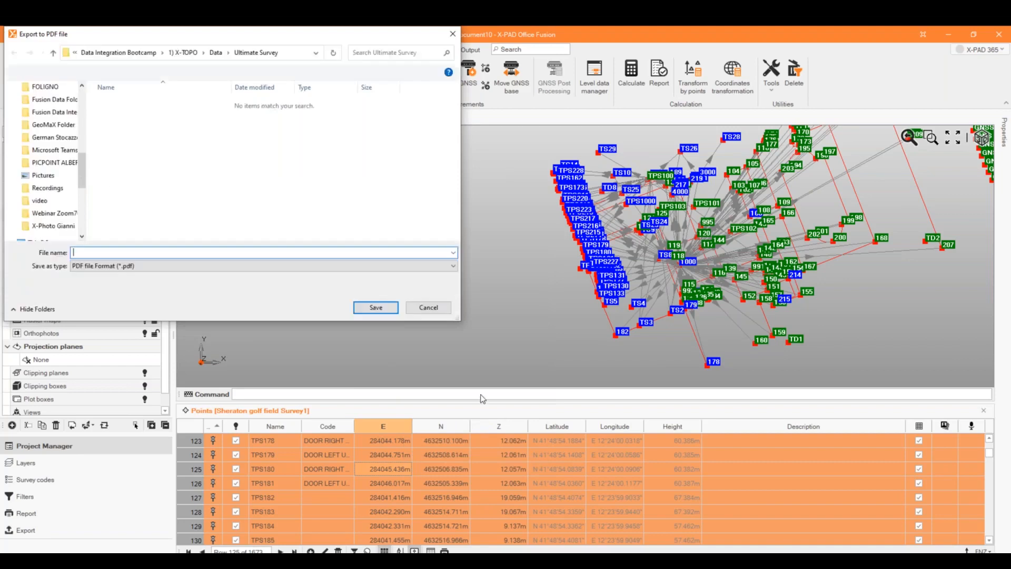
left_click(428, 307)
Step: Save the project as Document10 in the X-PAD Office Fusion folder of the public documents
left_click(35, 34)
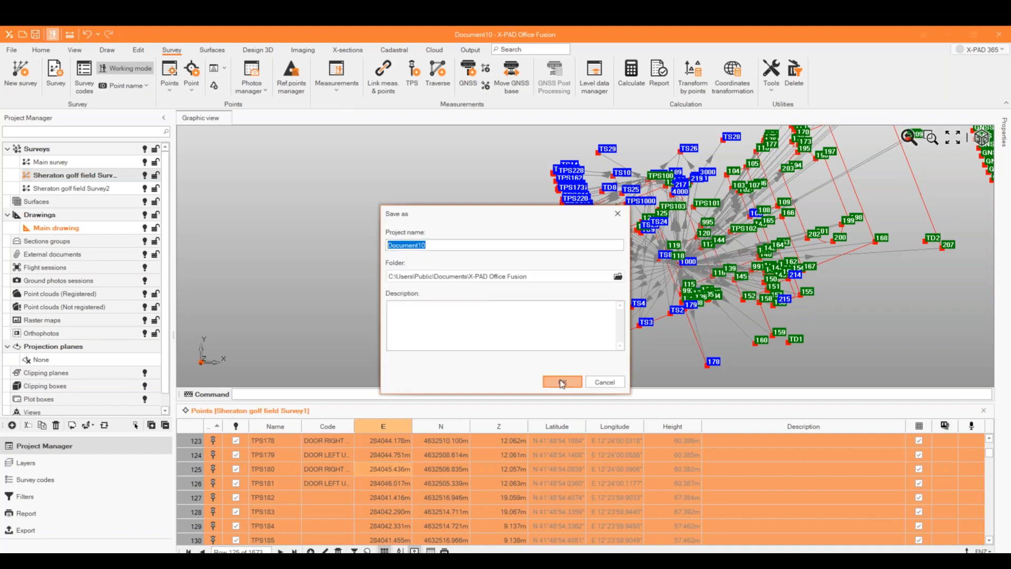
left_click(562, 382)
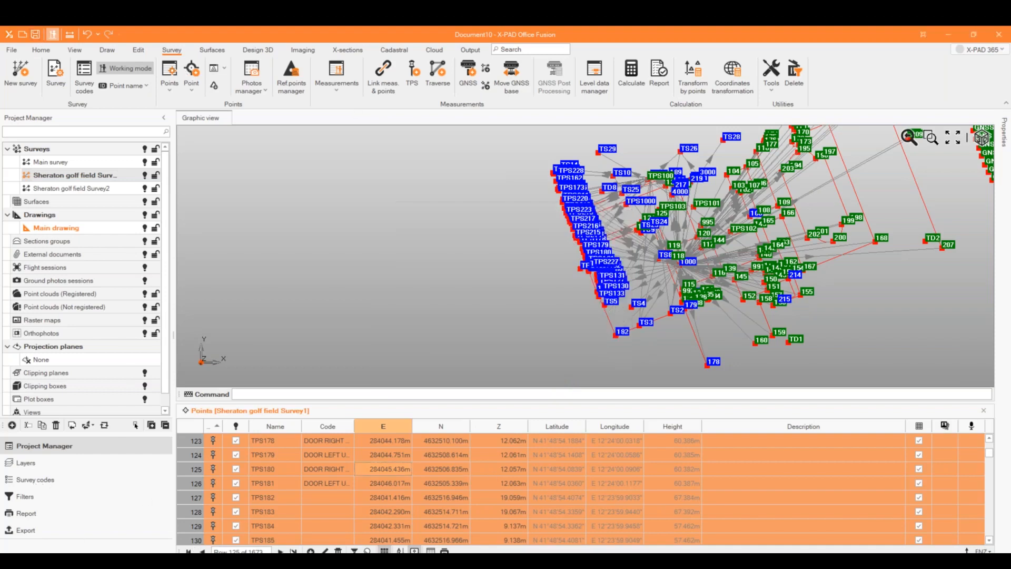
Step: Export the selected points to a PDF file named Topo table in the Downloads folder
right_click(432, 497)
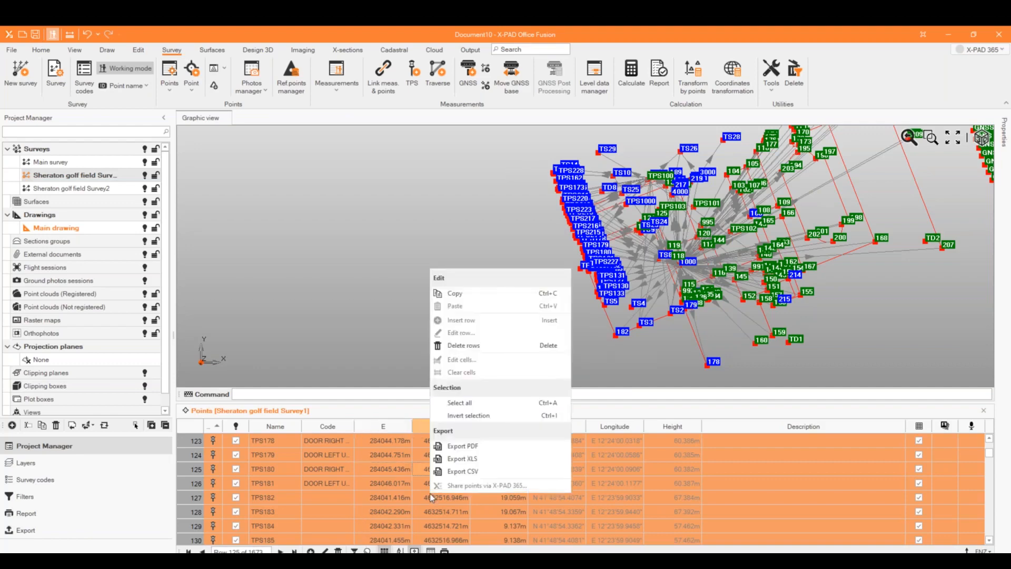
left_click(475, 448)
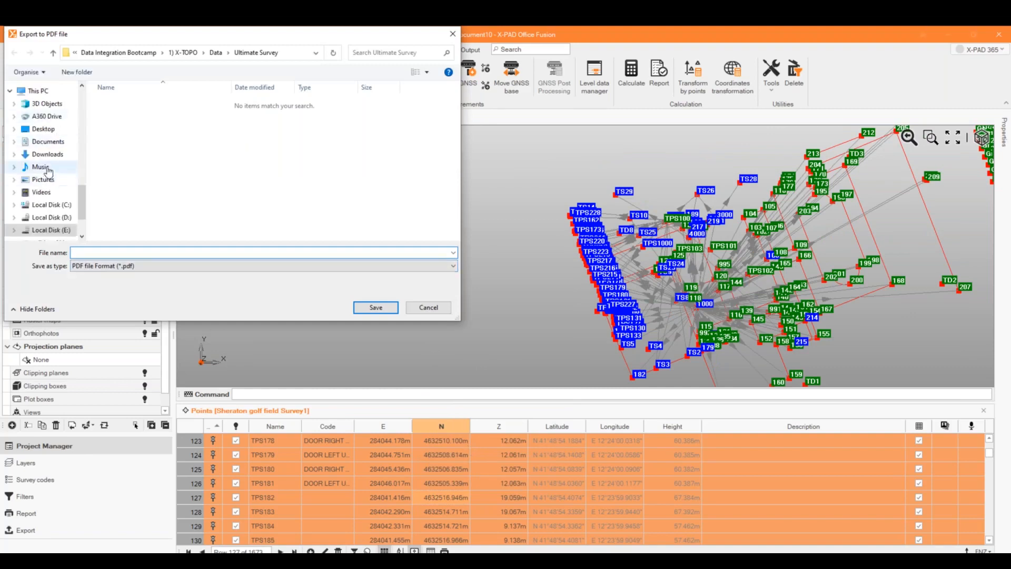
left_click(47, 154)
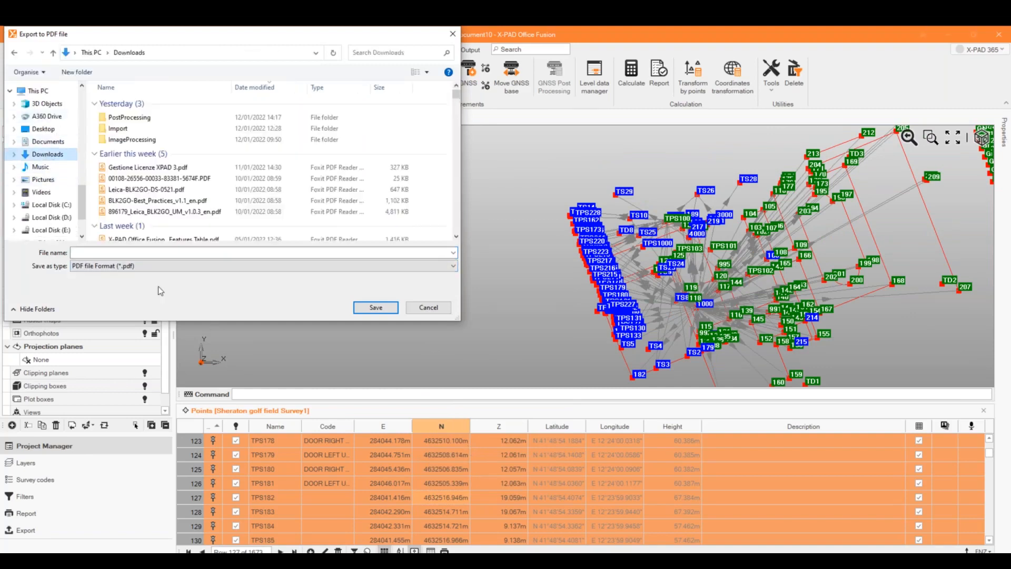
left_click(139, 250)
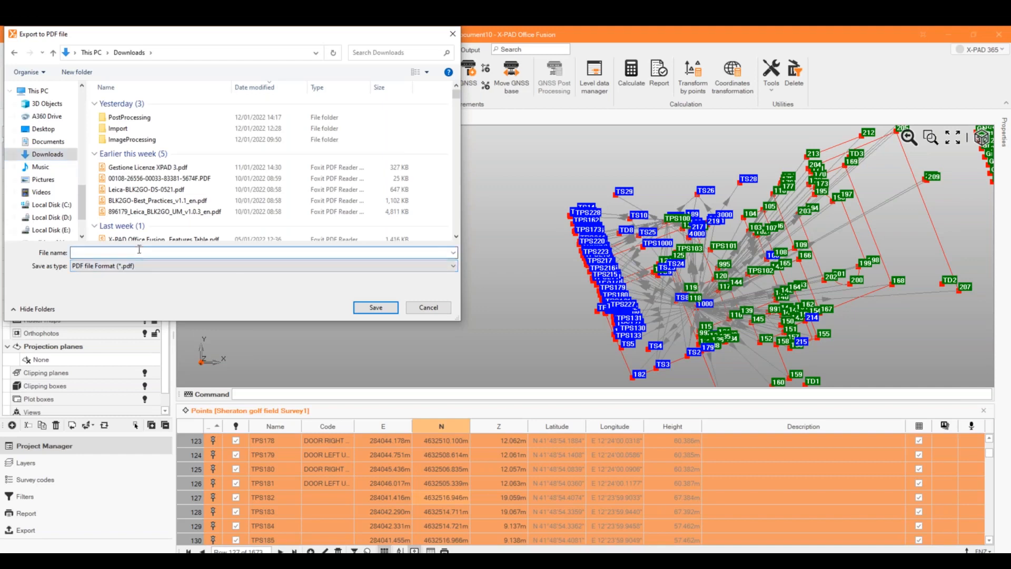
type("Topo table")
key("Return")
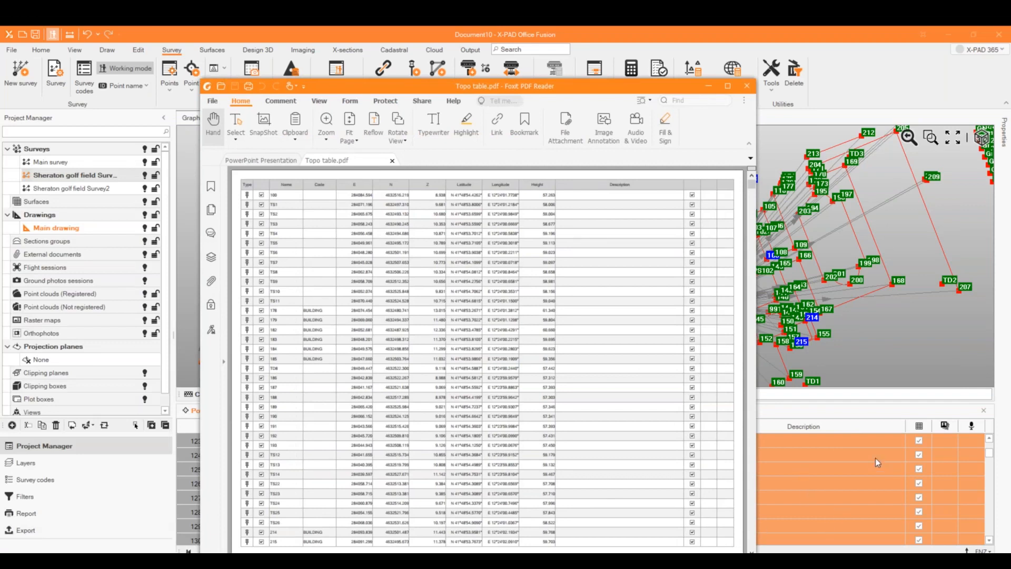
Step: Close the PDF reader with all its tabs and close the points table
left_click(747, 85)
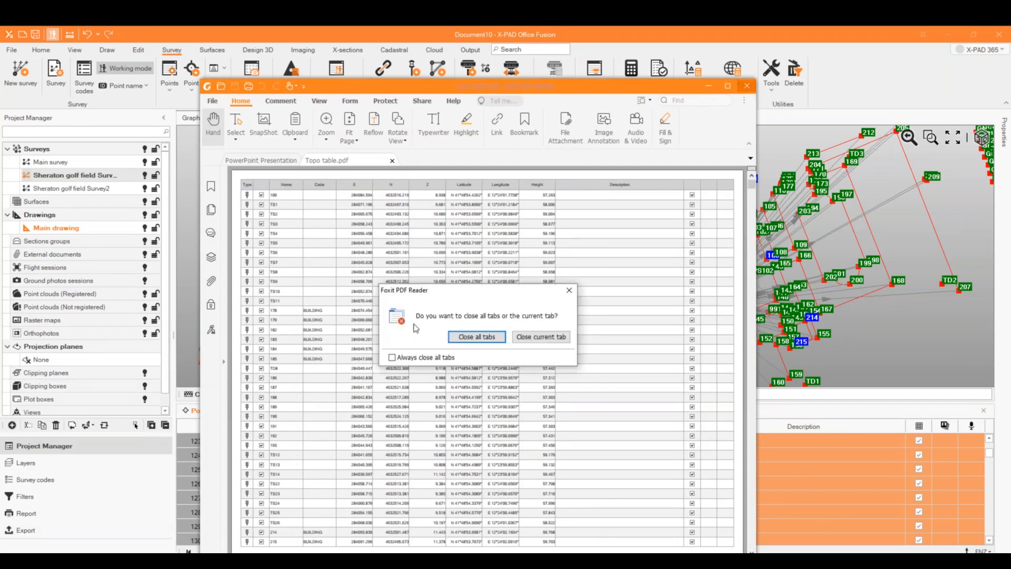
left_click(464, 336)
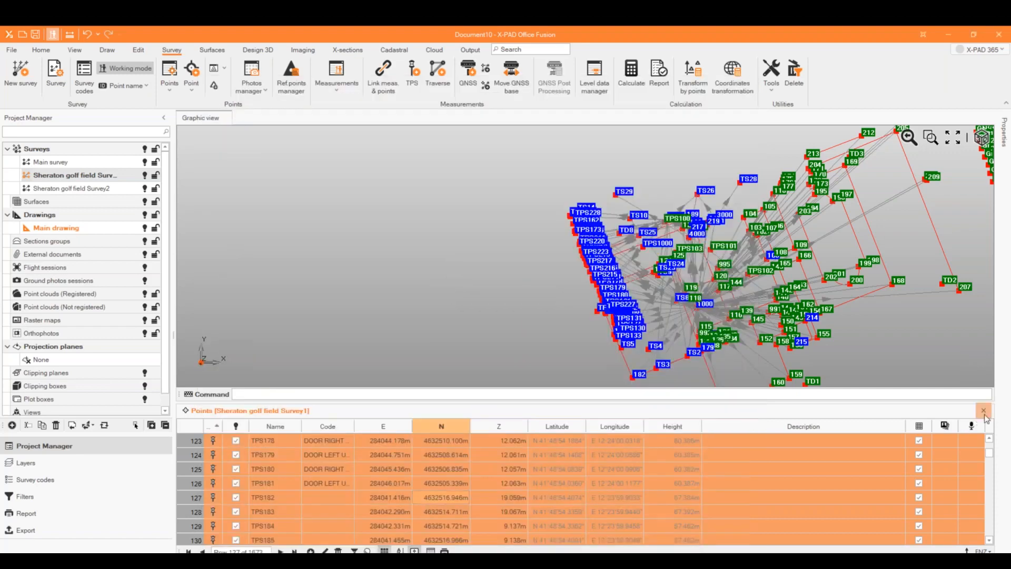
left_click(983, 412)
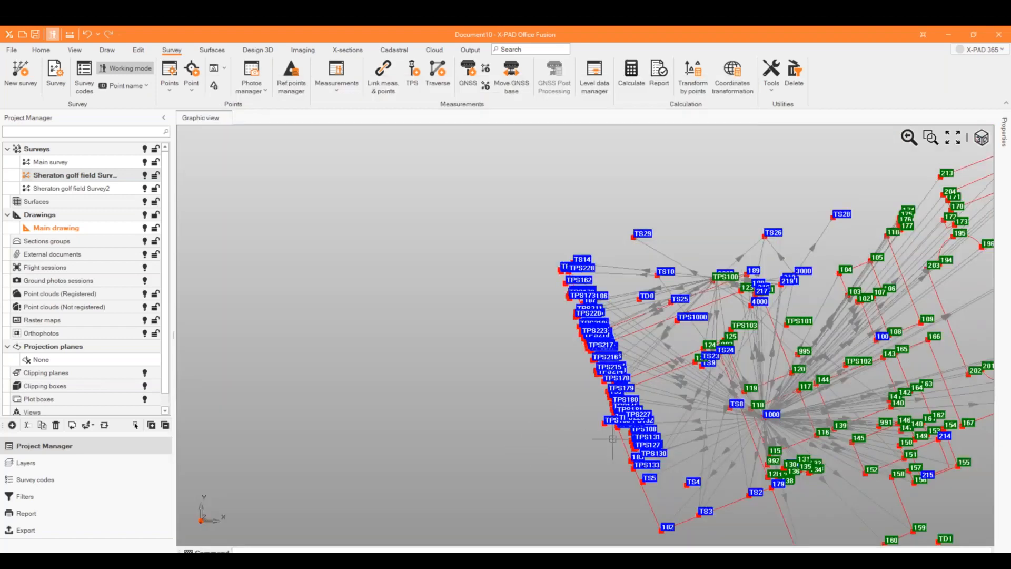
Step: Open the measurements table of Sheraton golf field Survey1, enlarge it and look through the complete measurement list
left_click(337, 80)
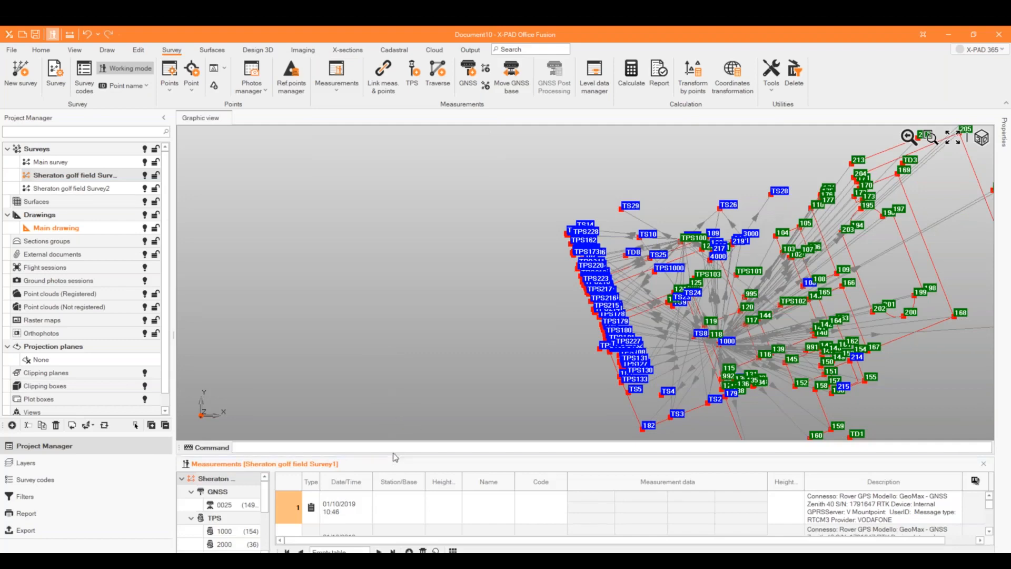
left_click_drag(393, 456, 338, 276)
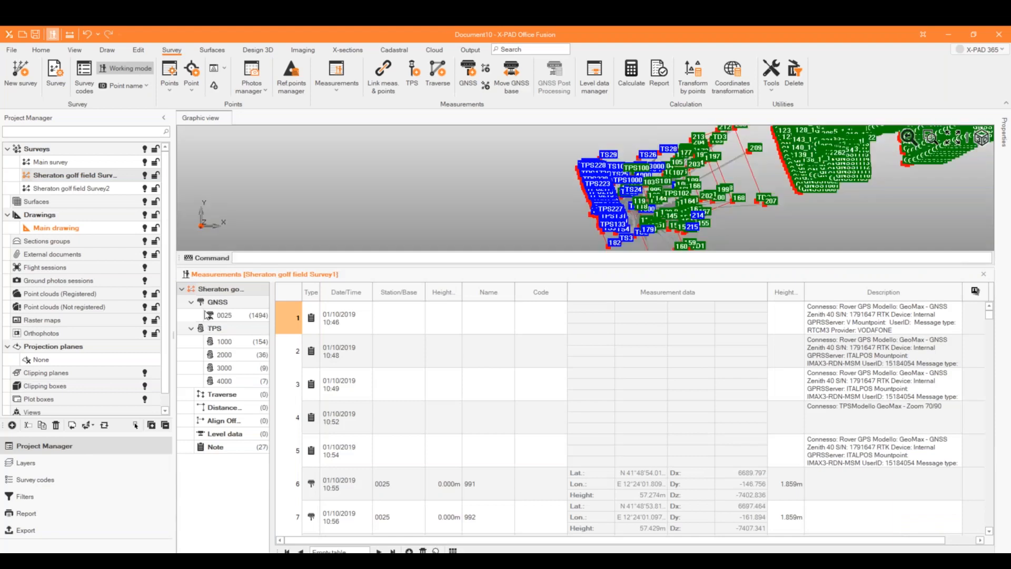
left_click(194, 291)
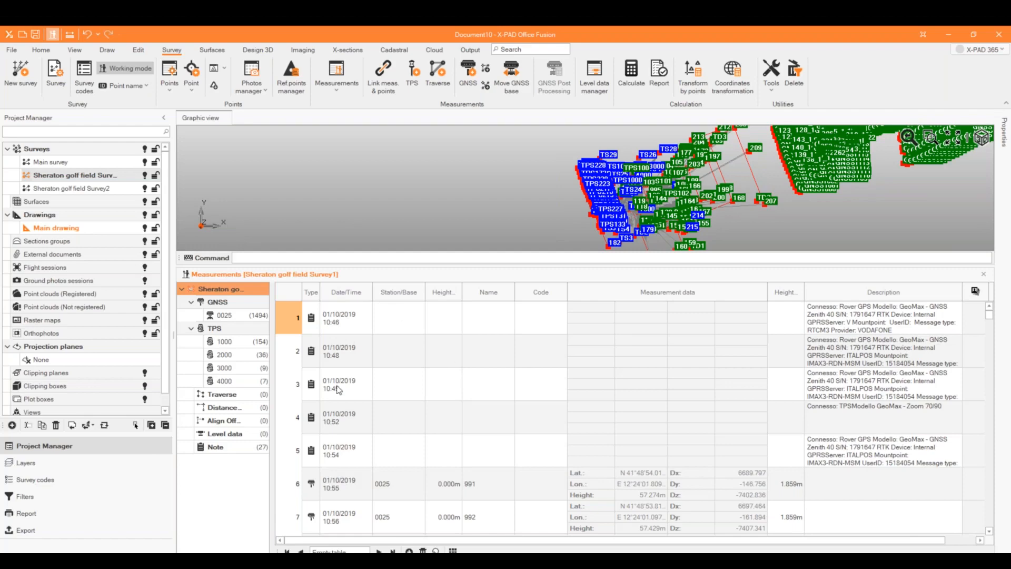
scroll(342, 388, "down", 9)
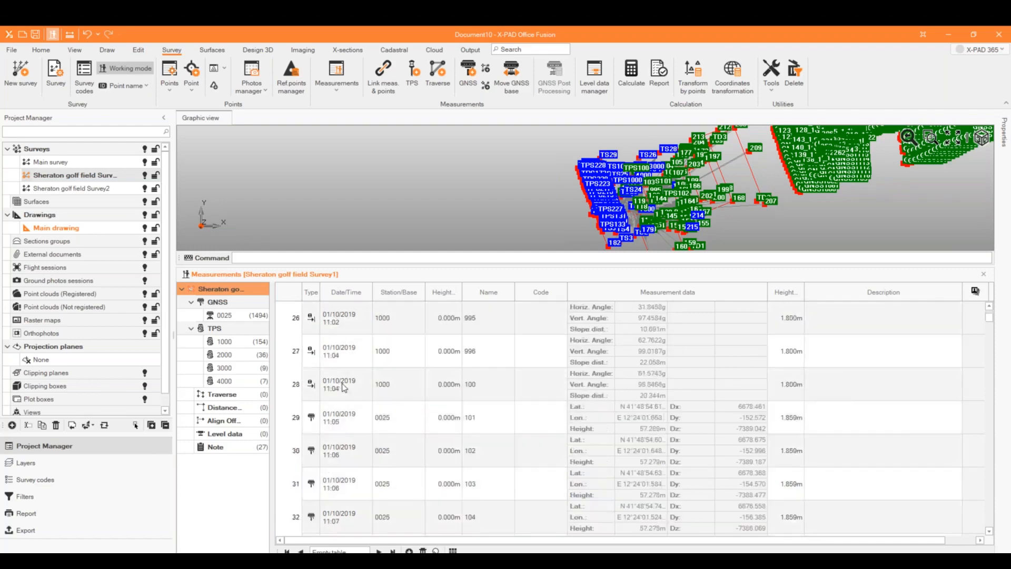
scroll(341, 394, "up", 9)
scroll(340, 398, "down", 20)
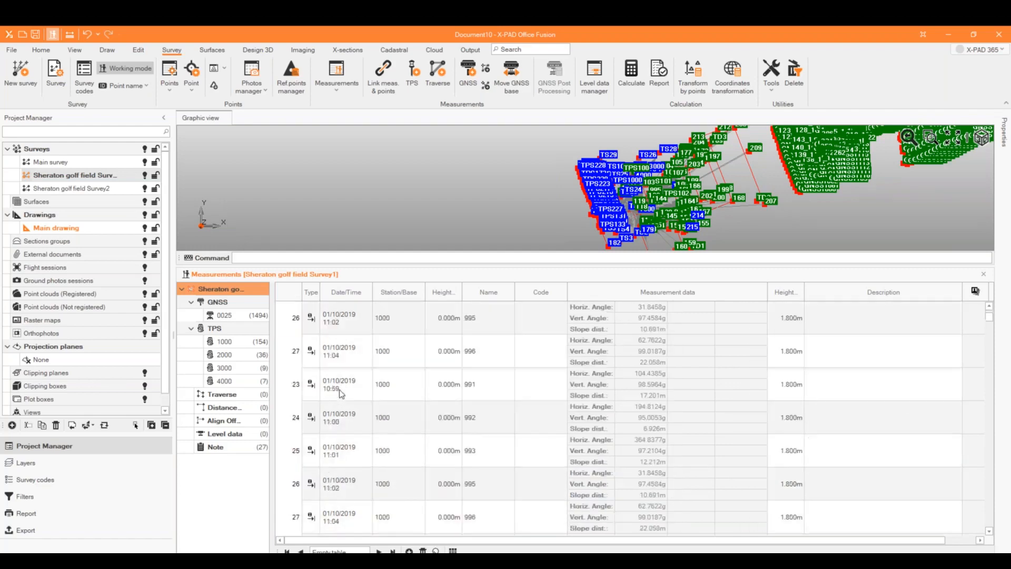
Step: Review the first GNSS measurement of base 0025, including its quality data and its photo and messages, without changing it
left_click(239, 316)
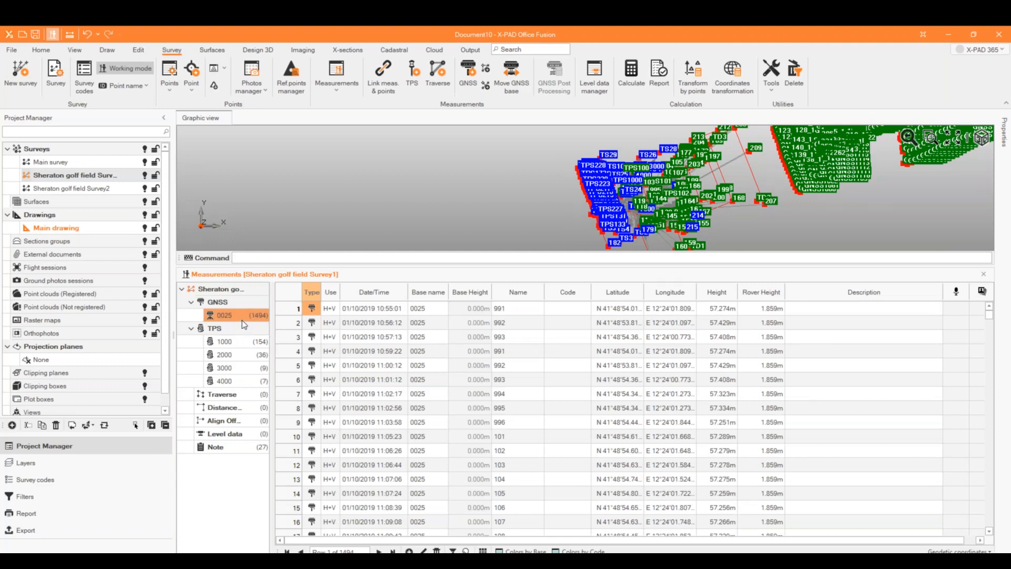
double_click(399, 340)
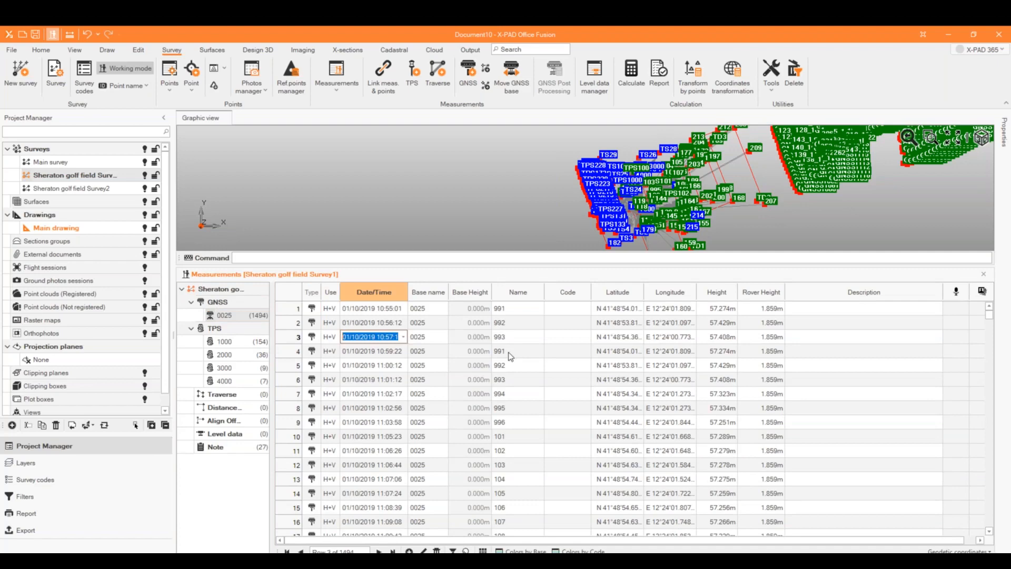
left_click(291, 293)
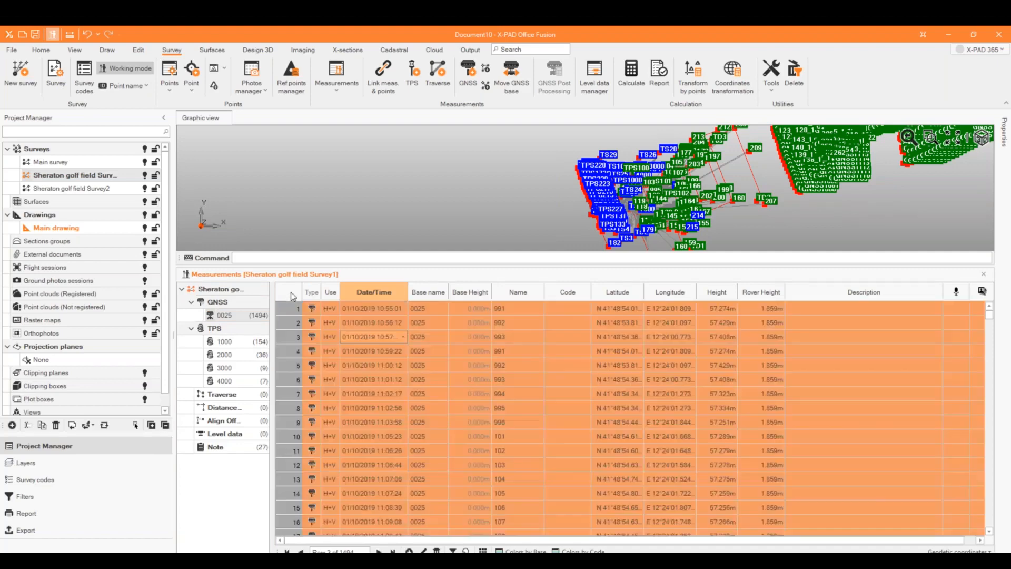
left_click(586, 289)
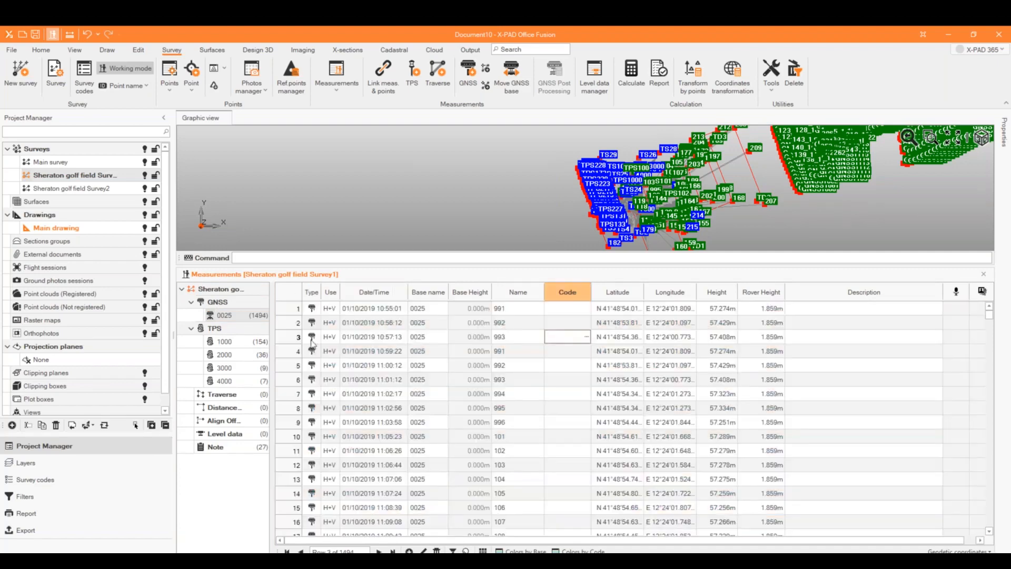
double_click(294, 314)
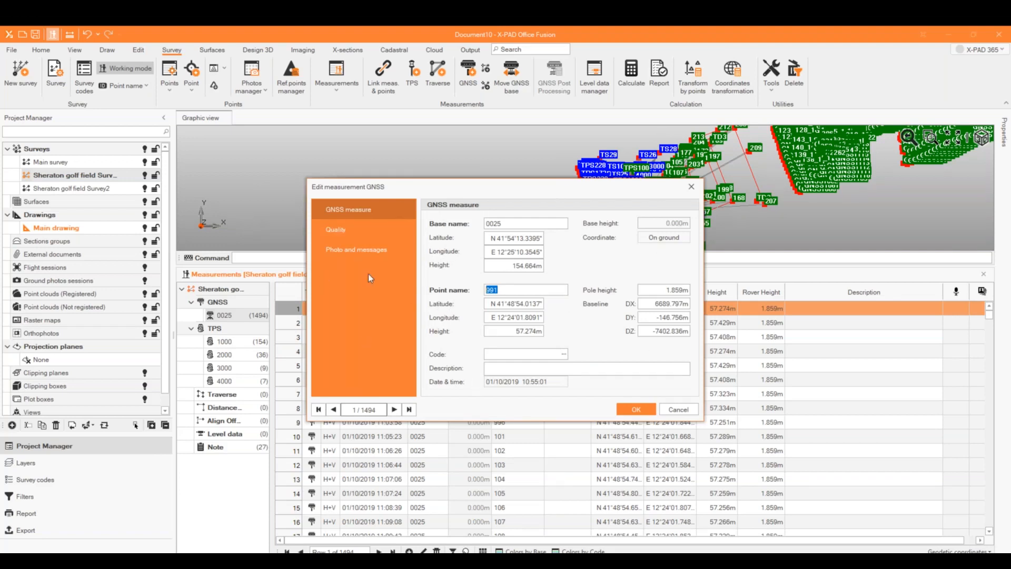
left_click(353, 227)
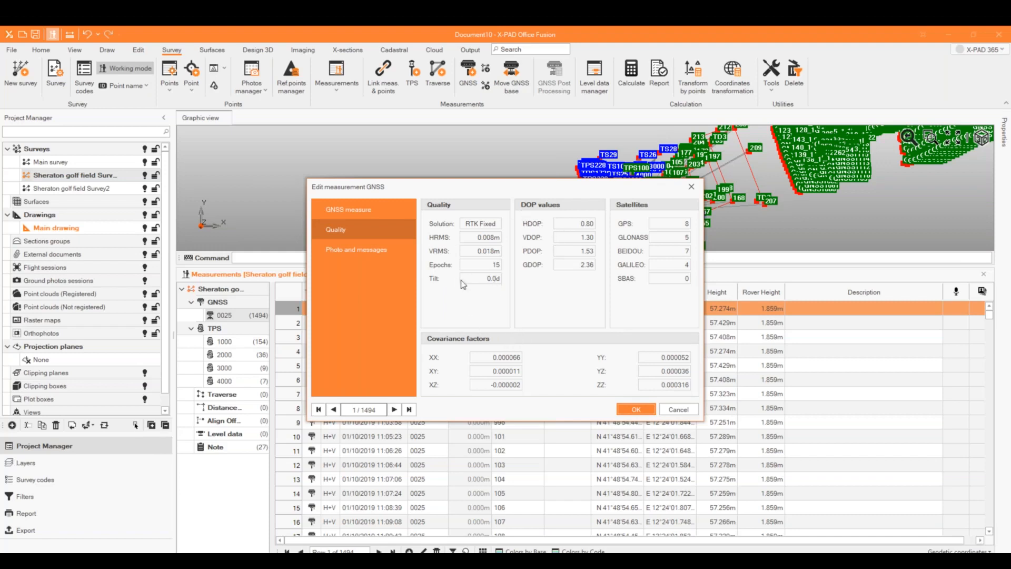
left_click(368, 250)
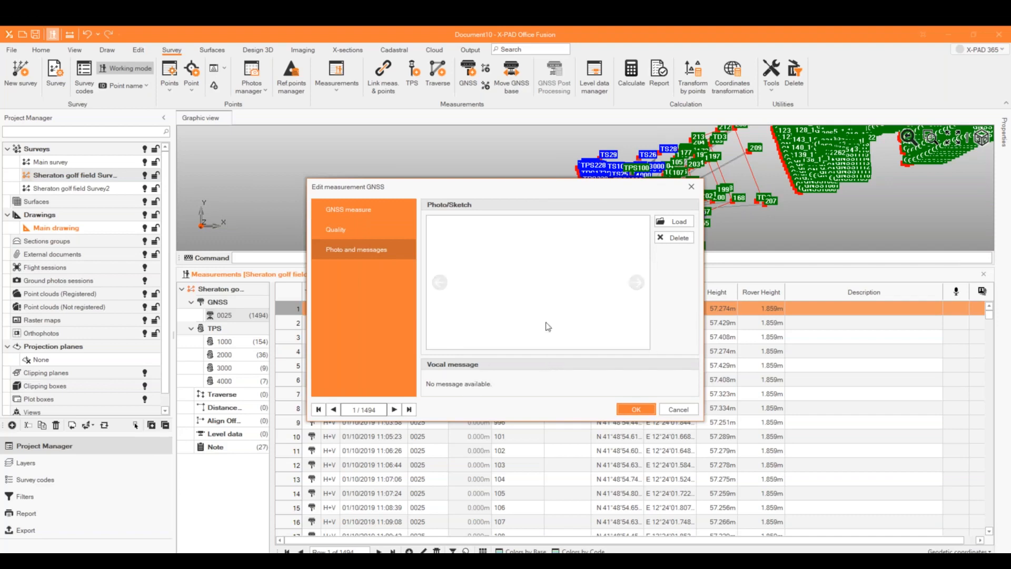
left_click(677, 409)
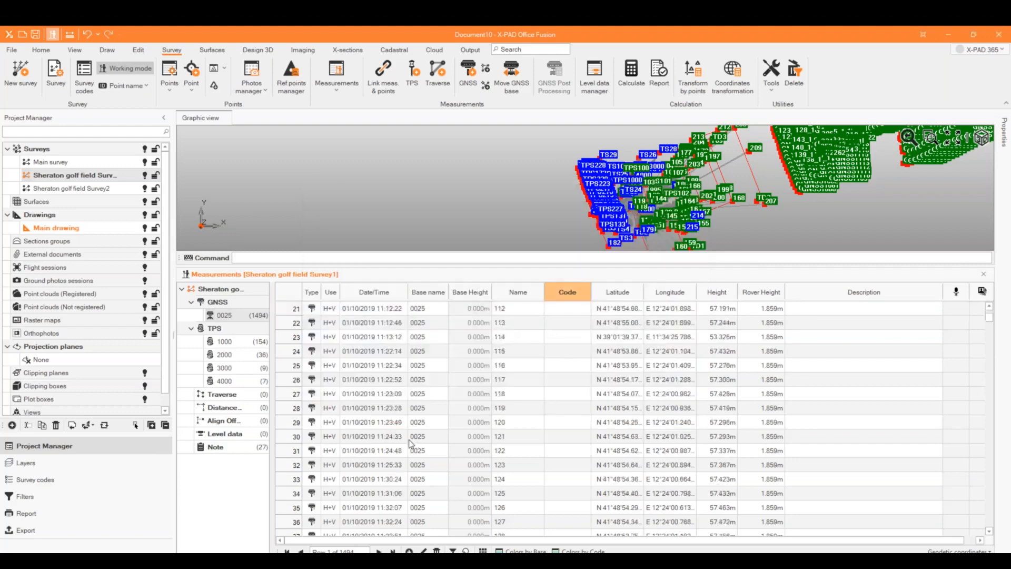
Step: Look through all TPS measurements, and those of stations 1000, 2000 and 3000 individually
left_click(230, 329)
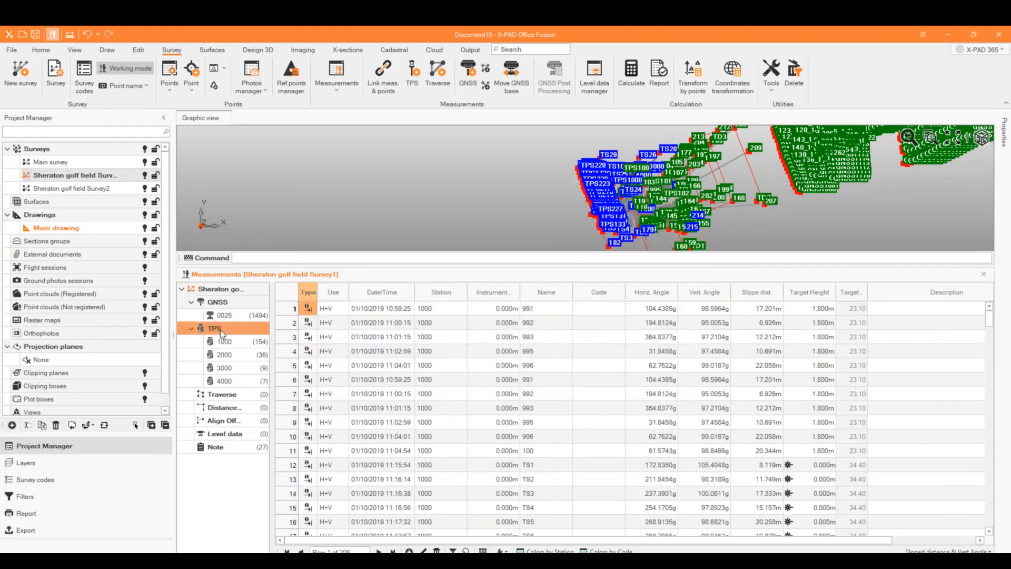
scroll(451, 373, "down", 20)
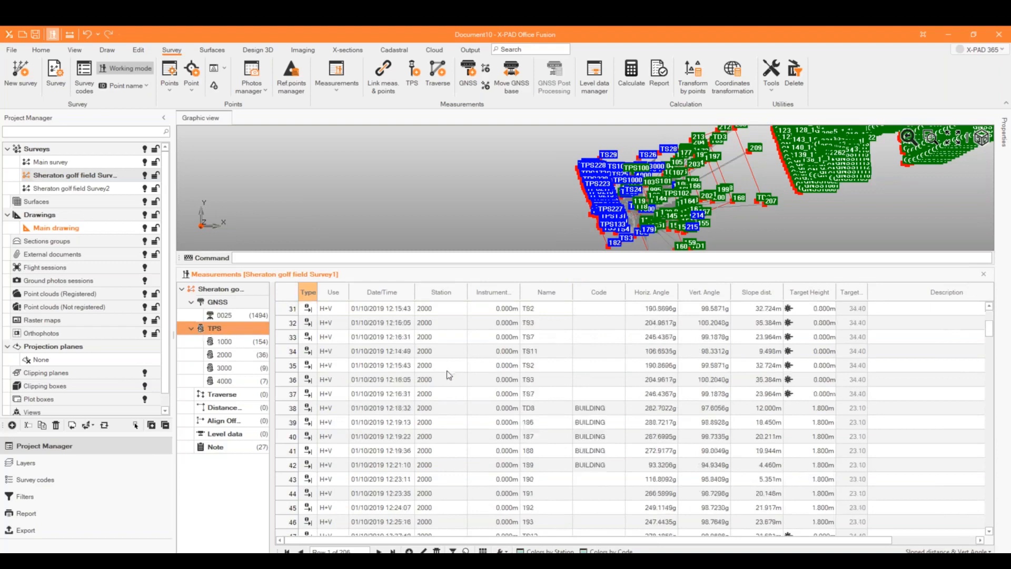
scroll(451, 391, "up", 20)
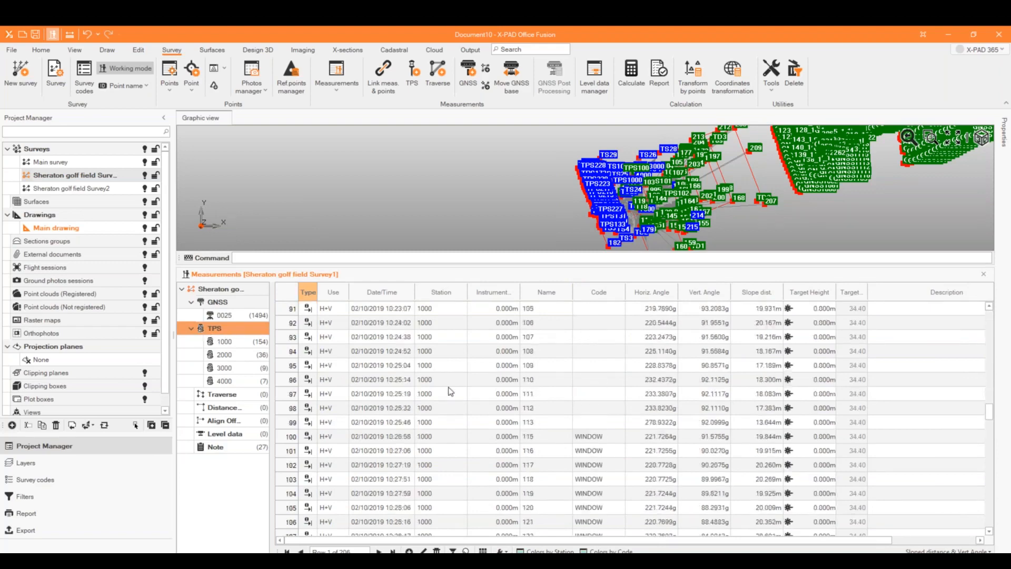
left_click(242, 342)
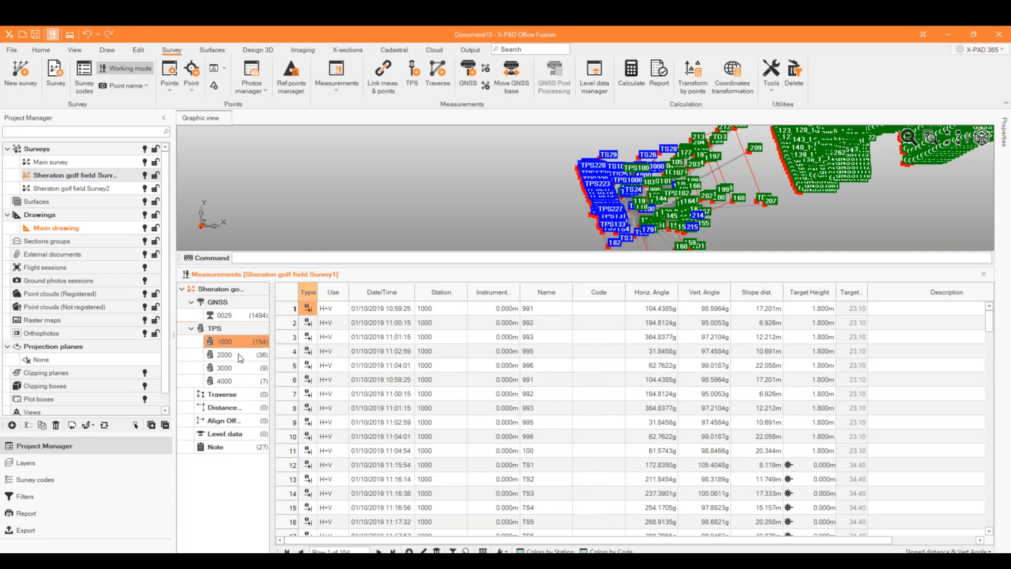
left_click(238, 357)
left_click(236, 368)
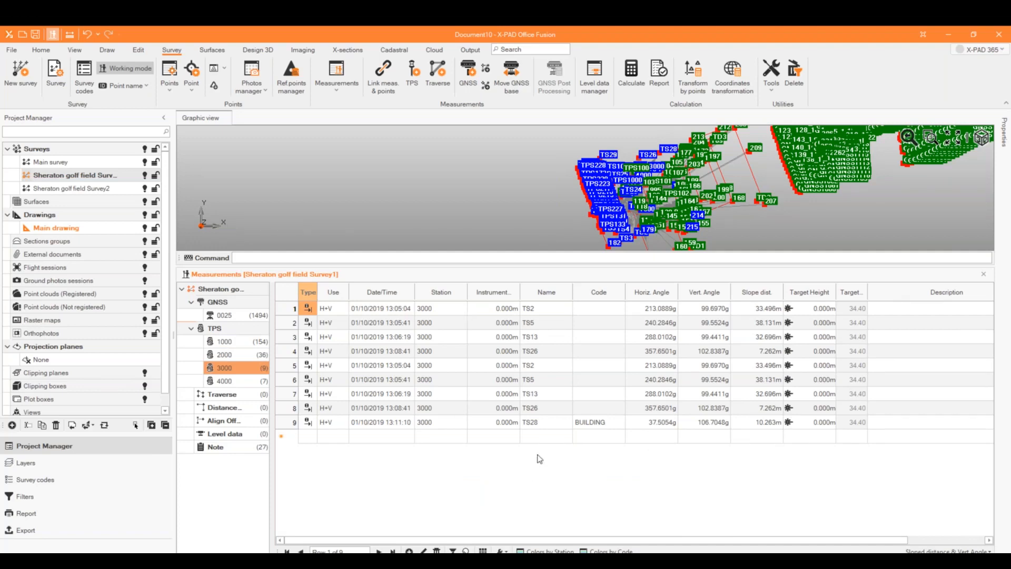
Step: Replace the rover height of all GNSS measurements from base 0025 with 1.759 m
left_click(255, 317)
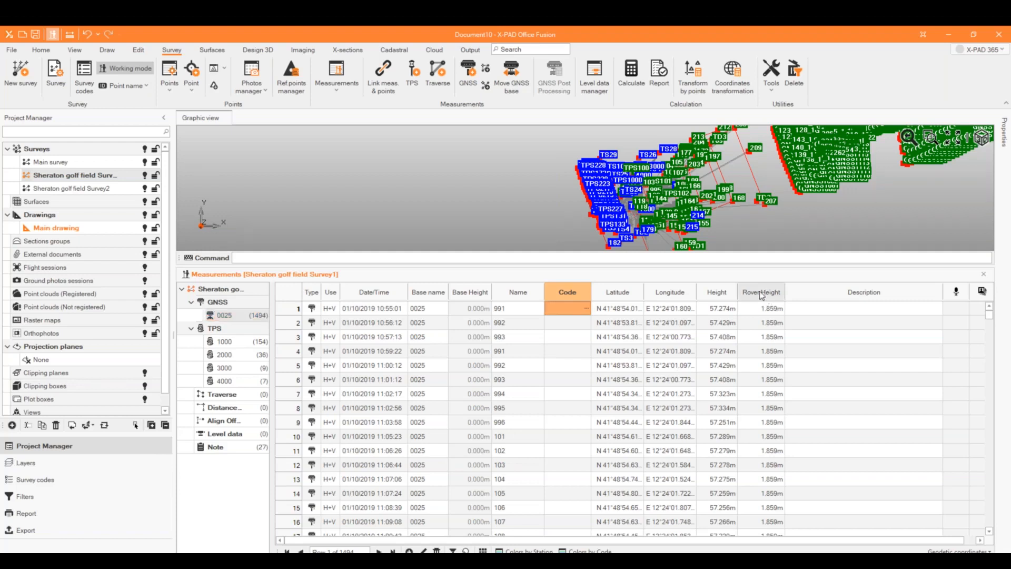
left_click(760, 294)
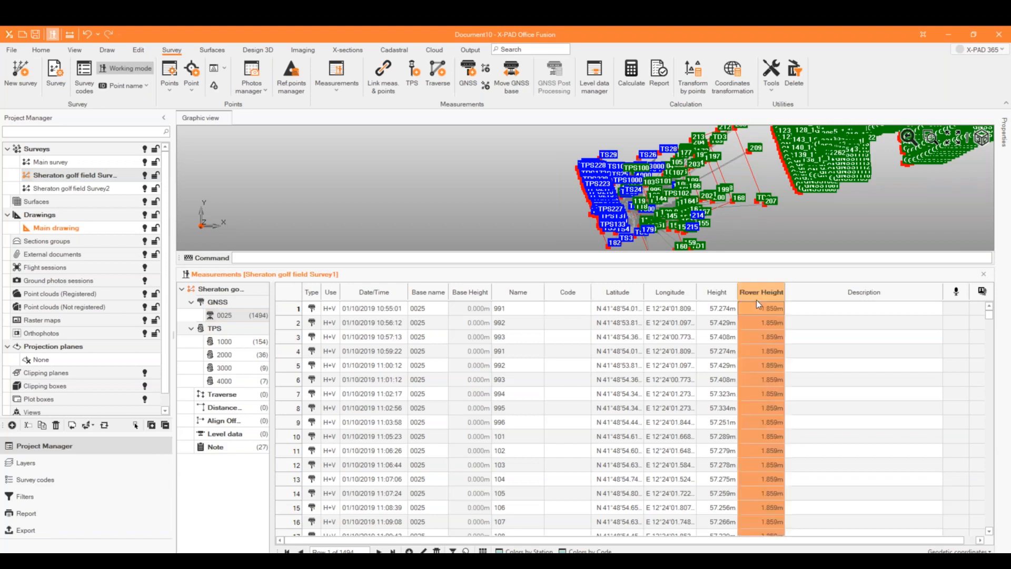
left_click(795, 381)
left_click_drag(763, 309, 761, 336)
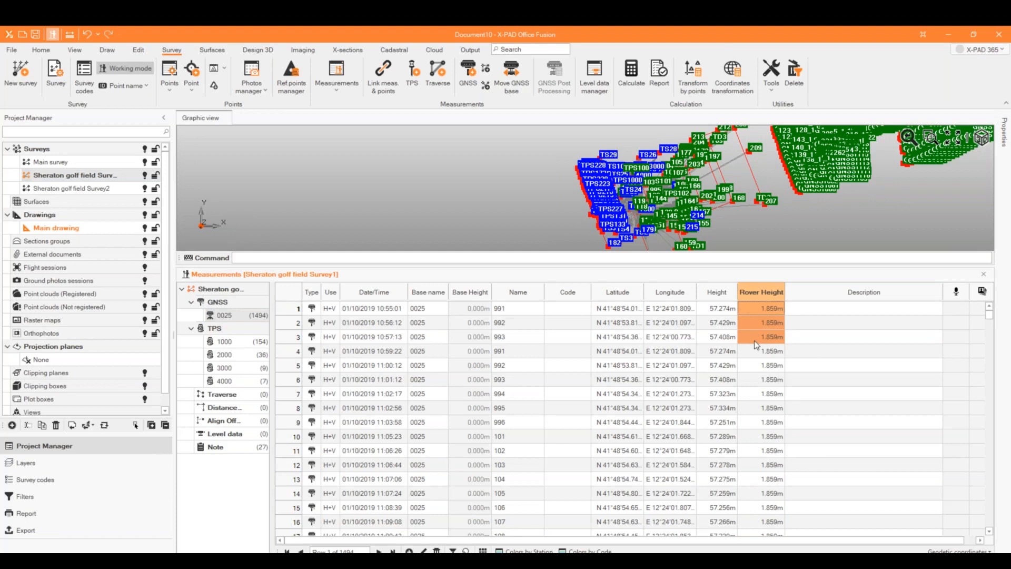
left_click(761, 293)
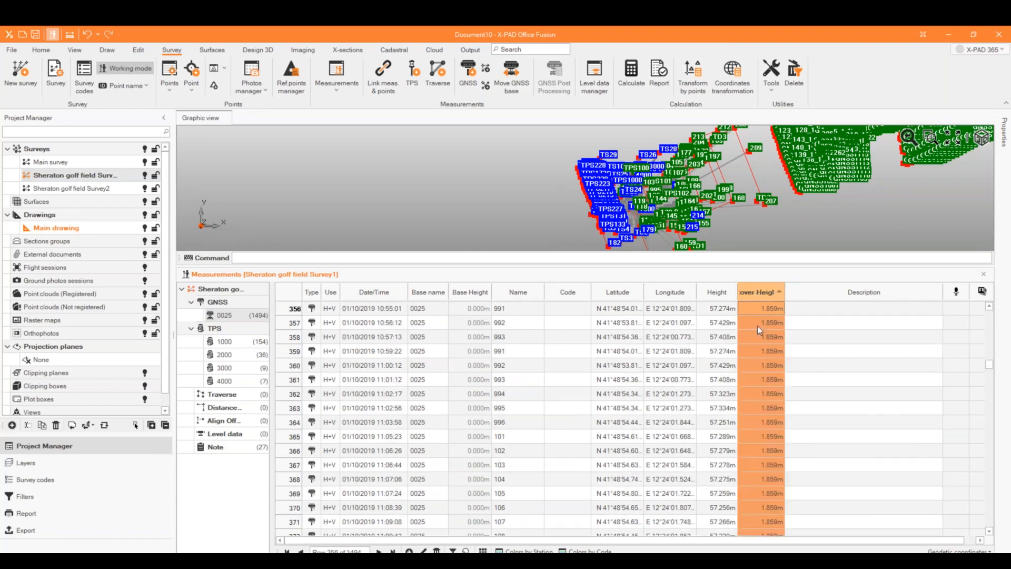
right_click(758, 331)
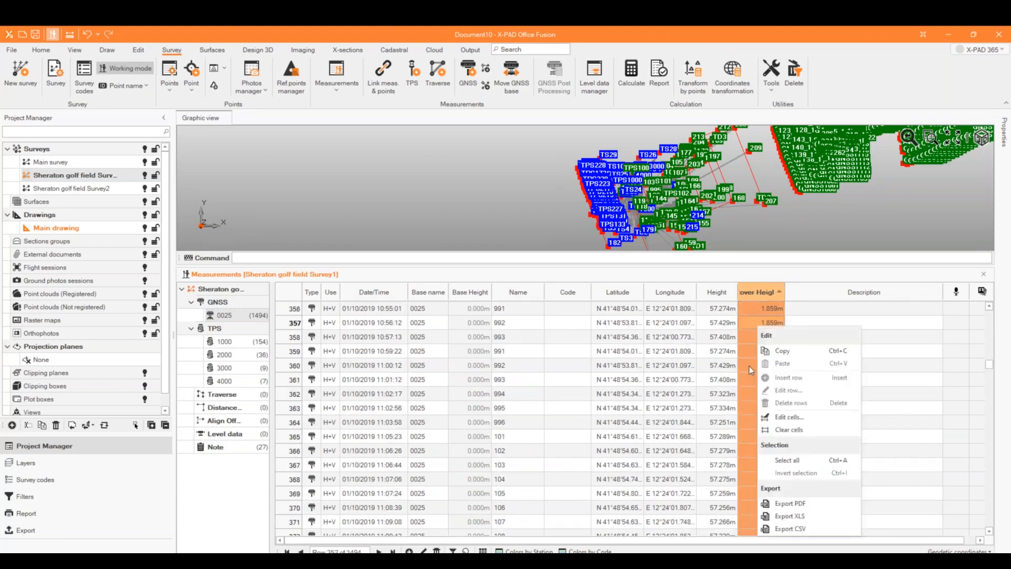
left_click(786, 418)
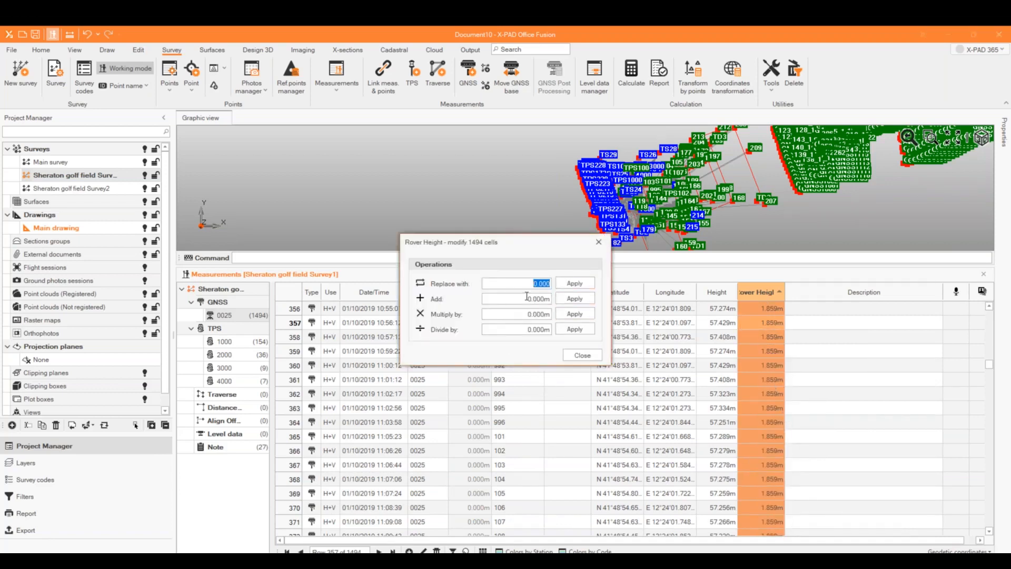
type("1.9")
key("BackSpace")
type("759")
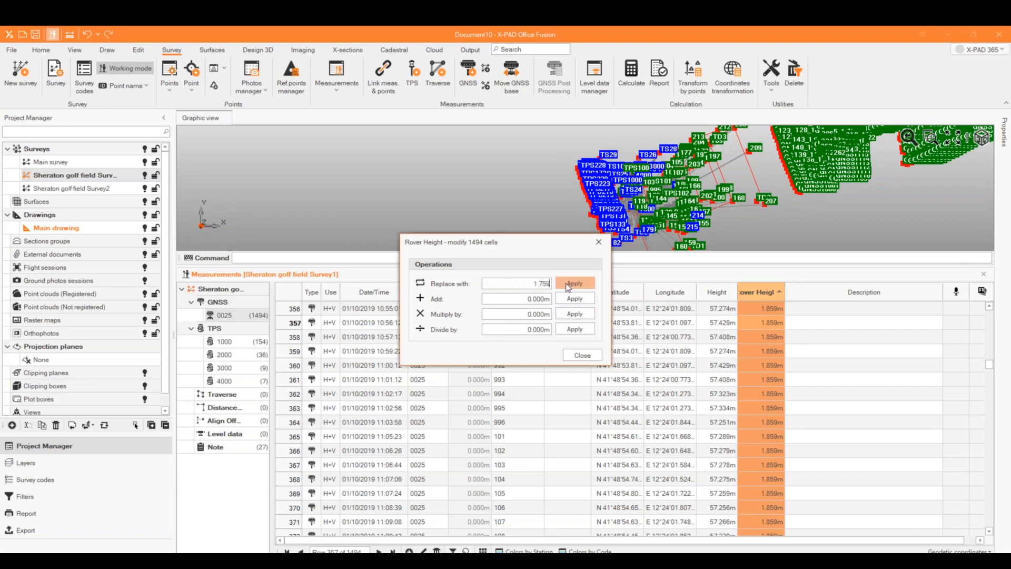
left_click(567, 287)
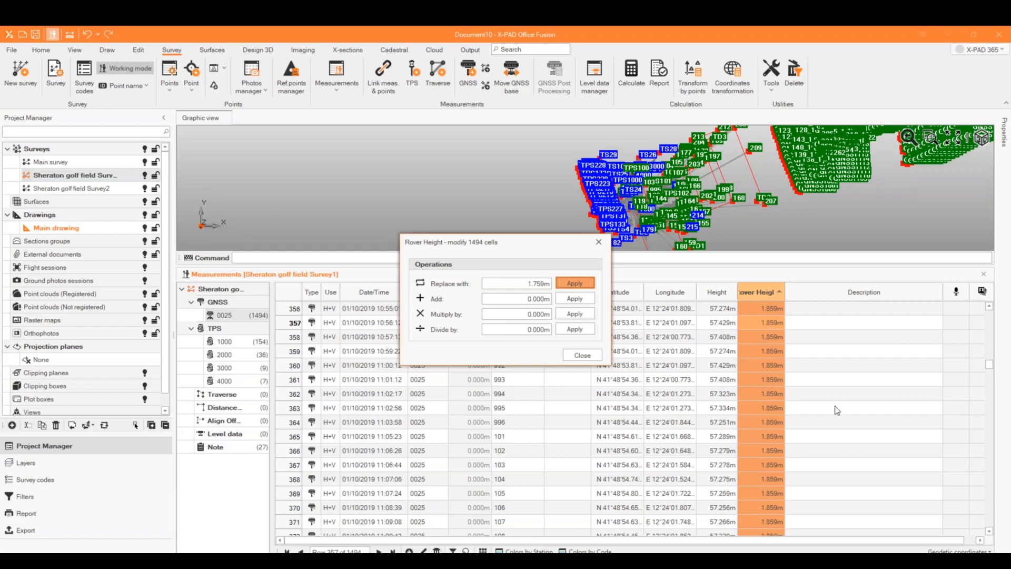
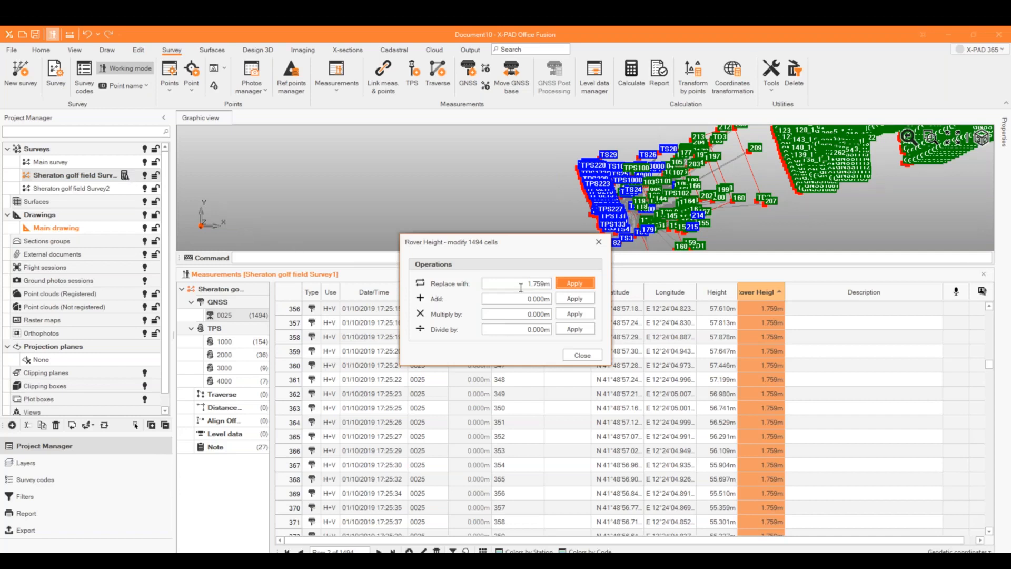
Step: Replace the rover height of all selected GNSS measurements with 1.859 m and close the measurements table
left_click(537, 283)
left_click_drag(542, 281, 538, 280)
type("8")
left_click(589, 285)
key("Return")
left_click(599, 242)
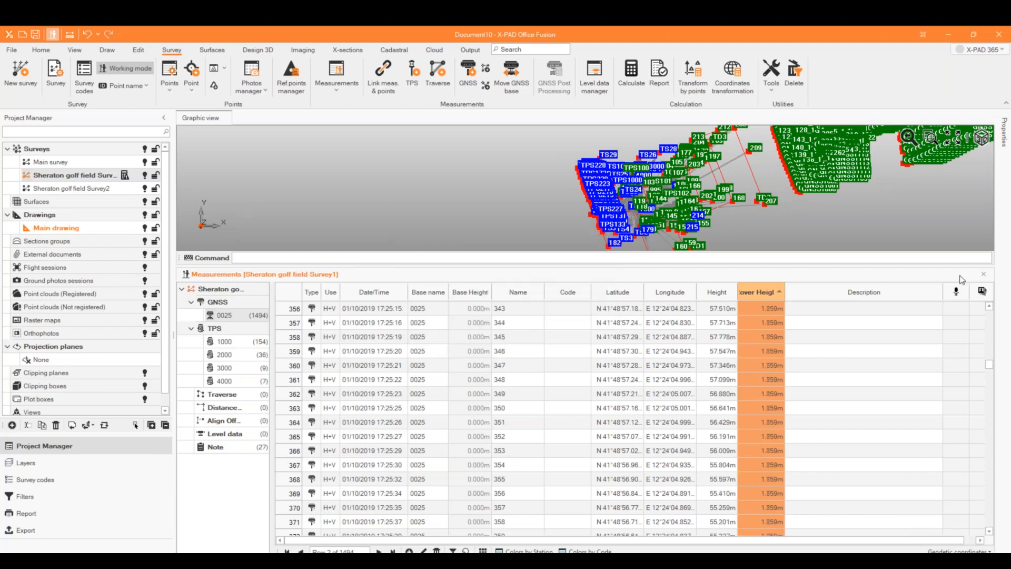
left_click(983, 274)
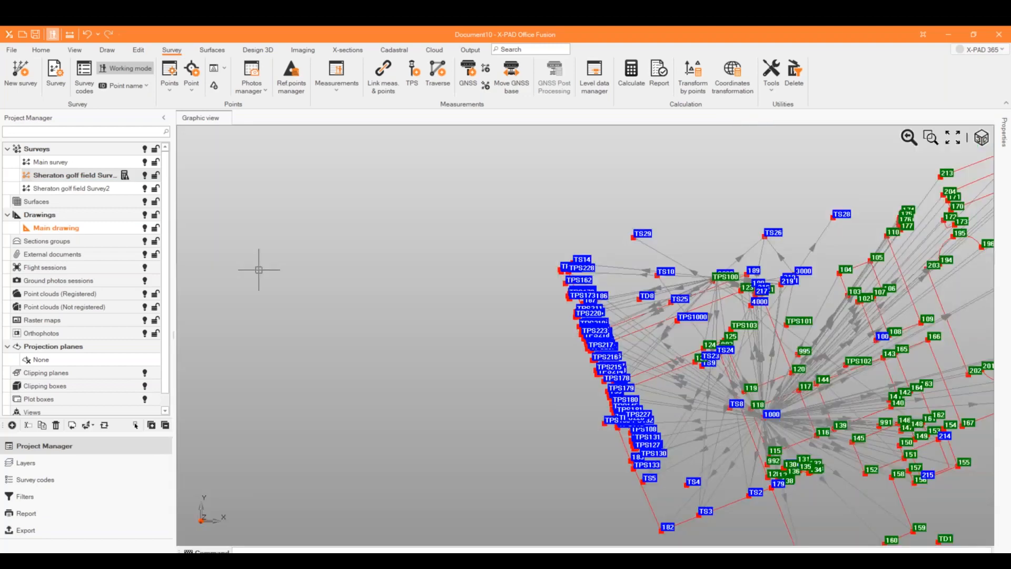
Step: Reopen the measurements table of Sheraton golf field Survey1 and reduce its height to enlarge the graphic view
left_click(322, 71)
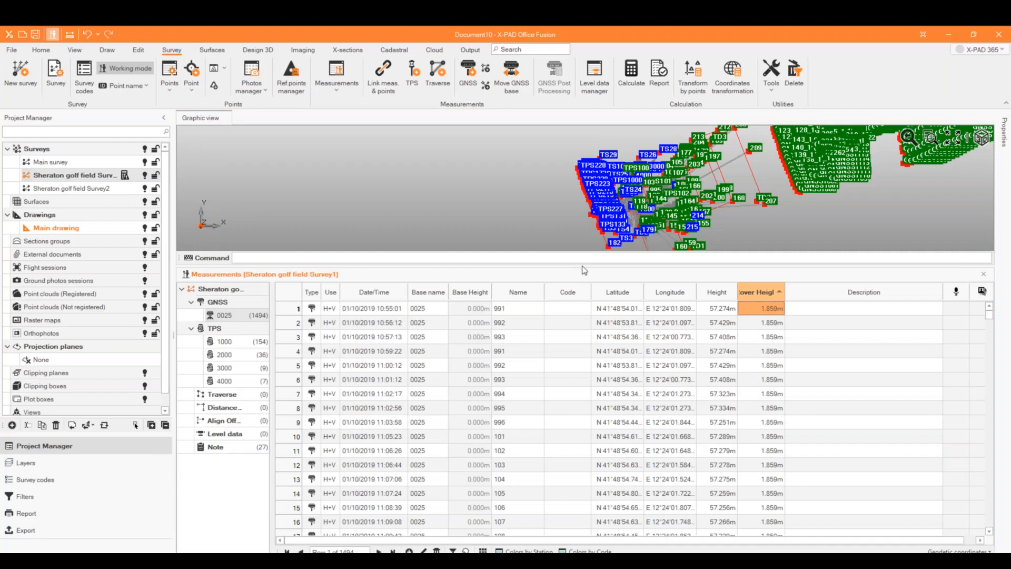
left_click_drag(583, 268, 587, 359)
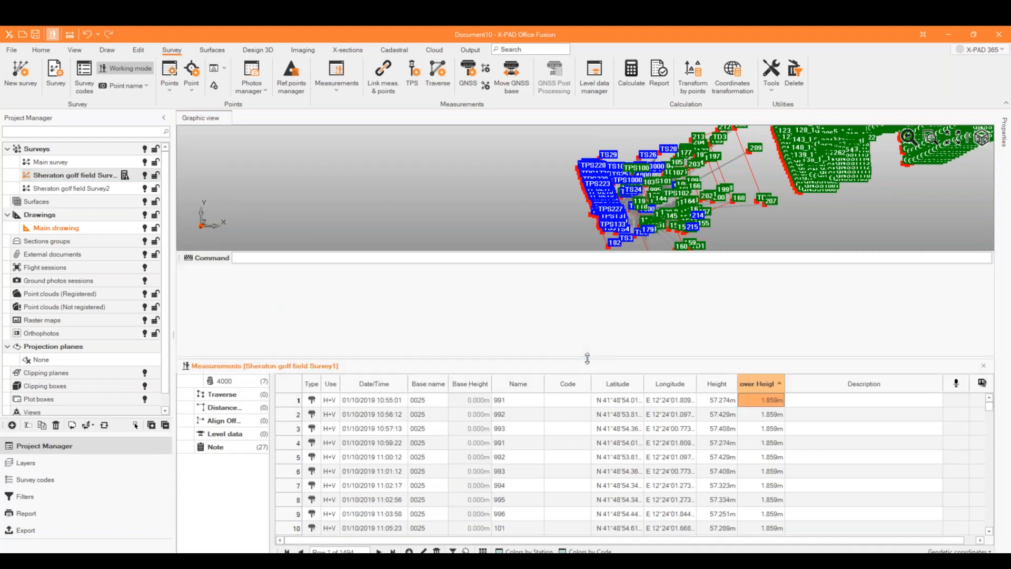
scroll(531, 214, "down", 5)
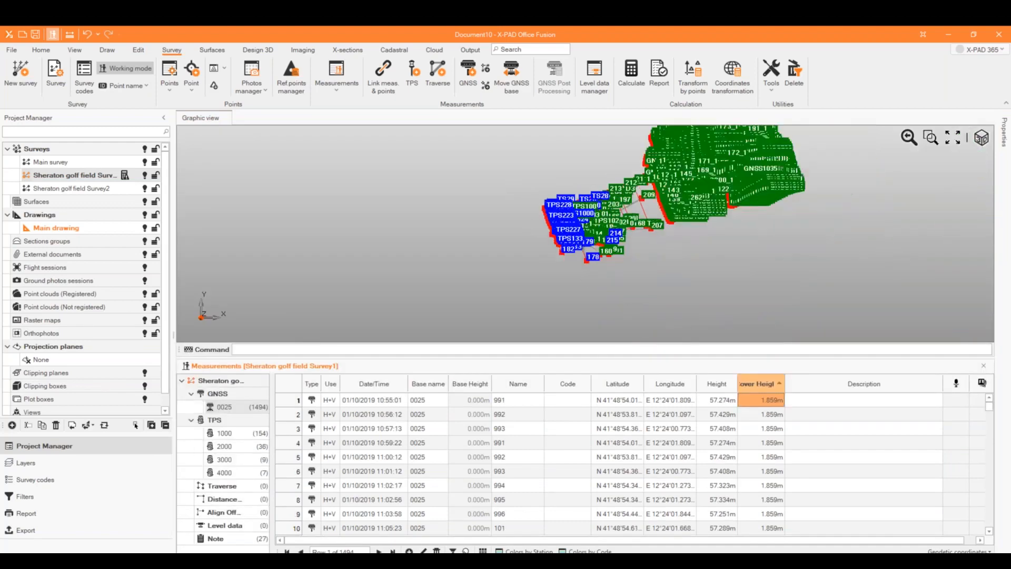
scroll(611, 215, "up", 5)
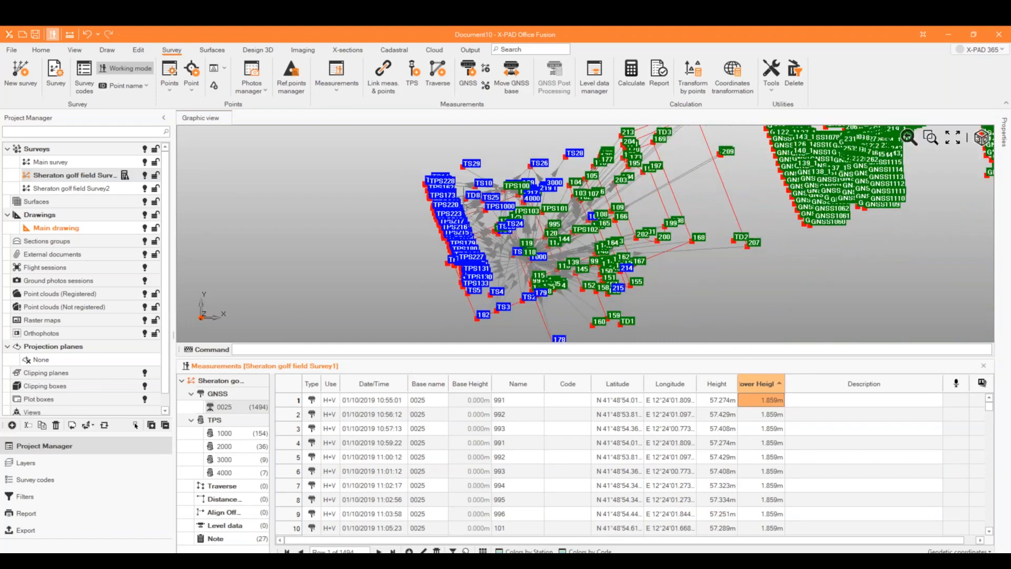
Step: Show all TPS measurements and colour them by station, examining the station colours in the graphic view
left_click(215, 420)
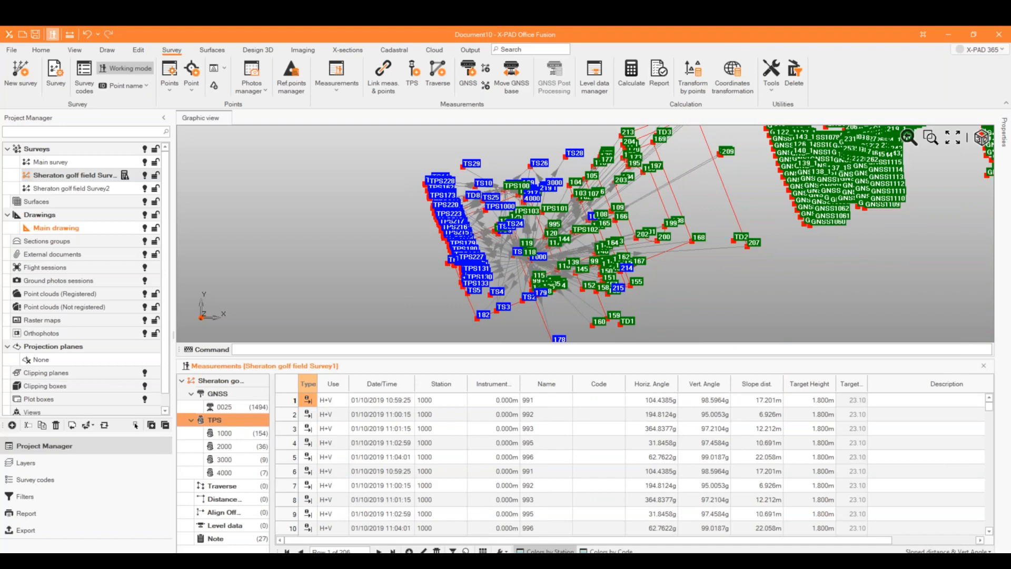
left_click(546, 551)
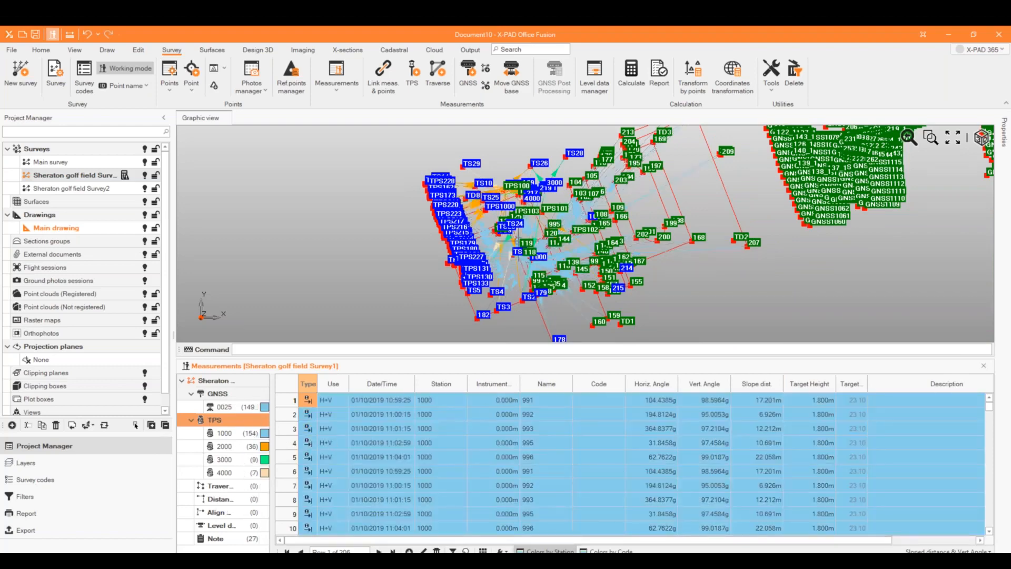
scroll(498, 273, "up", 5)
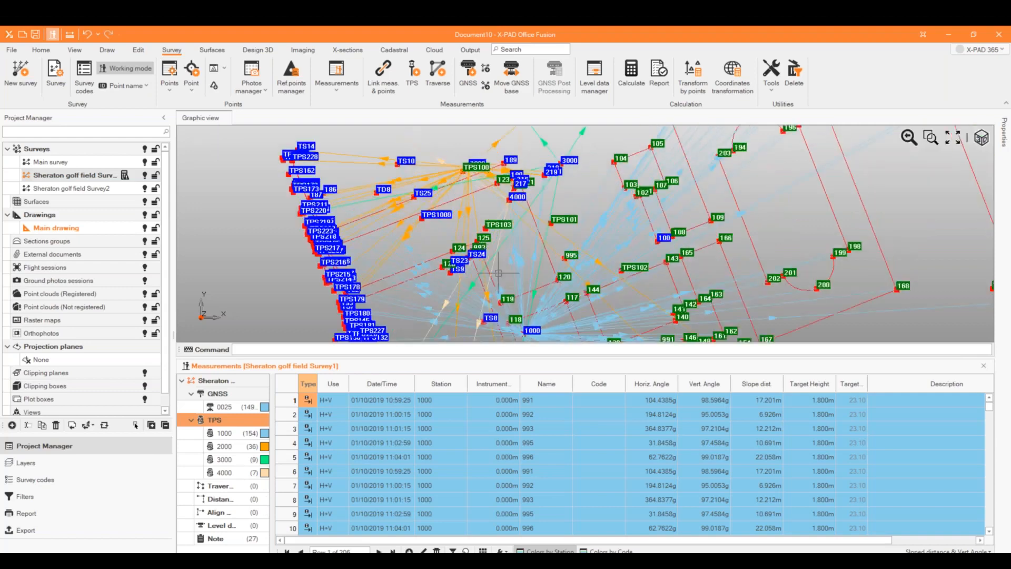
scroll(498, 273, "down", 5)
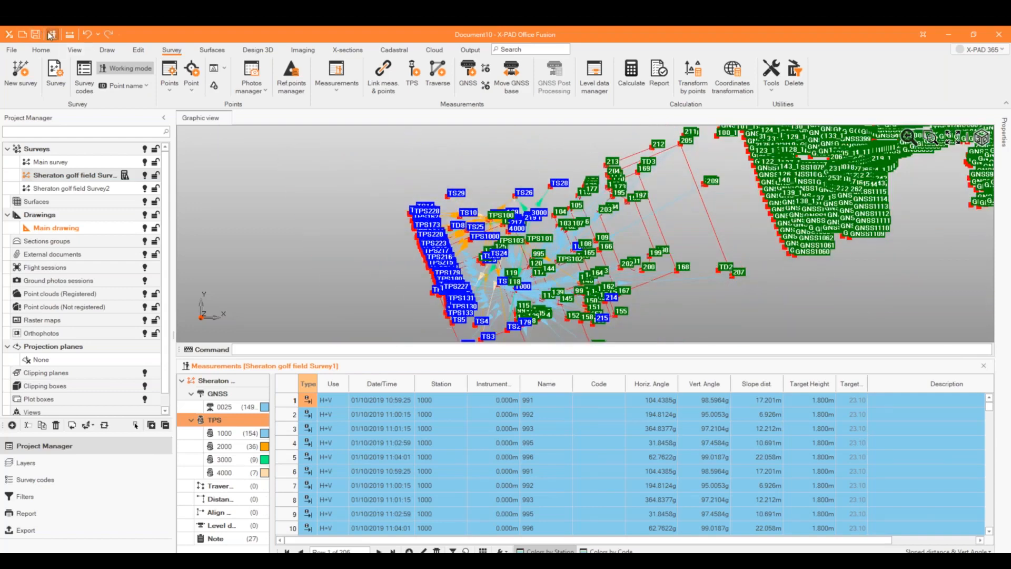
Step: Turn working mode off to examine the points and coloured measurements at drawing scale, and turn it back on
left_click(51, 35)
scroll(516, 259, "up", 1)
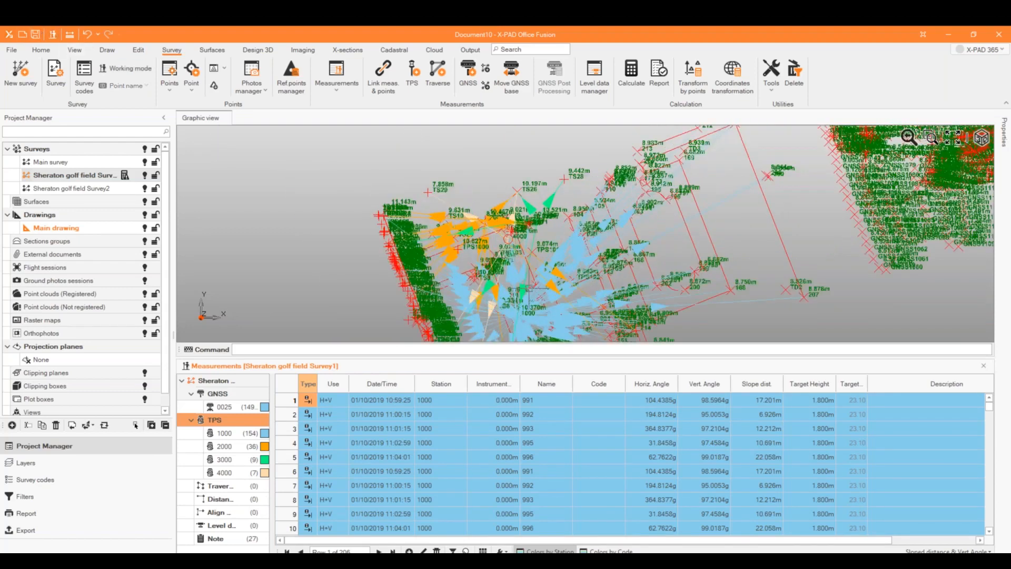
scroll(534, 287, "up", 2)
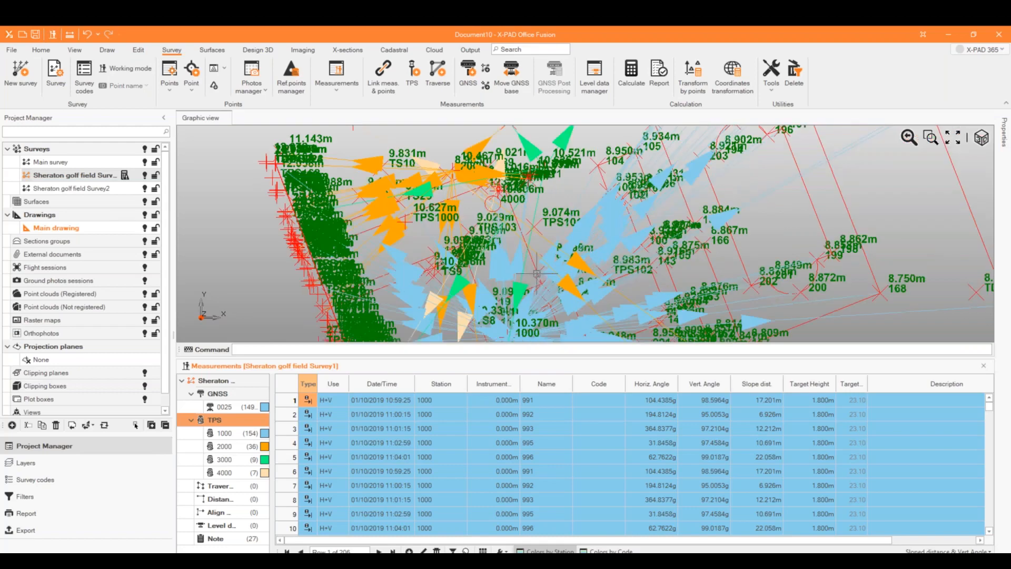
scroll(537, 274, "down", 1)
left_click(52, 35)
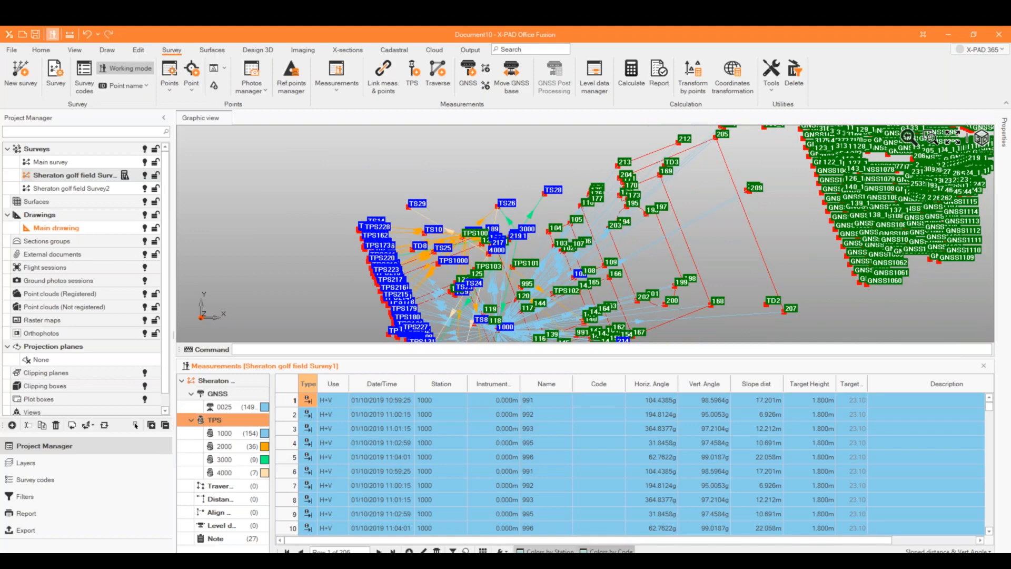
Step: Colour the TPS measurements by code instead of by station and close the measurements table
left_click(608, 552)
scroll(519, 251, "down", 4)
scroll(529, 266, "up", 2)
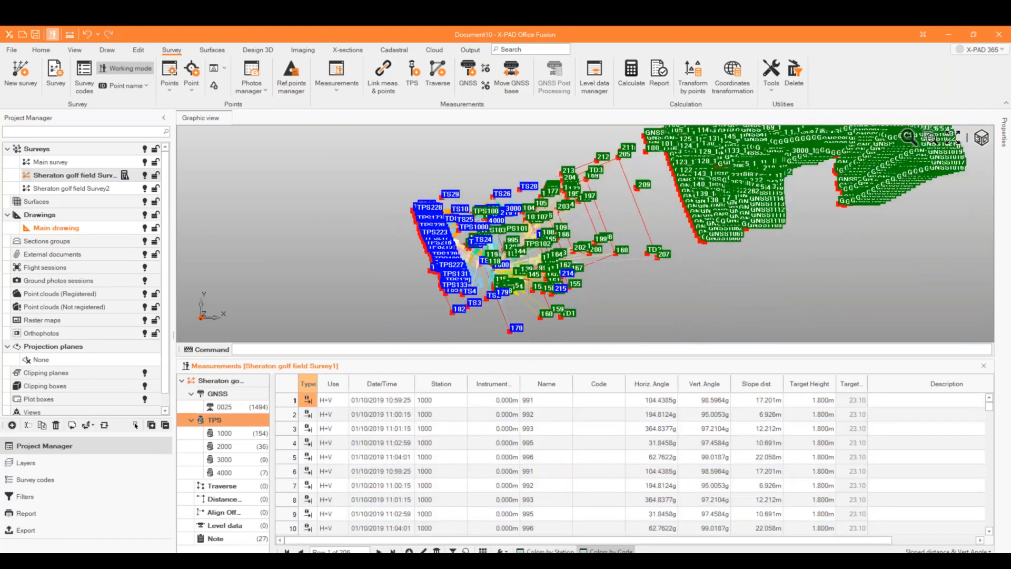
left_click(983, 366)
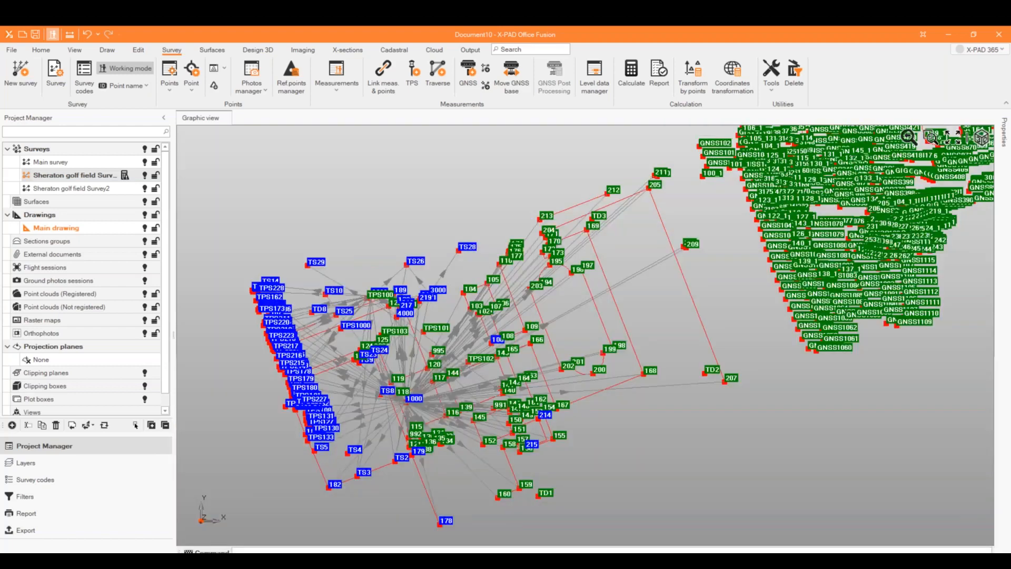
scroll(555, 314, "down", 2)
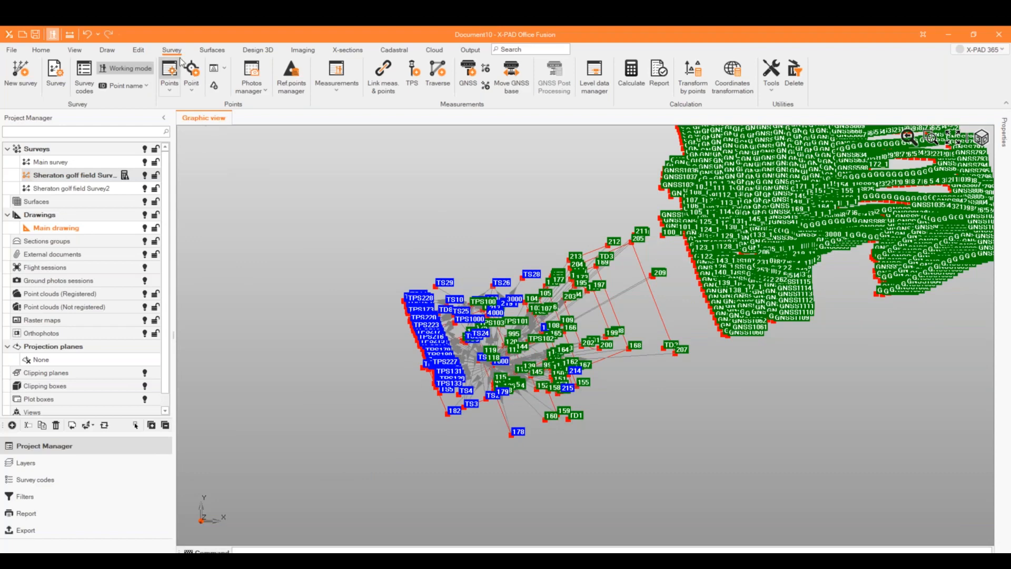
Step: Open the points table of Sheraton golf field Survey1 and assign the code SCANNER TG to point TS1
left_click(169, 69)
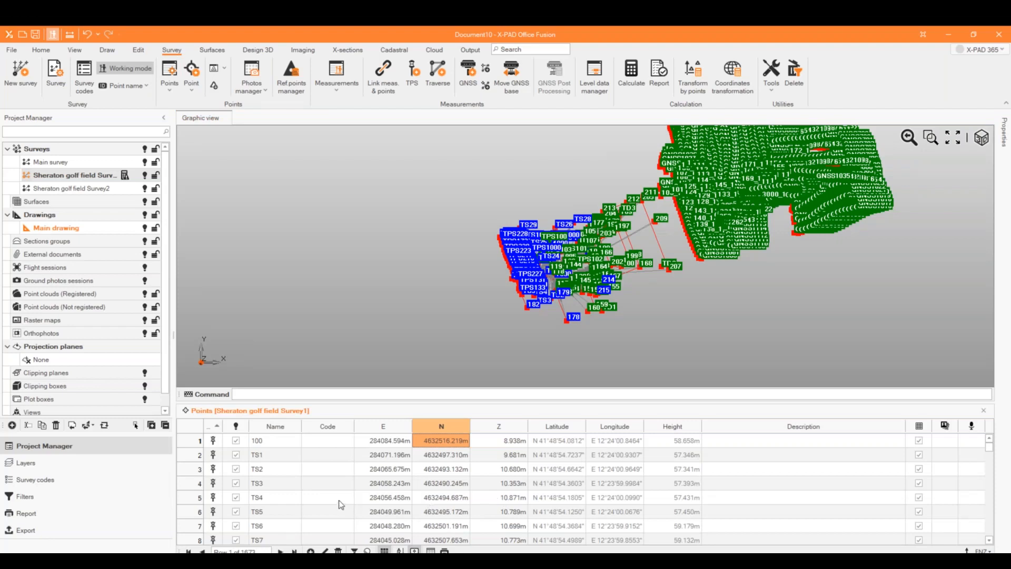
left_click(313, 455)
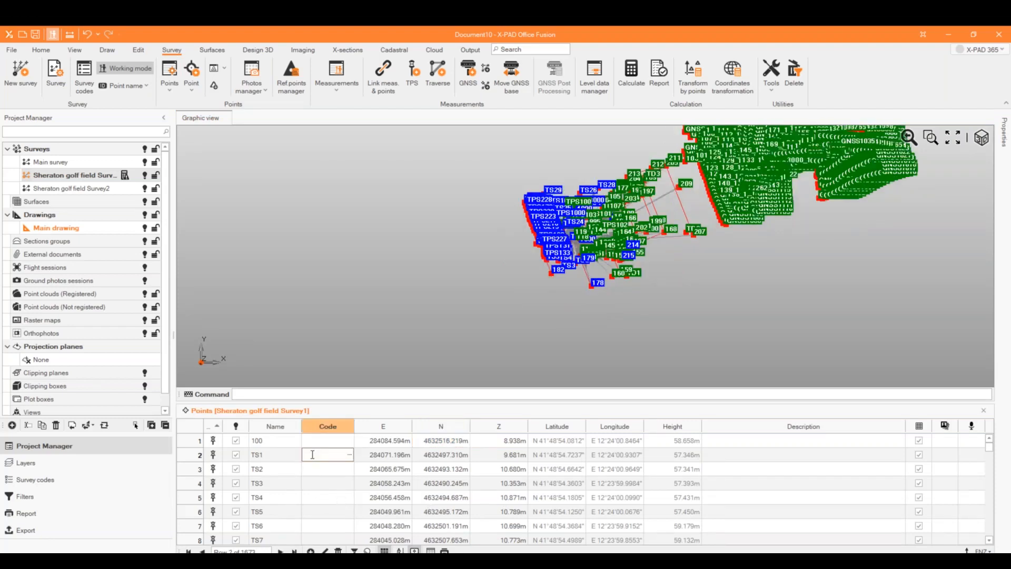
scroll(521, 240, "up", 3)
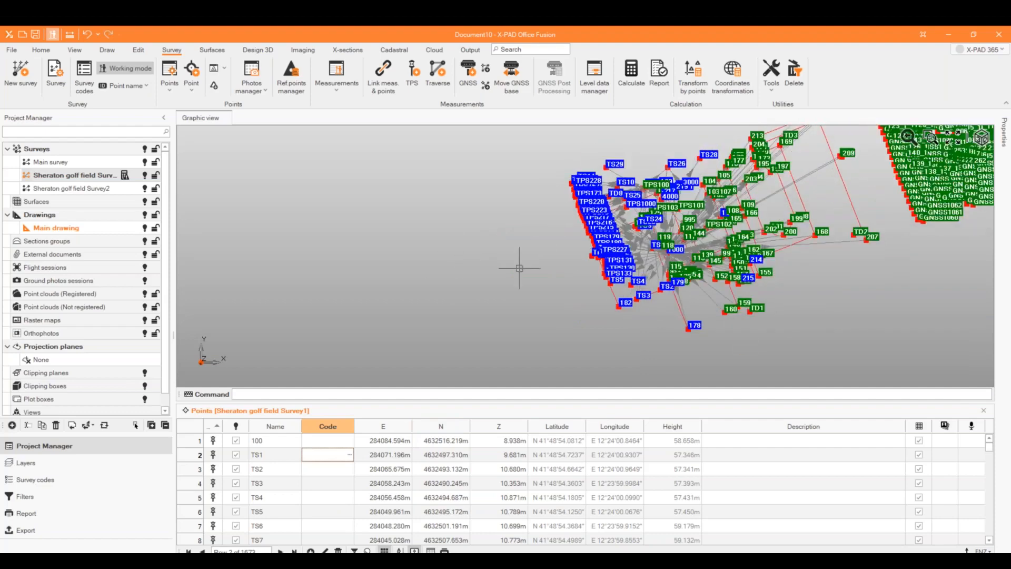
scroll(519, 269, "down", 1)
scroll(629, 209, "up", 4)
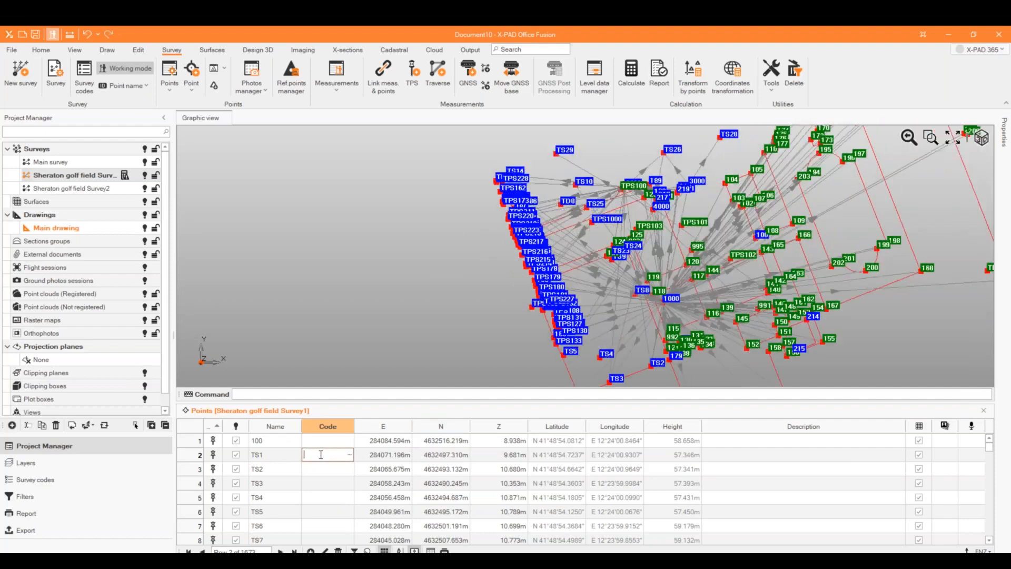
type("SCANNER")
type(" SC")
key("Return")
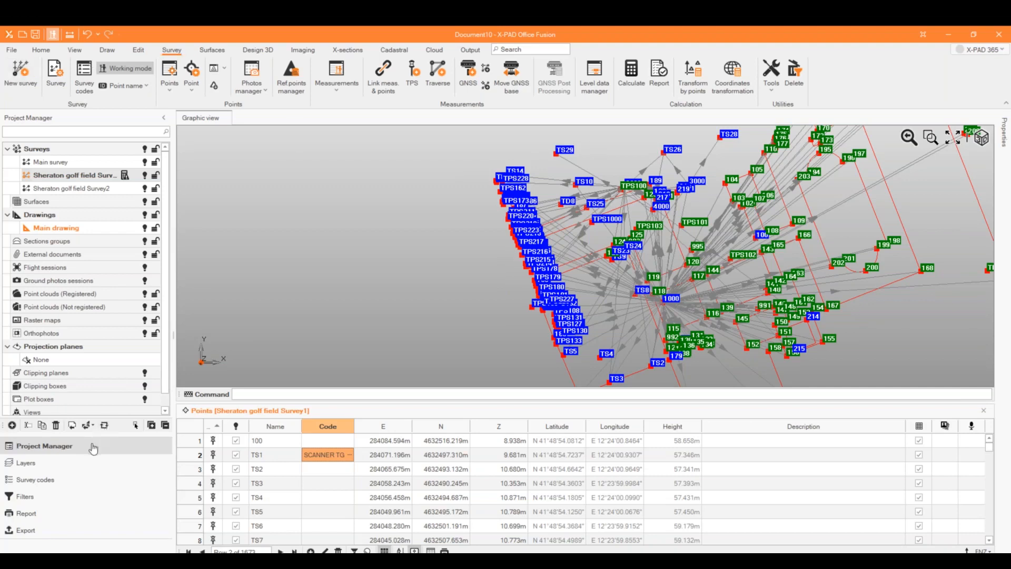
Step: Review the document's layers in the layer manager, including the line types and colour choices, without changing them
left_click(45, 463)
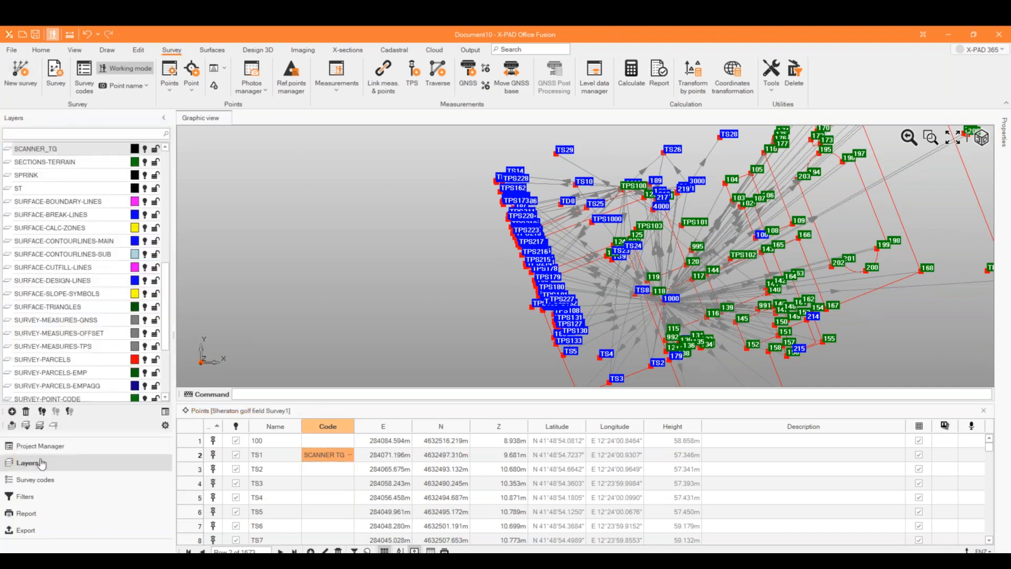
left_click(166, 414)
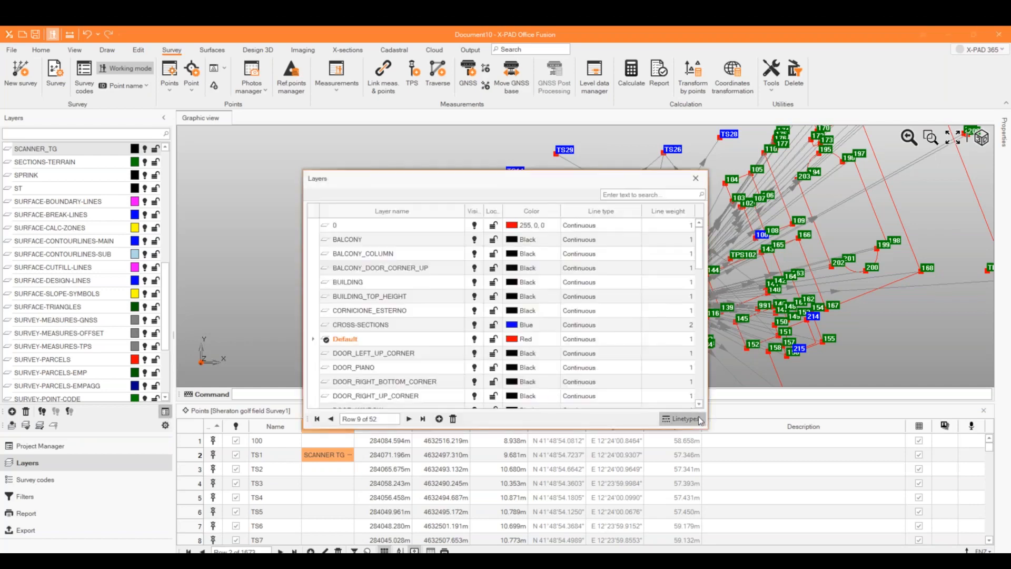
left_click(698, 416)
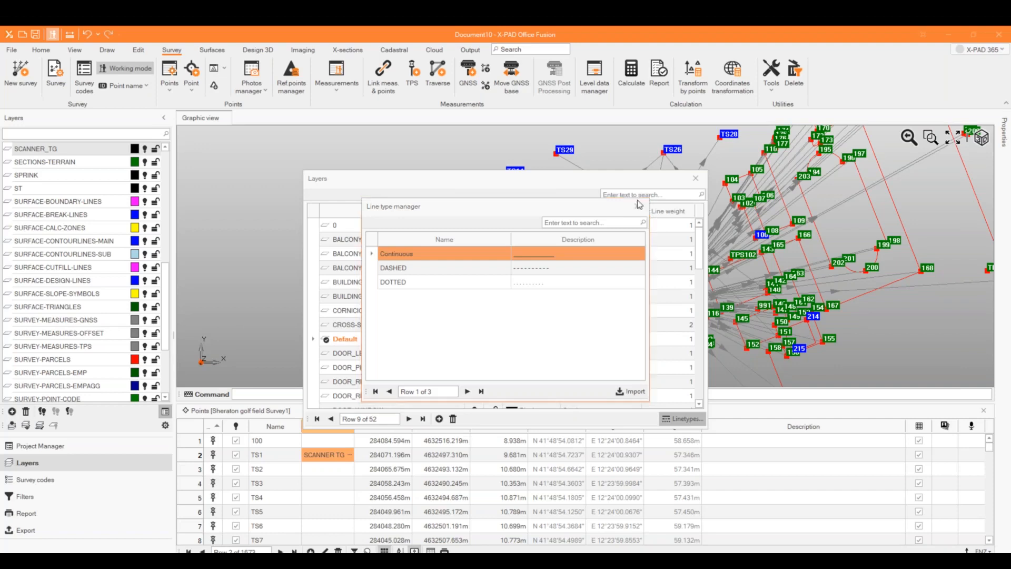
left_click(638, 205)
left_click(514, 231)
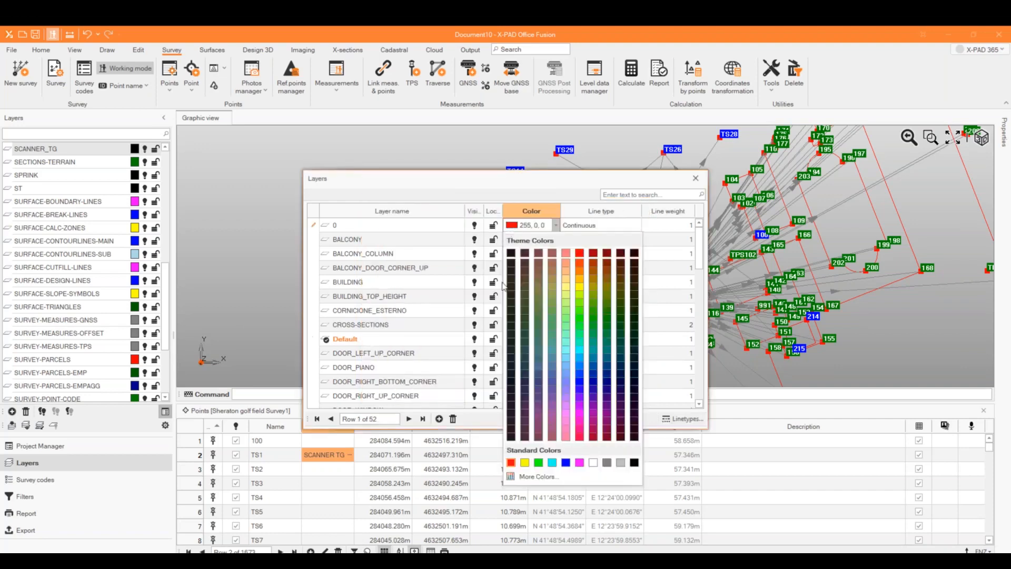
left_click(583, 178)
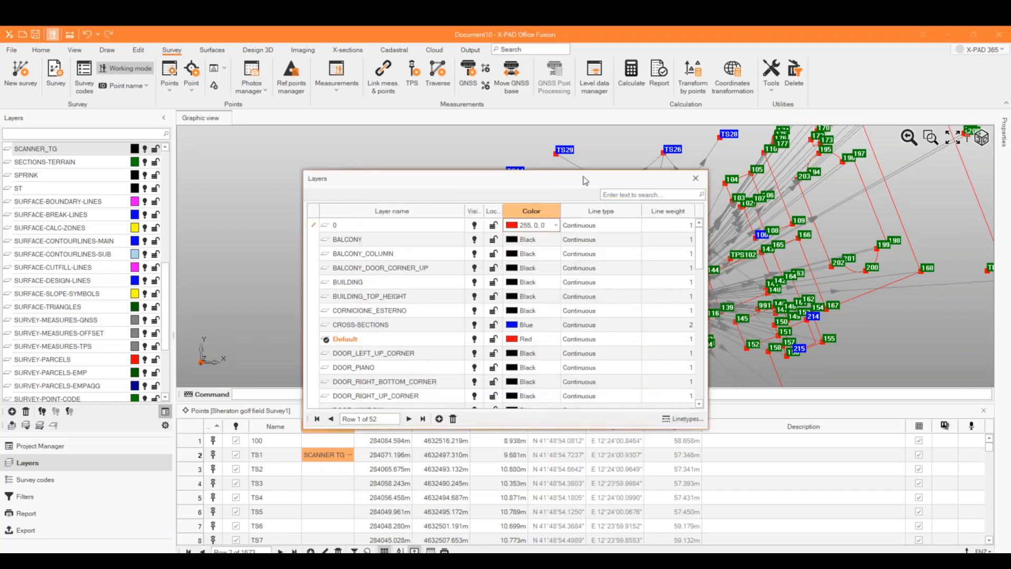
left_click(696, 180)
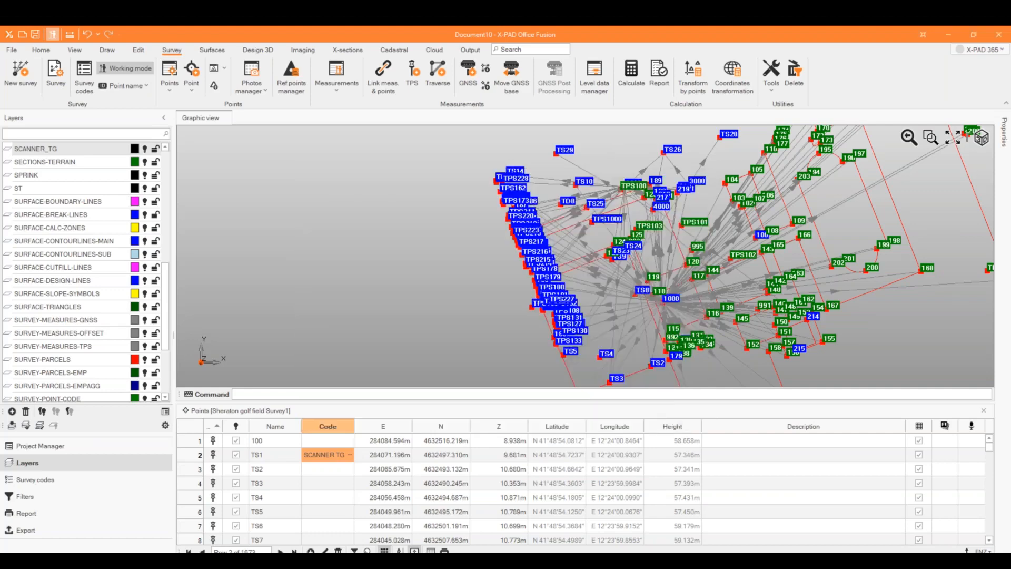
Step: Open the survey codes manager and look through the Default_ENG, Default_ITA and DIBTopoCode libraries
left_click(113, 480)
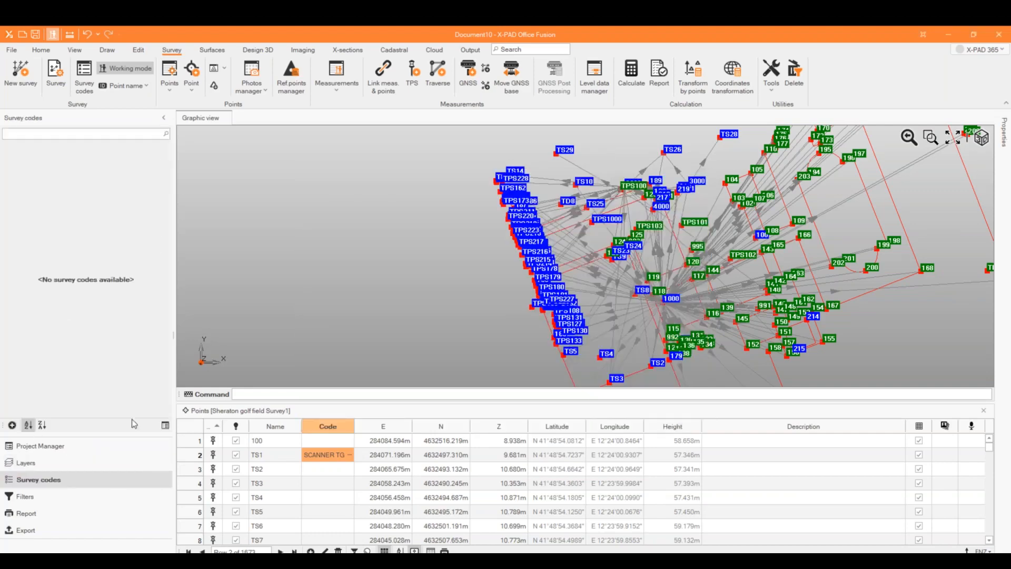
left_click(165, 425)
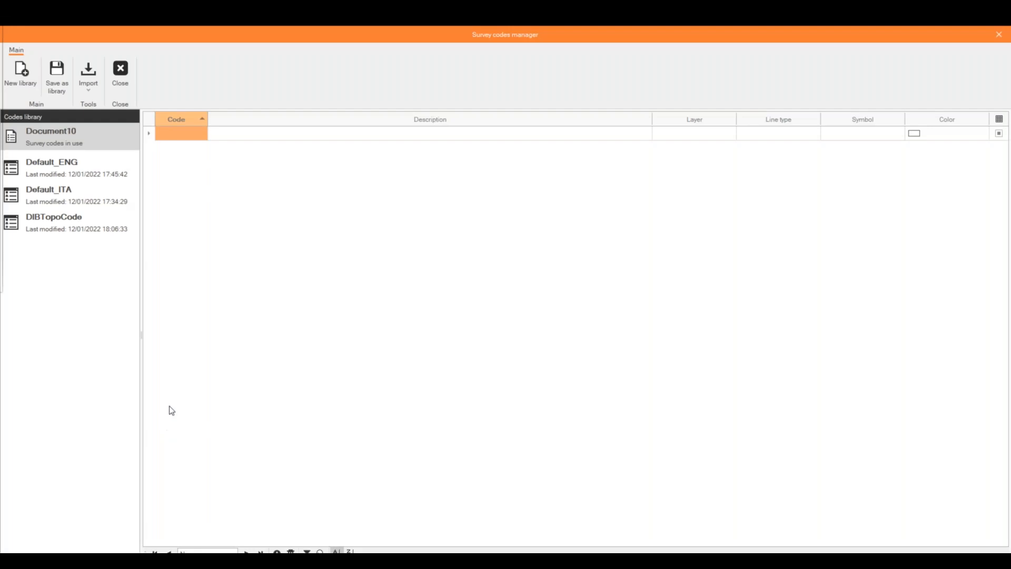
left_click(96, 174)
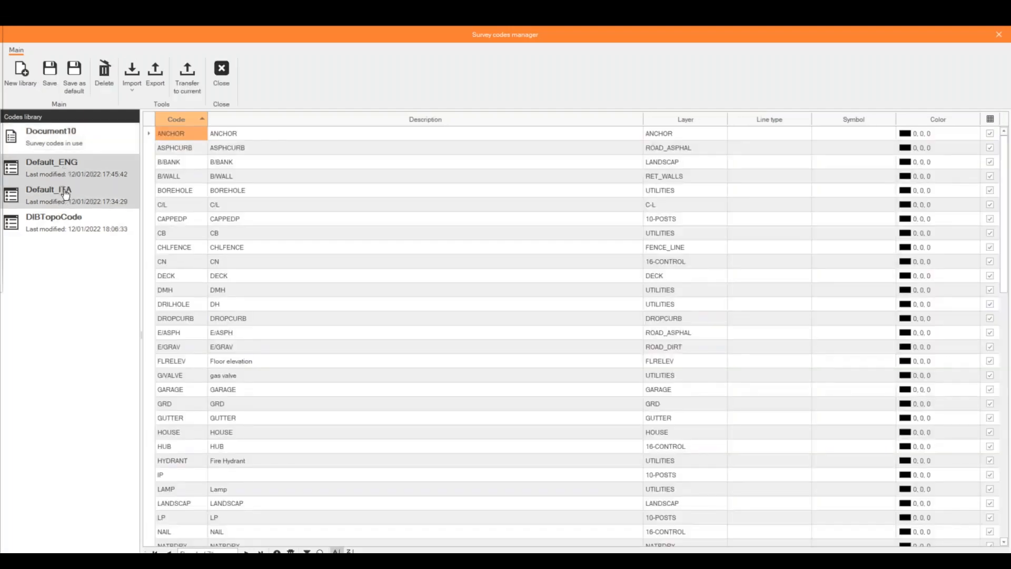
left_click(65, 195)
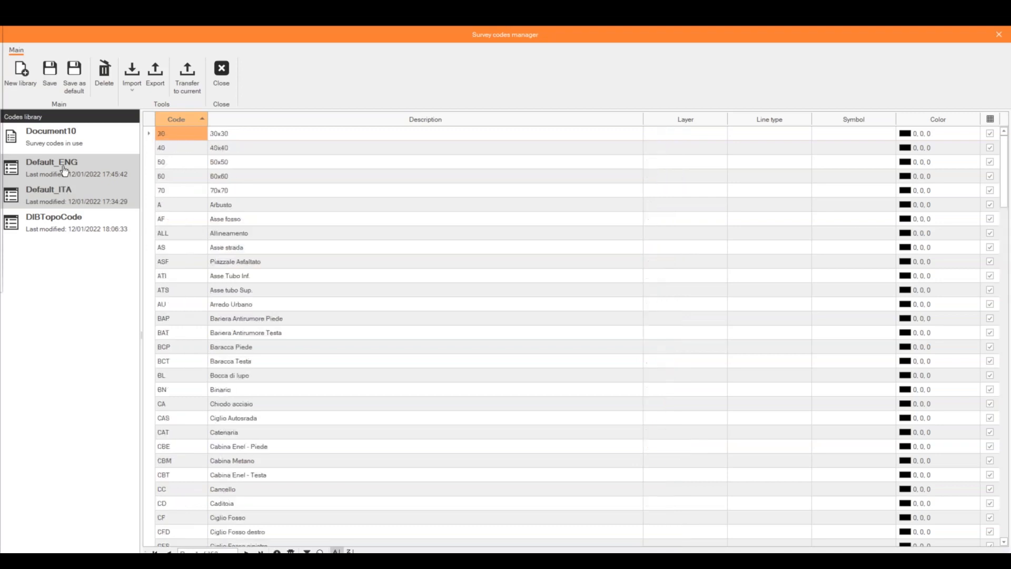
left_click(72, 230)
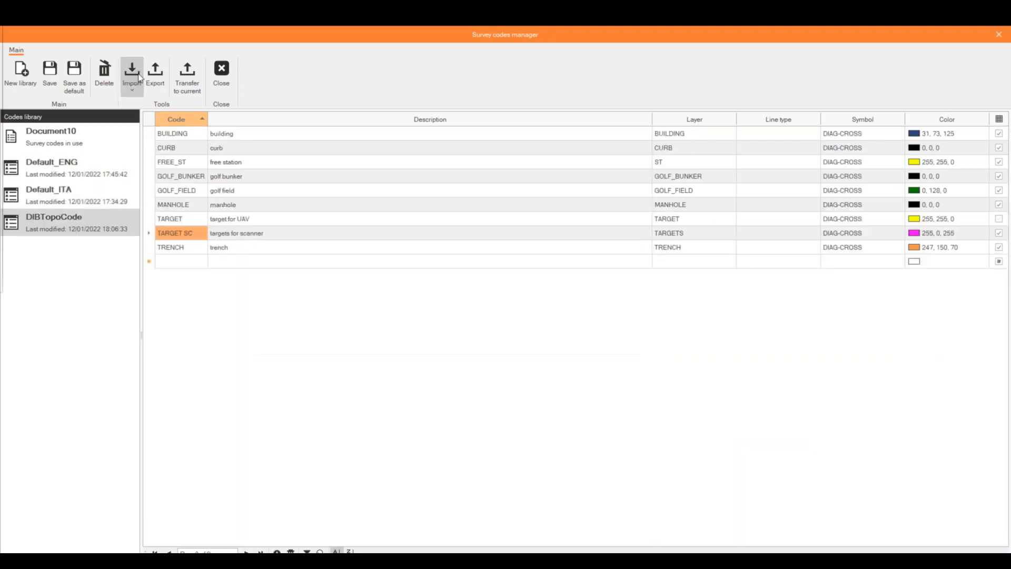
Step: Delete the DIBTopoCode library and display the survey codes in use in Document10
left_click(104, 70)
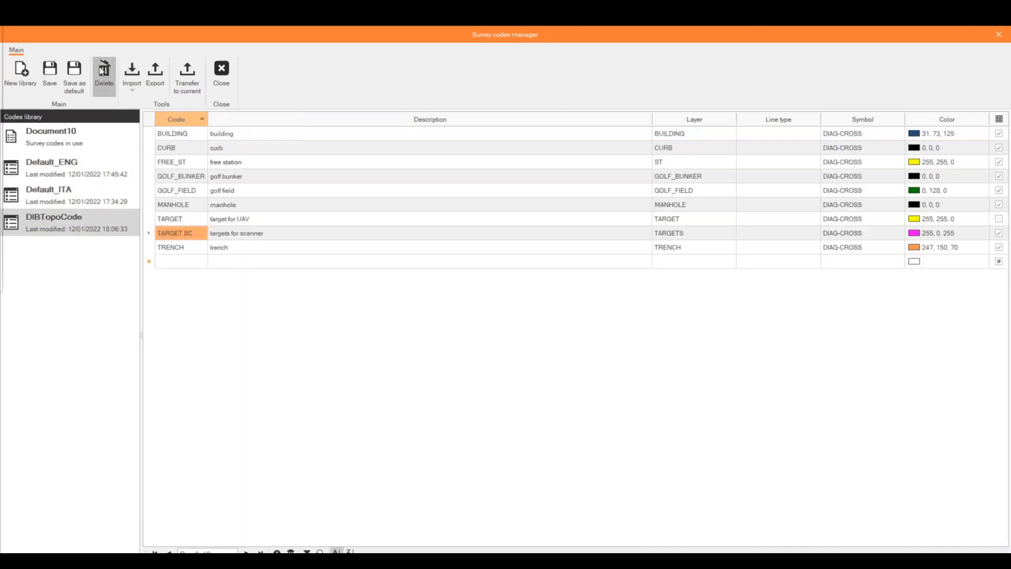
left_click(481, 328)
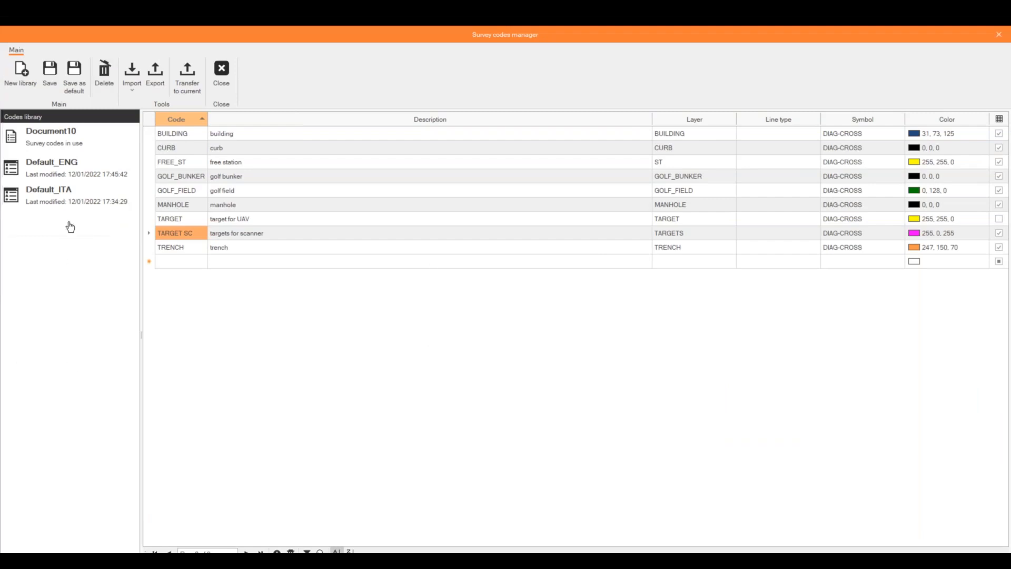
left_click(55, 142)
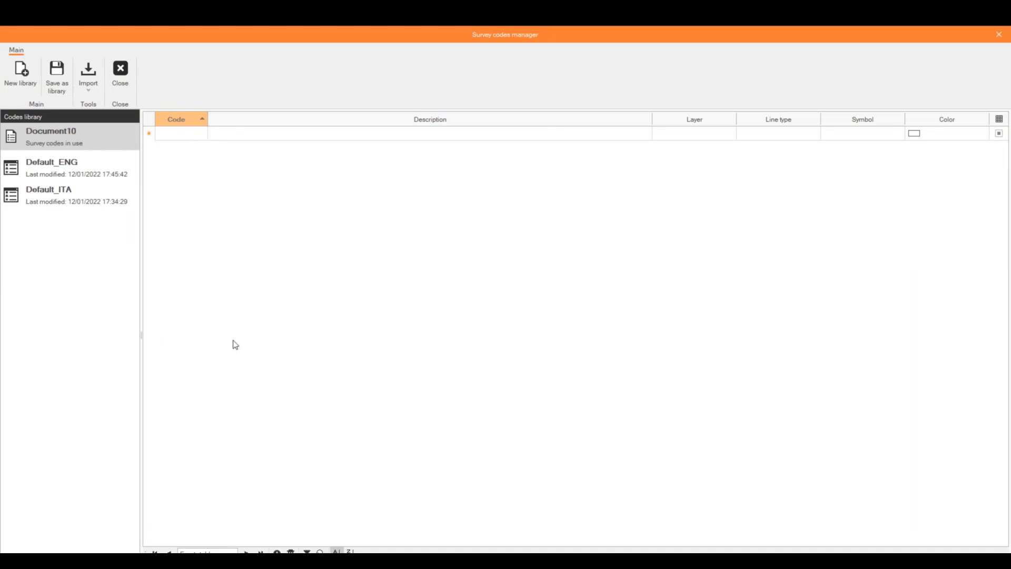
Step: Import the X-PAD codes library DIBTopoCode.xml from the computer's Ultimate Survey folder
left_click(83, 90)
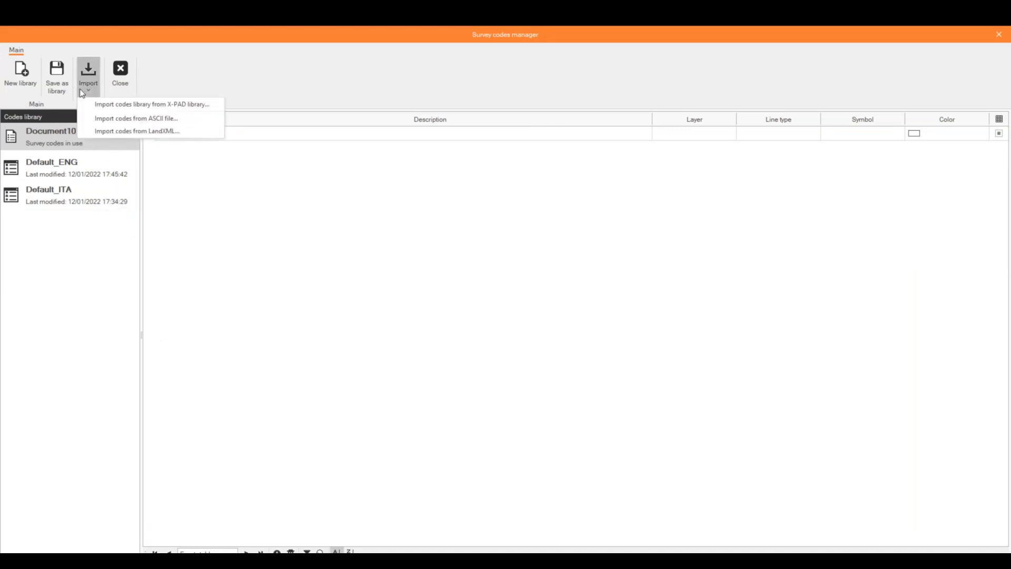
left_click(108, 105)
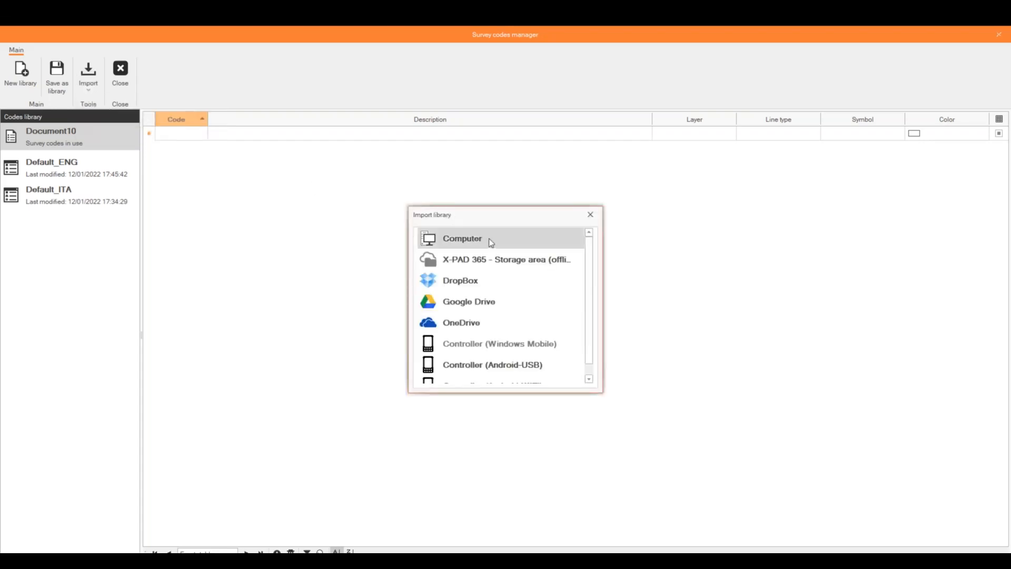
left_click(491, 243)
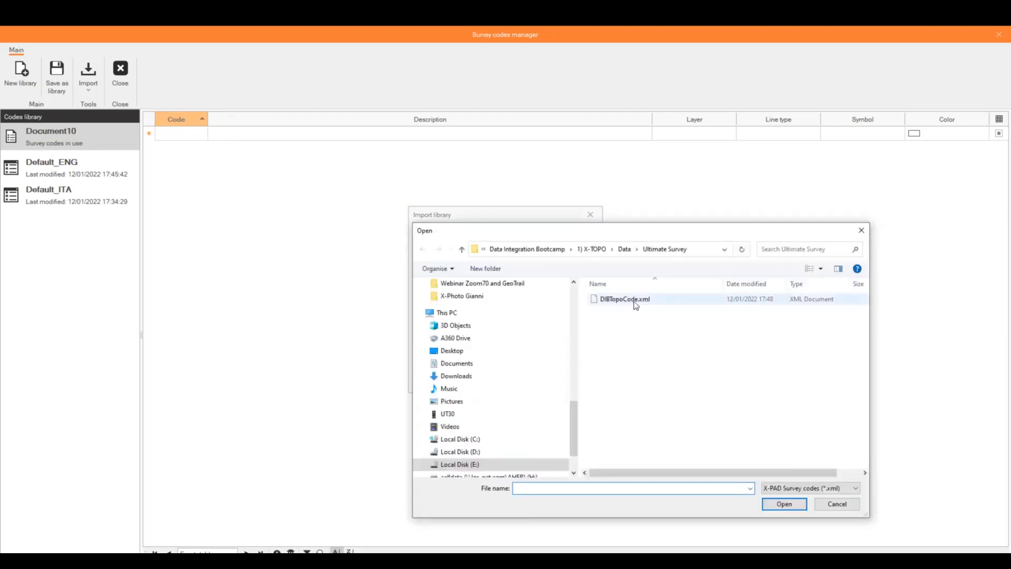
left_click(634, 303)
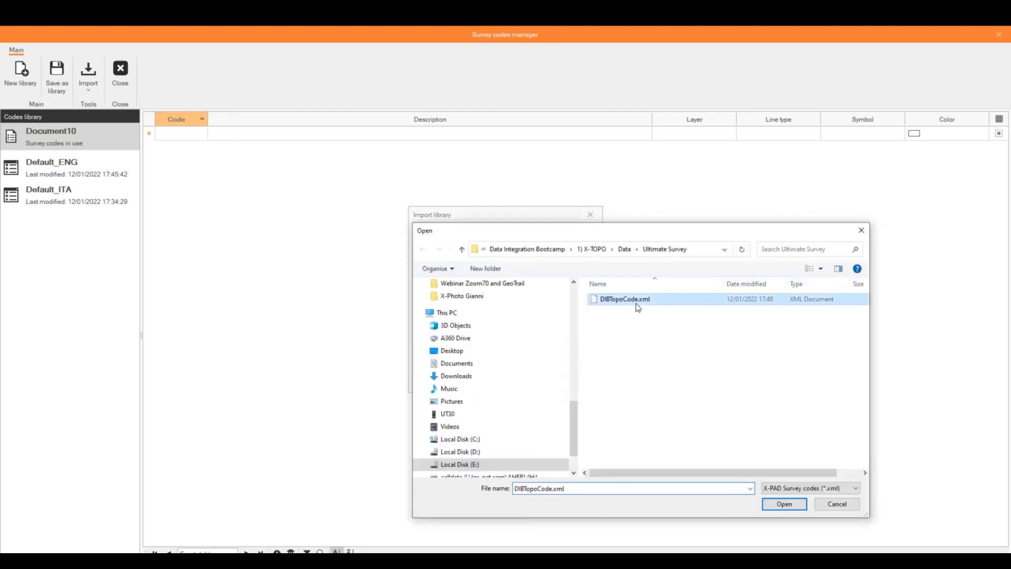
left_click(775, 504)
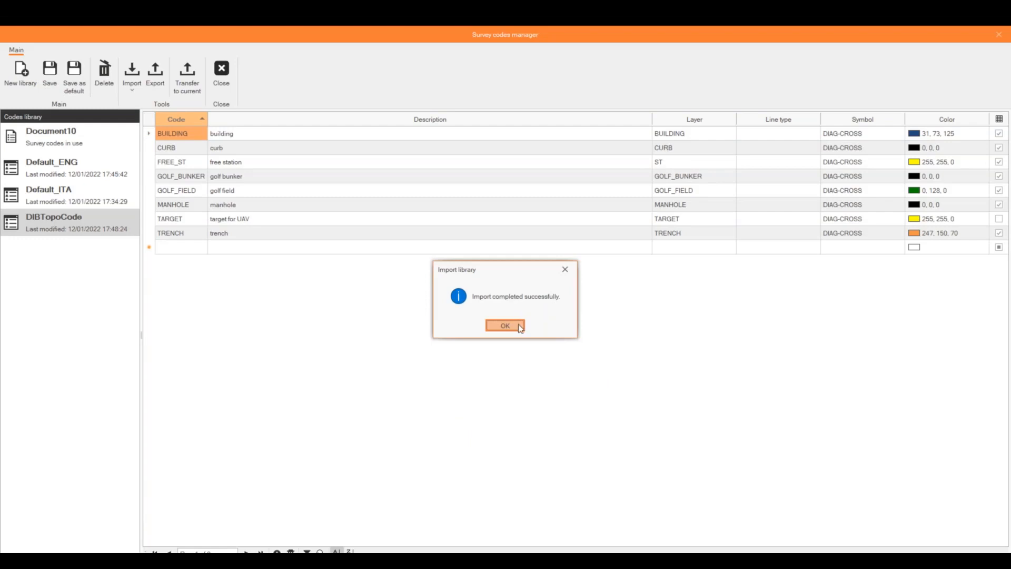
left_click(521, 327)
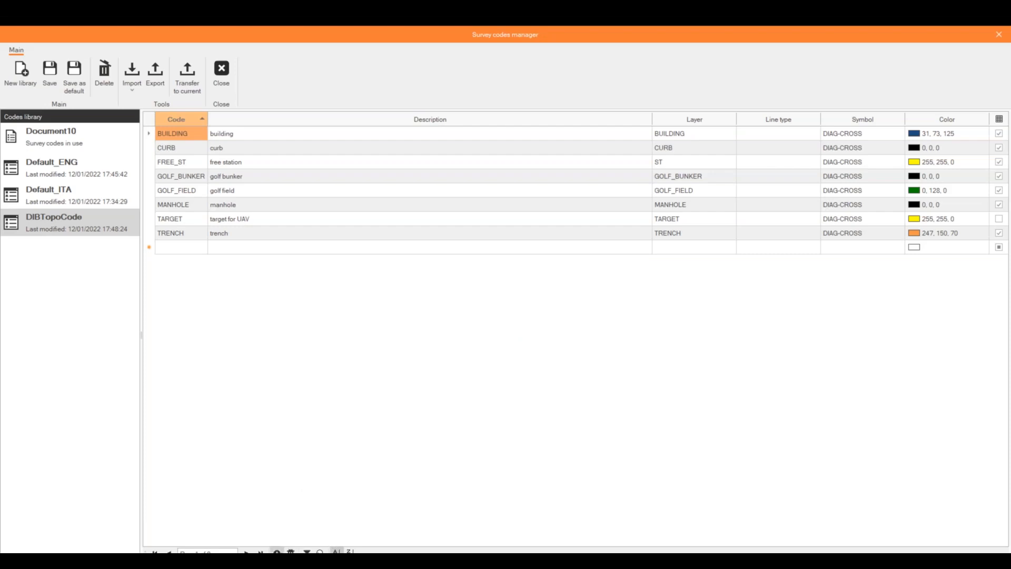
Step: Start a new survey code in the DIBTopoCode library with code SCANNER SC and description POINT CLOUDS TARGET
left_click(277, 551)
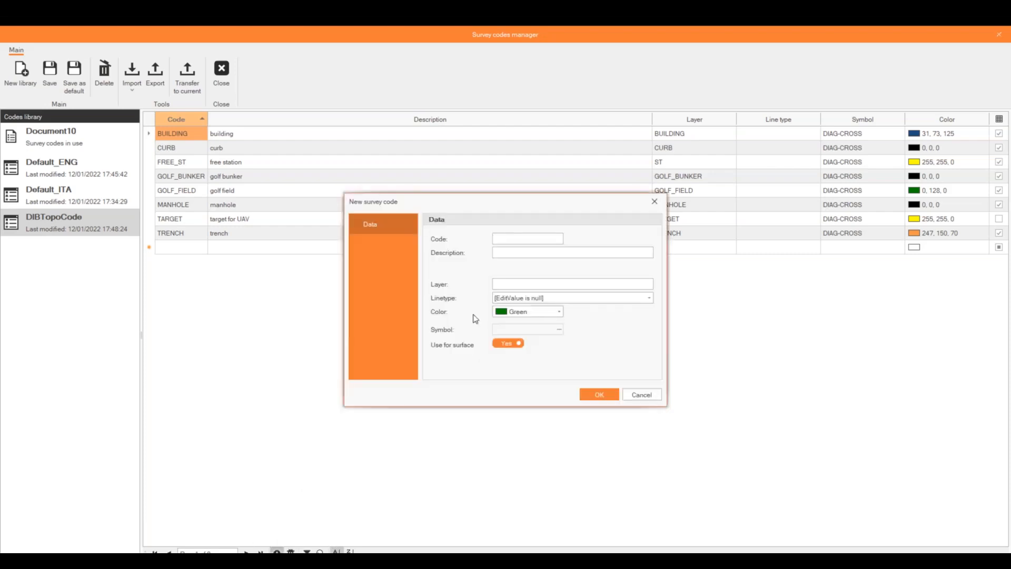
left_click(509, 238)
type("SCA")
type("NNER S")
type("POINT")
type(" CLOUDS")
type(" TARGET")
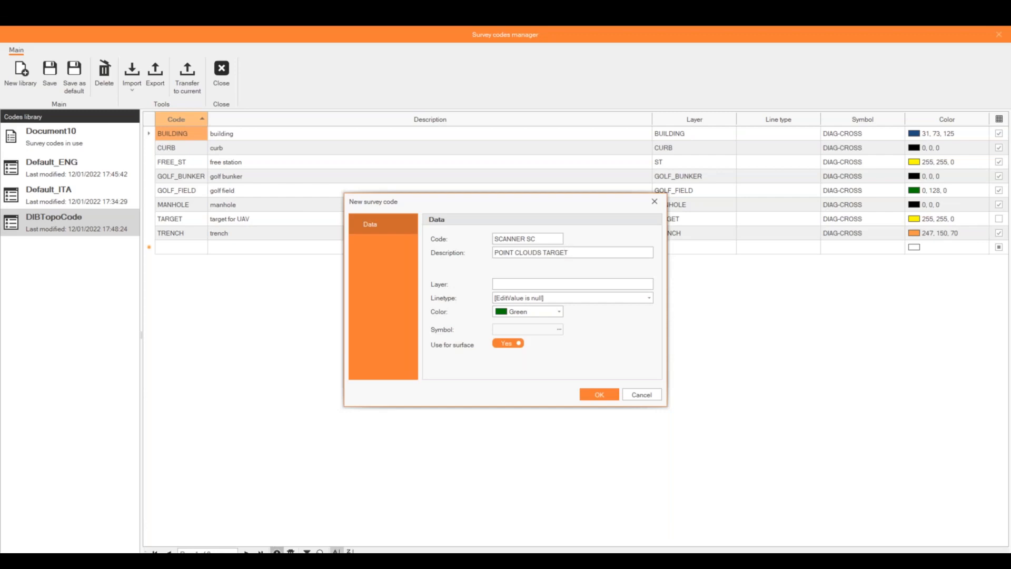
Step: Give the new code the layer POINT CLOUDS TARGET and magenta colour 255, 0, 255, exclude it from surfaces, and create it
left_click(600, 286)
type("POINT CLOUDS TARGET")
left_click(559, 311)
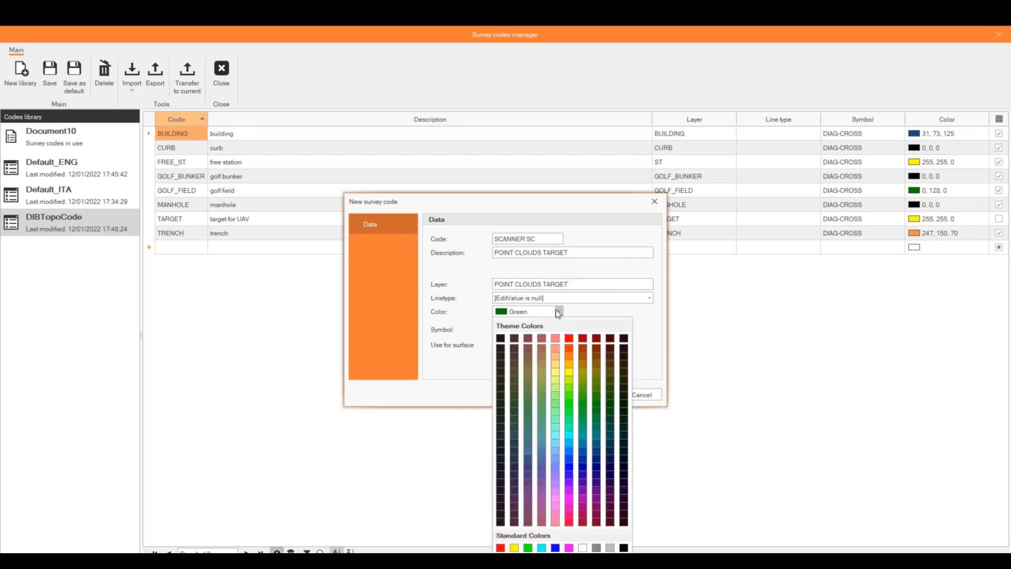
left_click(569, 548)
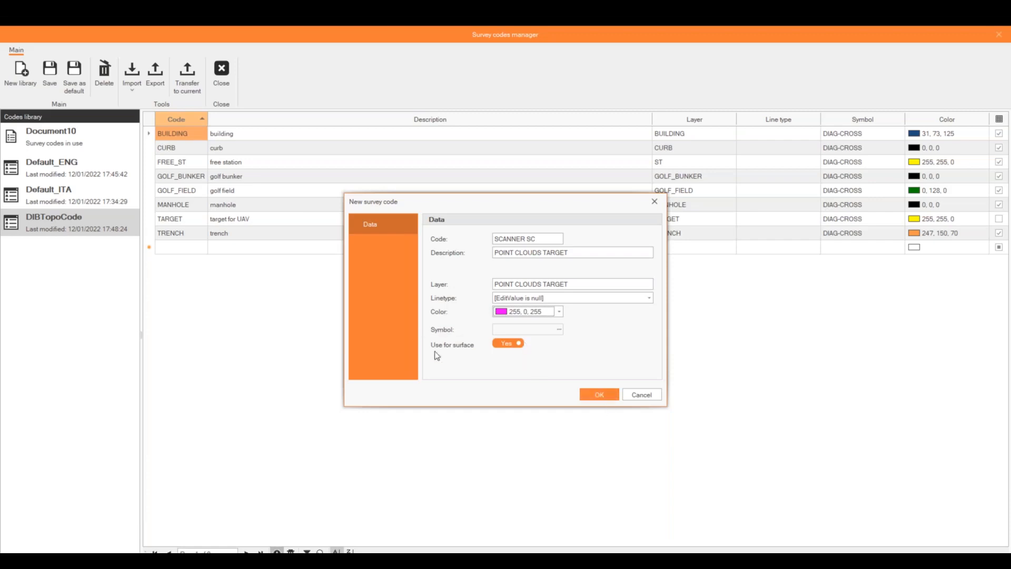
left_click(500, 343)
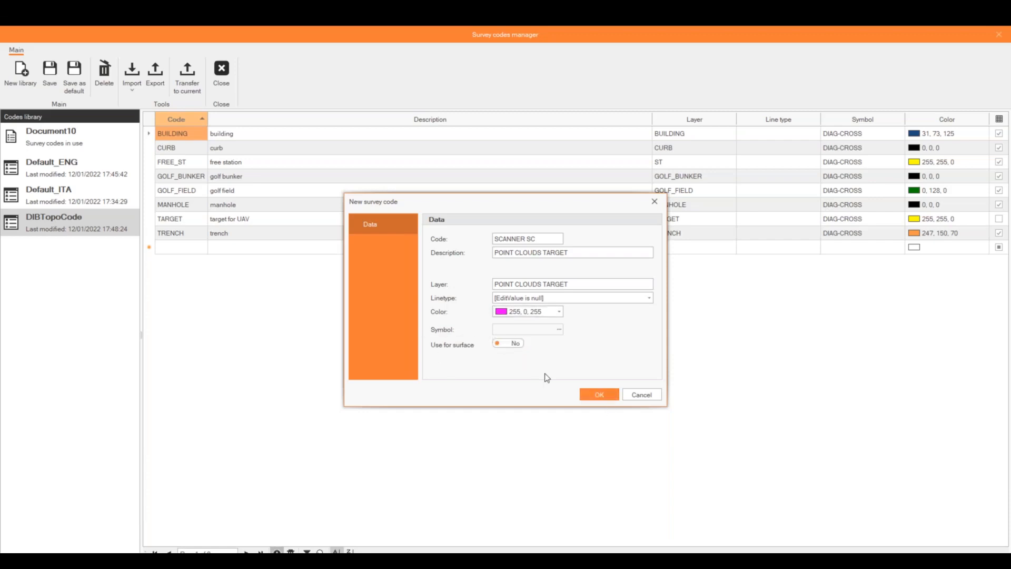
left_click(598, 396)
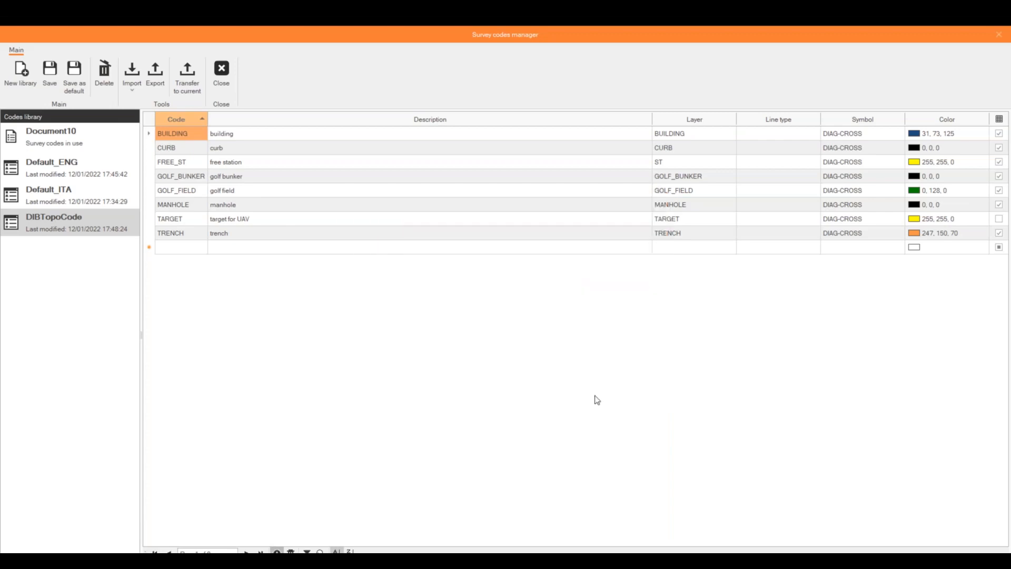
Step: Transfer the DIBTopoCode codes to the current document, then close the survey codes manager and save the modified library
left_click(197, 79)
left_click(481, 327)
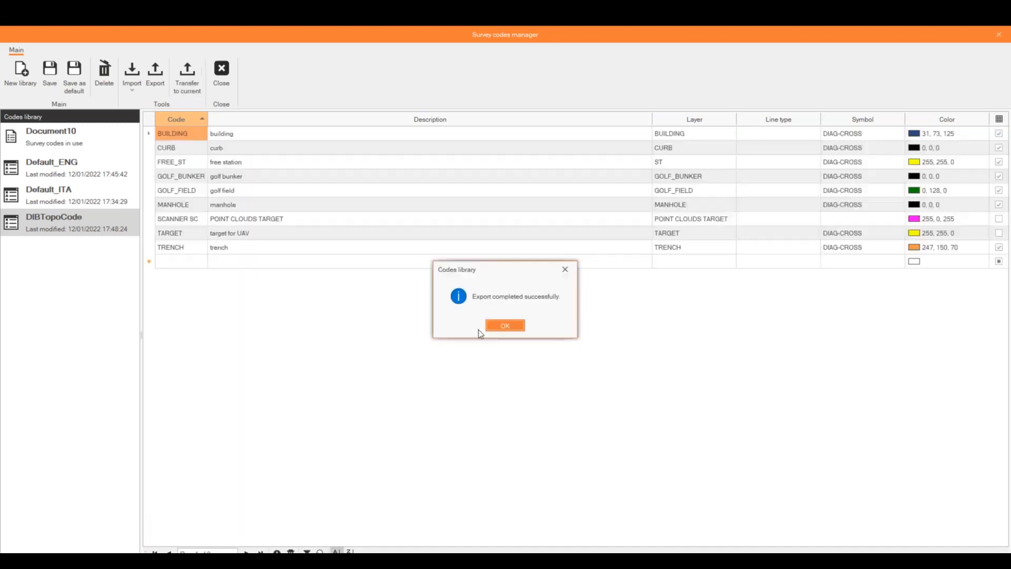
left_click(512, 327)
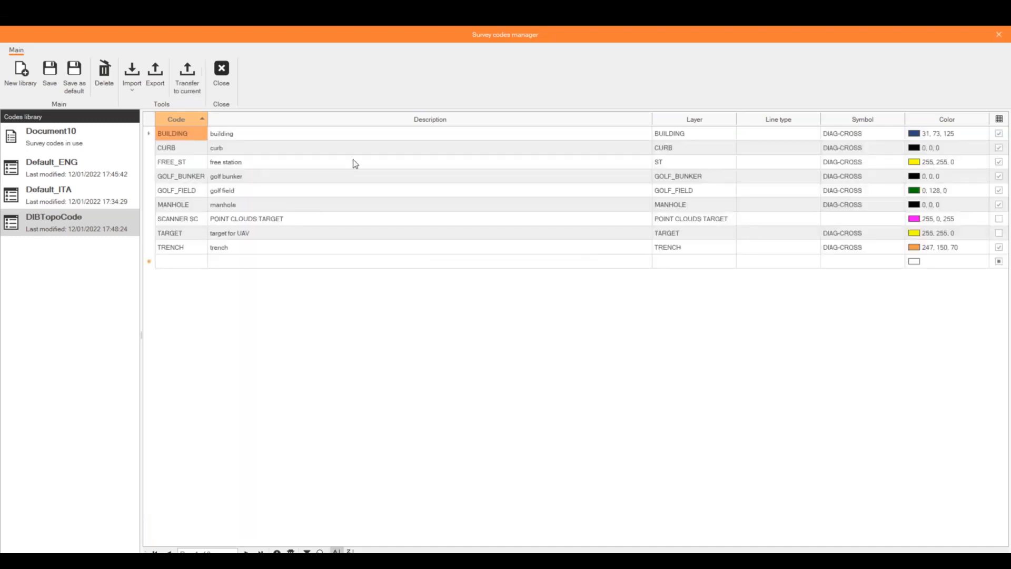
left_click(221, 69)
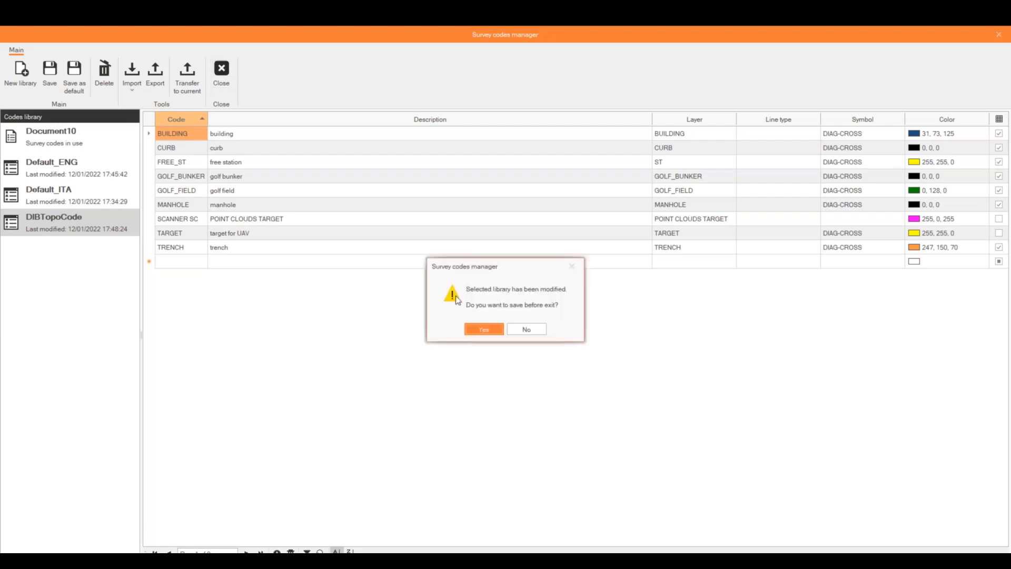
left_click(481, 331)
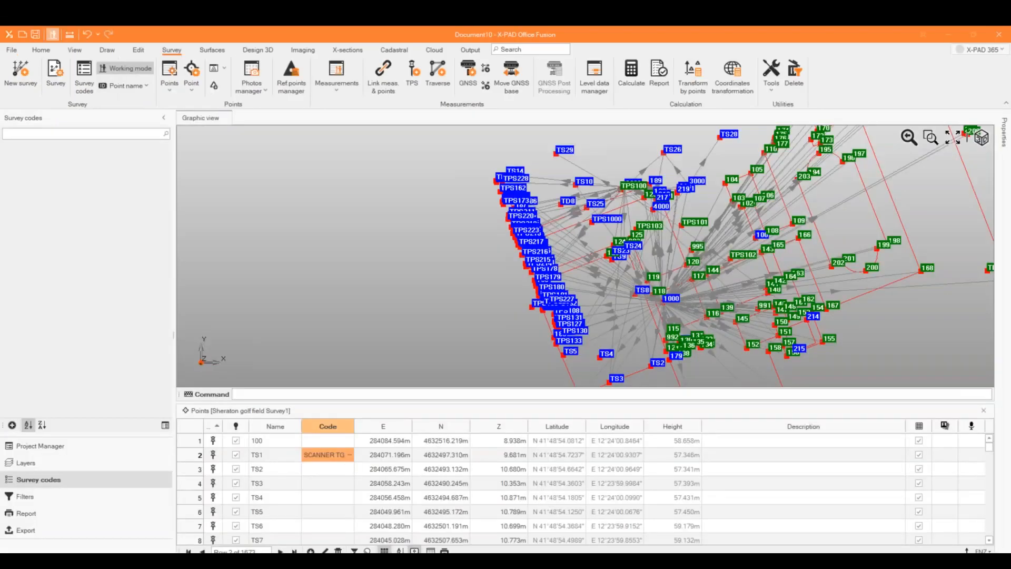
Step: Display the document's survey codes and change the code of point TS1 to SCANNER SC
left_click(52, 447)
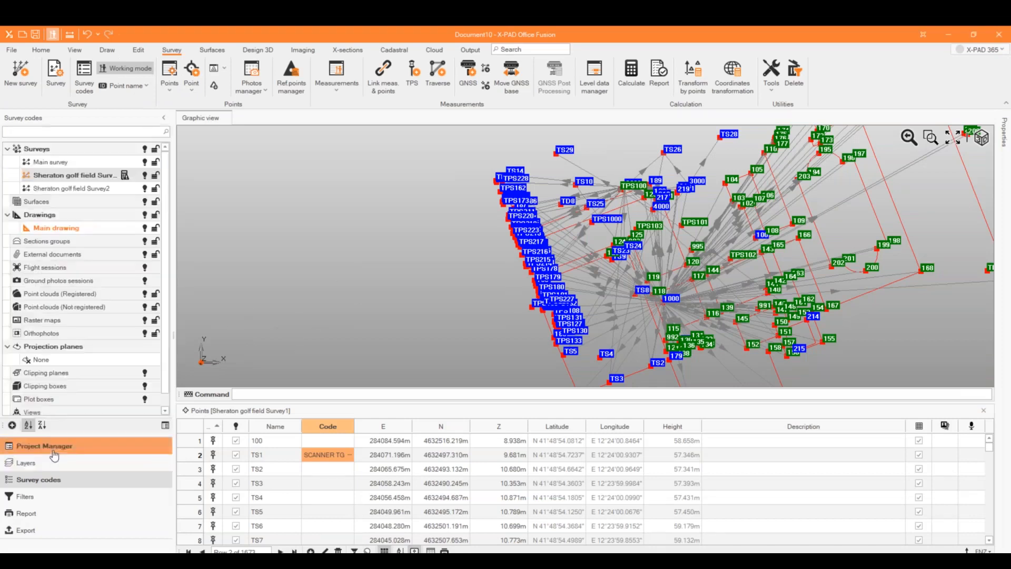
left_click(330, 456)
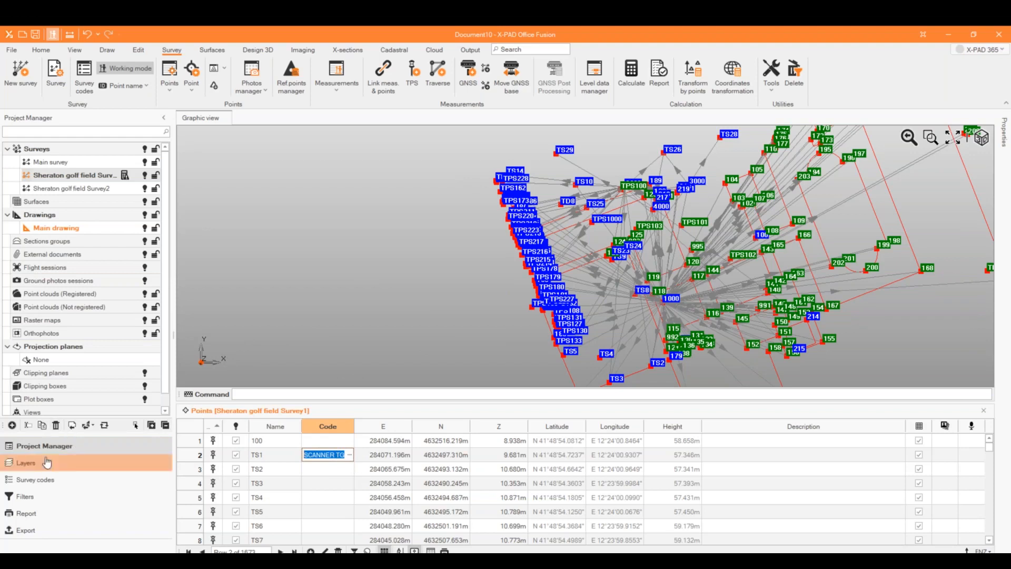
left_click(39, 480)
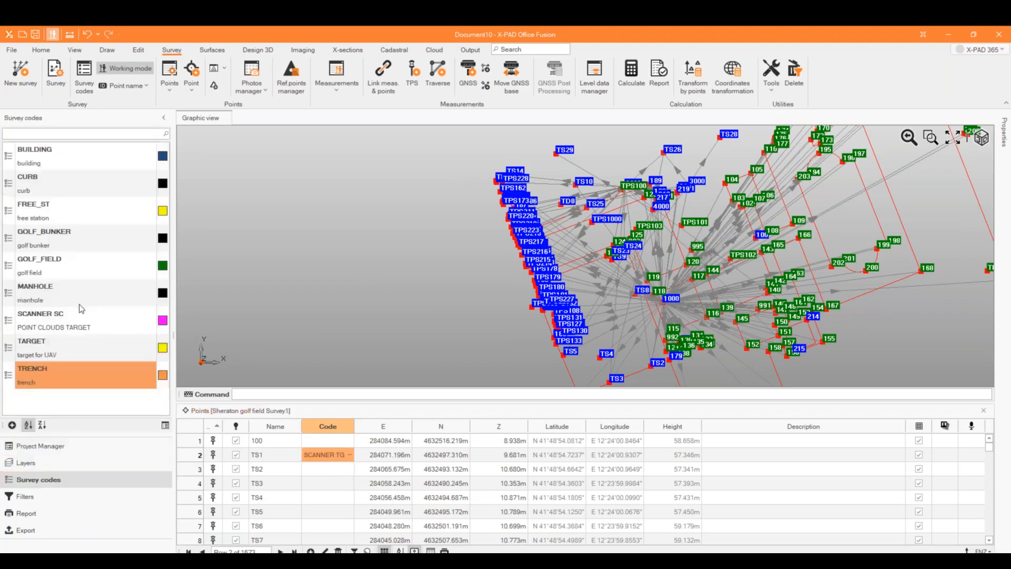
left_click(339, 458)
double_click(343, 455)
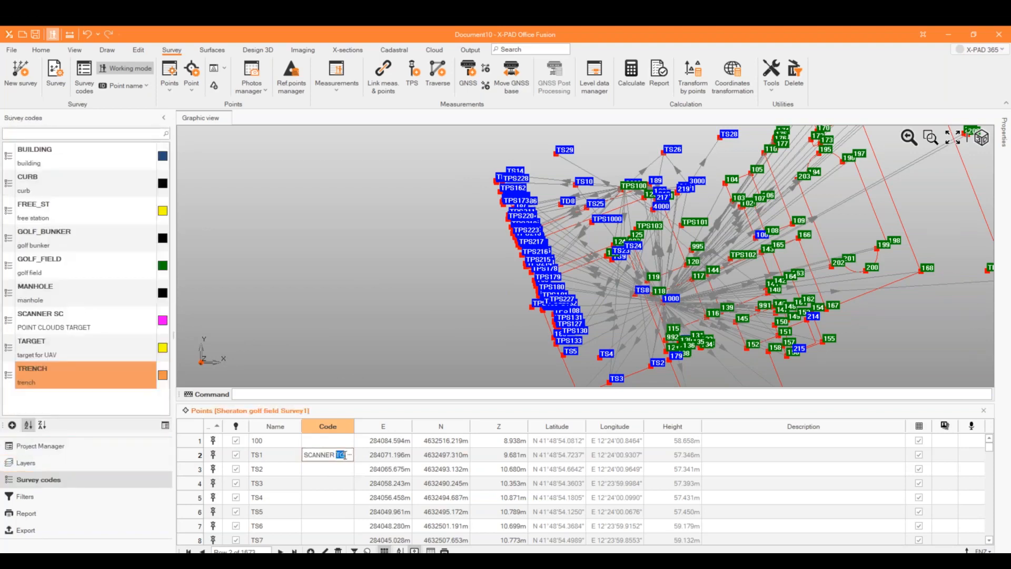
type("SC")
left_click(332, 477)
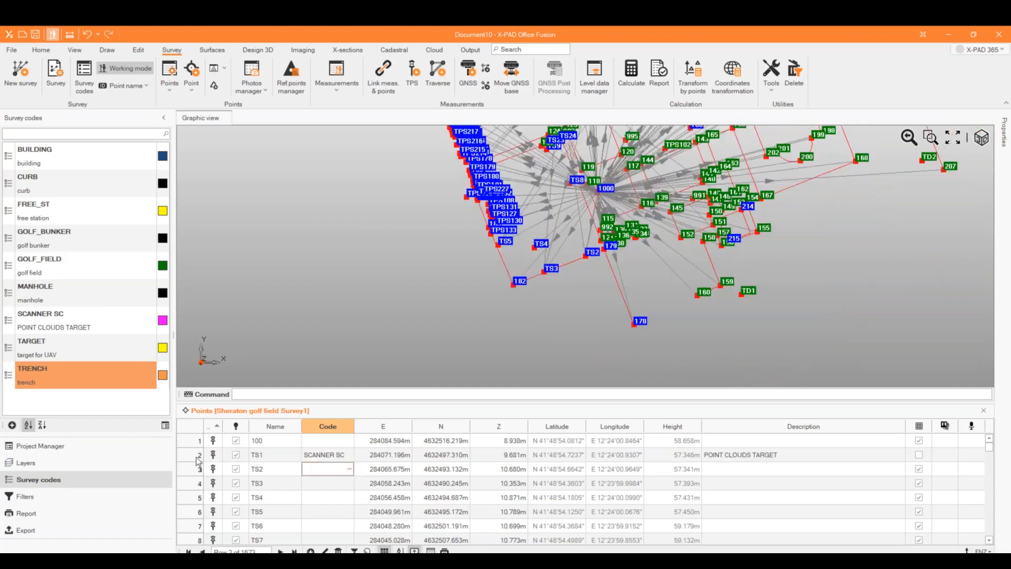
Step: Enlarge the points table and filter it to the points matching TS
left_click_drag(197, 460, 201, 511)
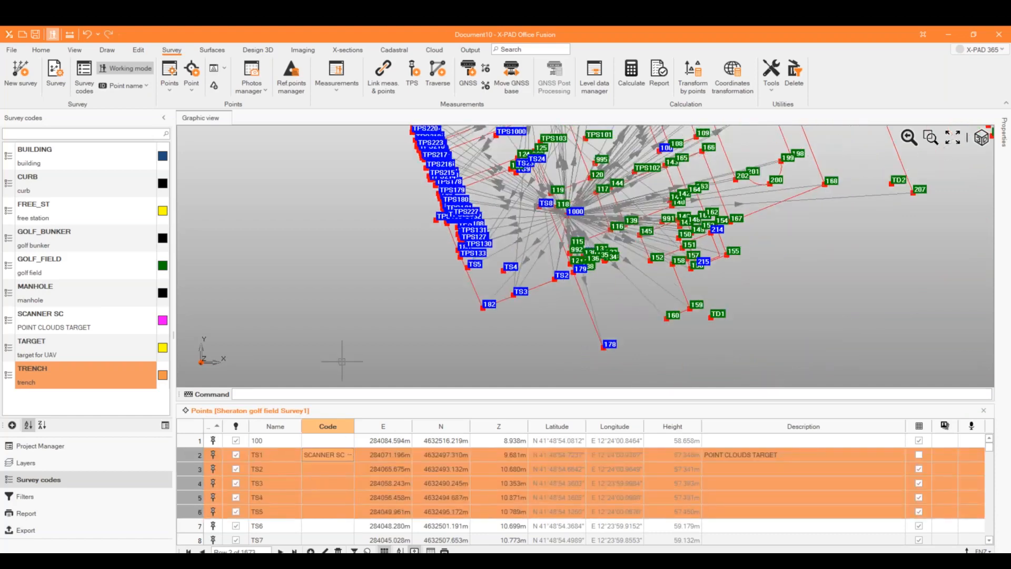
scroll(323, 456, "down", 3)
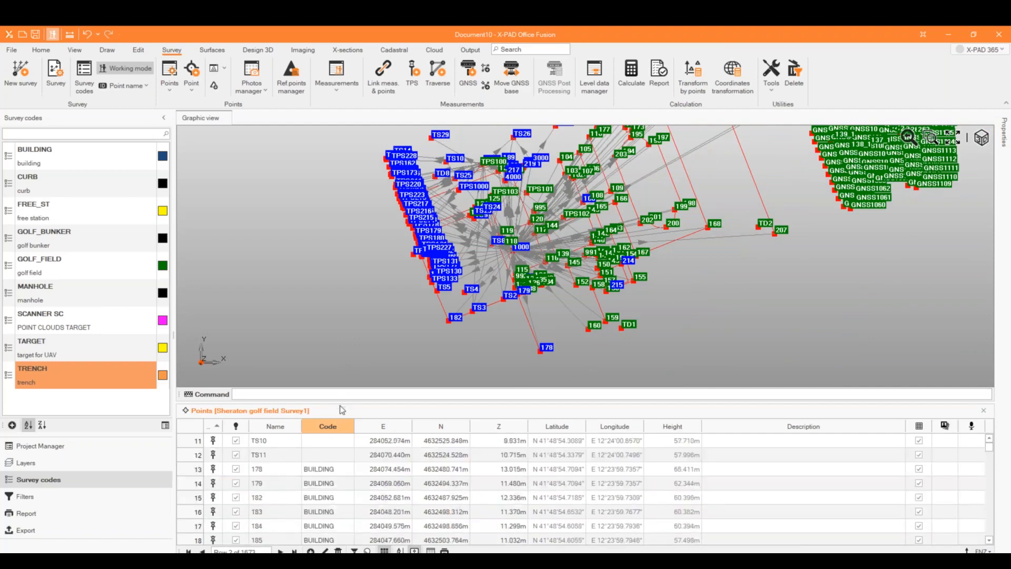
left_click_drag(342, 407, 317, 223)
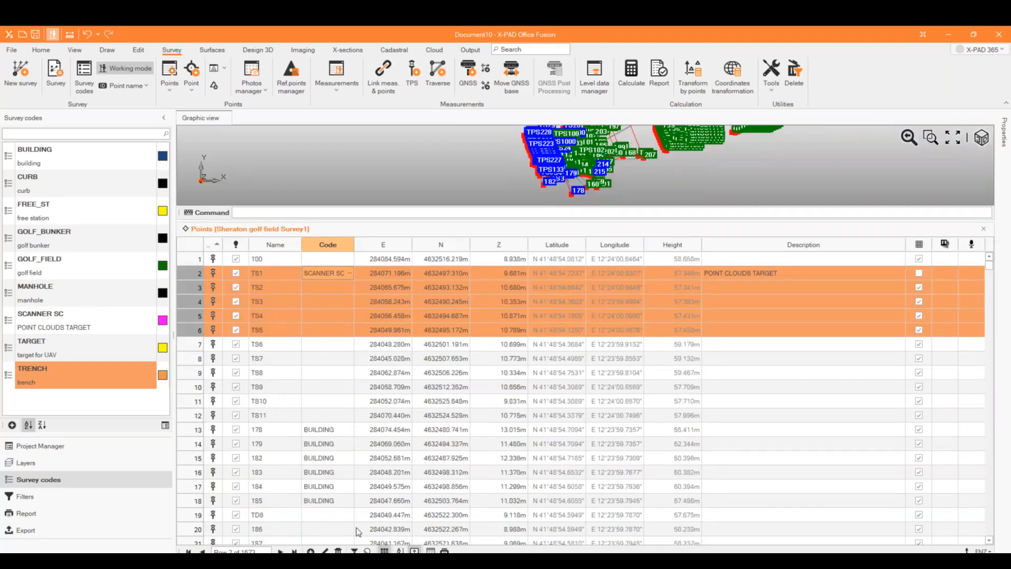
left_click(368, 551)
left_click(285, 249)
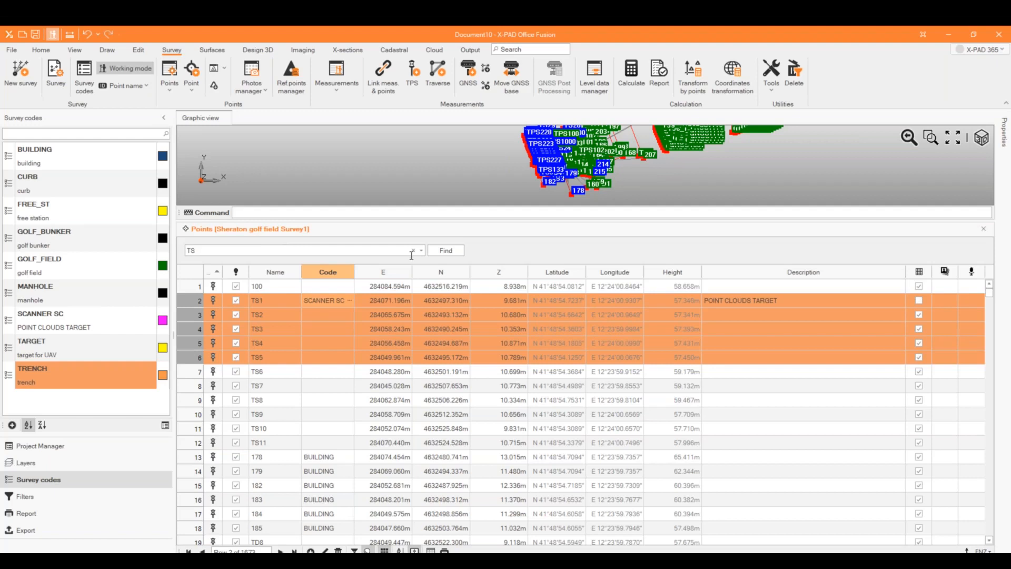
type("TS")
key("Return")
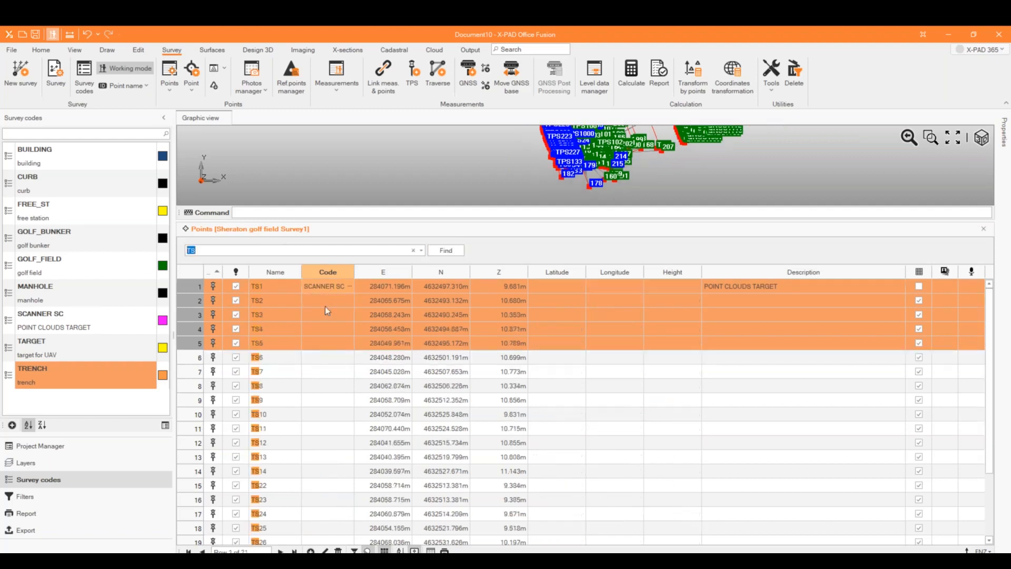
Step: Select the code cells of all the filtered TS points and replace their values with SCANNER SC in one edit
double_click(327, 286)
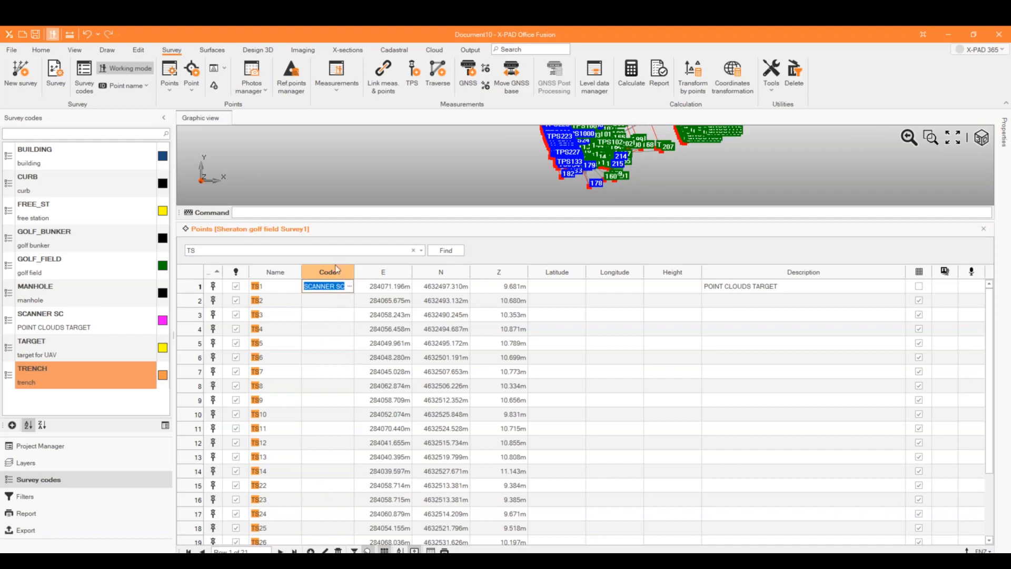
key("Escape")
left_click_drag(325, 288, 333, 541)
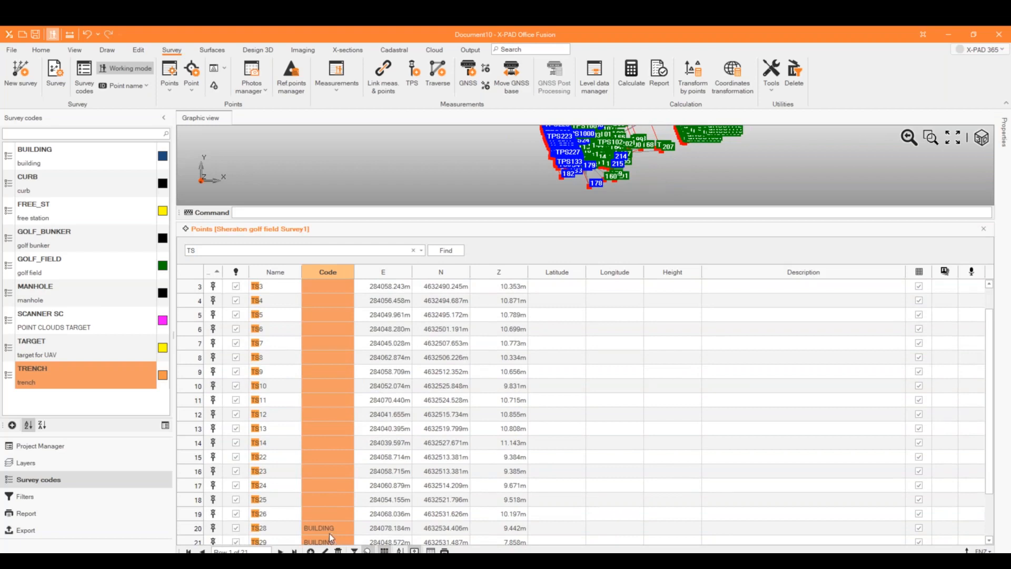
right_click(326, 372)
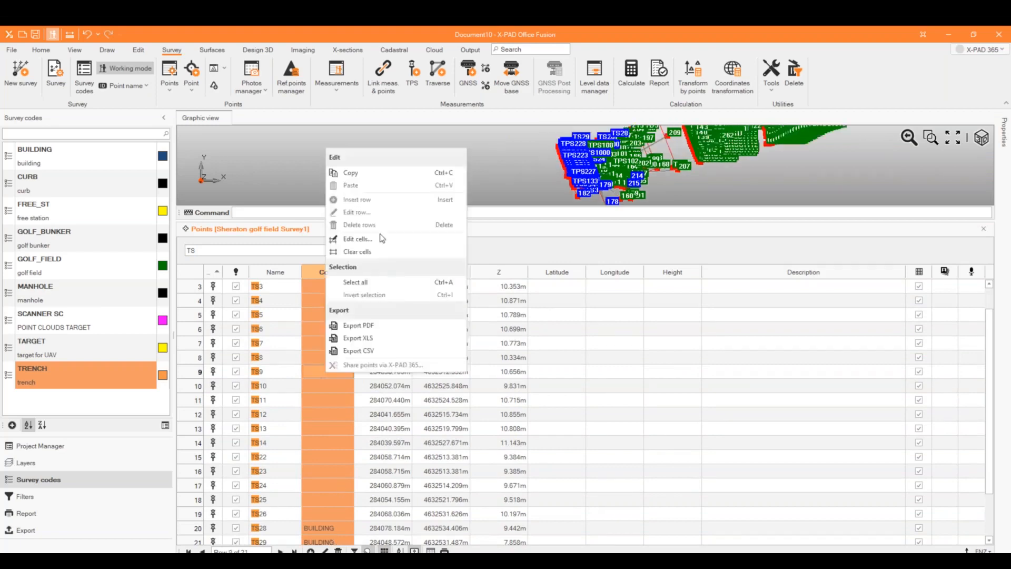
left_click(372, 235)
left_click(517, 286)
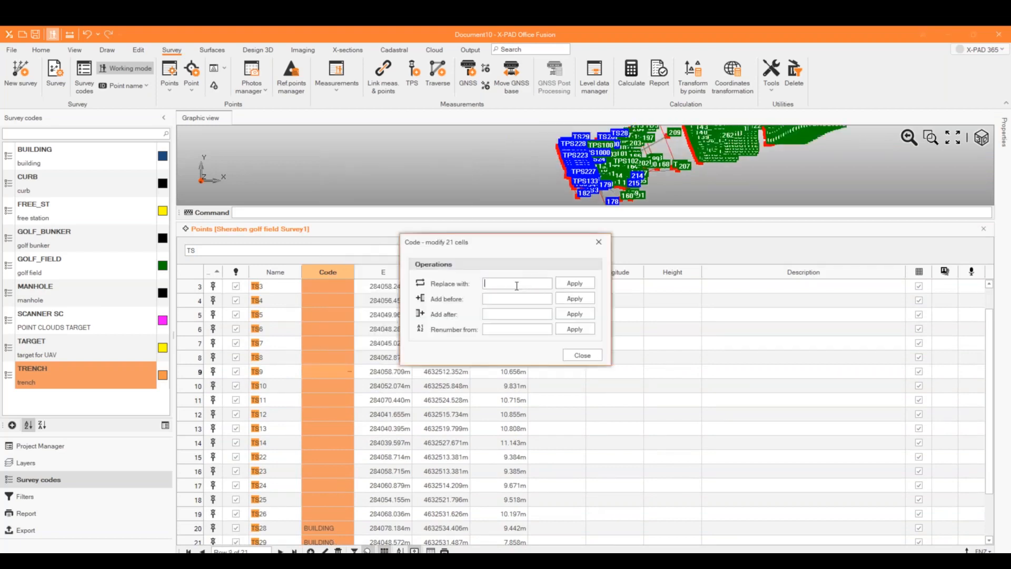
type("T")
type("SC")
type("ANNER SC")
left_click(575, 284)
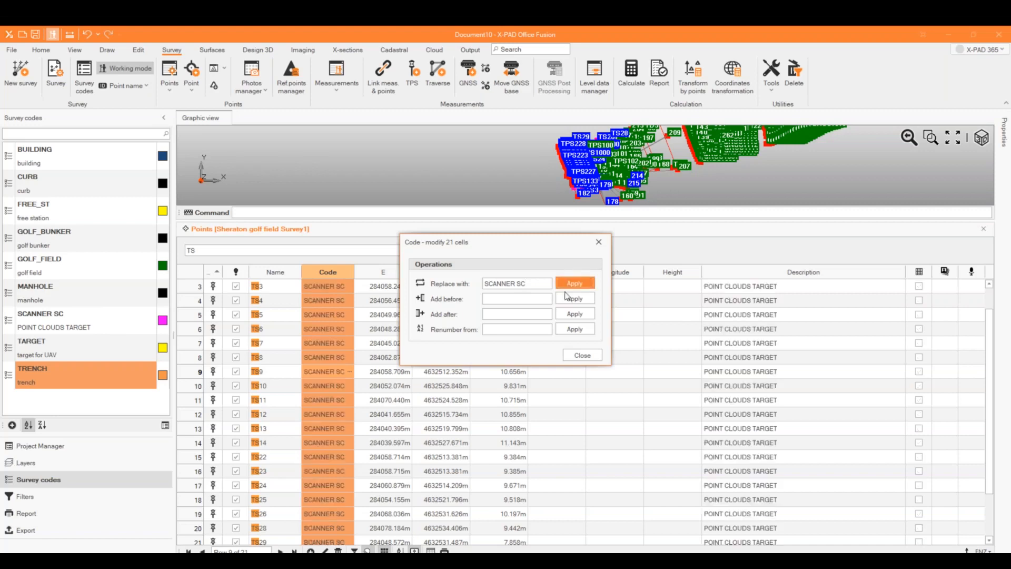
left_click(599, 241)
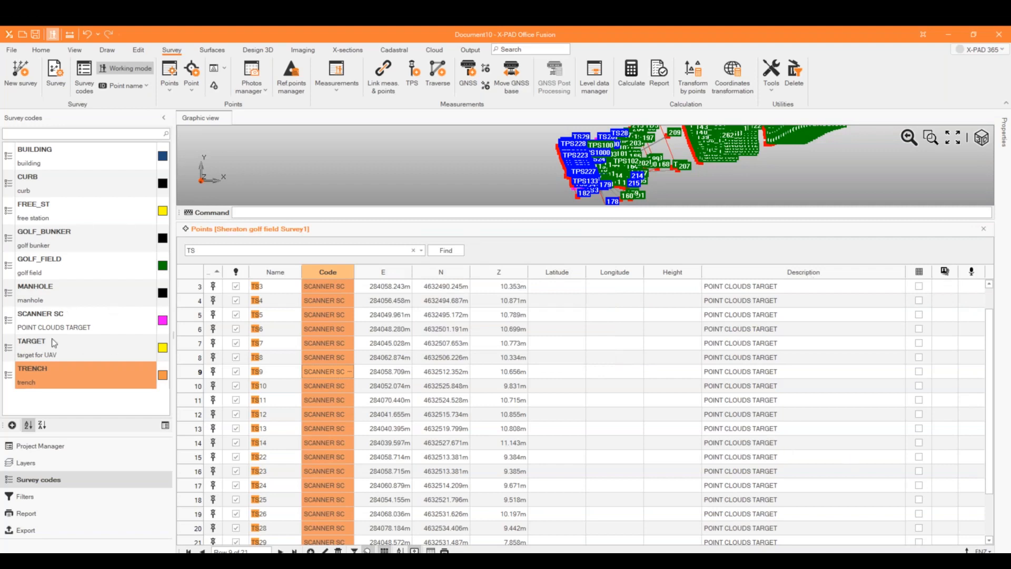
Step: Return to the project tree, close the points table and inspect the recoded TS points in the graphic view
left_click(62, 446)
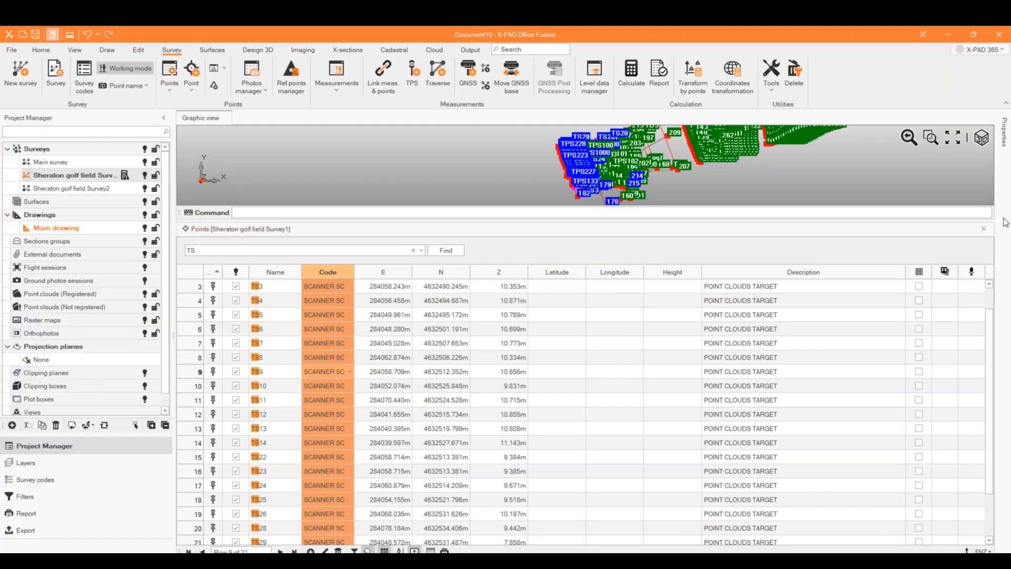
left_click(984, 229)
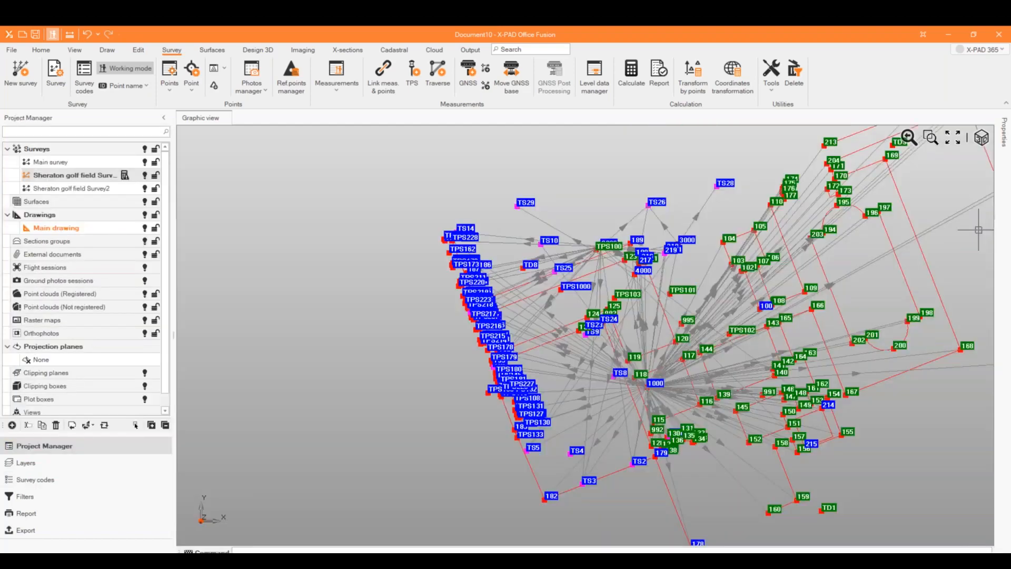
scroll(611, 305, "down", 4)
scroll(795, 268, "up", 3)
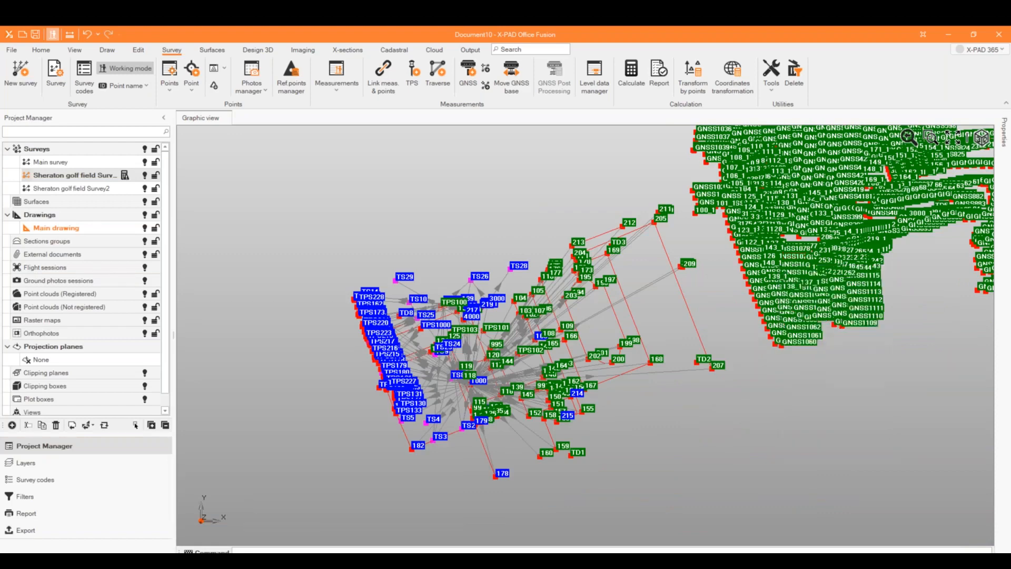
Step: Calculate the Sheraton golf field Survey2 survey with TPS measurements excluded and save the calculation results
scroll(681, 305, "up", 2)
scroll(597, 348, "down", 1)
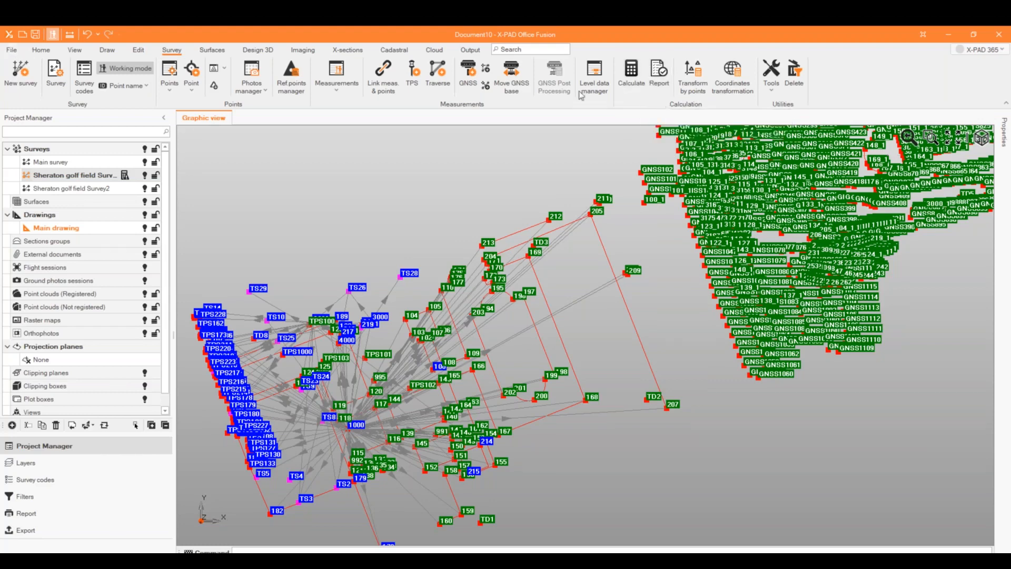
left_click(69, 188)
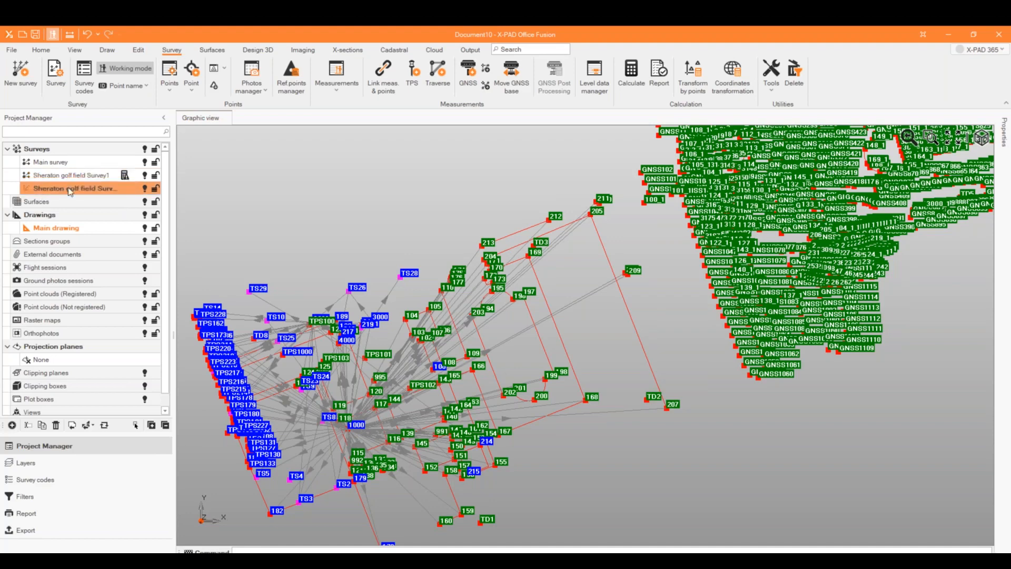
left_click(632, 74)
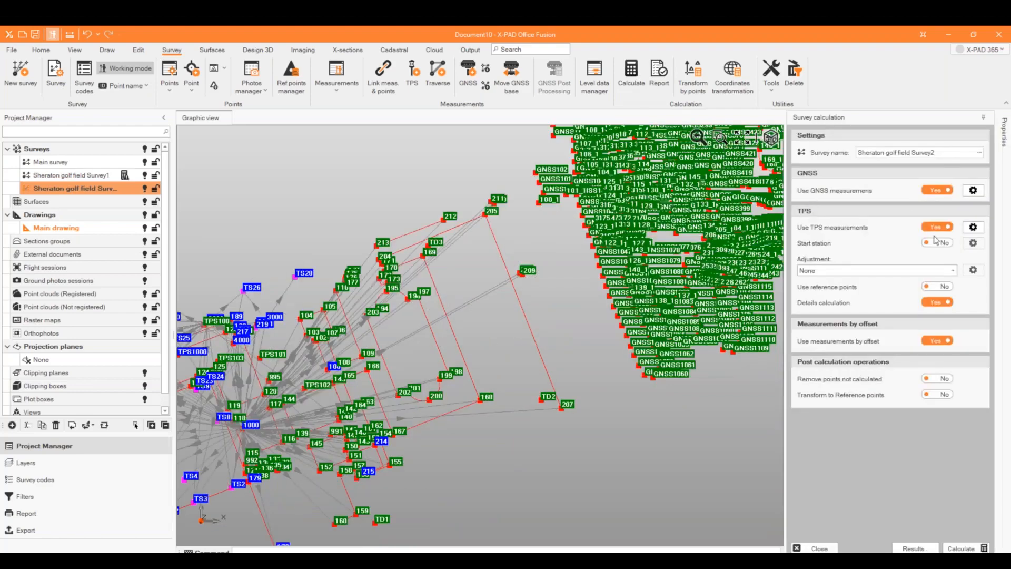
left_click(936, 227)
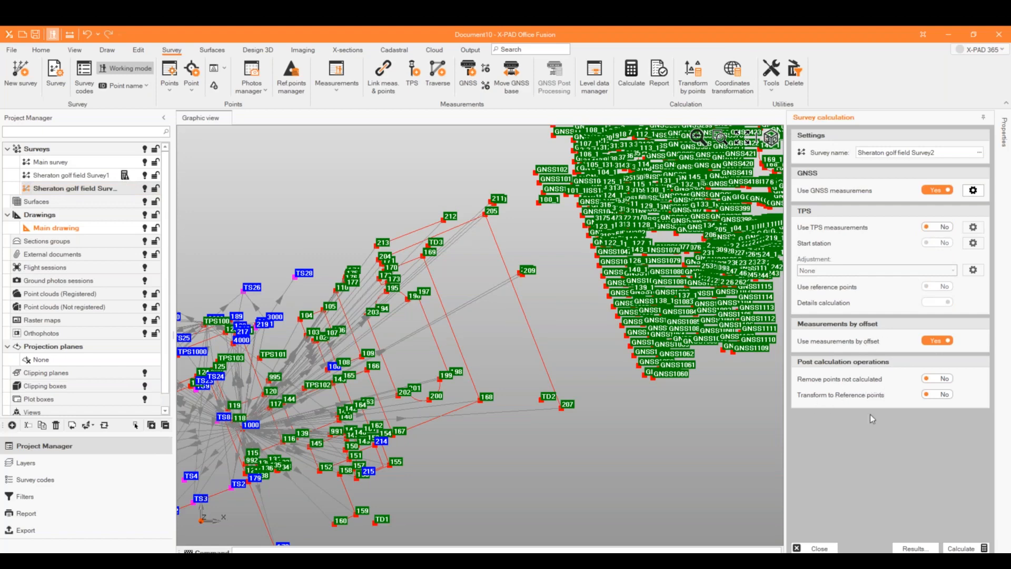
left_click(953, 549)
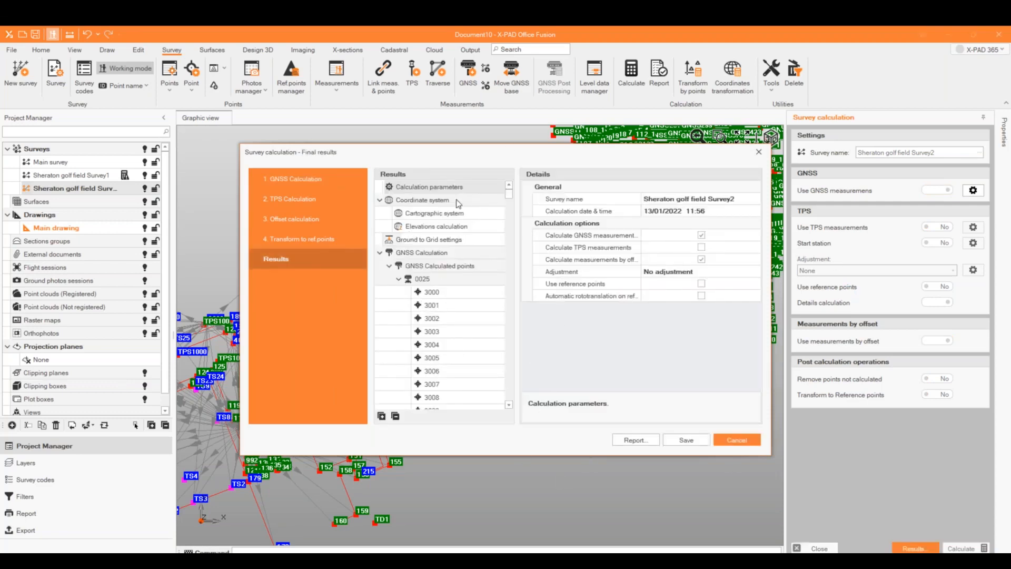
left_click(686, 440)
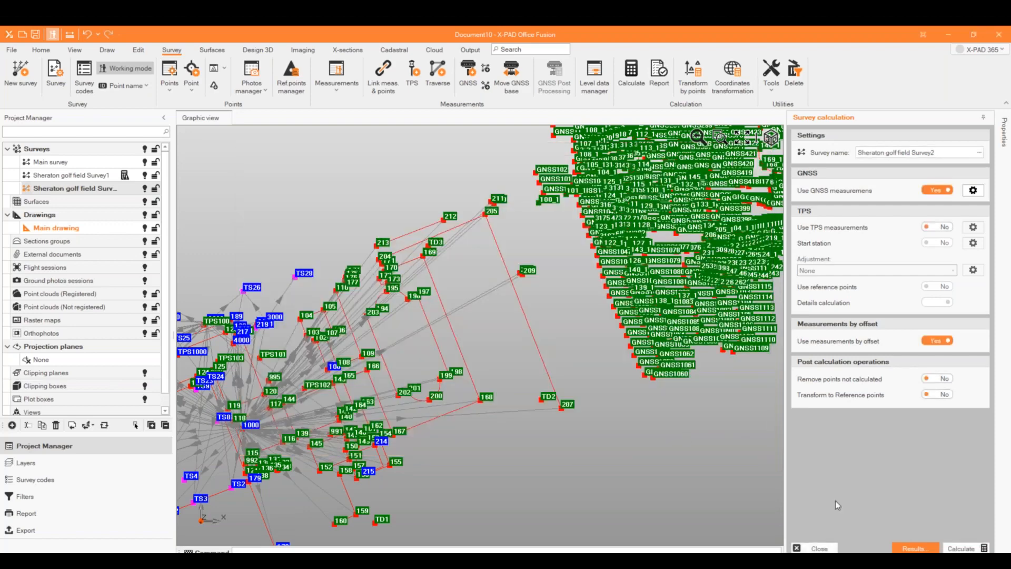
left_click(828, 549)
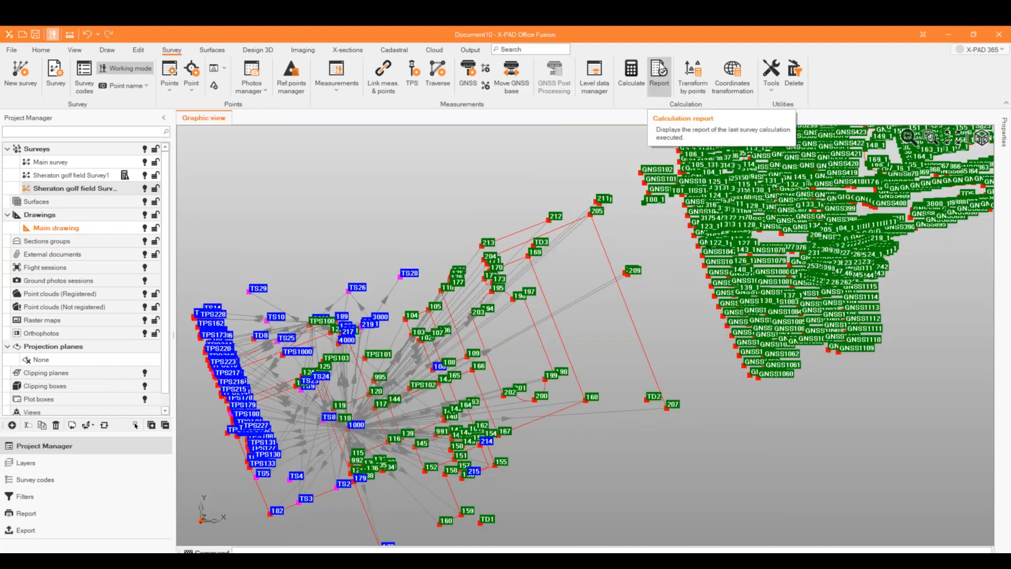
Step: Generate the last calculation's report with the Survey calculation template and examine its coordinate system and GNSS measurement pages
left_click(659, 77)
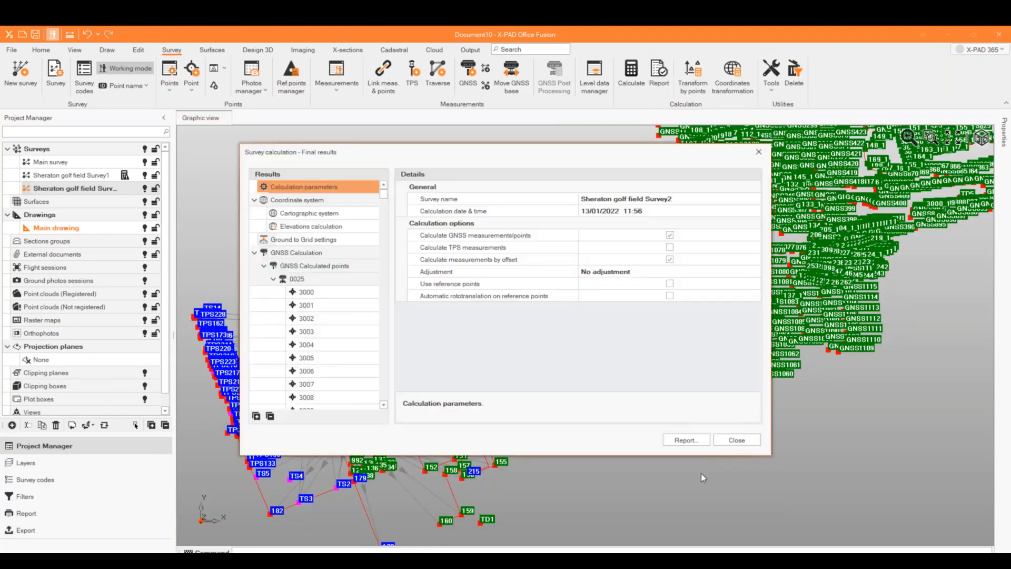
left_click(676, 441)
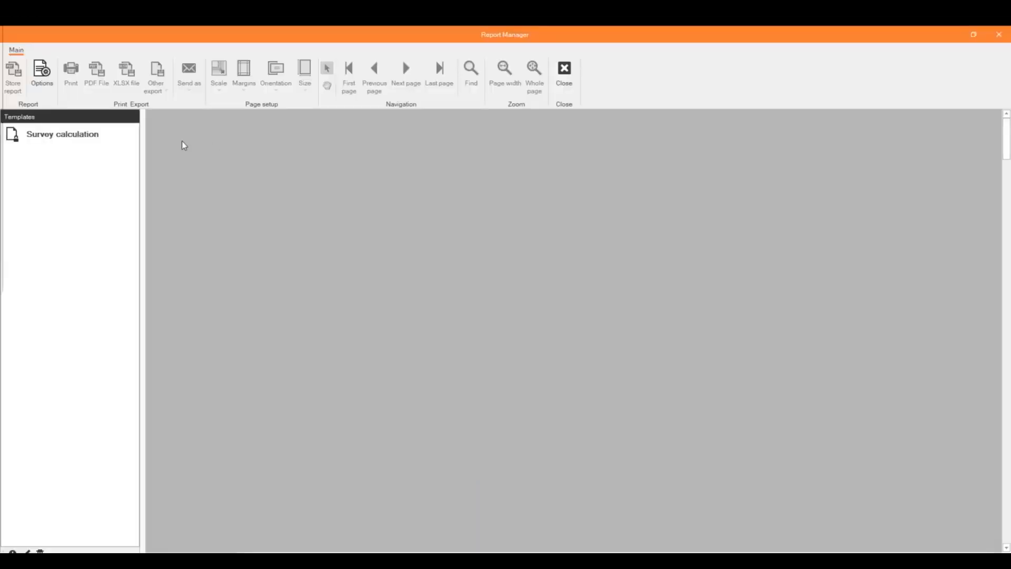
left_click(103, 136)
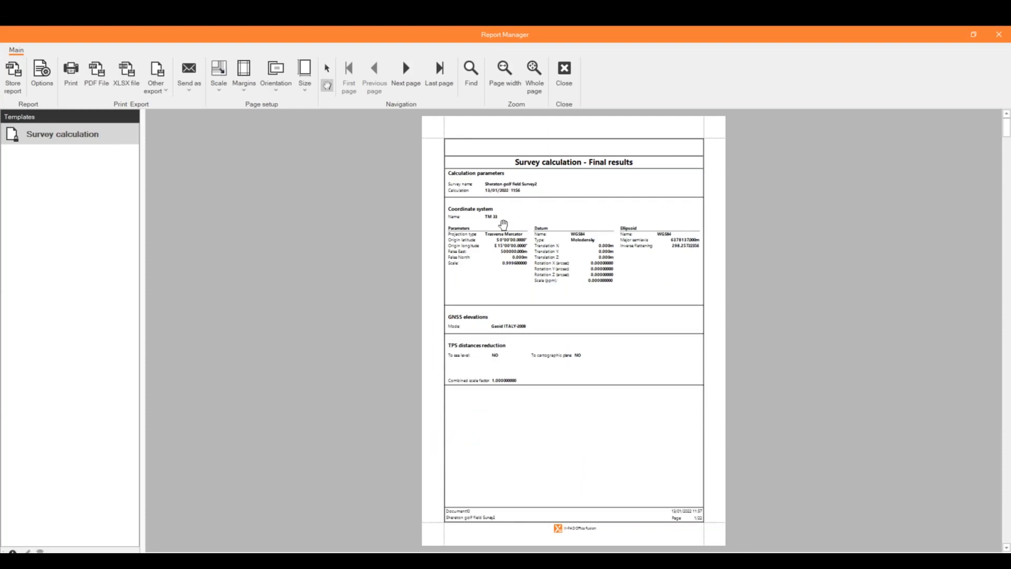
left_click(671, 243)
scroll(592, 298, "down", 10)
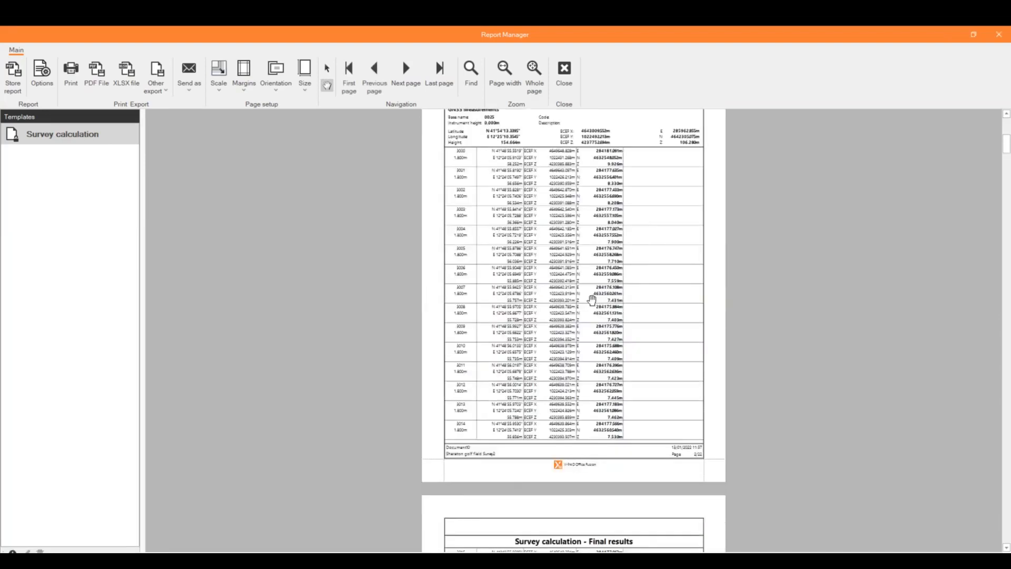
scroll(592, 298, "down", 7)
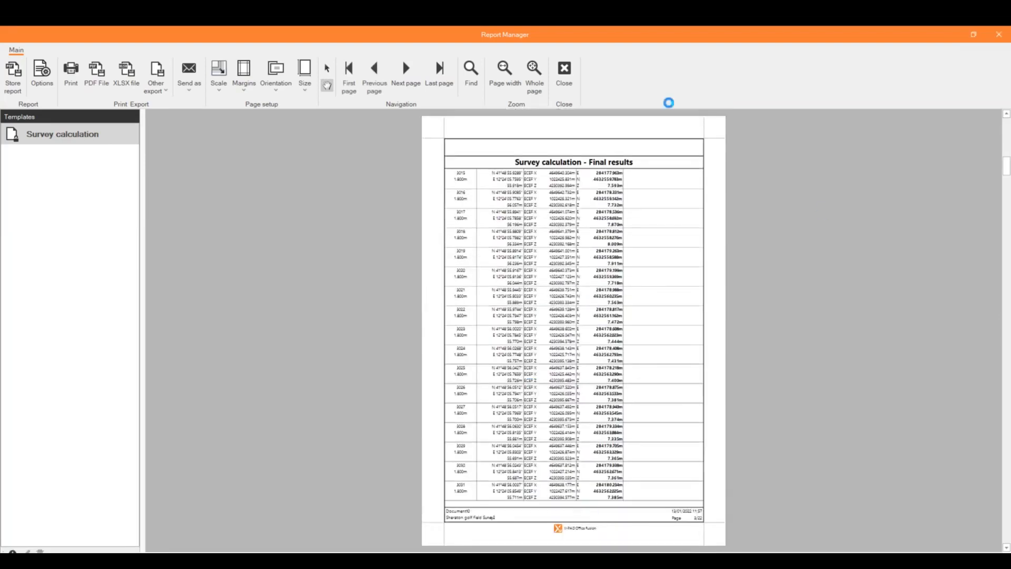
scroll(737, 291, "down", 3)
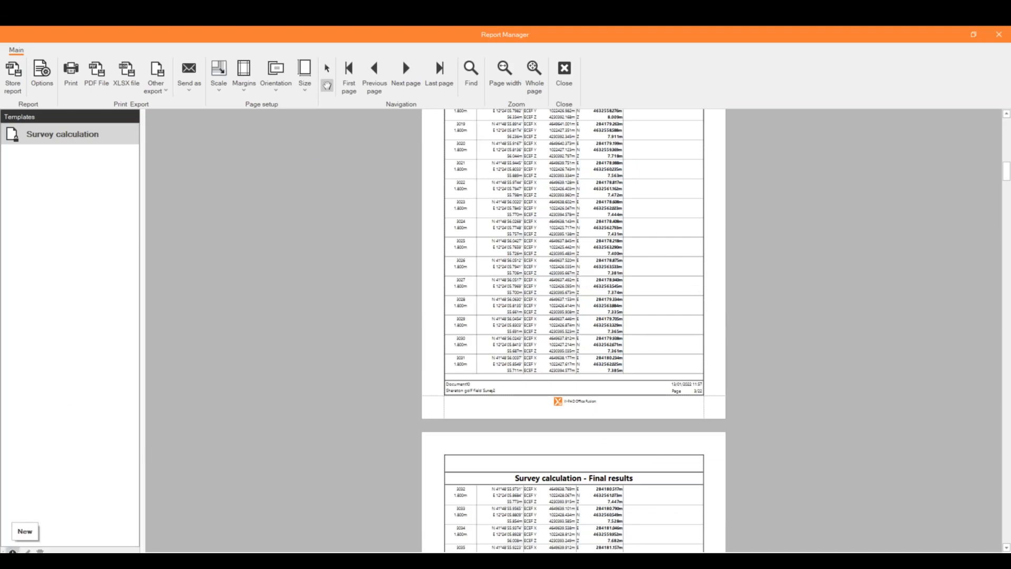
Step: Create a report template named new report and open it in the report designer
left_click(11, 551)
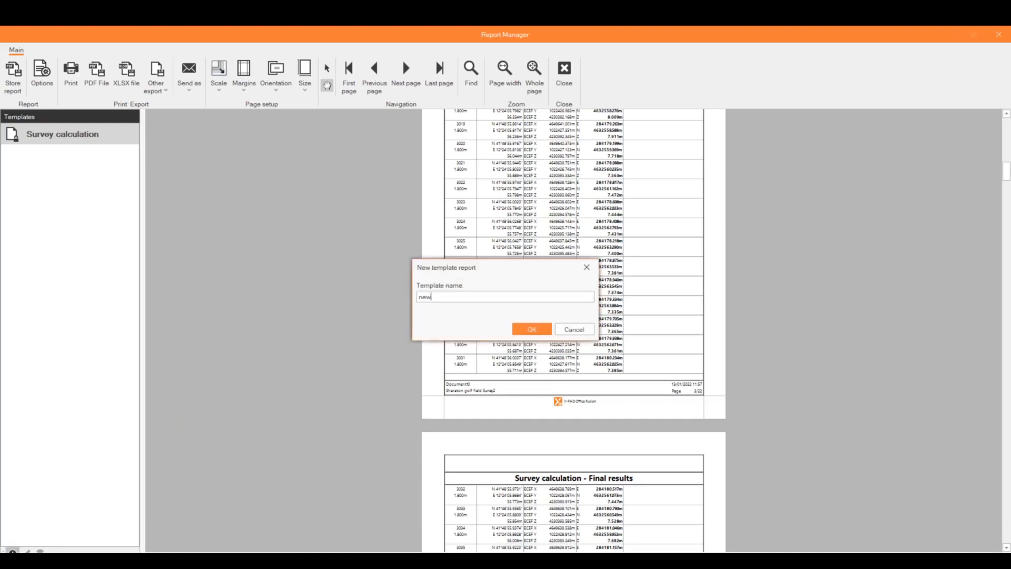
type("new report")
key("Return")
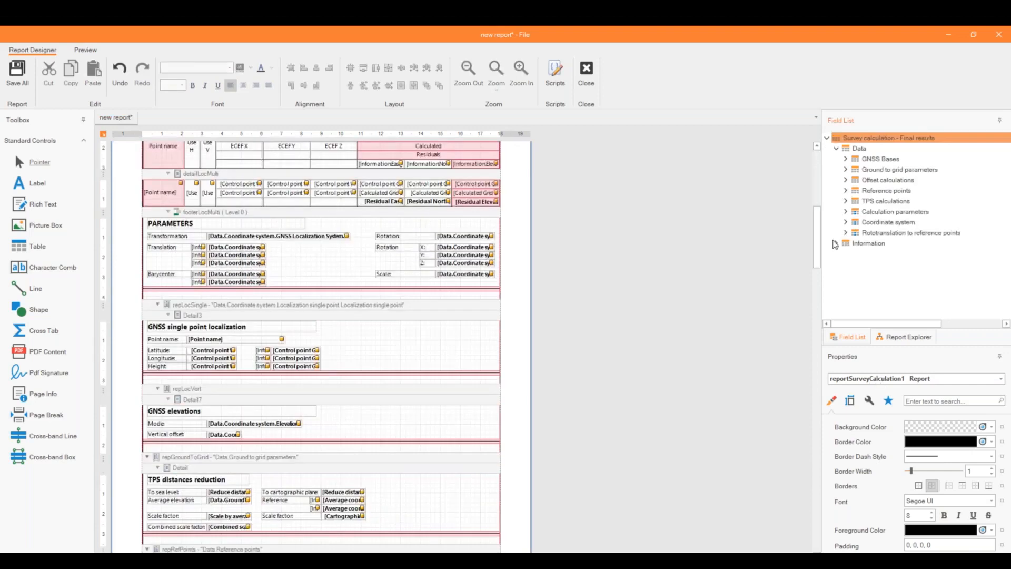
Step: Review the template's Information fields and band layout, save it, and close the report and calculation results
left_click(837, 243)
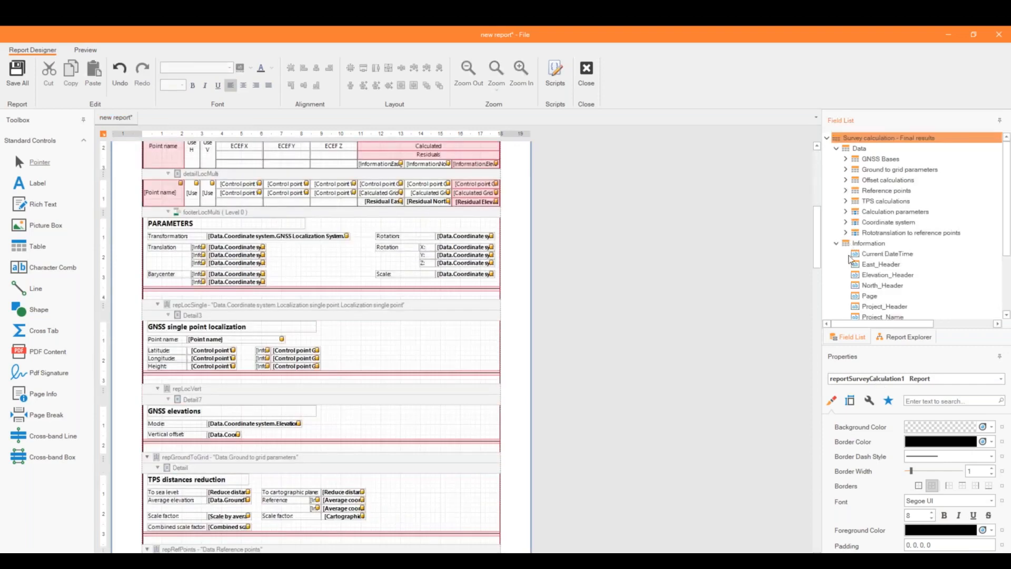
scroll(754, 311, "down", 2)
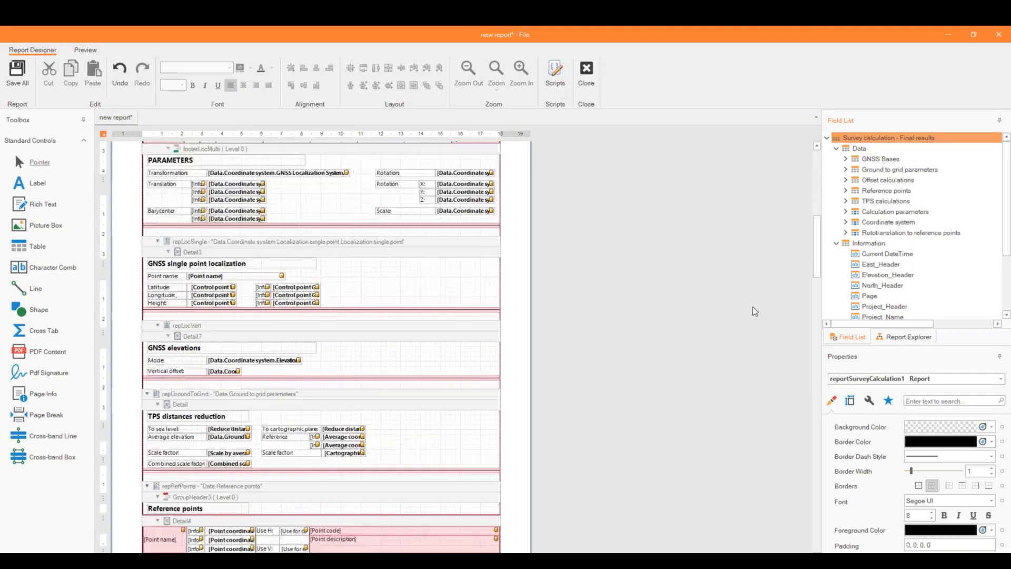
scroll(754, 311, "up", 10)
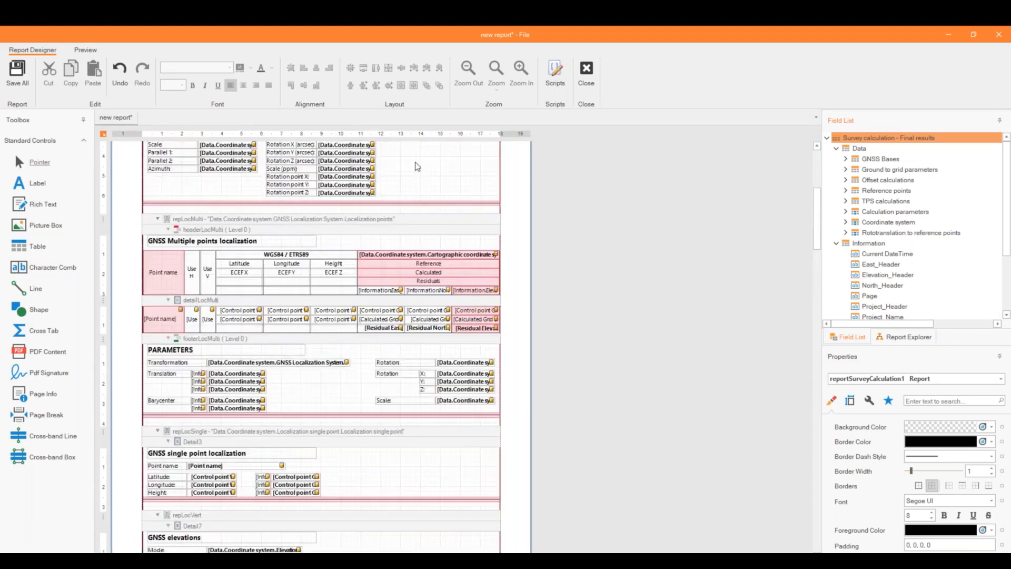
scroll(403, 190, "up", 3)
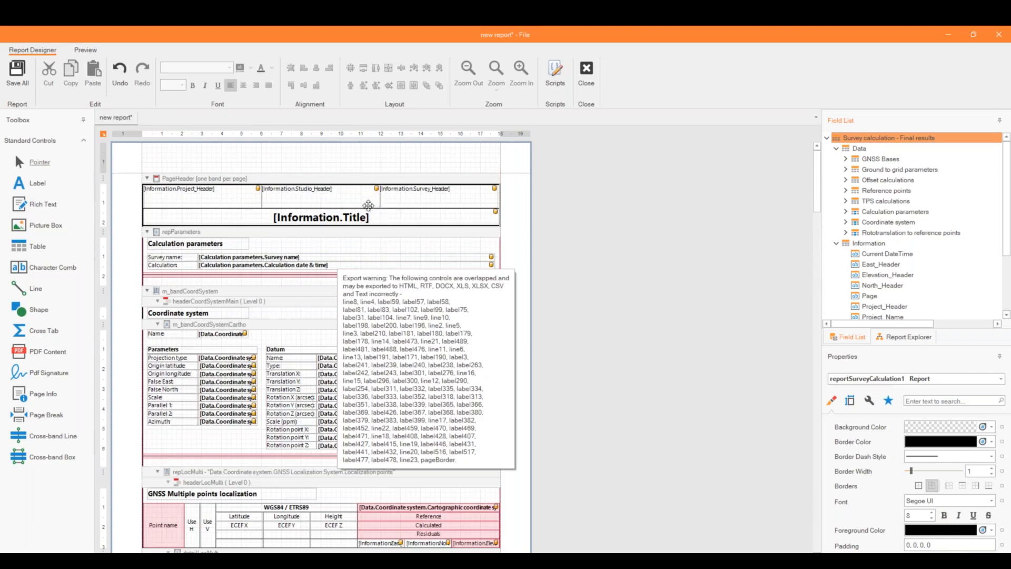
scroll(325, 353, "down", 6)
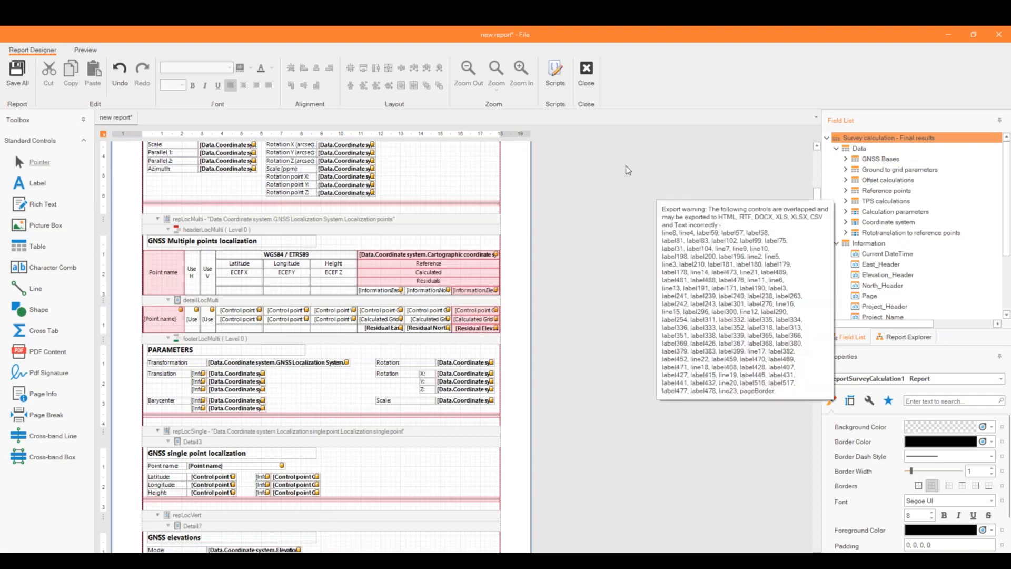
left_click(586, 74)
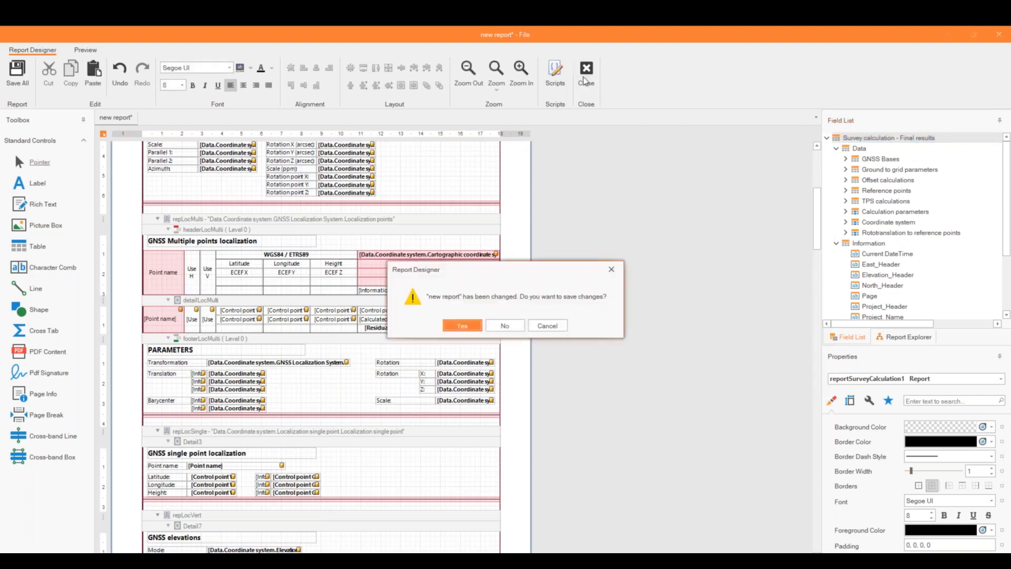
left_click(474, 326)
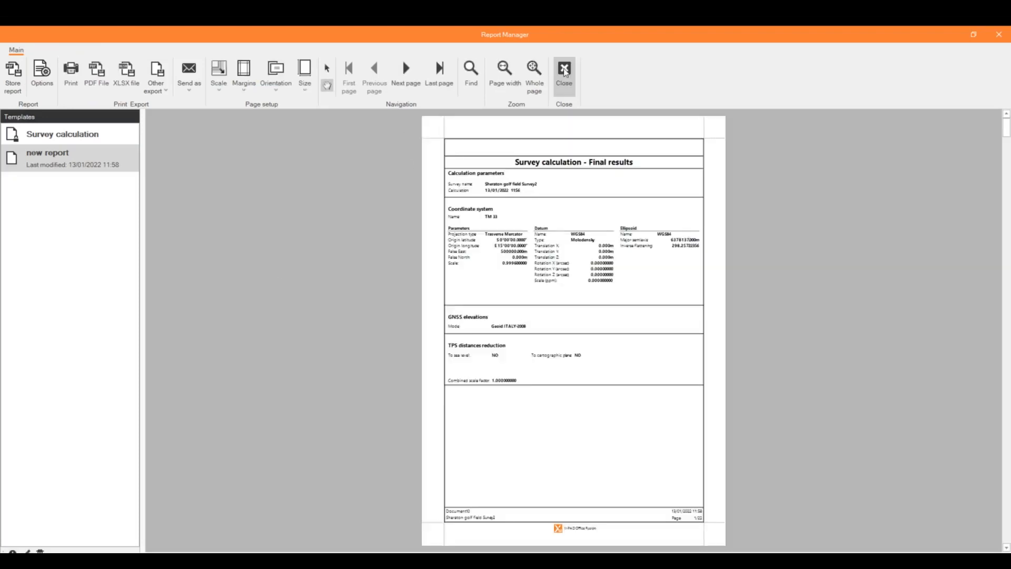
left_click(567, 74)
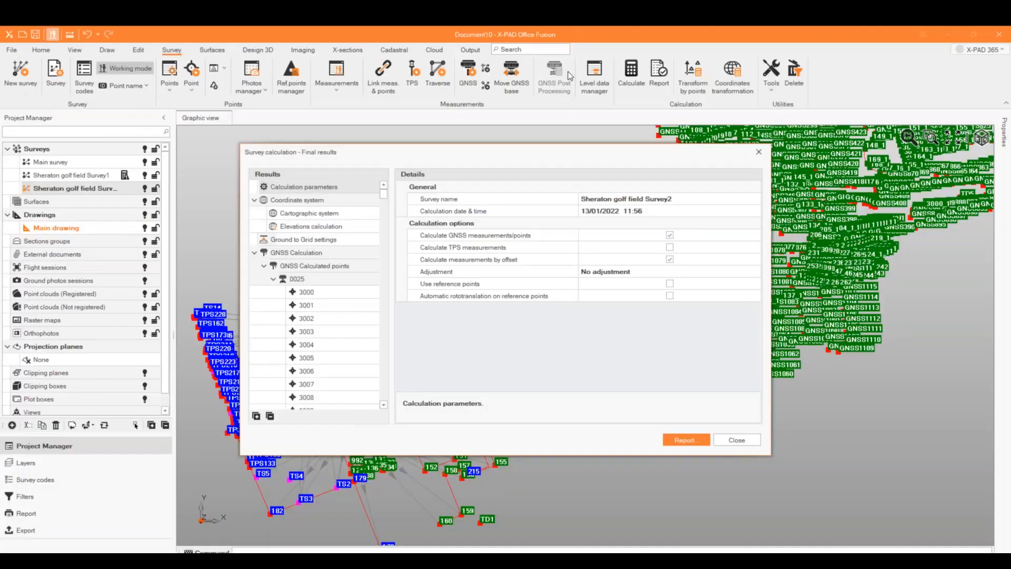
left_click(738, 440)
Step: In the project's header settings, load Company Headers.docx from E:\Geomax\10_Geomax Academy as the company header
left_click(41, 50)
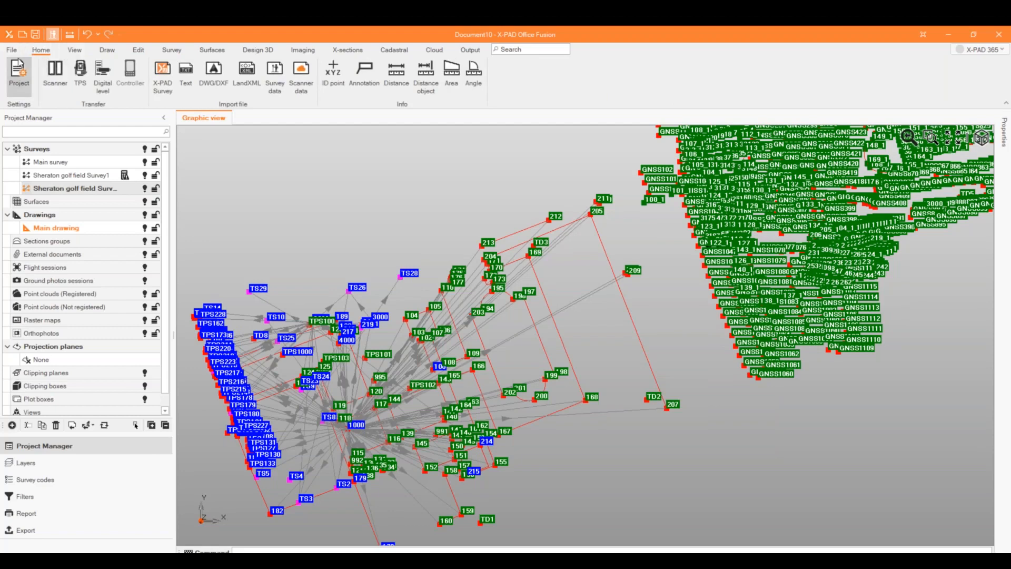
left_click(16, 75)
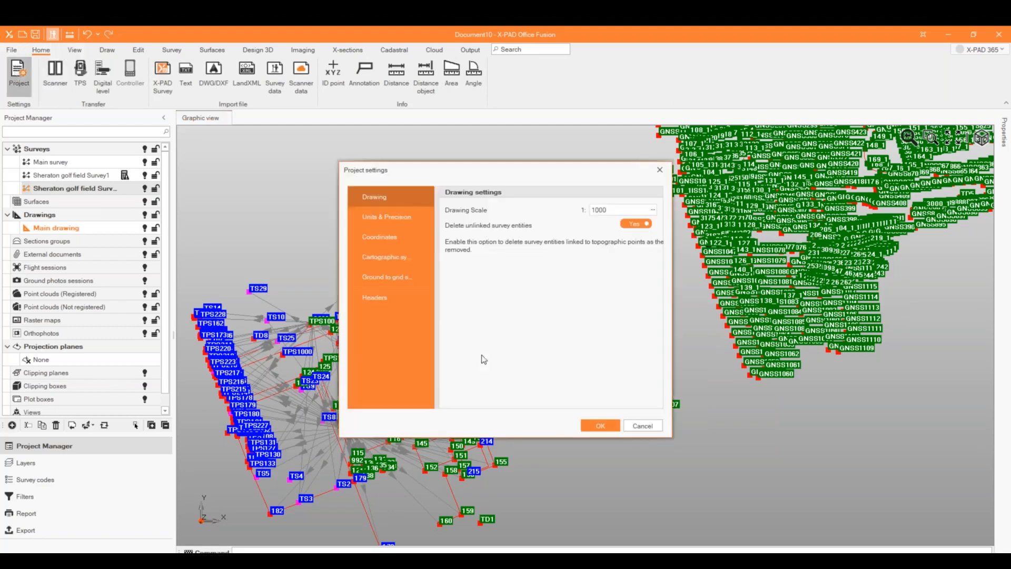
left_click(388, 297)
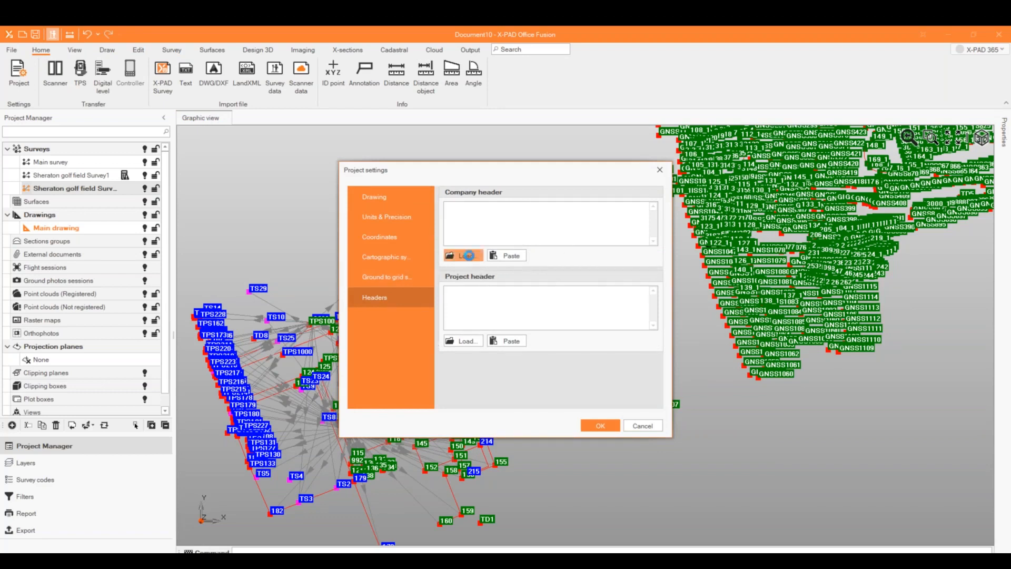
left_click(469, 255)
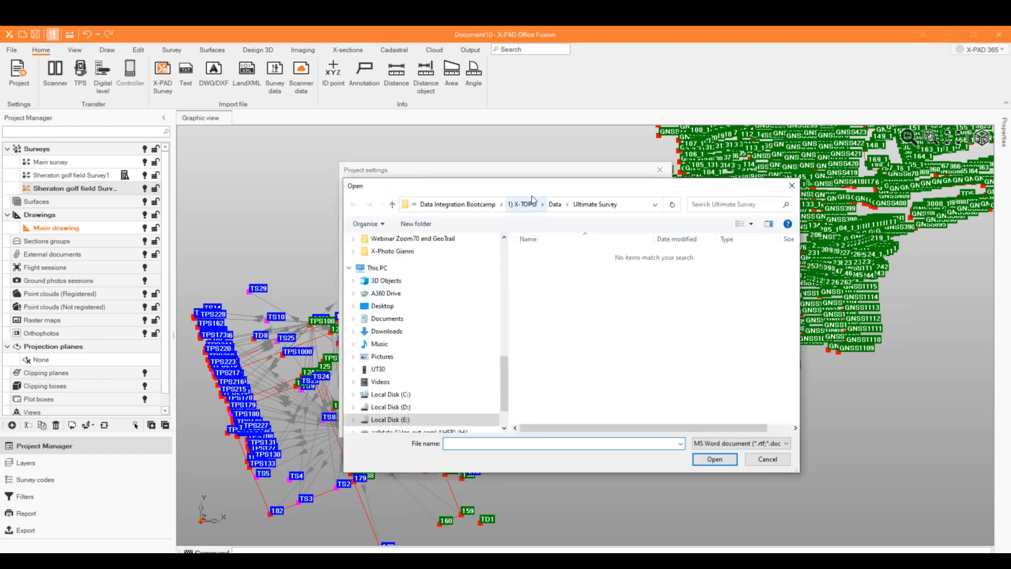
left_click_drag(533, 190, 535, 213)
scroll(410, 400, "down", 2)
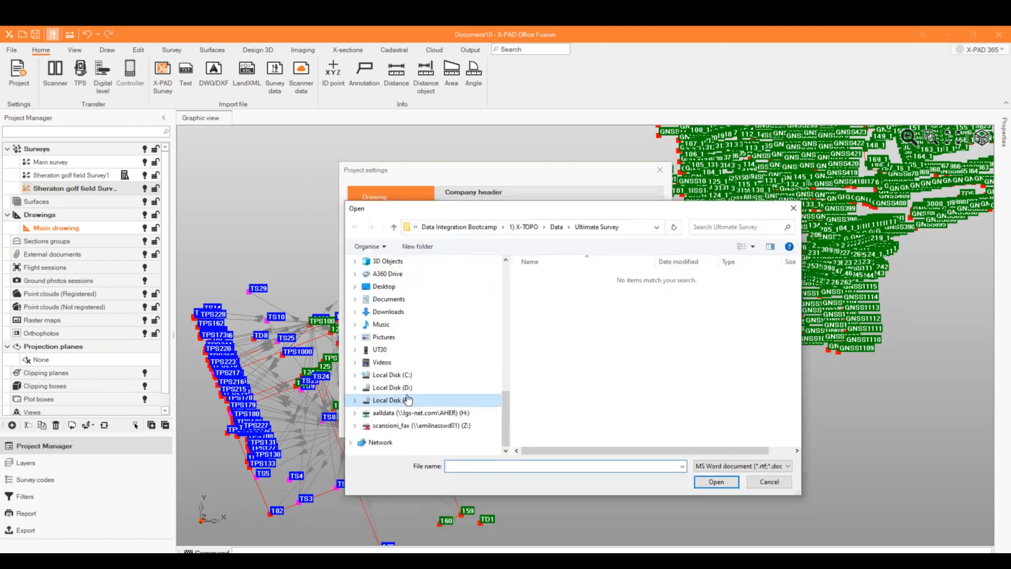
left_click(409, 401)
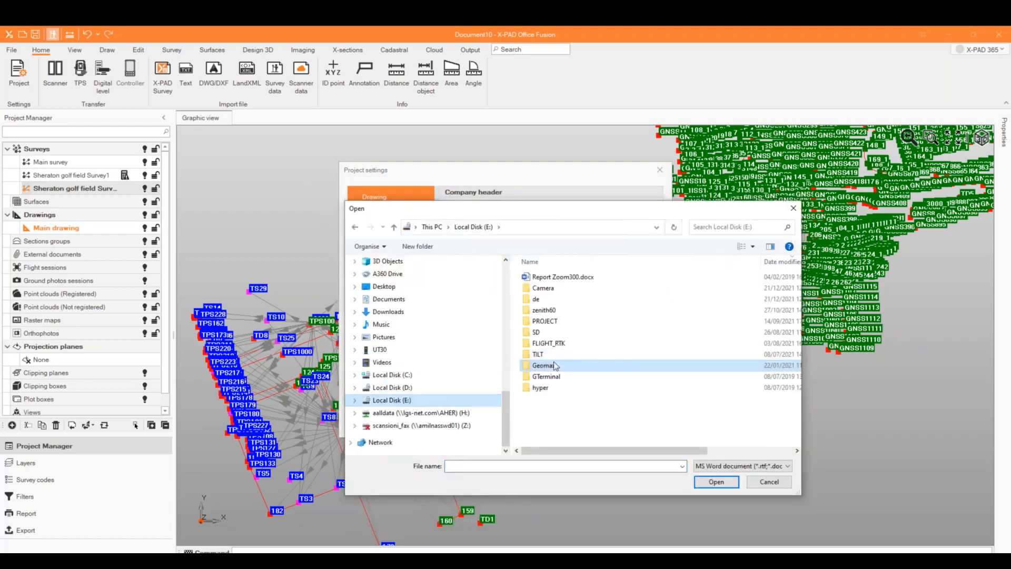
double_click(555, 366)
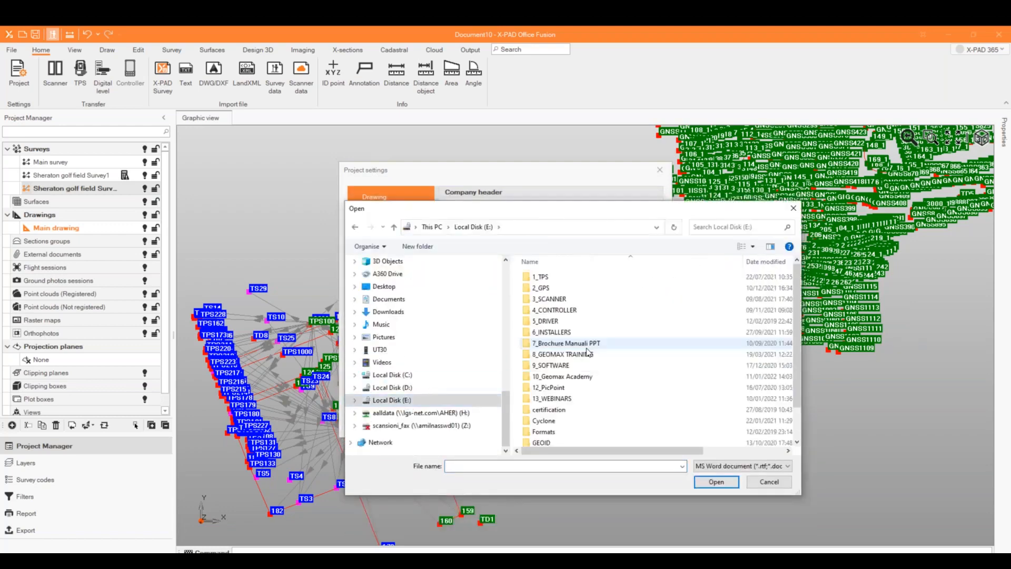
left_click(592, 377)
key("Return")
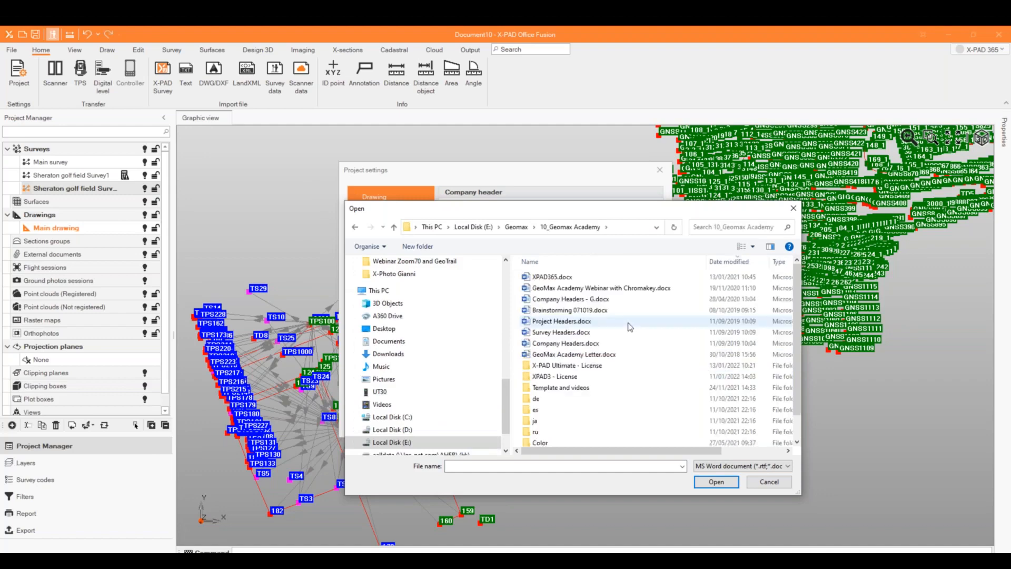
left_click(583, 346)
left_click(707, 482)
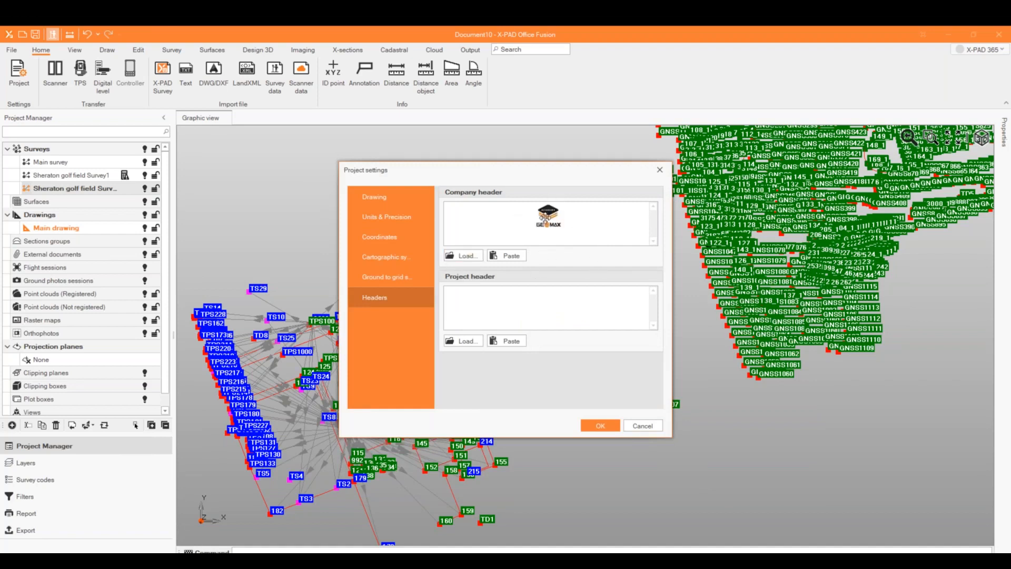
Step: Load Project Headers.docx from the 10_Geomax Academy folder as the project header
left_click(463, 342)
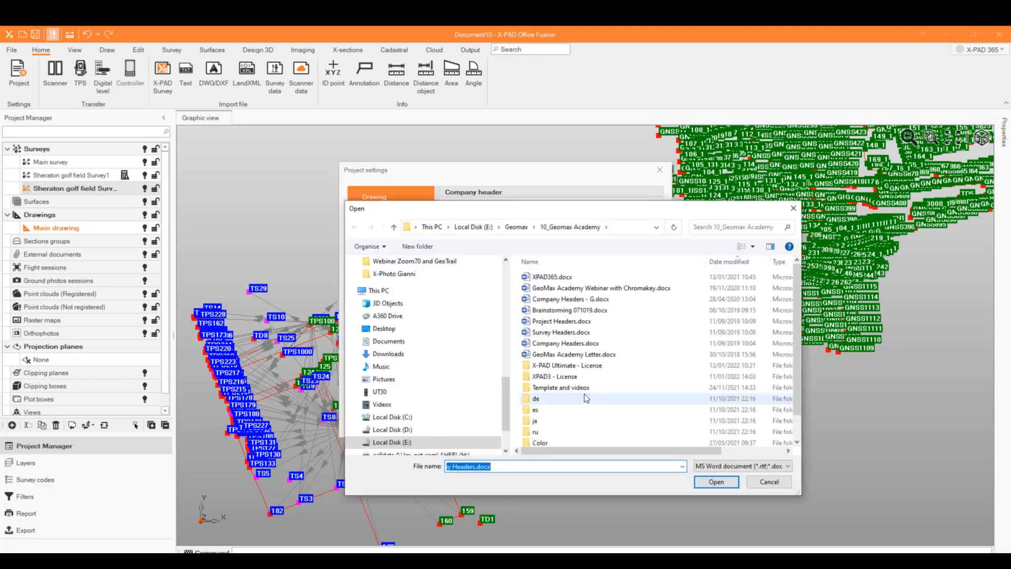
left_click(574, 322)
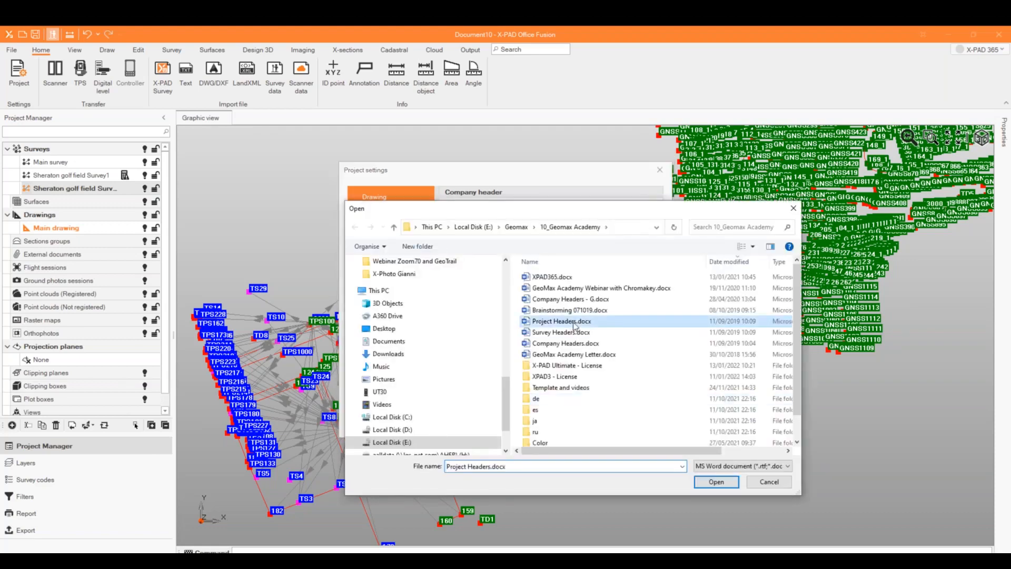
left_click(716, 481)
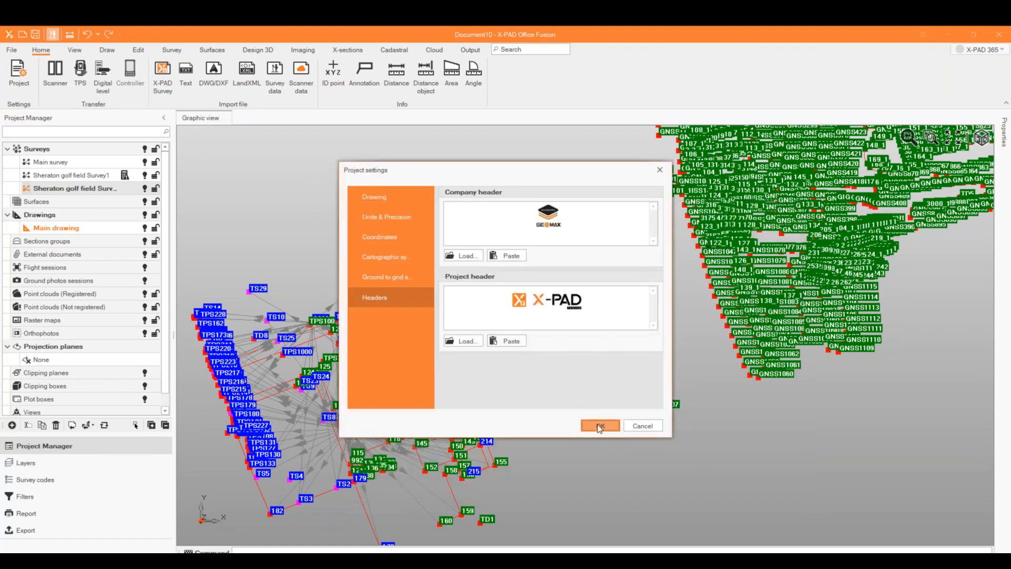
Step: Confirm the project's header settings and make Sheraton golf field Survey1 the current survey
left_click(599, 426)
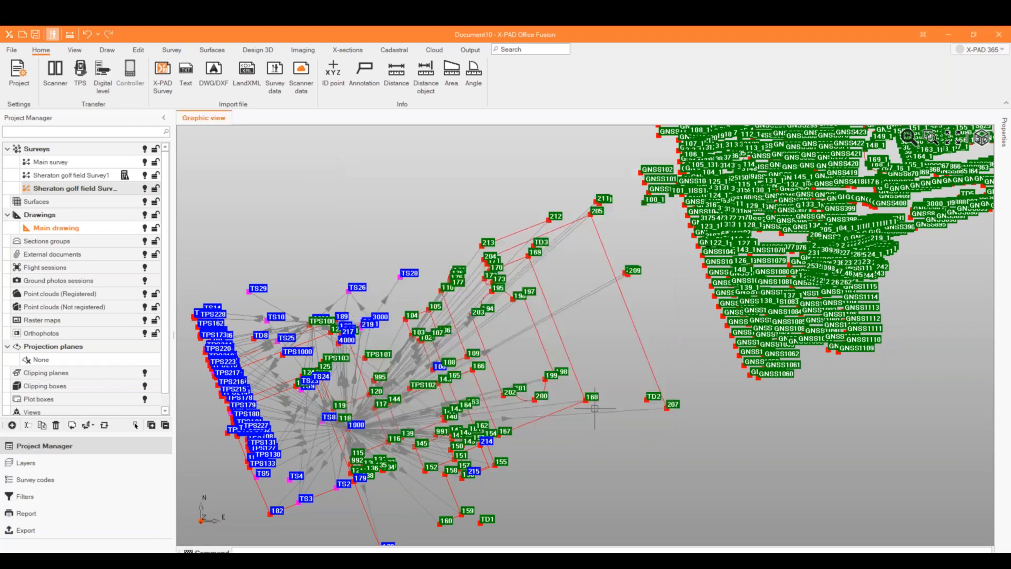
double_click(108, 177)
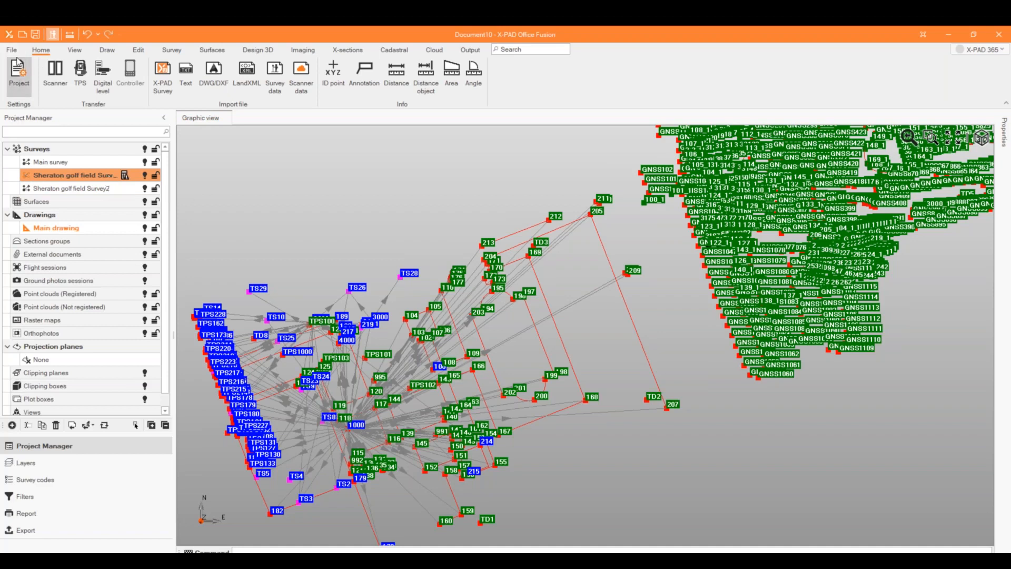
left_click(17, 72)
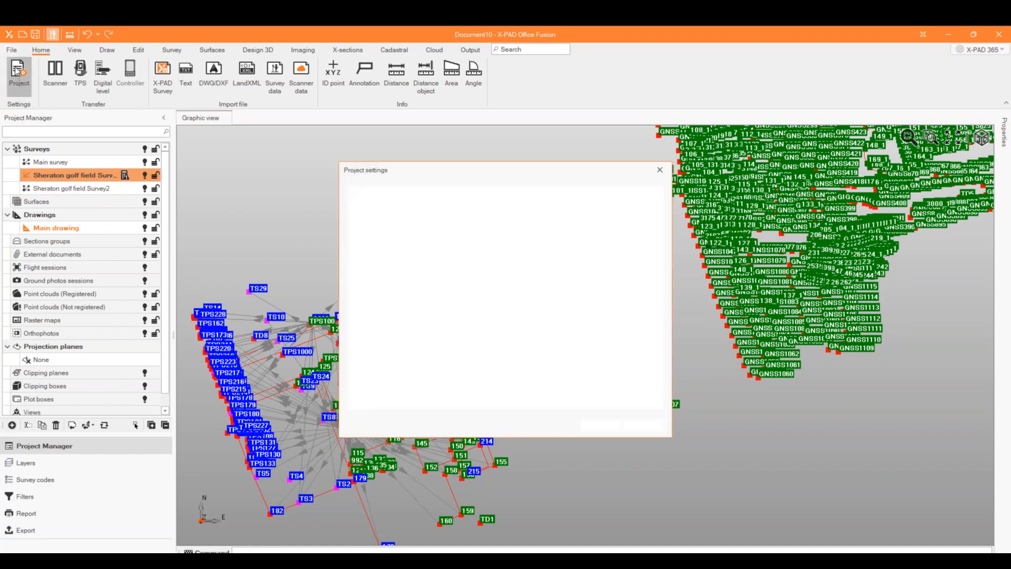
left_click(665, 174)
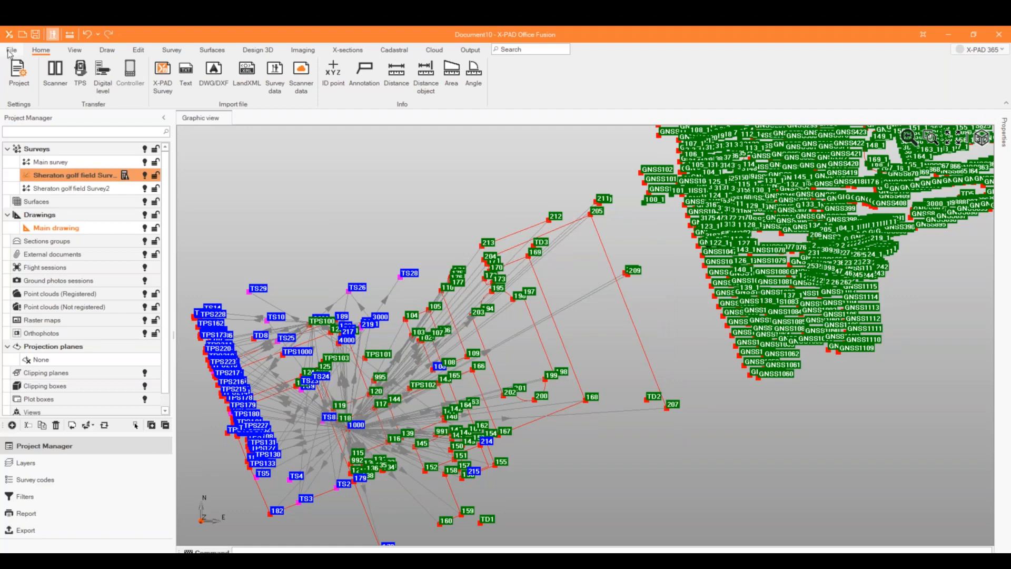
Step: Open the project's reports and choose Sheraton golf field Survey1 as the survey for the Topographic points report
left_click(10, 51)
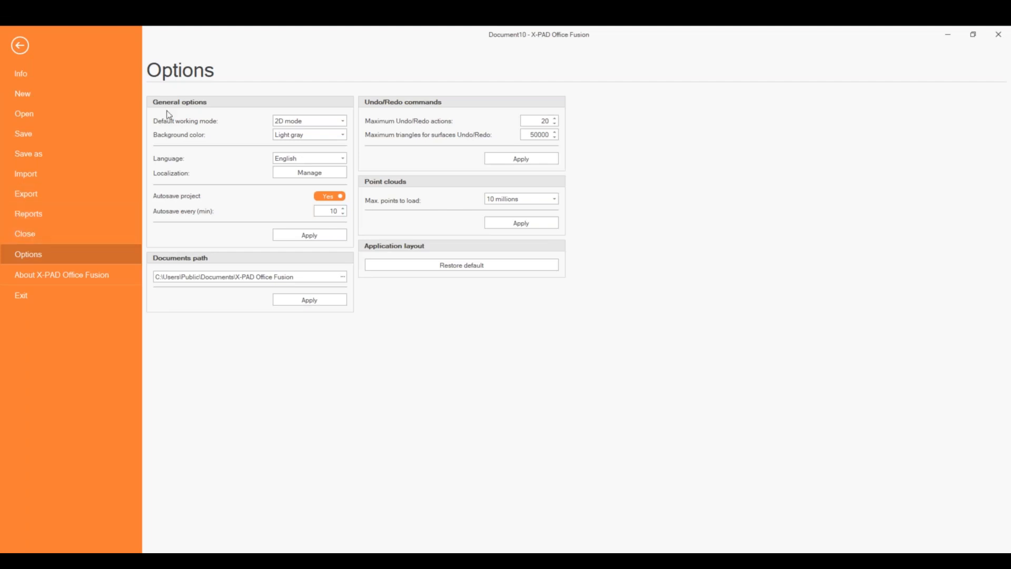
left_click(49, 219)
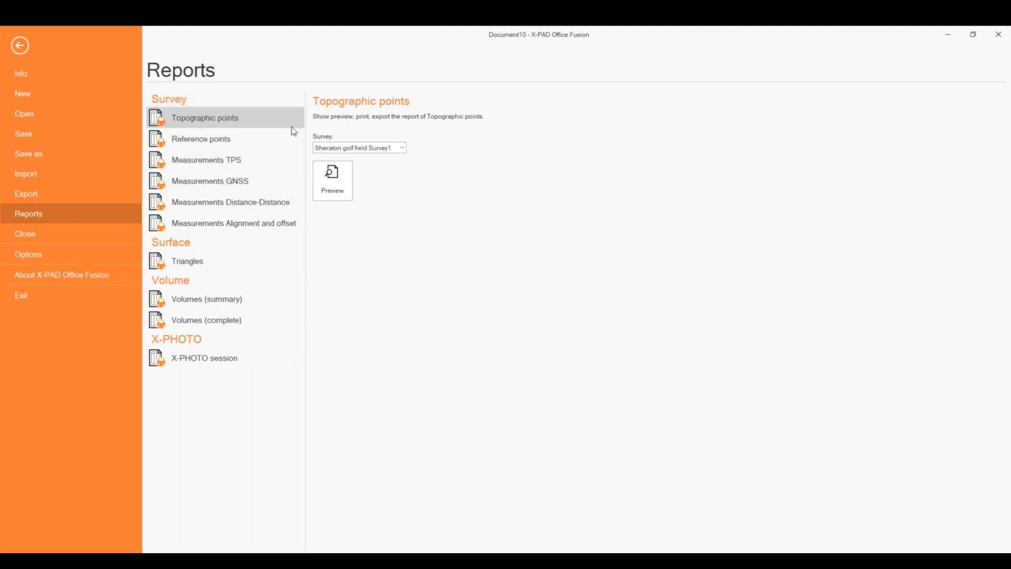
left_click(403, 148)
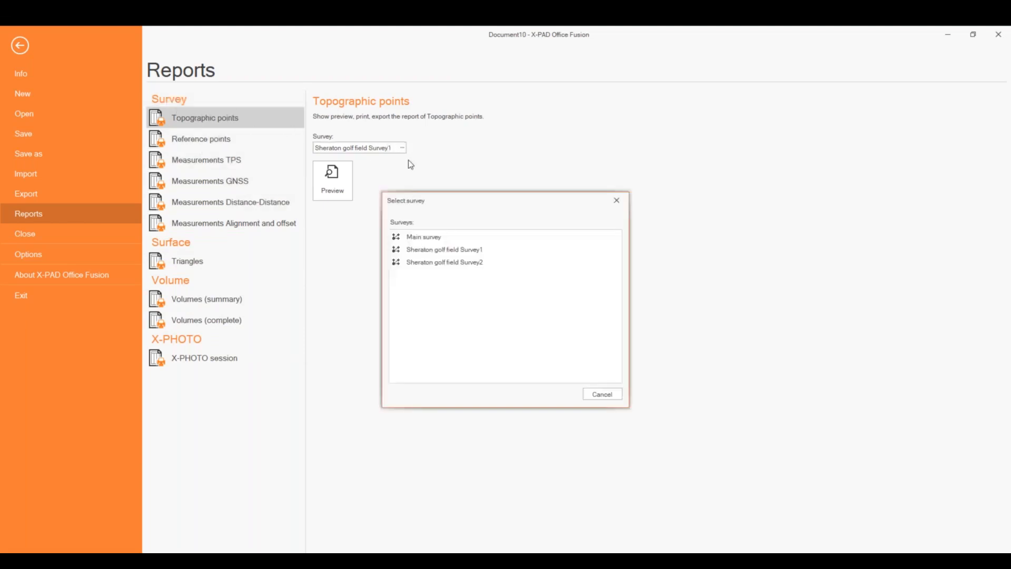
left_click(436, 249)
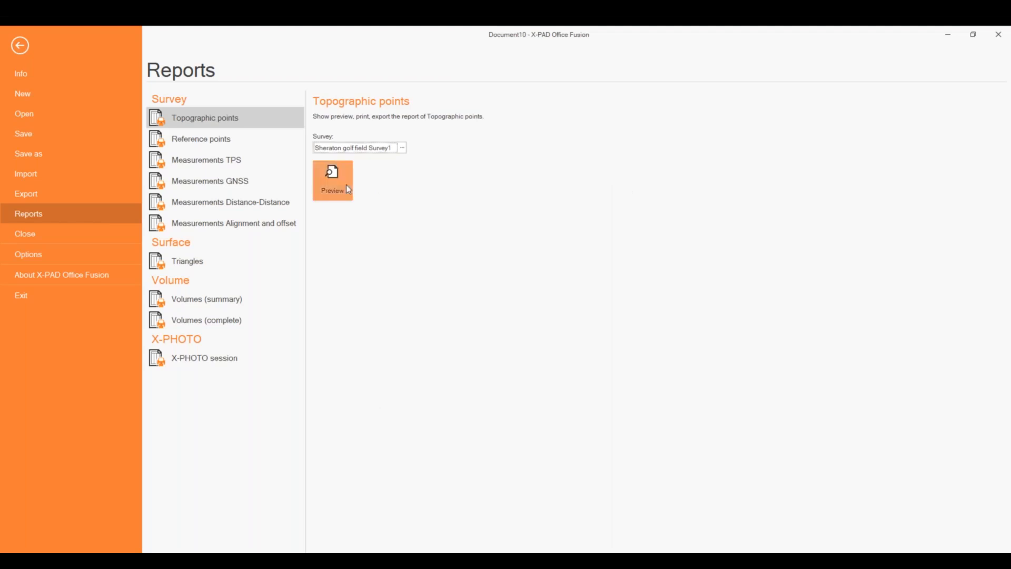
Step: Preview the Topographic points report of Sheraton golf field Survey1 with the Points_XYZLLH template and store it as "Topo points"
left_click(346, 184)
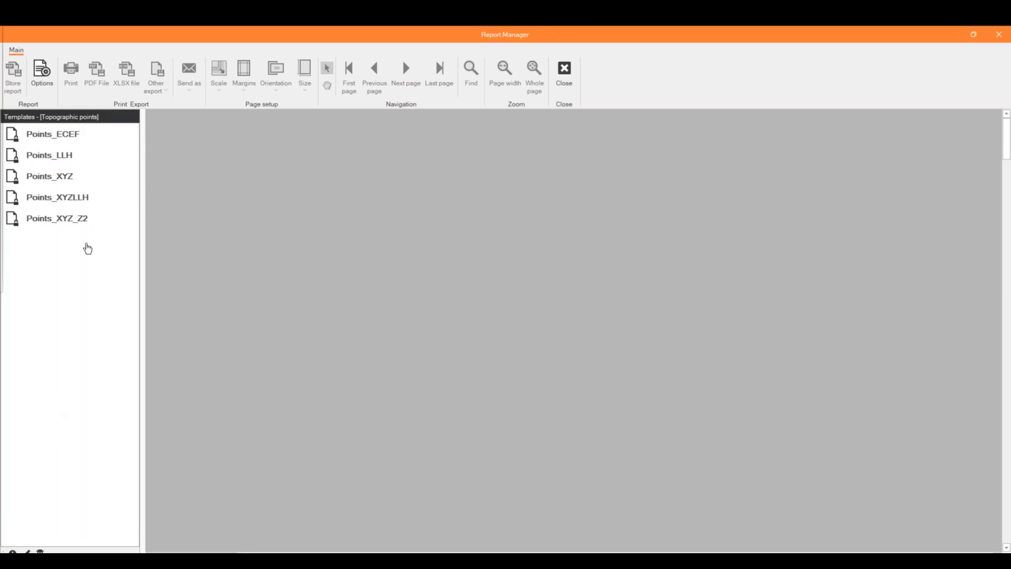
left_click(72, 197)
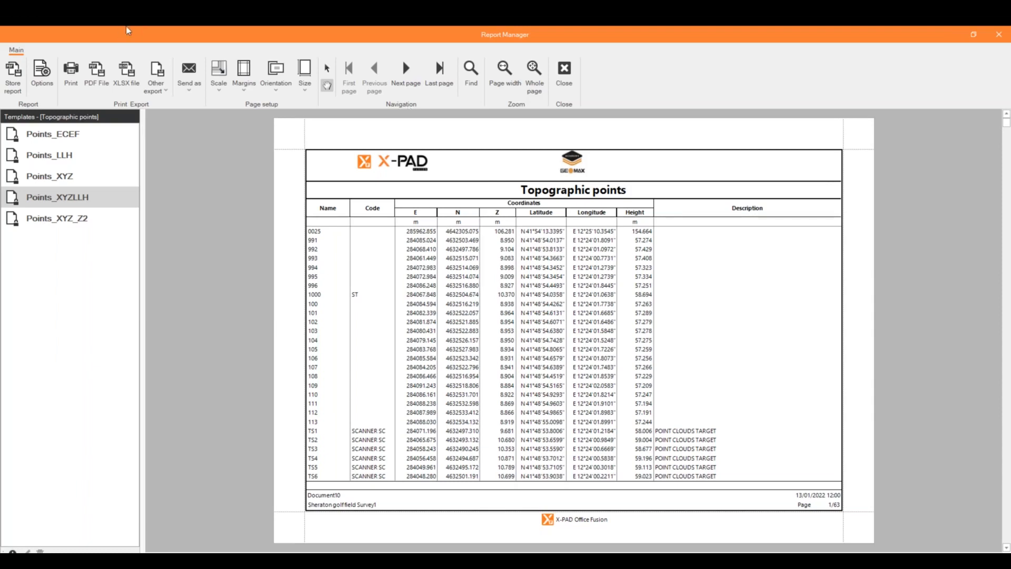
left_click(12, 75)
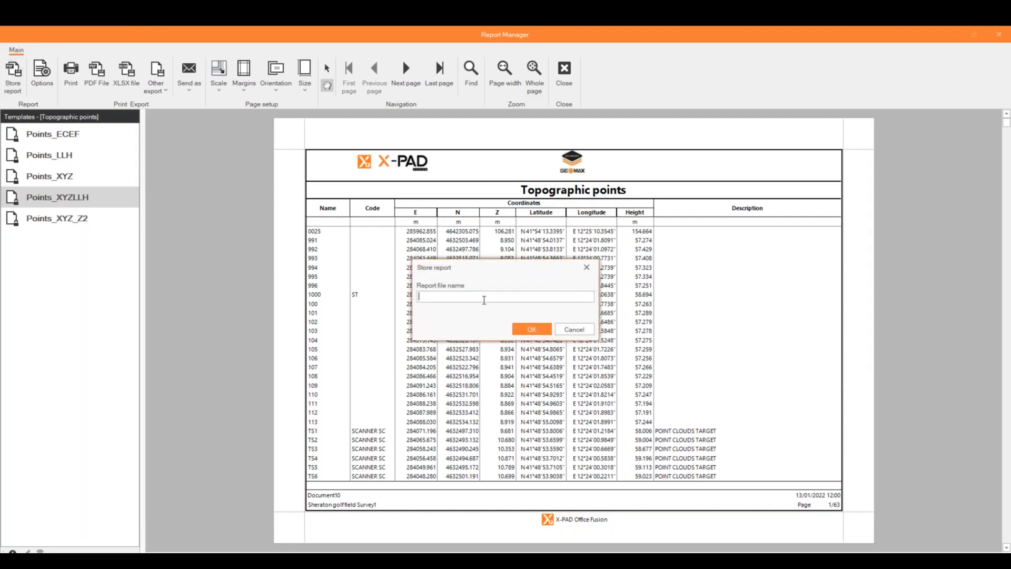
type("TOpo")
key("BackSpace")
key("BackSpace")
key("BackSpace")
type("opo points")
key("Return")
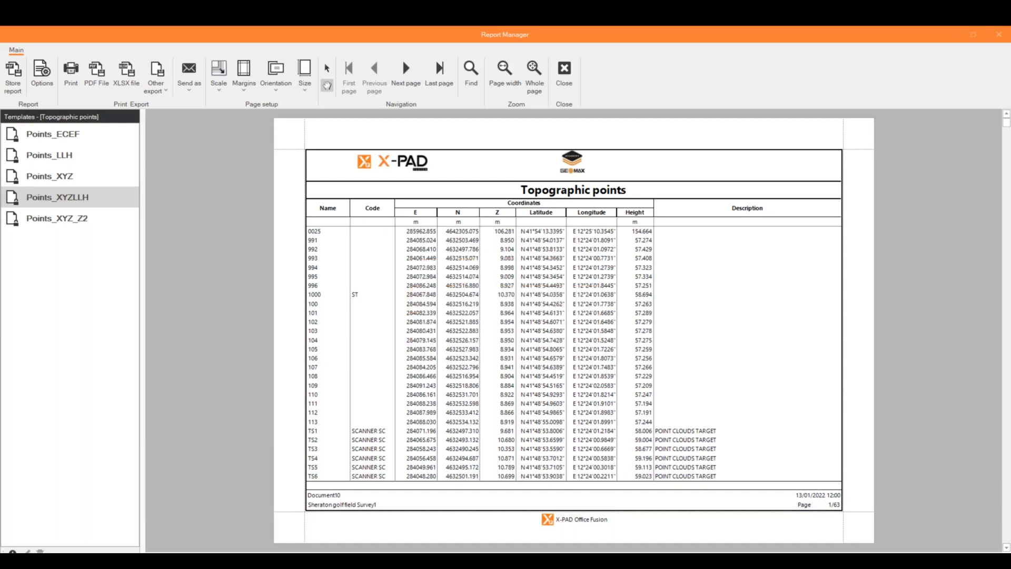
left_click(525, 330)
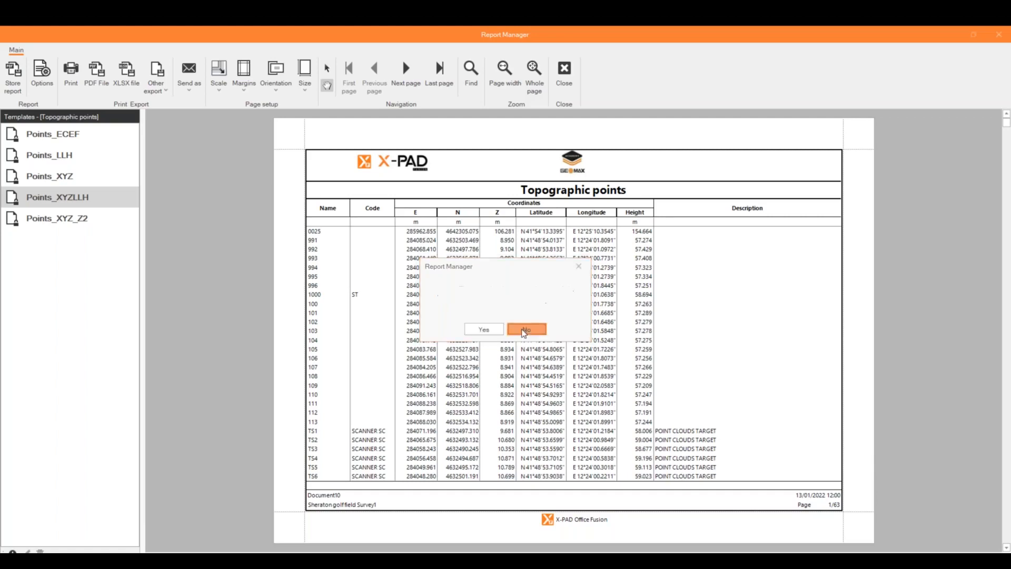
left_click(564, 74)
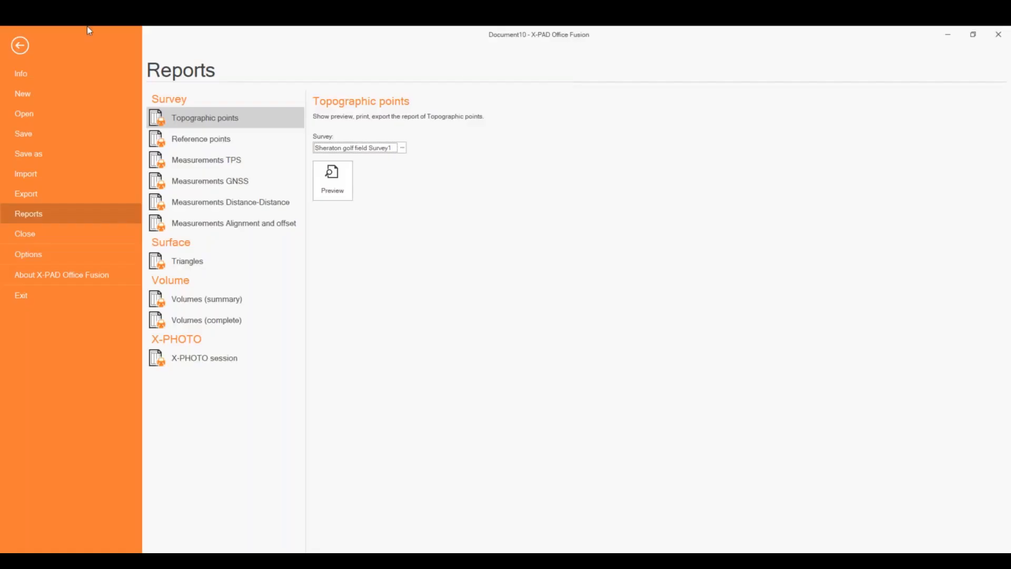
Step: Return to the project, open the stored "Topo points" report from the project's reports, and close the PDF after viewing it
left_click(22, 50)
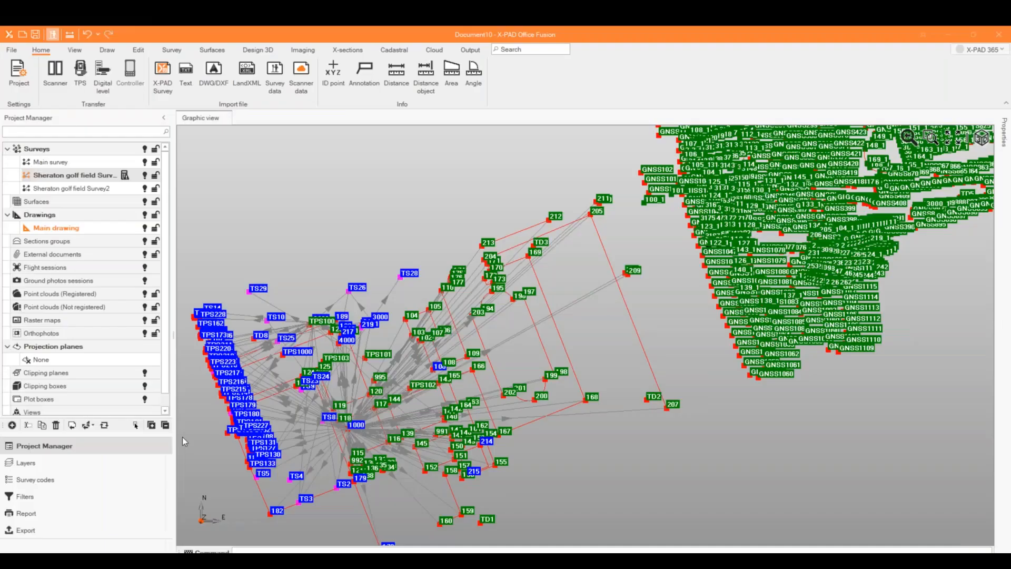
left_click(29, 513)
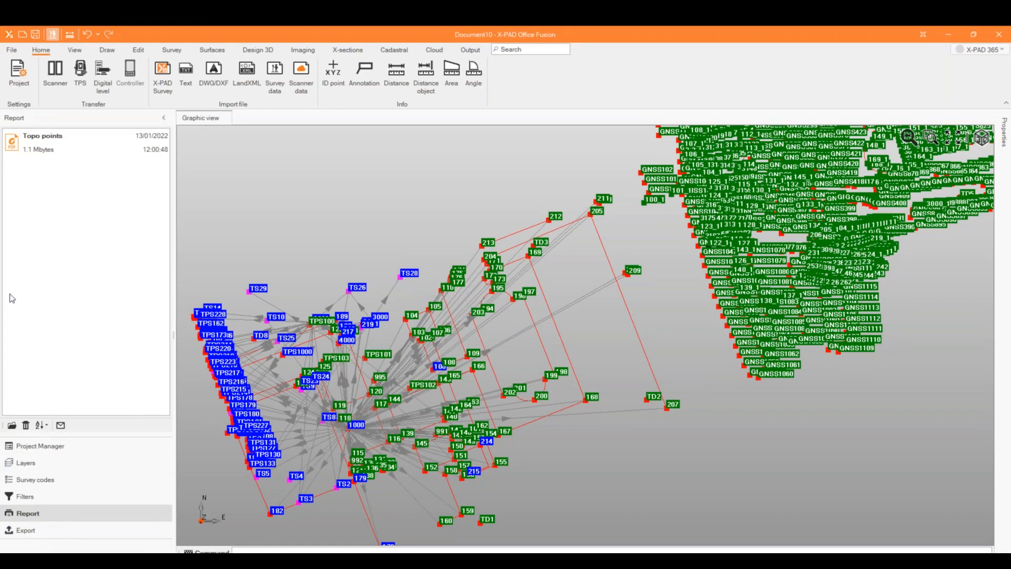
left_click(45, 141)
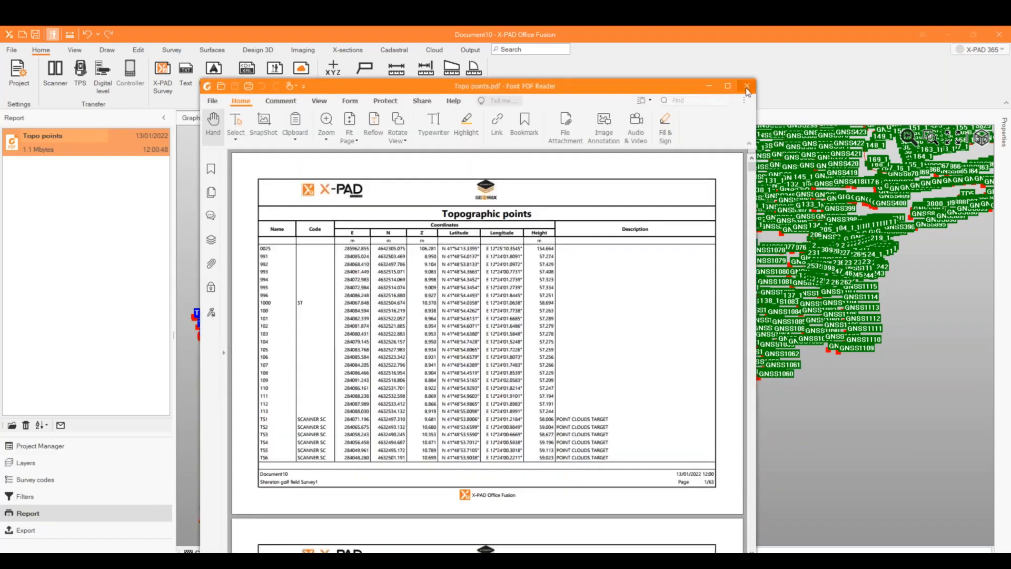
left_click(749, 88)
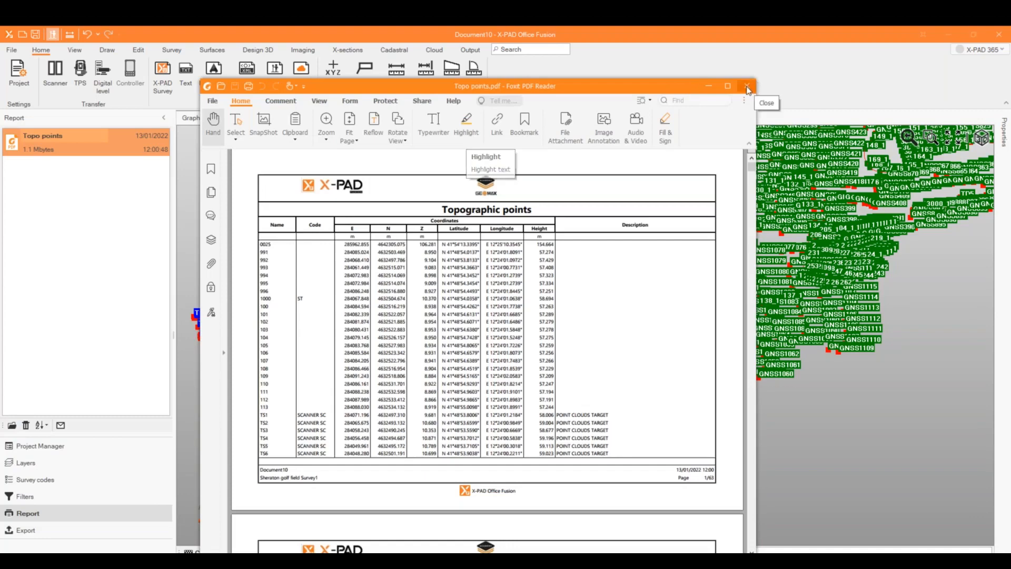
left_click(748, 87)
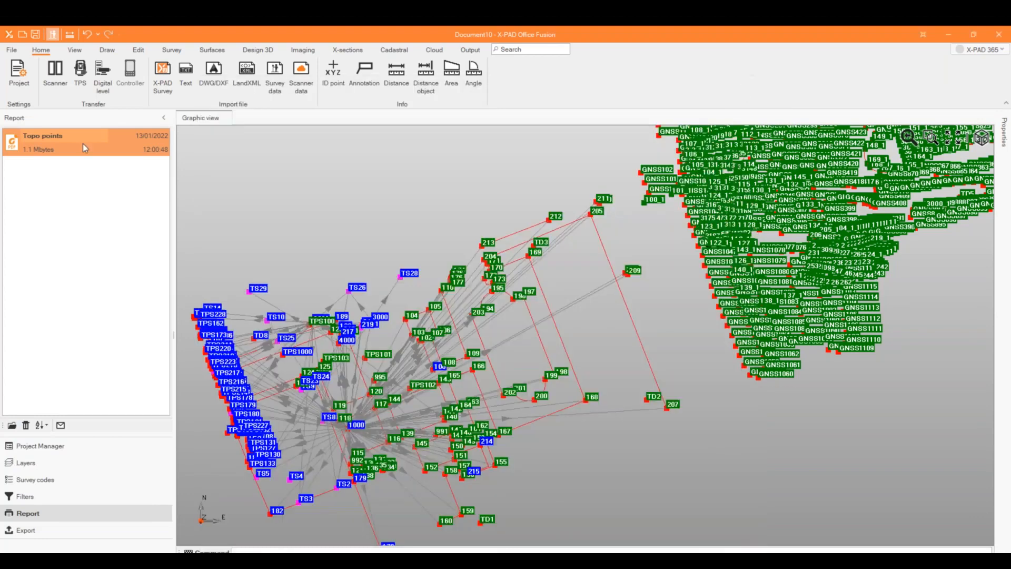
Step: Show the folder that holds the stored "Topo points" report, close it, and return to the project manager
right_click(85, 148)
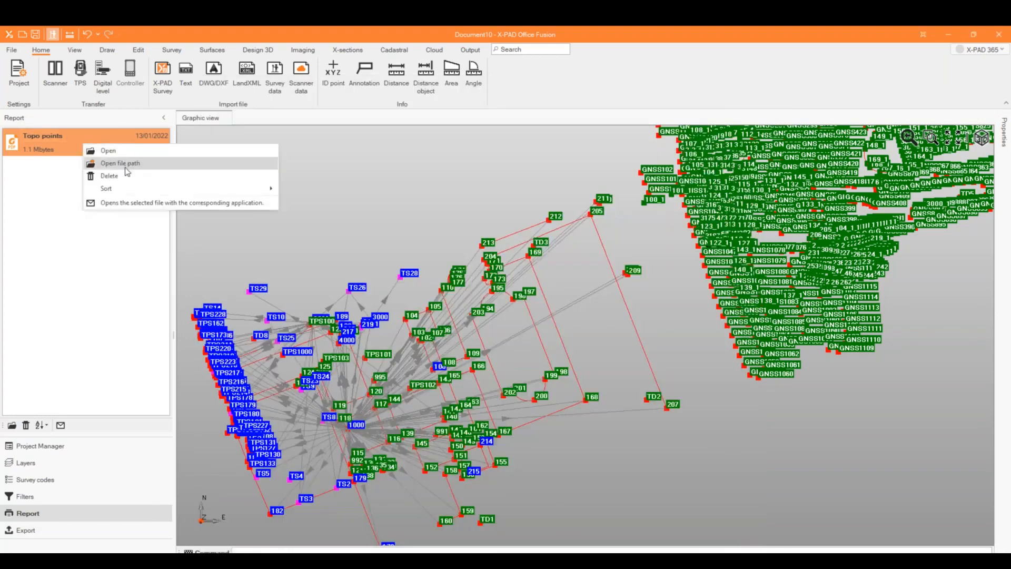
left_click(129, 165)
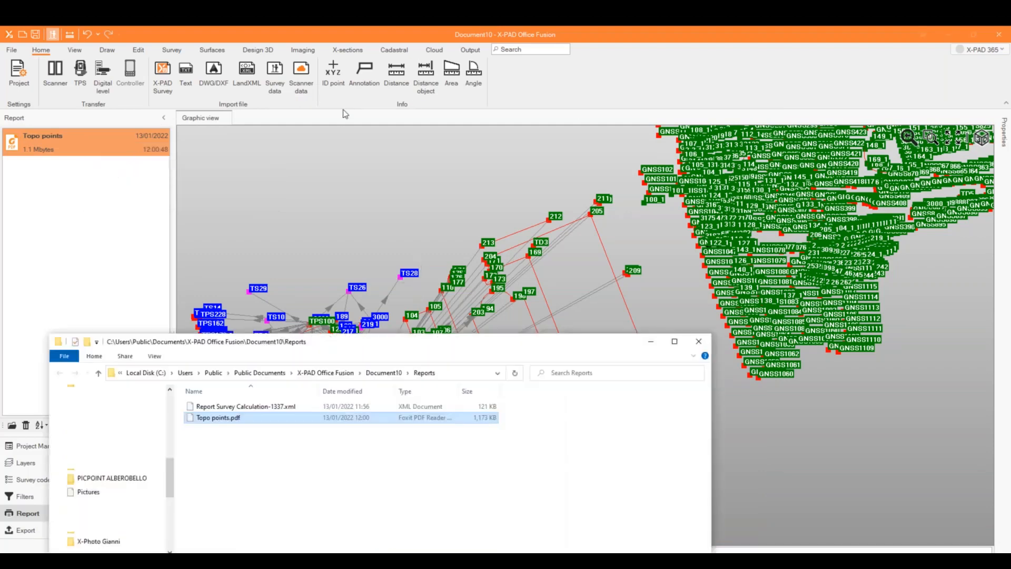
left_click(703, 347)
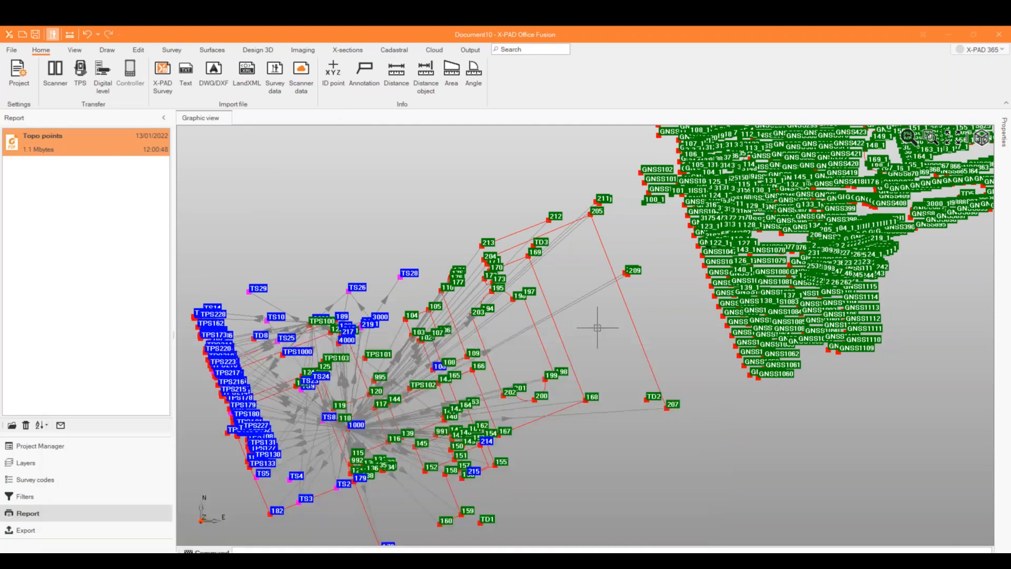
left_click(52, 447)
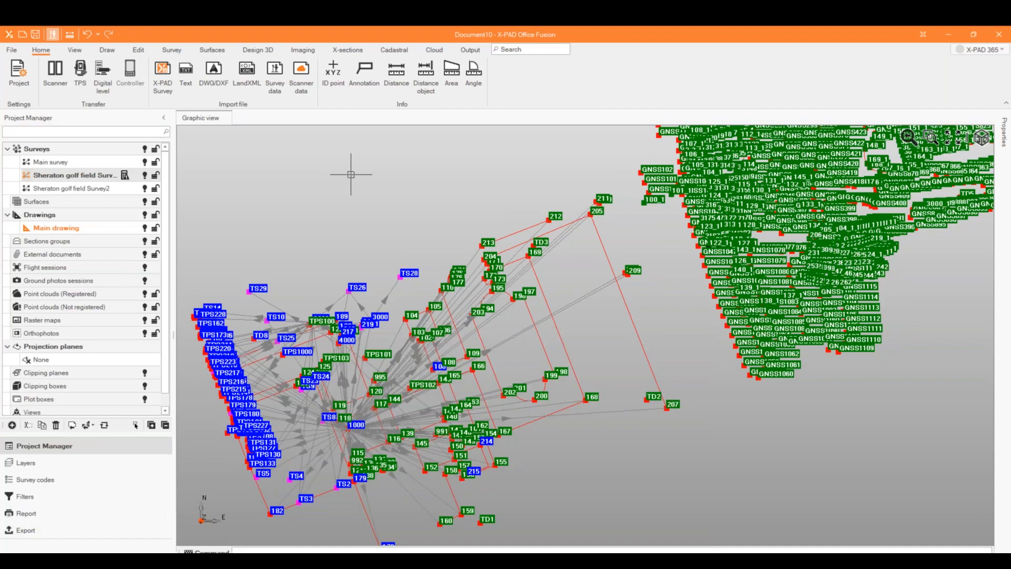
scroll(350, 175, "down", 2)
scroll(434, 252, "up", 3)
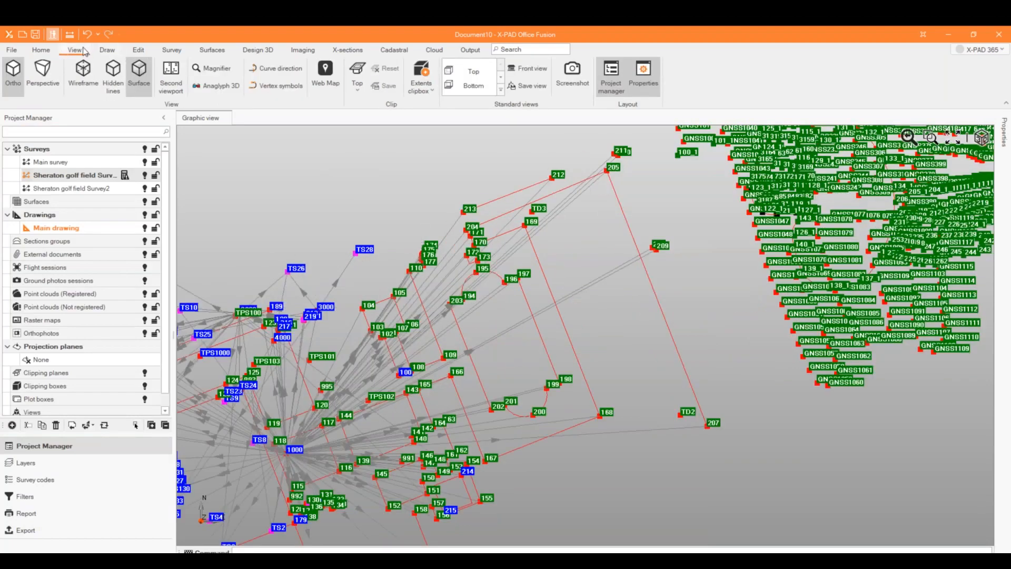
left_click(16, 54)
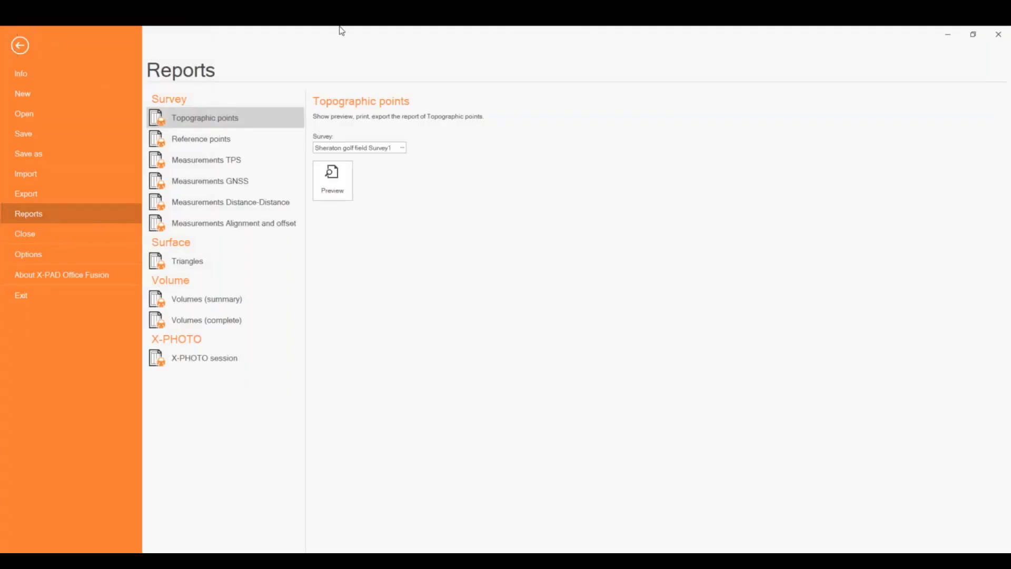
key("Escape")
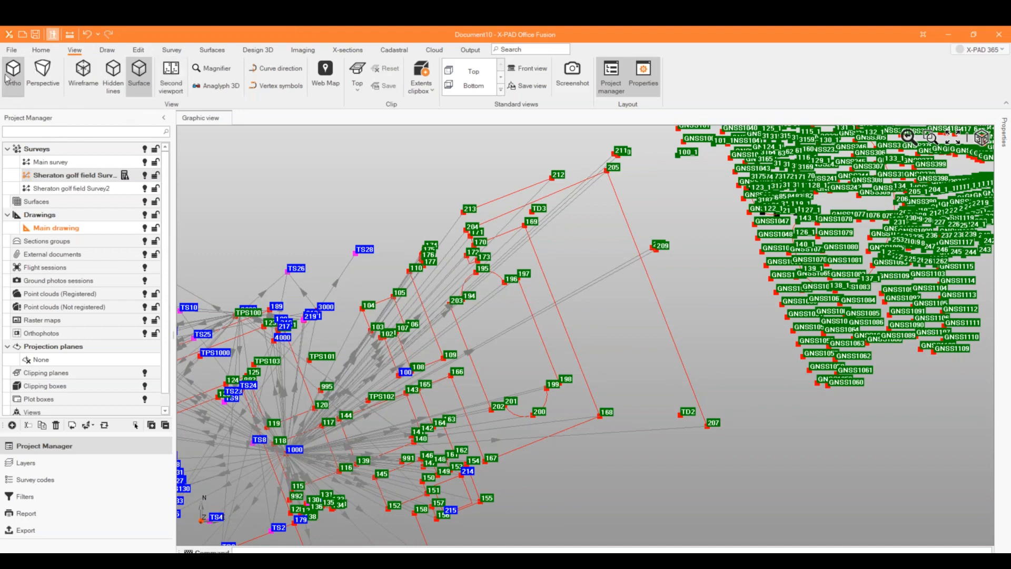
Step: Add a second viewport to the graphic view and turn on 3D mode in it to inspect the survey points in perspective
left_click(167, 72)
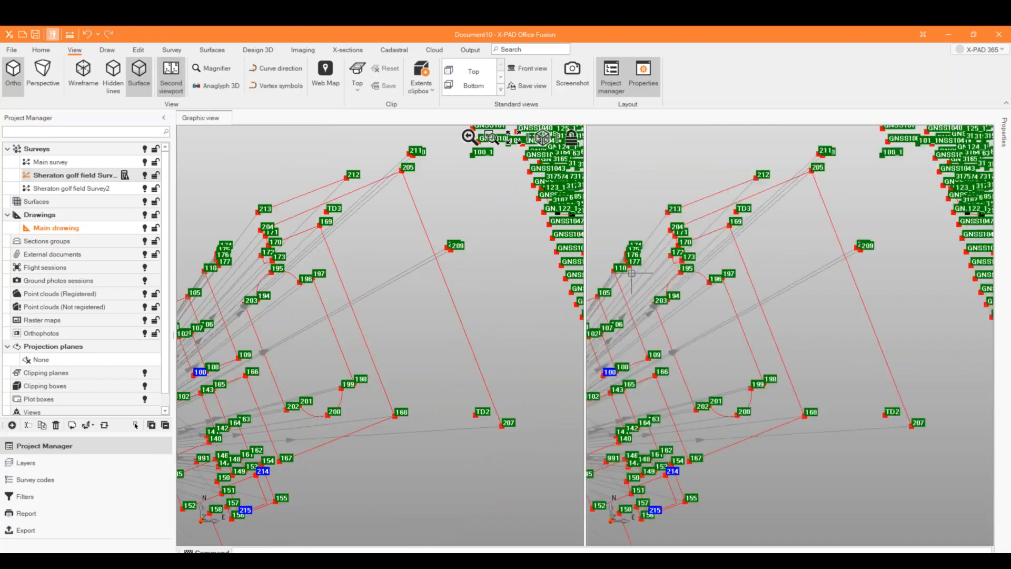
left_click(811, 322)
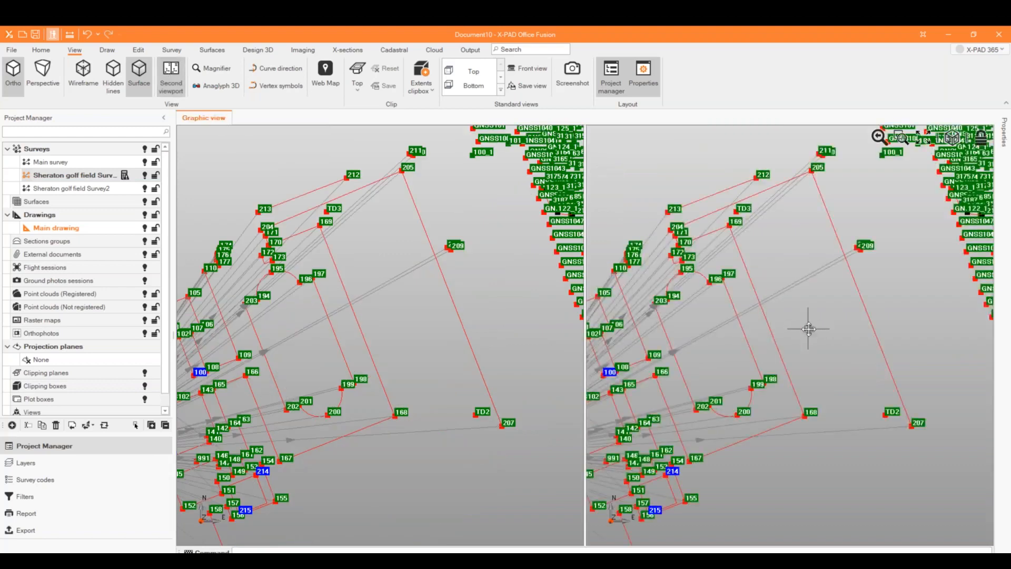
middle_click_drag(808, 329, 779, 301)
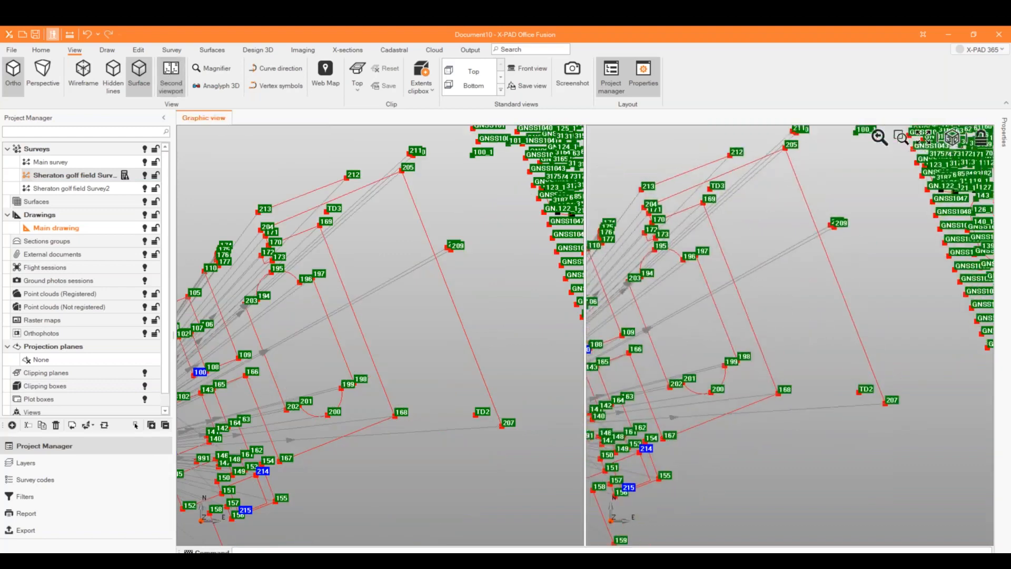
left_click(951, 137)
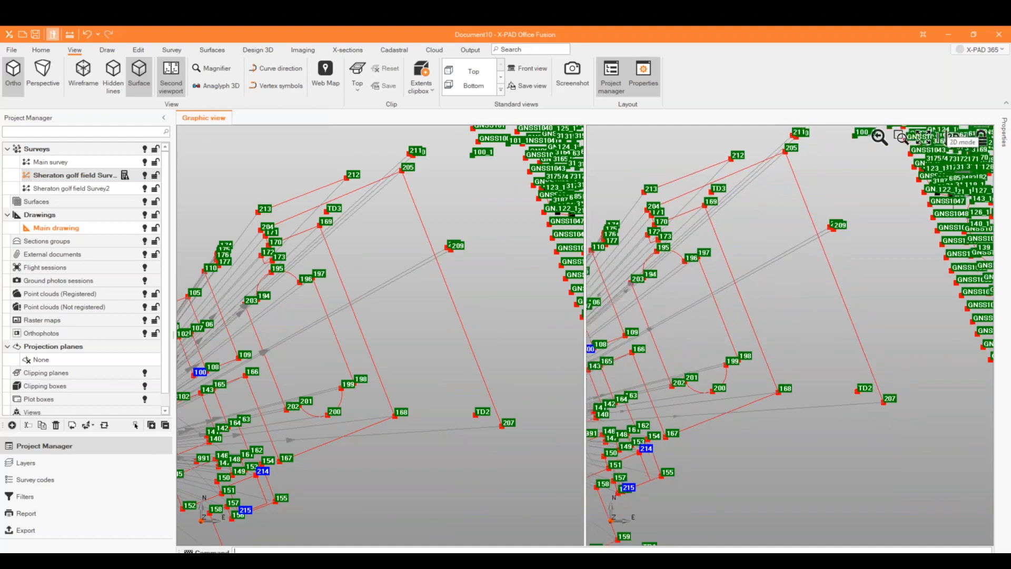
middle_click_drag(914, 316, 799, 278, "shift")
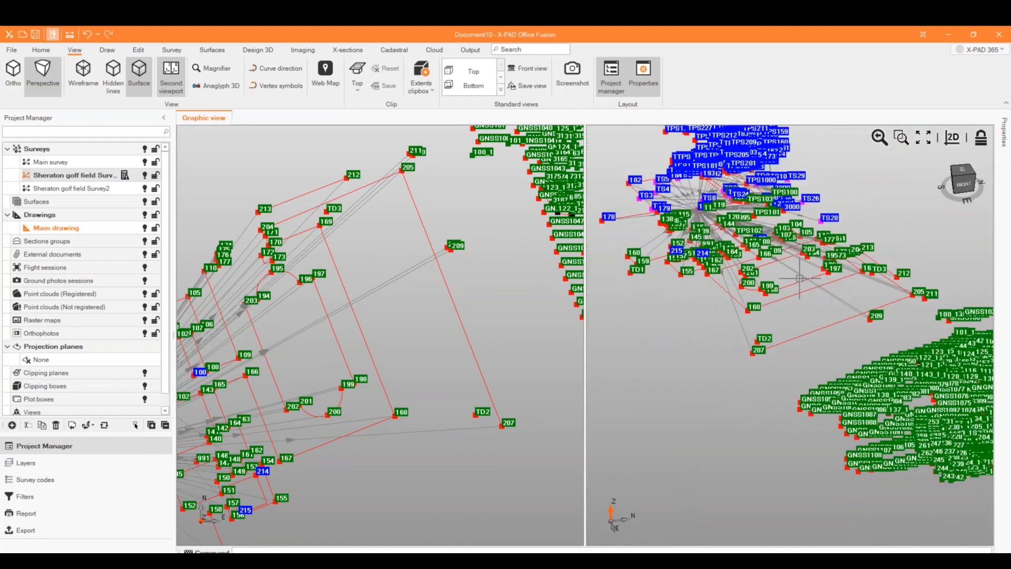
scroll(729, 195, "up", 4)
scroll(753, 253, "down", 3)
scroll(738, 200, "up", 6)
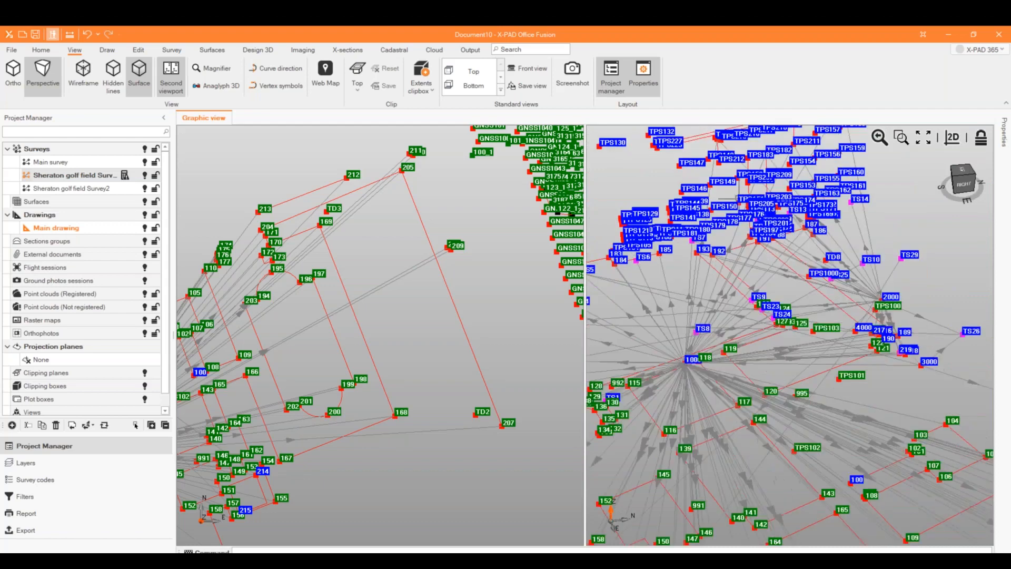
scroll(792, 390, "up", 3)
scroll(791, 394, "down", 2)
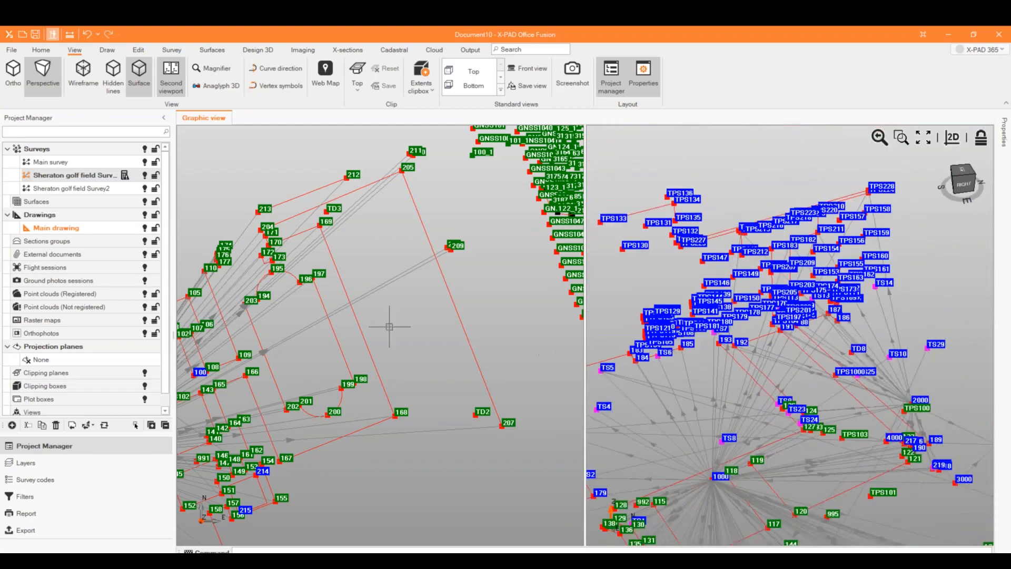
Step: Inspect the original viewport with the Magnifier and then the Anaglyph 3D display, turning each off again
middle_click_drag(389, 327, 407, 326)
left_click(227, 73)
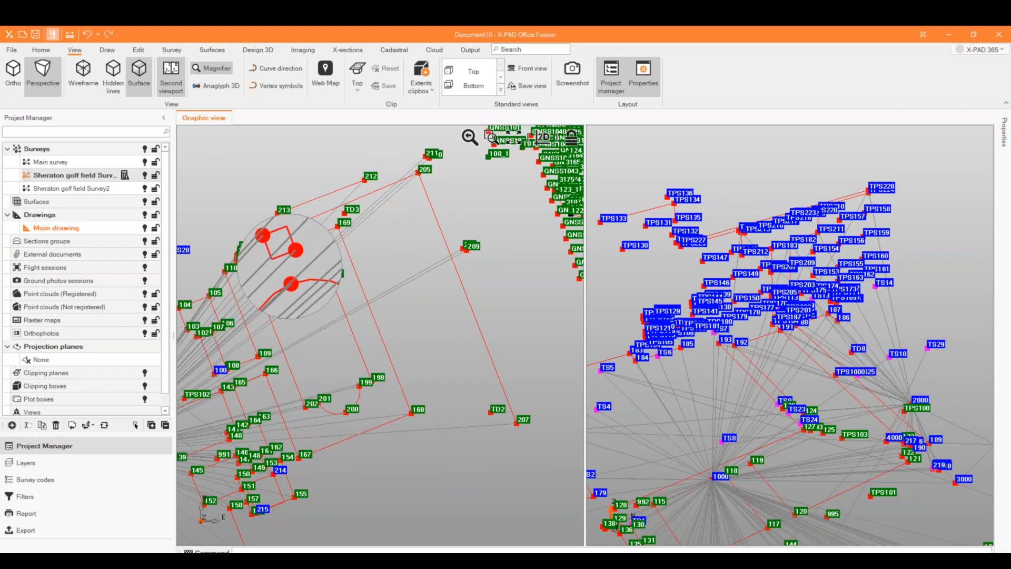
left_click(217, 70)
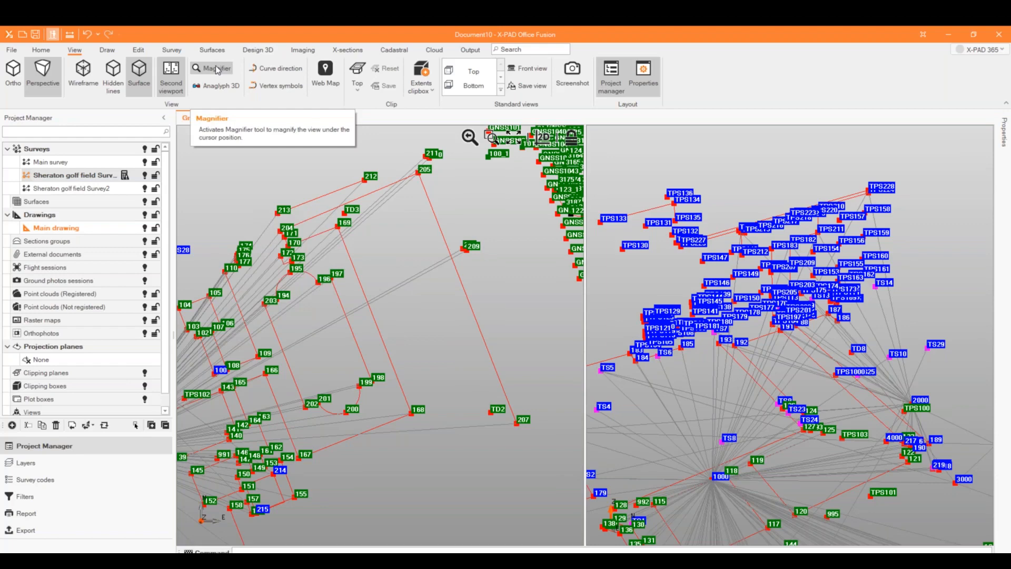
left_click(210, 87)
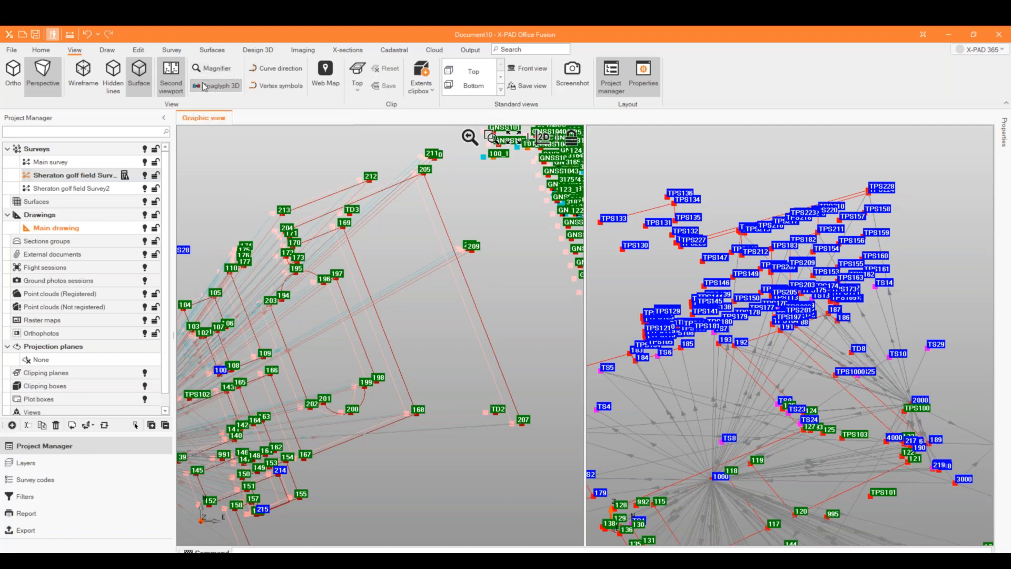
left_click(204, 87)
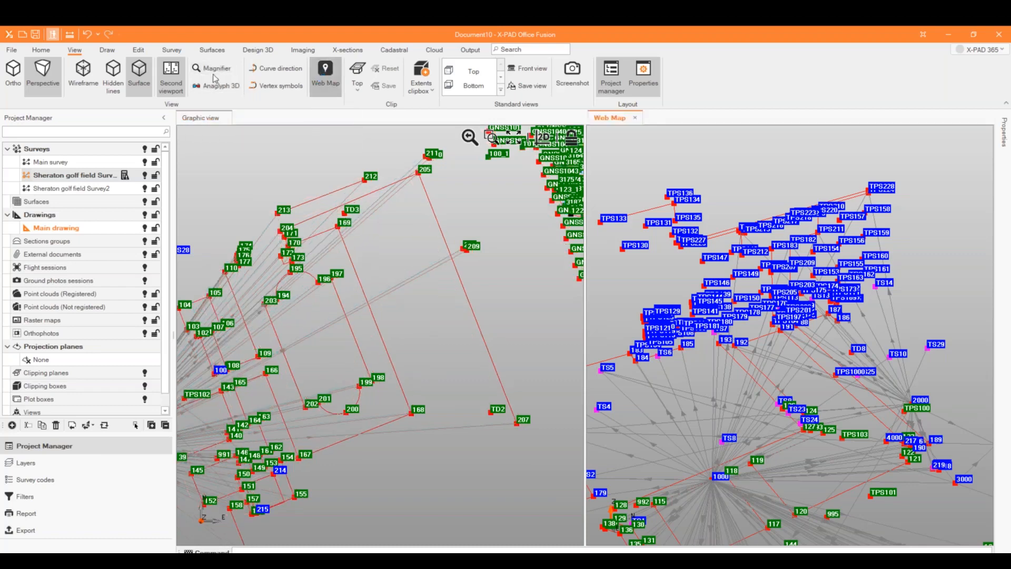
Step: Show the Web Map beside the graphic view, close the second viewport, and set the map source to Google Satellite without a WMS server
left_click(170, 81)
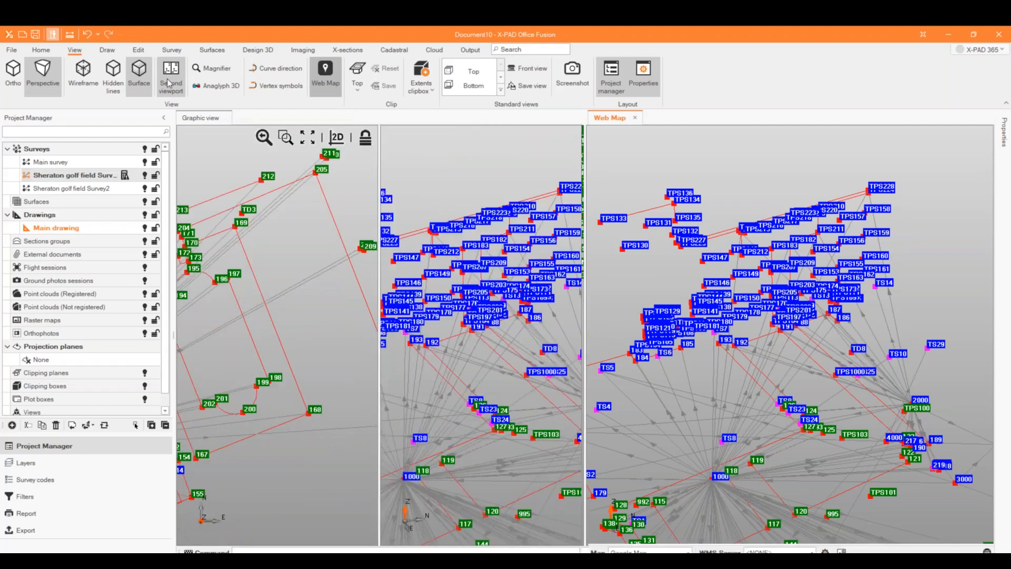
left_click(170, 81)
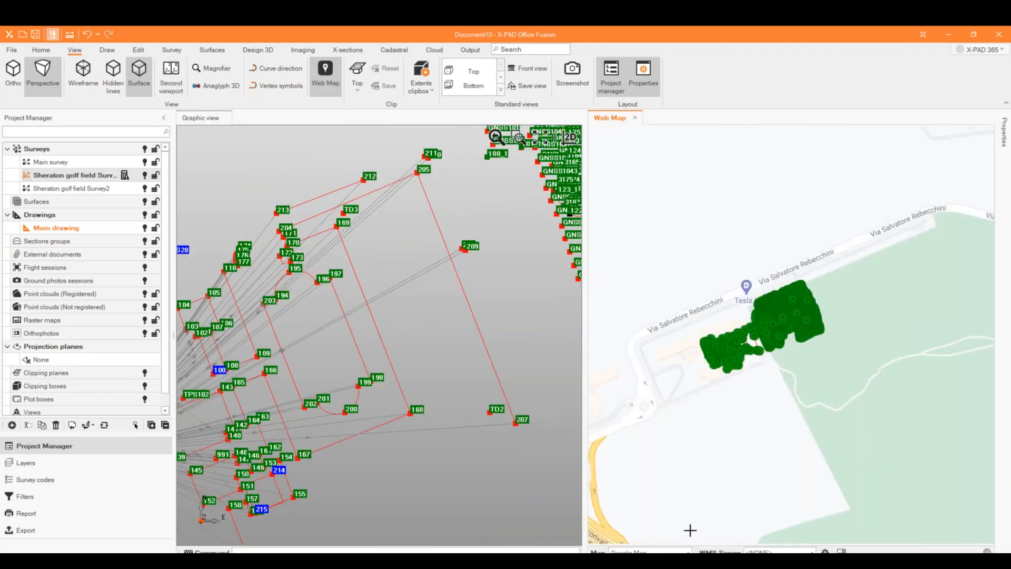
left_click(649, 551)
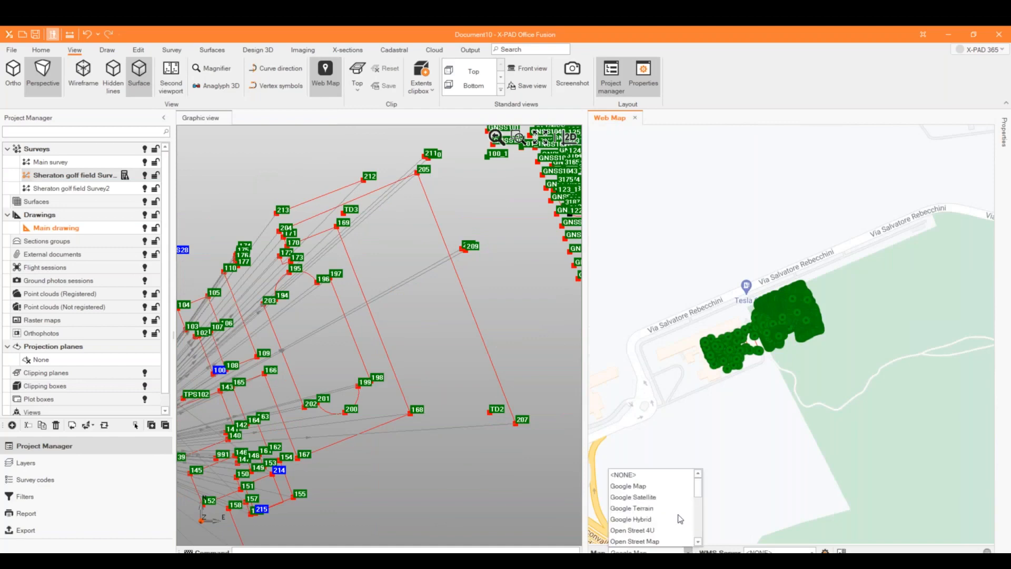
left_click(670, 494)
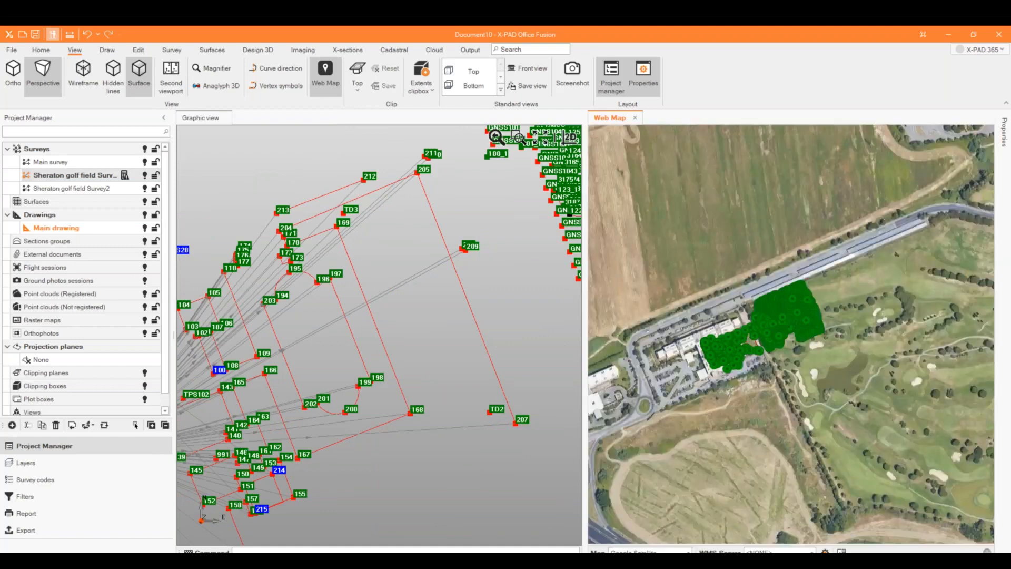
left_click(813, 551)
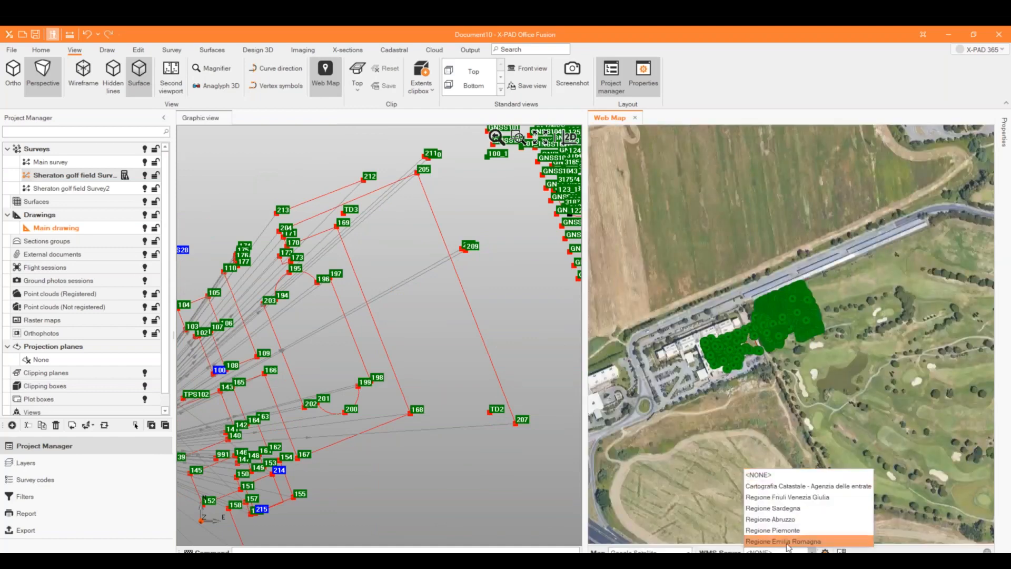
left_click(813, 551)
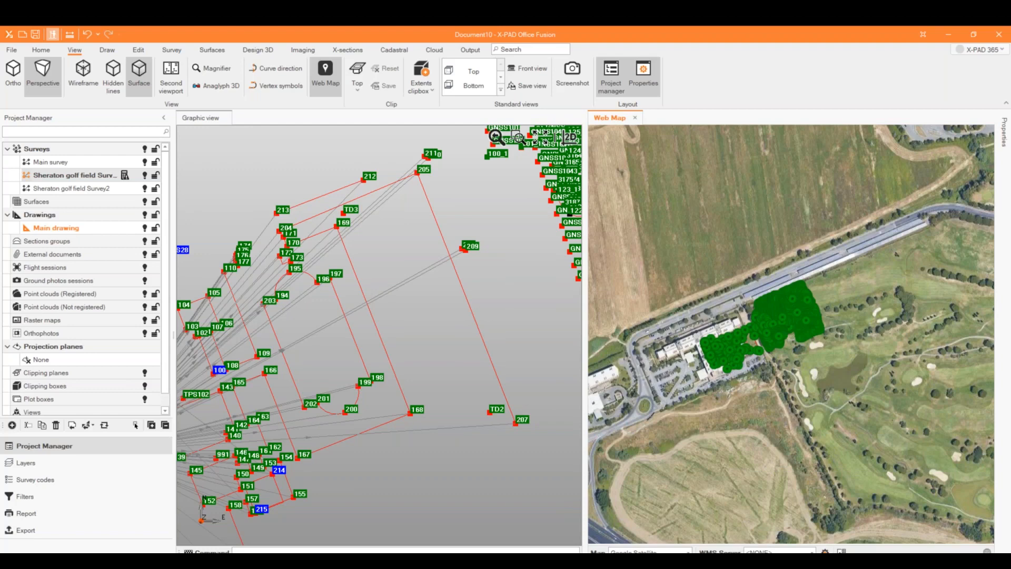
Step: Select a rectangular area enclosing all survey points and the hotel on the web map and open the raster map and 3D surface download
scroll(900, 279, "up", 3)
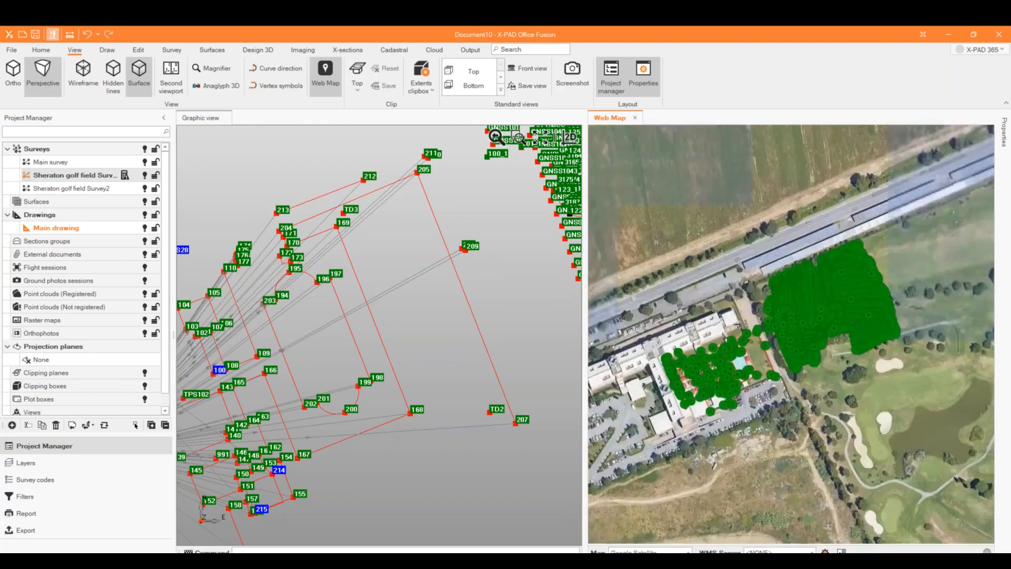
scroll(907, 307, "down", 1)
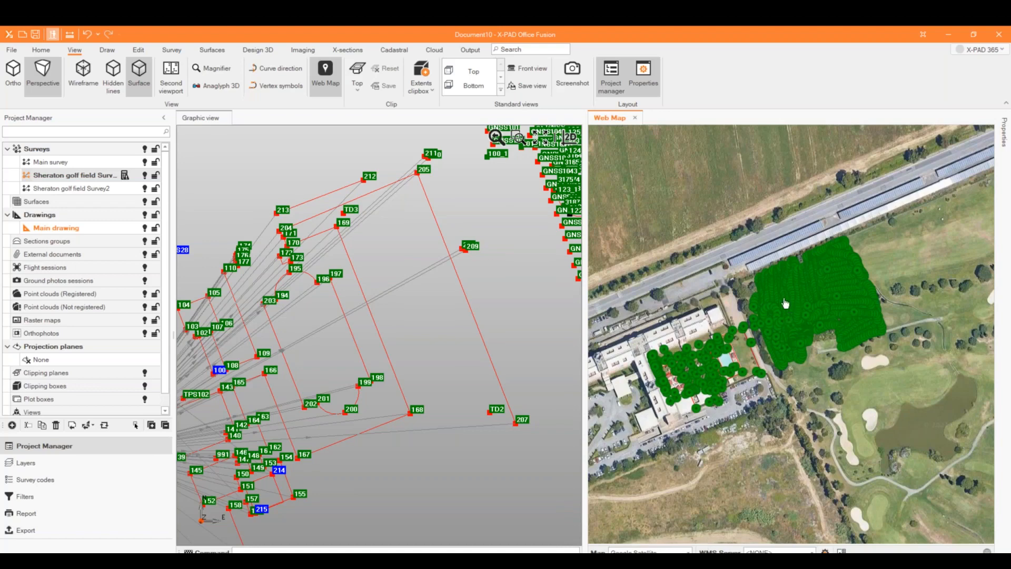
scroll(785, 305, "up", 1)
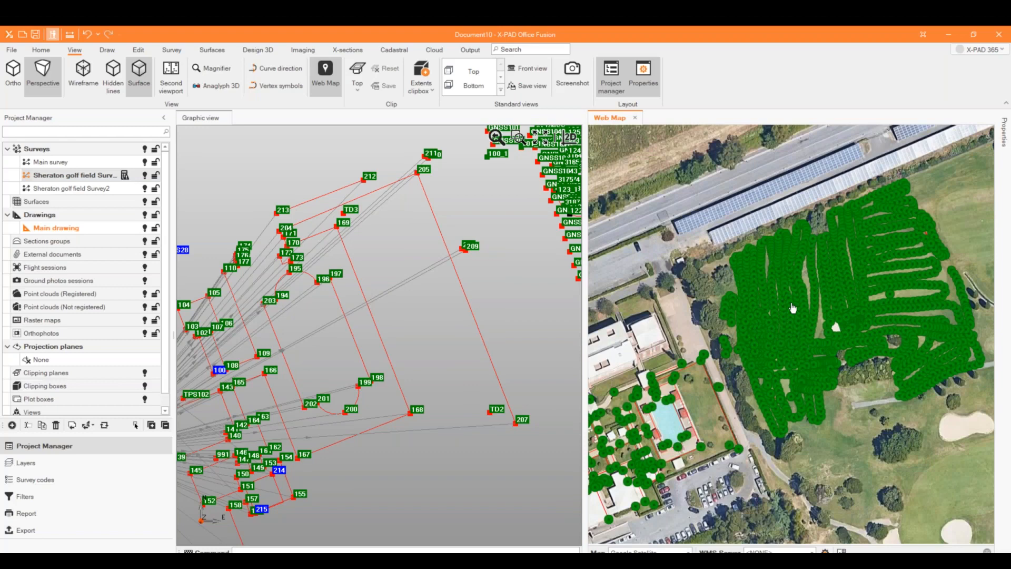
scroll(793, 308, "down", 1)
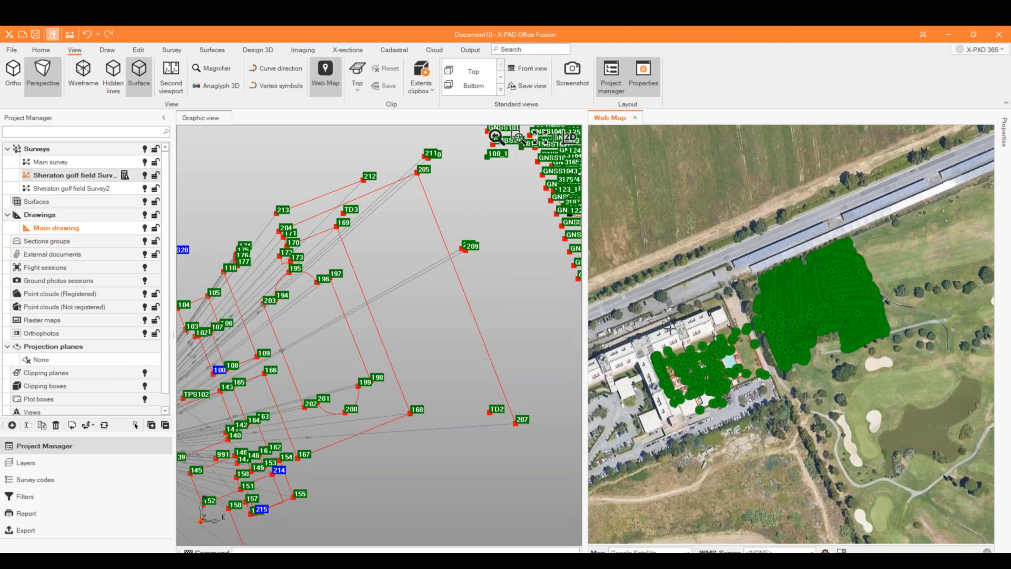
left_click_drag(634, 216, 631, 329)
left_click_drag(635, 285, 914, 443)
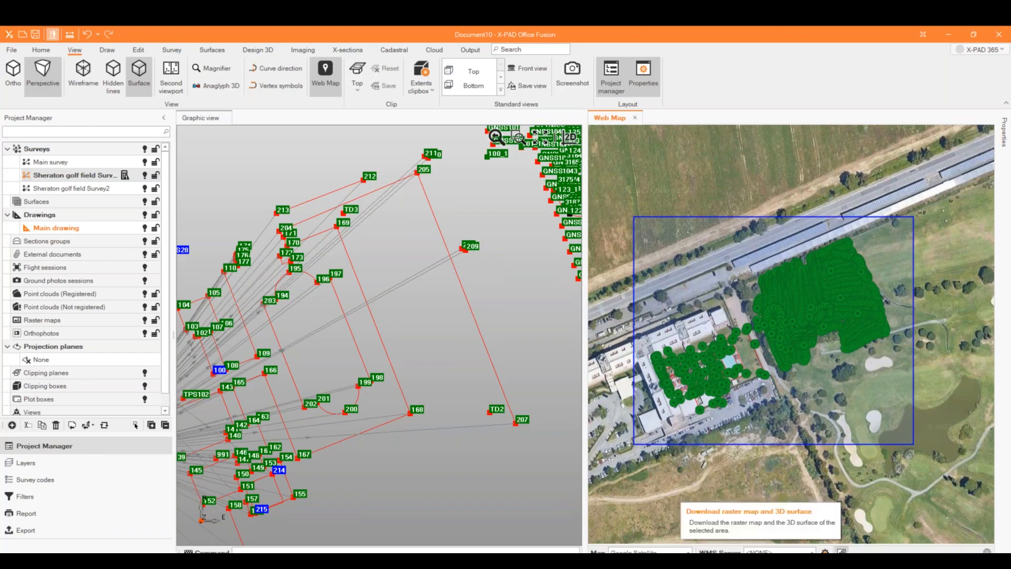
left_click(842, 551)
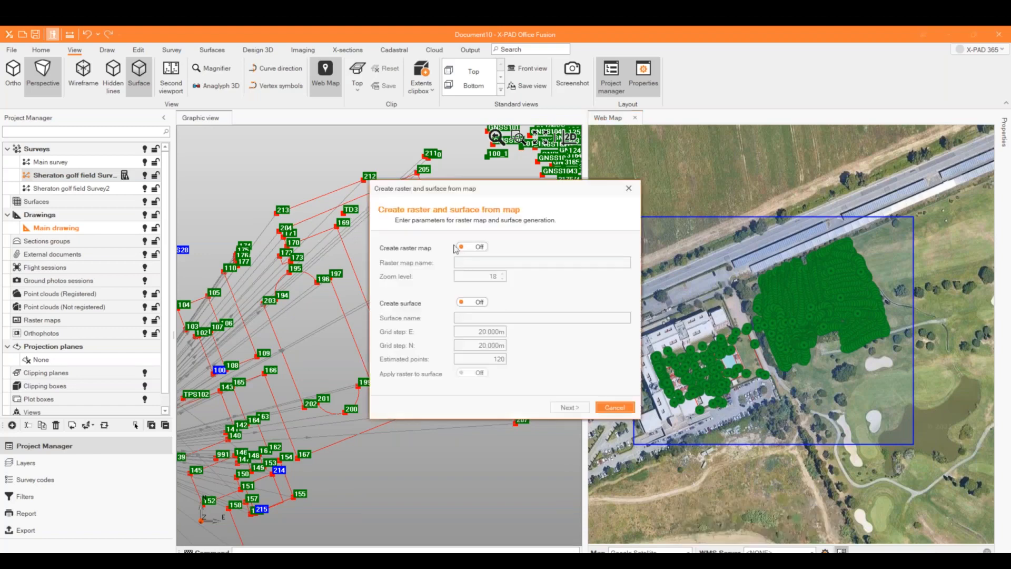
Step: Enable raster map creation for the selected area and name the raster map "Sheraton"
left_click(465, 262)
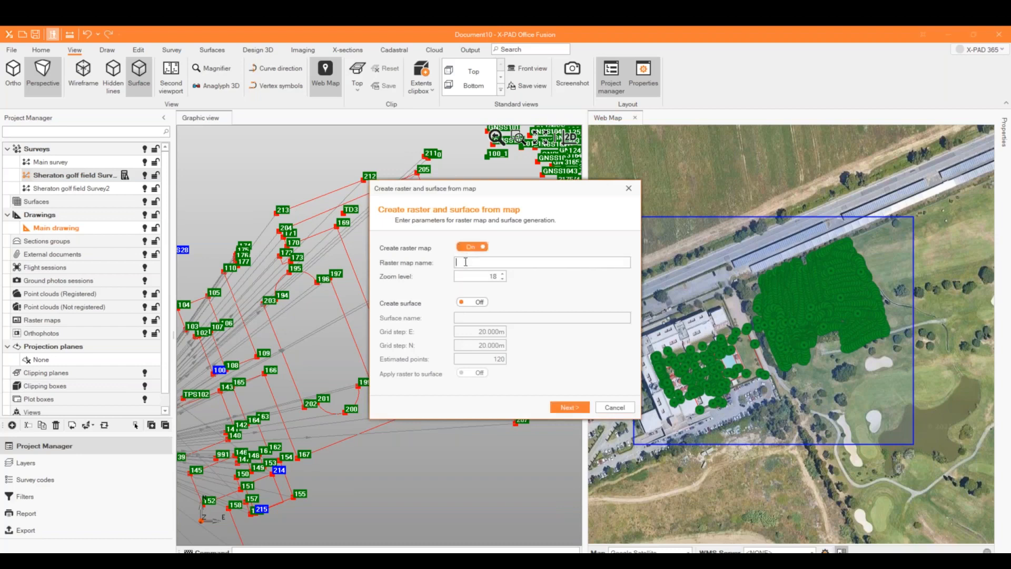
type("Sheraton")
key("Tab")
Step: Enable surface creation with the name "Sheraton Surface", apply the raster to the surface, and generate both
left_click(470, 304)
left_click(483, 318)
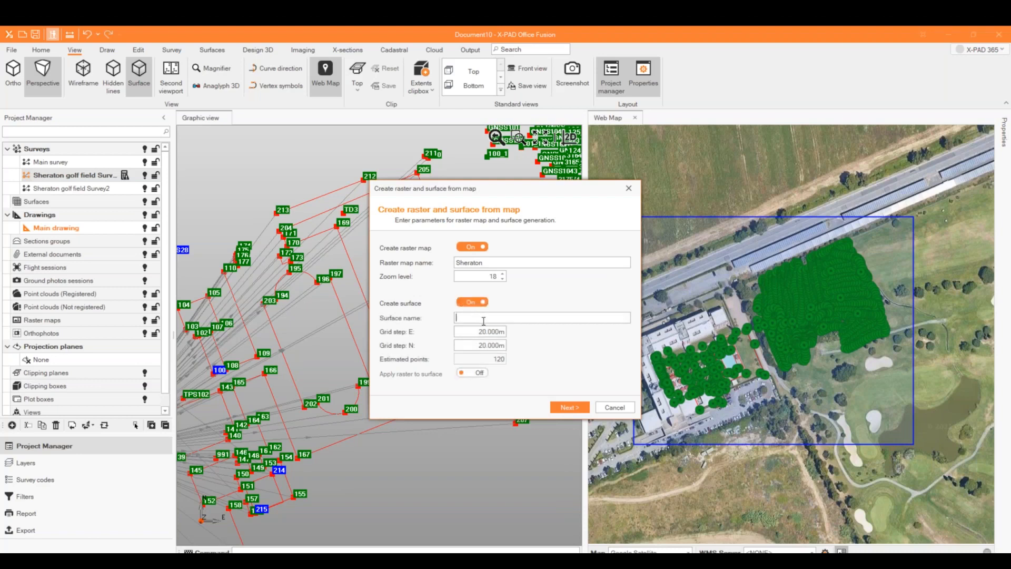
type("SA")
type("heraton")
type(" Surface")
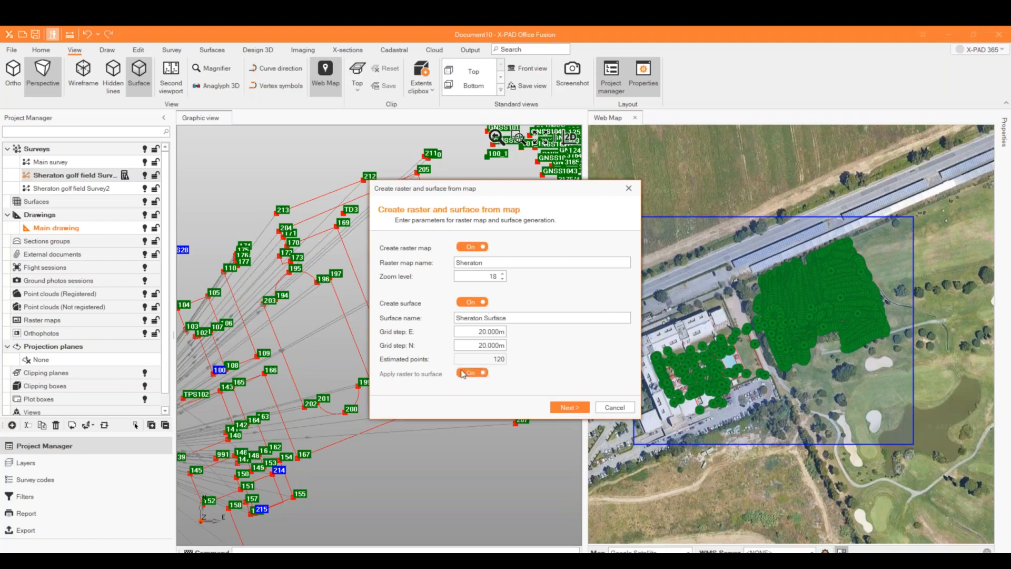
left_click(566, 407)
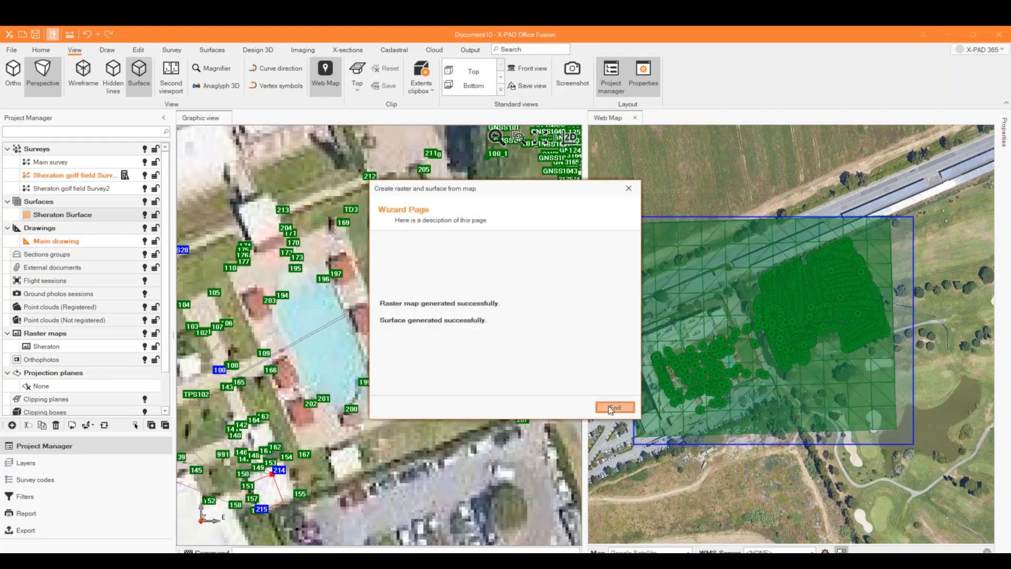
left_click(612, 407)
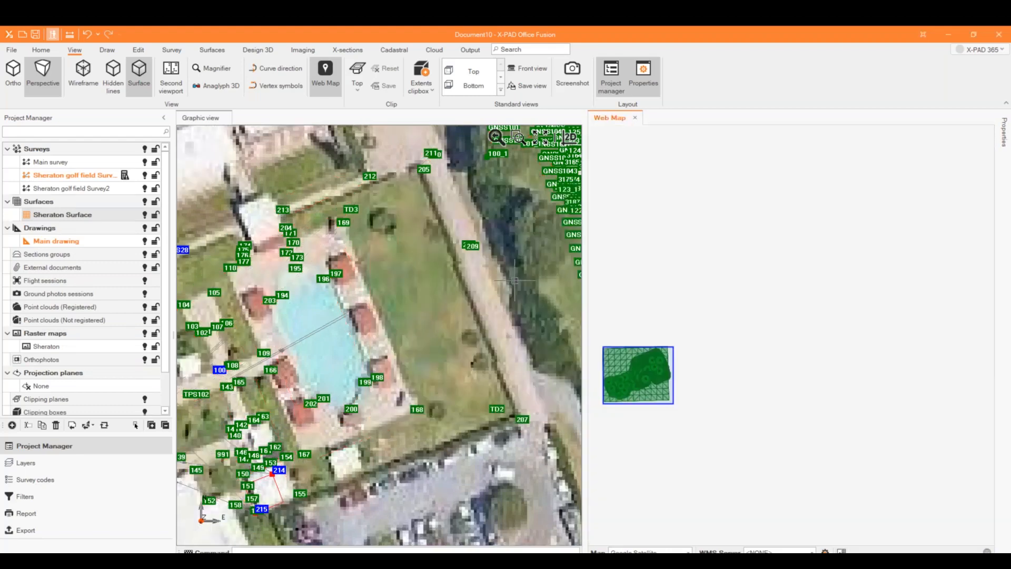
Step: Close the Web Map, inspect the raster under the survey points, and fit the graphic view to its extents
scroll(546, 319, "up", 1)
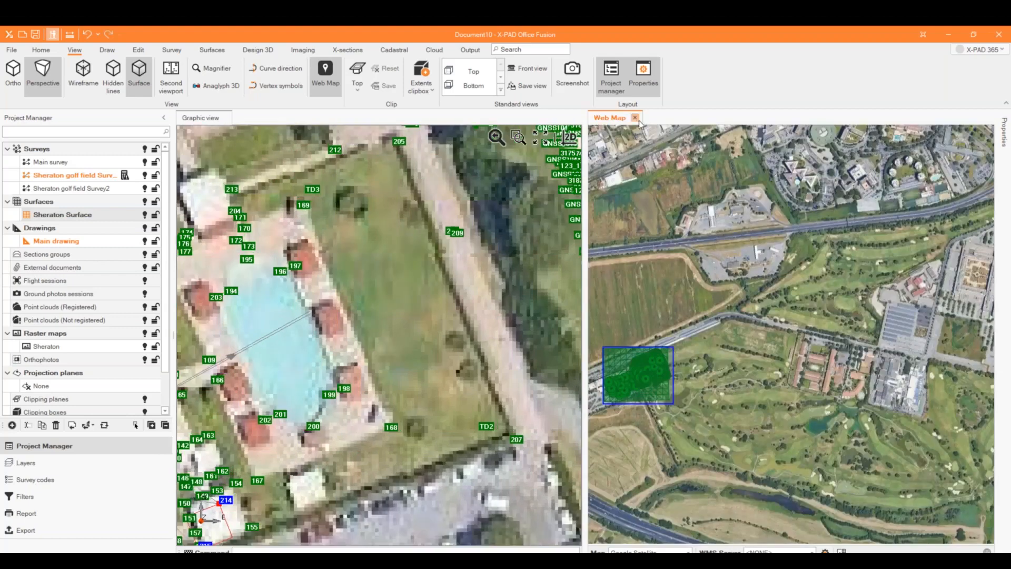
left_click(635, 117)
scroll(817, 232, "down", 2)
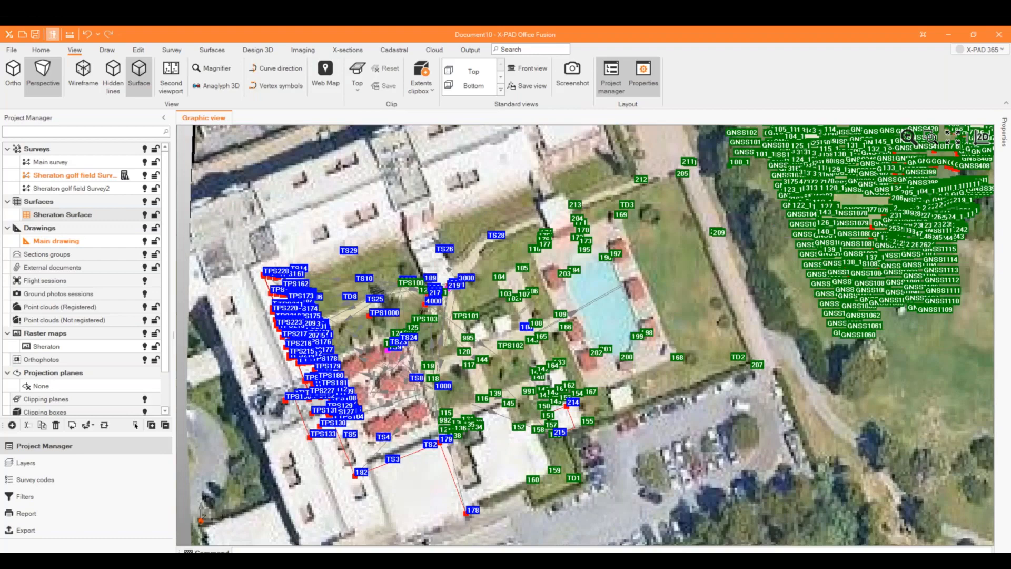
scroll(820, 232, "down", 2)
middle_click_drag(659, 356, 518, 334)
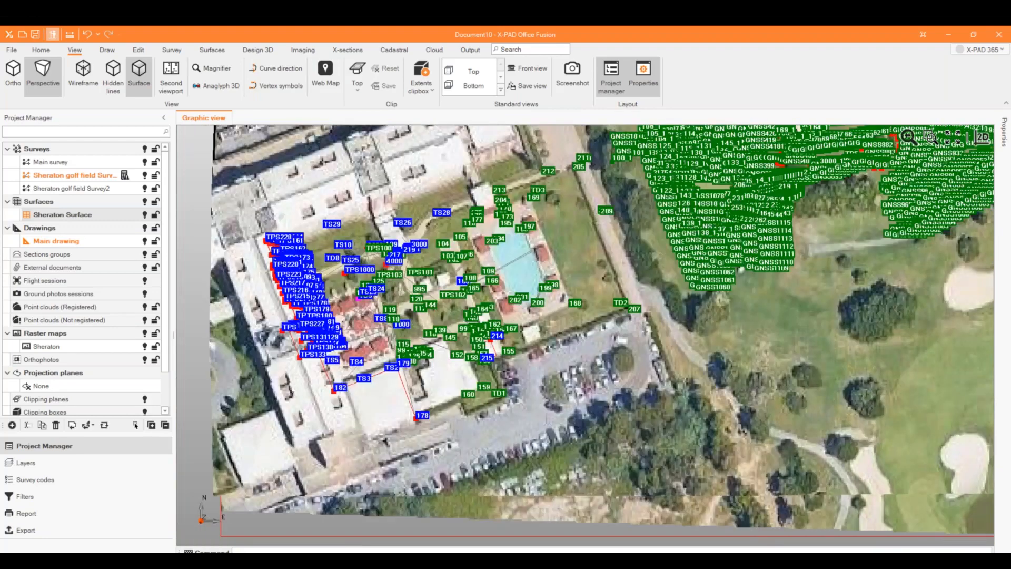
middle_click(606, 199)
middle_click(605, 199)
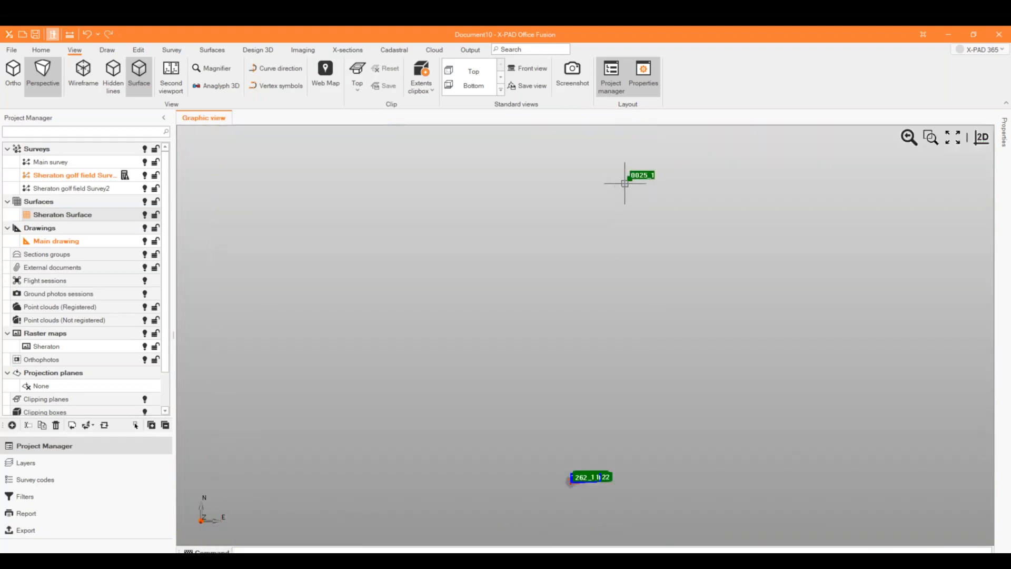
Step: Show the GNSS bases through the survey filters, hide them again, and fit the view to the remaining data
left_click(8, 498)
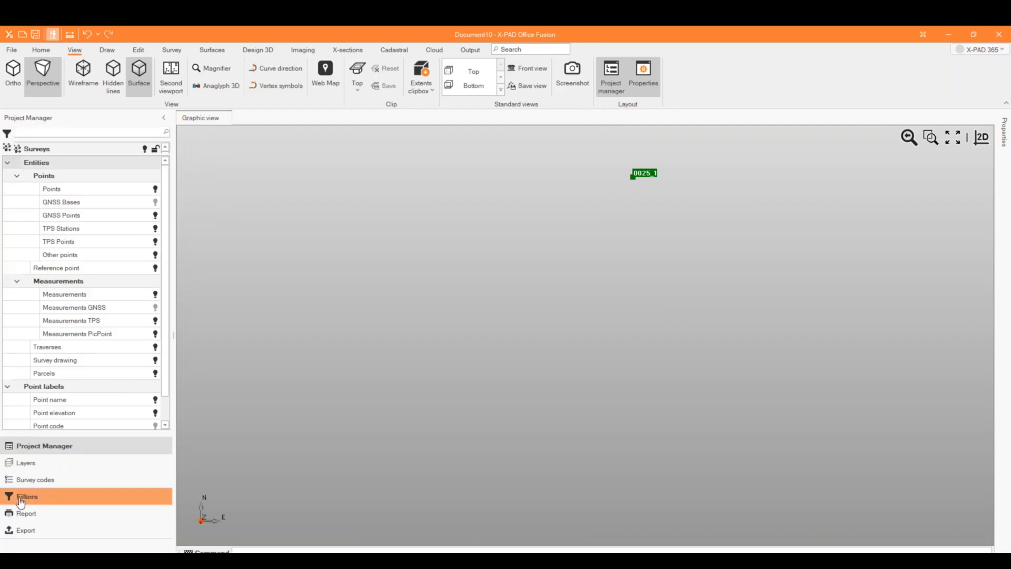
left_click(156, 205)
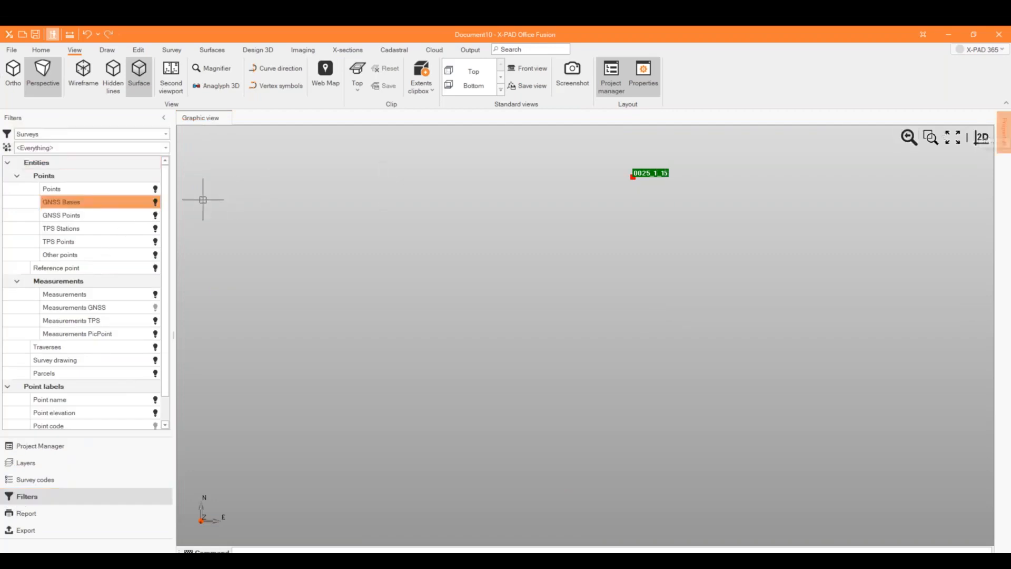
left_click(155, 203)
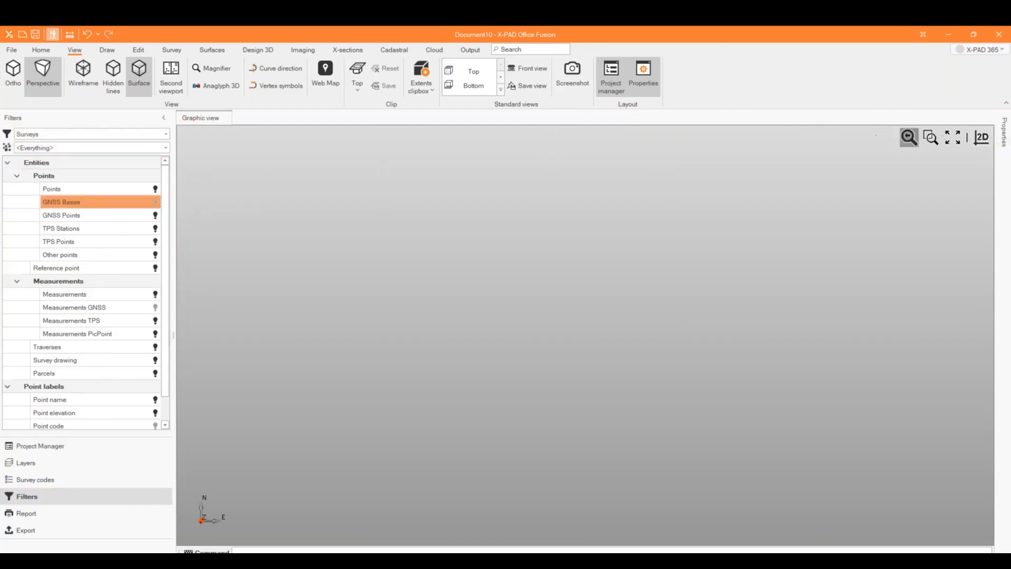
left_click(951, 142)
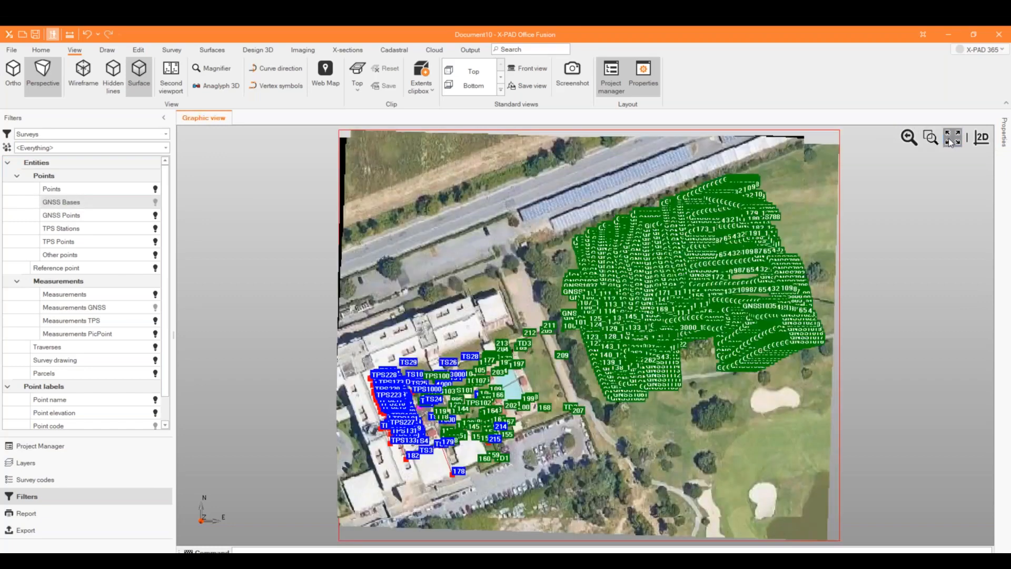
Step: Return to the project manager and switch the graphic view to 3D mode in perspective to inspect the textured surface
left_click(52, 453)
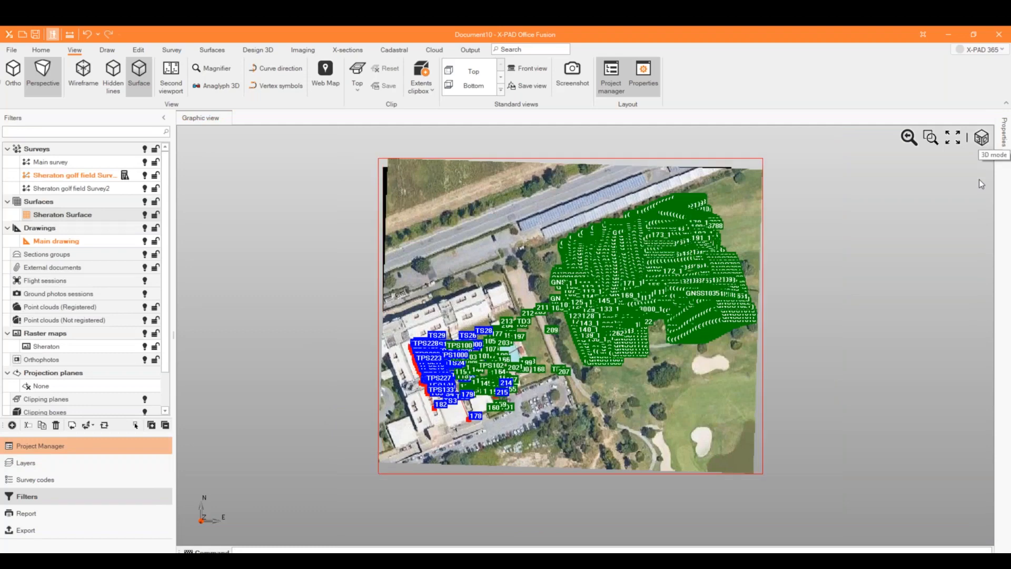
left_click(982, 138)
left_click(42, 77)
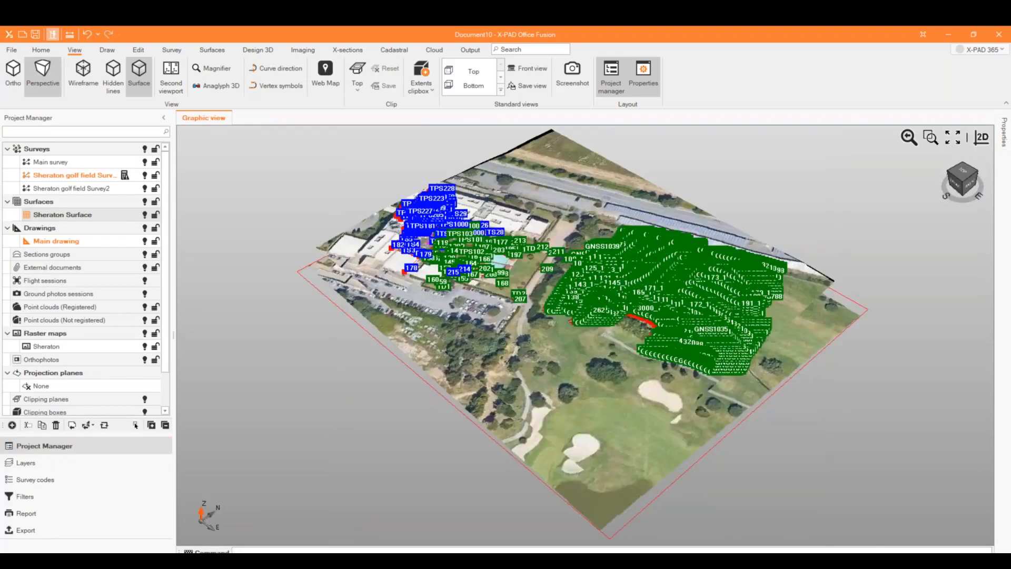
scroll(709, 304, "up", 3)
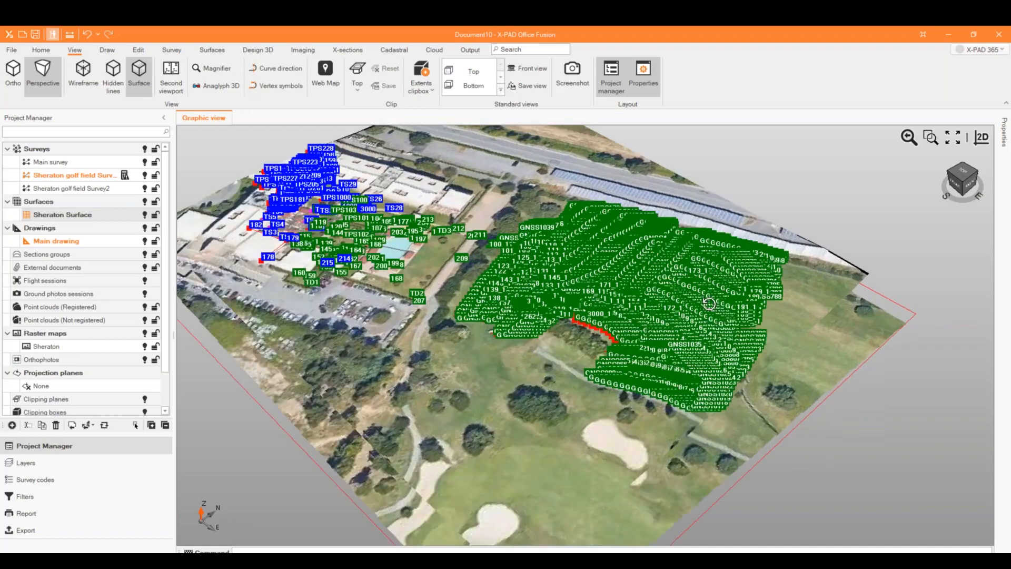
mouse_move(709, 303)
middle_mouse_down()
mouse_move(705, 263)
mouse_move(712, 310)
middle_mouse_up()
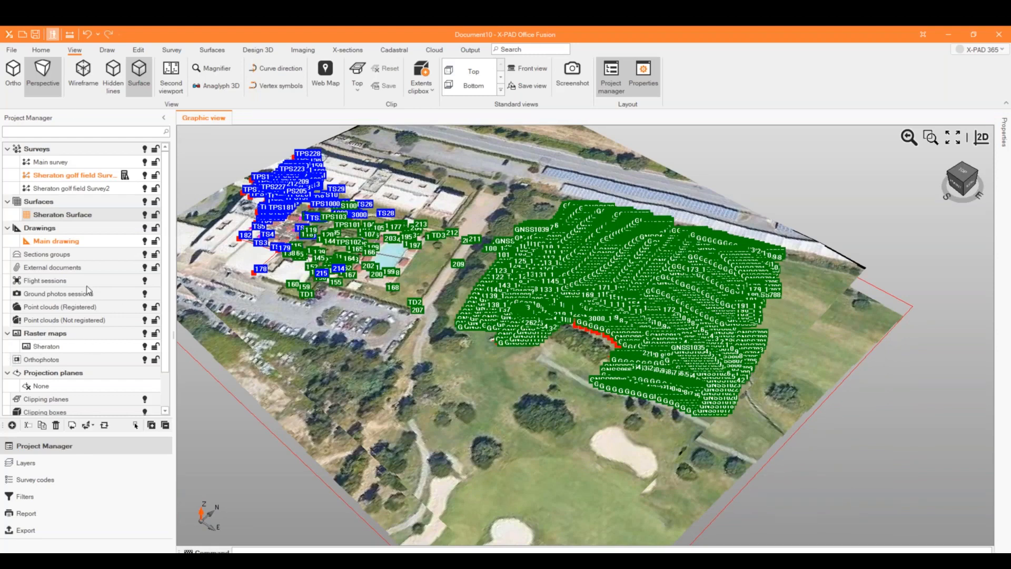
Step: Hide all surveys and the Sheraton Surface so that only the raster map is displayed
left_click(144, 151)
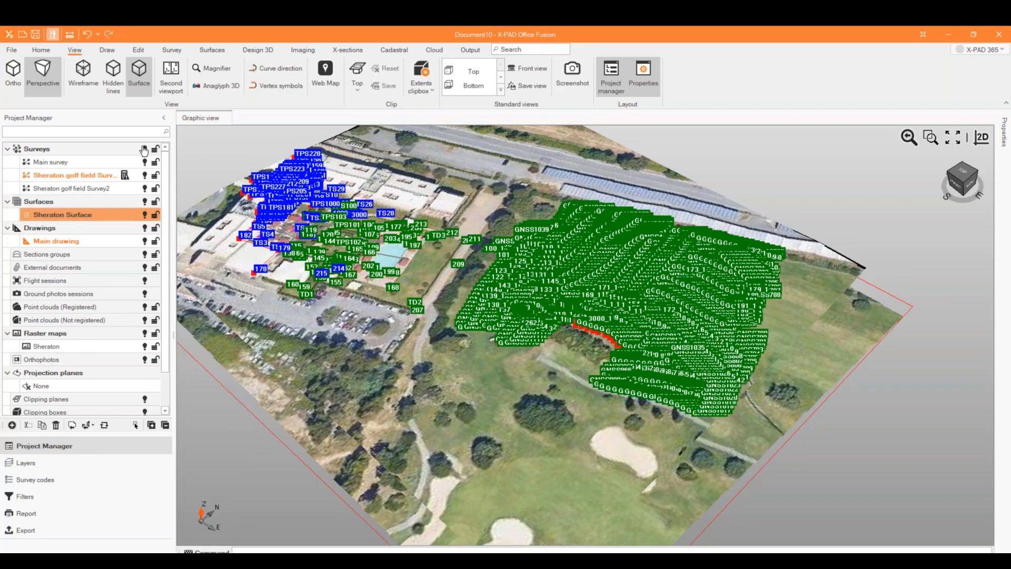
left_click(143, 151)
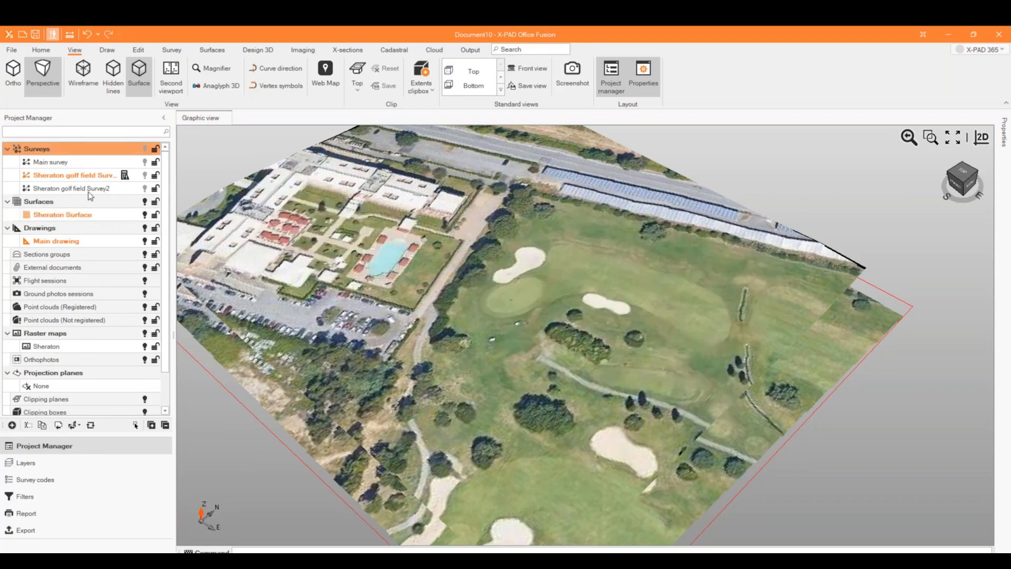
left_click(143, 216)
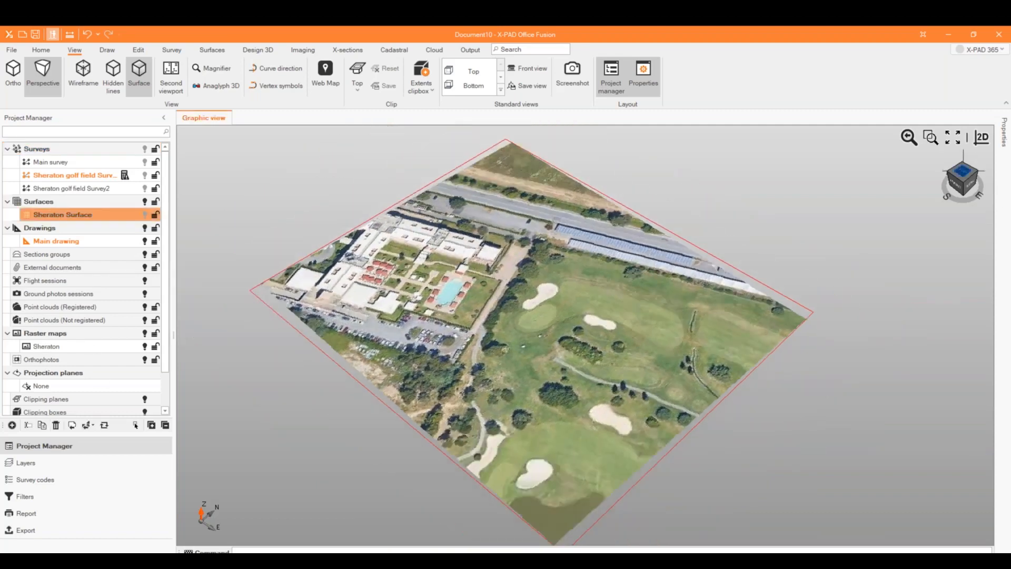
Step: Set the view to Top and show the active Sheraton golf field survey over the raster map
left_click(963, 172)
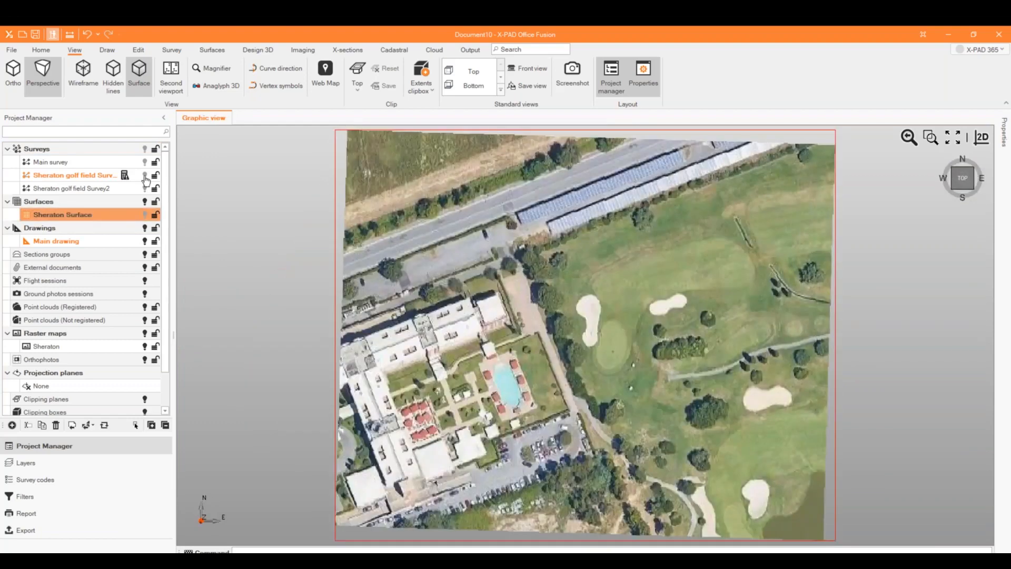
left_click(145, 176)
scroll(607, 447, "up", 2)
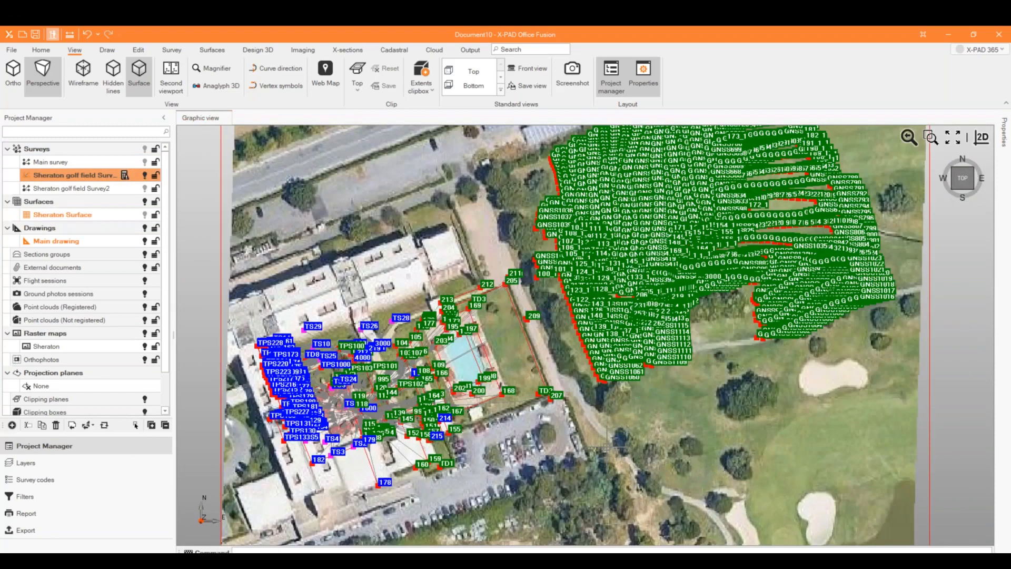
scroll(532, 332, "up", 2)
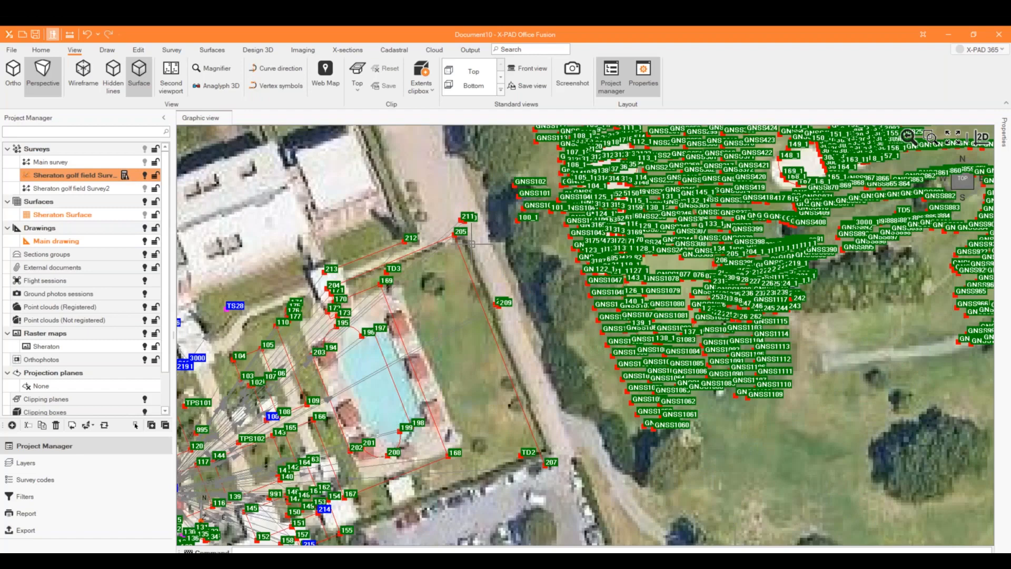
scroll(470, 244, "down", 1)
scroll(470, 244, "down", 1)
Step: Show the Web Map beside the graphic view again and set its source to Google Satellite
left_click(325, 74)
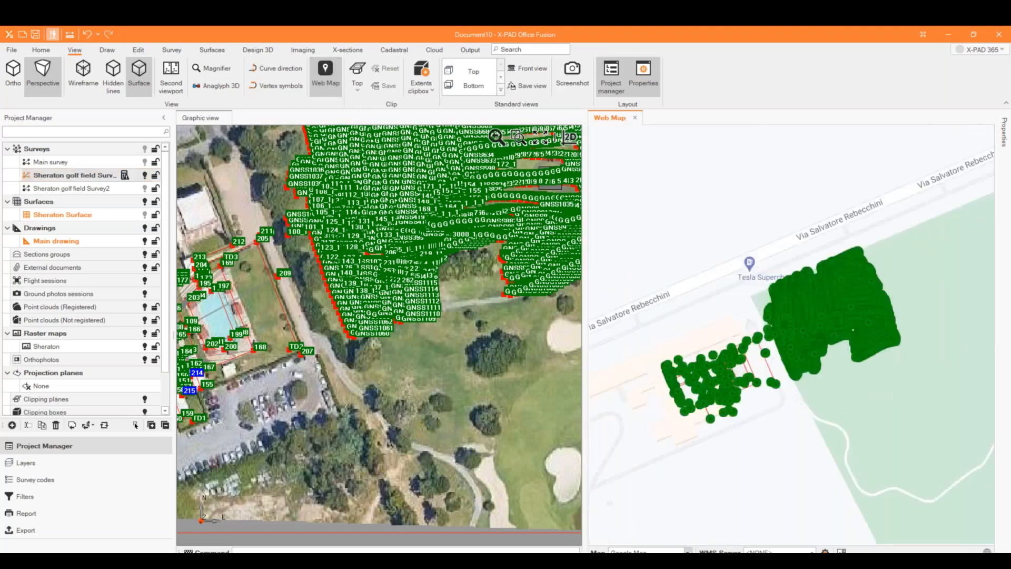
left_click(687, 550)
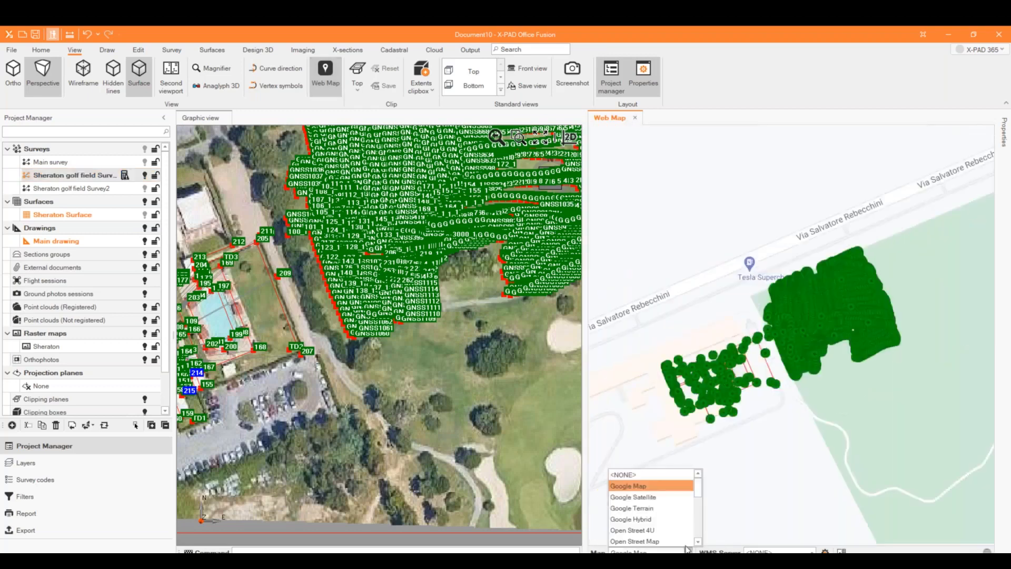
left_click(667, 500)
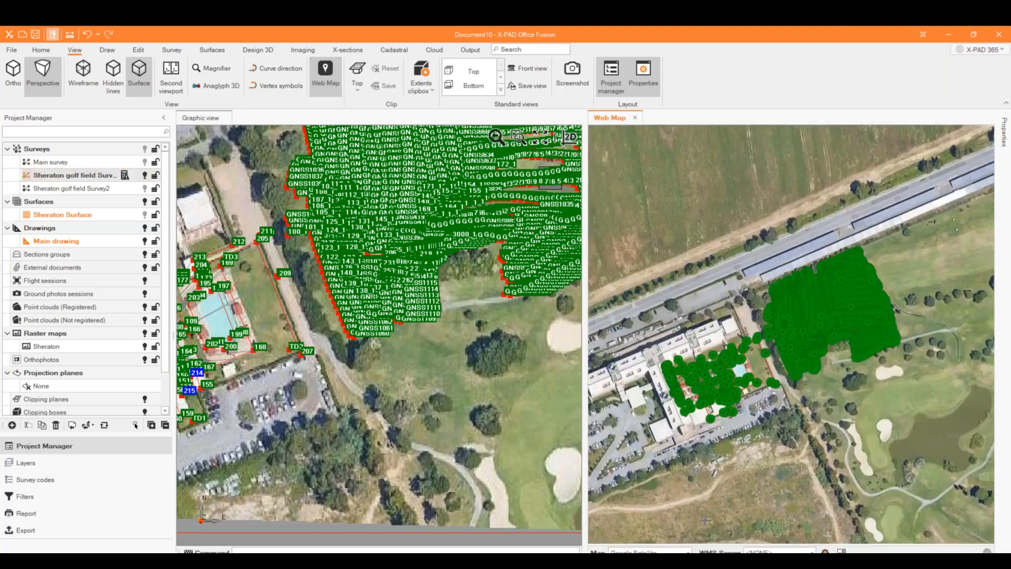
Step: Outline the surveyed golf field area on the web map and open the raster creation for it
scroll(856, 339, "up", 1)
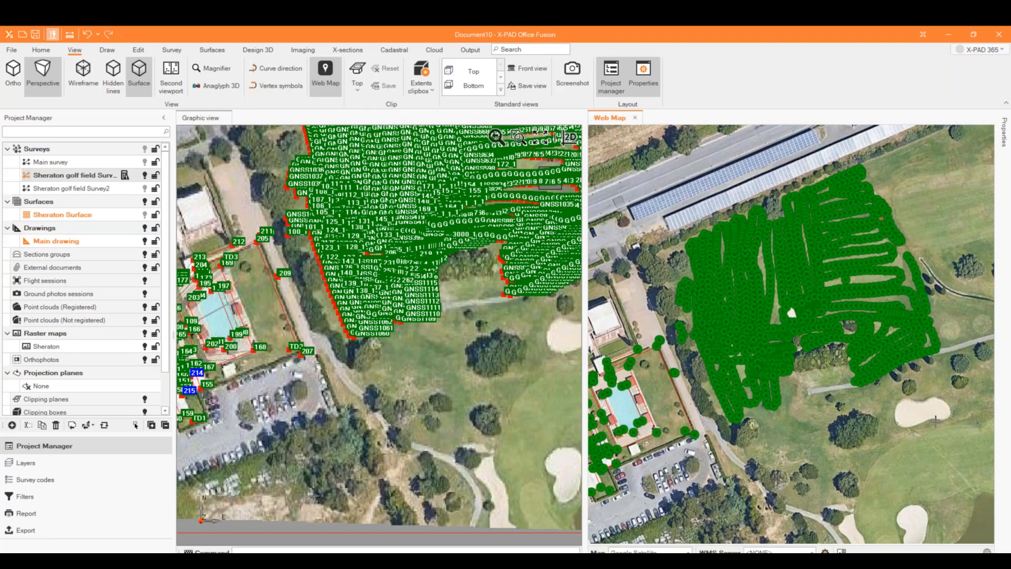
left_click(935, 425)
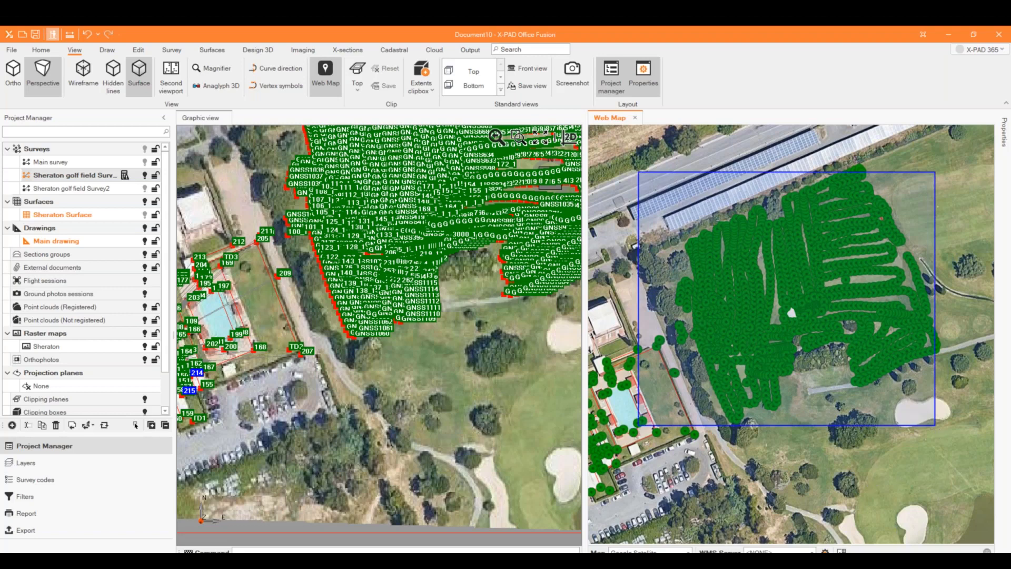
left_click(842, 550)
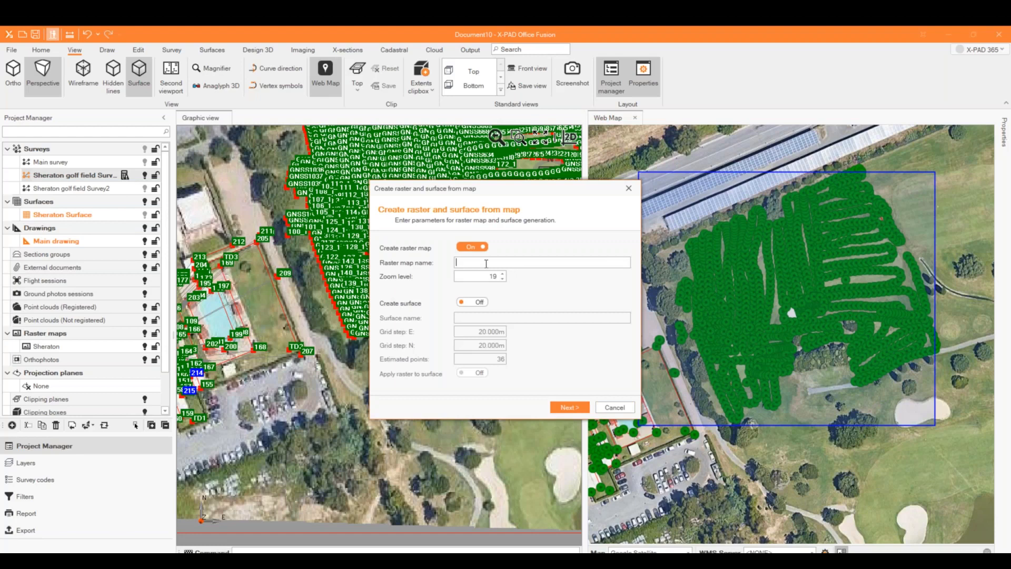
Step: Generate a raster map named New Rastre at zoom level 22 from the outlined area
type("New Rastre")
key("Tab")
type("22")
left_click(573, 402)
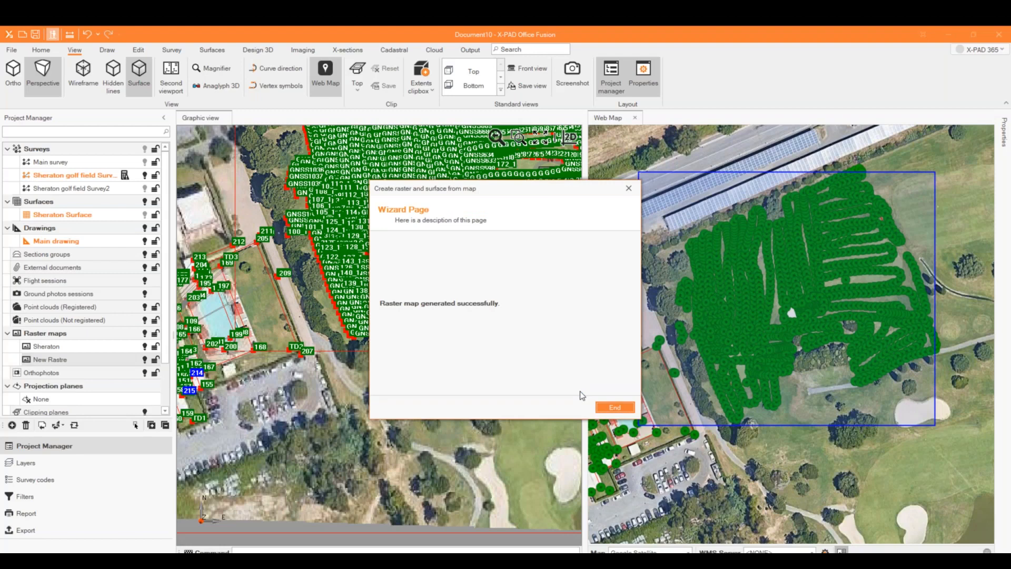
left_click(616, 407)
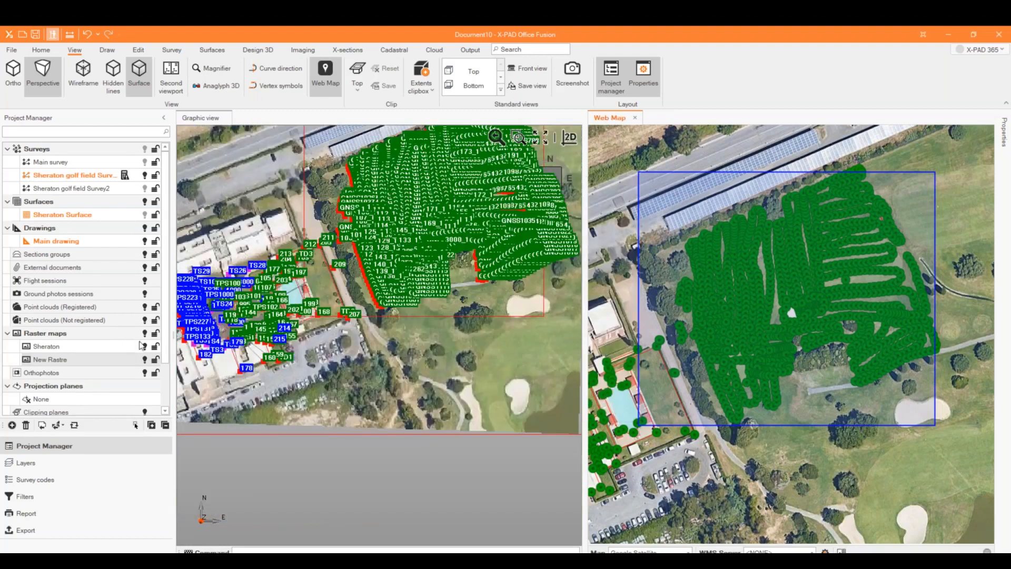
Step: Hide the Sheraton raster map and the active golf field survey, and close the Web Map
left_click(133, 344)
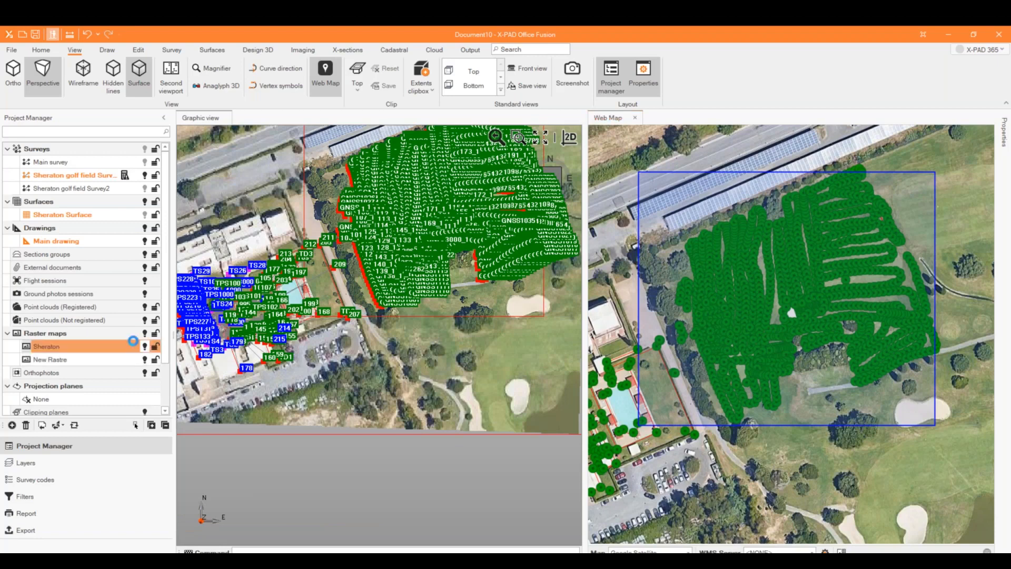
left_click(145, 346)
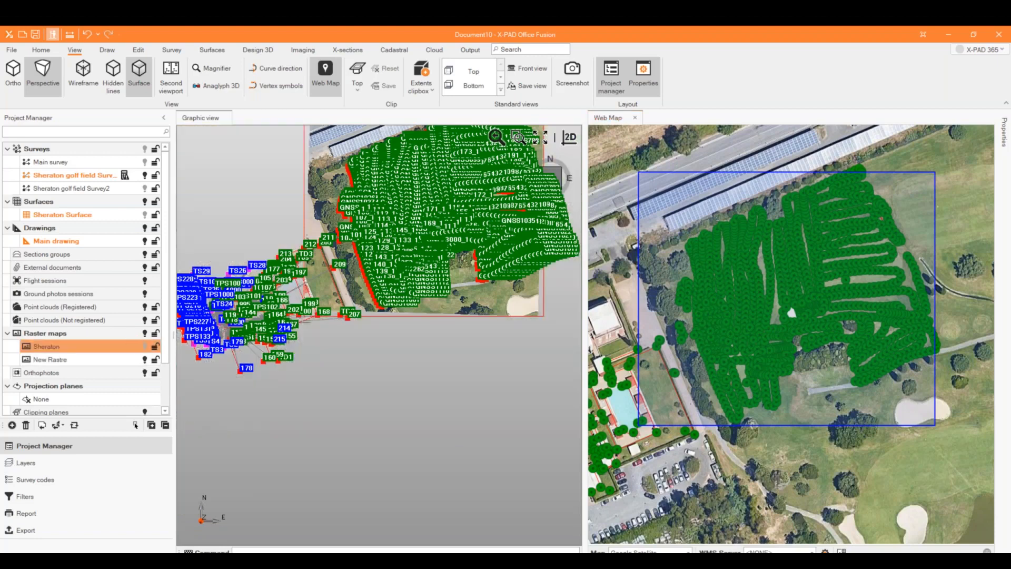
scroll(412, 203, "up", 4)
left_click(144, 175)
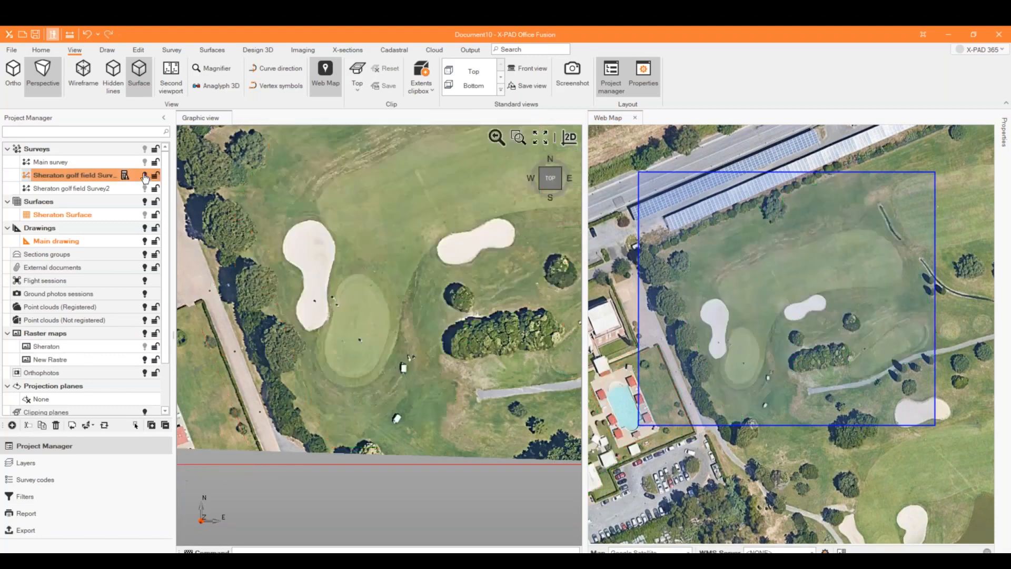
left_click(635, 118)
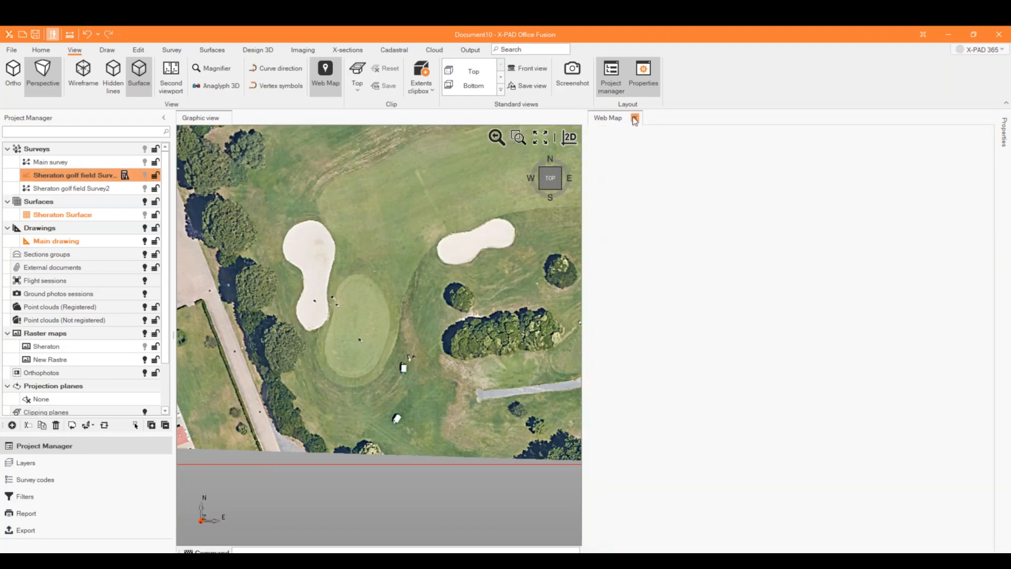
scroll(582, 225, "up", 5)
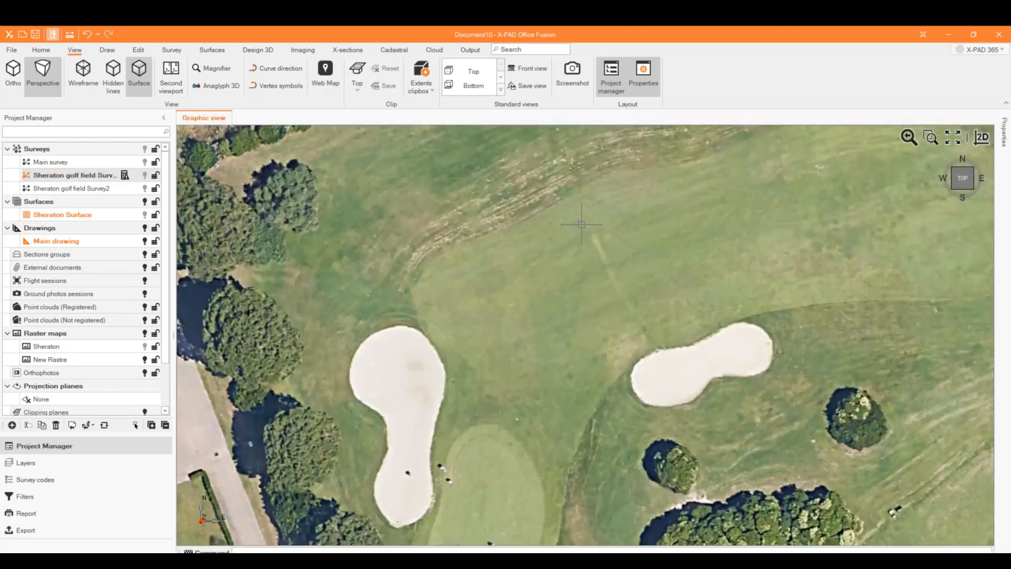
Step: Show the Sheraton raster map again and toggle New Rastre off and on to compare their image resolution
scroll(581, 225, "down", 3)
left_click(146, 347)
left_click(146, 361)
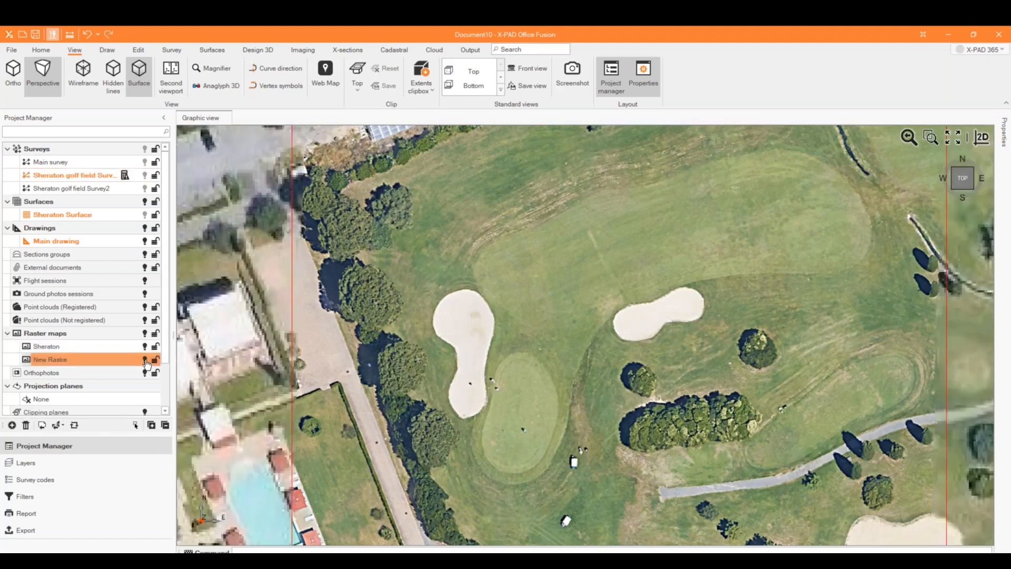
left_click(145, 361)
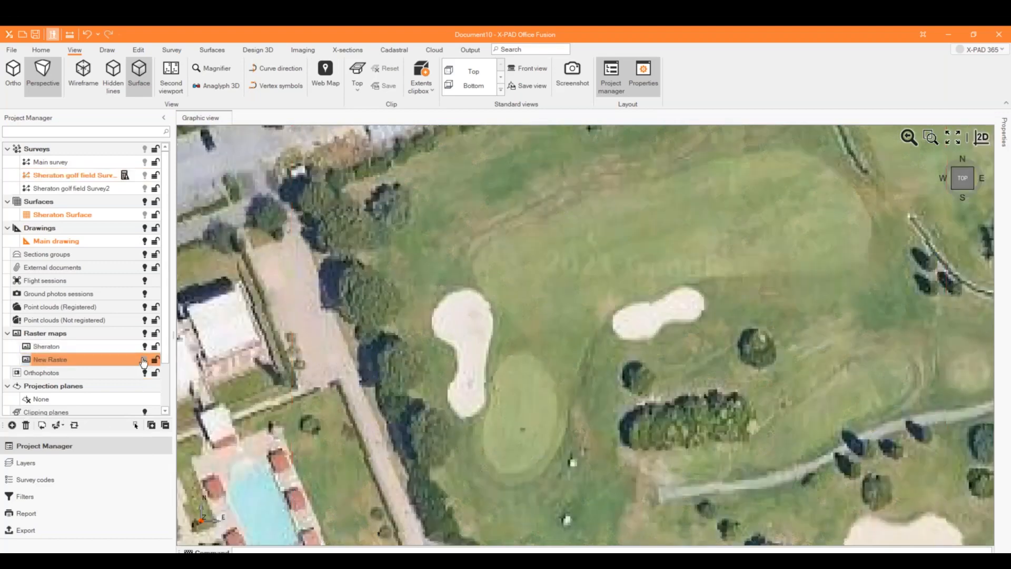
left_click(145, 361)
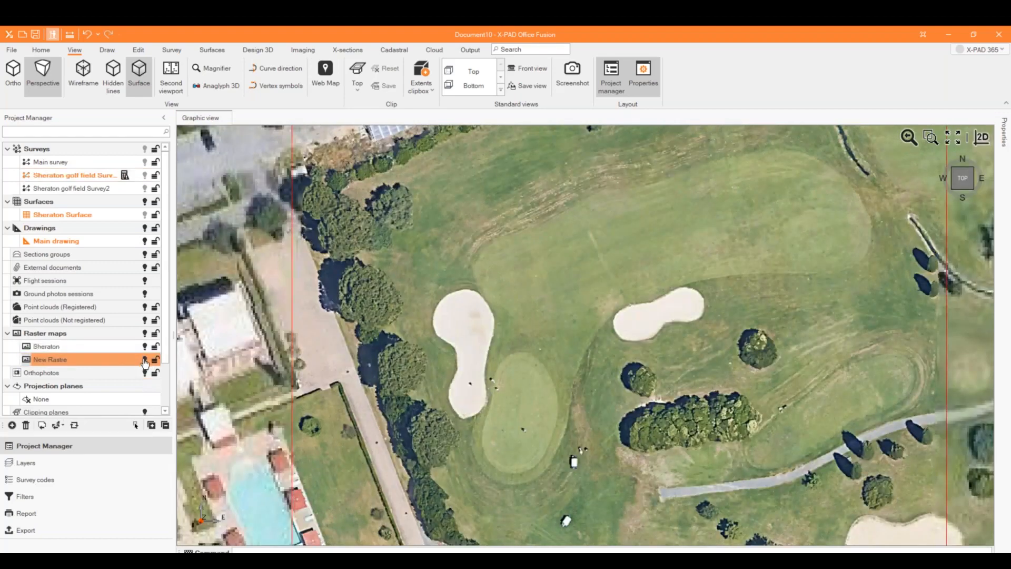
left_click(144, 360)
left_click(144, 360)
Step: Hide both raster maps and show the Sheraton Surface in an oblique 3D view
left_click(144, 360)
left_click(145, 347)
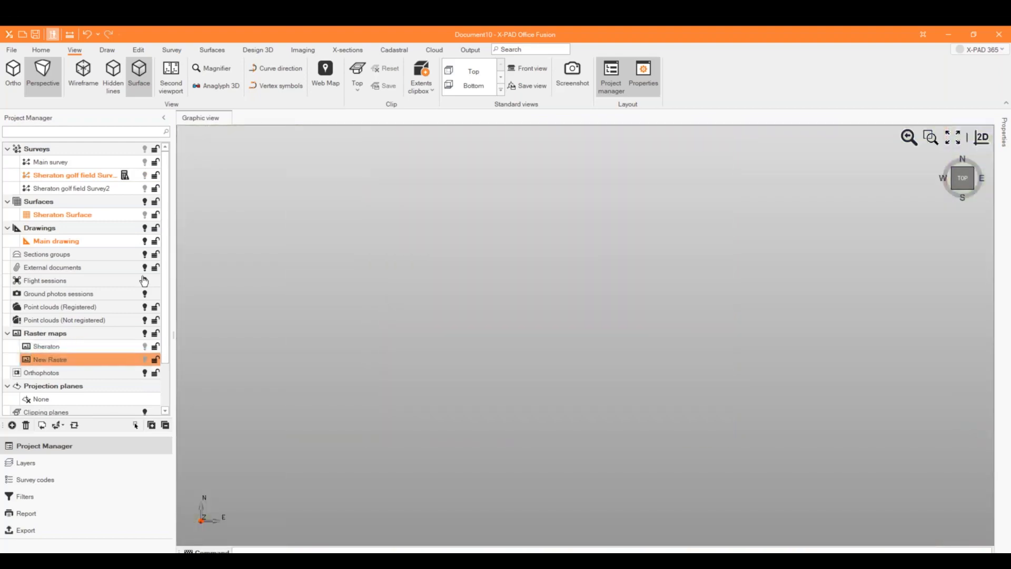
left_click(145, 216)
scroll(659, 321, "down", 3)
middle_click_drag(679, 334, 647, 361)
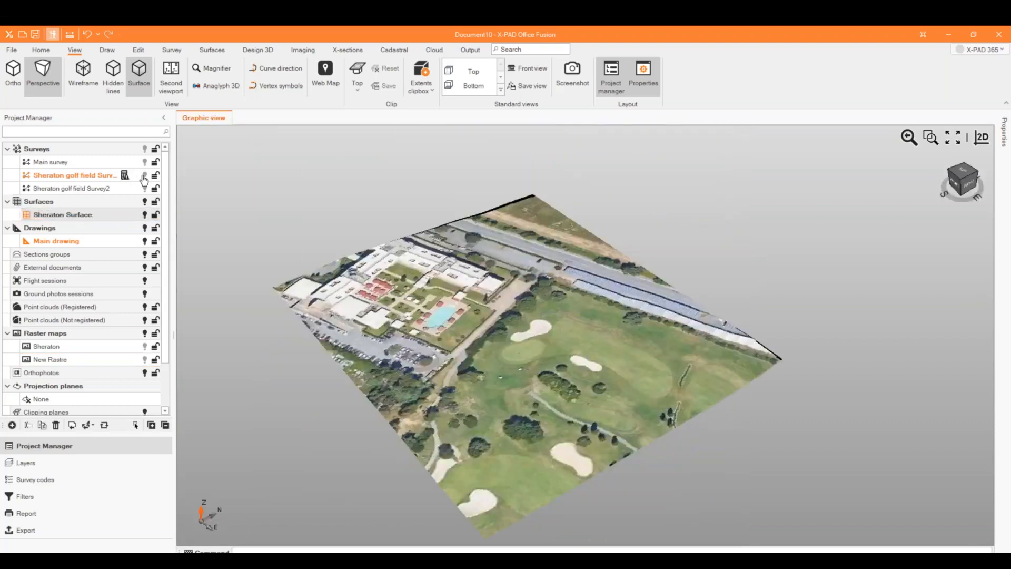
Step: Show the active golf field survey over the Sheraton Surface and fit the whole model in view
left_click(144, 177)
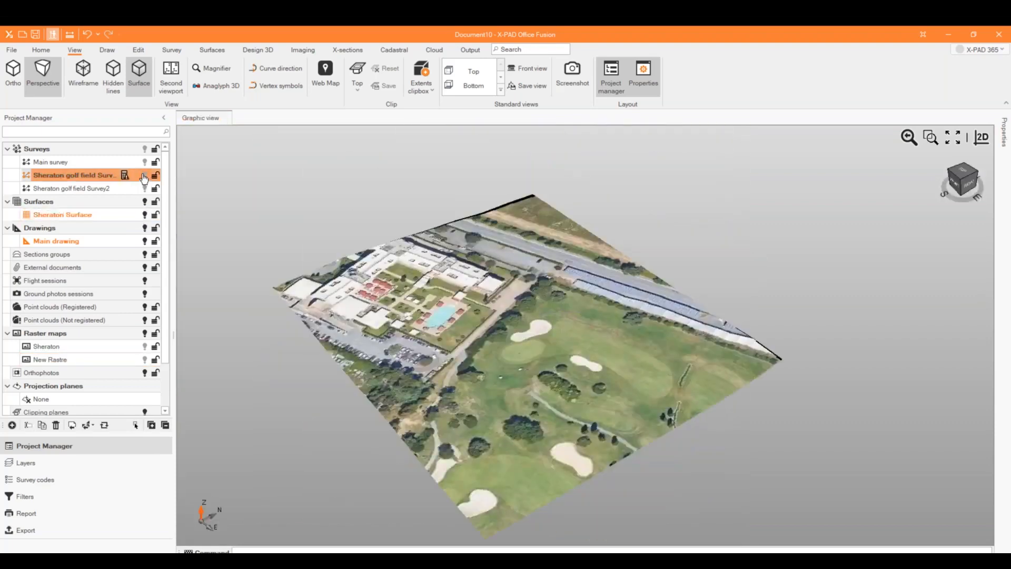
scroll(352, 259, "up", 2)
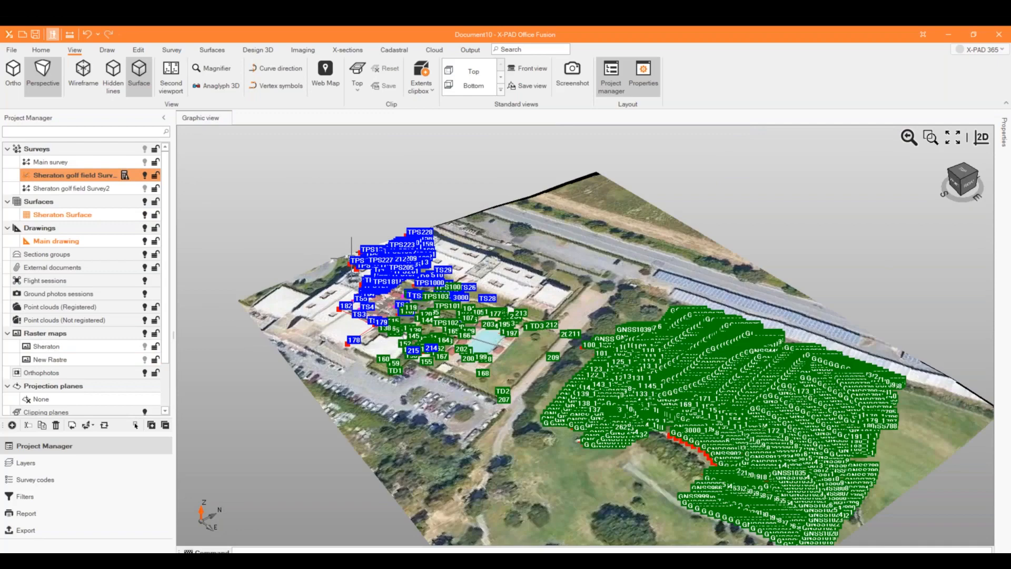
scroll(357, 375, "up", 2)
middle_click_drag(357, 375, 593, 421)
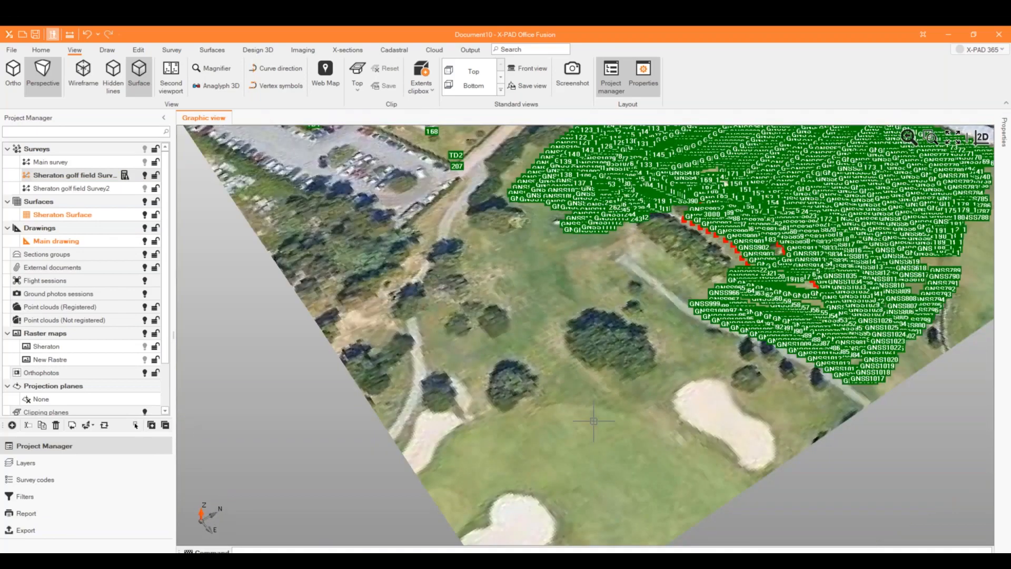
scroll(594, 422, "down", 2)
left_click(953, 137)
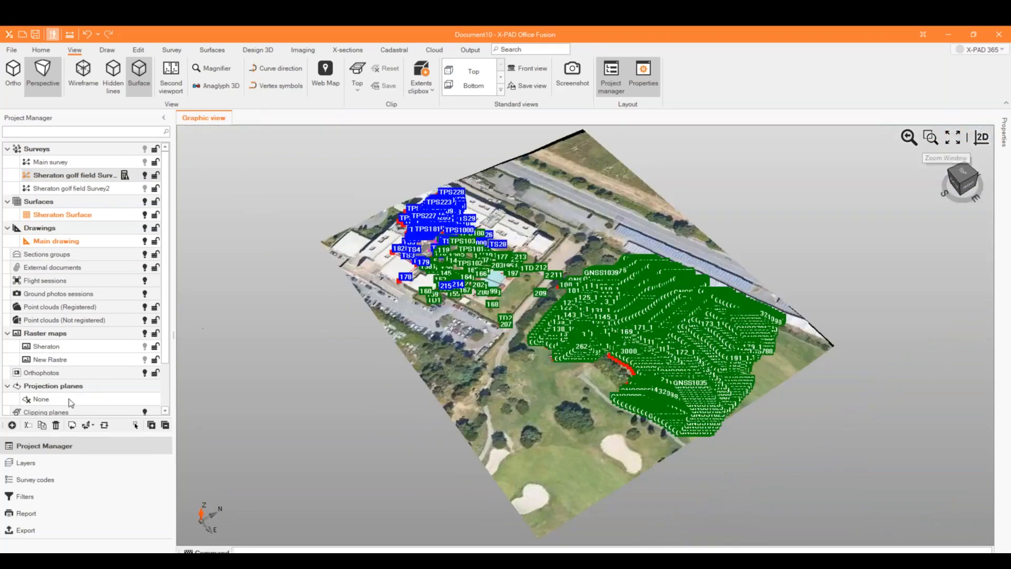
Step: Switch the graphic view to 2D and hide the main drawing
left_click(981, 138)
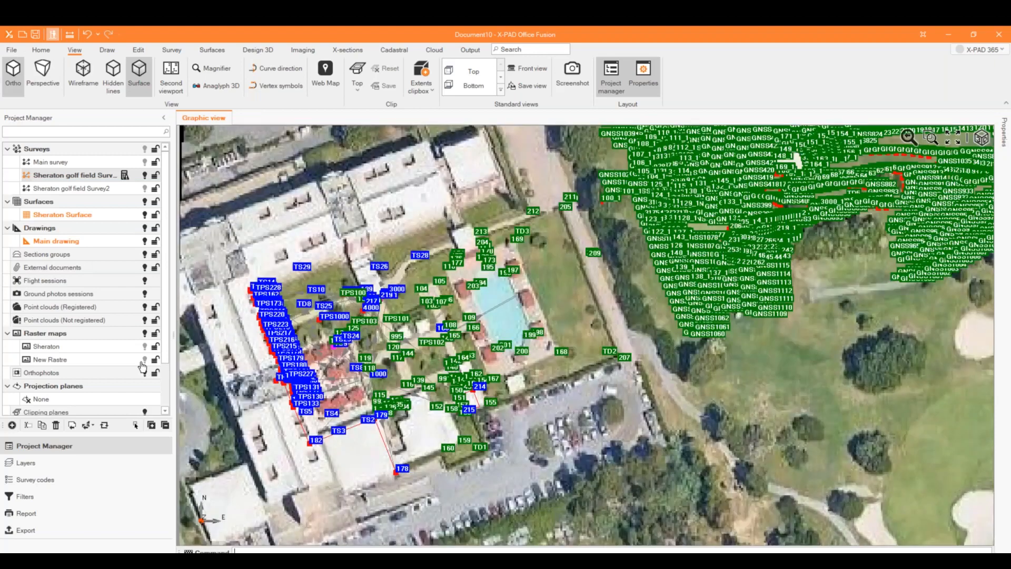
left_click(143, 360)
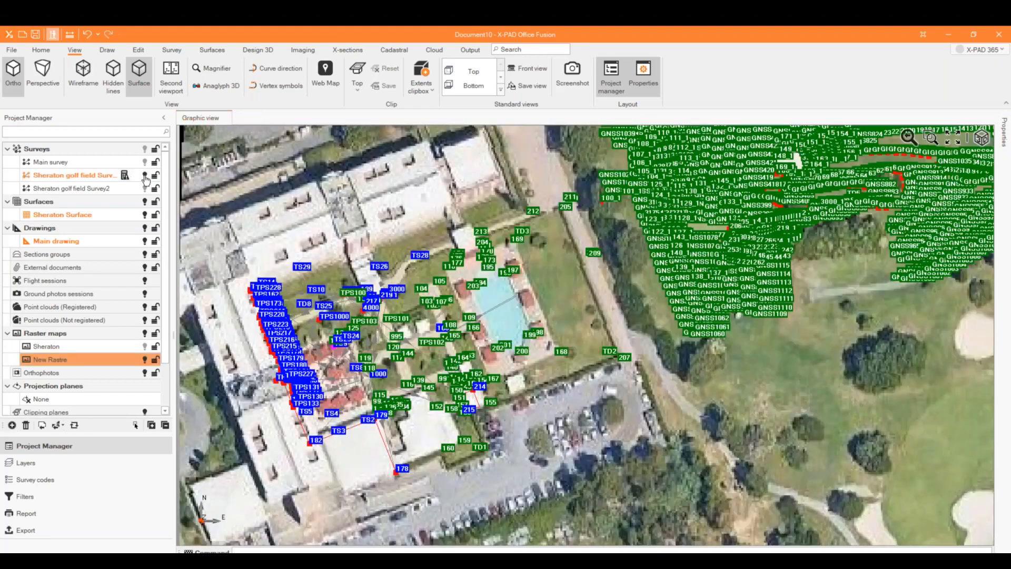
left_click(145, 241)
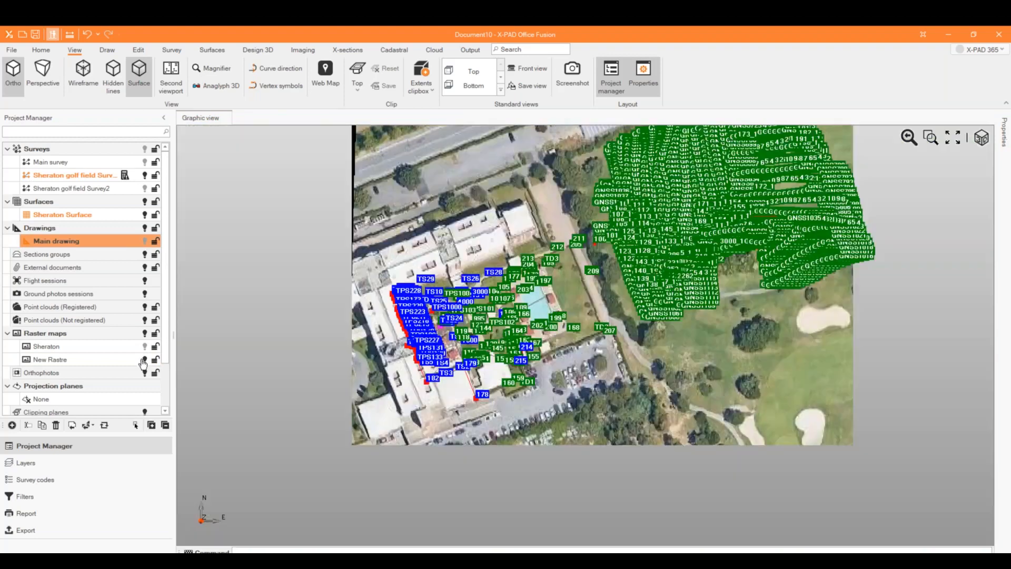
Step: Hide the Sheraton Surface and show the New Rastre raster map beneath the golf field survey points
left_click(144, 359)
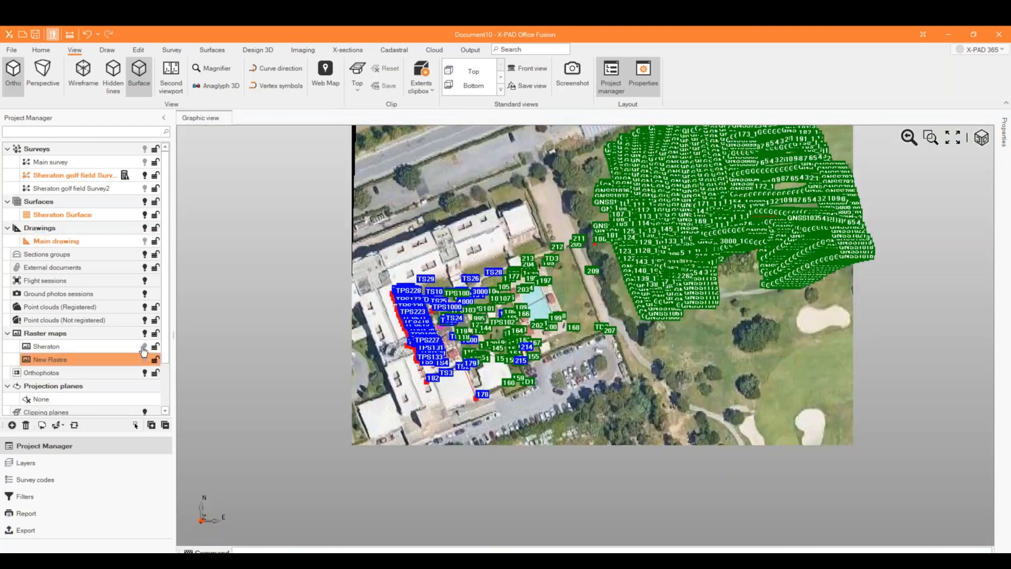
left_click(143, 216)
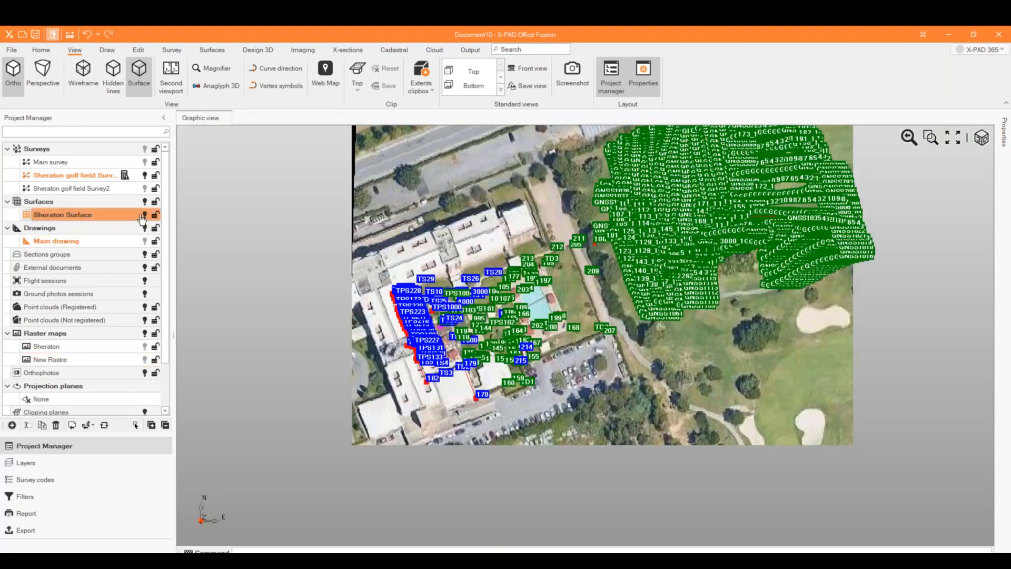
left_click(144, 215)
left_click(145, 362)
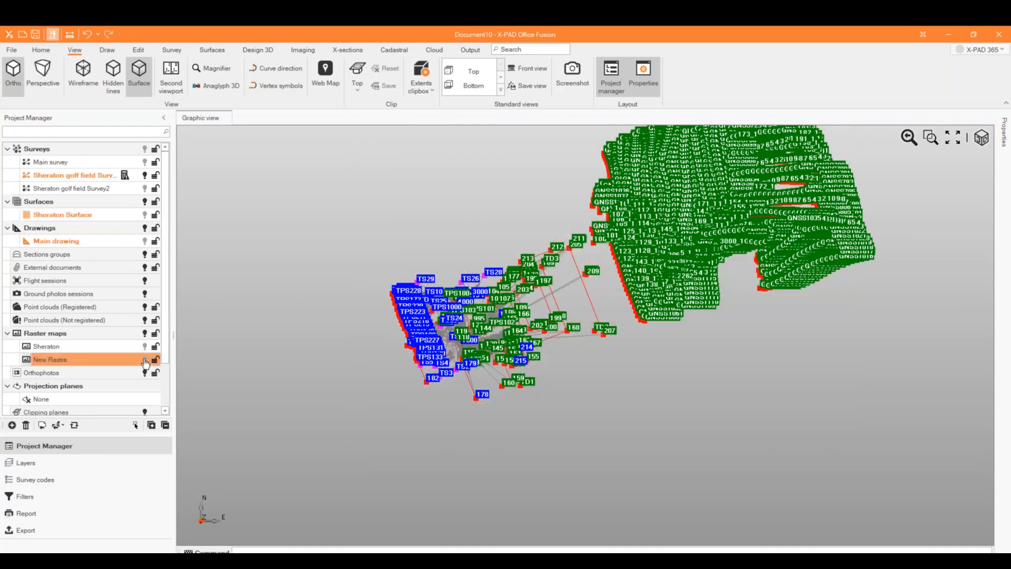
left_click(145, 361)
scroll(753, 201, "up", 3)
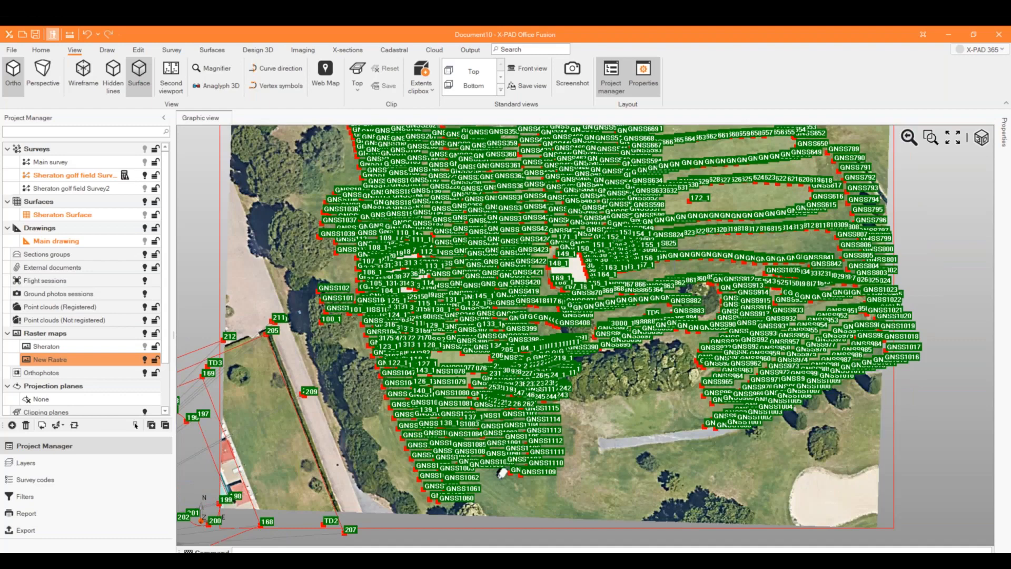
middle_click_drag(802, 511, 758, 435)
scroll(758, 434, "up", 2)
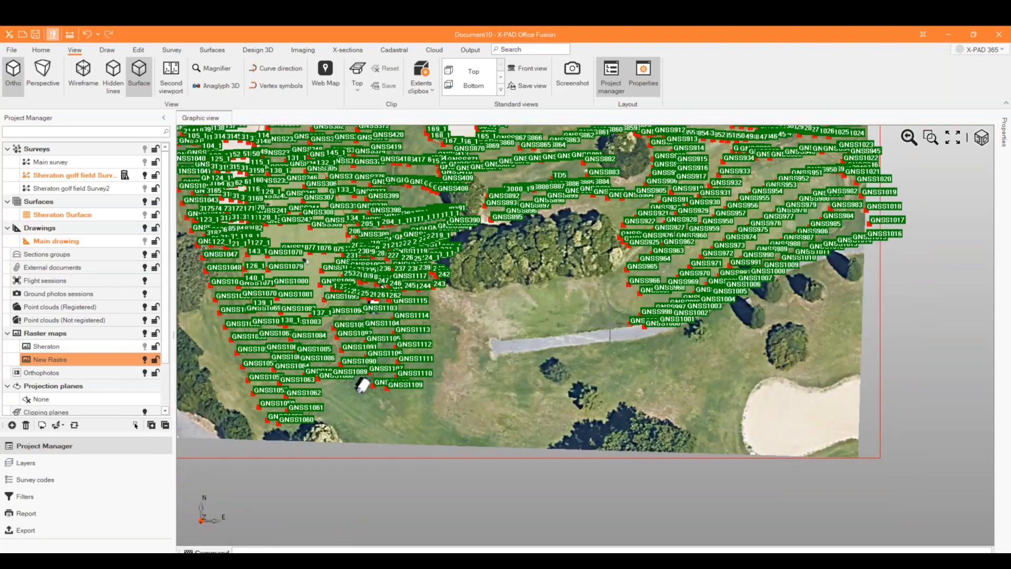
scroll(609, 332, "down", 8)
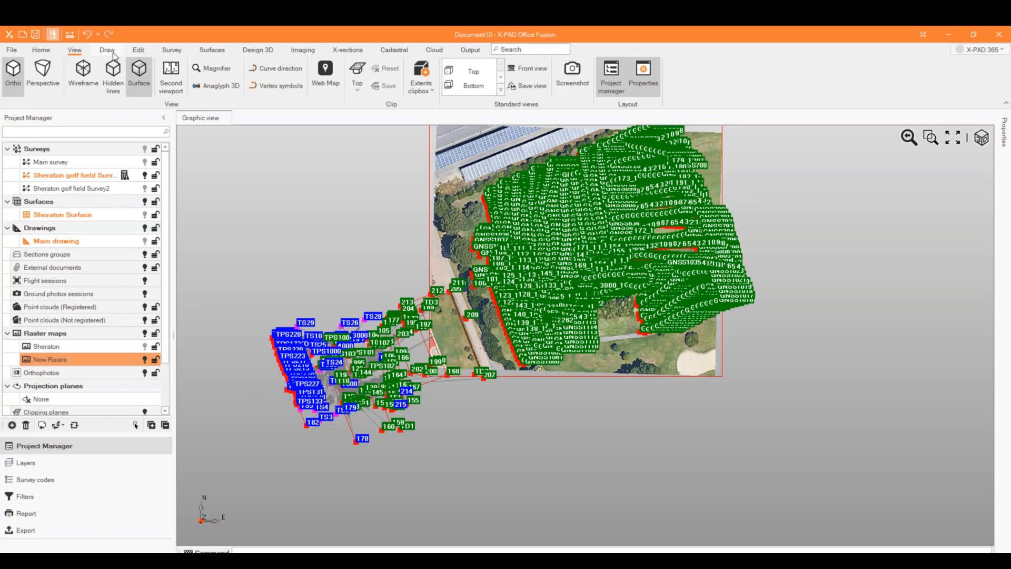
Step: Start a polyline with automatic point creation at the northwest corner of the grey path on the raster map, naming the first point NEW1
left_click(108, 50)
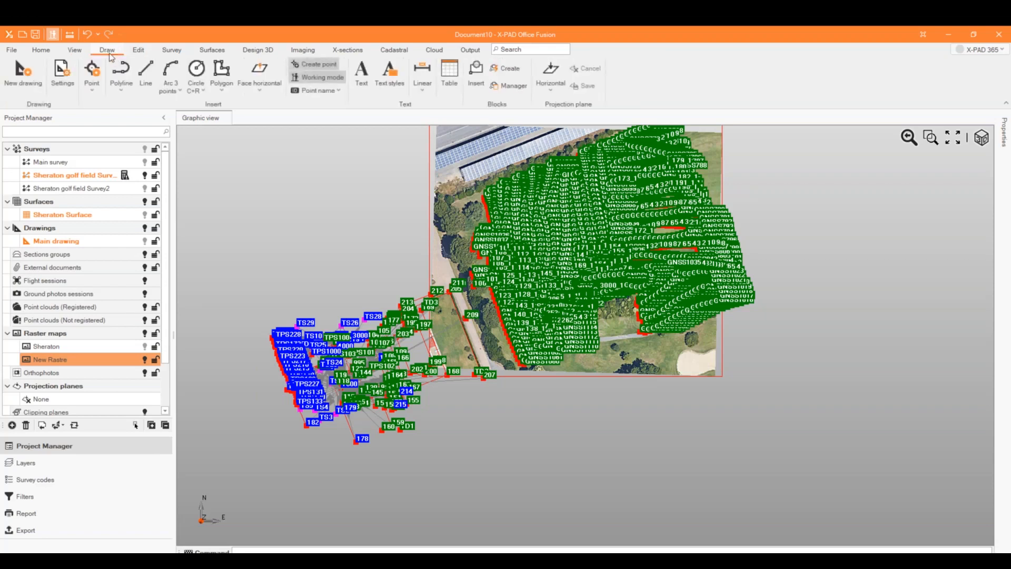
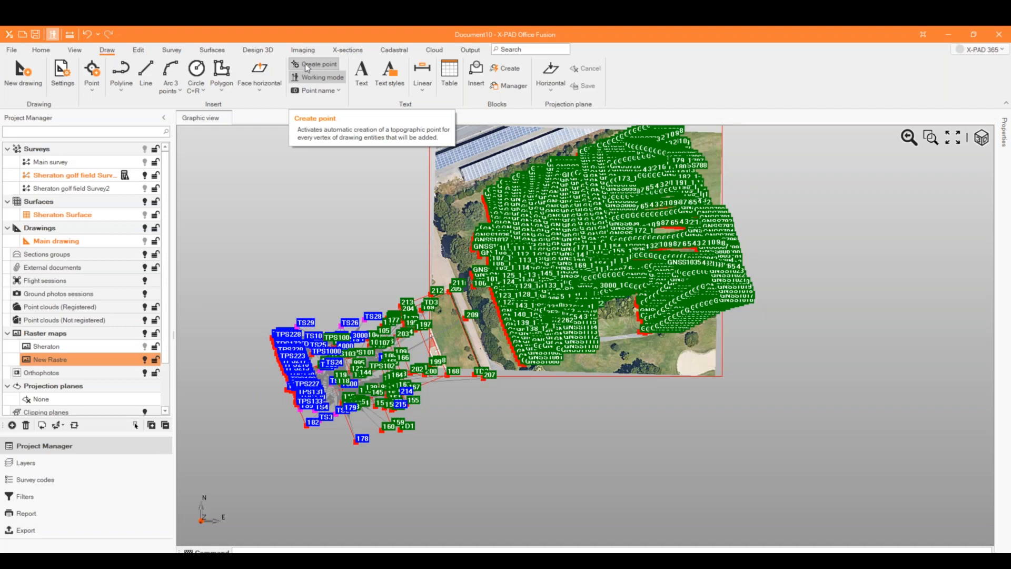
left_click(118, 176)
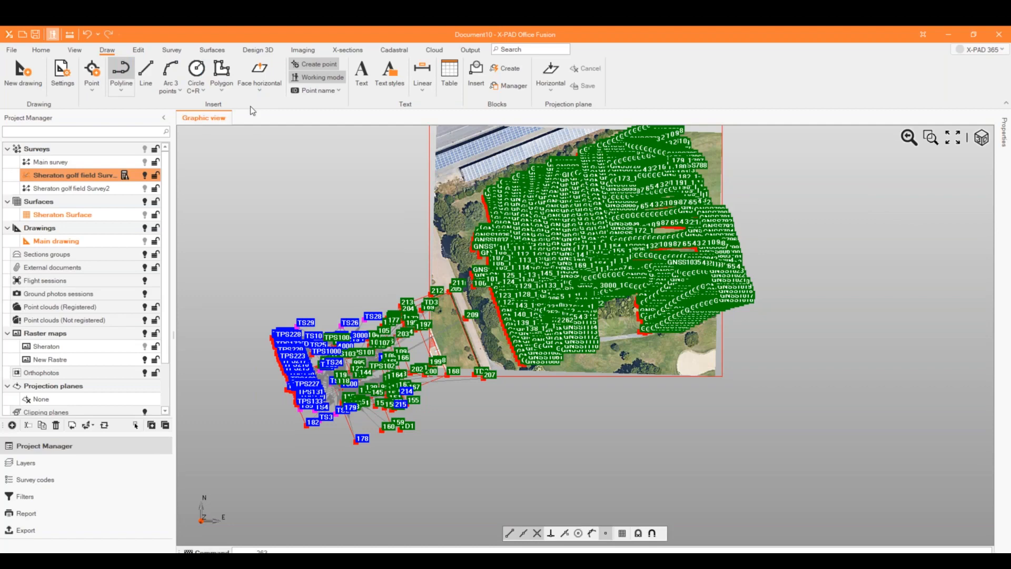
scroll(679, 337, "up", 2)
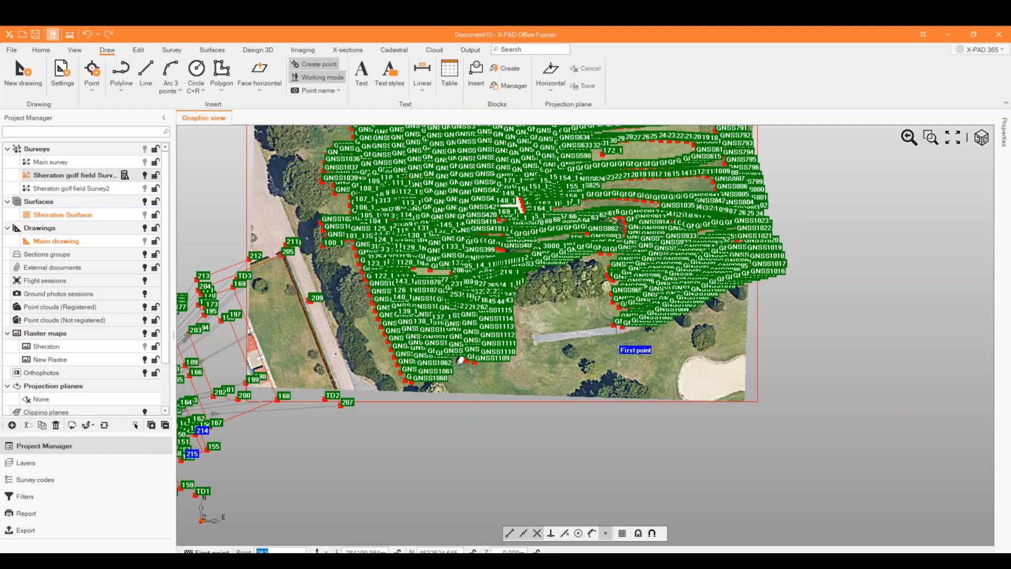
scroll(617, 344, "up", 2)
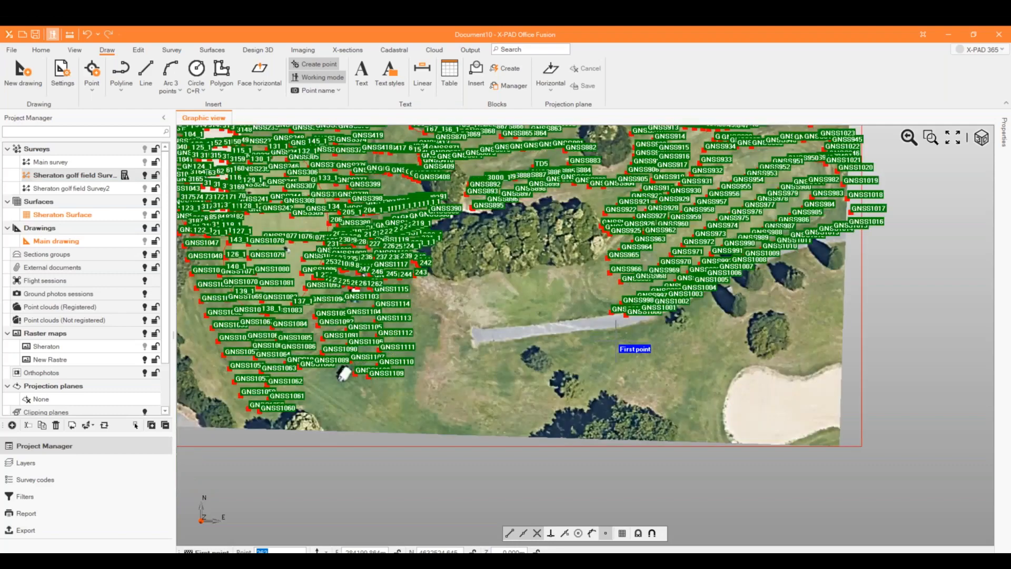
scroll(615, 337, "up", 2)
scroll(604, 318, "down", 4)
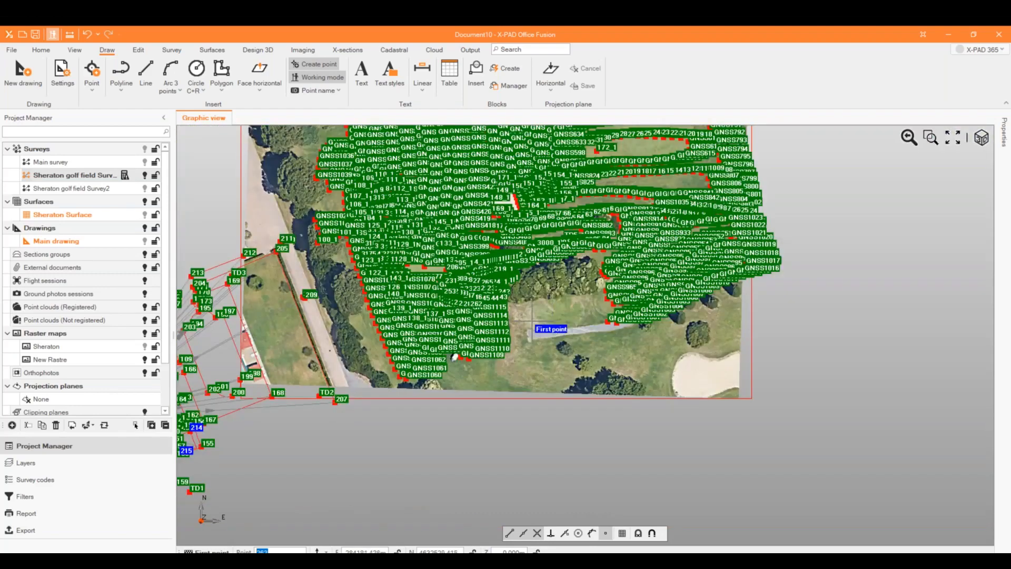
scroll(532, 320, "up", 4)
type("new")
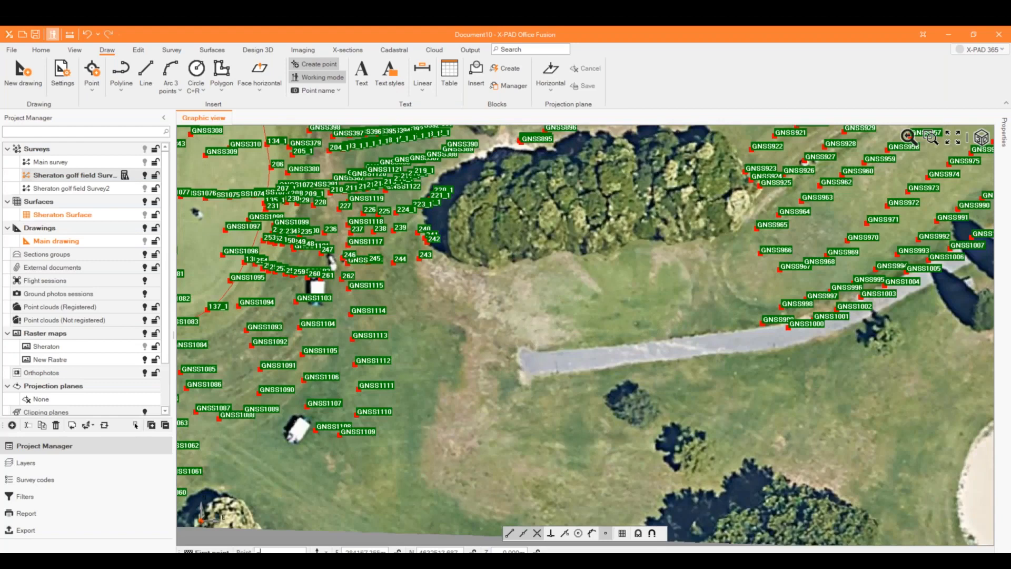
type("1")
left_click(520, 352)
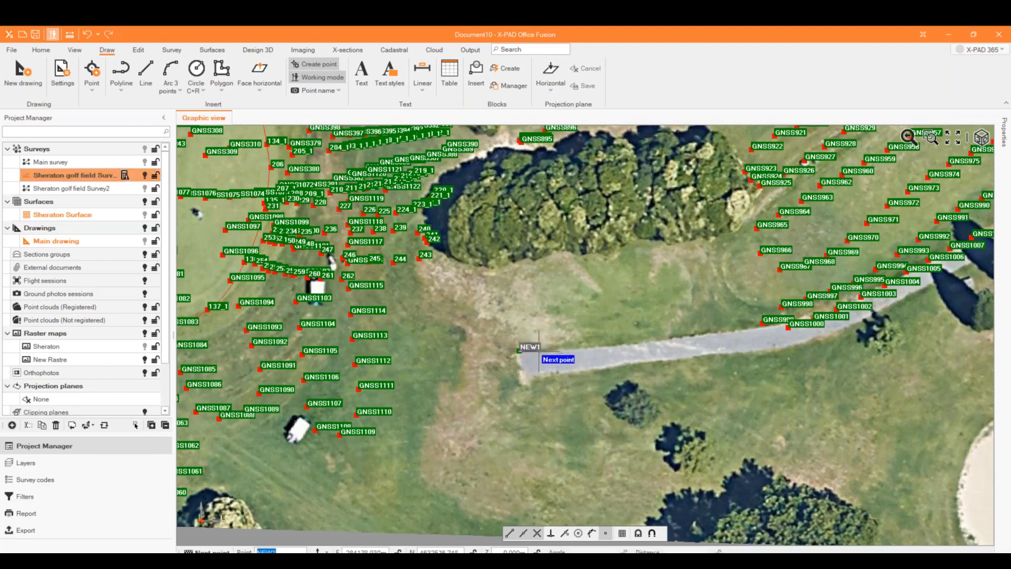
Step: Trace the path's north edge eastward and its south edge back with five more vertices, and close the polyline
left_click(629, 343)
left_click(755, 331)
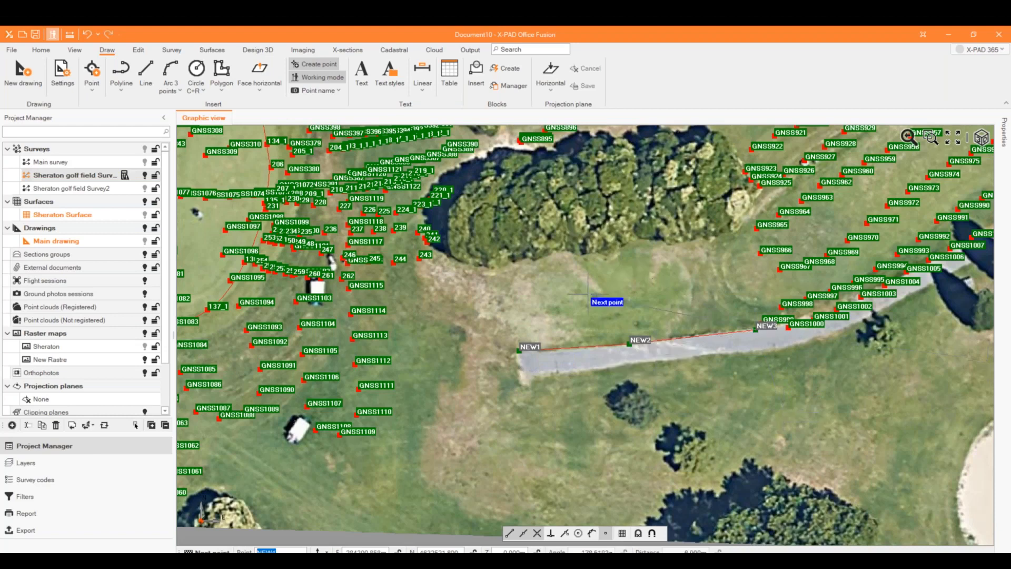
right_click(627, 373)
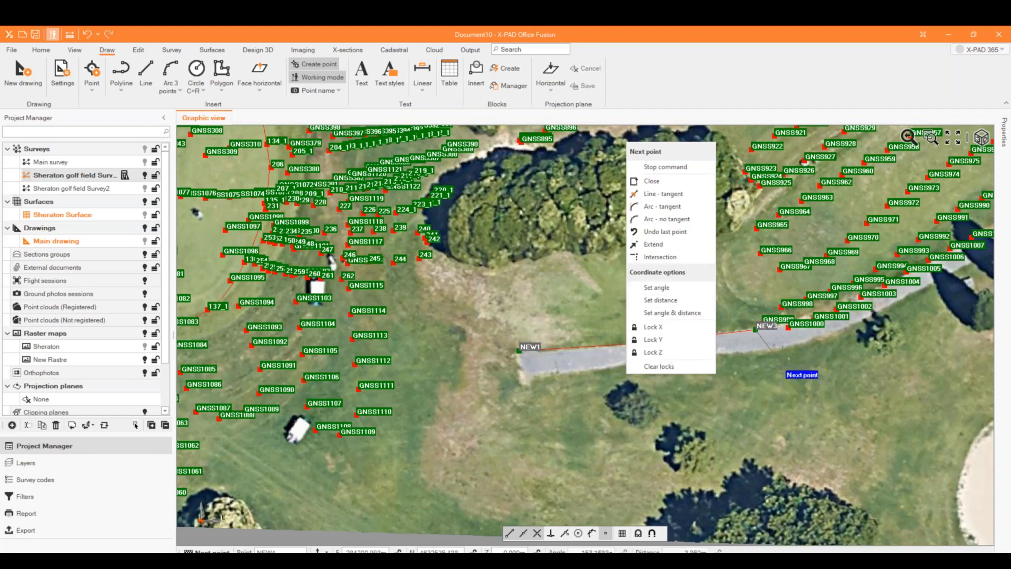
left_click(774, 352)
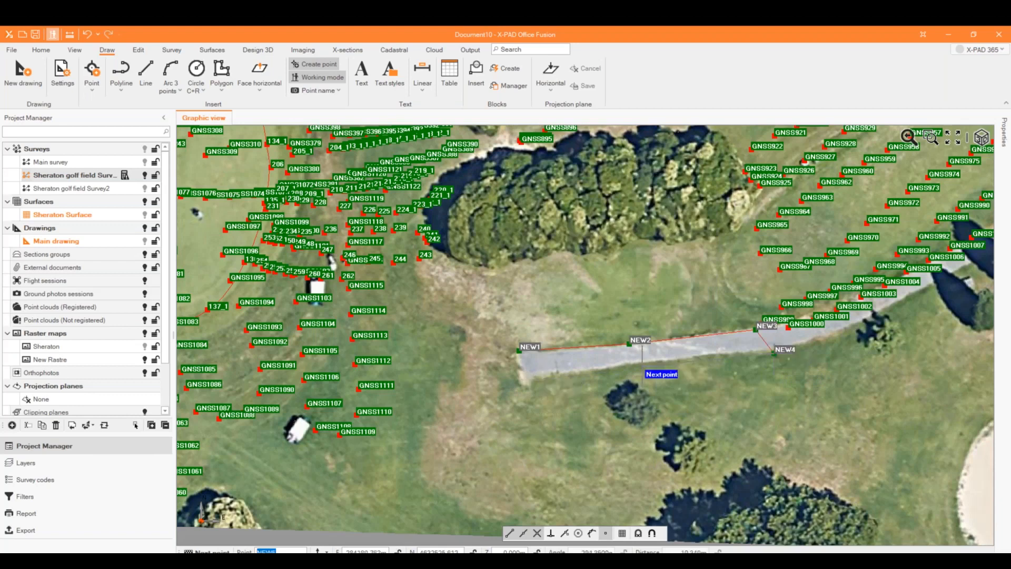
left_click(642, 359)
left_click(525, 381)
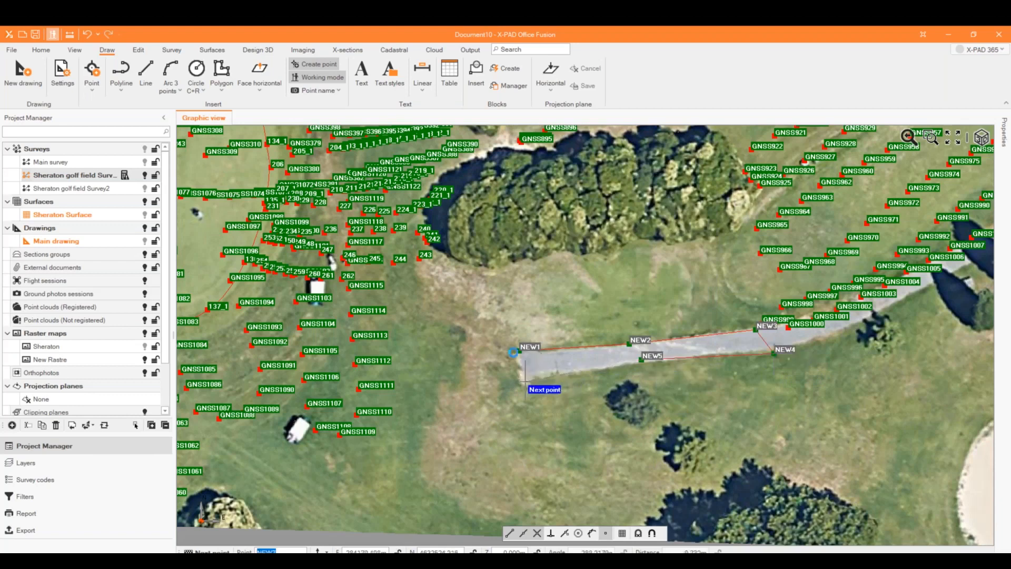
right_click(478, 310)
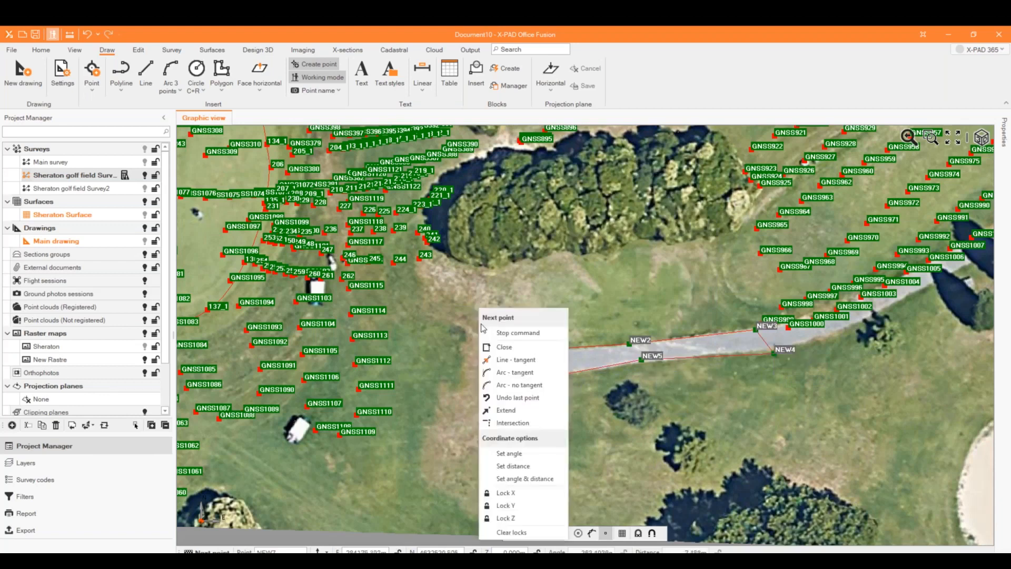
left_click(506, 345)
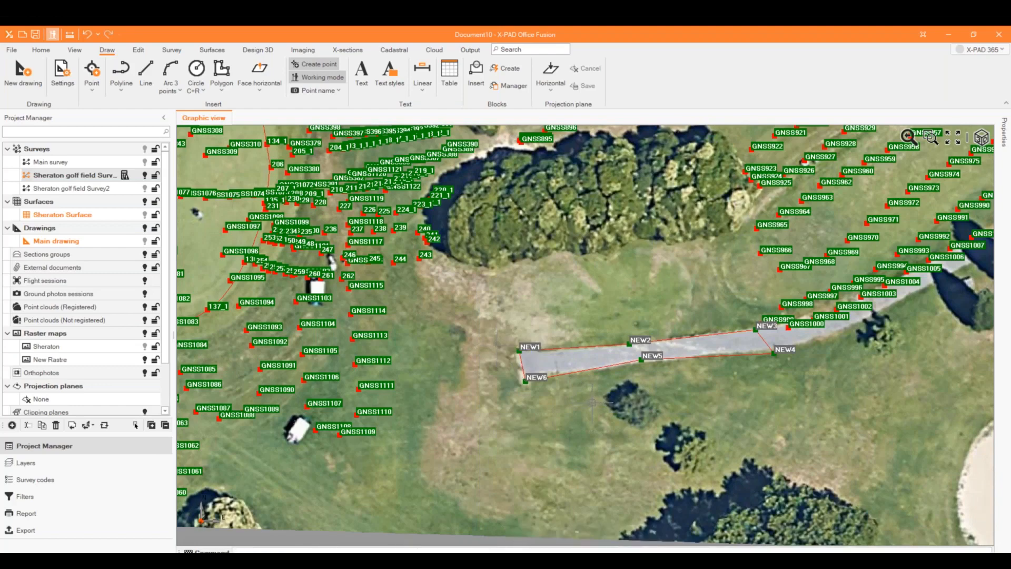
Step: Switch the graphic view to 3D and tilt it around the traced path outline
scroll(593, 403, "down", 3)
scroll(583, 398, "up", 5)
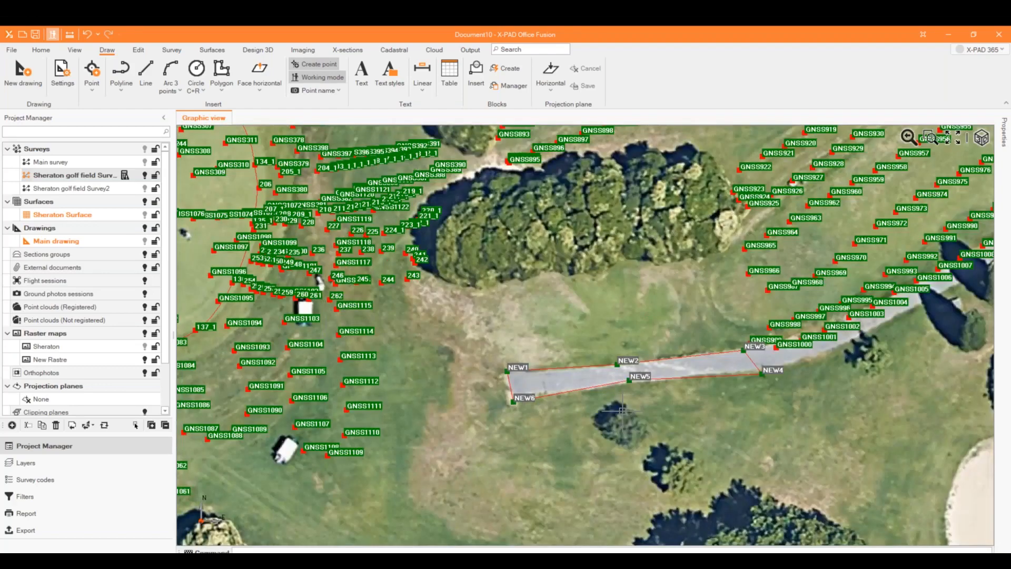
scroll(623, 410, "down", 3)
scroll(677, 392, "up", 3)
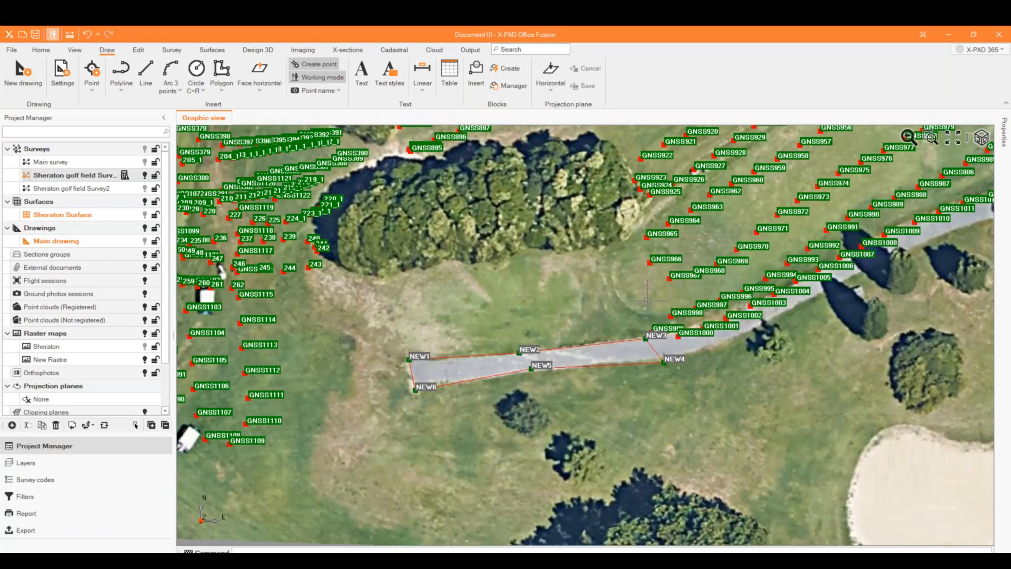
left_click(953, 138)
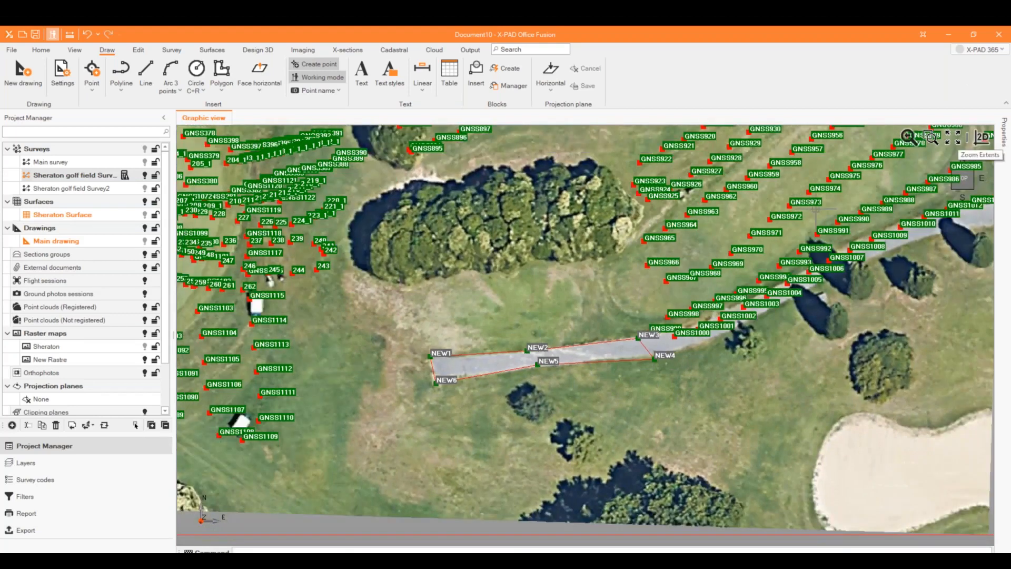
middle_click_drag(608, 365, 594, 321)
Step: Examine the new vertices in the survey's points table, close the table, and return to the path outline in the graphic view
left_click(174, 51)
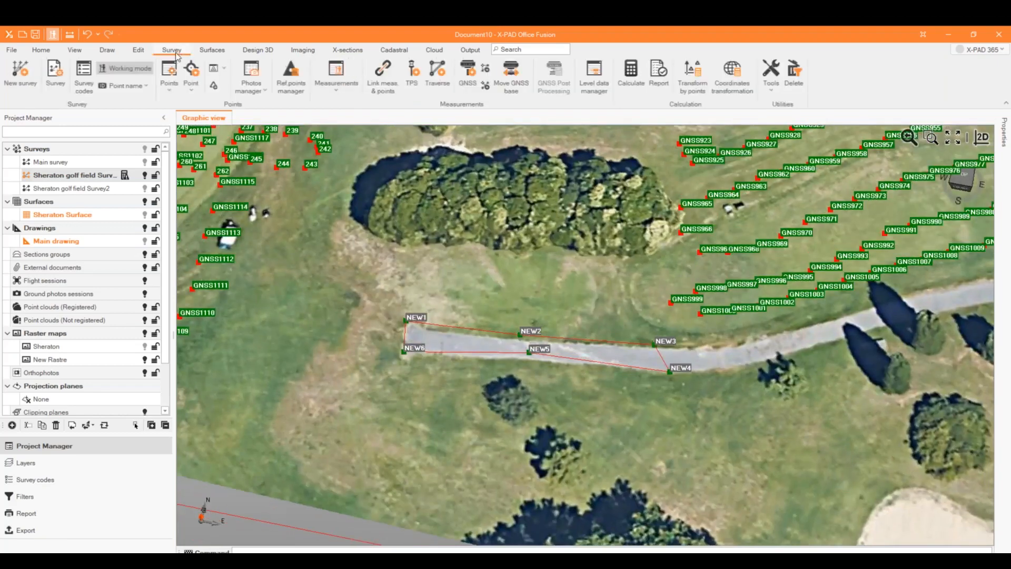
left_click(176, 69)
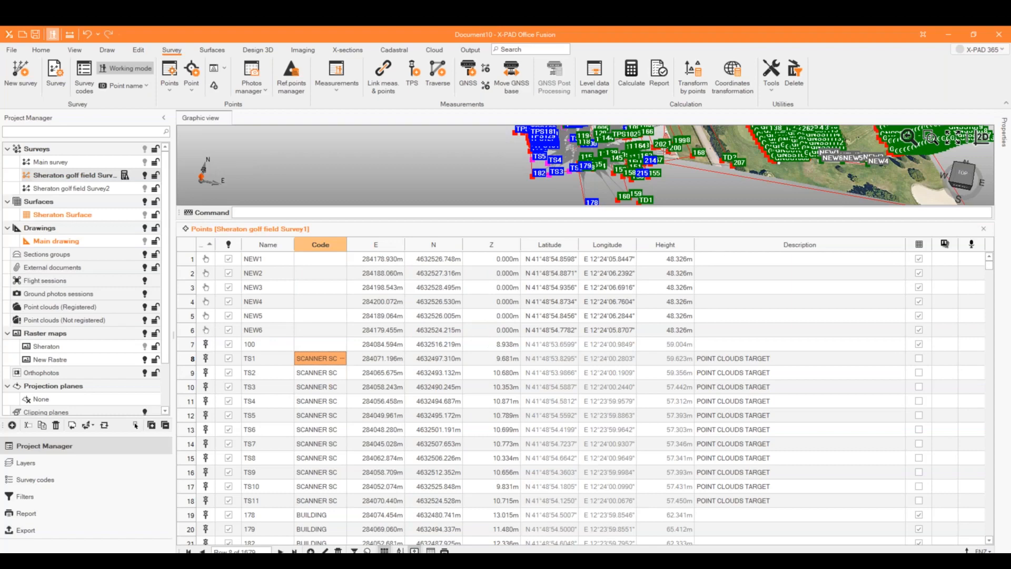
left_click(984, 228)
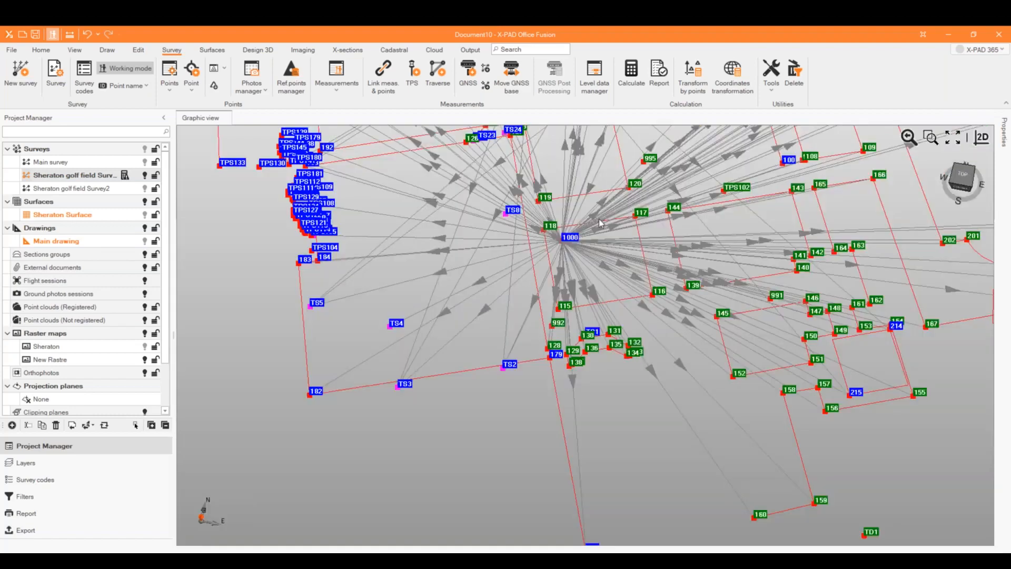
scroll(432, 295, "down", 3)
scroll(722, 322, "up", 2)
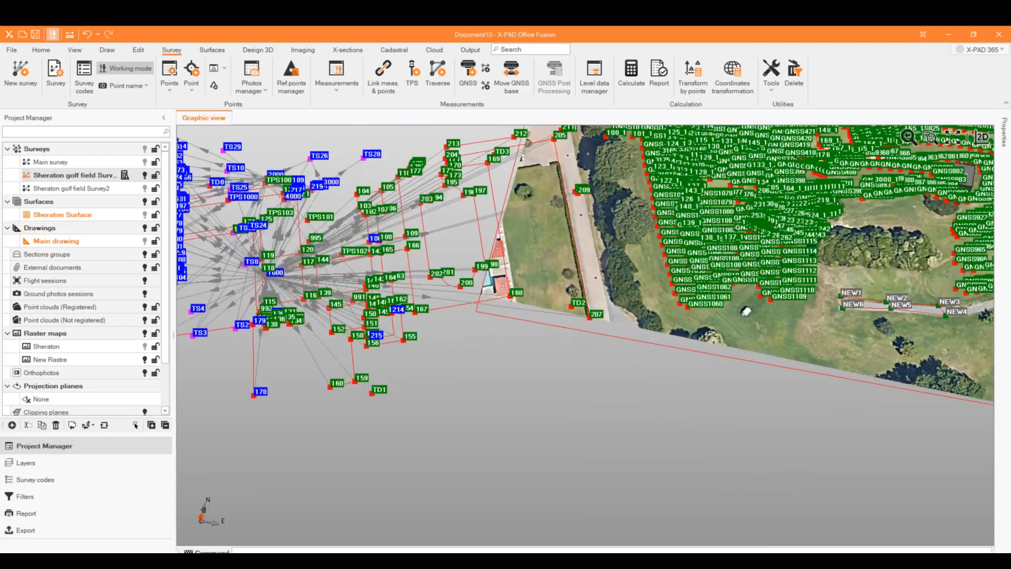
scroll(622, 311, "down", 2)
scroll(811, 295, "up", 3)
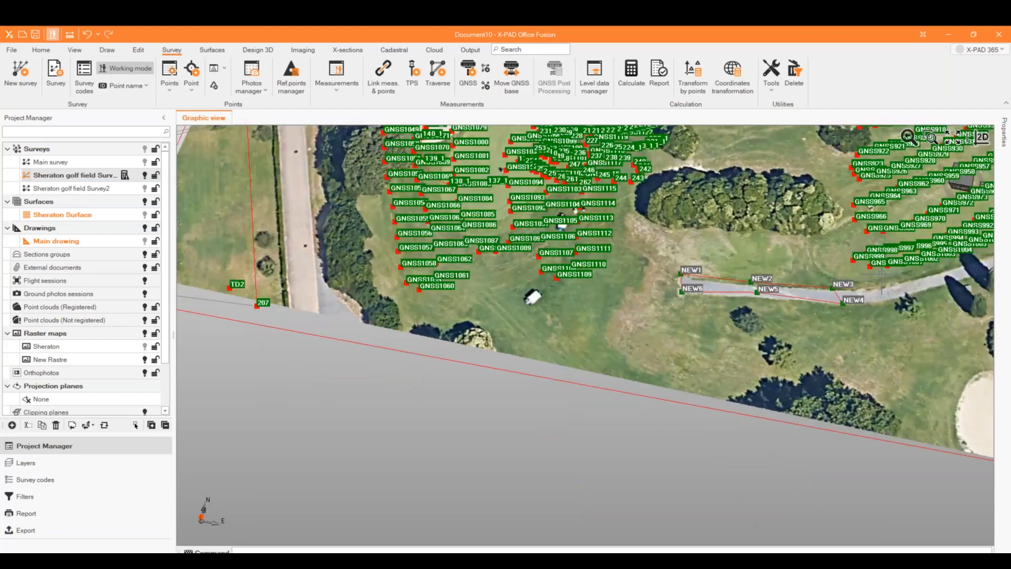
scroll(883, 274, "up", 3)
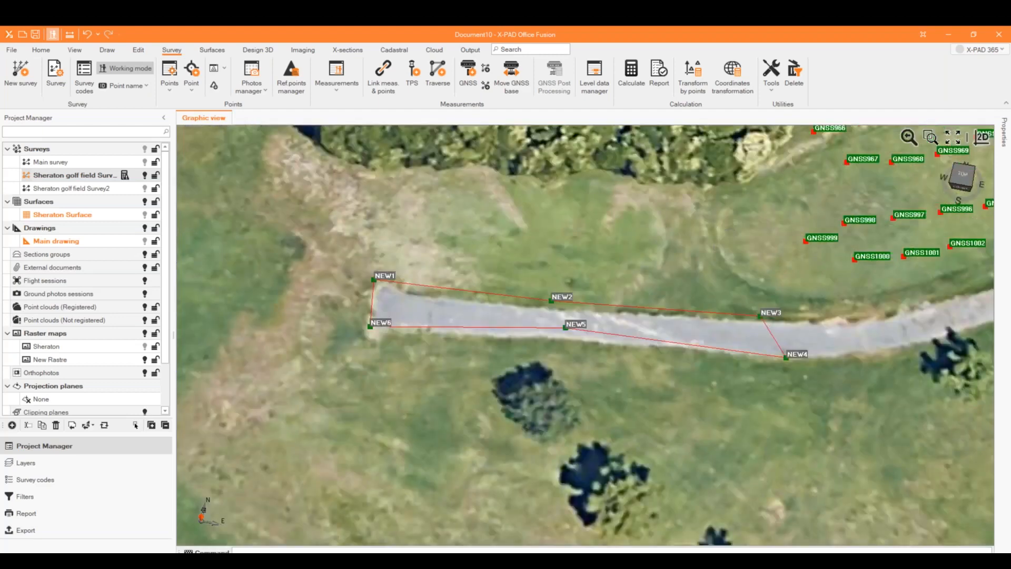
Step: Start inserting a single survey point with its elevation entered and locked
left_click(191, 74)
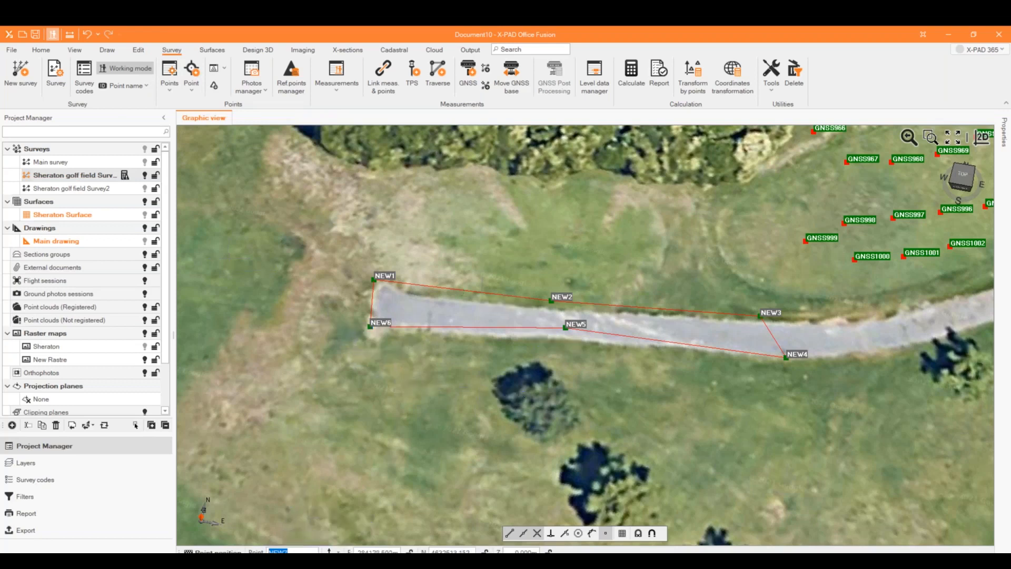
double_click(529, 552)
key("BackSpace")
type("12.1")
key("BackSpace")
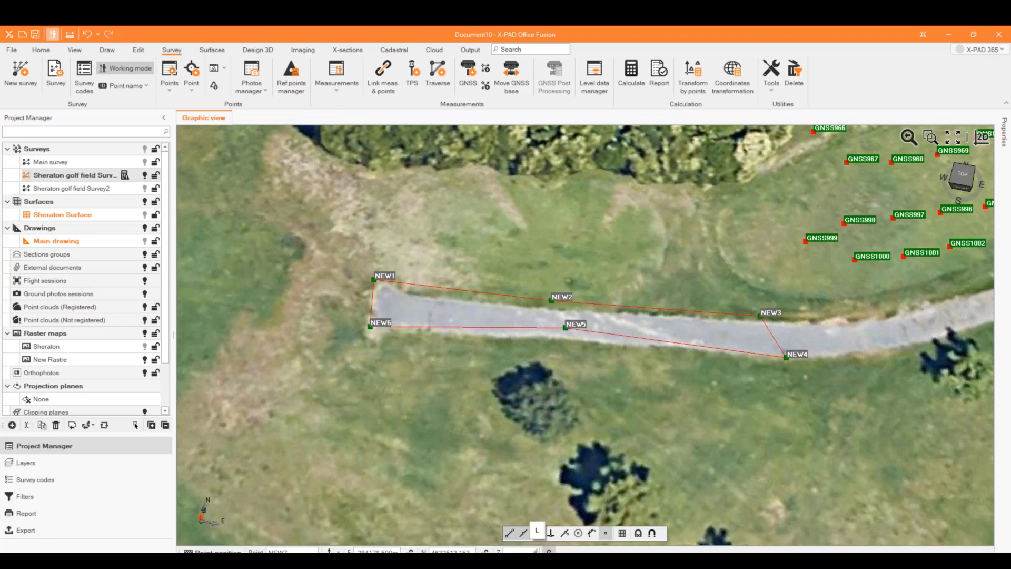
left_click(549, 552)
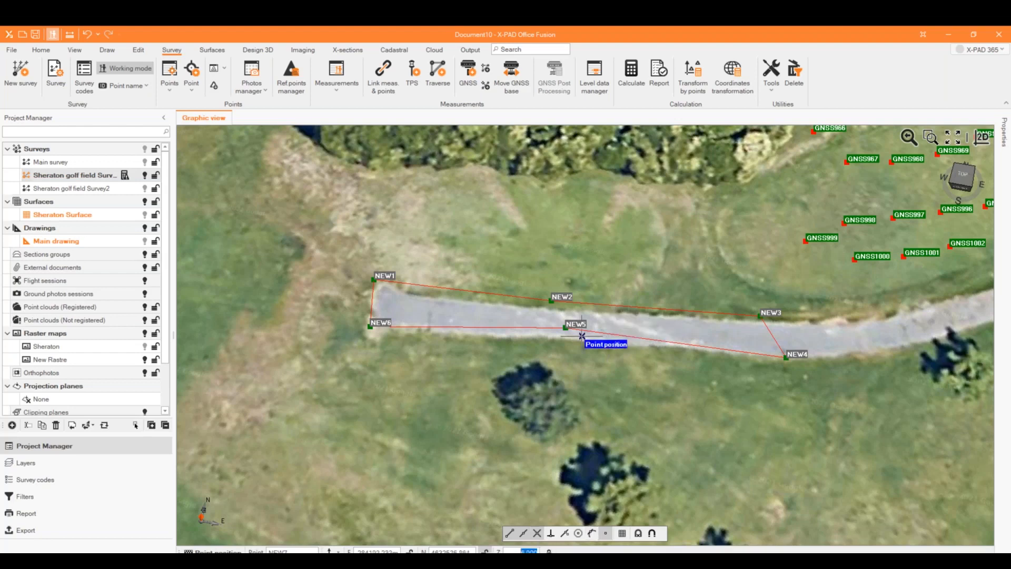
Step: Place the survey point in 2D on the grass north of the path, and show it in a tilted 3D view
scroll(581, 336, "down", 3)
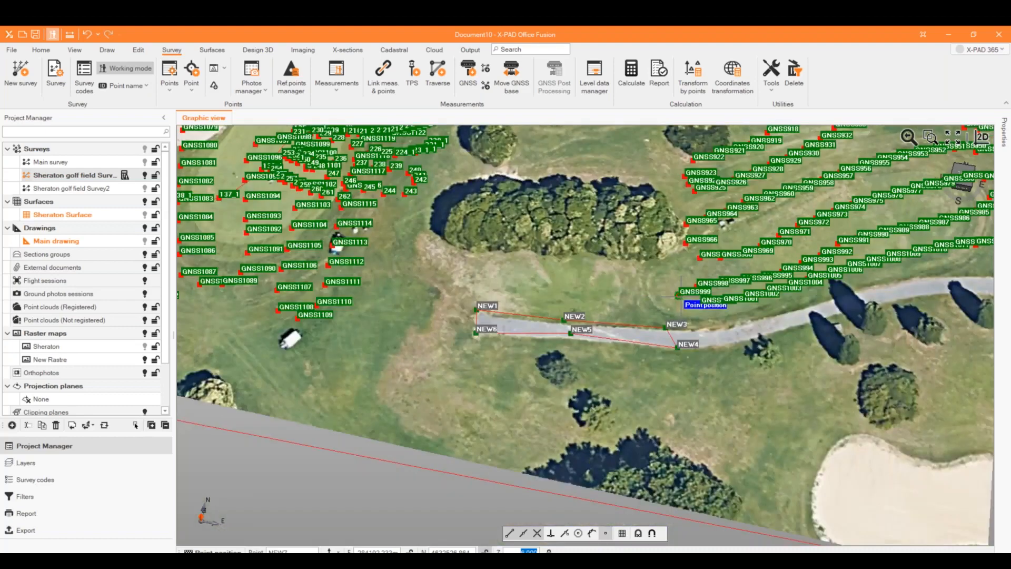
left_click(981, 135)
left_click(953, 136)
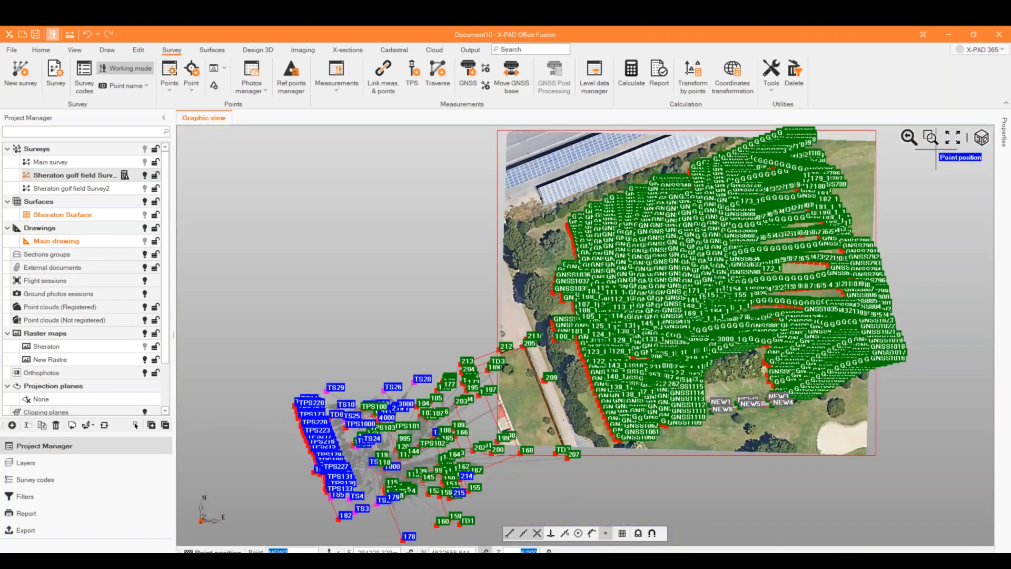
scroll(776, 406, "up", 10)
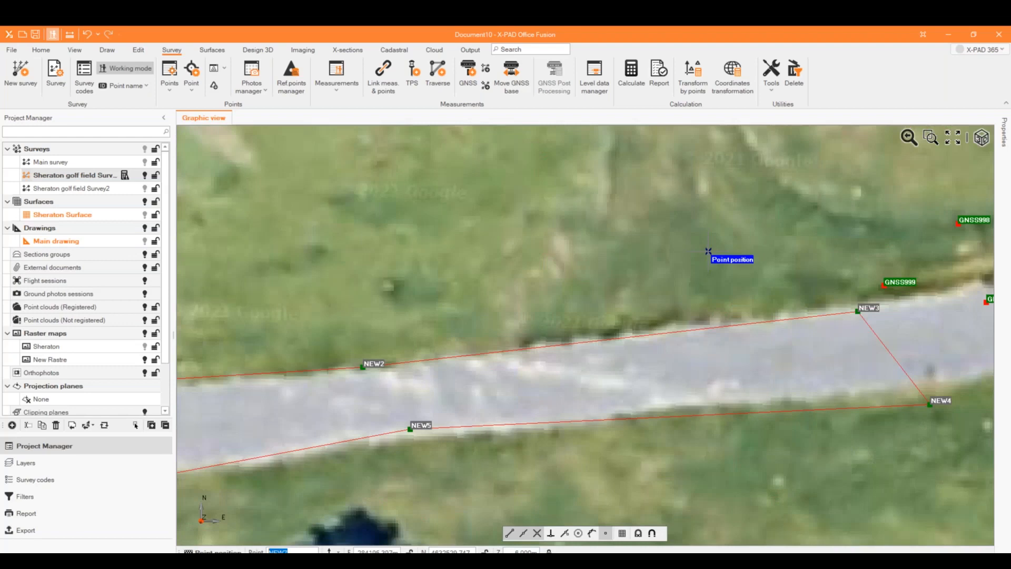
left_click(708, 251)
scroll(622, 288, "down", 5)
right_click(622, 288)
left_click(642, 317)
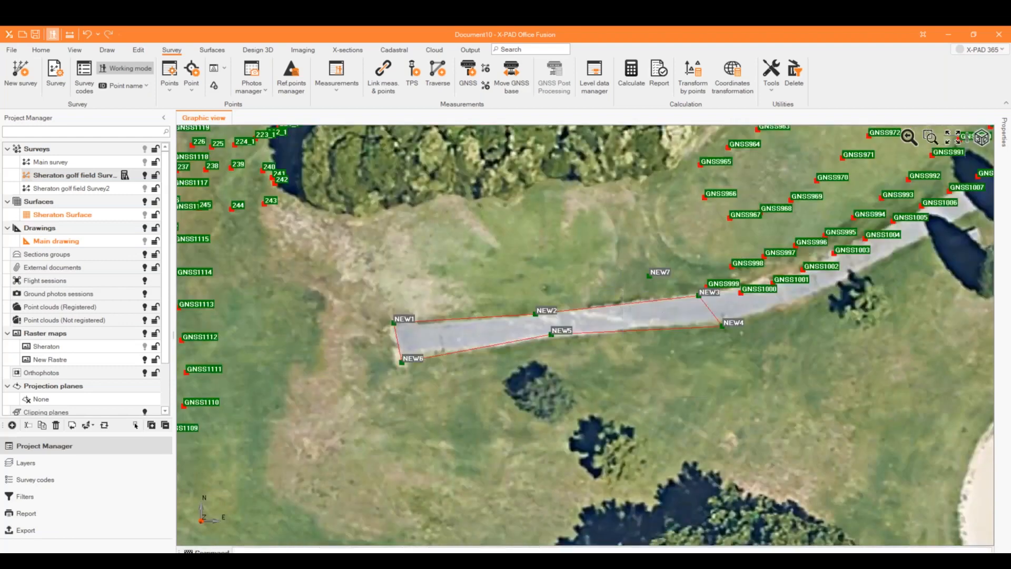
left_click(982, 138)
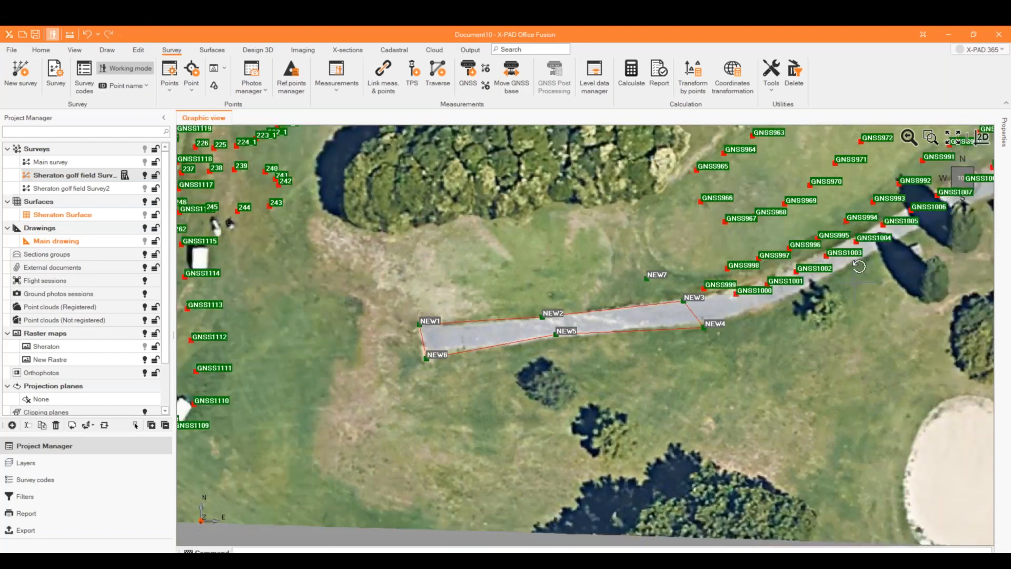
mouse_move(859, 266)
left_mouse_down()
mouse_move(847, 194)
mouse_move(853, 252)
left_mouse_up()
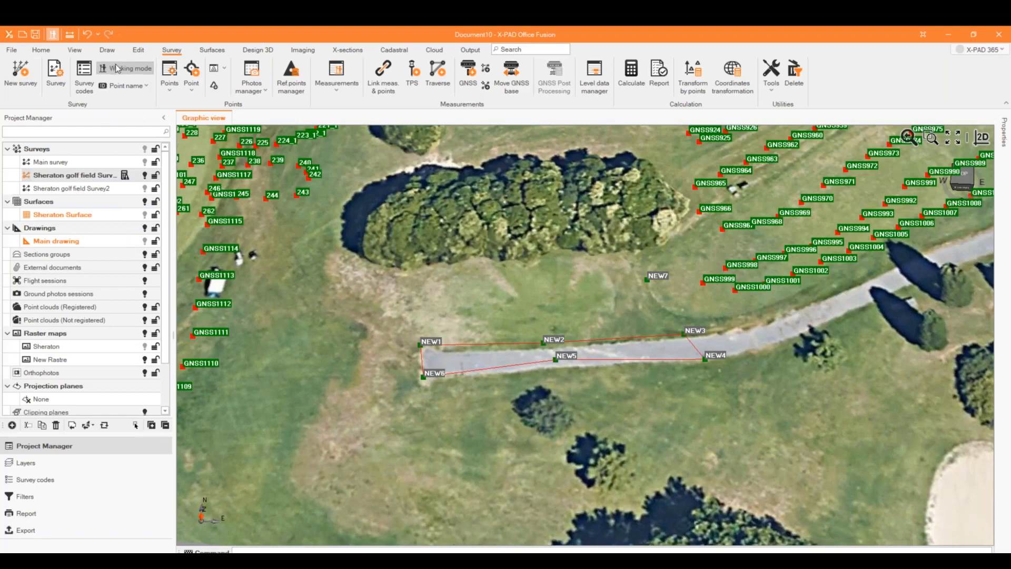
Step: Draw an open three-vertex polyline about 18 m long on the grass north of the traced path outline
left_click(107, 50)
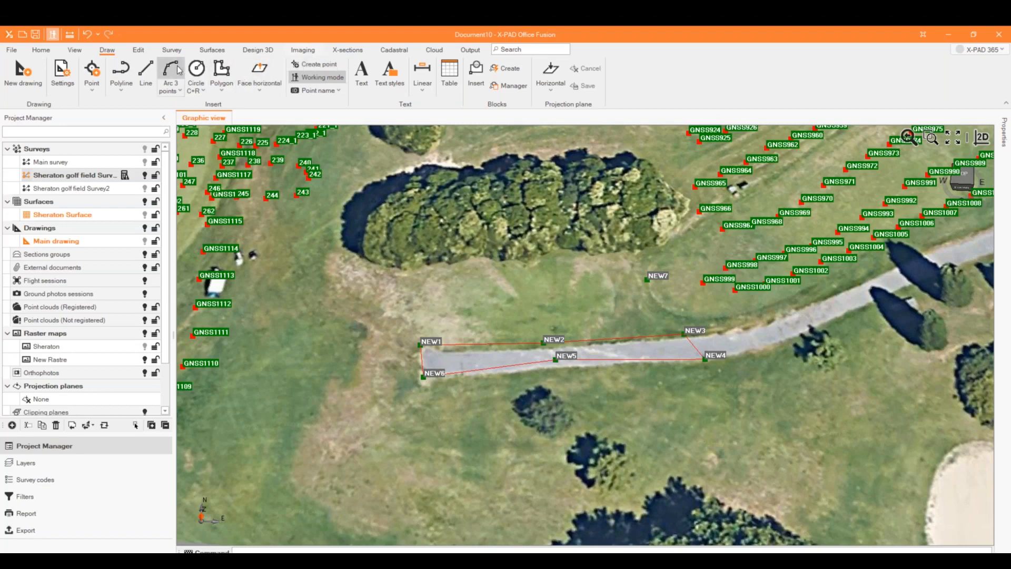
left_click(121, 71)
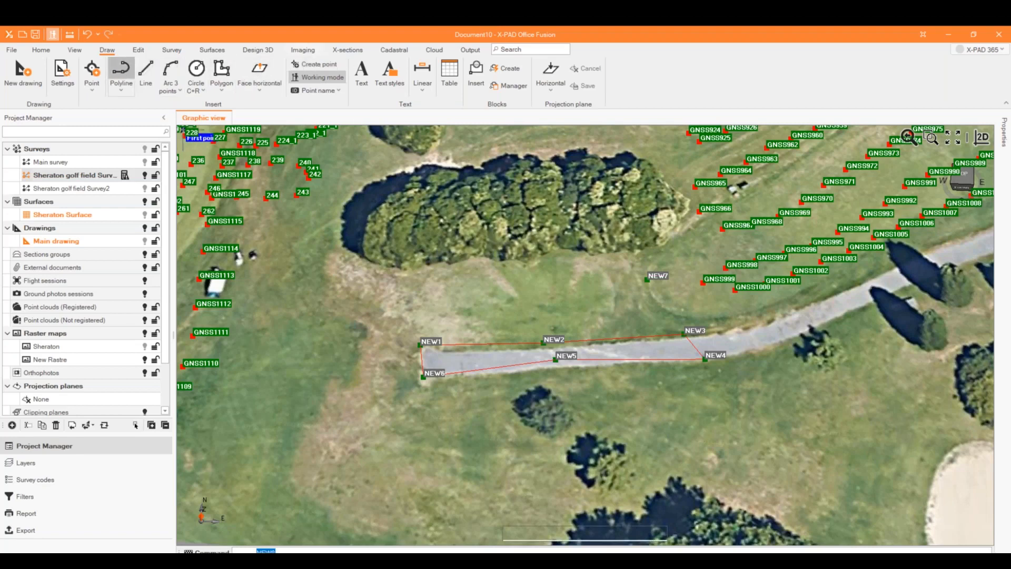
scroll(503, 312, "down", 2)
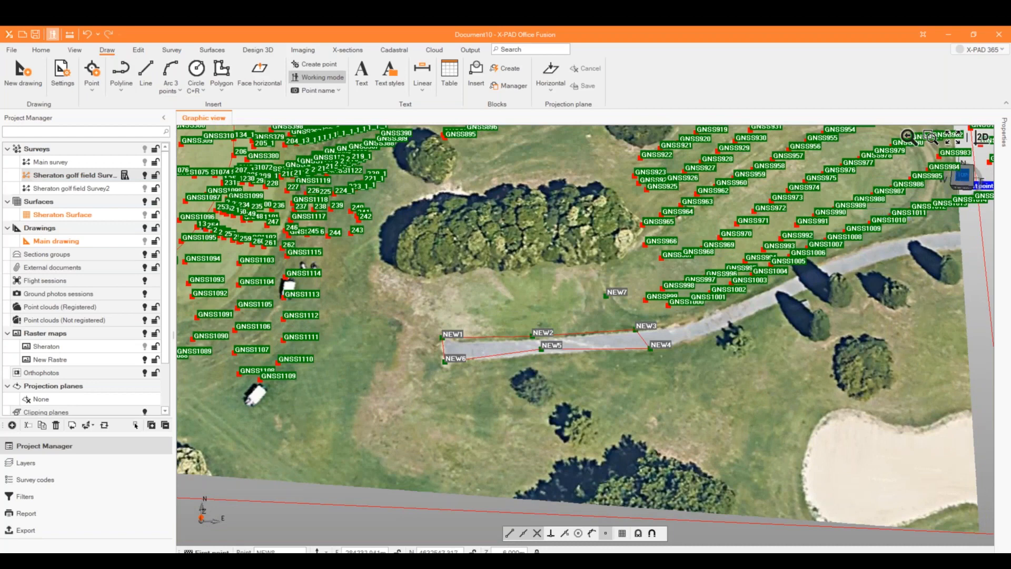
scroll(846, 445, "down", 2)
scroll(845, 422, "down", 3)
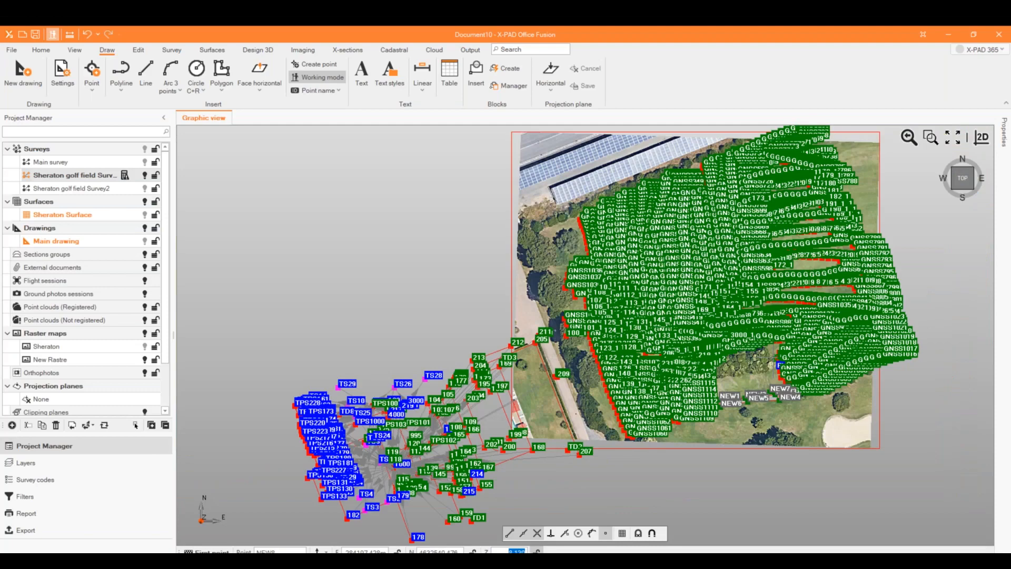
scroll(620, 420, "up", 5)
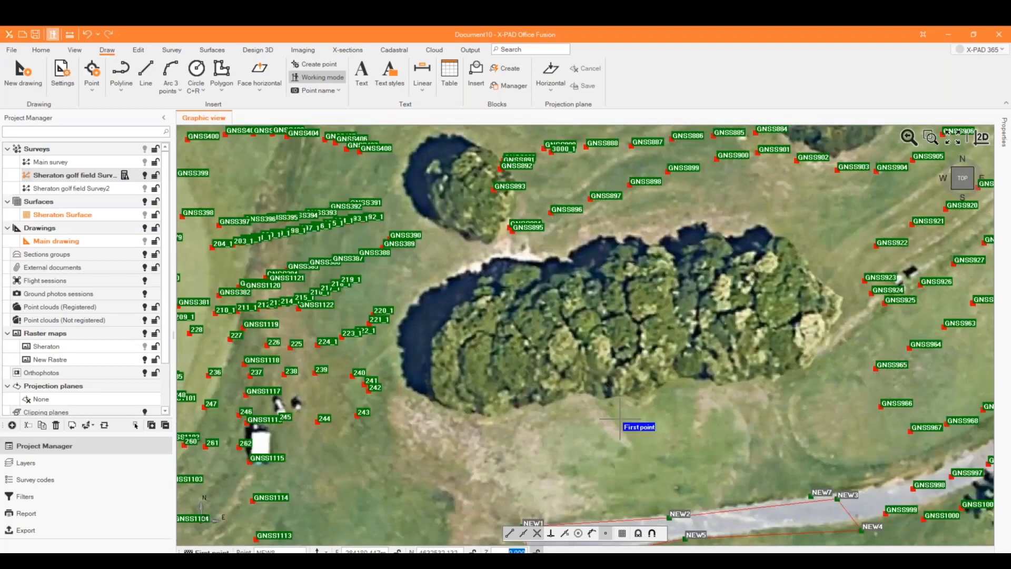
scroll(577, 445, "down", 2)
scroll(578, 445, "up", 2)
left_click(567, 445)
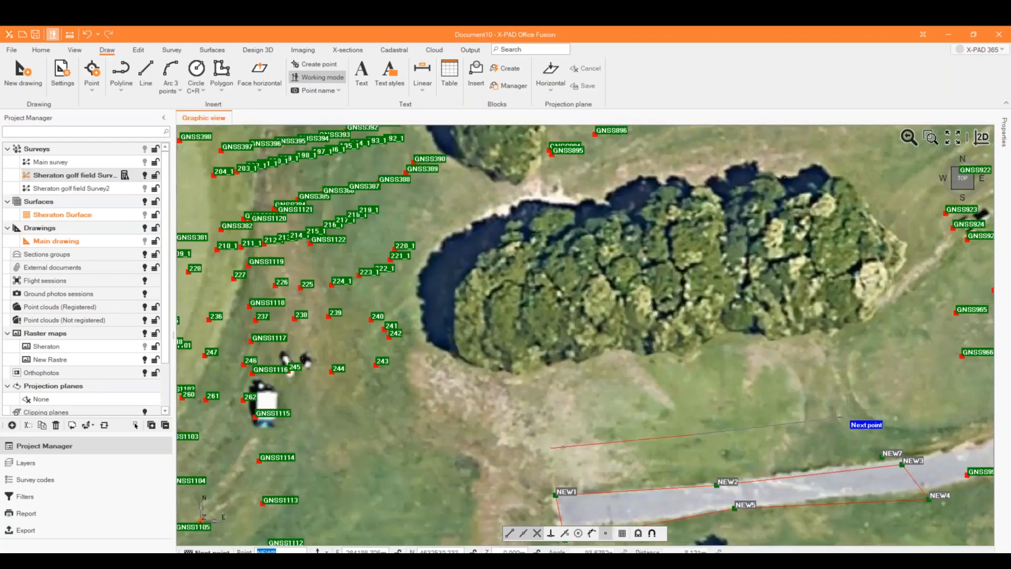
right_click(876, 358)
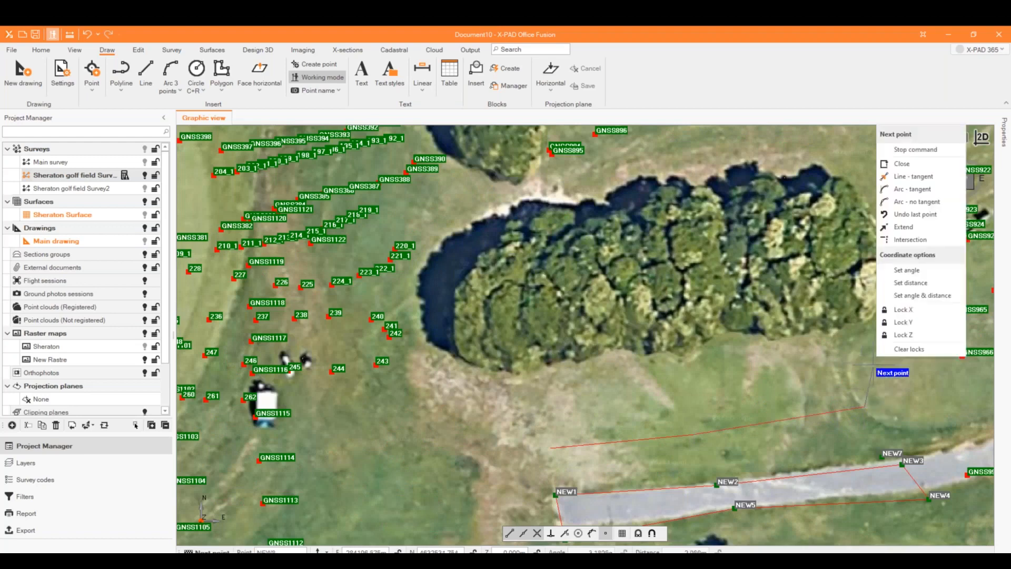
left_click(916, 152)
Step: Make the Main drawing visible so the polyline on the grass shows in the tilted graphic view
scroll(680, 372, "down", 1)
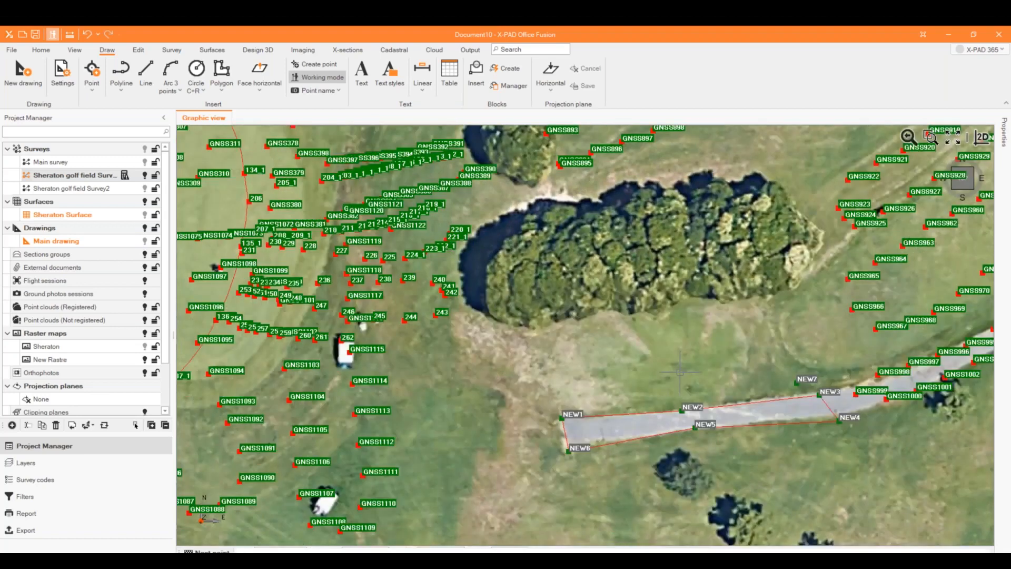
scroll(630, 362, "down", 1)
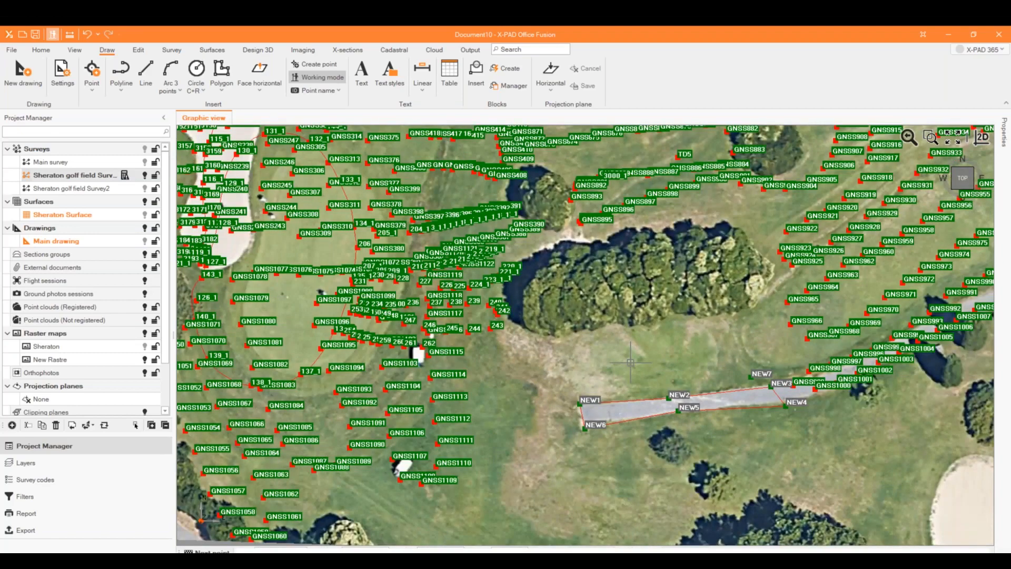
mouse_move(630, 362)
middle_mouse_down()
mouse_move(624, 347)
mouse_move(633, 394)
middle_mouse_up()
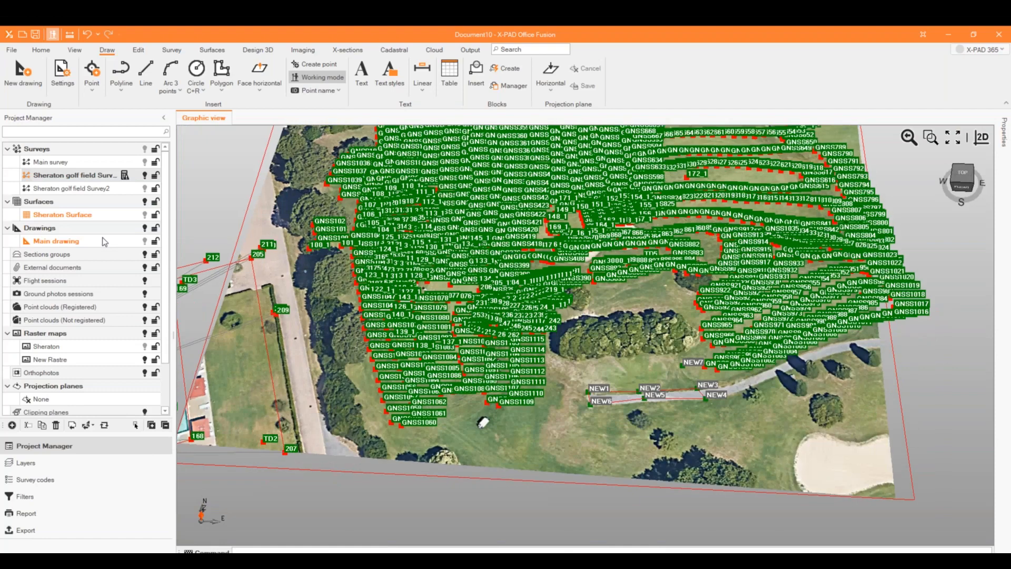
left_click(103, 241)
scroll(647, 368, "up", 1)
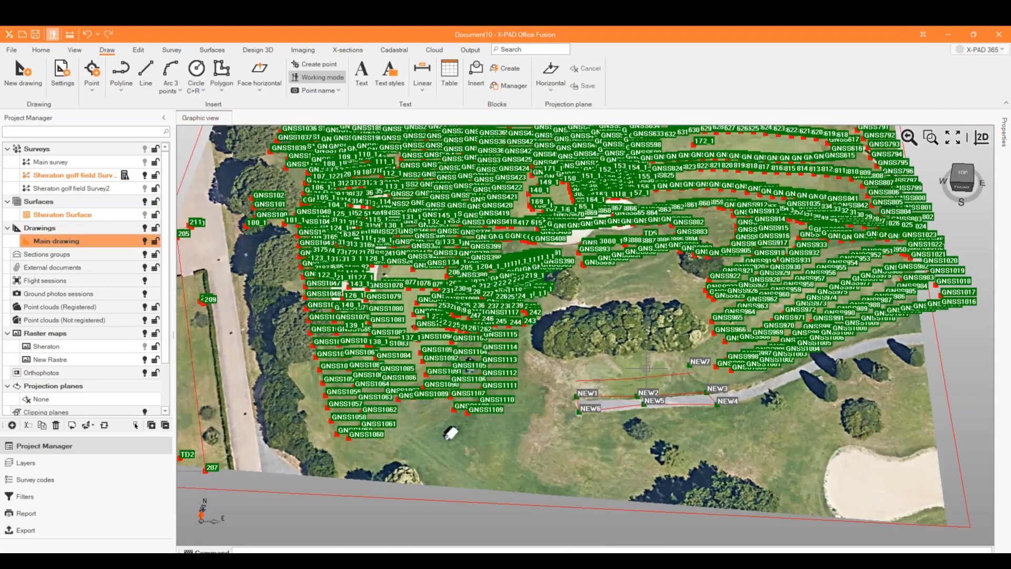
scroll(647, 367, "up", 5)
Step: Compare the properties of the drawn polyline with those of the path outline, keeping the properties docked open
left_click(517, 371)
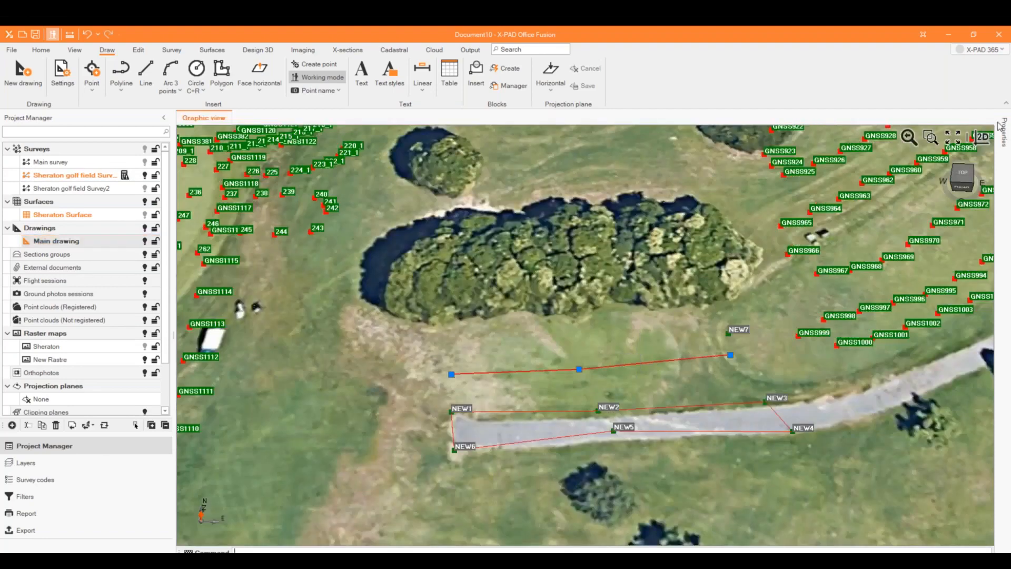
left_click(1004, 130)
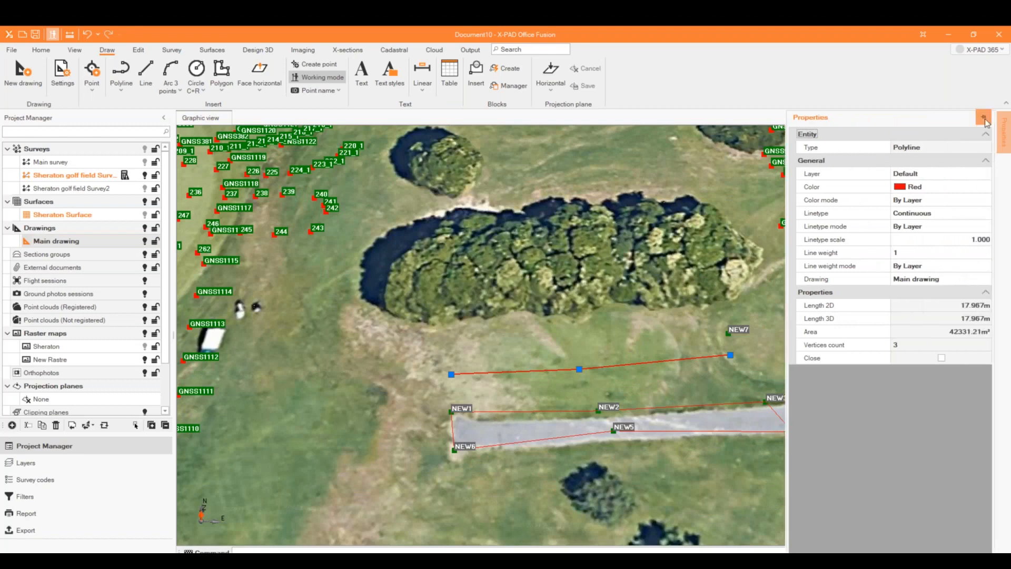
left_click(984, 119)
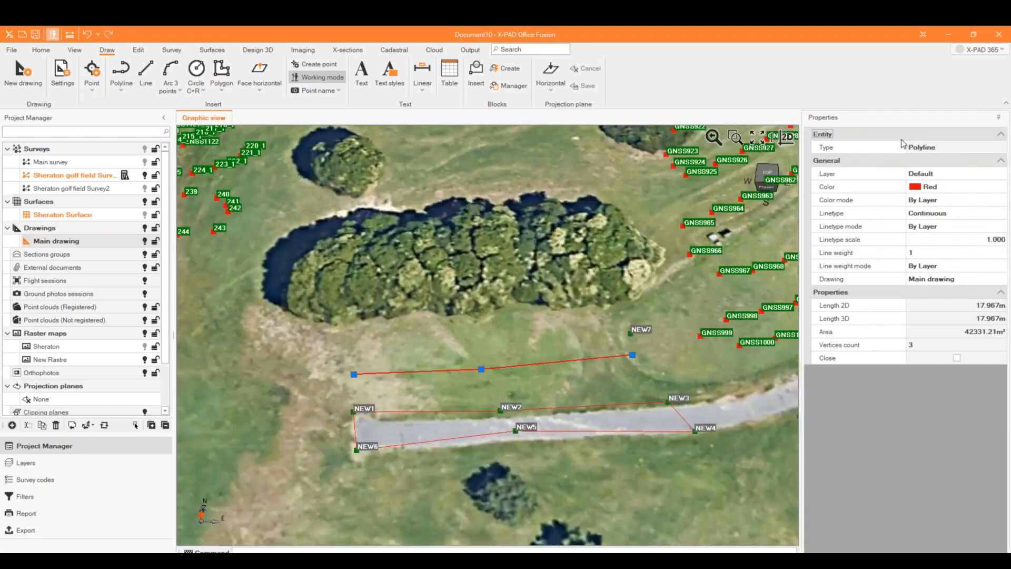
left_click(615, 406)
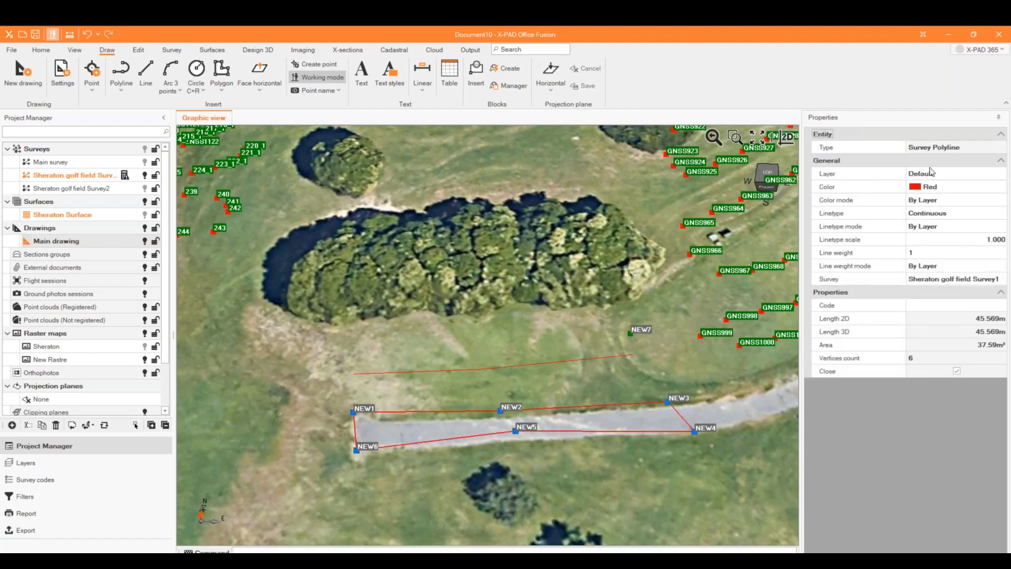
key("Escape")
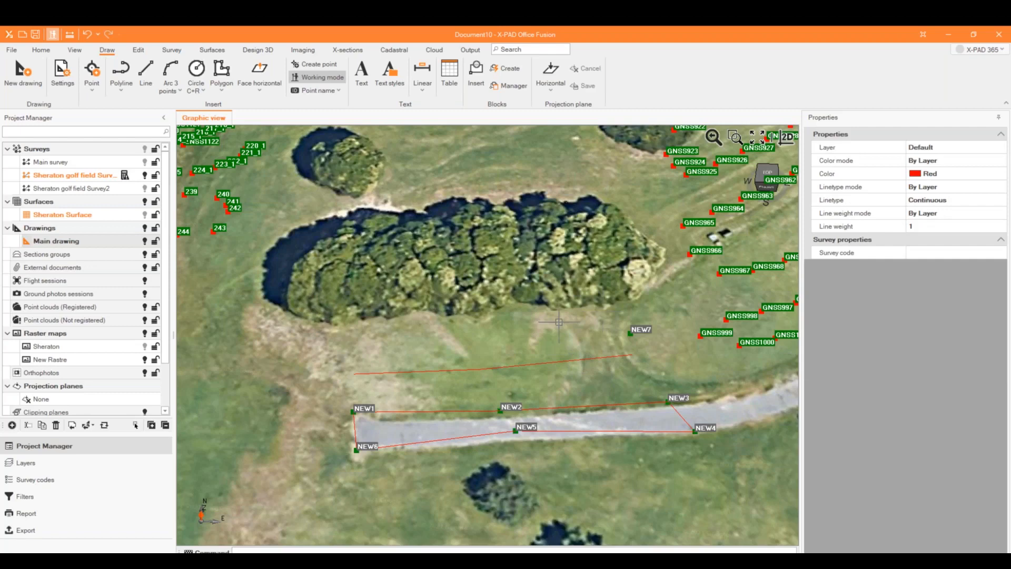
Step: Set up Transform drawing in survey with point names from NEW8, selecting the polyline on the grass from CAD as source
scroll(559, 322, "down", 2)
scroll(540, 349, "up", 2)
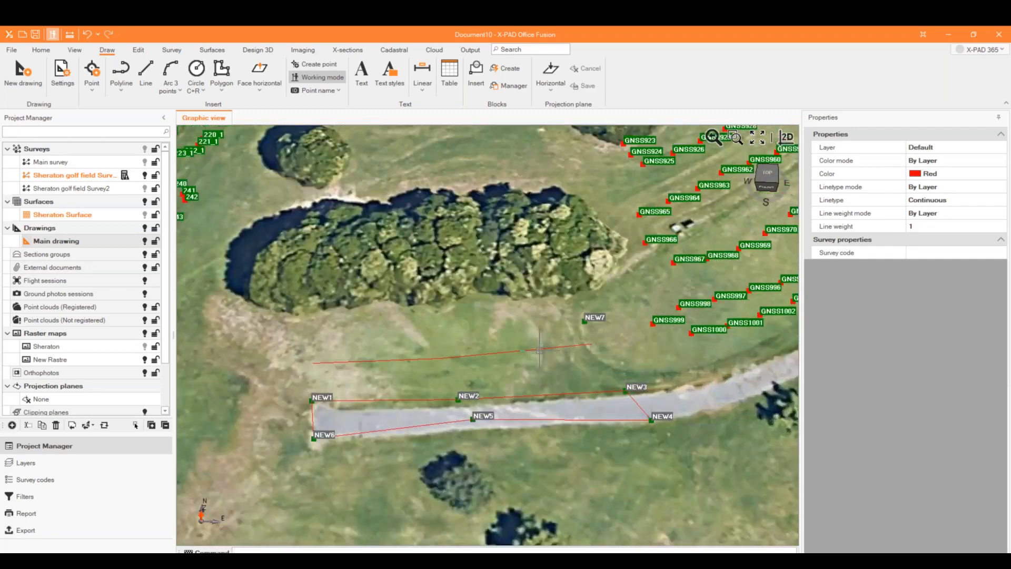
mouse_move(539, 348)
left_click(168, 54)
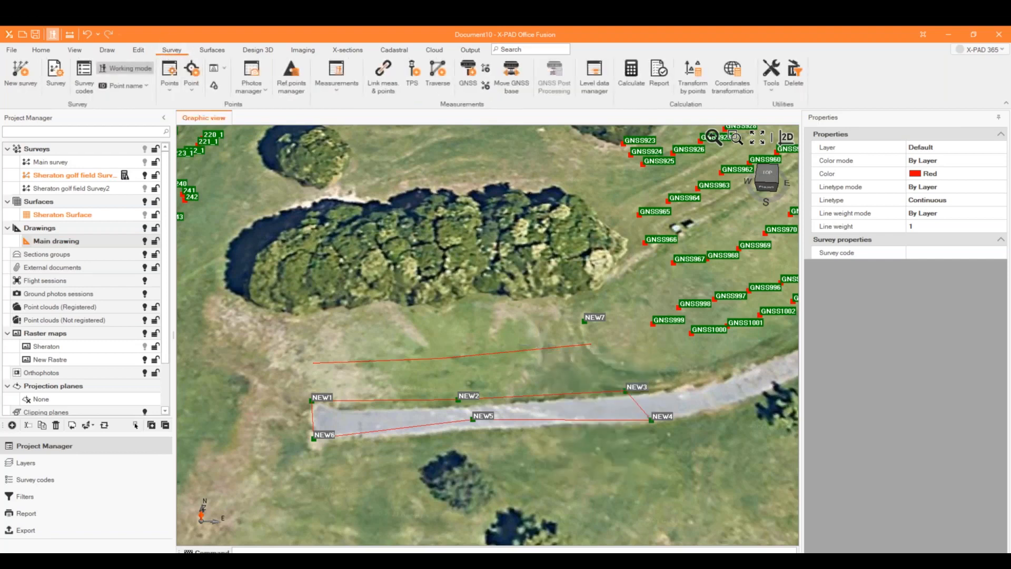
left_click(771, 77)
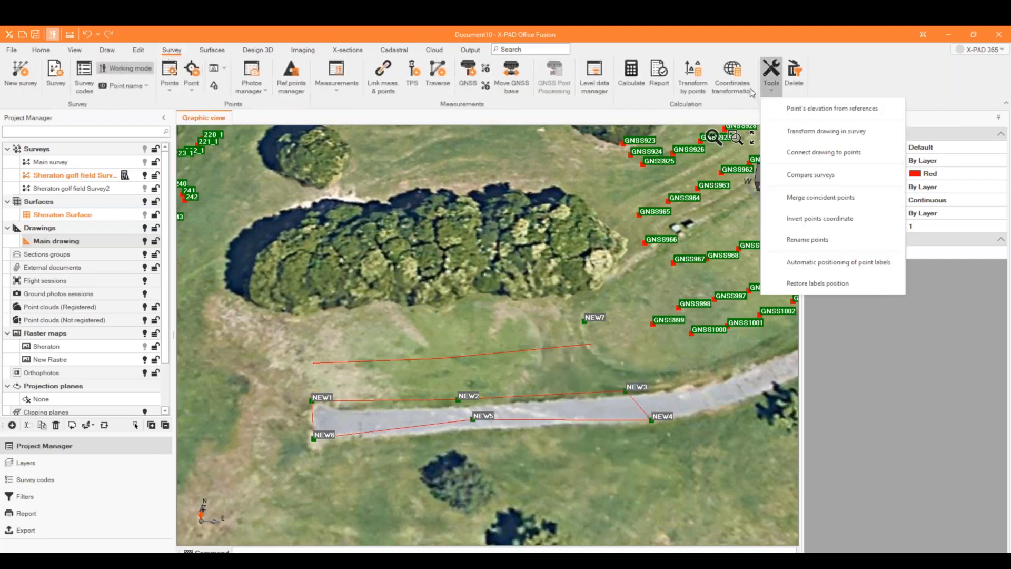
left_click(782, 138)
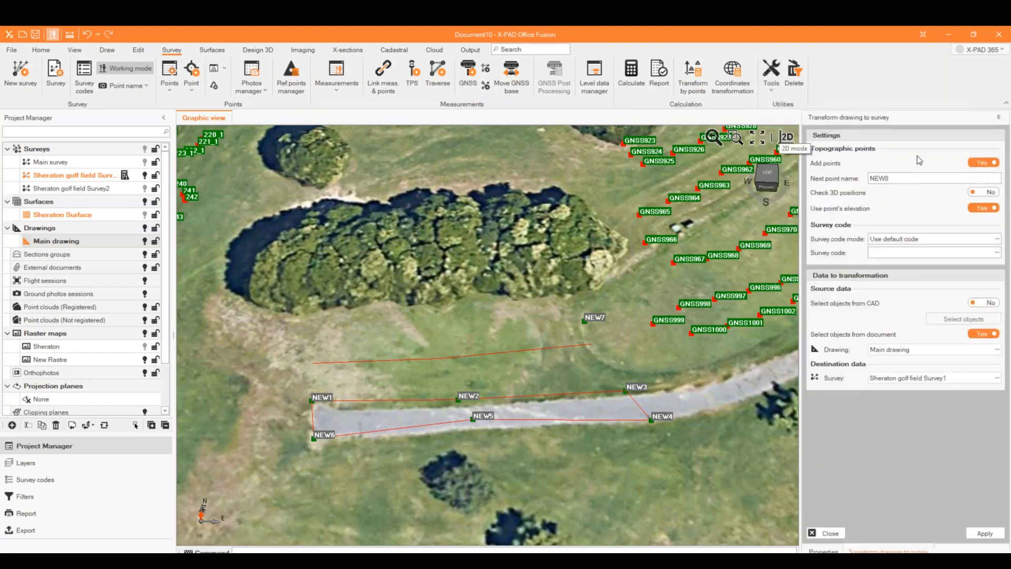
left_click(879, 178)
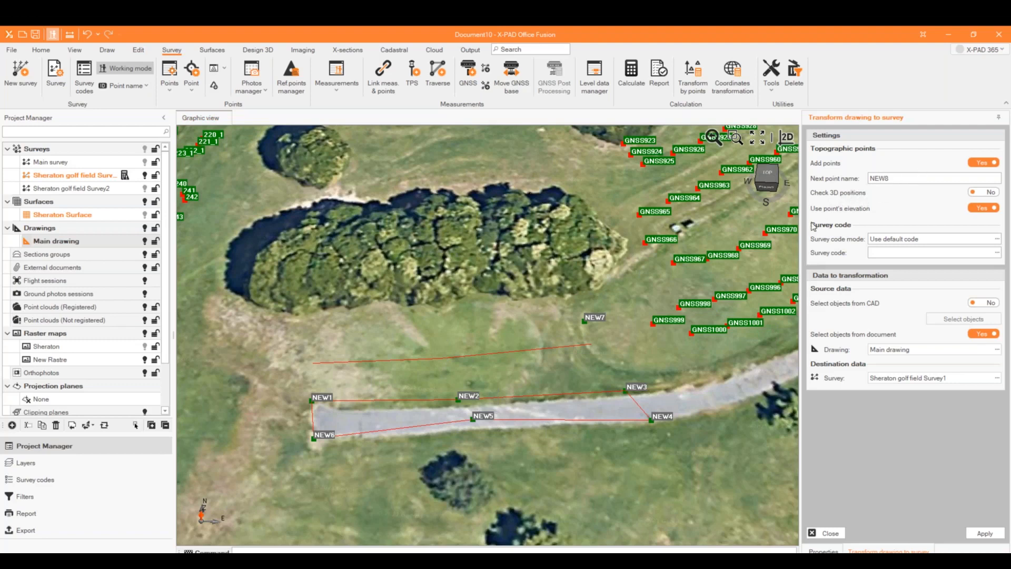
left_click(983, 304)
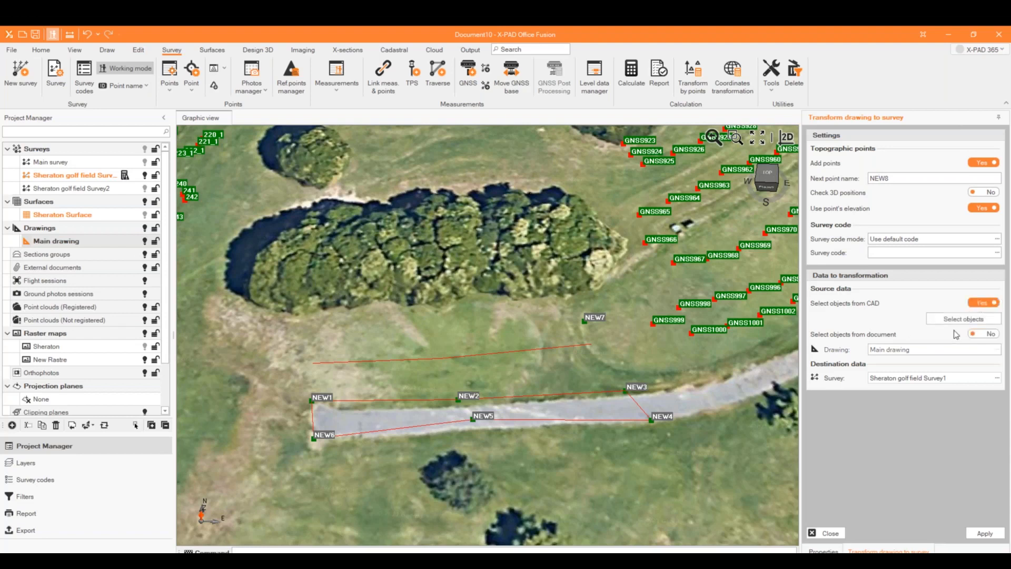
left_click(963, 318)
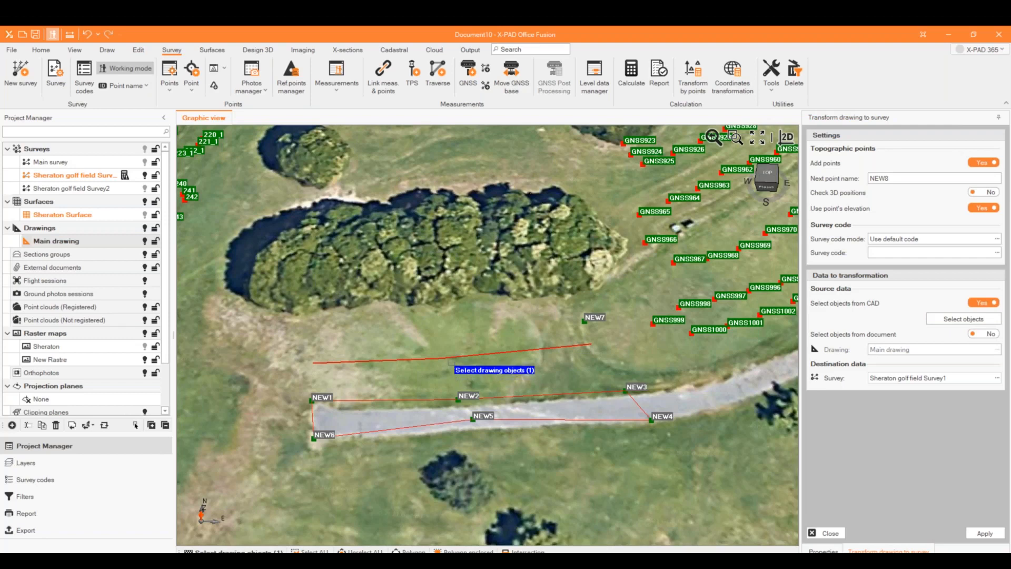
left_click(460, 351)
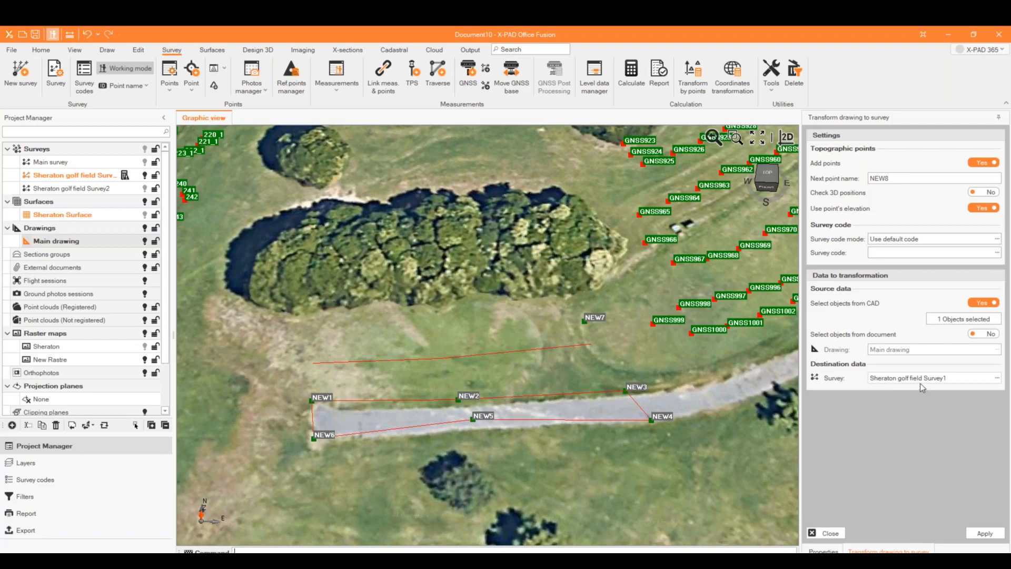
Step: Apply the transformation of the selected polyline into Sheraton golf field Survey1 and close the tool
left_click(974, 533)
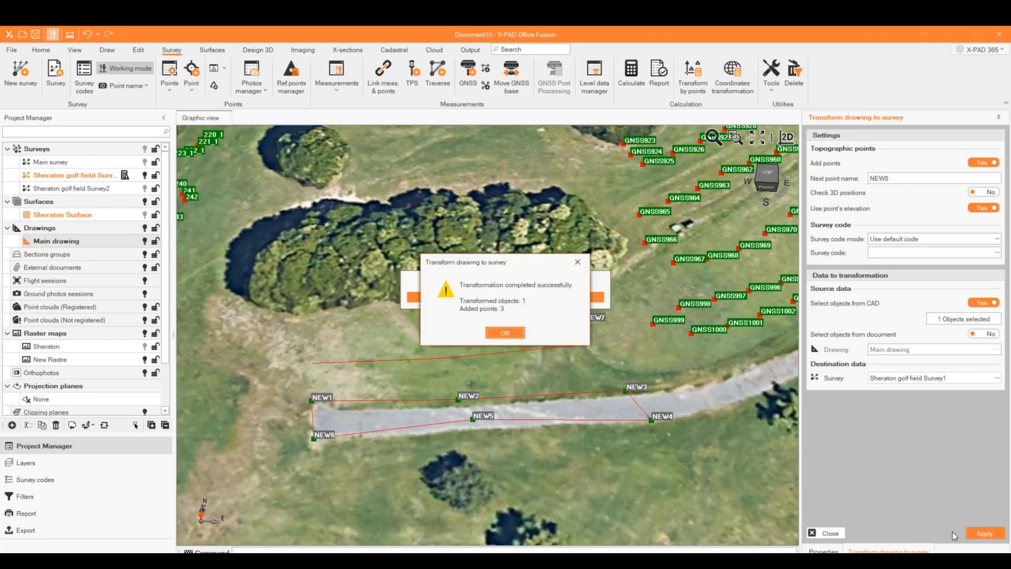
left_click(505, 332)
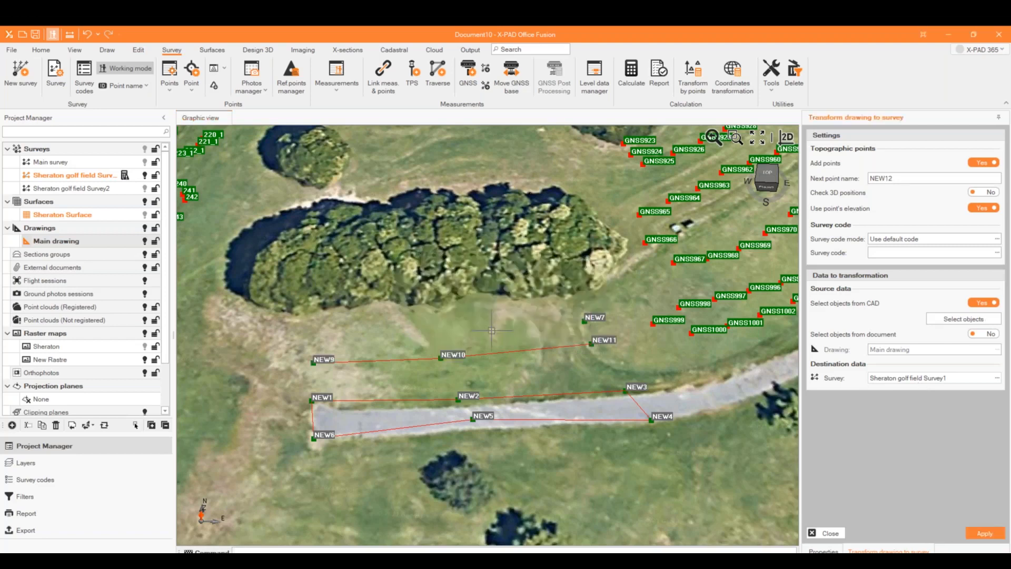
left_click(838, 533)
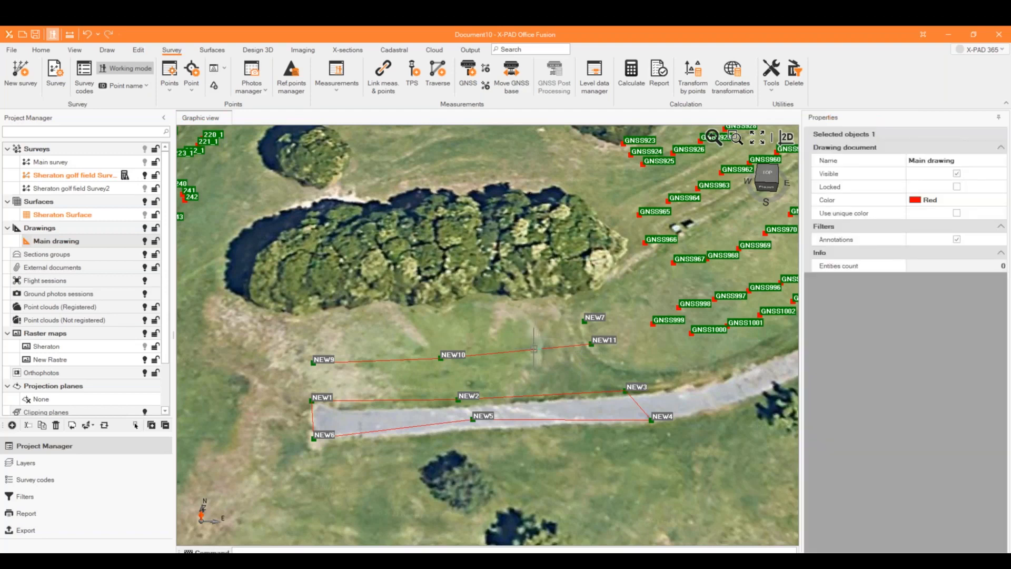
Step: Check the entity type and properties of the transformed polyline on the grass, and deselect it
left_click(516, 351)
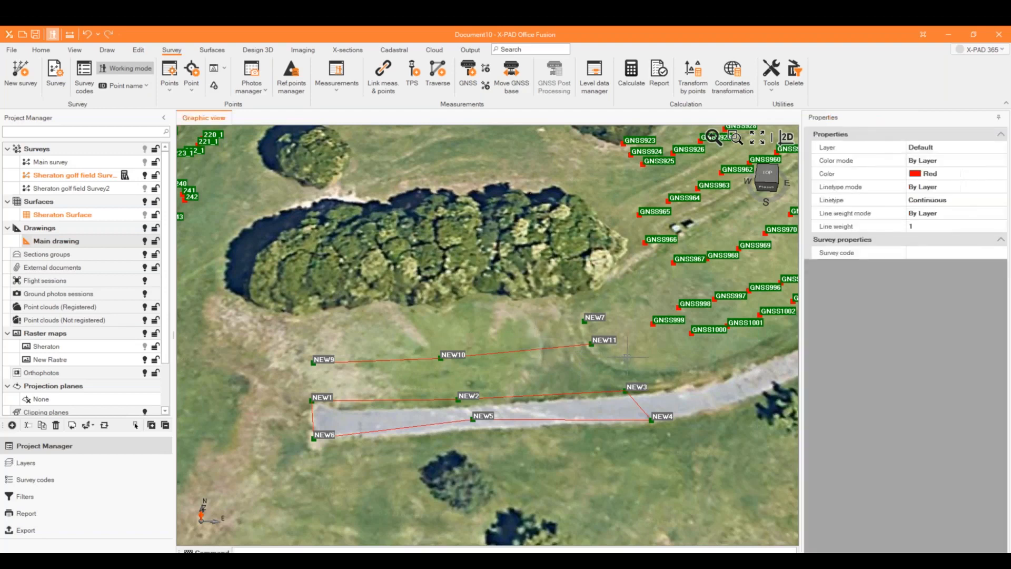
left_click(504, 351)
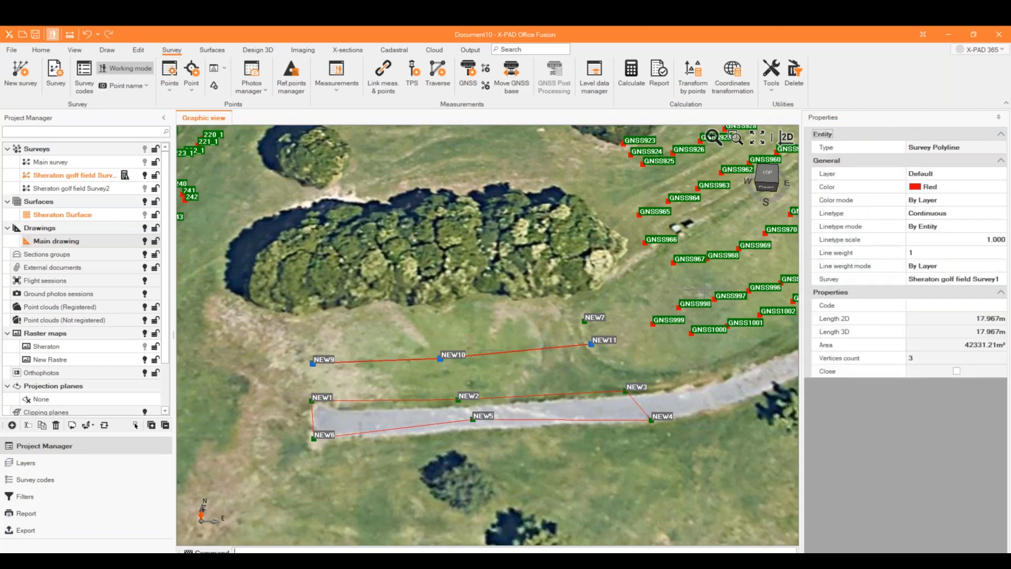
key("Escape")
Step: Show the whole site in a tilted view, hide the New Rastre raster map and display the Sheraton Surface
middle_click_drag(551, 384, 559, 352)
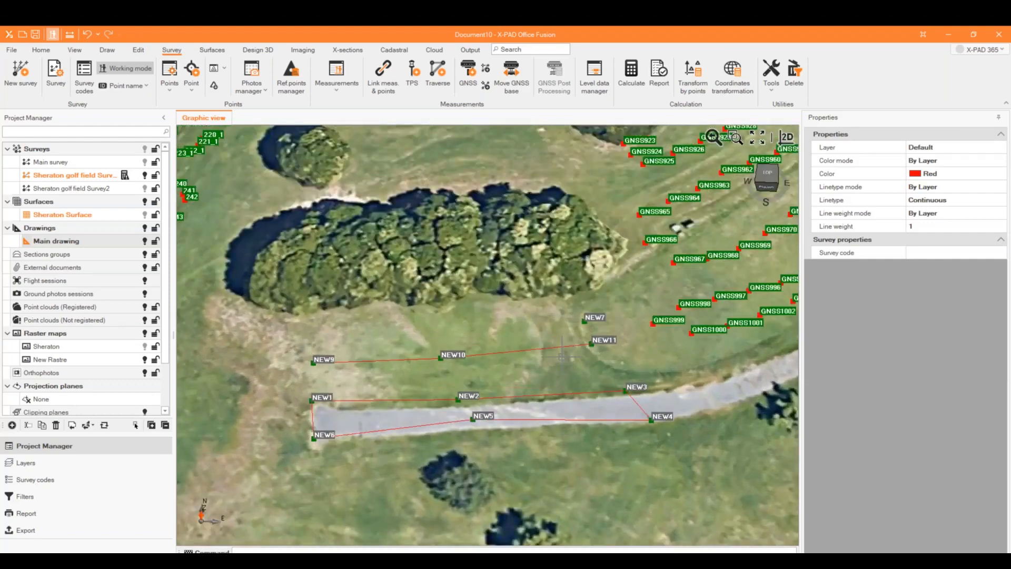
scroll(562, 328, "down", 2)
scroll(561, 328, "down", 4)
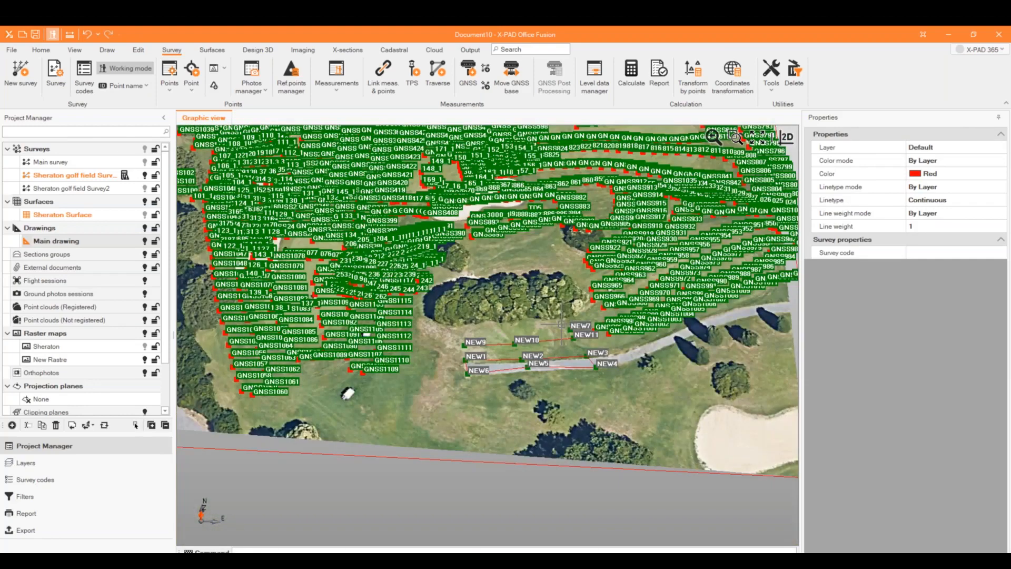
scroll(500, 354, "down", 2)
scroll(501, 356, "down", 1)
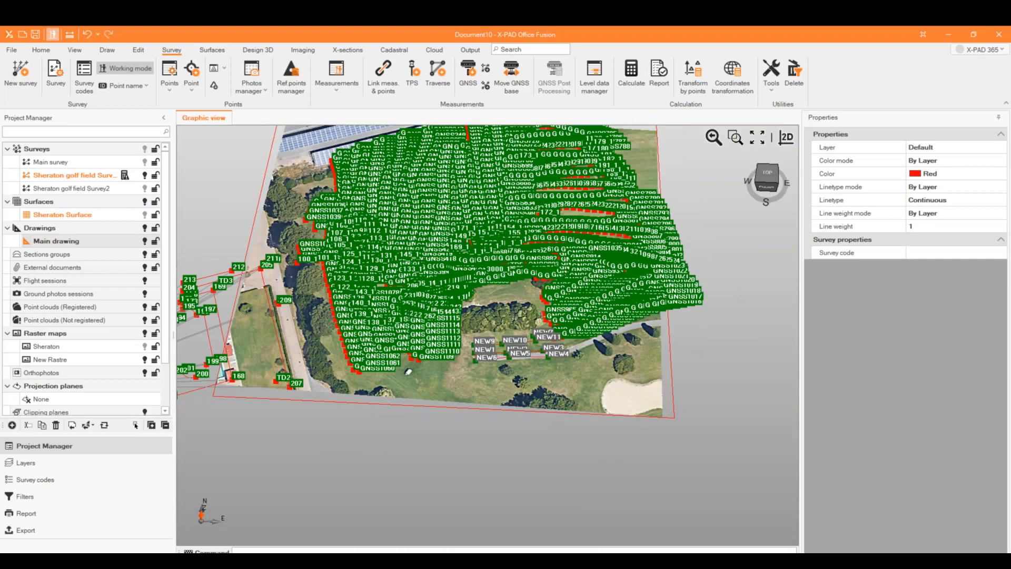
left_click(768, 181)
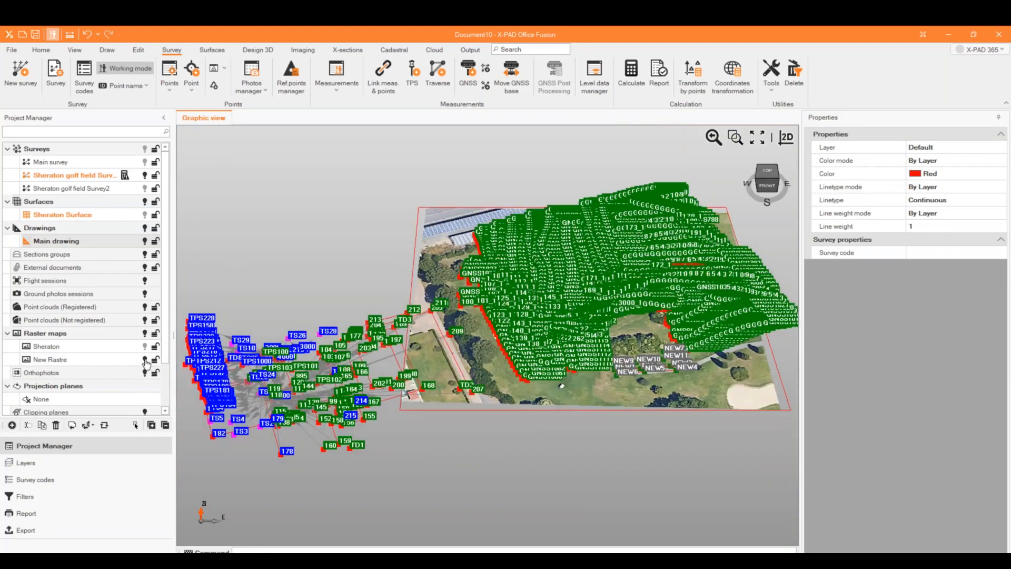
left_click(146, 364)
left_click(146, 363)
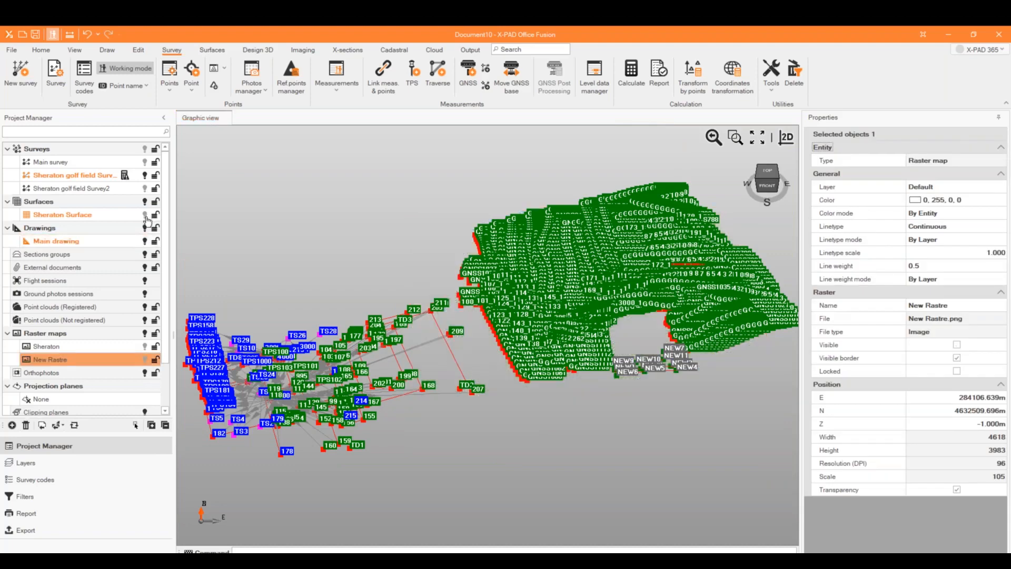
left_click(147, 216)
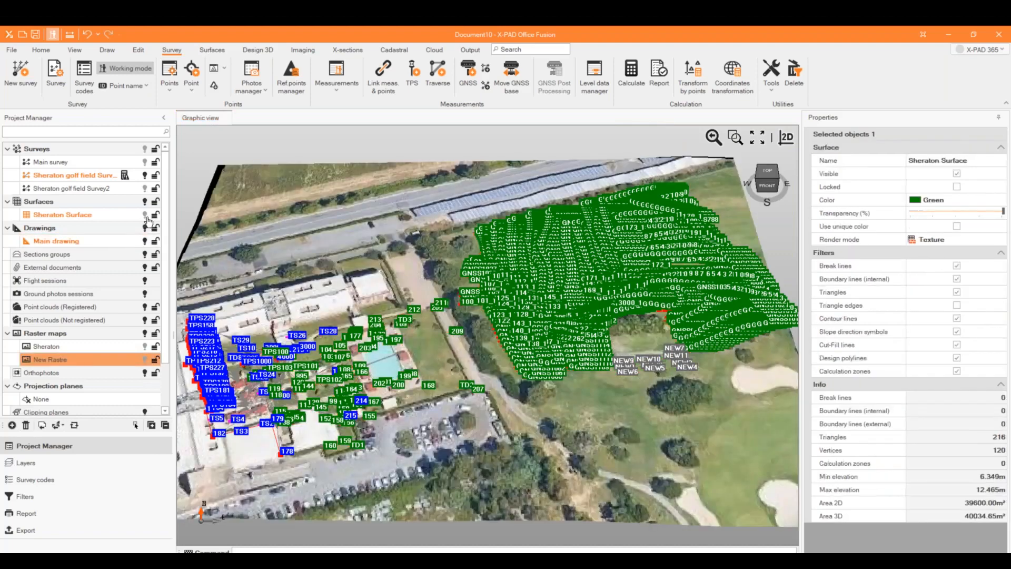
Step: Examine the extent of the displayed Sheraton Surface and the surrounding survey points from several angles and distances
scroll(497, 343, "down", 1)
scroll(497, 342, "up", 2)
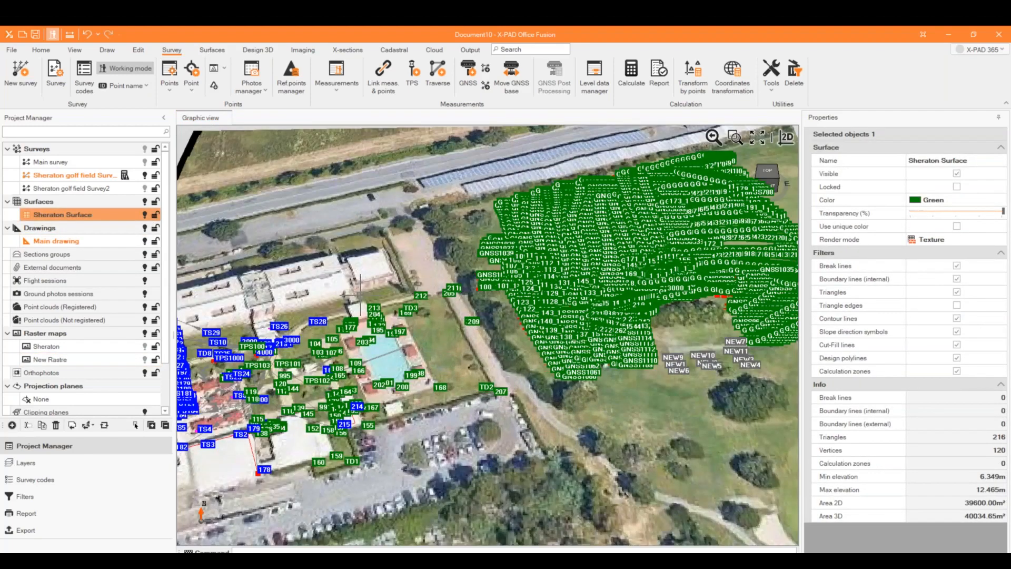
middle_click_drag(360, 295, 503, 325)
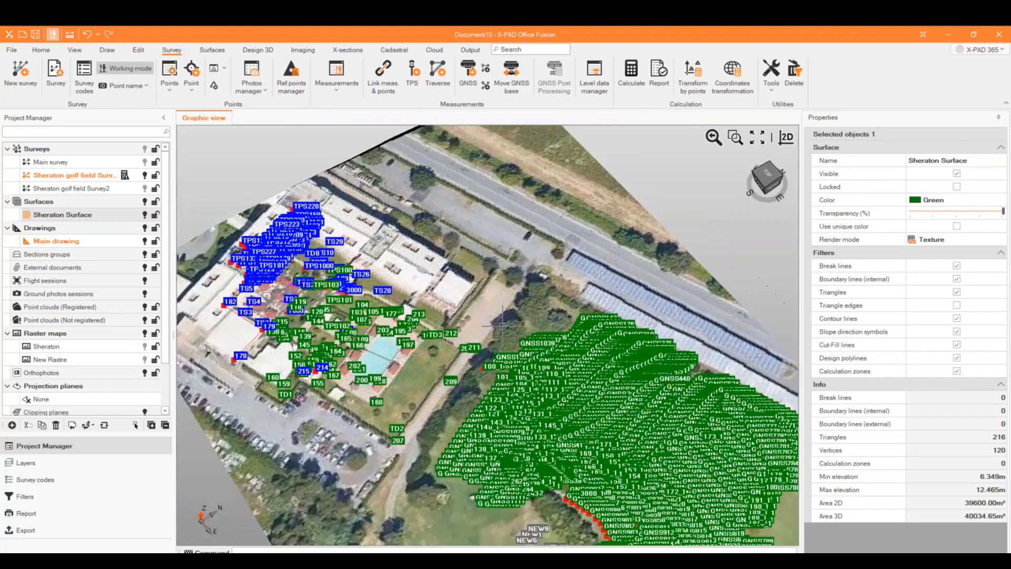
scroll(502, 325, "down", 3)
scroll(605, 445, "up", 2)
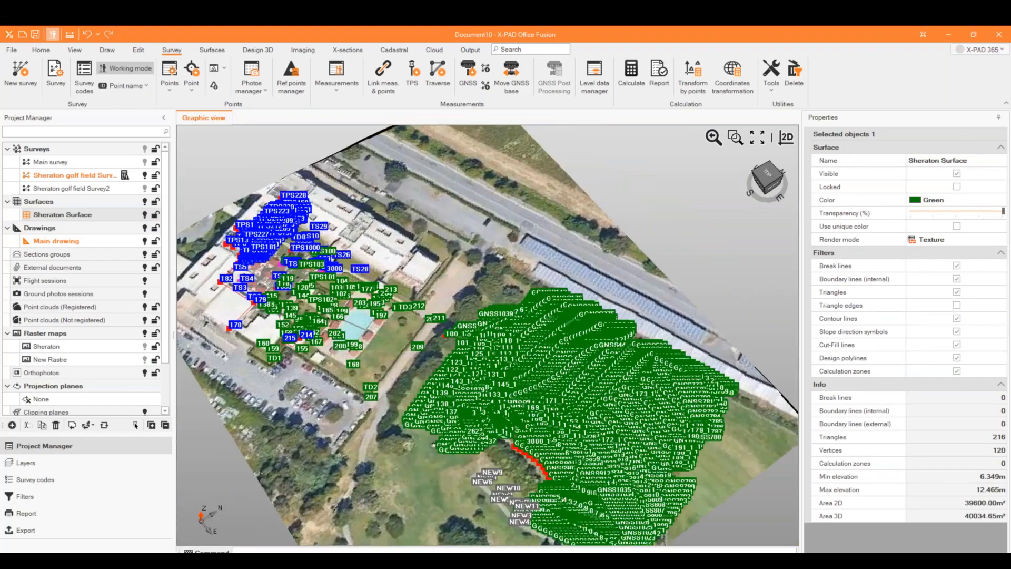
scroll(679, 508, "up", 2)
scroll(449, 319, "down", 2)
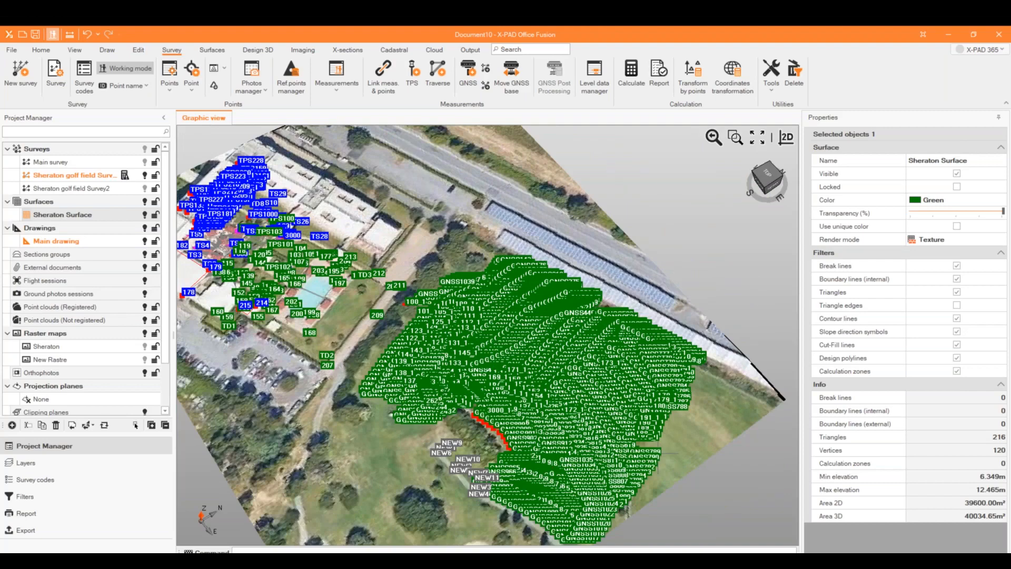
scroll(661, 452, "up", 2)
scroll(657, 450, "down", 3)
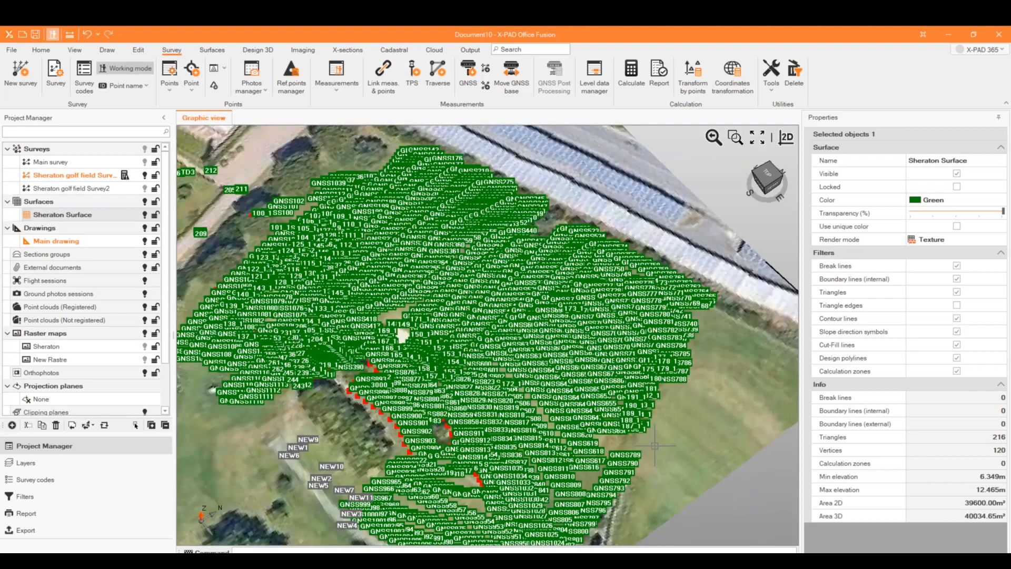
scroll(351, 271, "up", 5)
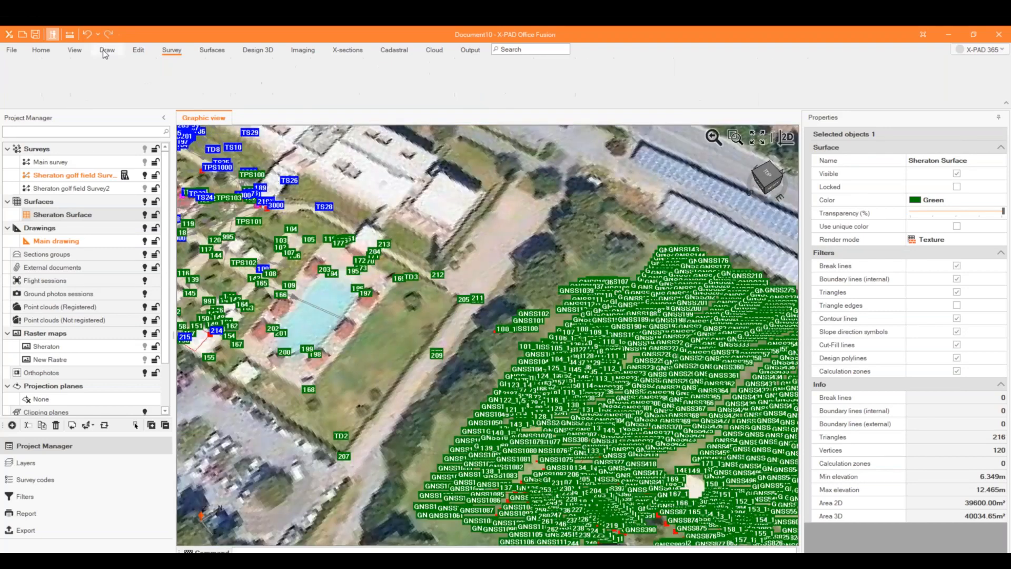
Step: Start a polyline and enable Surface under Snap on elevations in the CAD object snap settings
left_click(107, 50)
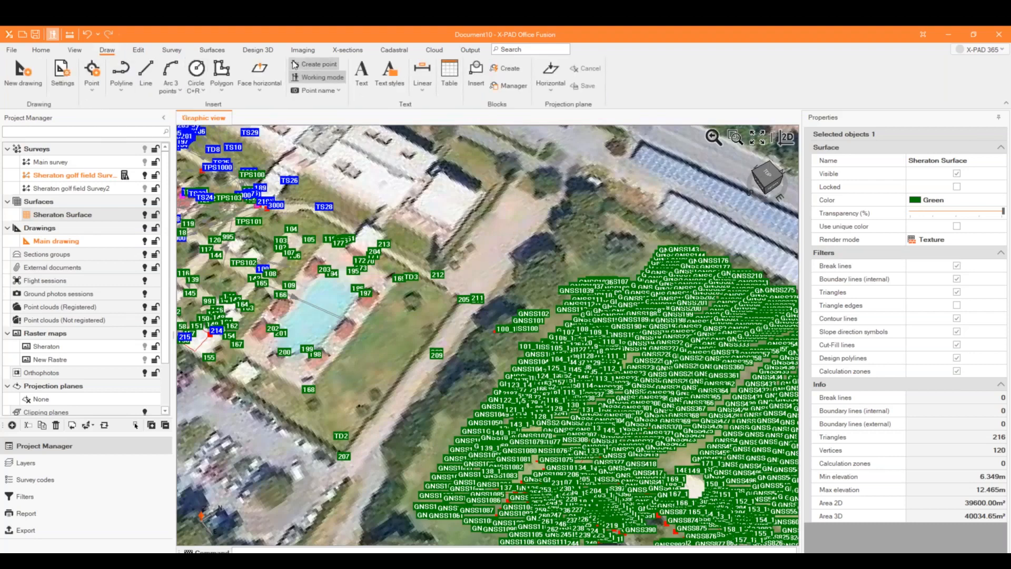
left_click(120, 73)
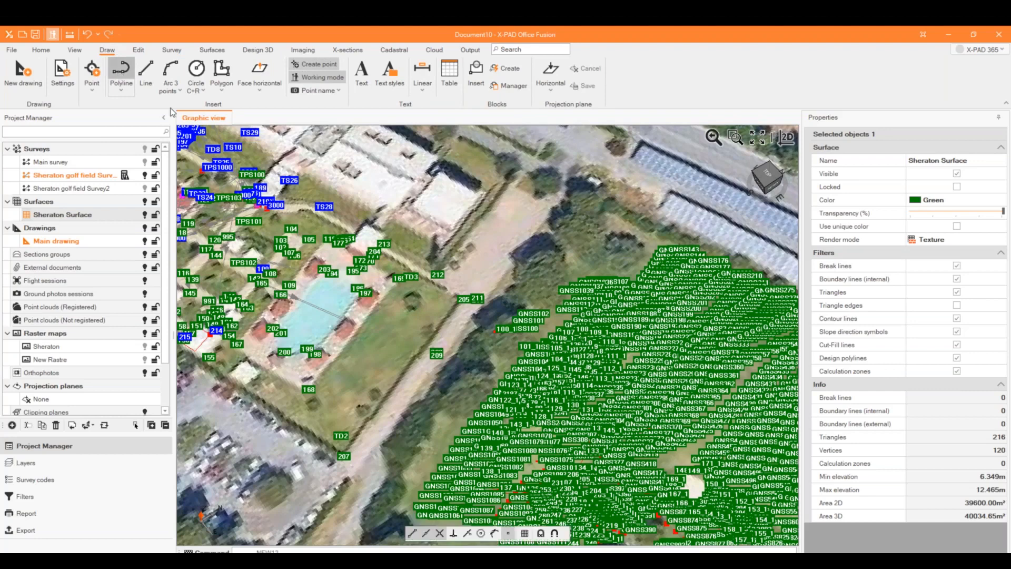
left_click(555, 534)
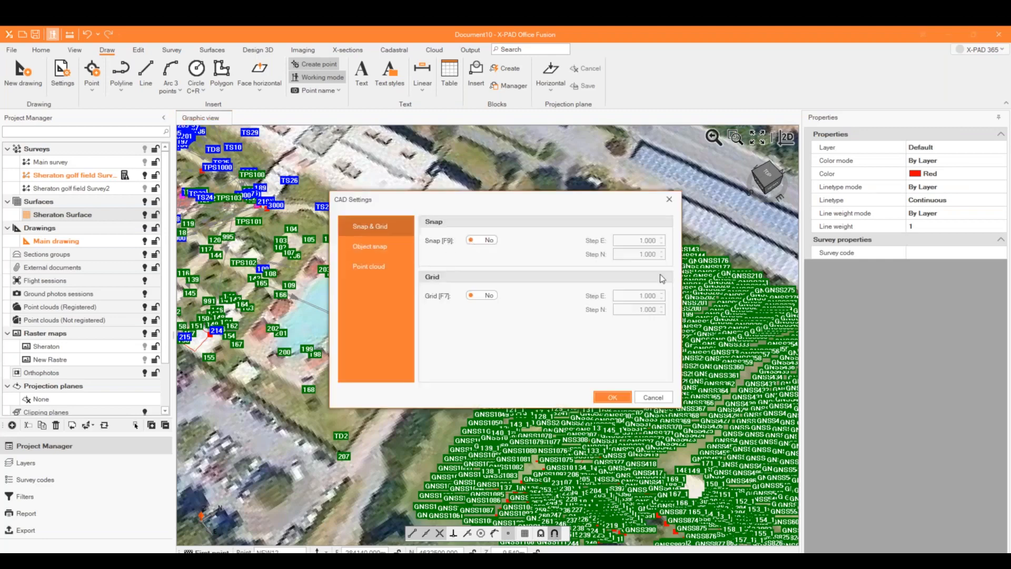
left_click(363, 244)
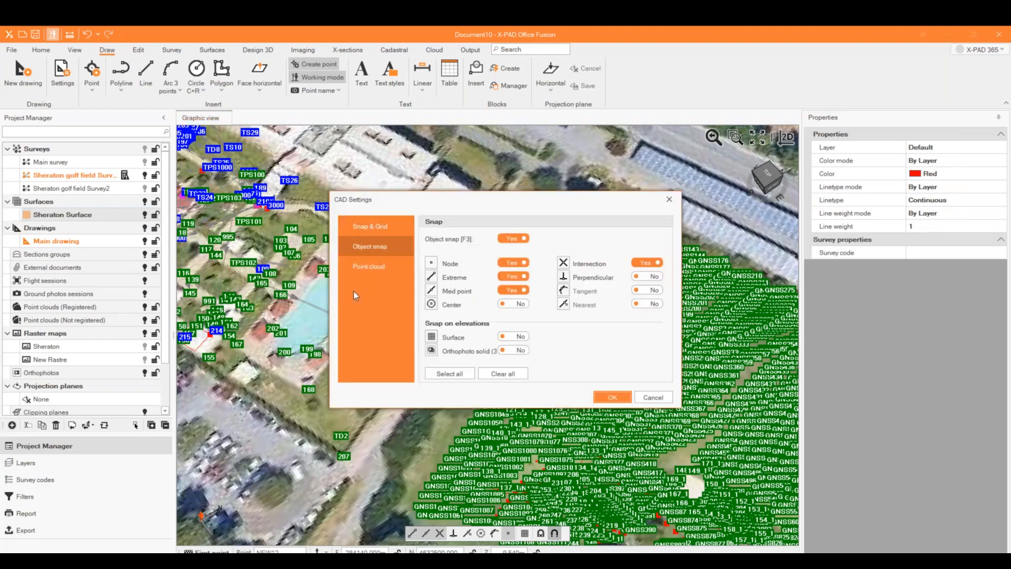
left_click(363, 266)
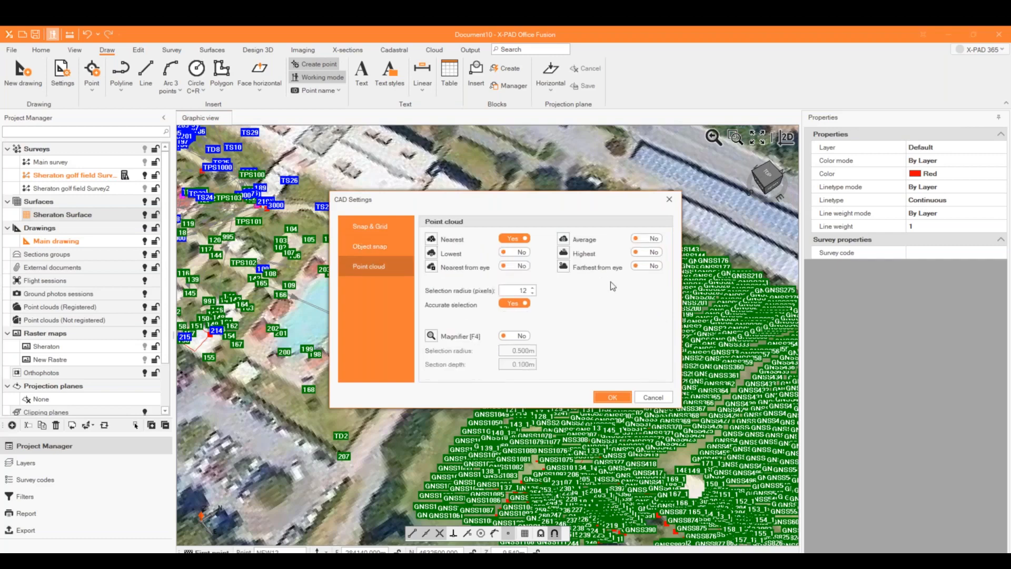
left_click(371, 245)
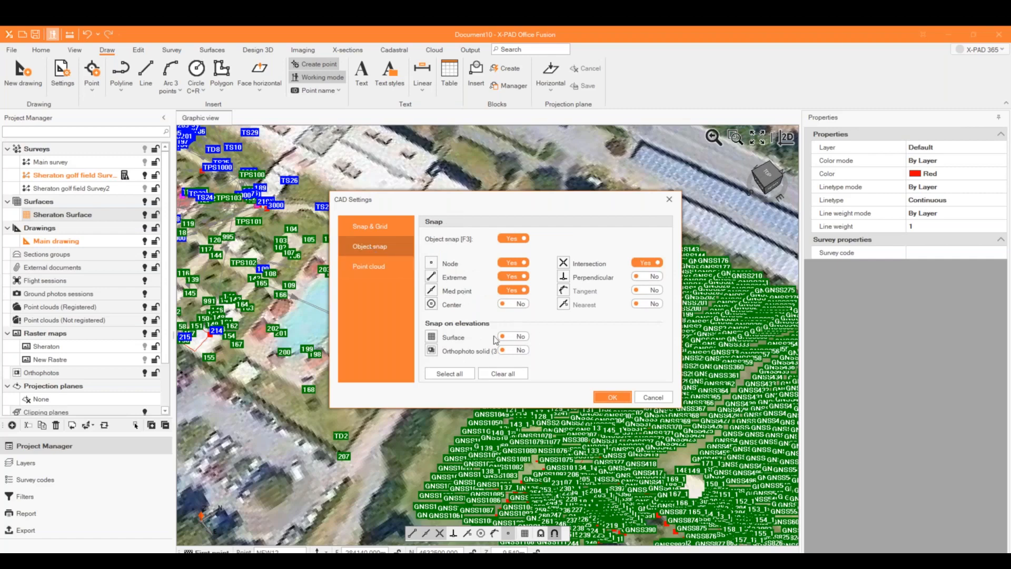
left_click(514, 340)
left_click(612, 398)
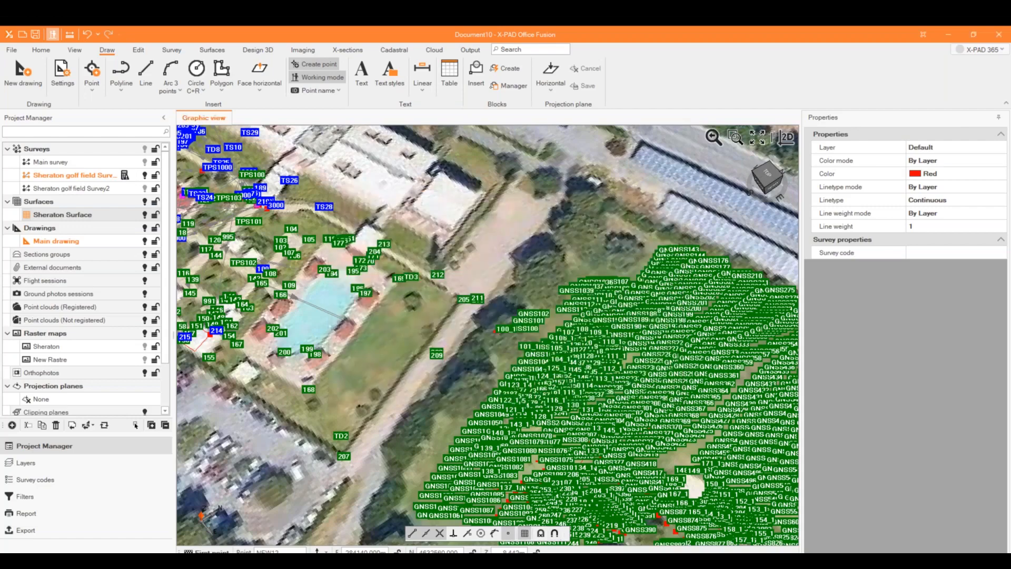
Step: Draw an open four-point polyline across the car park in the 2D view and end the command
scroll(524, 340, "down", 2)
scroll(413, 418, "down", 2)
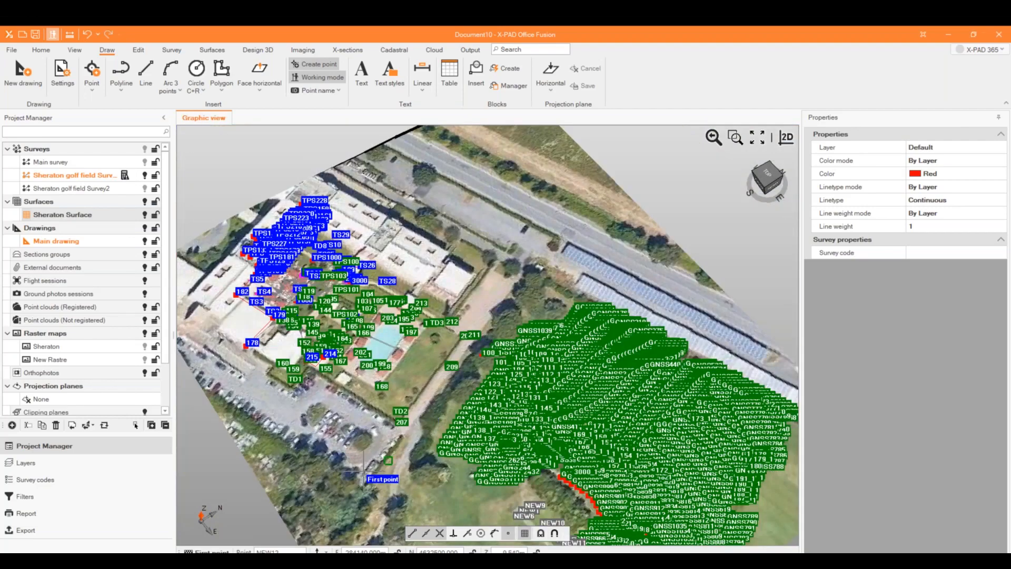
scroll(363, 469, "up", 2)
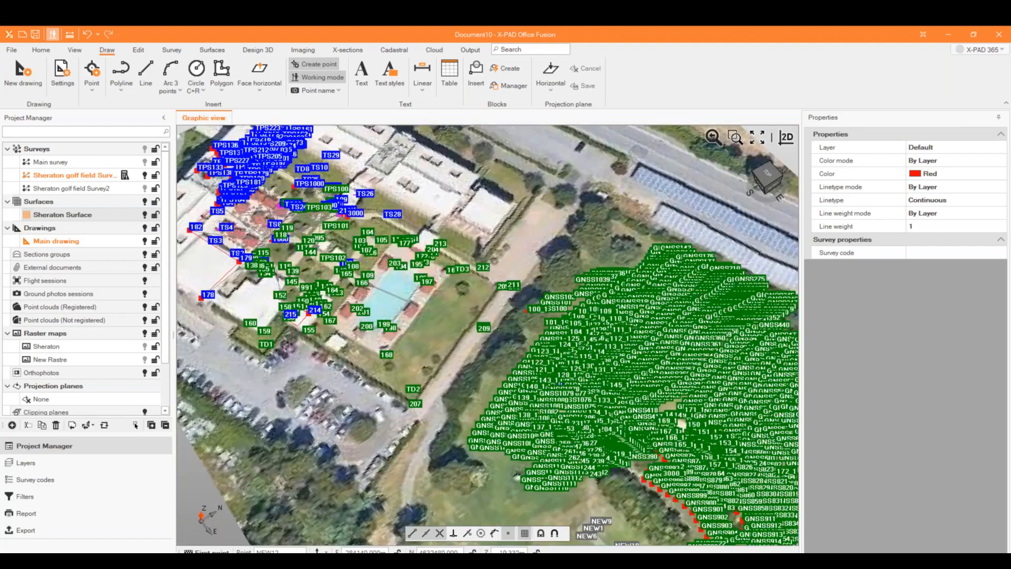
left_click(790, 139)
scroll(514, 477, "up", 10)
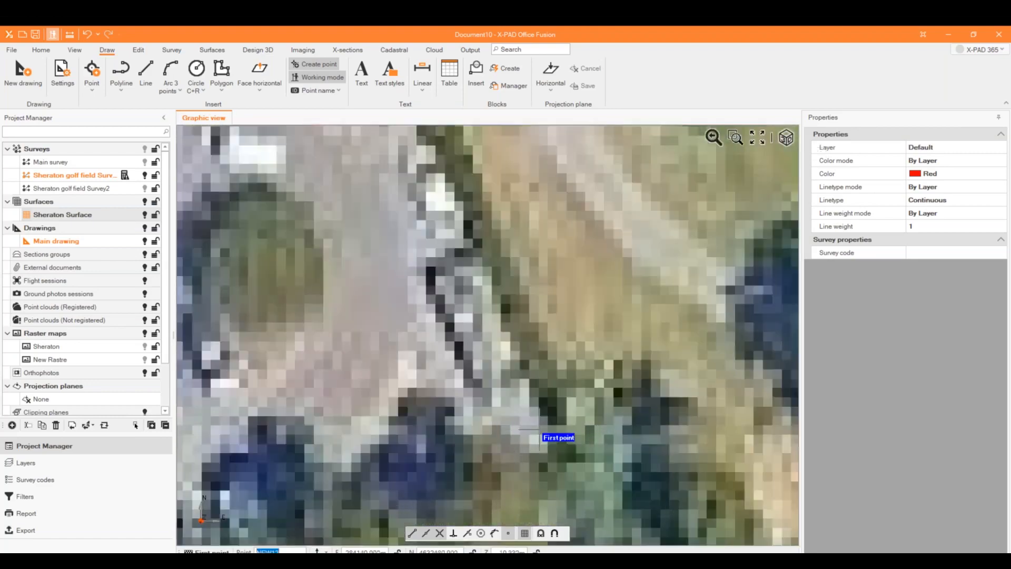
scroll(539, 429, "down", 10)
left_click(540, 430)
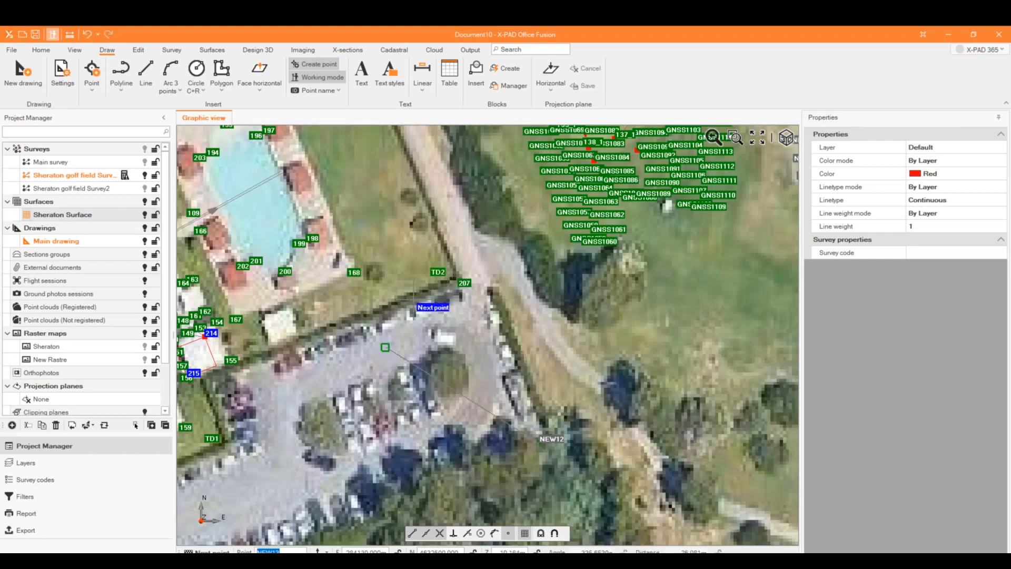
left_click(411, 303)
scroll(536, 268, "down", 6)
scroll(524, 283, "up", 4)
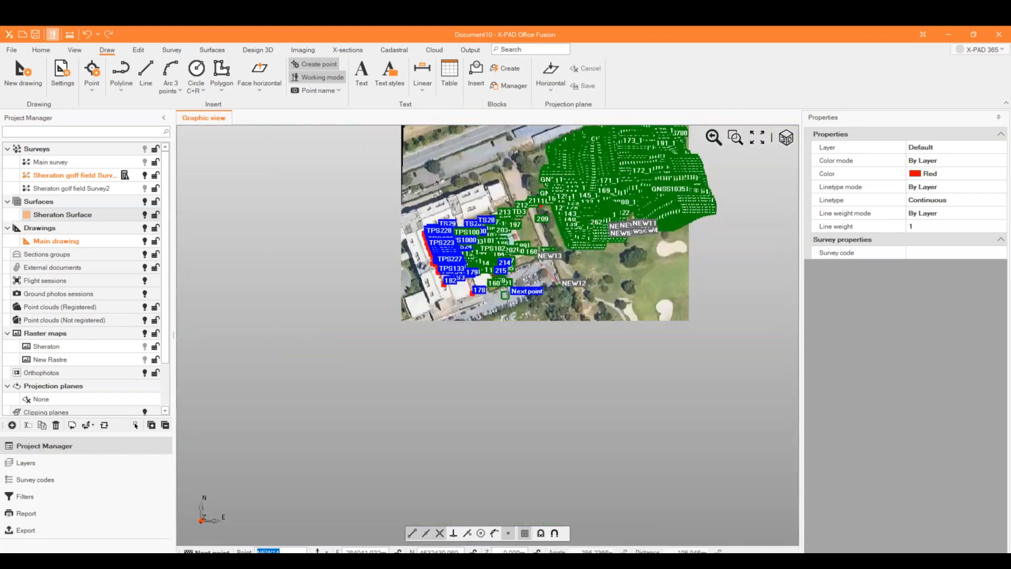
left_click(530, 276)
left_click(538, 328)
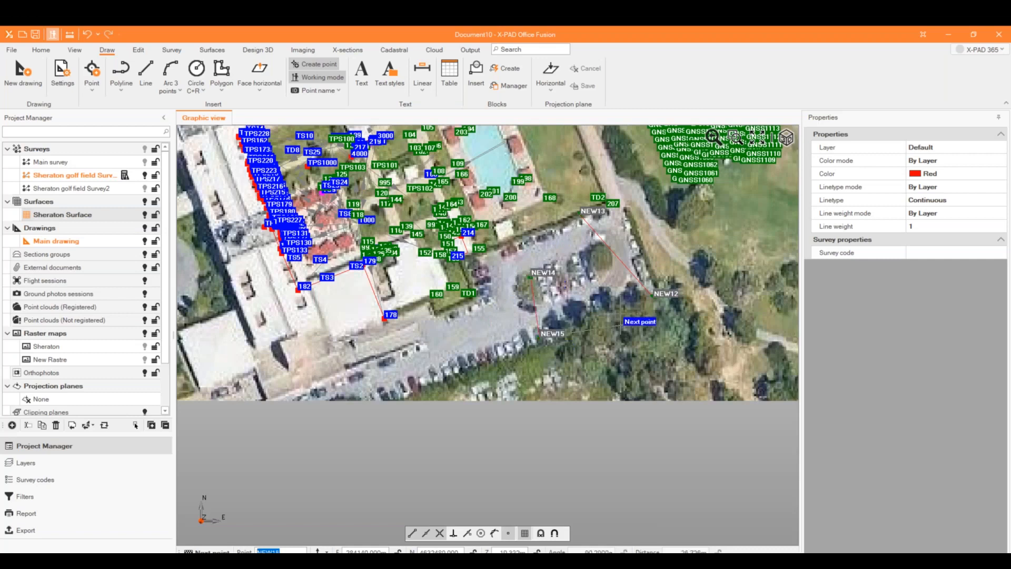
right_click(628, 315)
left_click(667, 339)
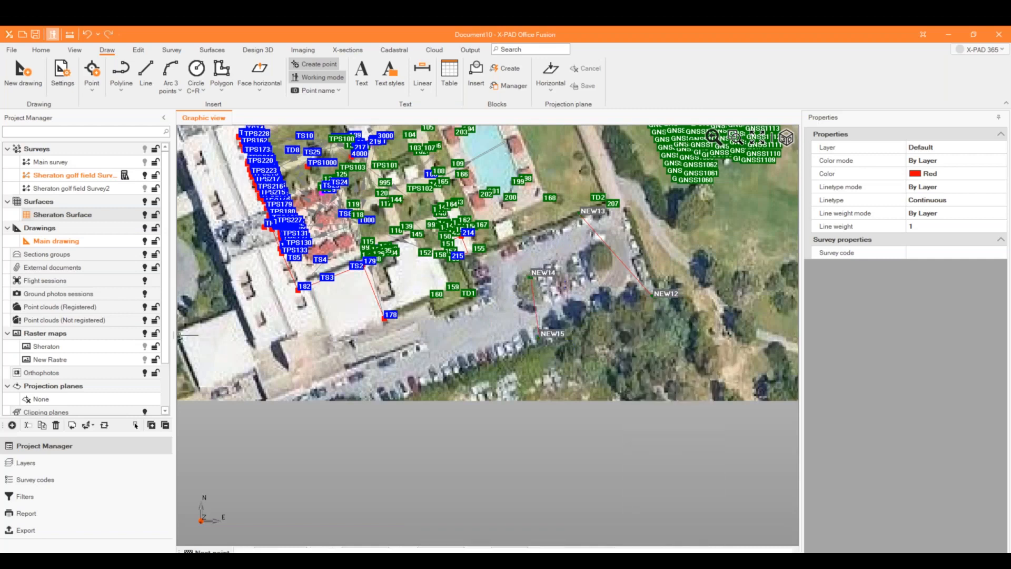
Step: Display the Sheraton raster map, hide the Sheraton Surface, and select the Sheraton raster map
left_click(151, 348)
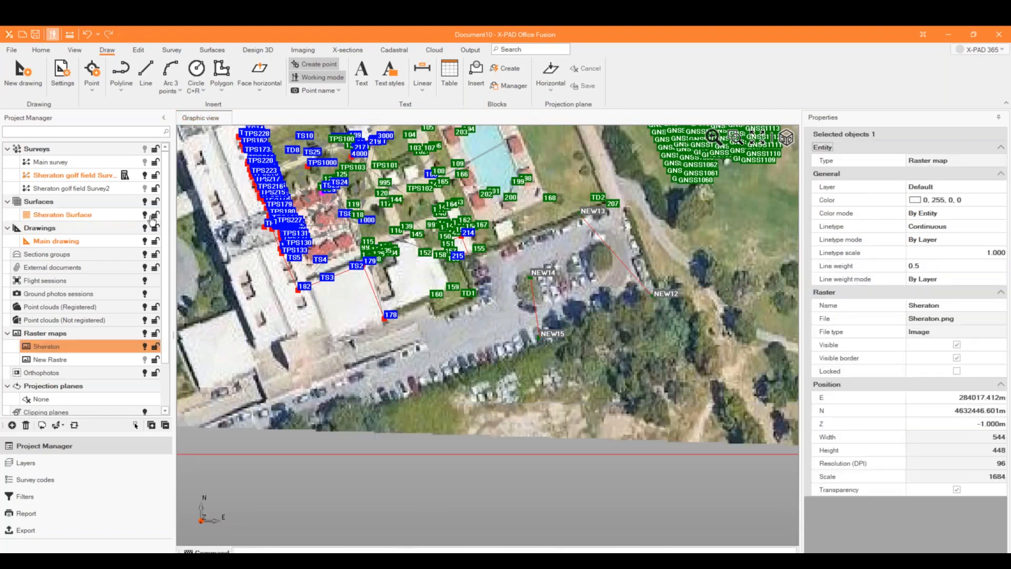
left_click(152, 217)
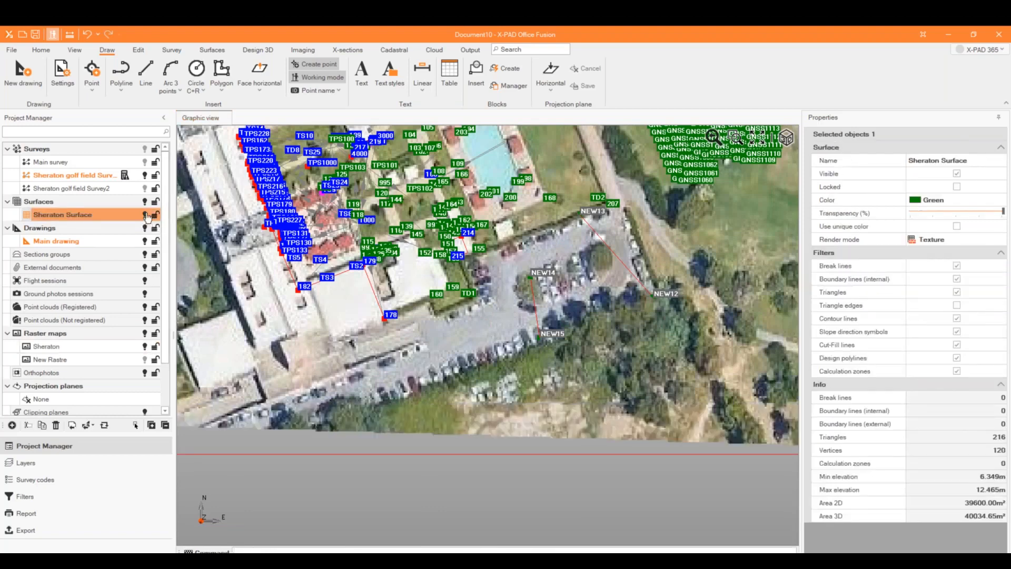
left_click(146, 215)
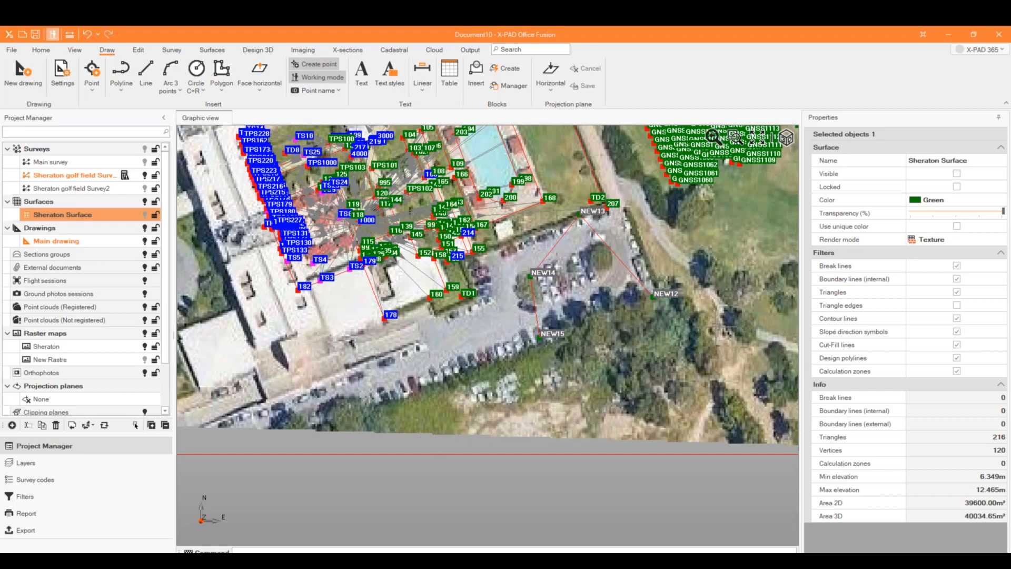
scroll(719, 329, "up", 1)
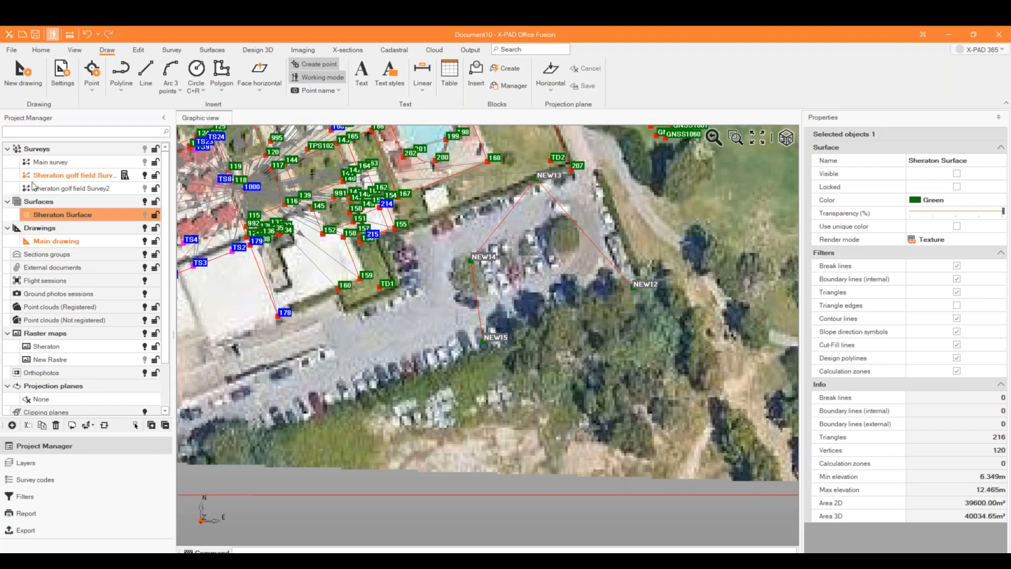
left_click(63, 360)
left_click(50, 346)
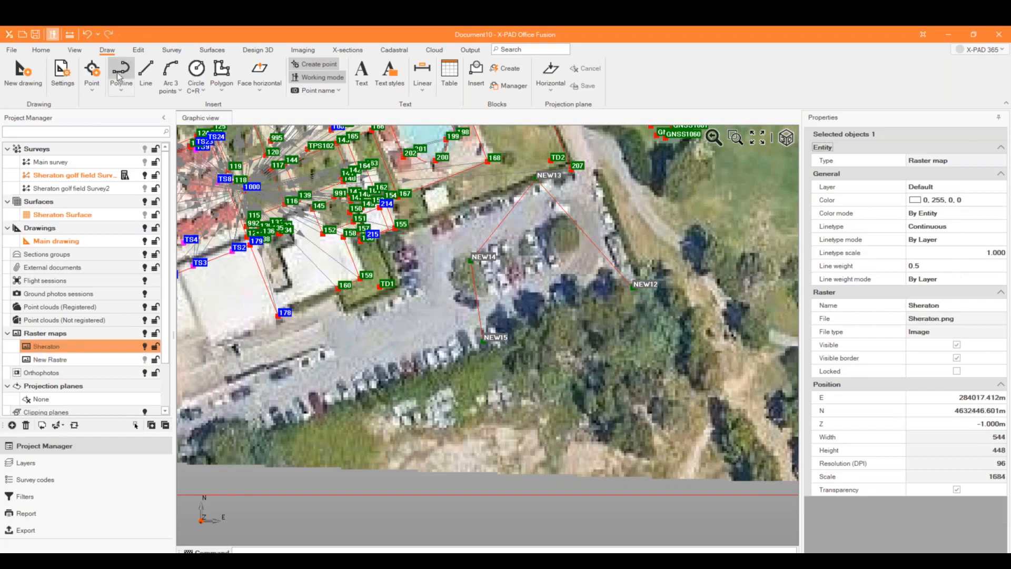
Step: Toggle the surface snap and draw a closed nine-point polyline around the car park boundary over the raster map
left_click(119, 74)
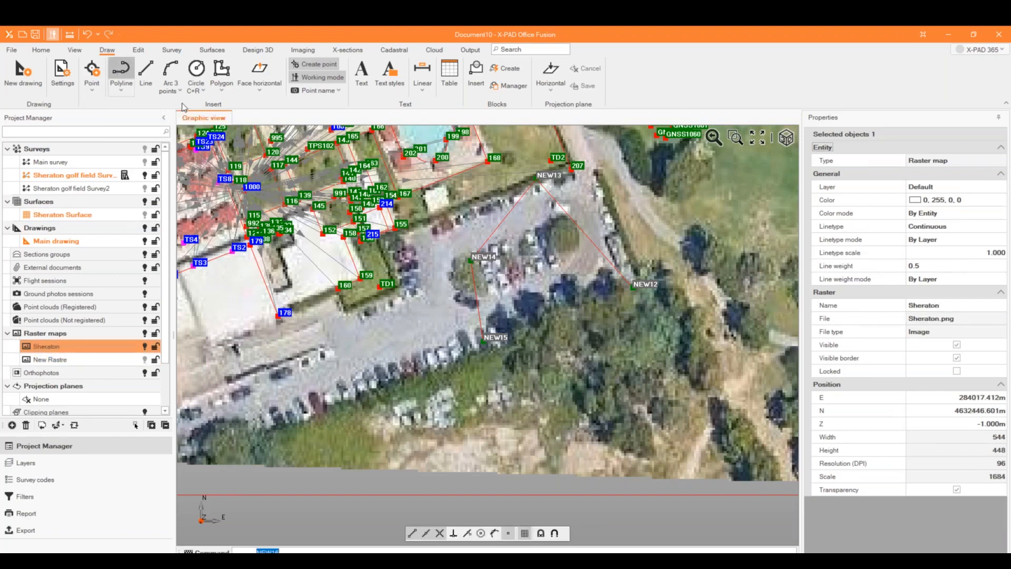
left_click(526, 536)
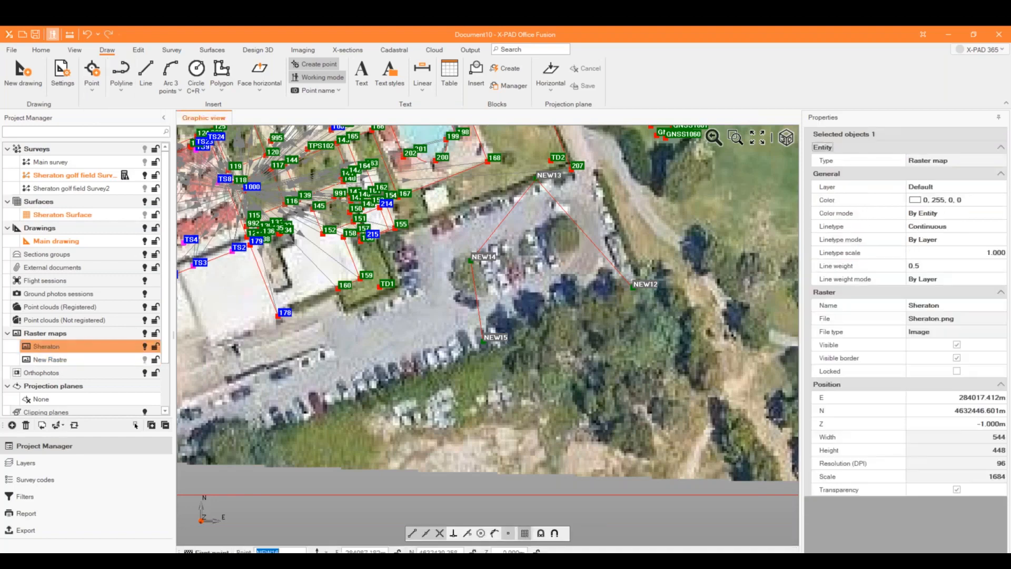
left_click(354, 308)
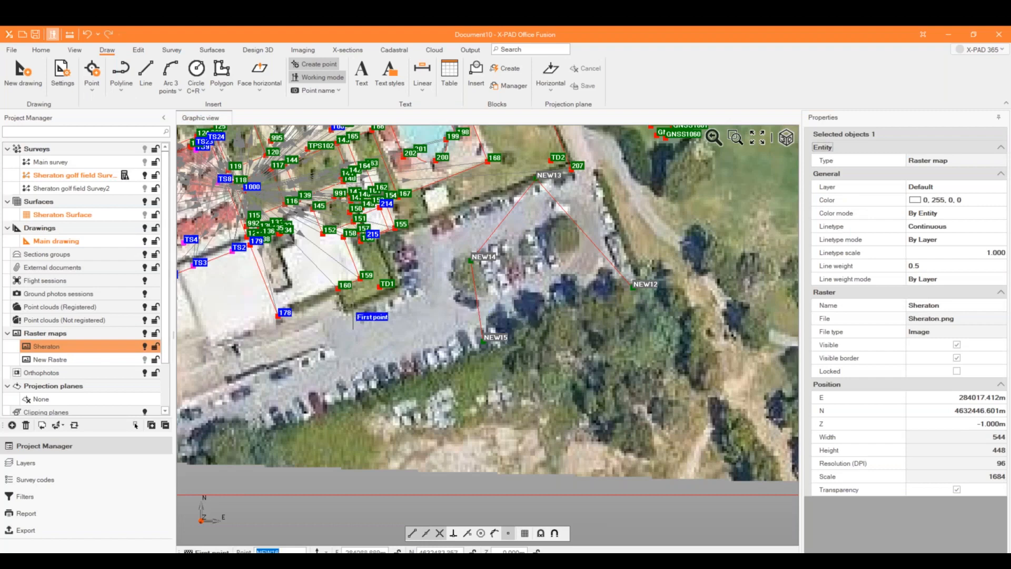
left_click(407, 292)
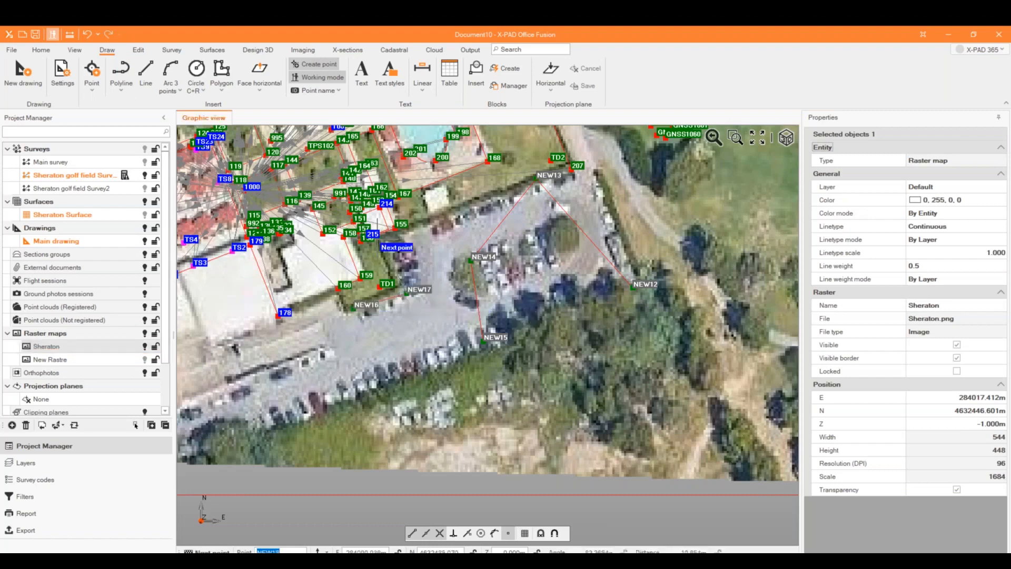
left_click(384, 242)
left_click(575, 180)
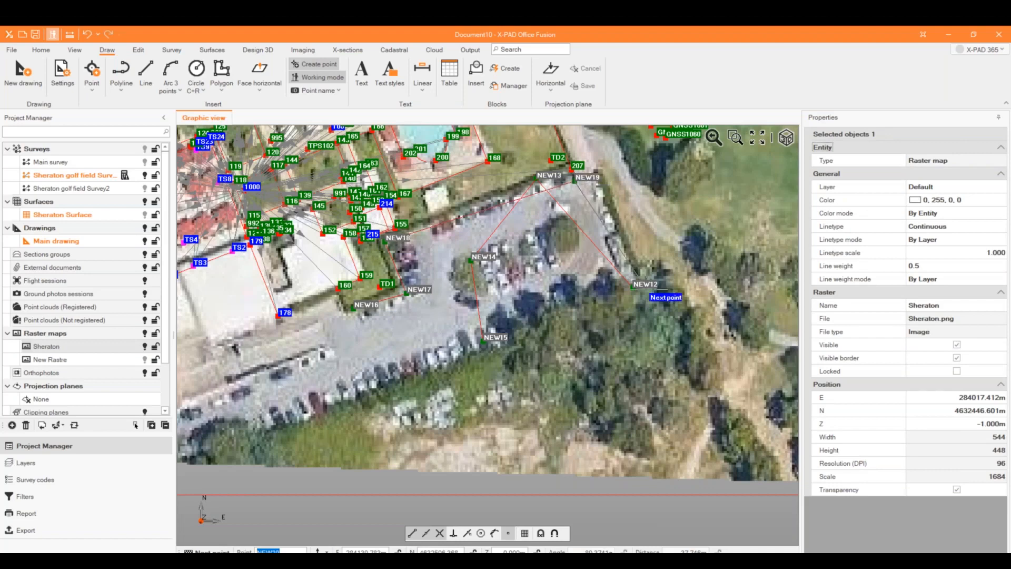
left_click(594, 167)
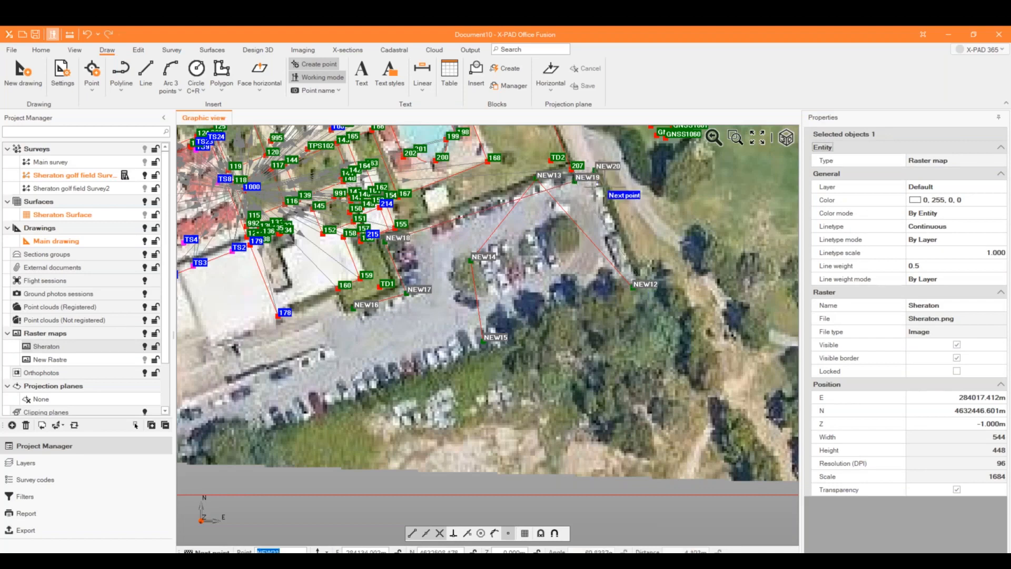
left_click(634, 274)
left_click(254, 431)
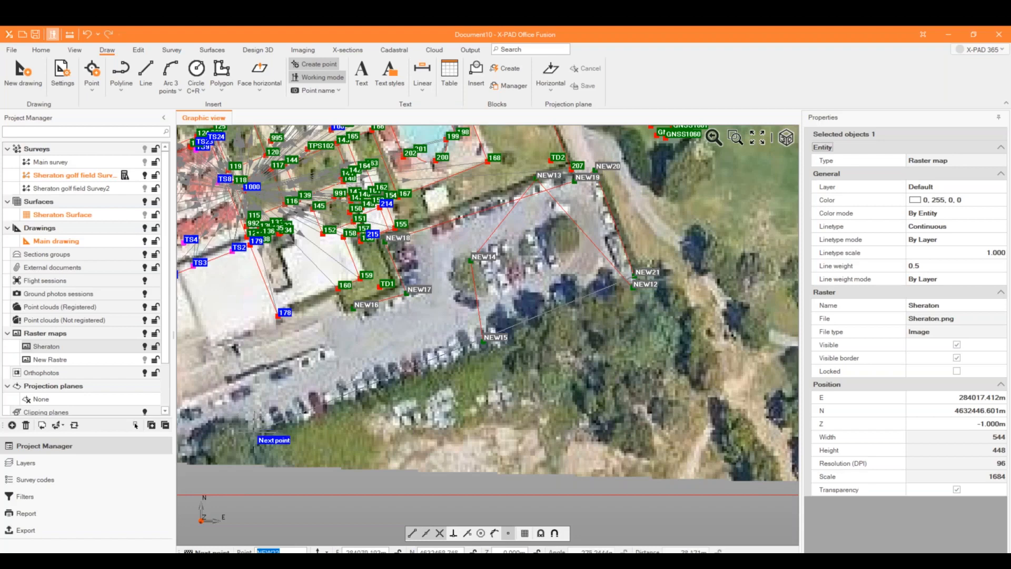
left_click(219, 347)
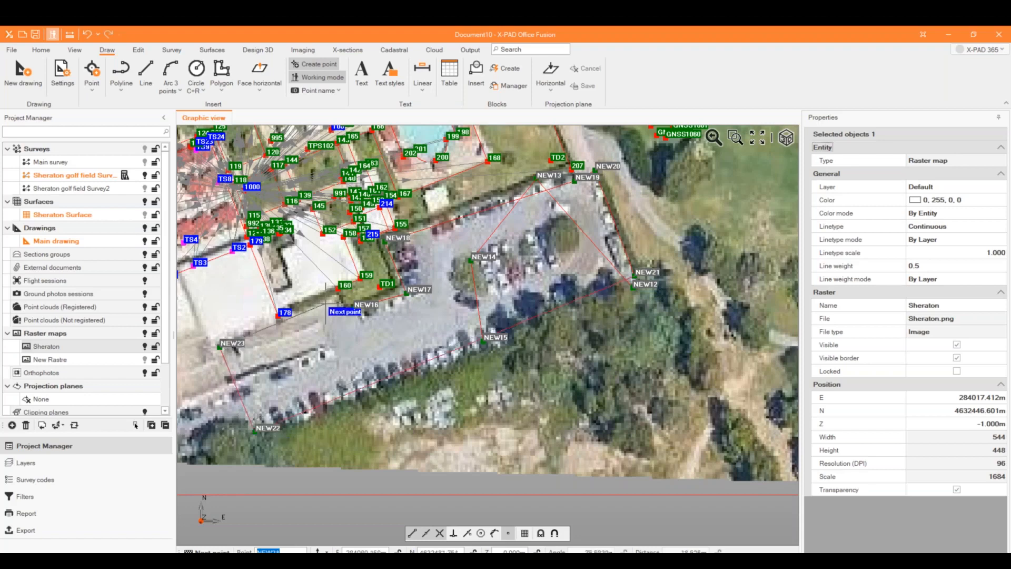
left_click(336, 295)
right_click(342, 346)
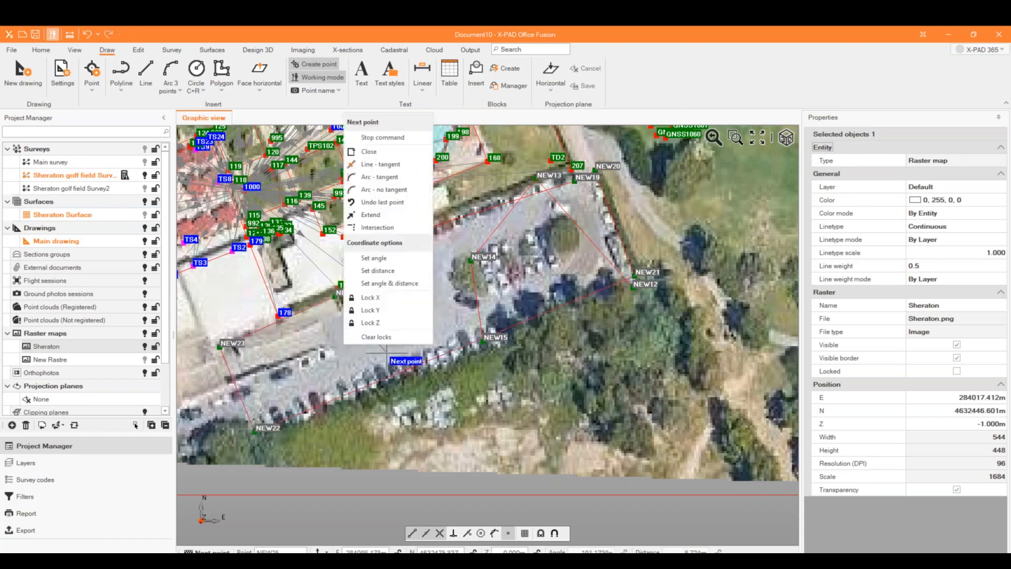
left_click(371, 153)
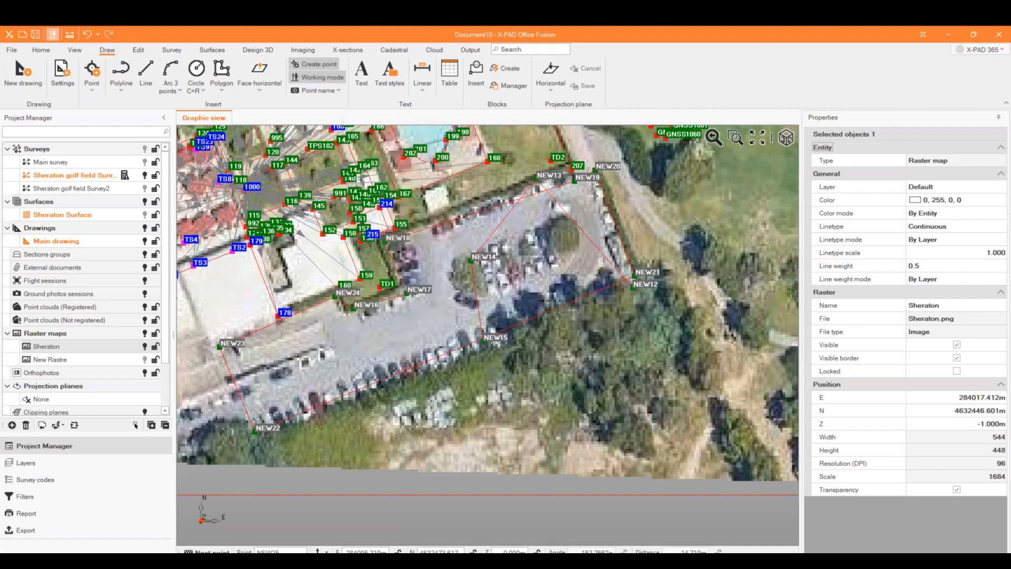
Step: Start a polyline at the inner notch of the white bunker near the raster map's southeast corner and switch to Arc - no tangent
scroll(372, 389, "down", 6)
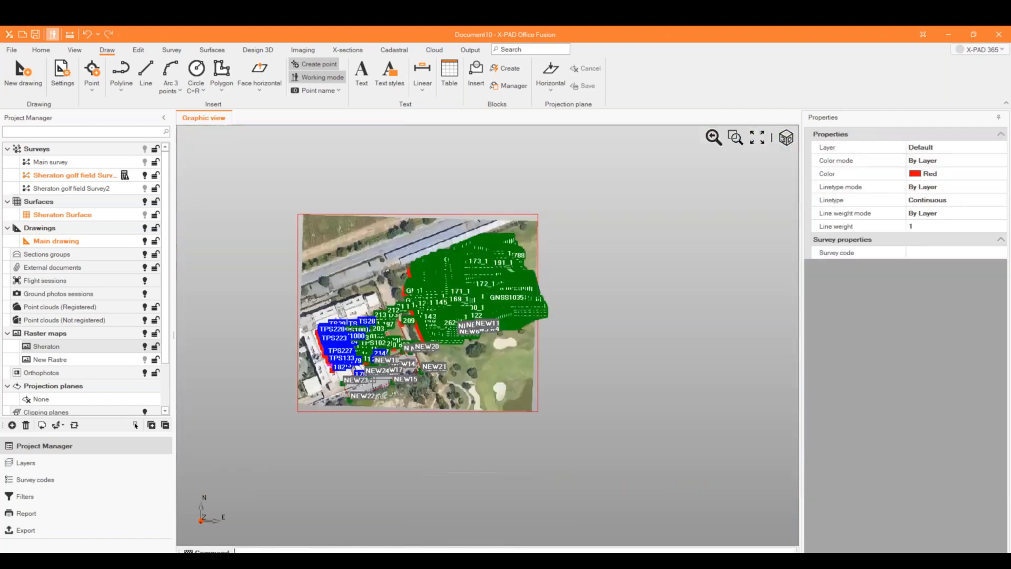
scroll(373, 379, "up", 5)
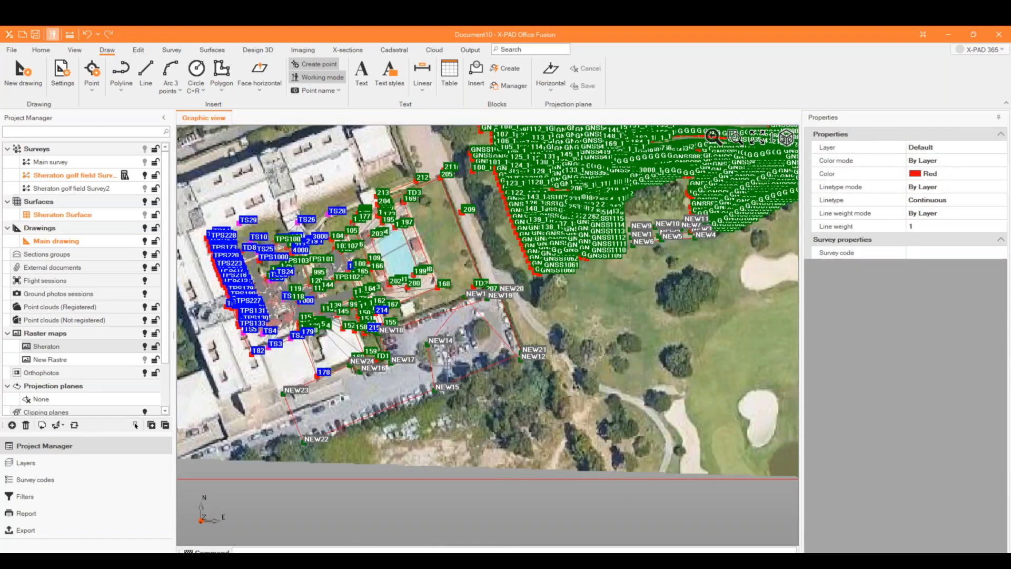
scroll(394, 361, "down", 5)
scroll(374, 358, "up", 3)
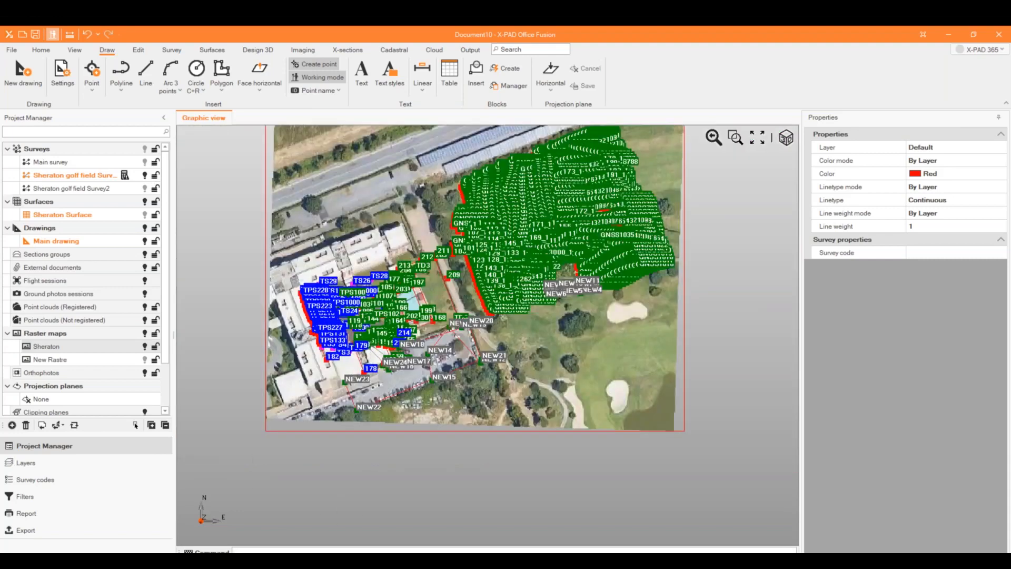
scroll(370, 388, "up", 2)
scroll(311, 368, "down", 2)
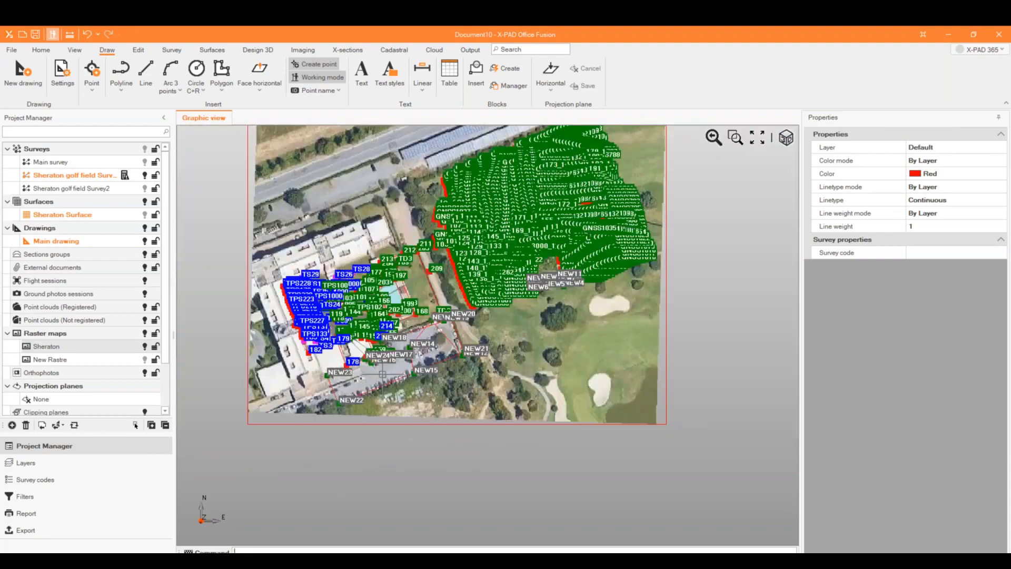
scroll(690, 416, "up", 8)
scroll(477, 393, "down", 3)
scroll(405, 377, "up", 3)
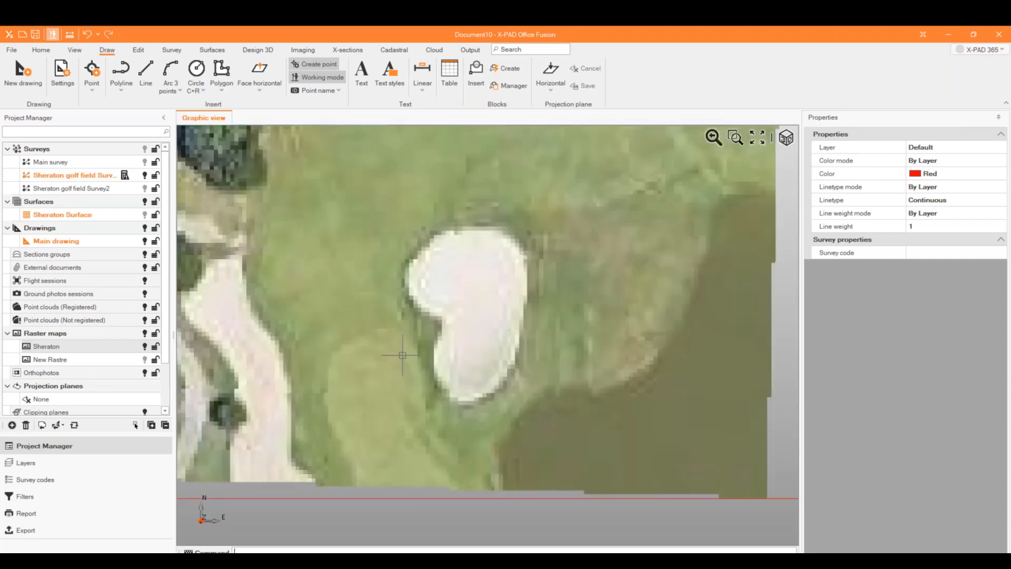
left_click(127, 70)
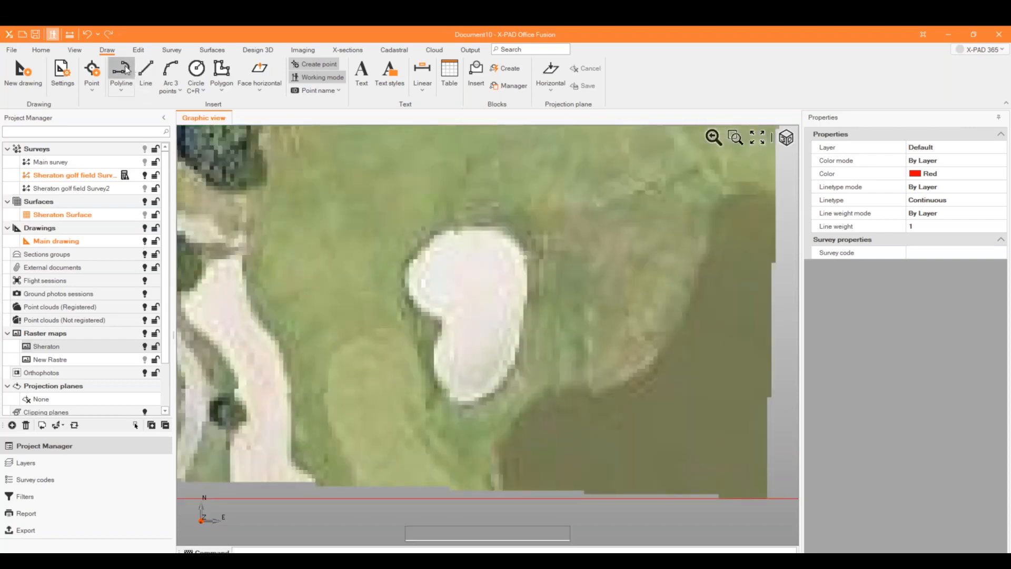
left_click(442, 319)
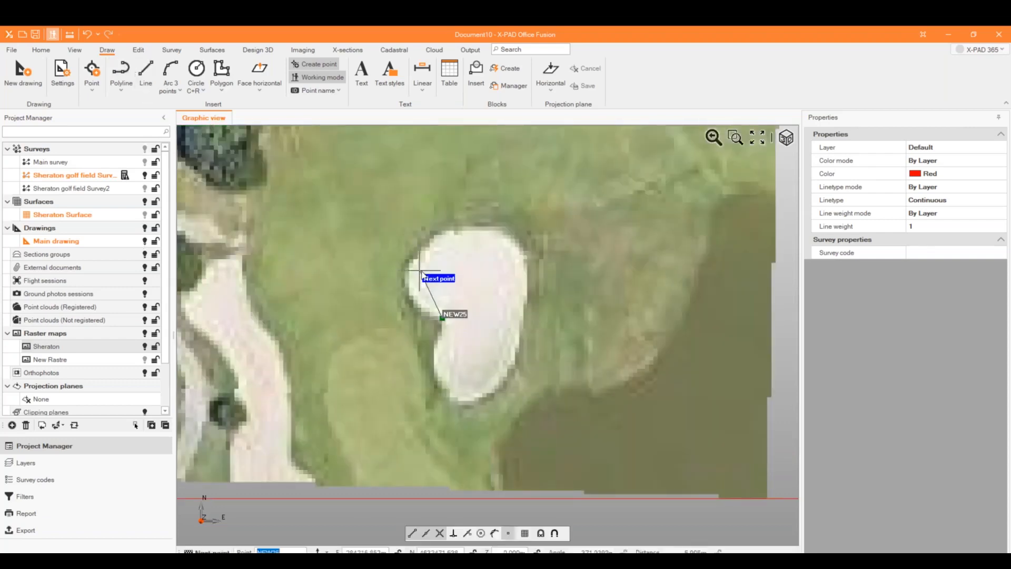
right_click(423, 273)
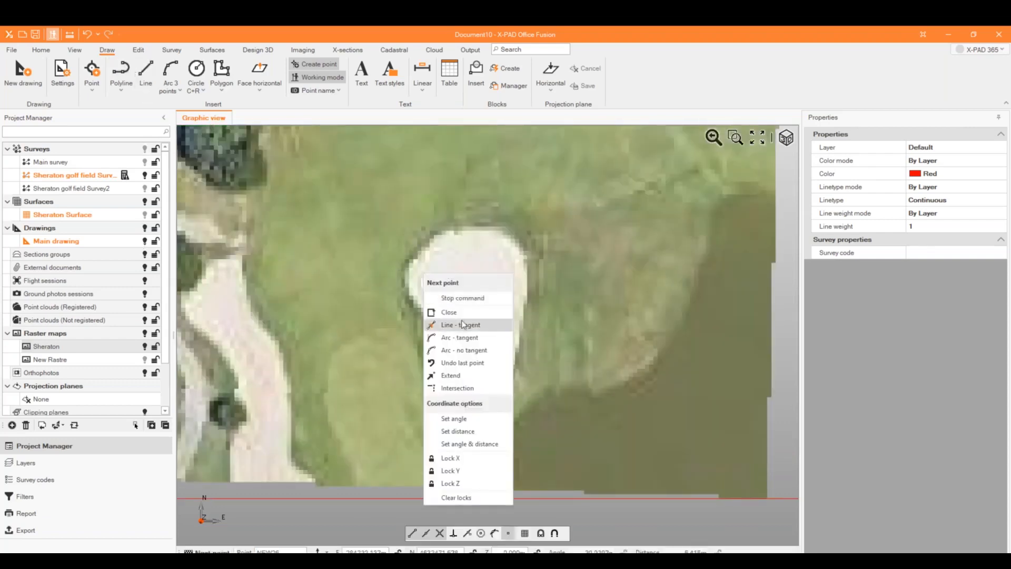
left_click(476, 350)
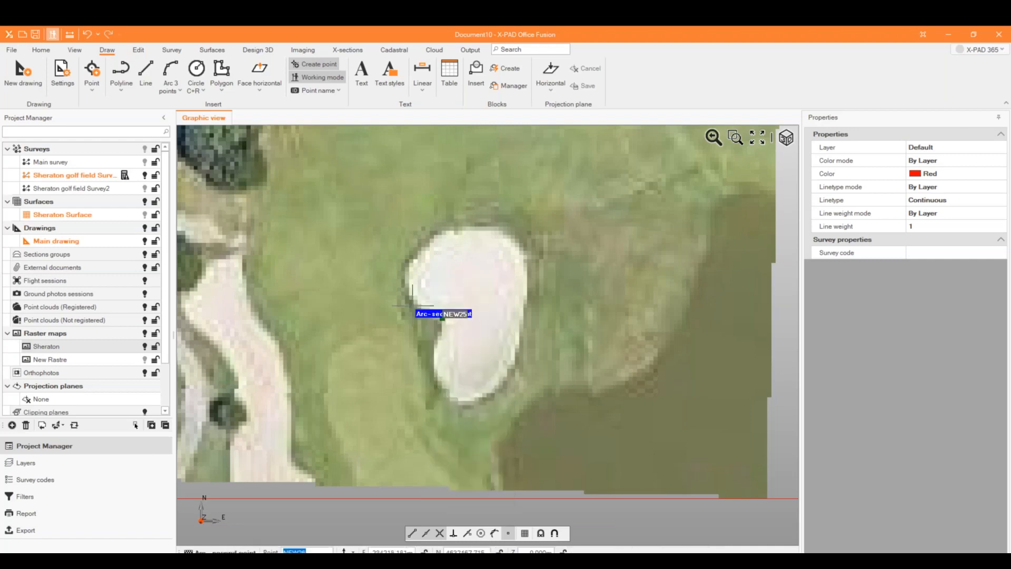
Step: Trace the southeastern bunker's outline clockwise with five consecutive three-point arcs and close the polyline back to its starting point
left_click(413, 305)
left_click(422, 250)
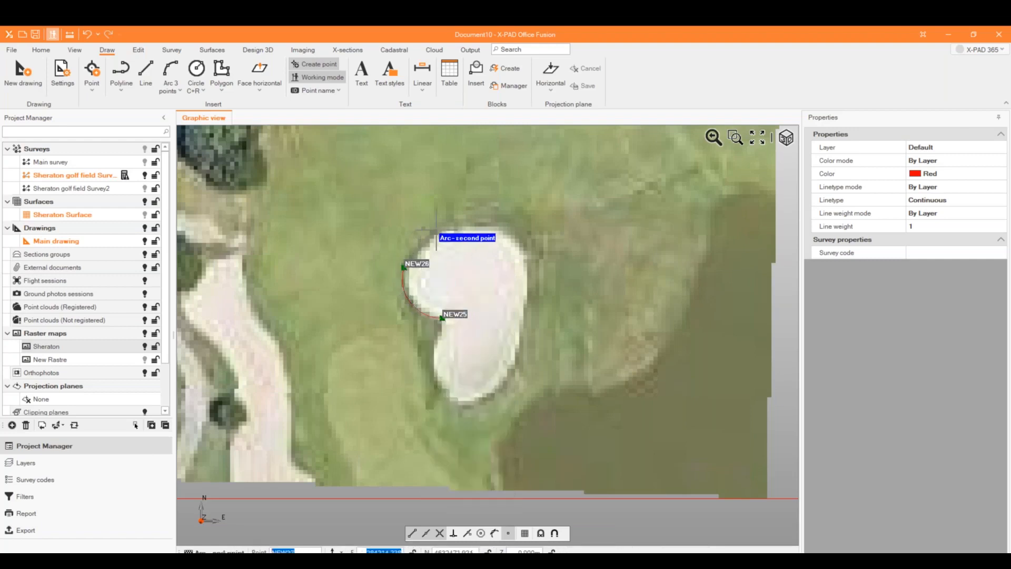
left_click(439, 229)
left_click(482, 227)
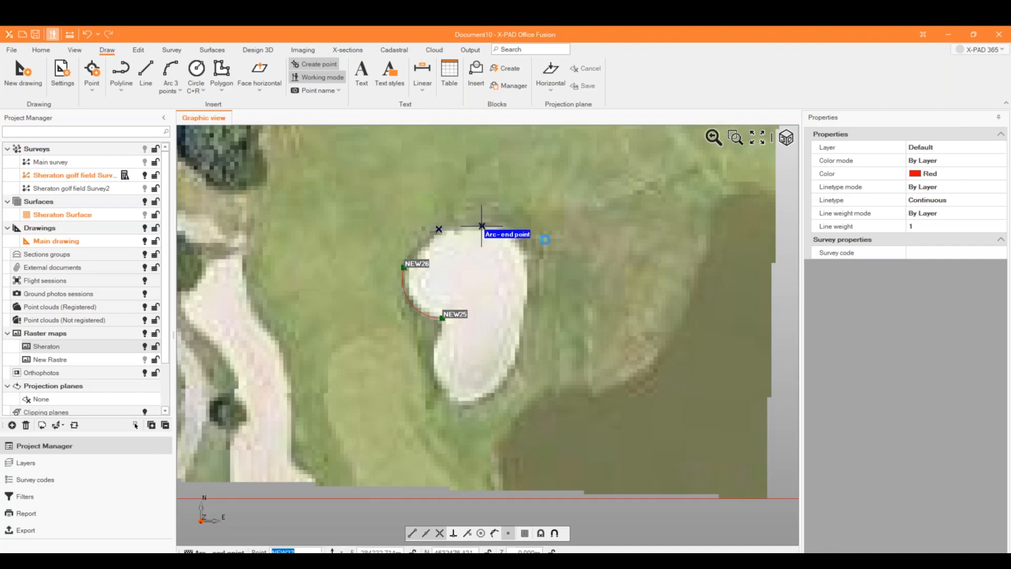
left_click(514, 240)
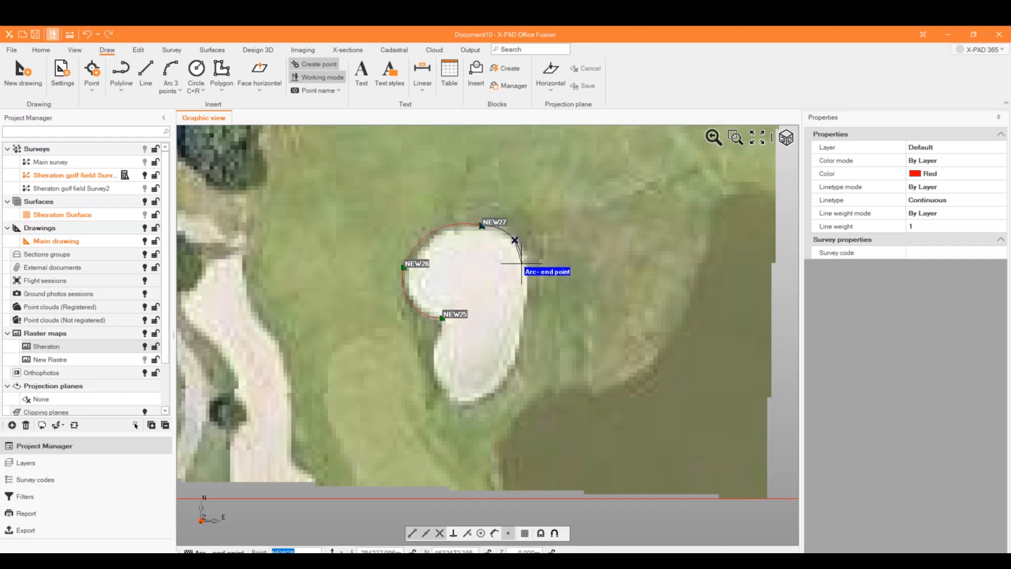
left_click(522, 263)
left_click(524, 332)
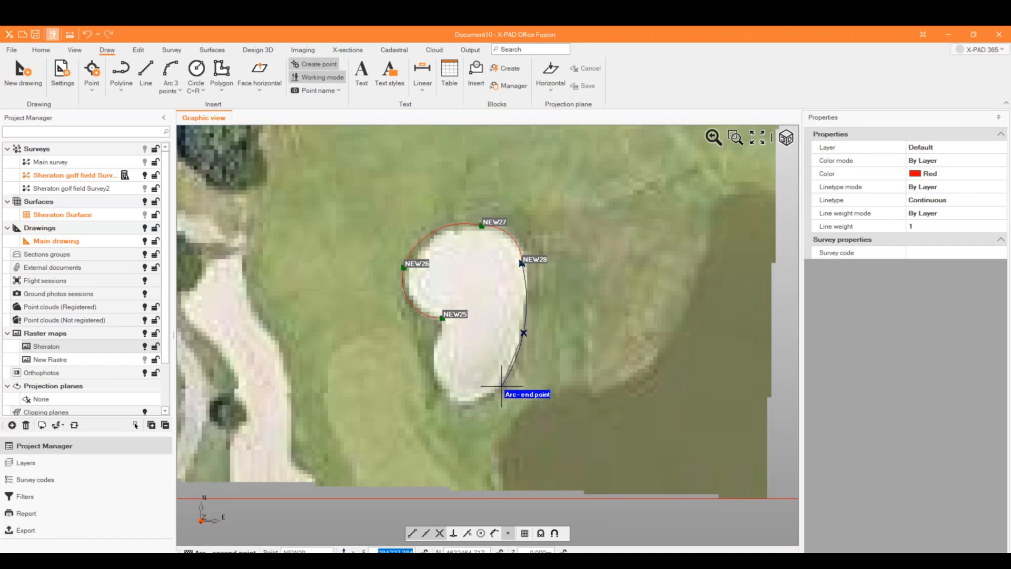
left_click(498, 389)
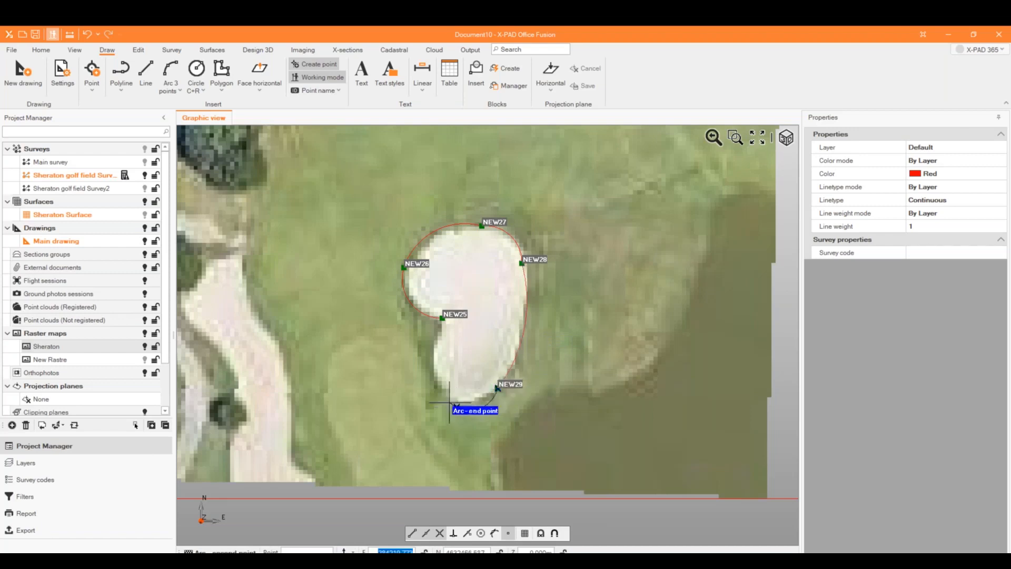
left_click(457, 408)
left_click(435, 370)
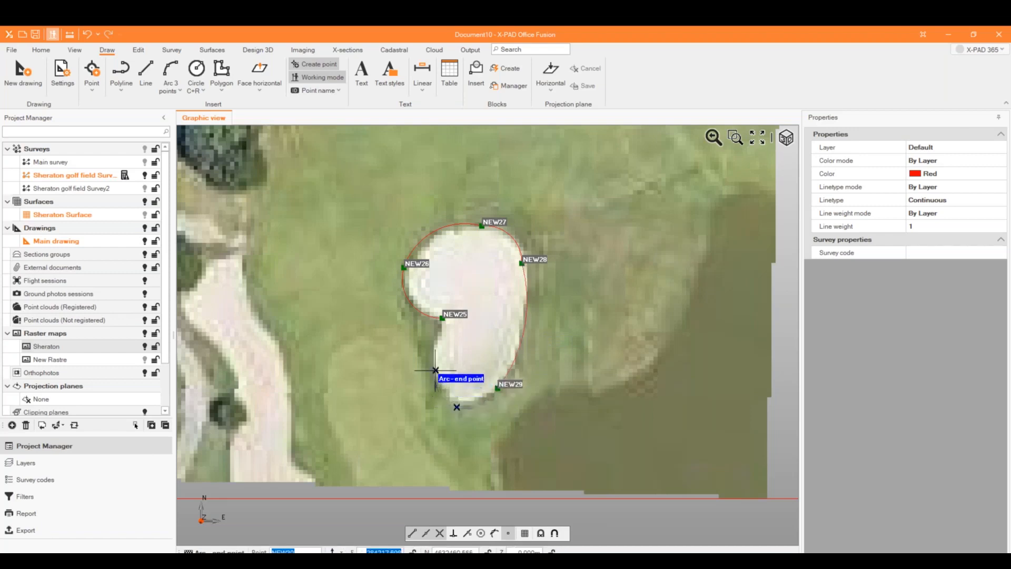
right_click(464, 332)
left_click(490, 369)
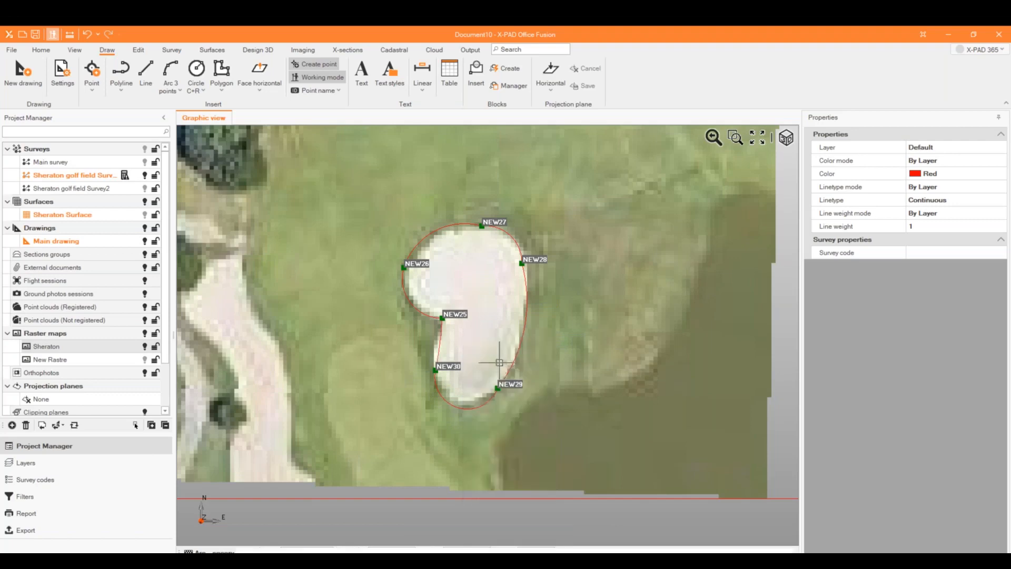
Step: Draw a closed 18-point polyline with straight segments around the bunker north of the arc-traced one
scroll(470, 330, "down", 3)
scroll(471, 328, "down", 4)
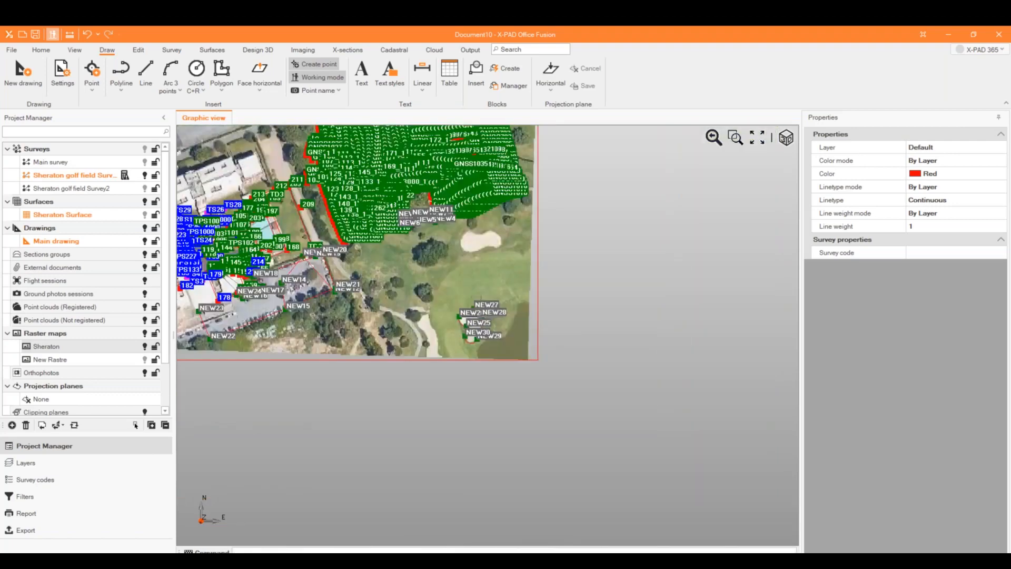
scroll(505, 235, "up", 2)
key("Return")
scroll(434, 253, "up", 5)
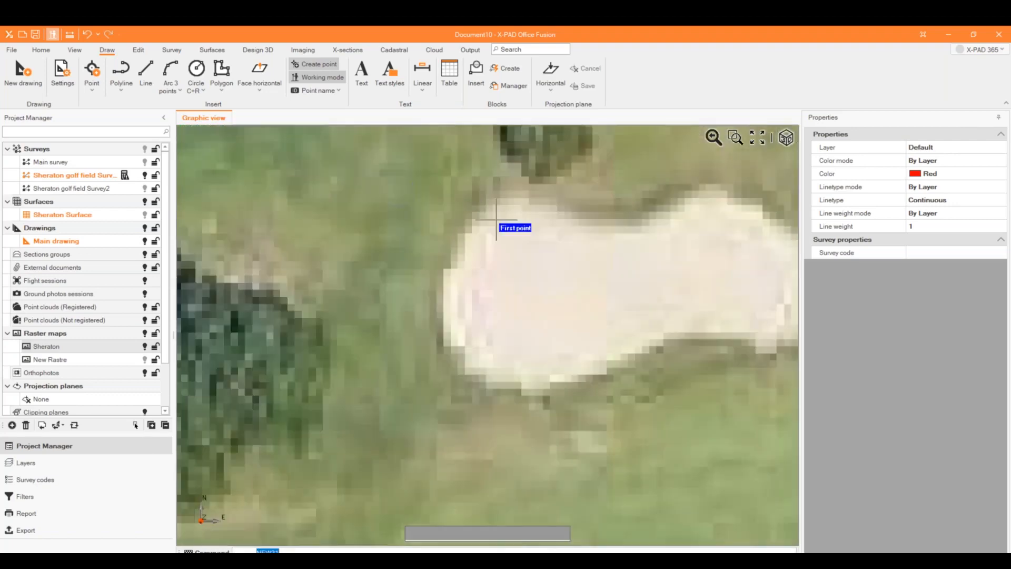
left_click(503, 189)
left_click(480, 218)
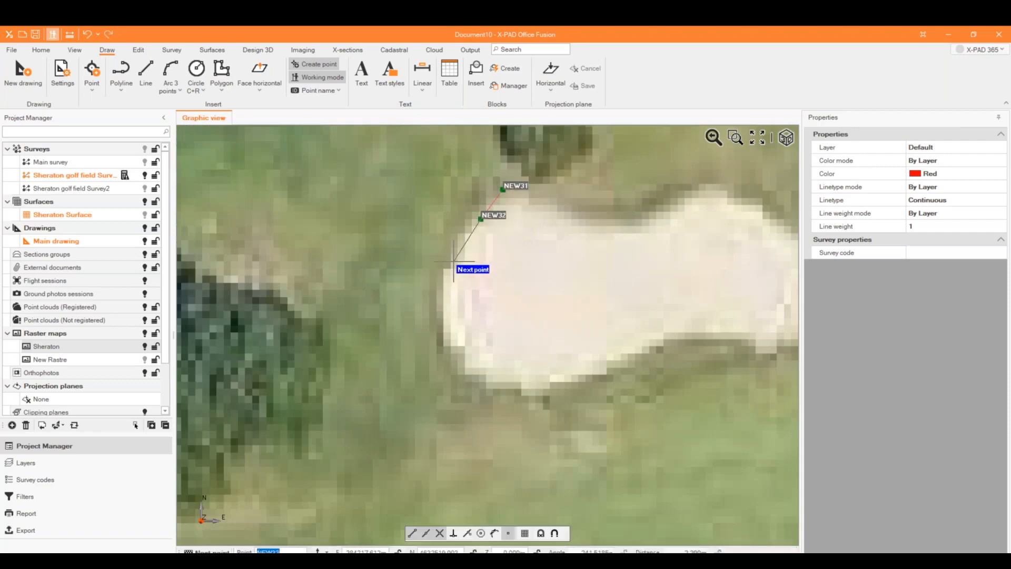
left_click(454, 261)
left_click(444, 309)
left_click(456, 358)
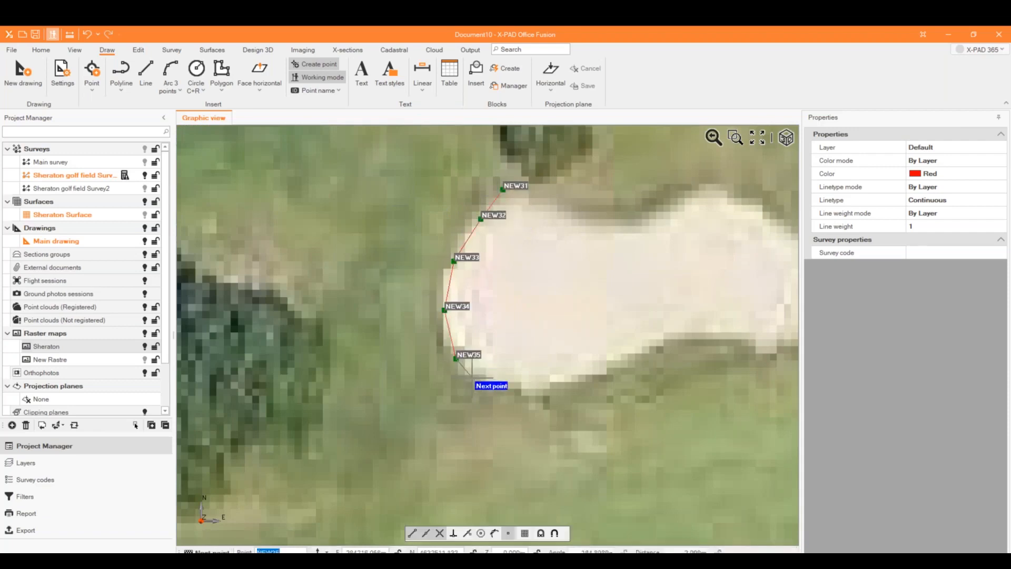
left_click(476, 382)
left_click(504, 394)
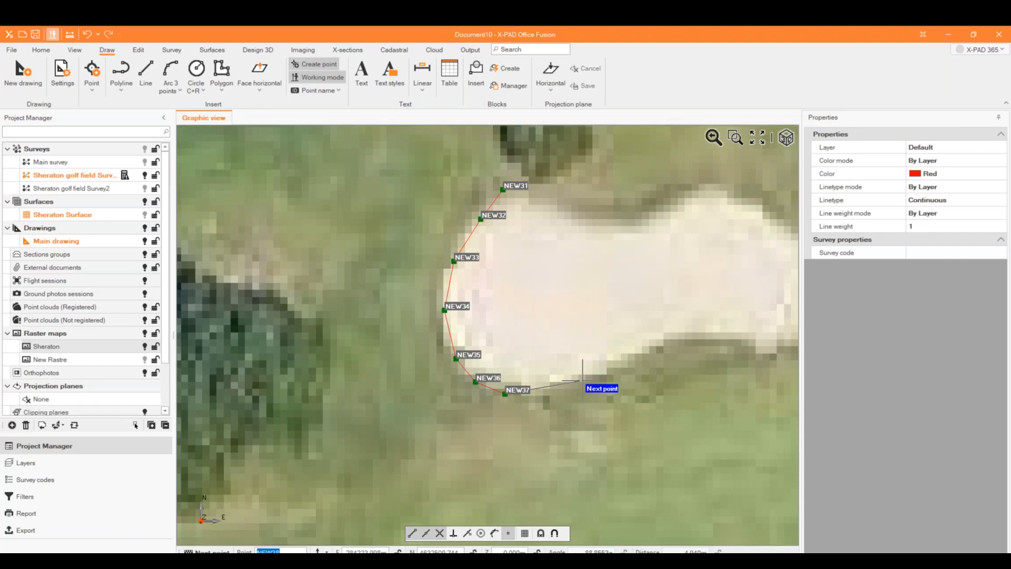
left_click(582, 380)
left_click(667, 341)
scroll(371, 336, "down", 3)
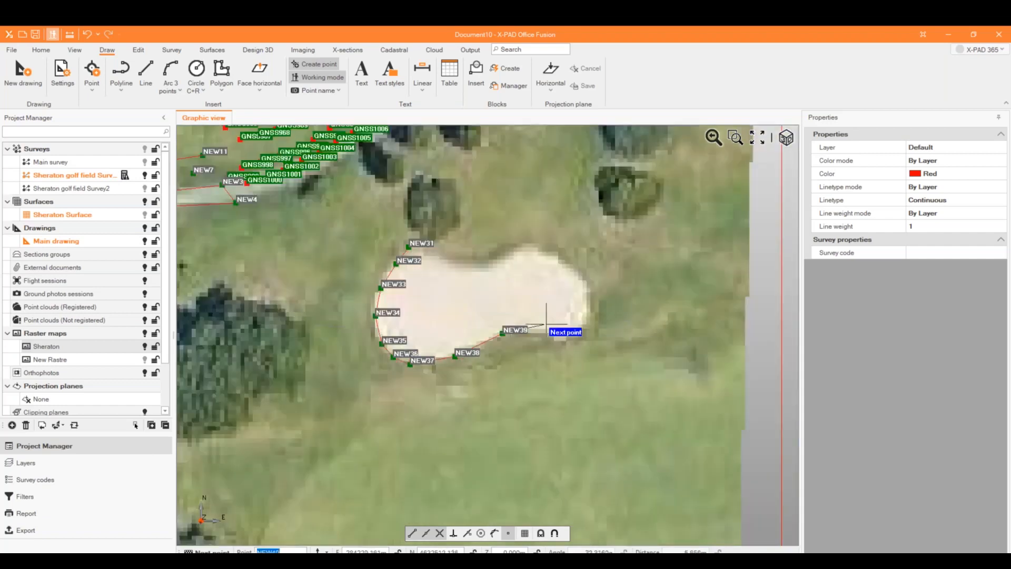
left_click(568, 339)
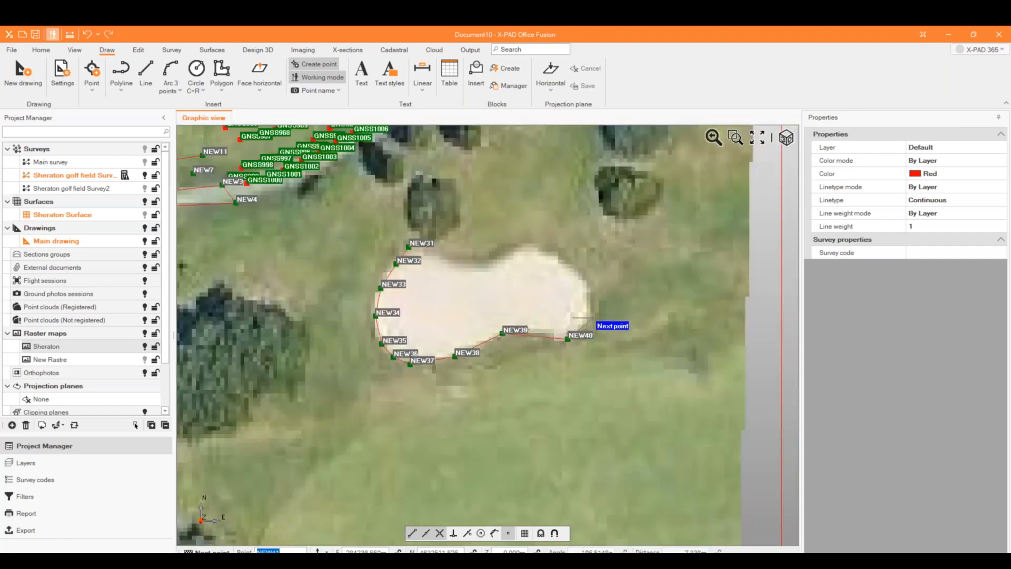
left_click(593, 317)
left_click(579, 267)
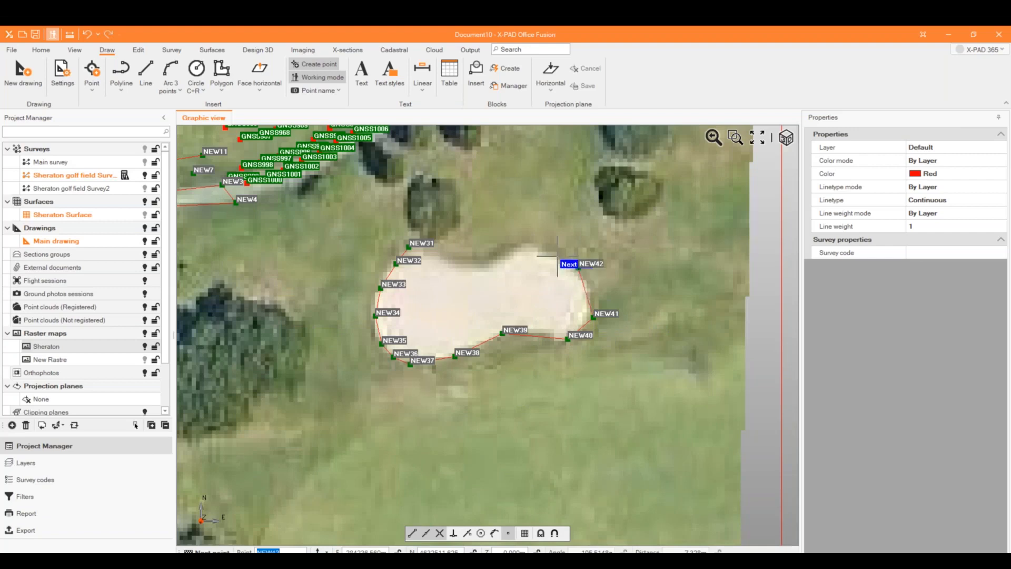
left_click(539, 245)
left_click(516, 243)
left_click(494, 261)
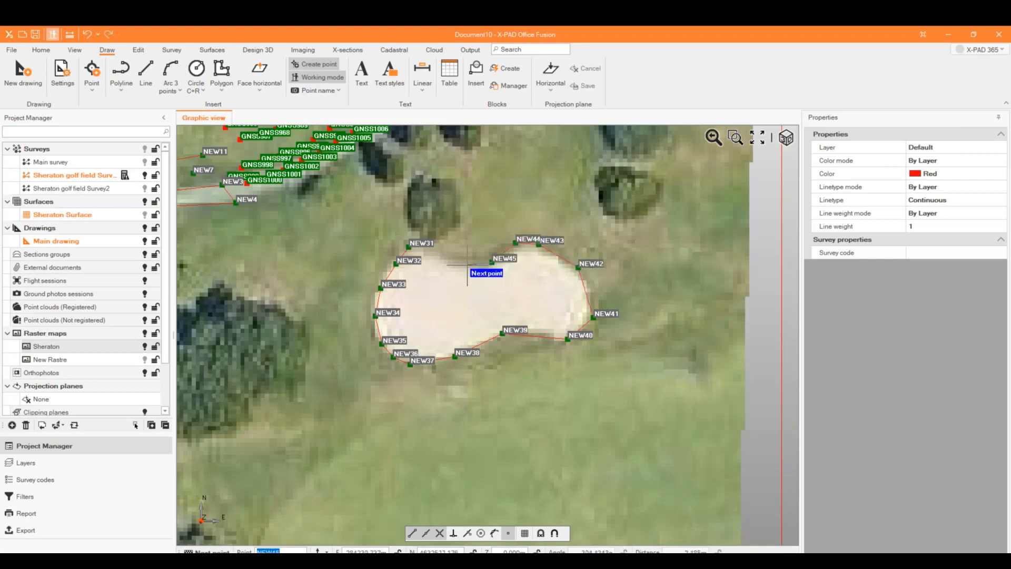
left_click(467, 265)
left_click(442, 255)
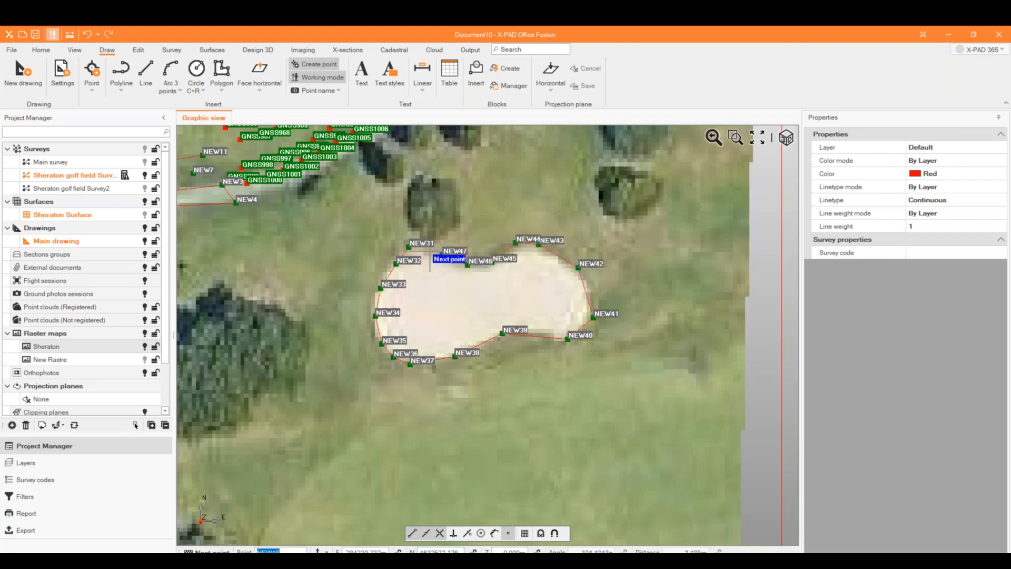
left_click(431, 251)
right_click(472, 236)
left_click(501, 276)
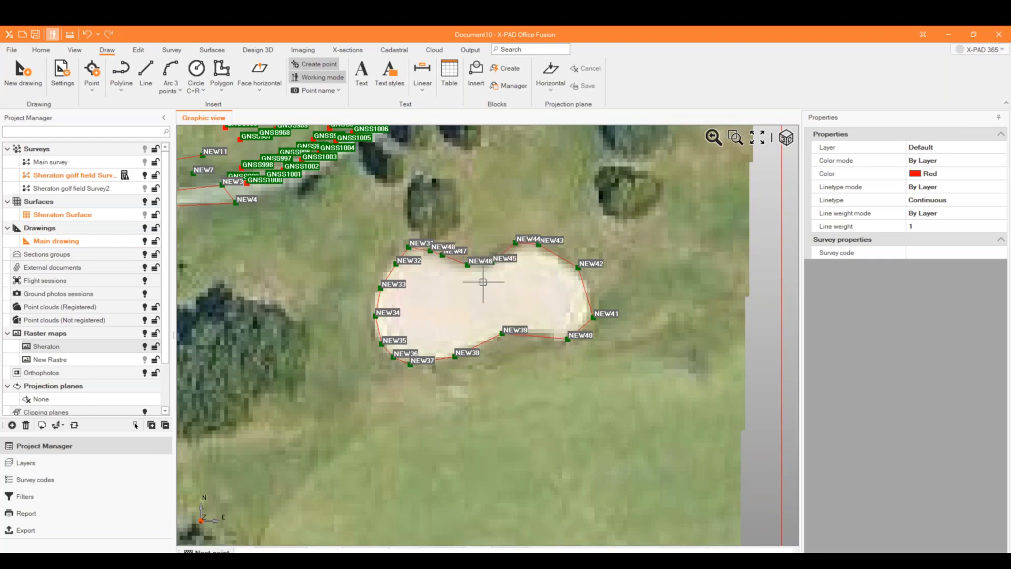
Step: Start an object report and select the straight-segment bunker polyline north of the arc-traced one
scroll(483, 282, "down", 10)
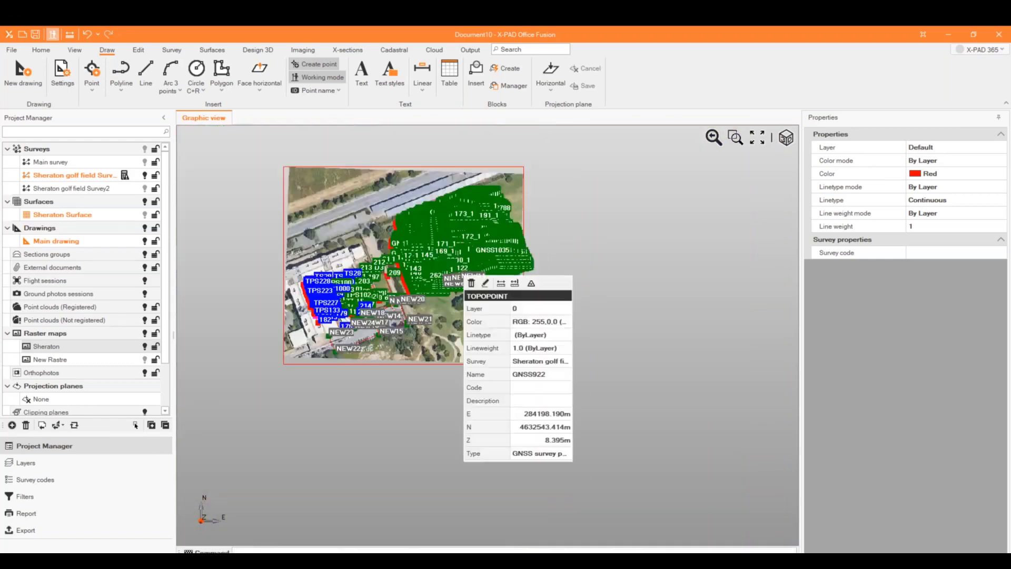
scroll(433, 249, "up", 2)
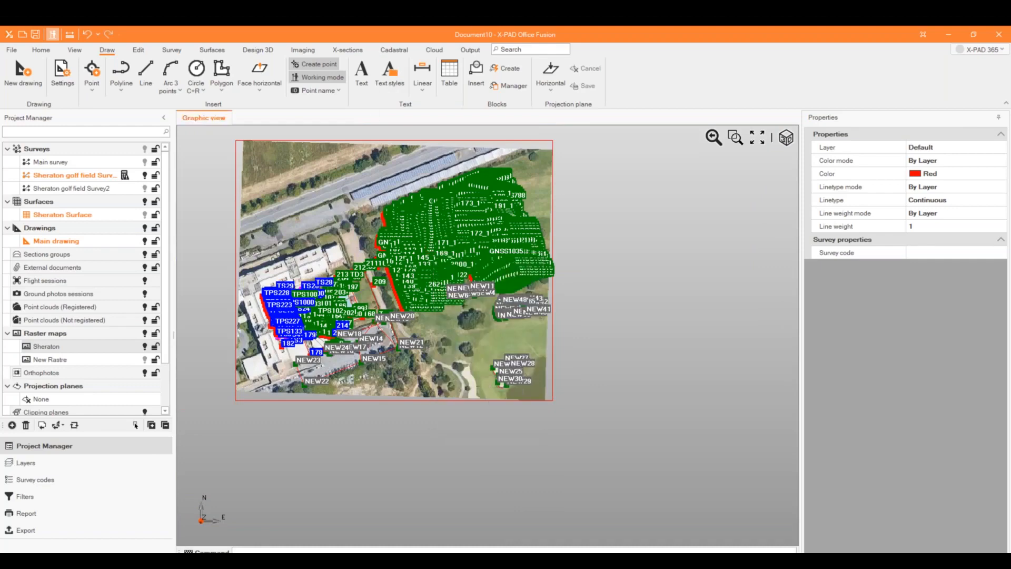
scroll(535, 371, "up", 1)
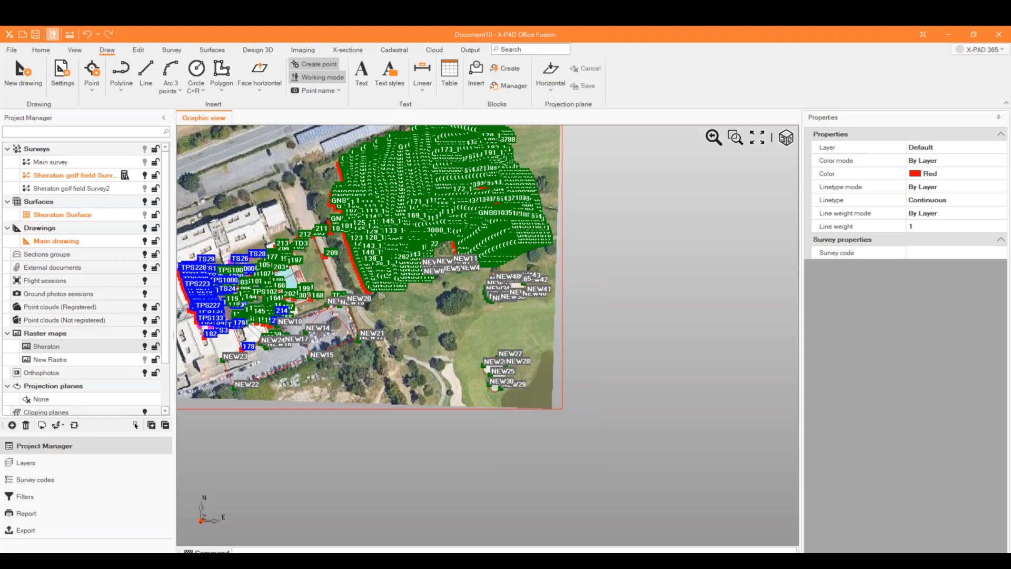
left_click(470, 49)
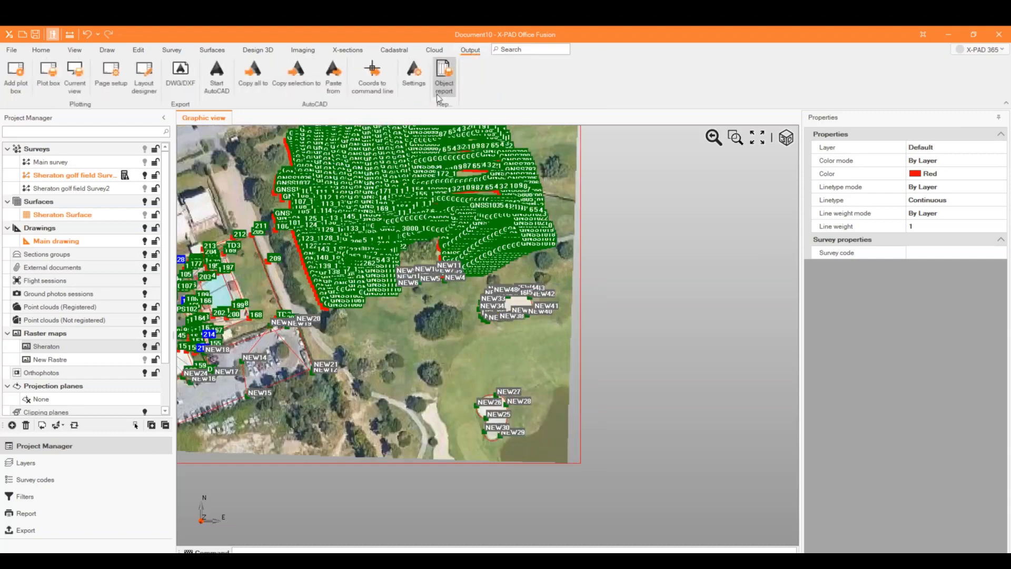
left_click(444, 79)
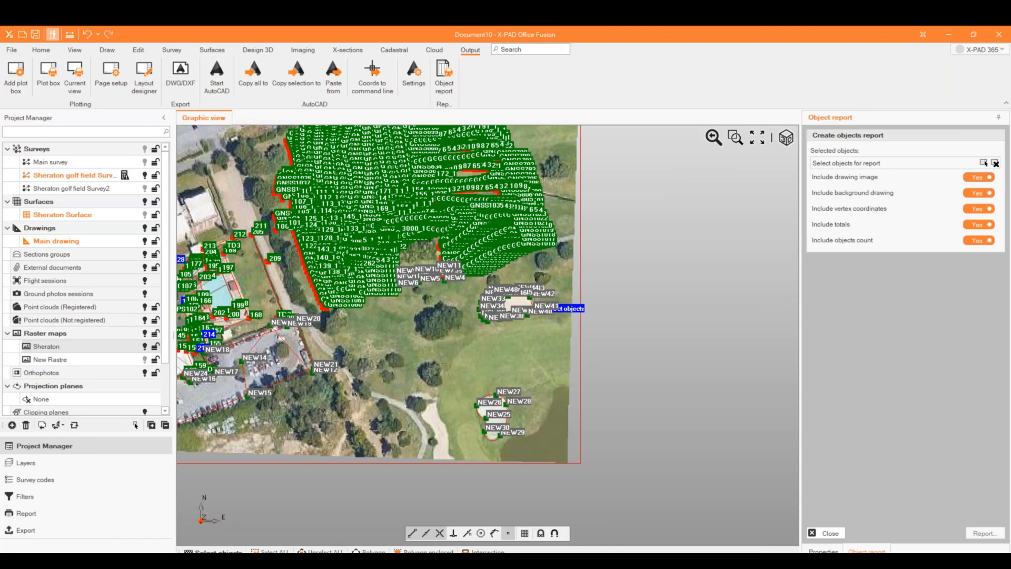
scroll(550, 300, "up", 5)
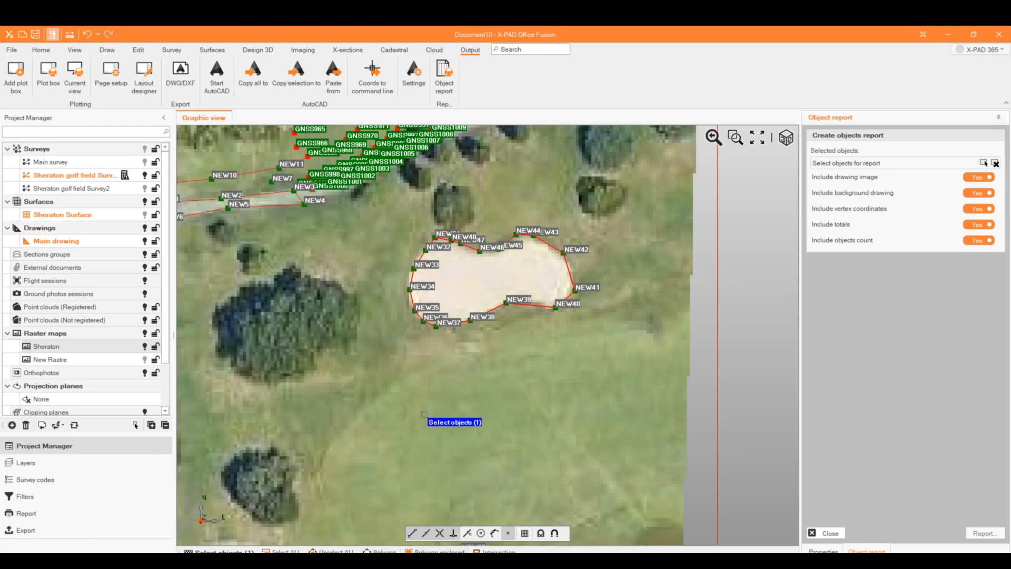
Step: Add the arc-traced southeastern bunker, the car park boundary and the NEW1–NEW6 path outline to the report selection and confirm it
scroll(426, 415, "down", 3)
scroll(422, 431, "up", 5)
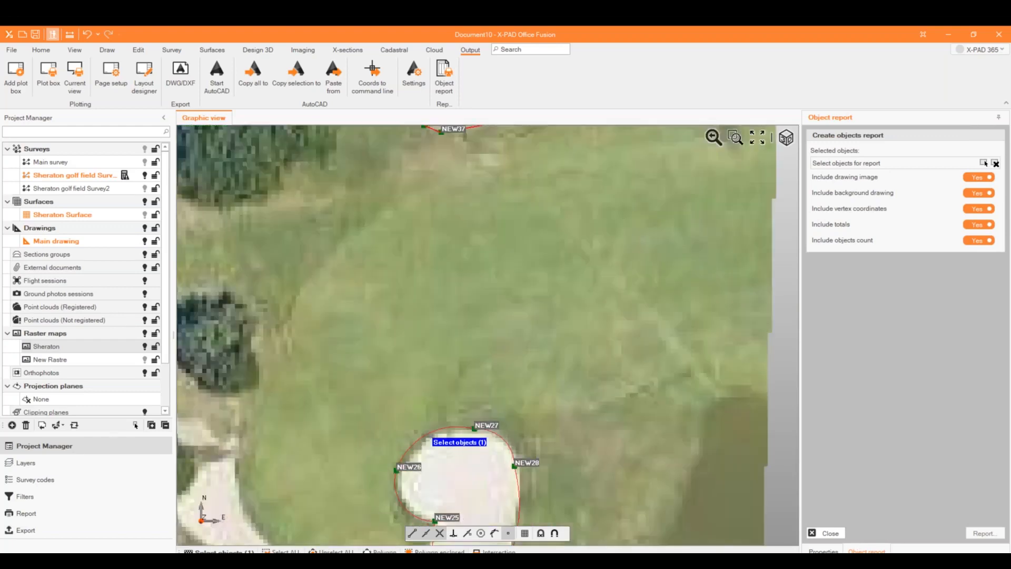
scroll(545, 253, "down", 5)
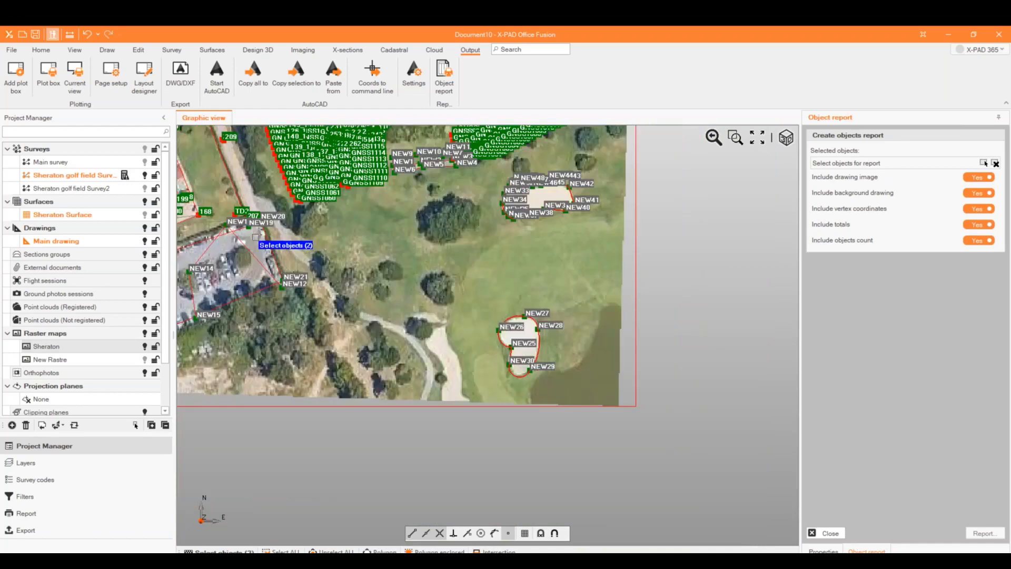
scroll(257, 237, "up", 3)
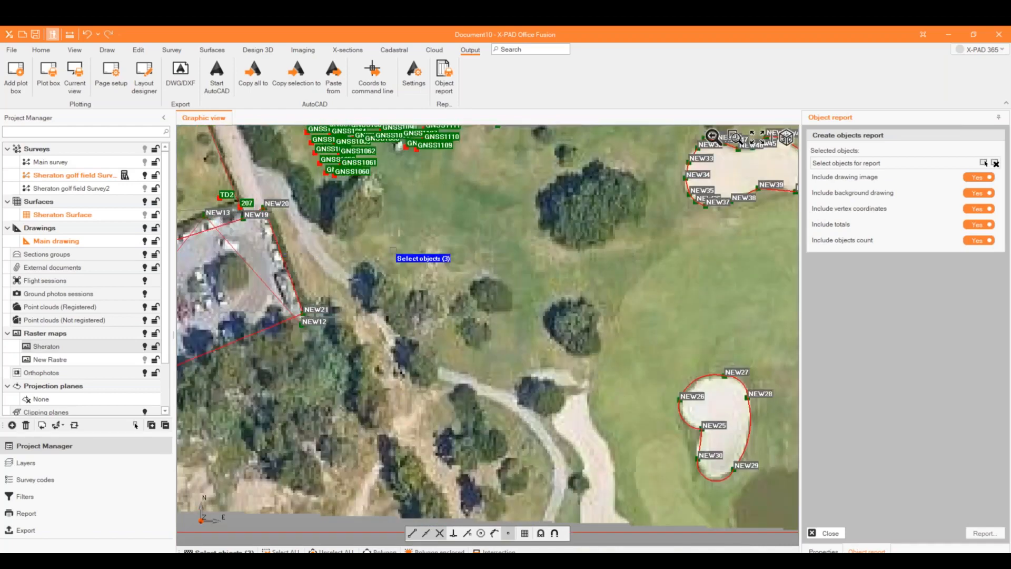
scroll(393, 251, "down", 3)
scroll(490, 167, "up", 5)
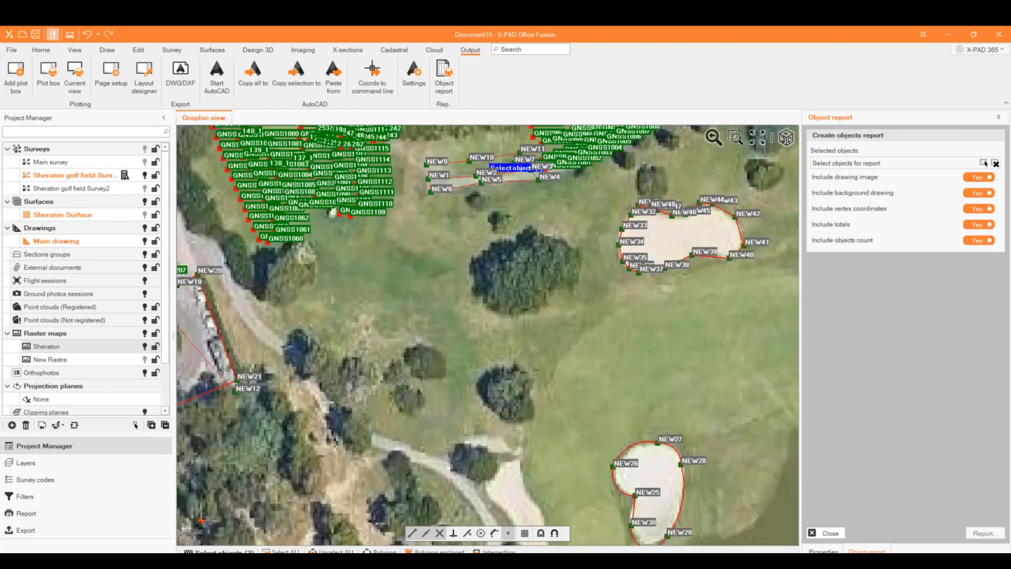
scroll(477, 226, "down", 3)
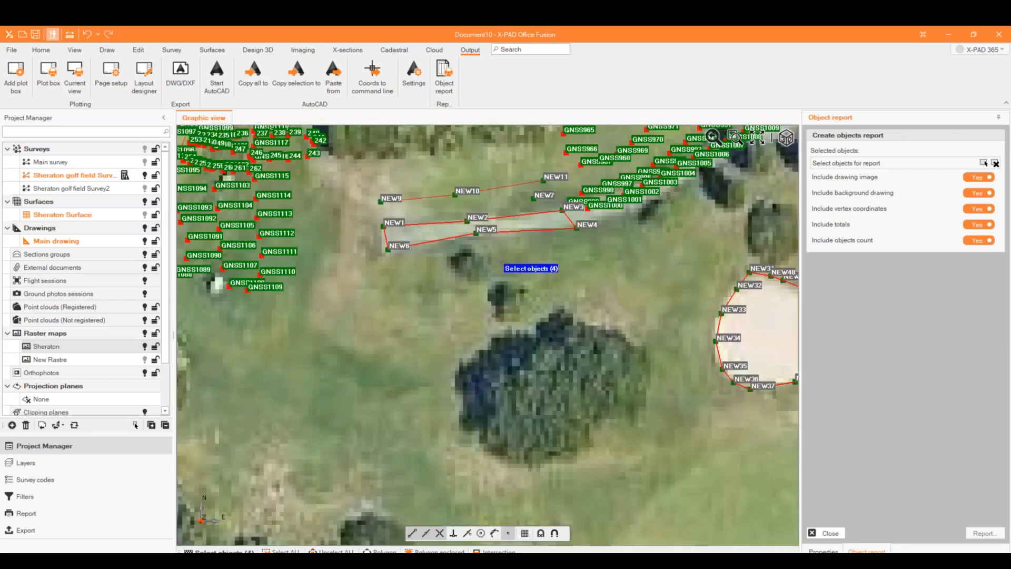
right_click(496, 257)
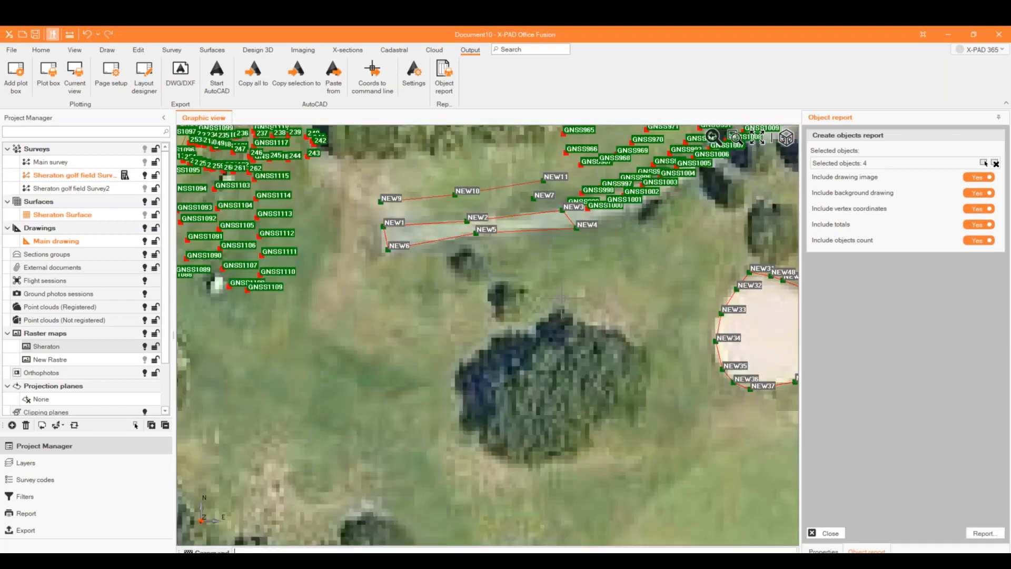
Step: Generate the object report, preview it with the Simple template and switch to the WithImage template
left_click(969, 532)
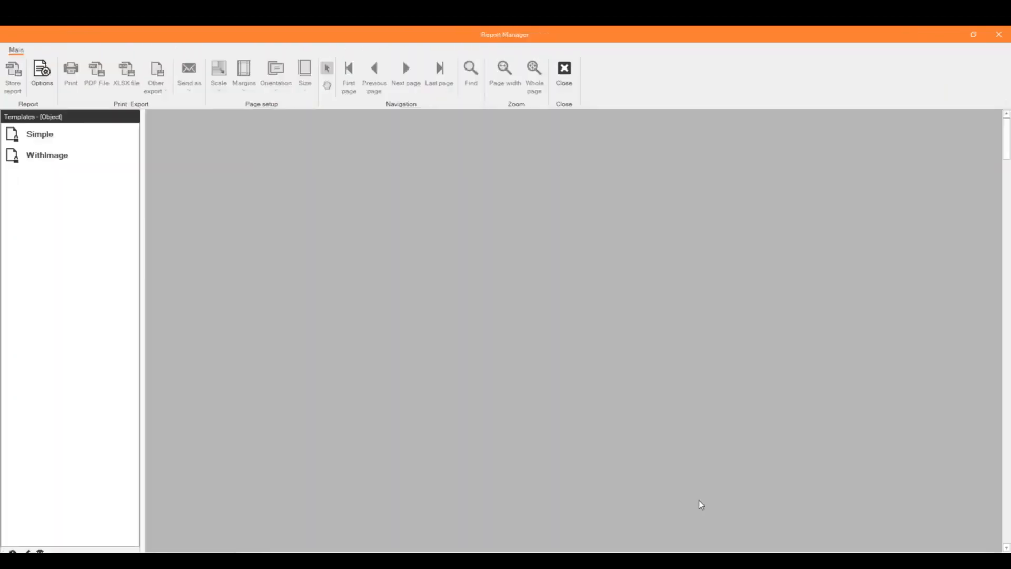
left_click(43, 131)
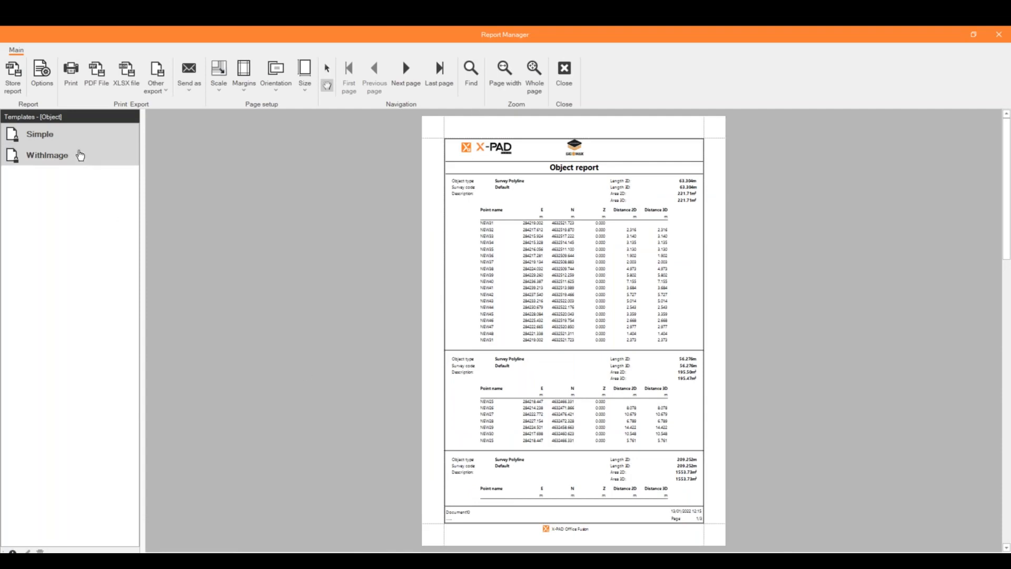
left_click(80, 155)
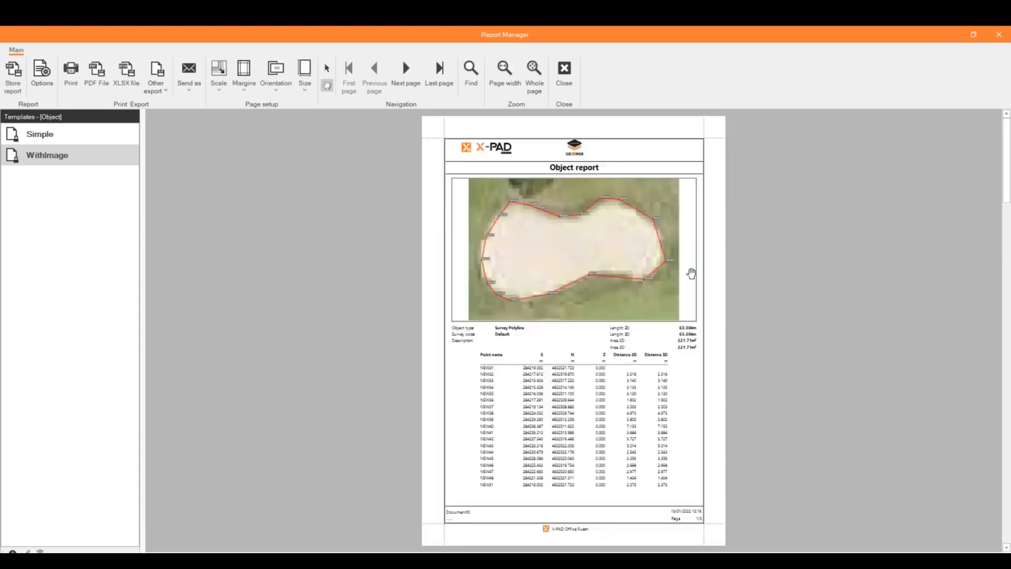
Step: Store the report under the name "Object report" without opening the file
left_click(21, 90)
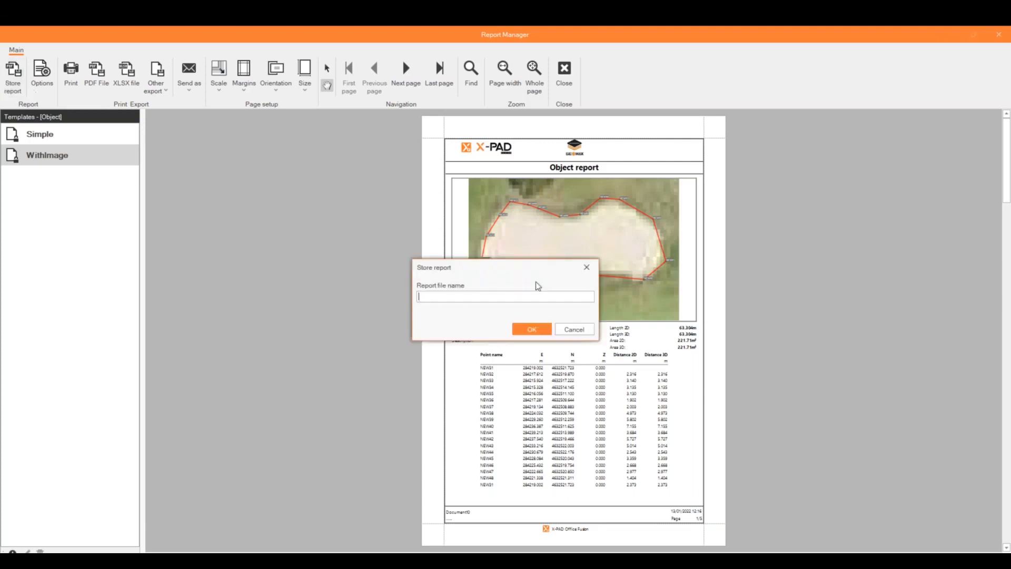
type("Object report")
key("Return")
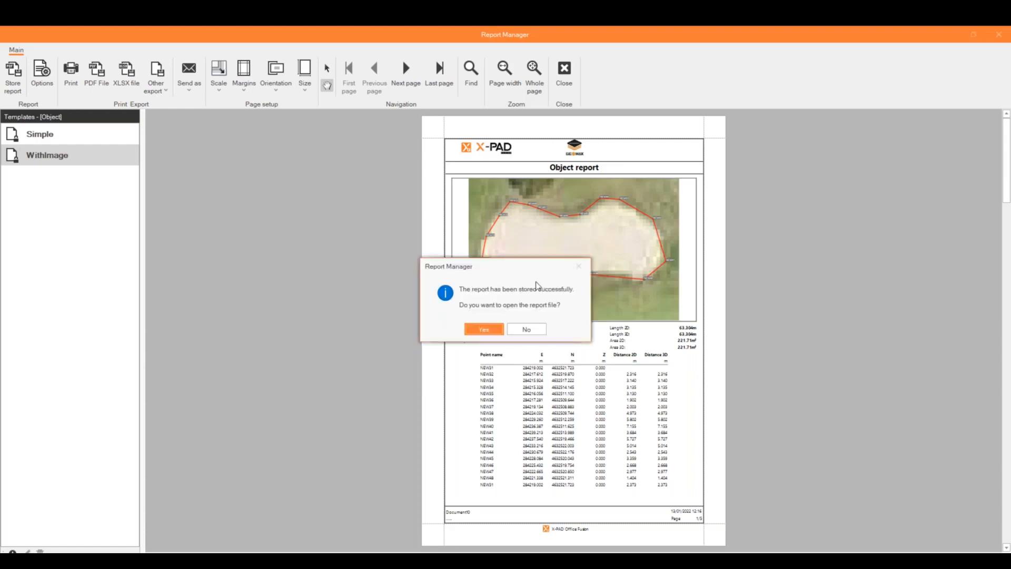
left_click(529, 330)
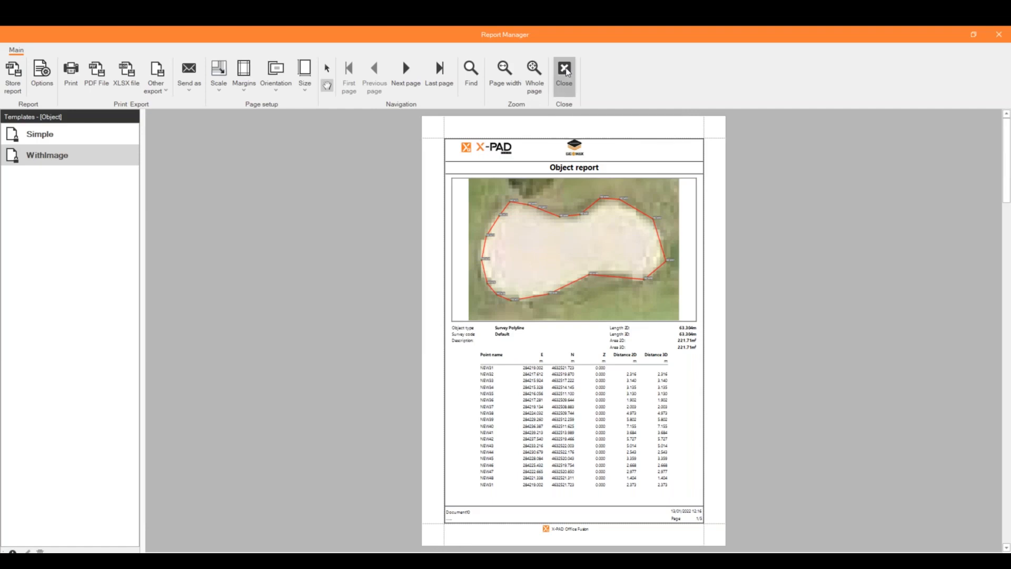
Step: Close the Report Manager, check the project's stored reports and return to the Project Manager
left_click(565, 74)
left_click(27, 513)
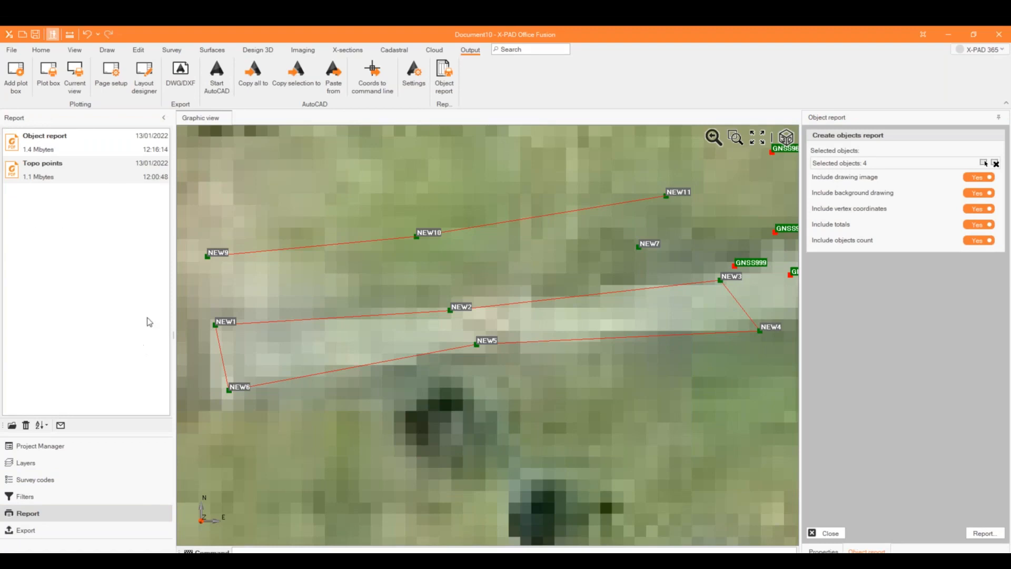
left_click(95, 446)
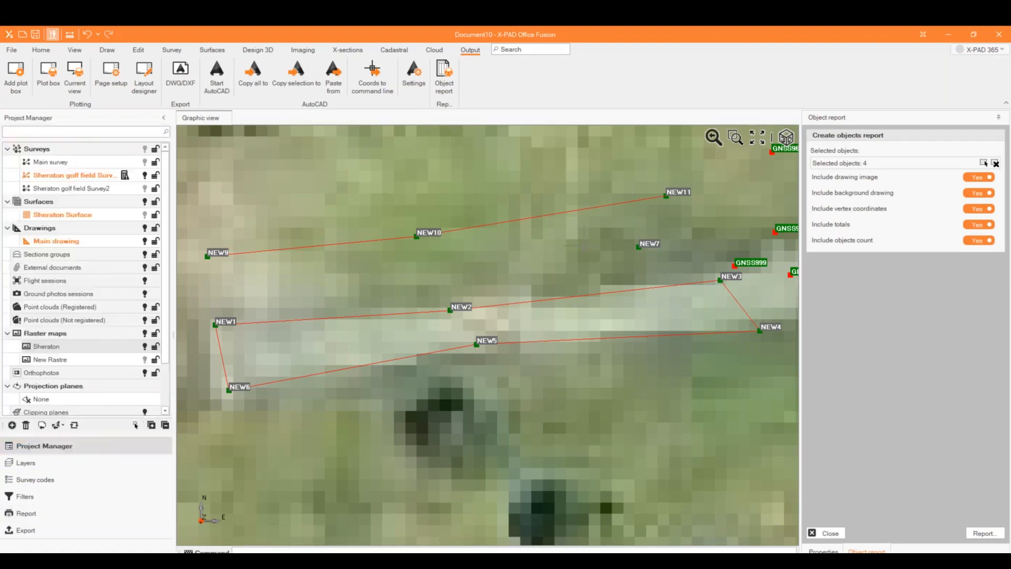
scroll(584, 245, "down", 2)
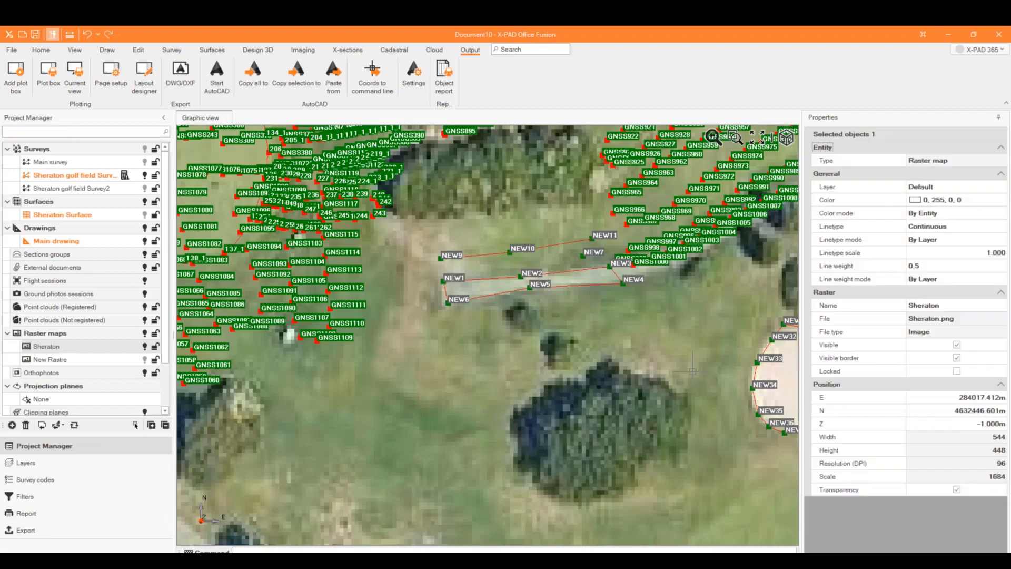
scroll(693, 371, "down", 2)
scroll(588, 341, "down", 2)
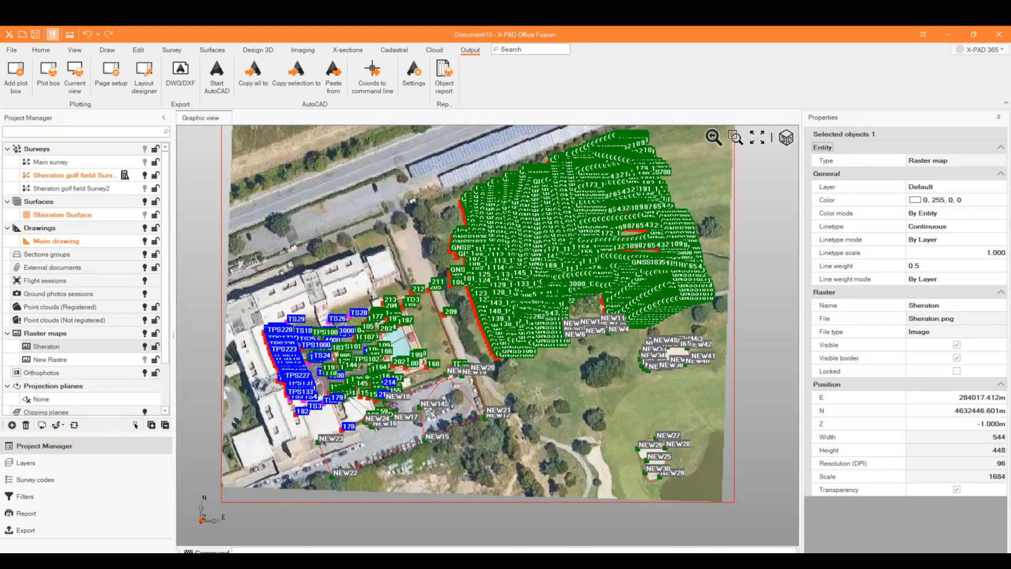
scroll(651, 313, "up", 1)
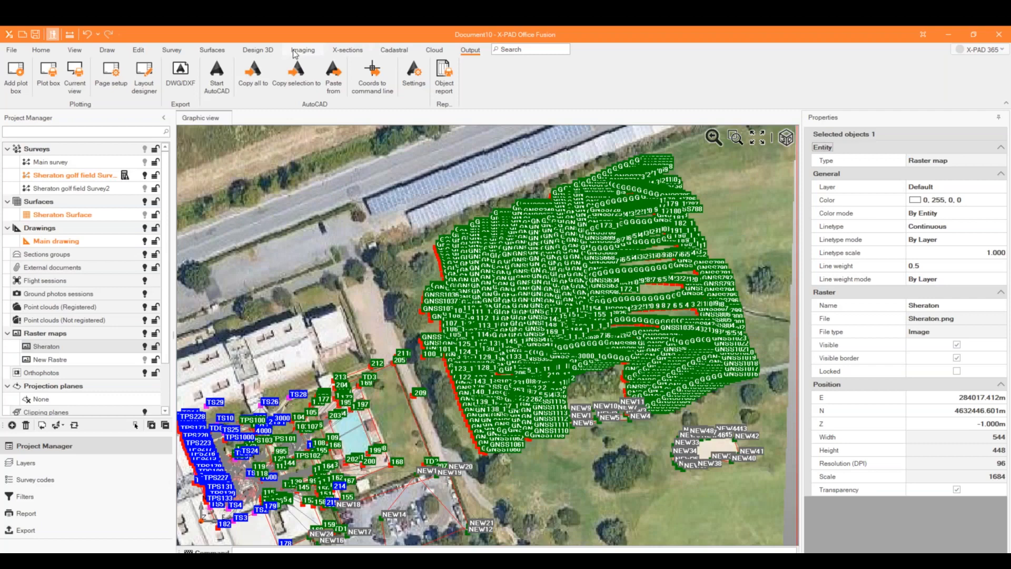
left_click(303, 50)
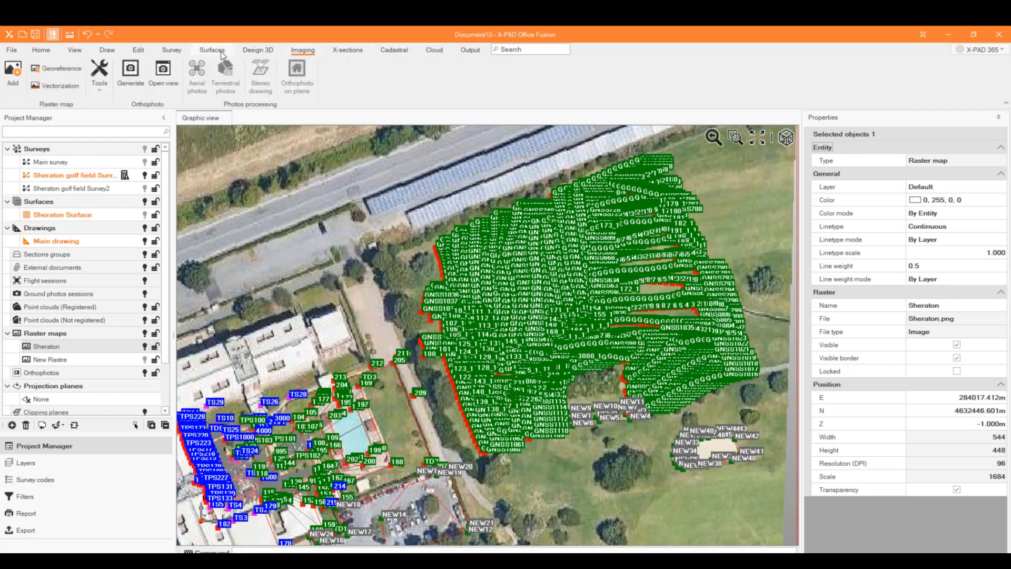
left_click(212, 51)
left_click(74, 50)
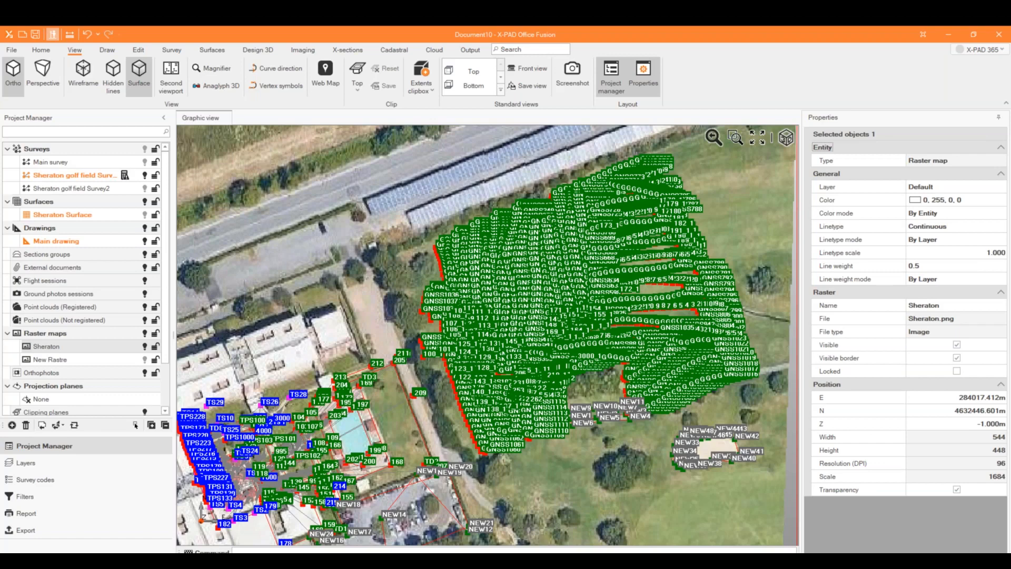
Step: Switch to the Guide folder in File Explorer and open DIB X-TOPO_Guide.pdf
left_click(323, 504)
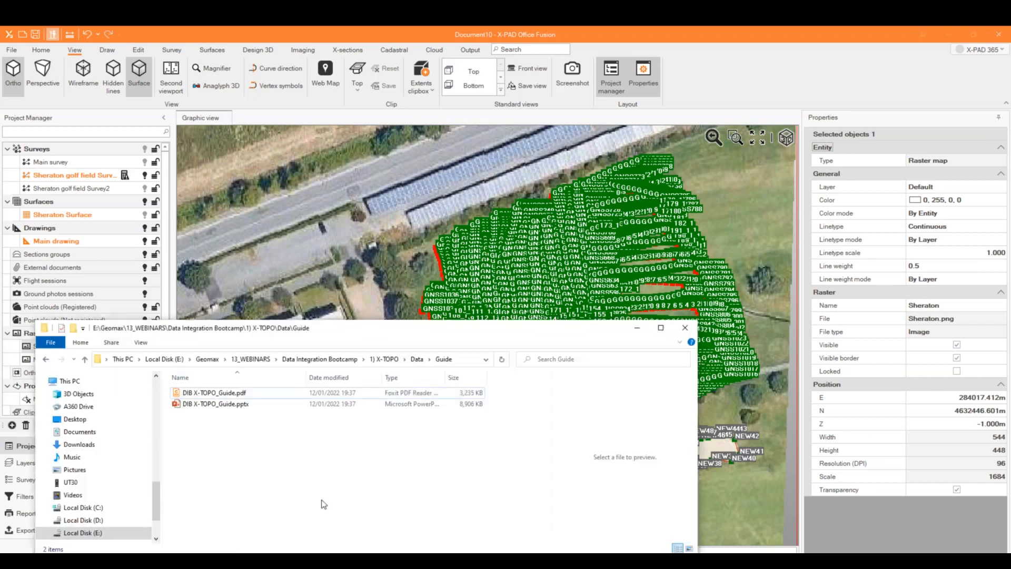
left_click(221, 394)
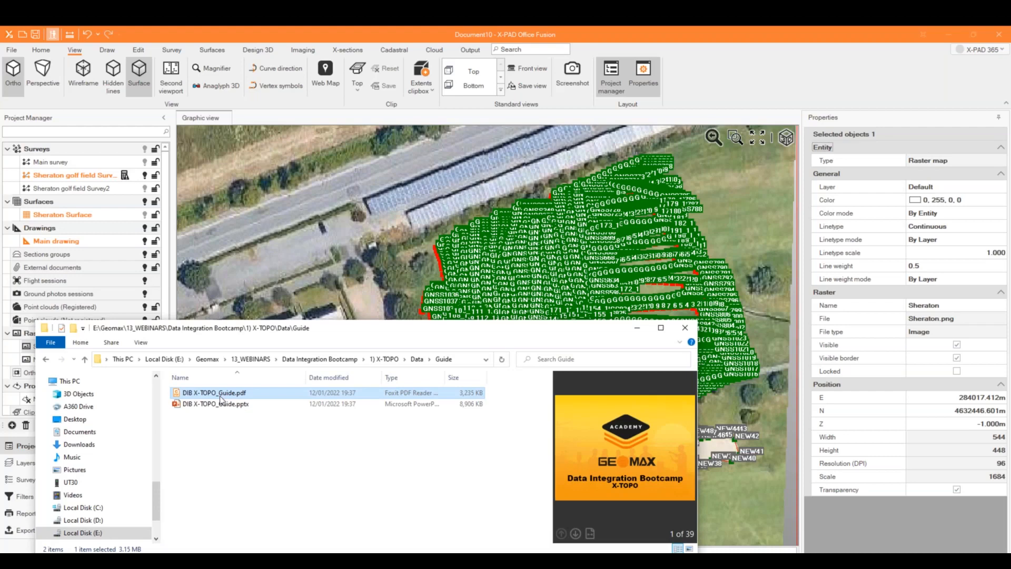
double_click(221, 395)
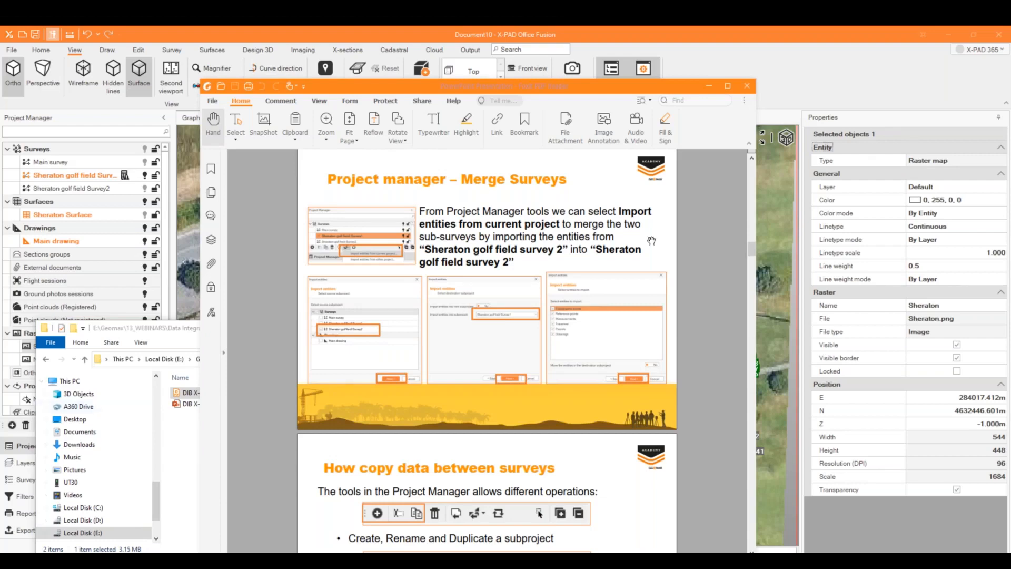
Step: Review the guide's slides on the Project manager, copying data between surveys, the Filters manager and data visualization
scroll(519, 201, "up", 15)
scroll(519, 201, "down", 5)
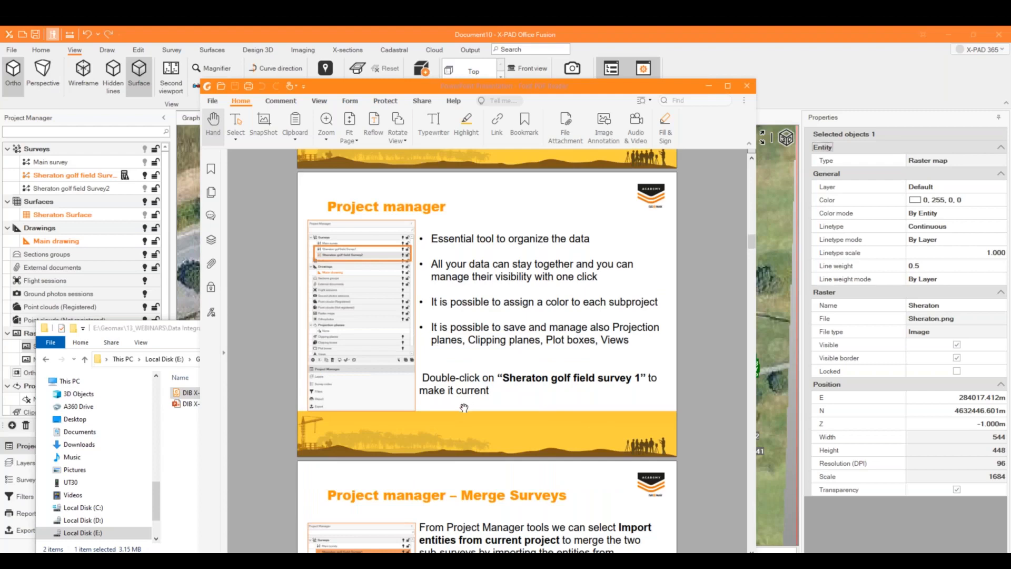
scroll(463, 407, "down", 8)
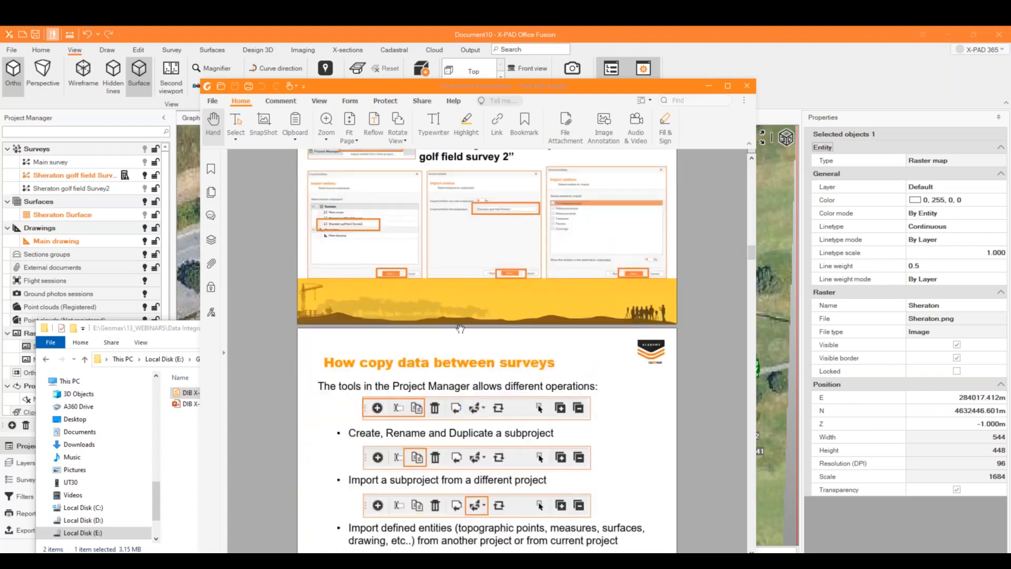
scroll(460, 329, "up", 3)
scroll(557, 384, "down", 5)
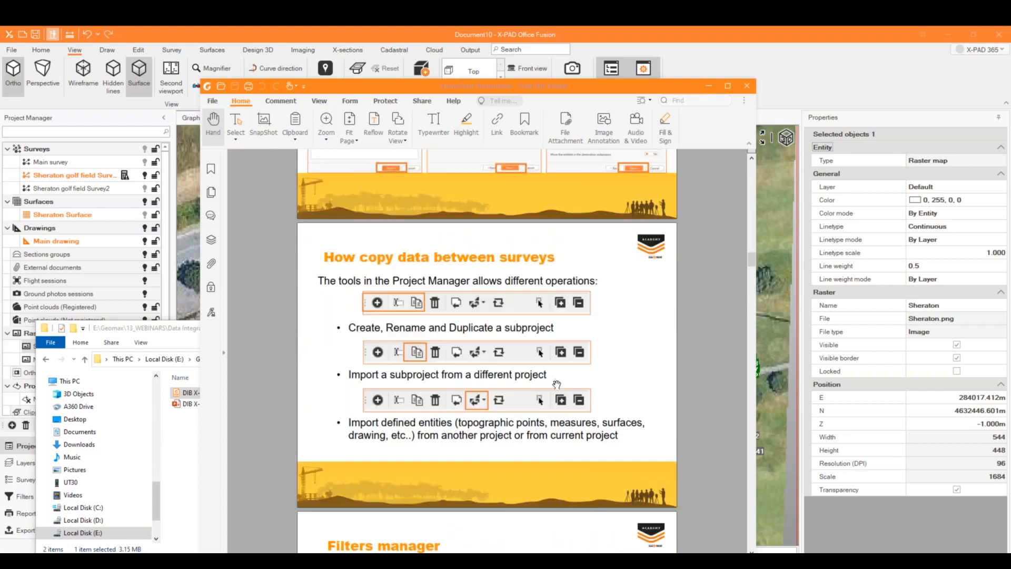
scroll(557, 384, "down", 10)
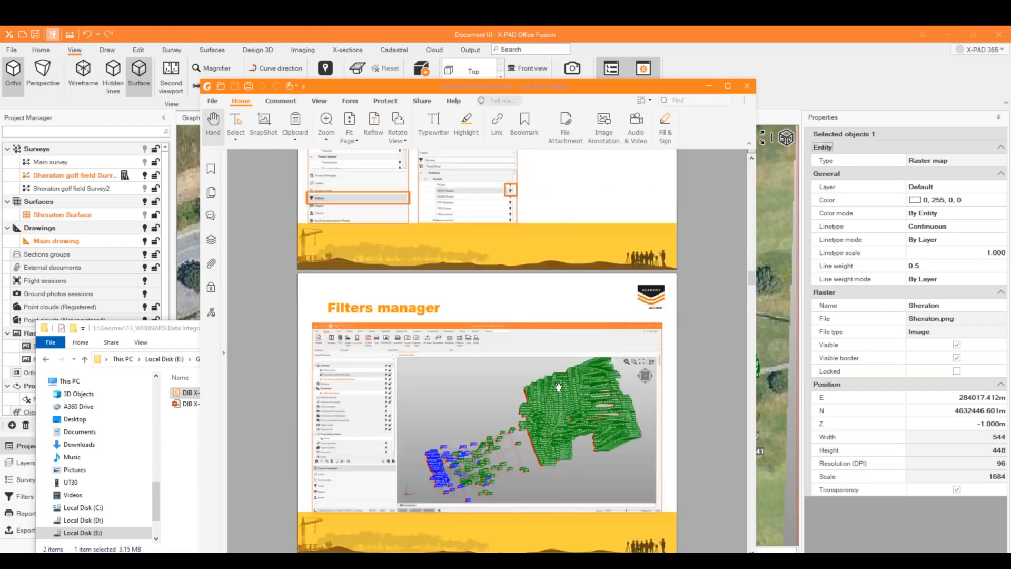
scroll(559, 388, "down", 8)
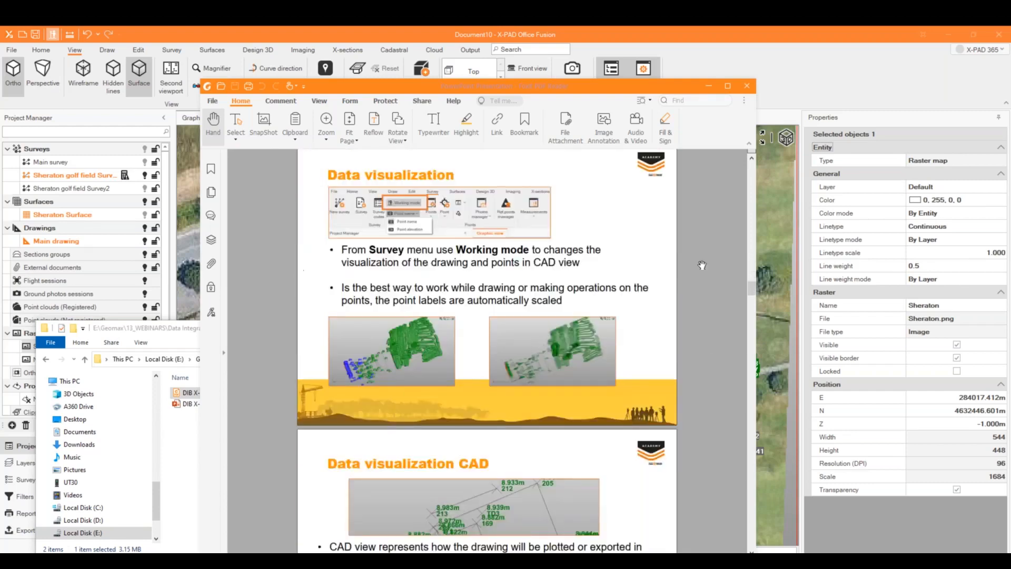
scroll(456, 333, "down", 4)
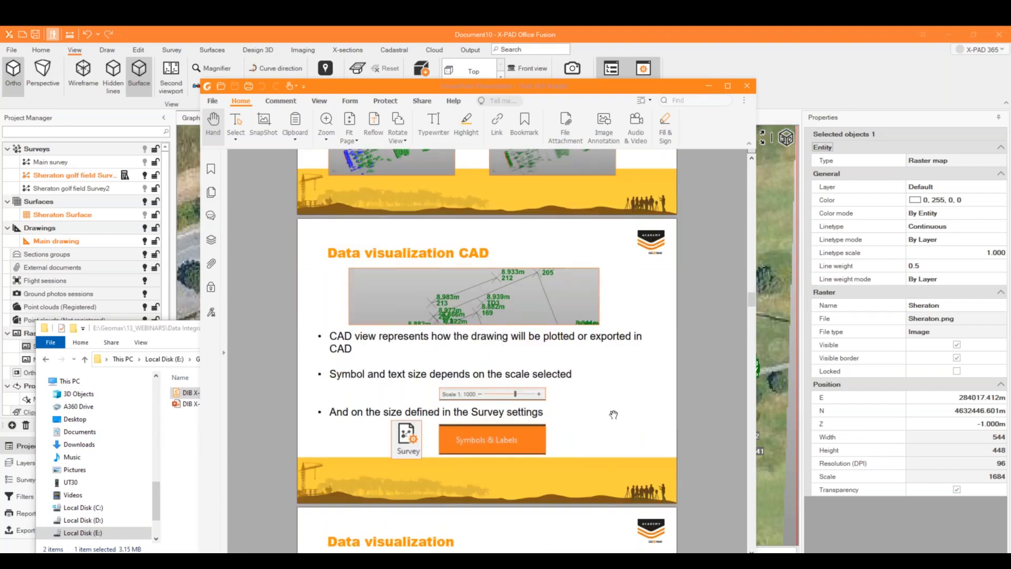
scroll(613, 414, "down", 4)
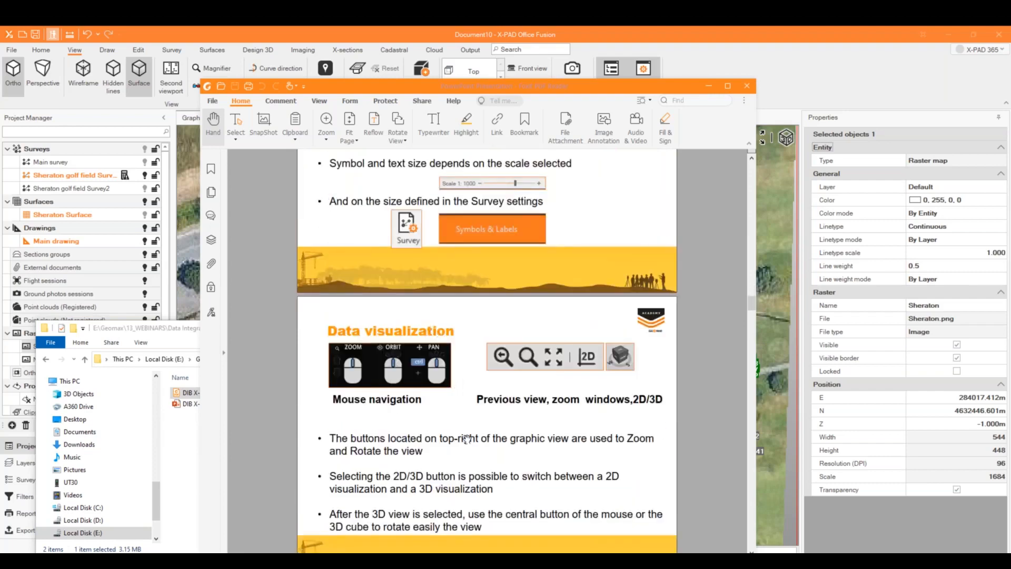
Step: Review the guide's slides on mouse navigation, the Web Map and the Points table
scroll(466, 438, "down", 5)
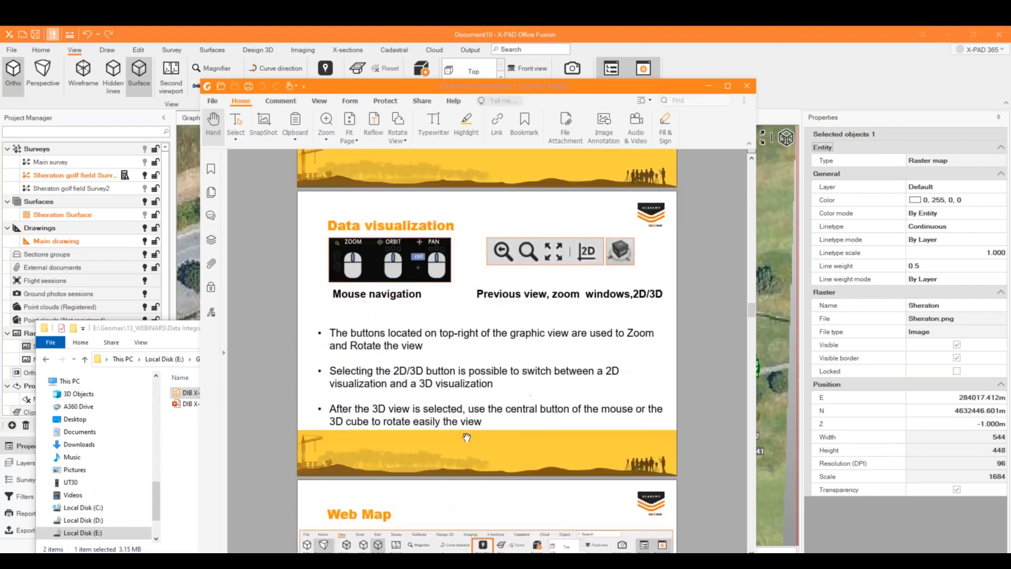
scroll(467, 434, "down", 3)
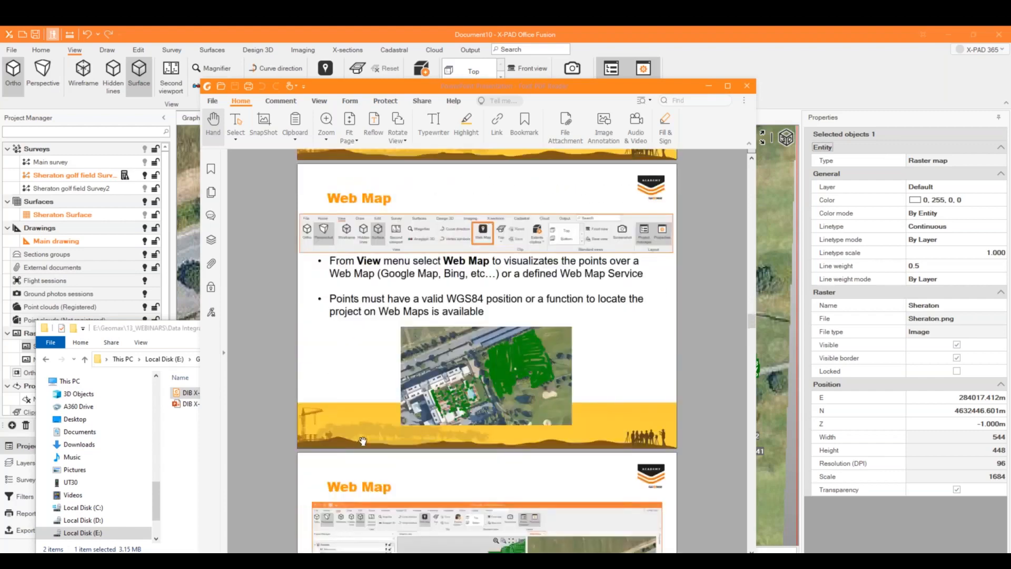
scroll(464, 295, "down", 2)
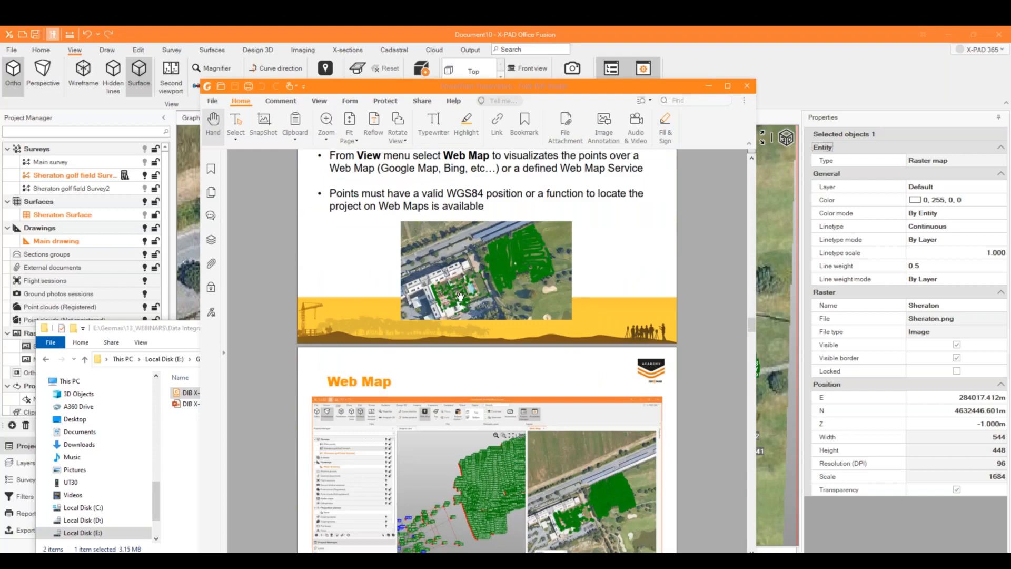
scroll(461, 297, "down", 4)
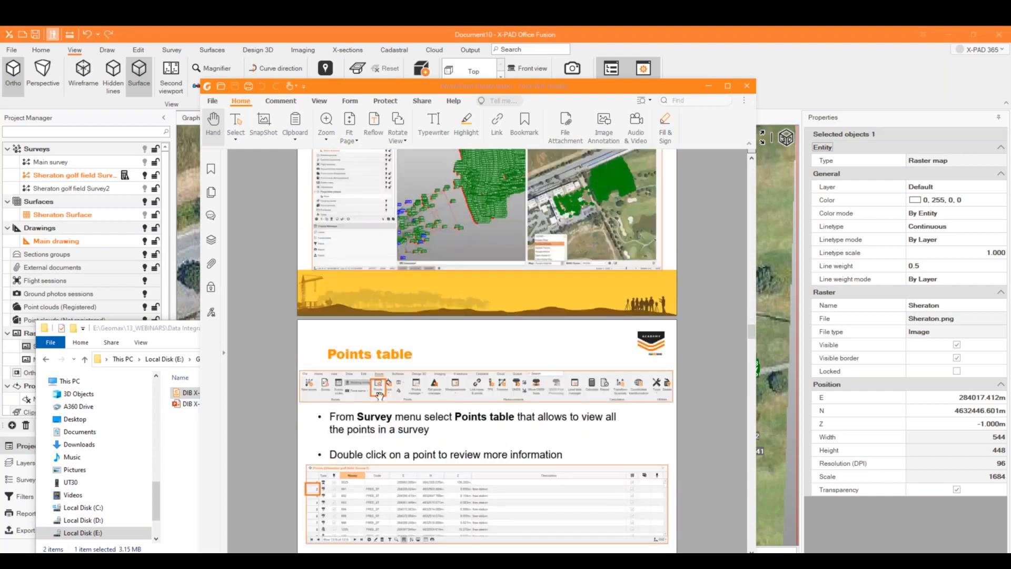
scroll(403, 511, "down", 2)
scroll(402, 510, "down", 2)
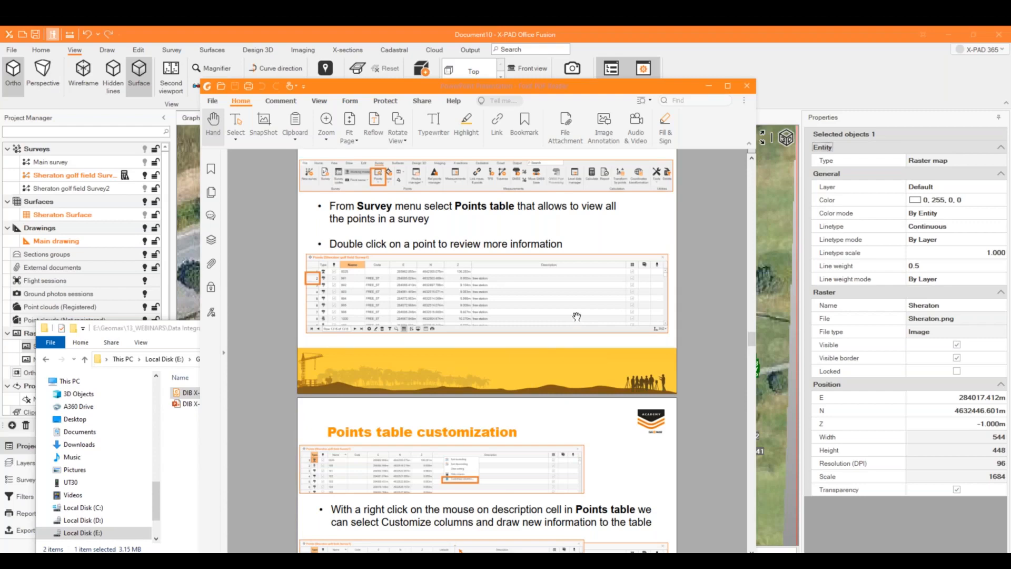
Step: Read through the guide's slides on Survey codes, the Measurements table and coloring observations by station or code
scroll(576, 316, "down", 10)
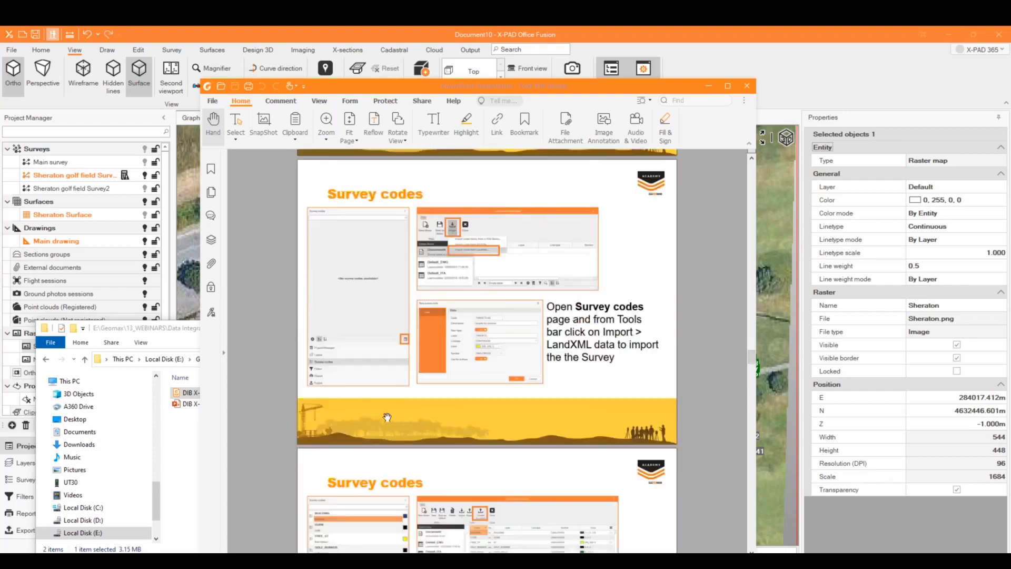
scroll(387, 417, "down", 15)
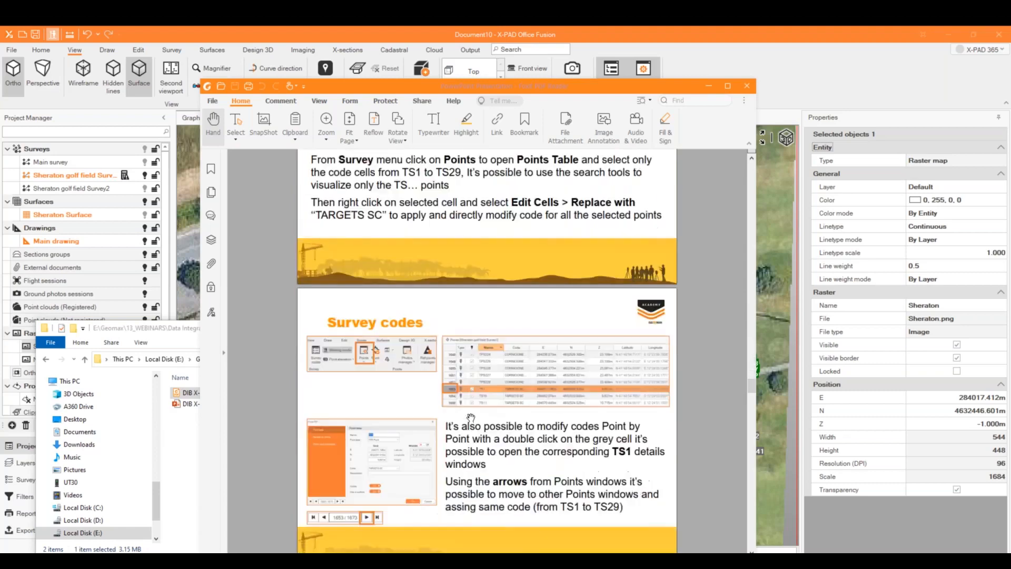
scroll(470, 417, "down", 10)
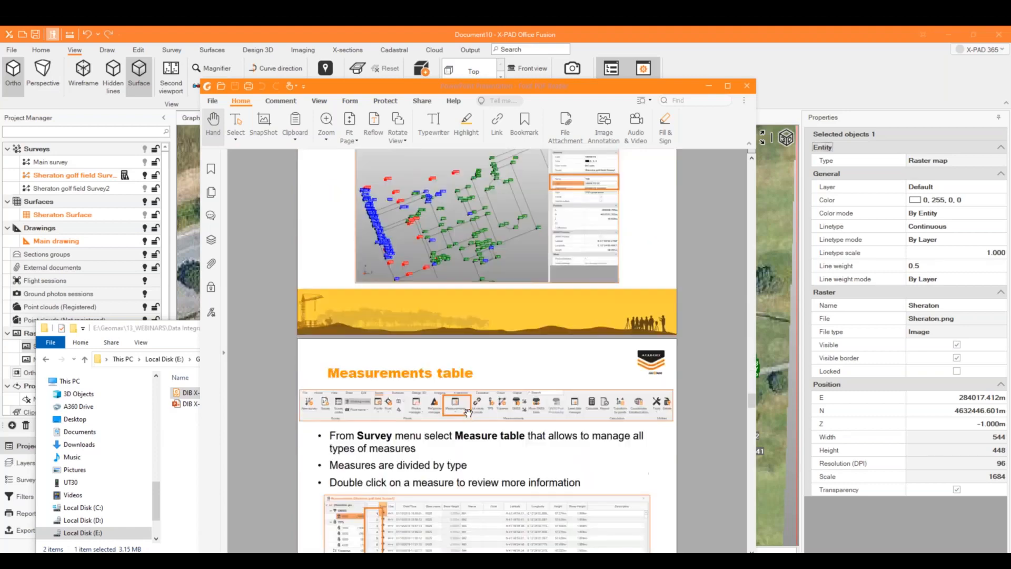
scroll(468, 413, "down", 4)
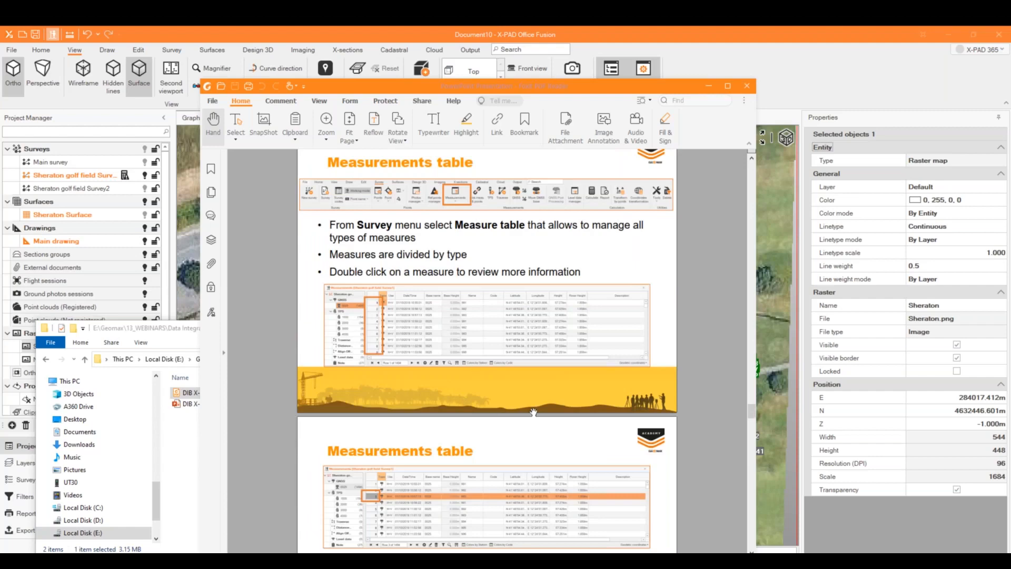
scroll(531, 407, "down", 5)
scroll(531, 407, "down", 15)
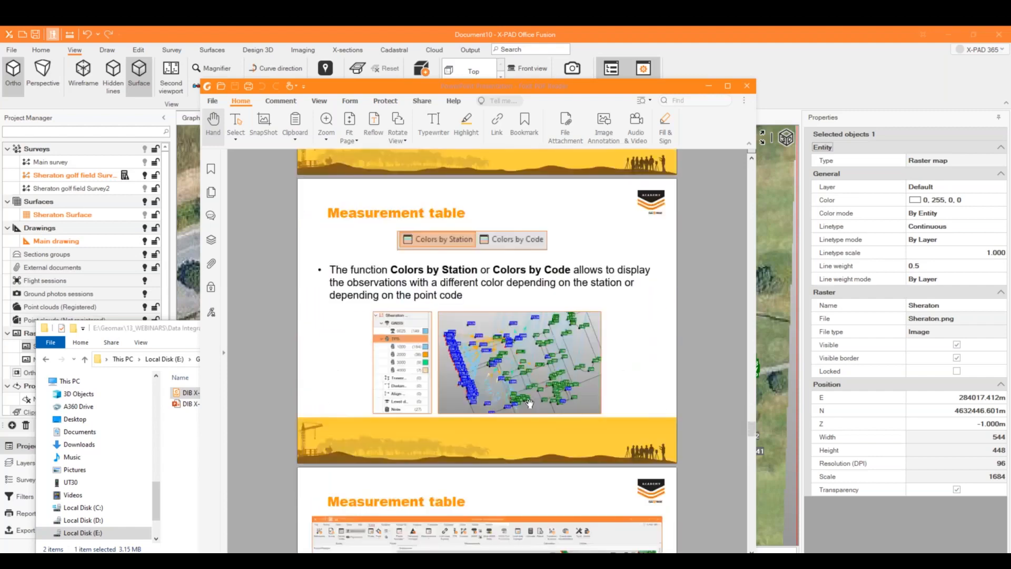
Step: Review the remaining slides on Info functions, Object Report, Reports manager, CAD and 3D PDF export, saving and the project outro
scroll(529, 400, "down", 14)
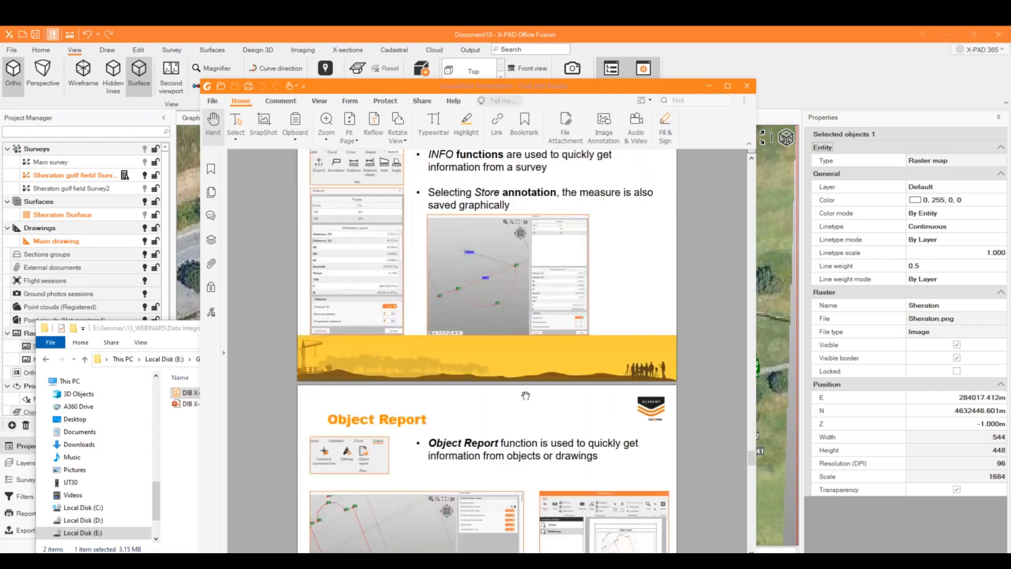
scroll(523, 392, "down", 14)
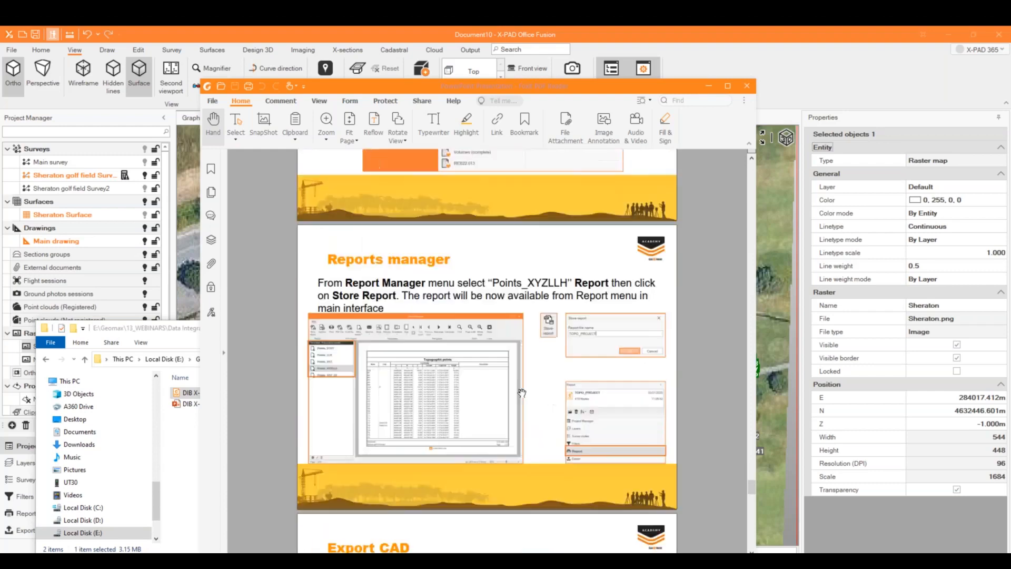
scroll(520, 388, "down", 14)
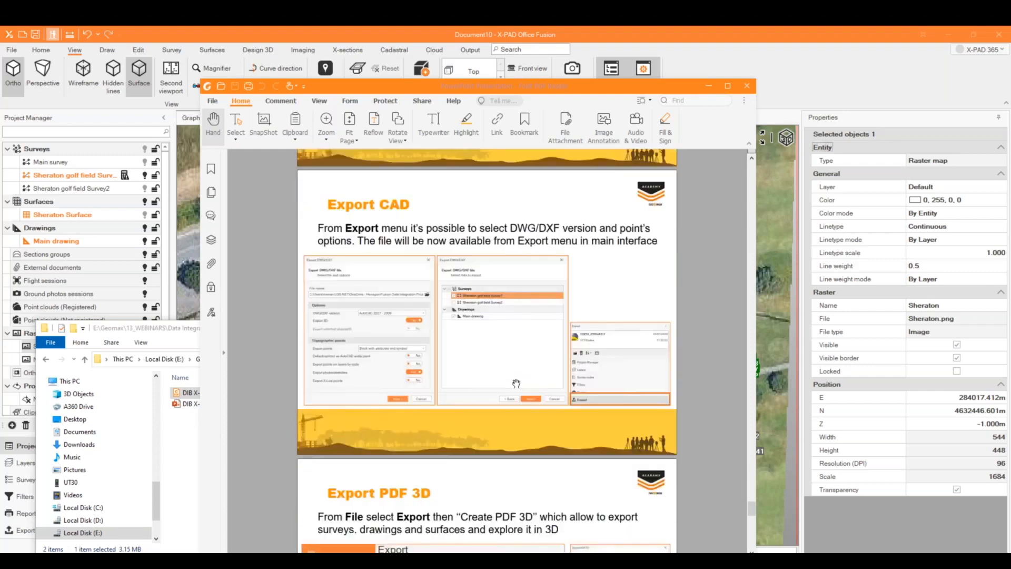
scroll(514, 387, "down", 14)
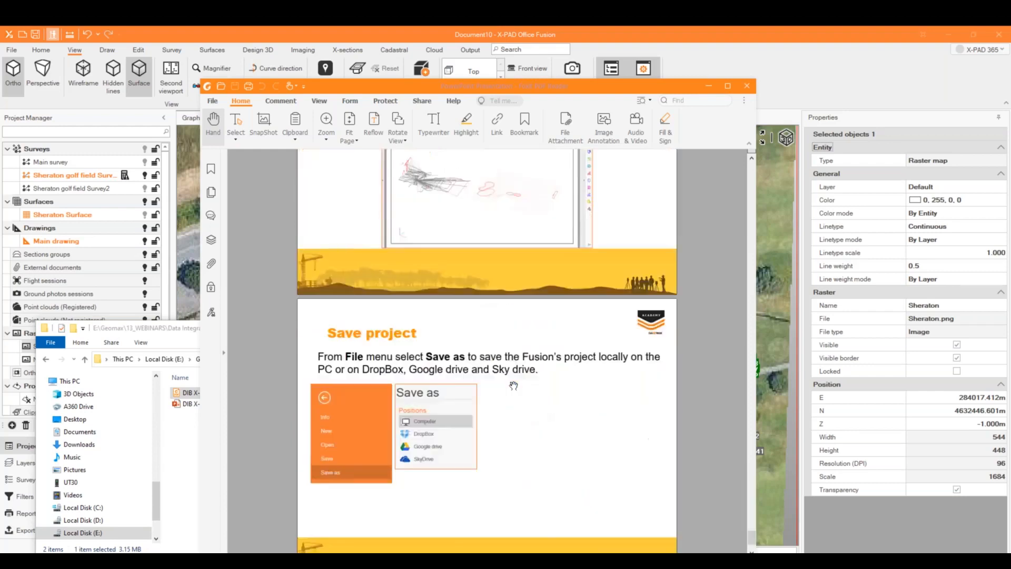
scroll(514, 386, "up", 3)
scroll(513, 386, "down", 4)
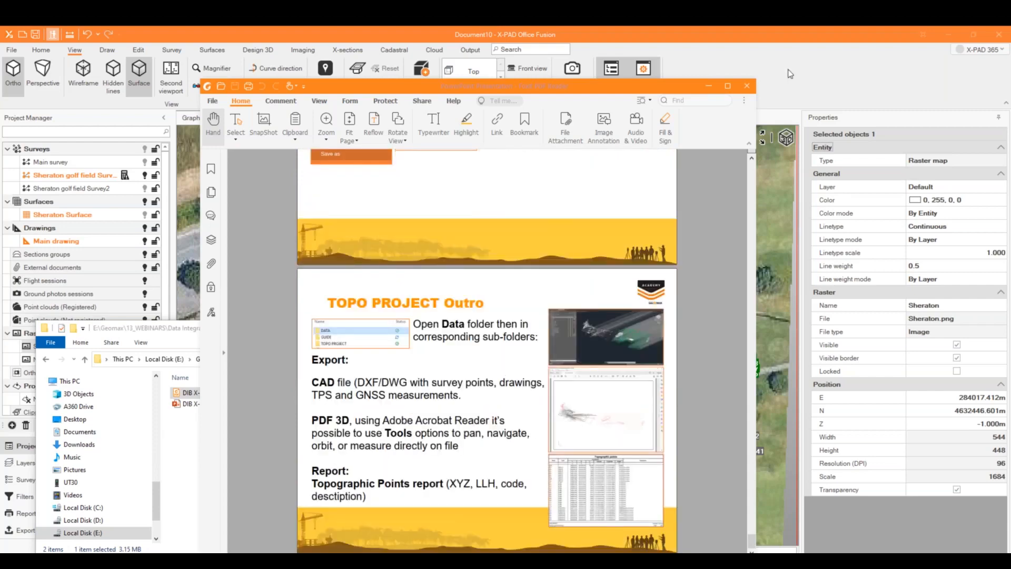
Step: Switch back to X-PAD Office Fusion and measure the distance from point TD2 to point NEW21 beside the car park
left_click(790, 74)
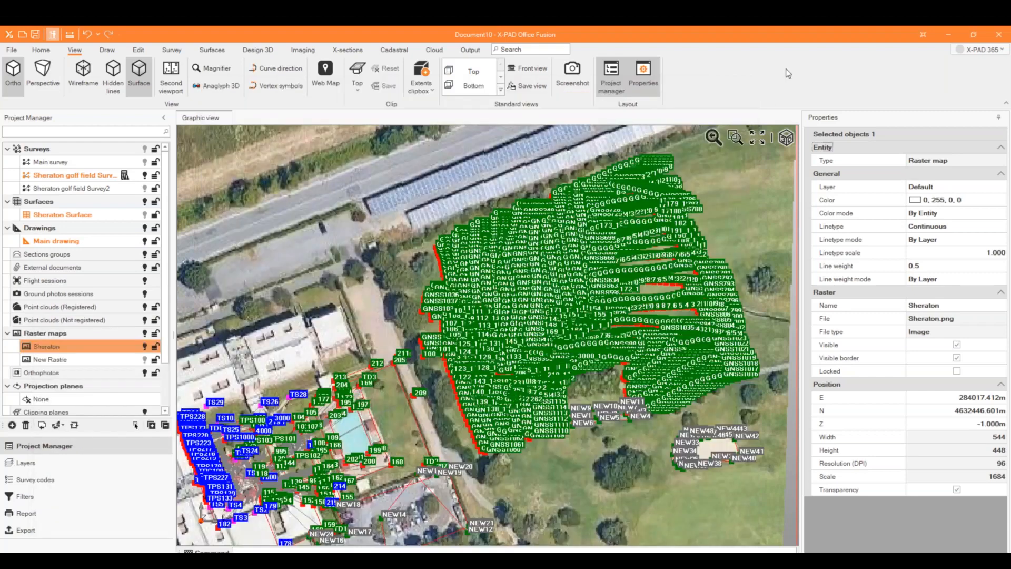
left_click(42, 49)
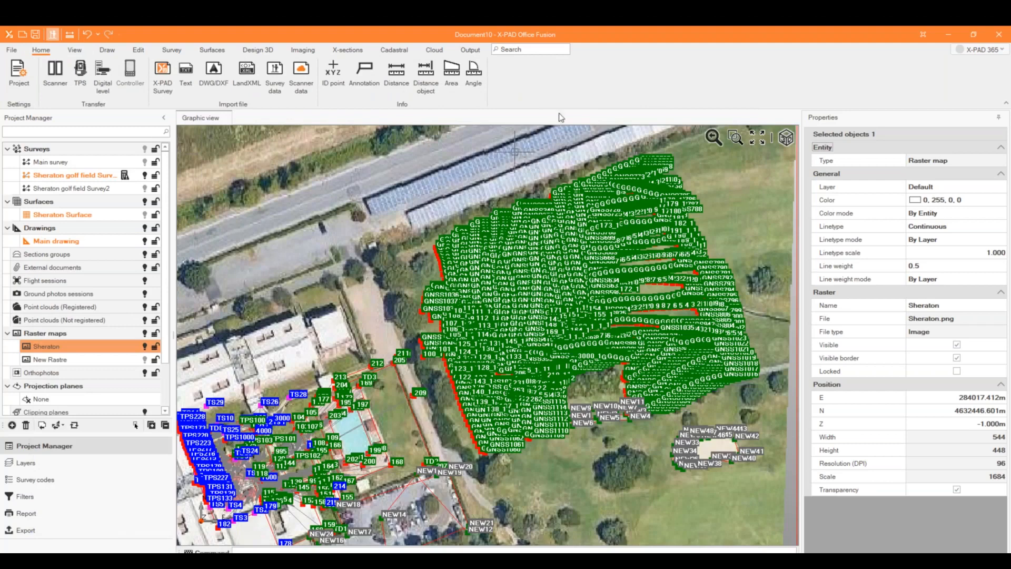
left_click(397, 74)
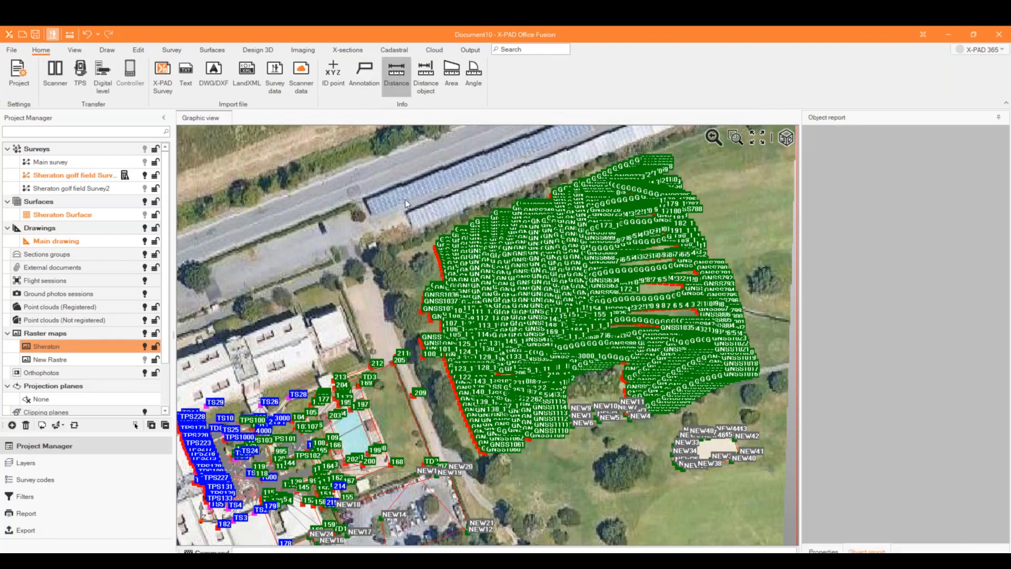
scroll(405, 199, "down", 5)
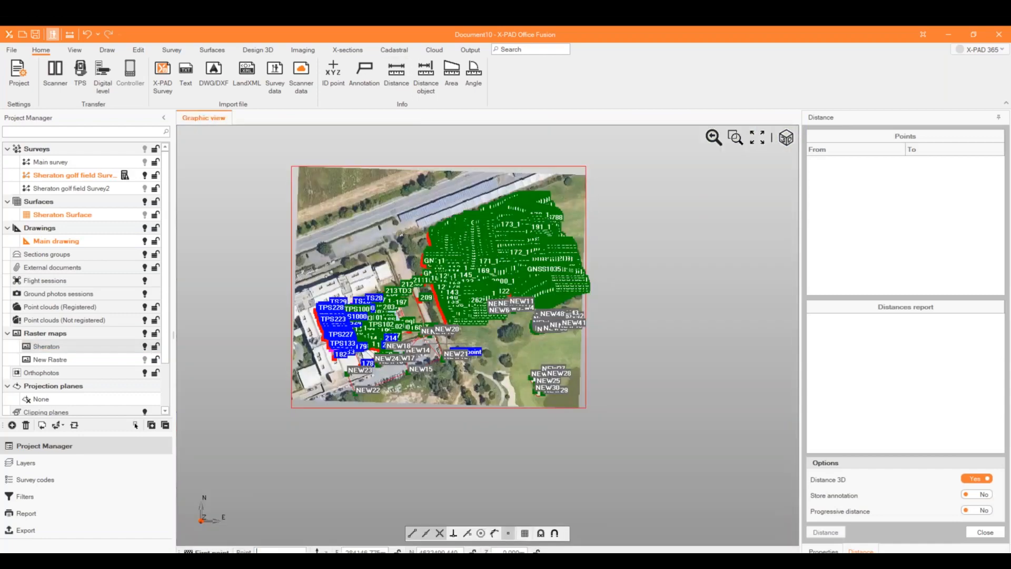
scroll(447, 345, "up", 3)
scroll(435, 349, "up", 3)
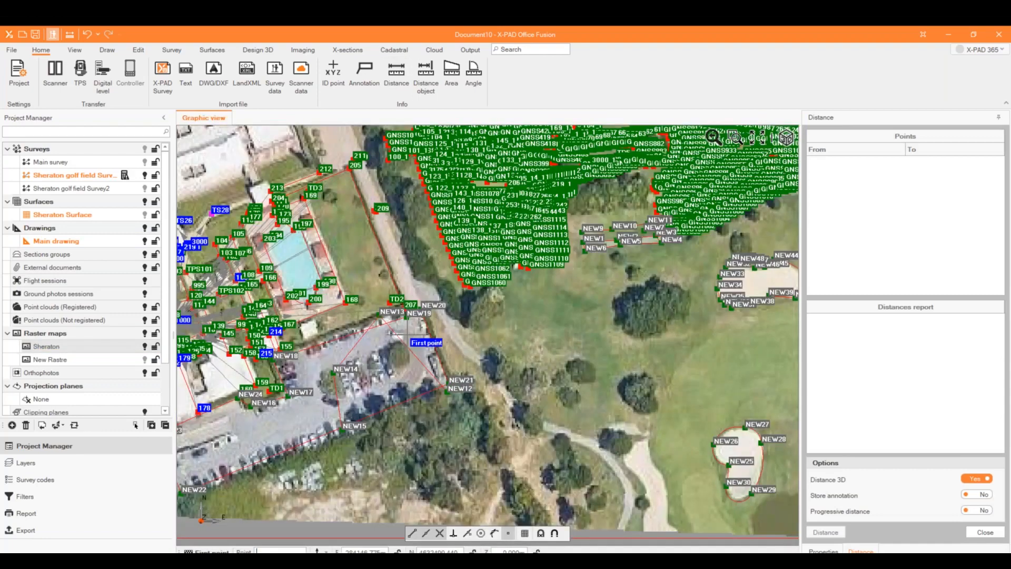
left_click(407, 333)
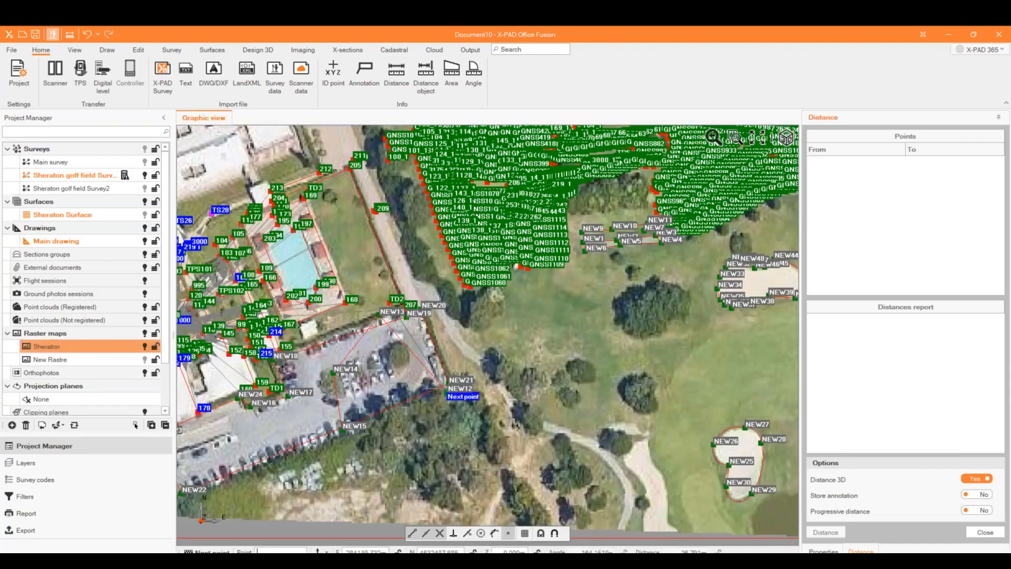
left_click(447, 382)
Step: Hide the Sheraton raster map and end the current distance measurement chain
scroll(424, 327, "up", 3)
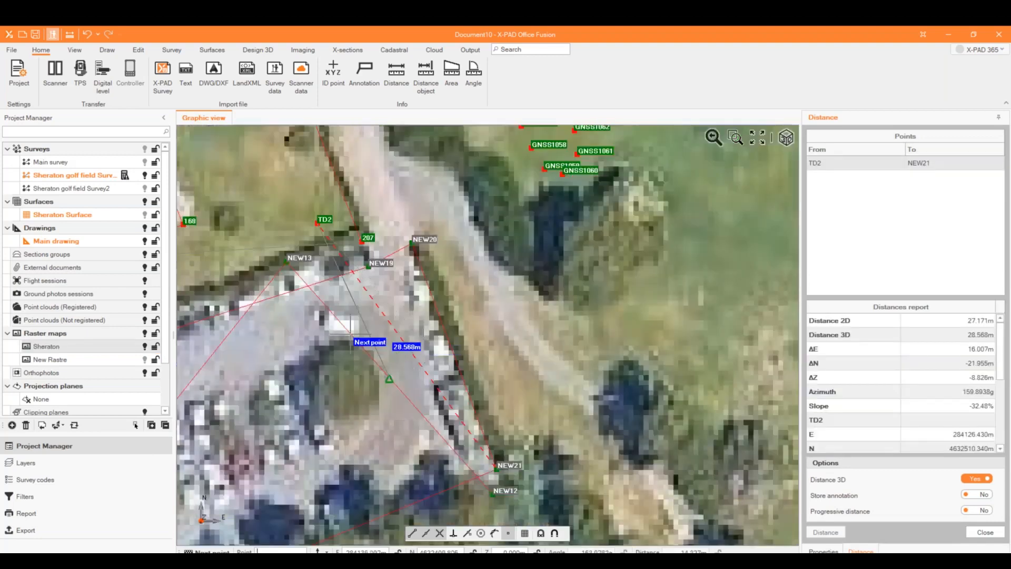
left_click(145, 346)
scroll(383, 306, "down", 2)
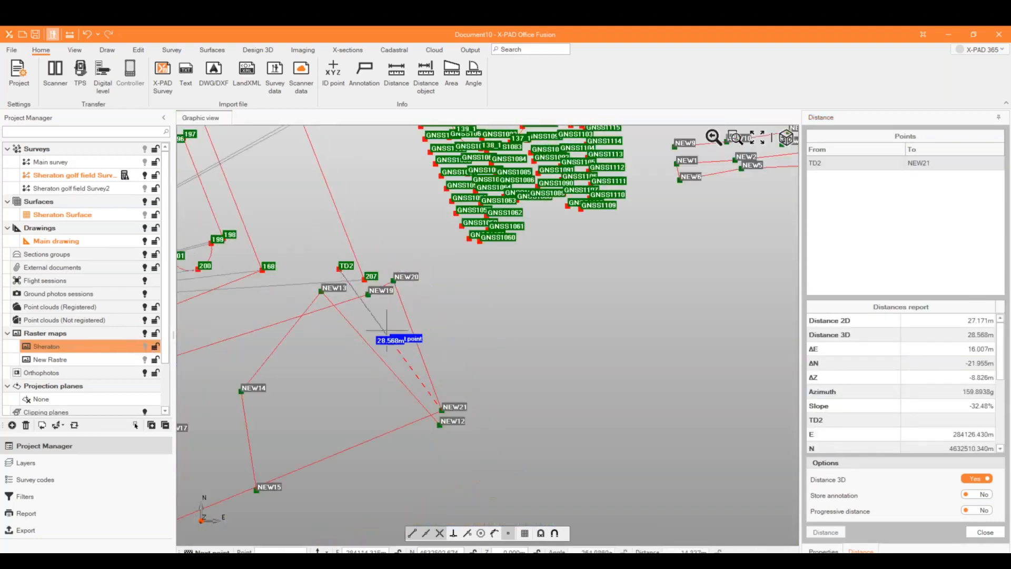
right_click(447, 320)
left_click(517, 341)
Step: Measure the distance between points 201 and 199 across the pool's curved end, then close the Distance tool
scroll(517, 341, "down", 3)
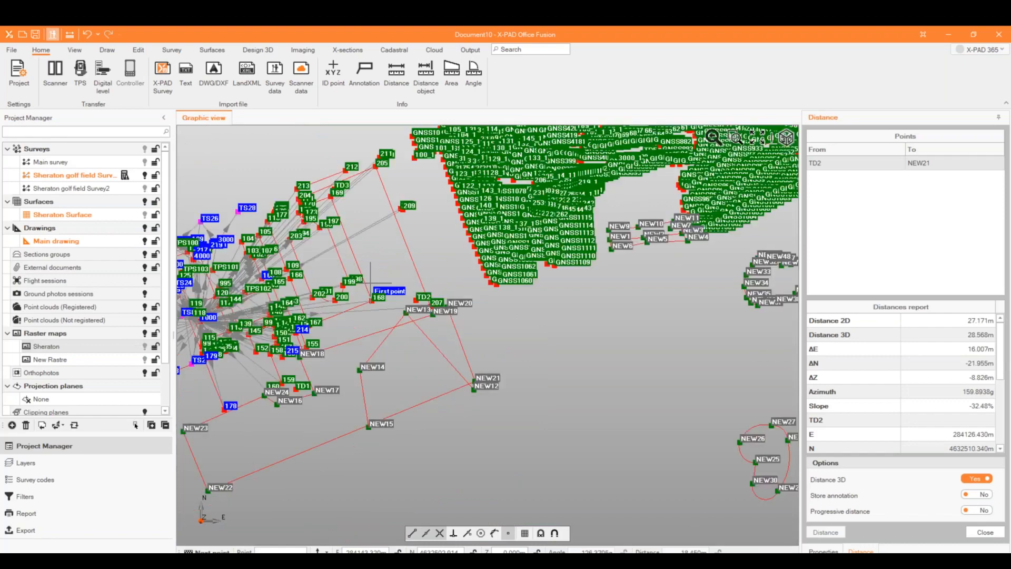
scroll(332, 315, "up", 8)
right_click(363, 229)
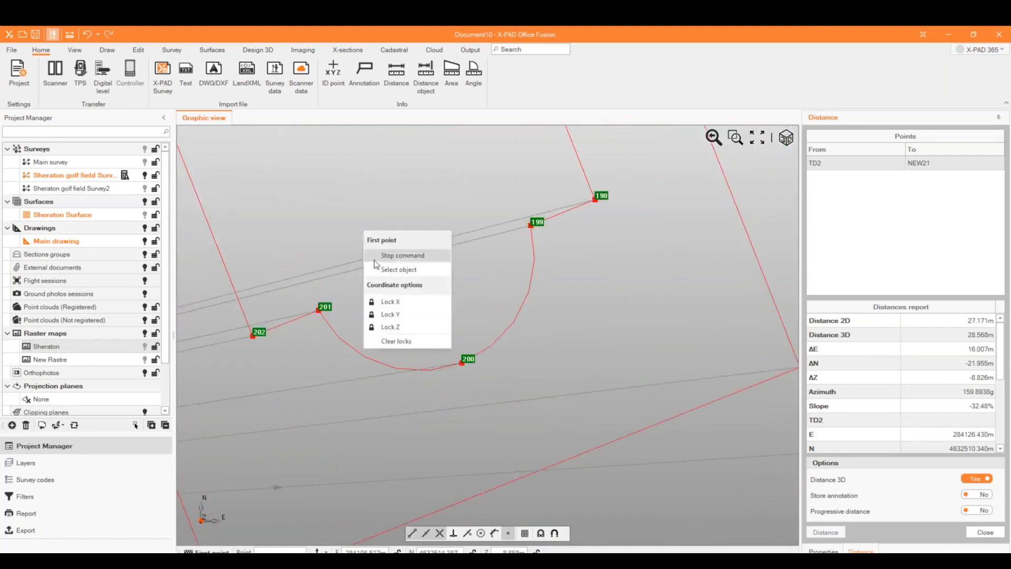
left_click(378, 256)
left_click(404, 77)
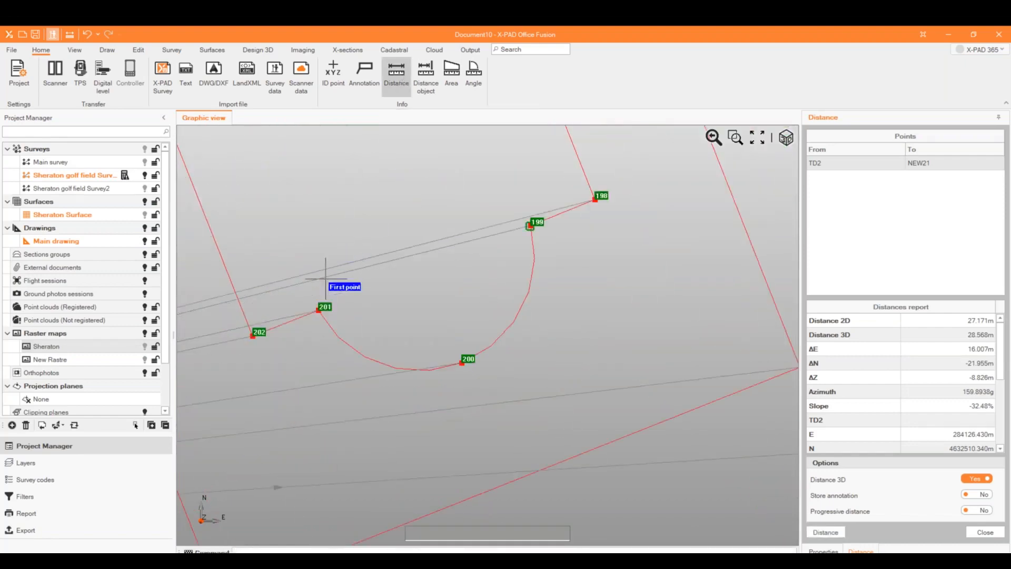
left_click(319, 310)
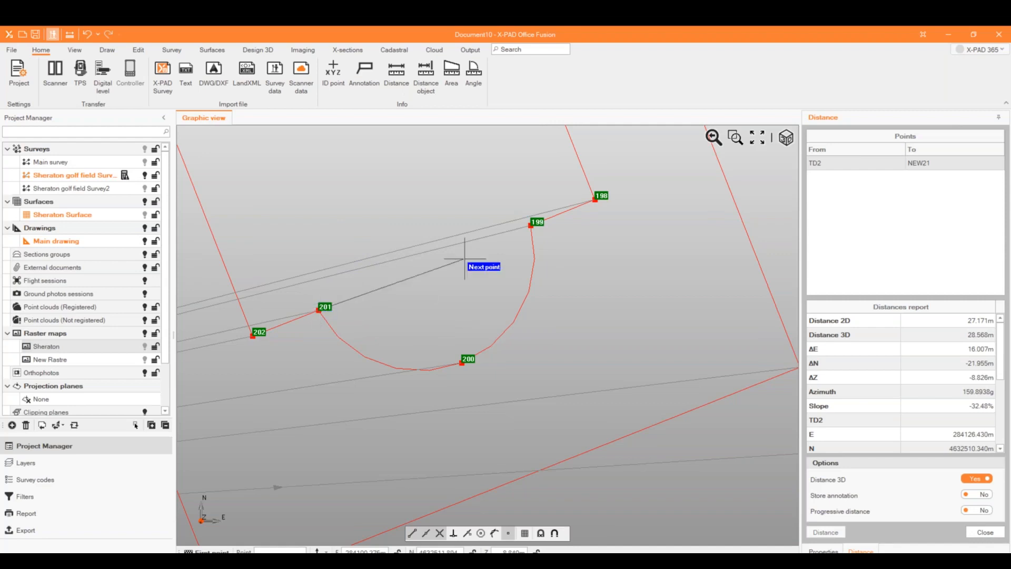
left_click(532, 224)
right_click(567, 290)
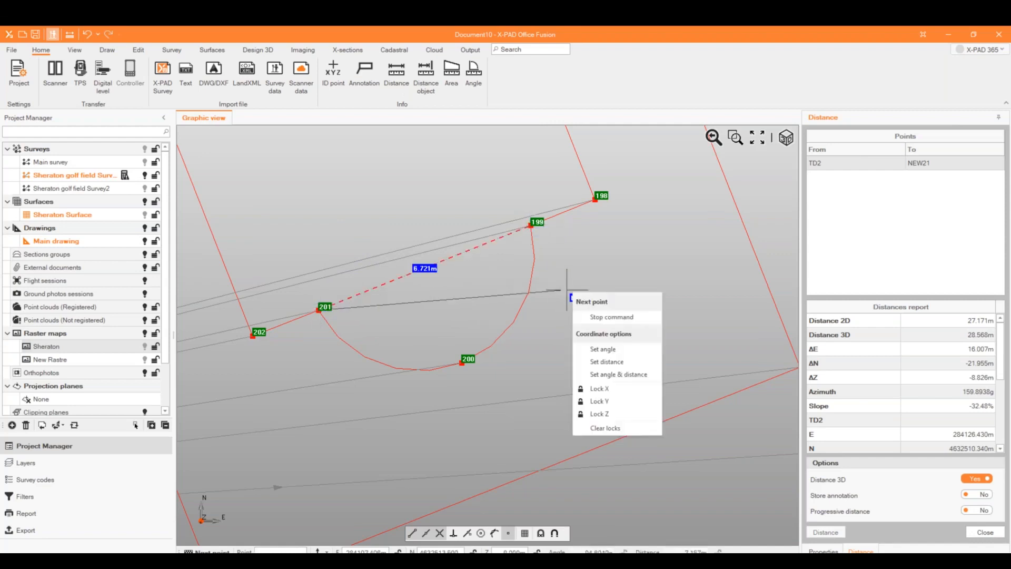
left_click(983, 502)
left_click(985, 533)
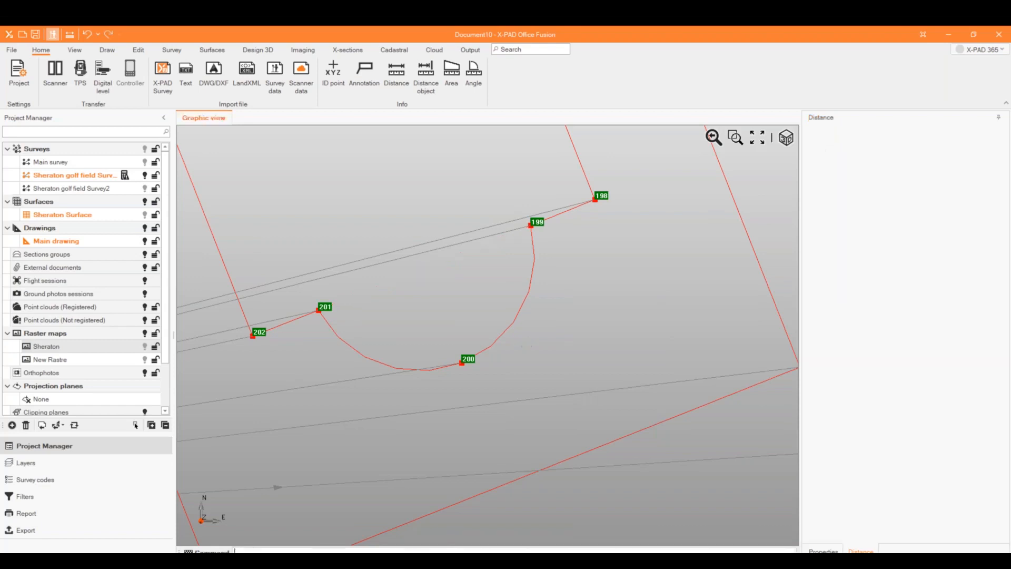
Step: Outline the pool for an area measurement through points 201, 202, 203, 197 and 198
left_click(451, 74)
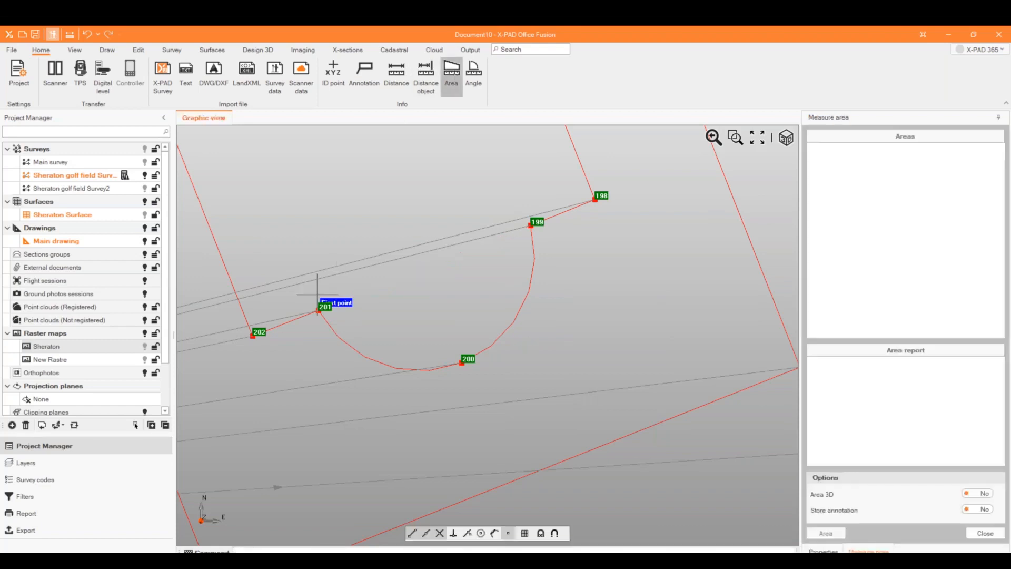
left_click(320, 310)
left_click(256, 334)
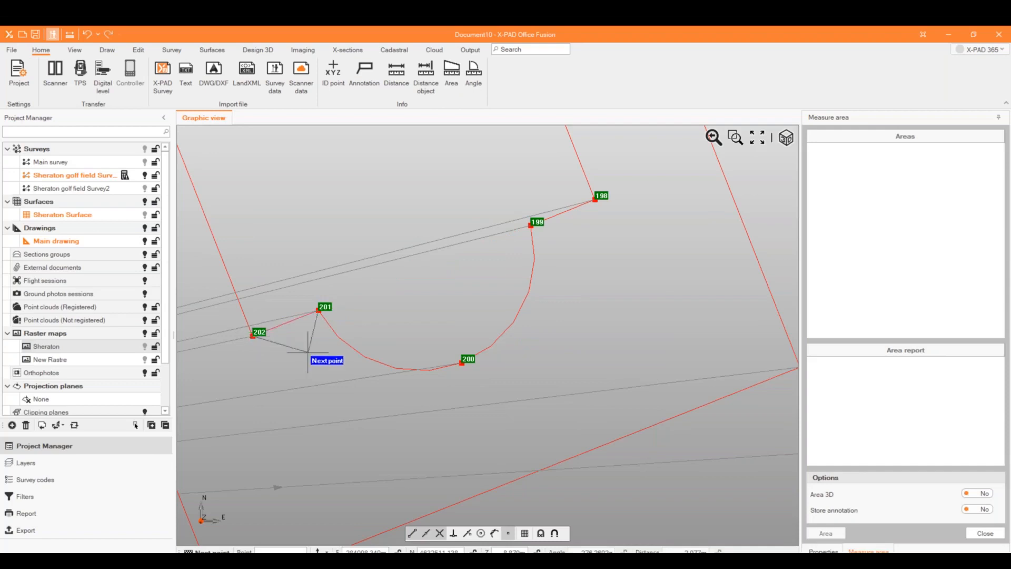
scroll(308, 352, "down", 3)
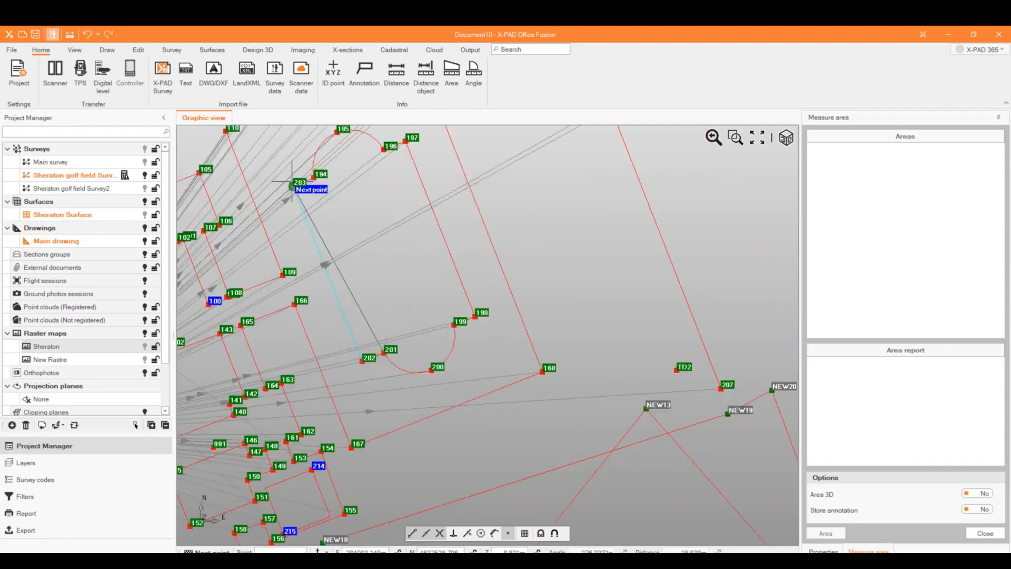
left_click(401, 143)
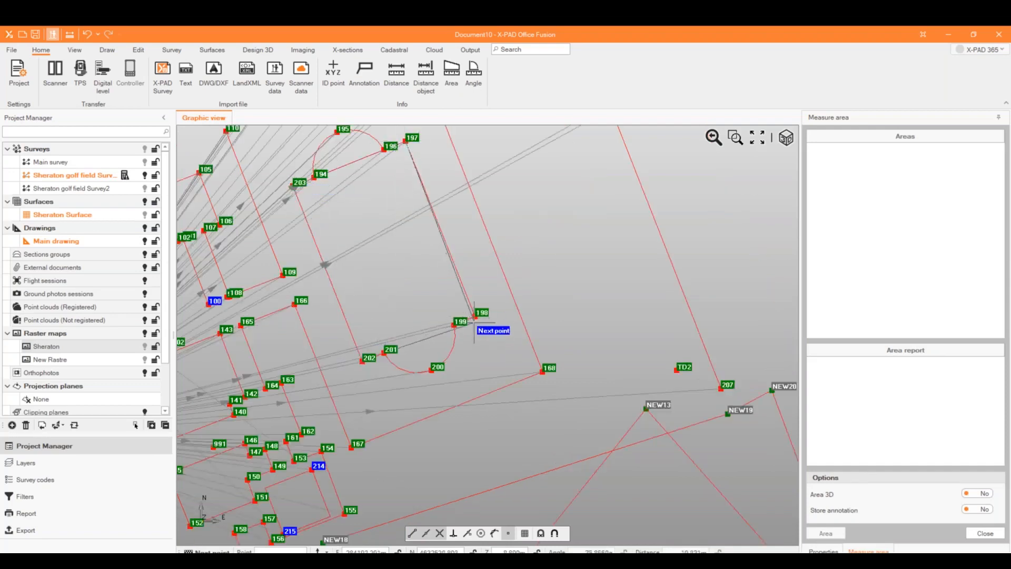
Step: Enable Area 3D and Store annotation, and complete the pool's area measurement
left_click(979, 510)
left_click(978, 493)
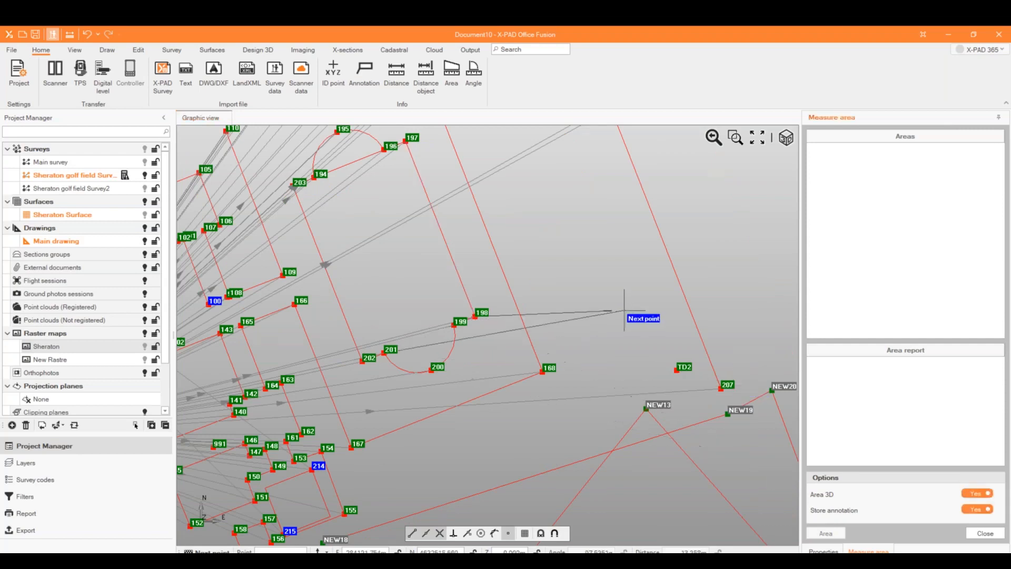
right_click(609, 315)
left_click(616, 352)
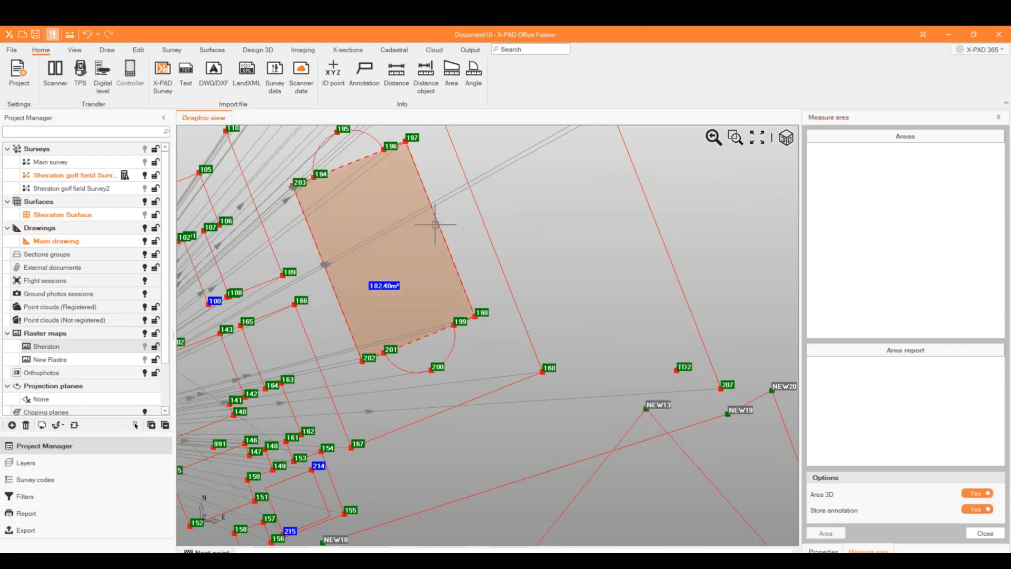
Step: Close the area measurement and delete the stored area annotation with its shaded outline from the pool
left_click(986, 534)
scroll(473, 340, "down", 2)
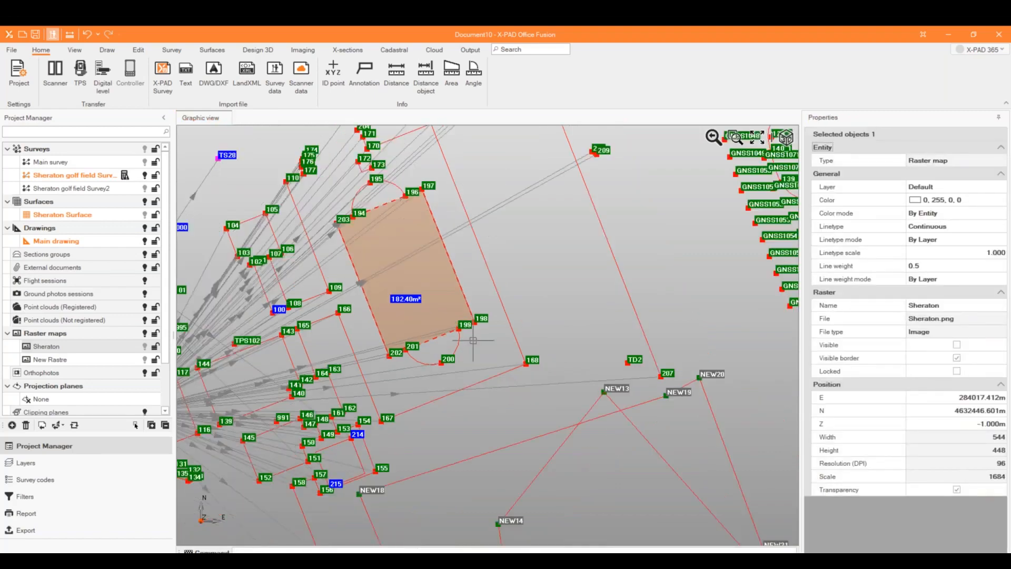
scroll(569, 354, "down", 1)
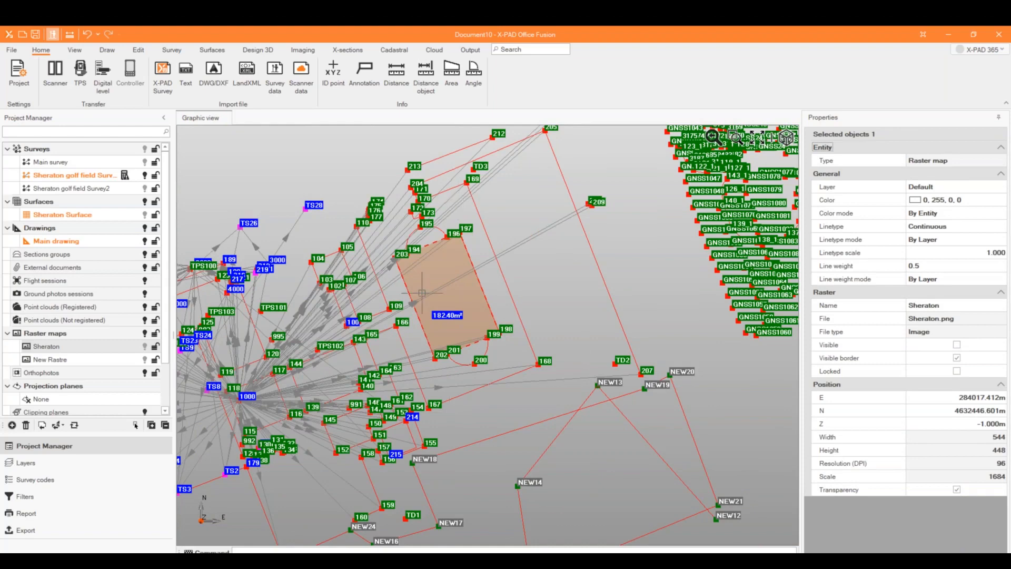
scroll(447, 335, "up", 2)
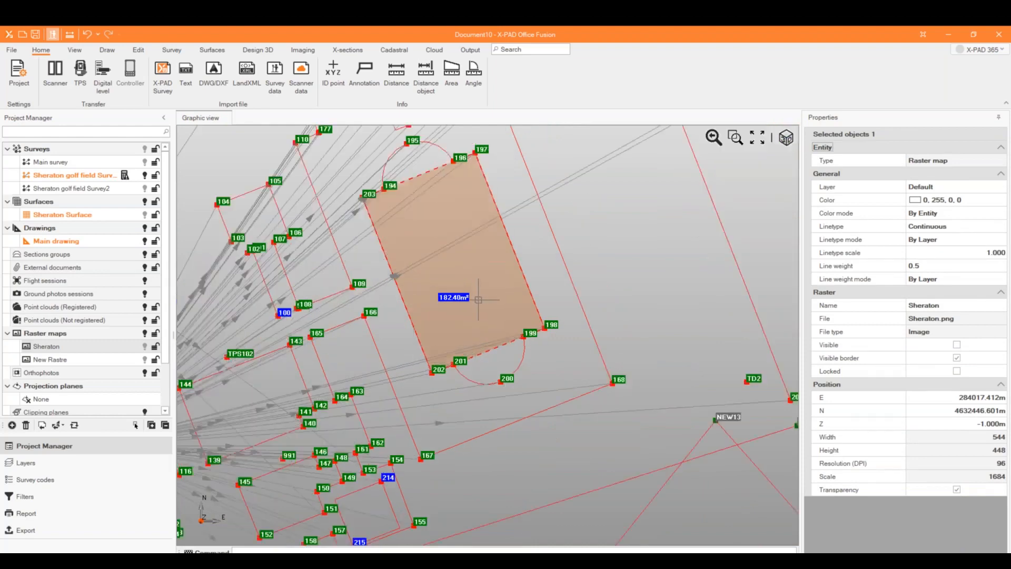
left_click(471, 293)
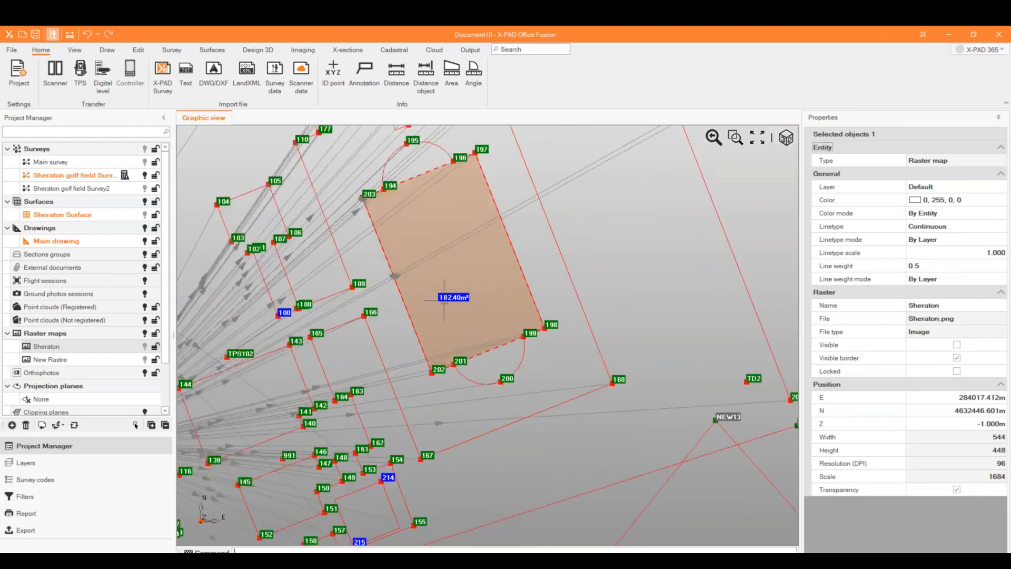
left_click(519, 268)
key("Delete")
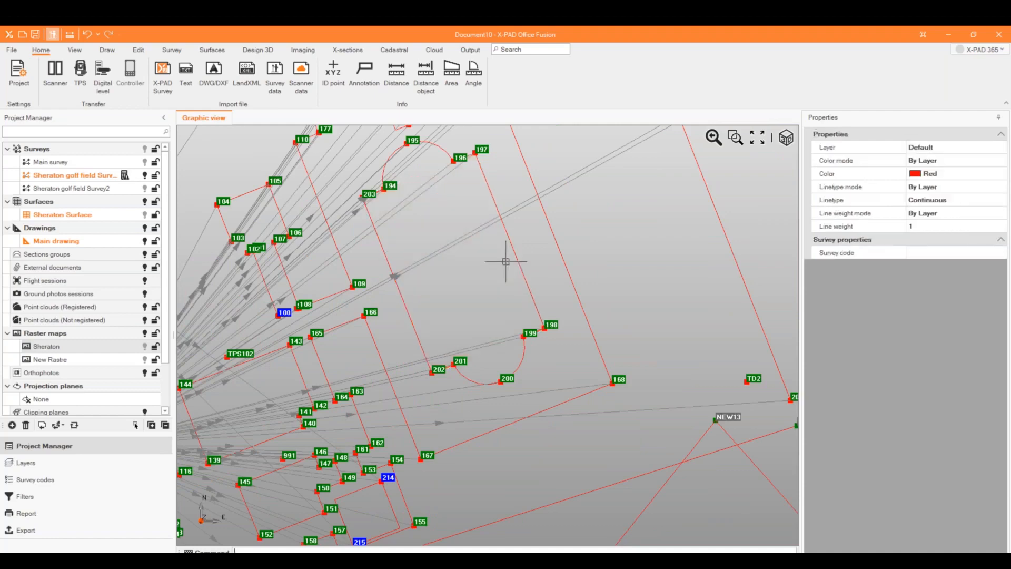
Step: Zoom out to the whole survey and review the field export formats for X-PAD Survey, instrument files and TPS upload
left_click(735, 138)
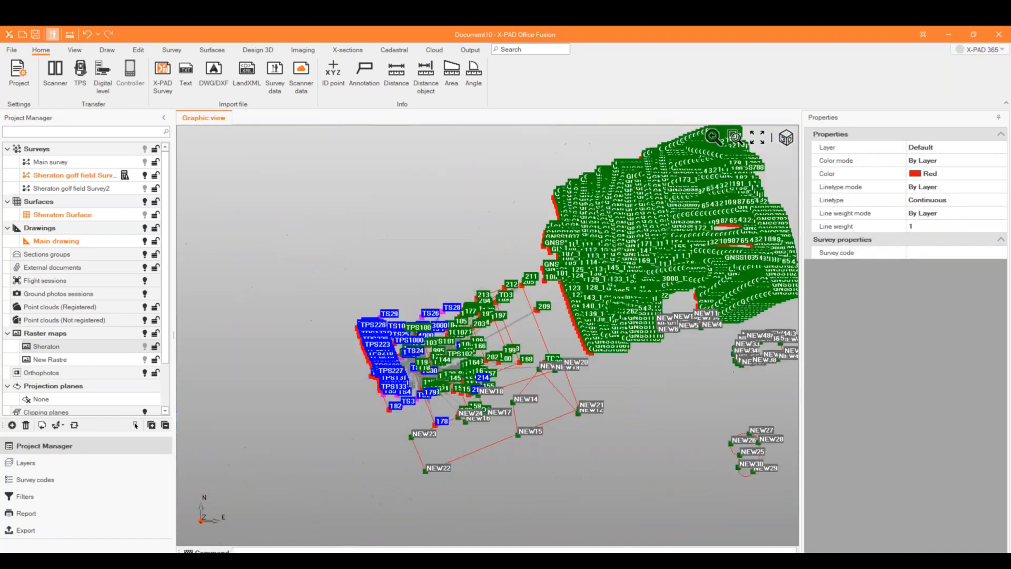
scroll(563, 325, "up", 3)
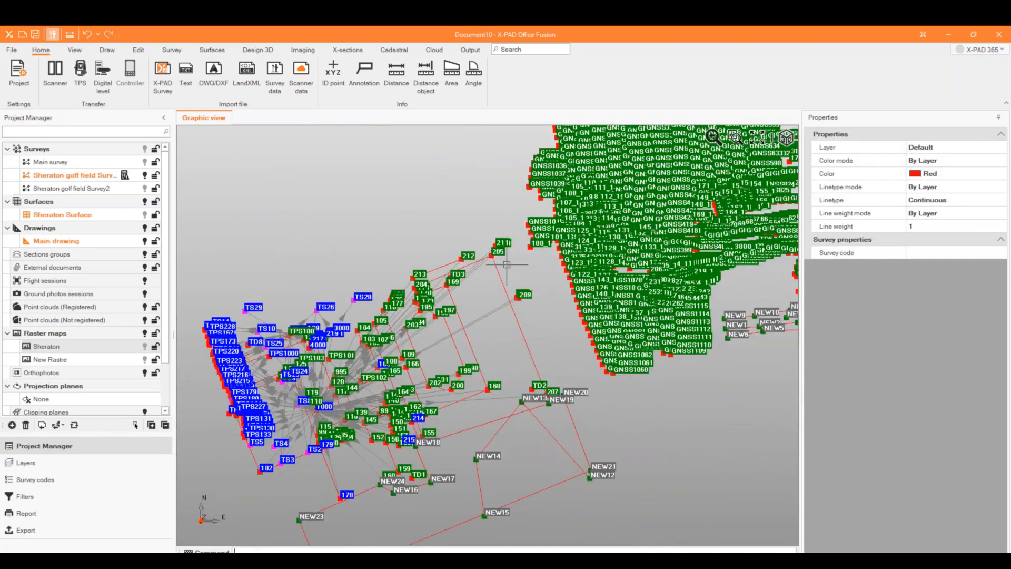
left_click(12, 52)
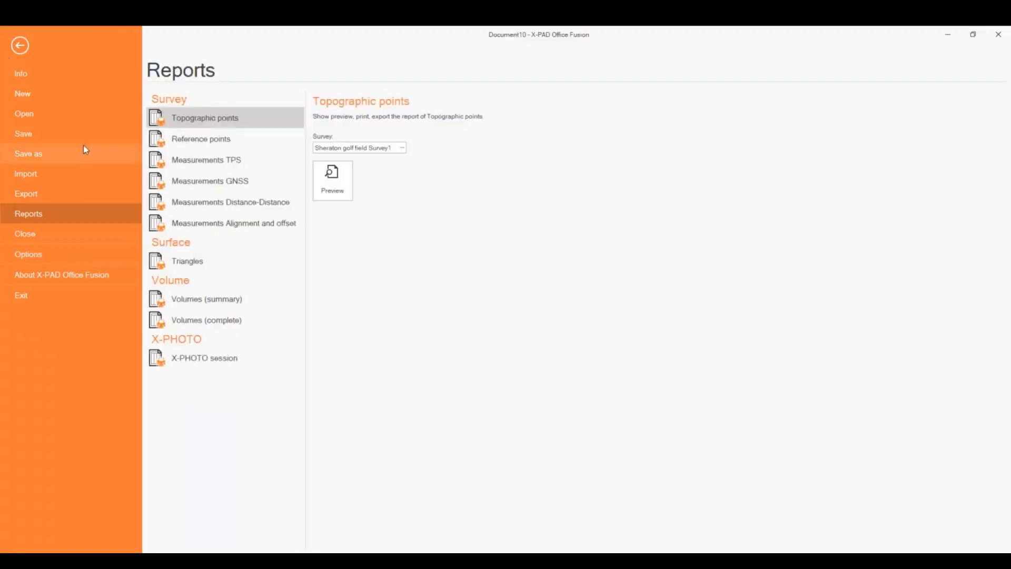
left_click(88, 200)
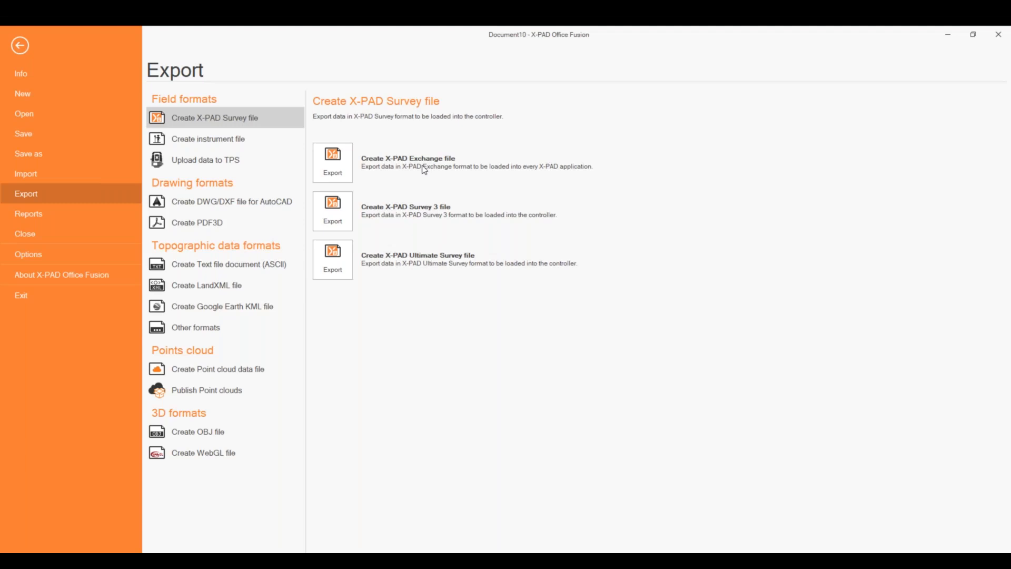
left_click(194, 143)
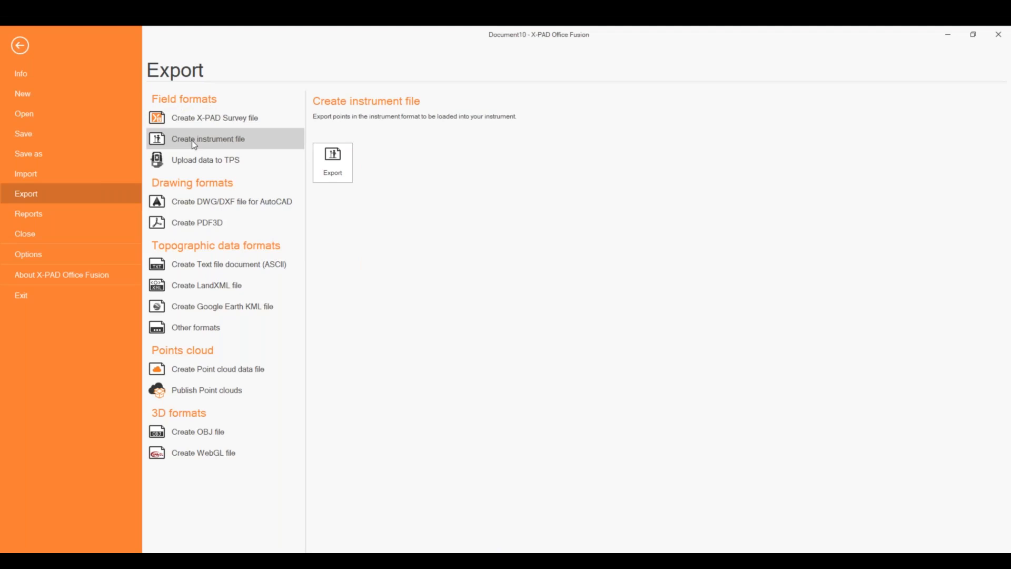
left_click(198, 167)
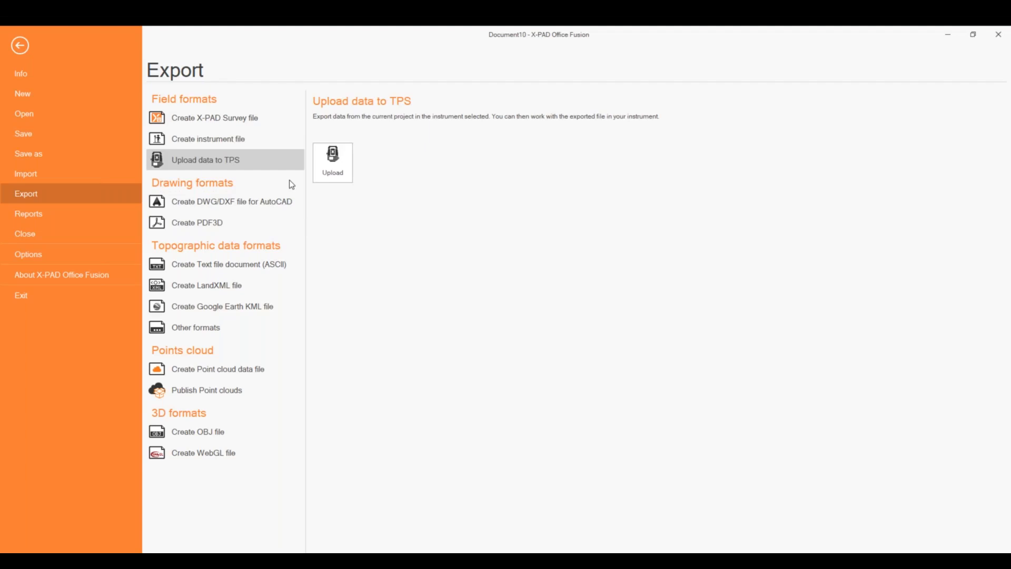
Step: Start a DWG/DXF export for AutoCAD and name the output file EXPORT.dxf
left_click(207, 194)
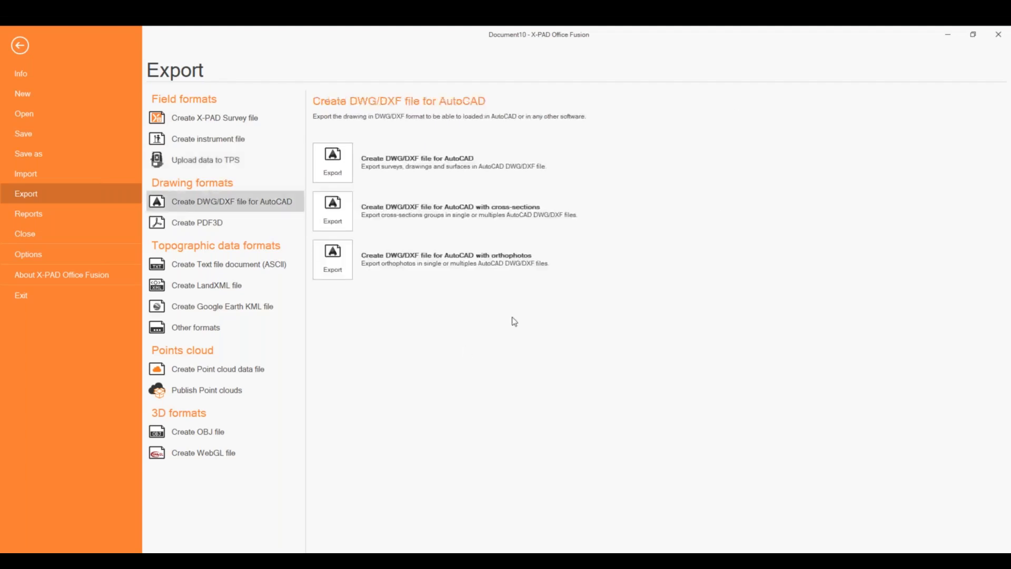
left_click(342, 172)
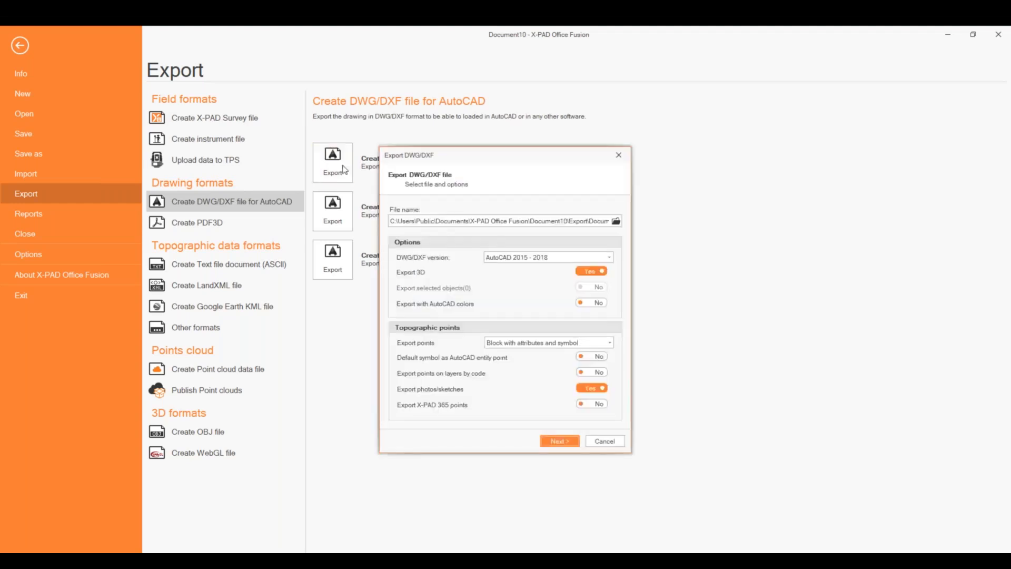
left_click(531, 221)
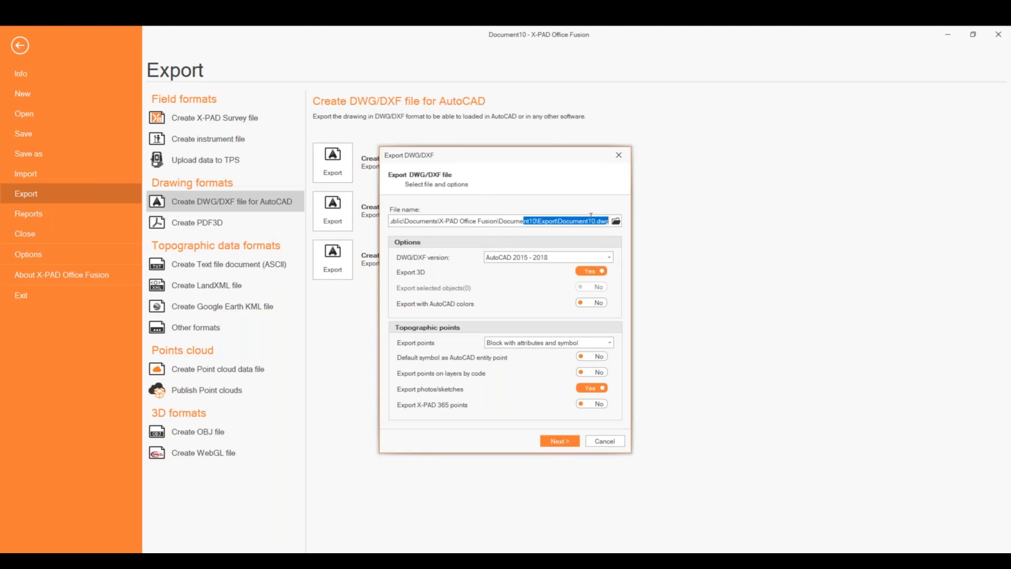
left_click(560, 221)
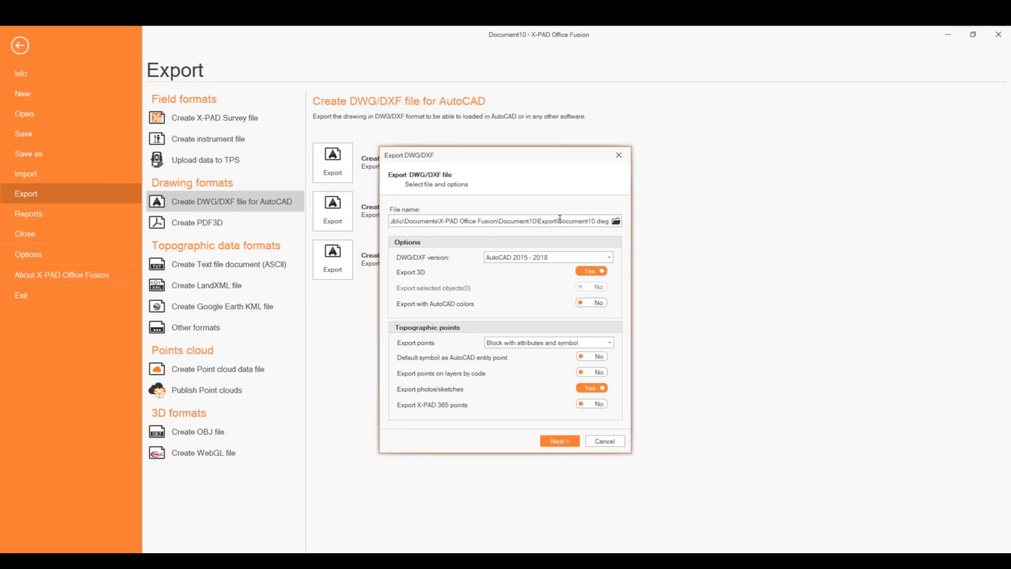
left_click_drag(560, 220, 595, 222)
type("EXPORT")
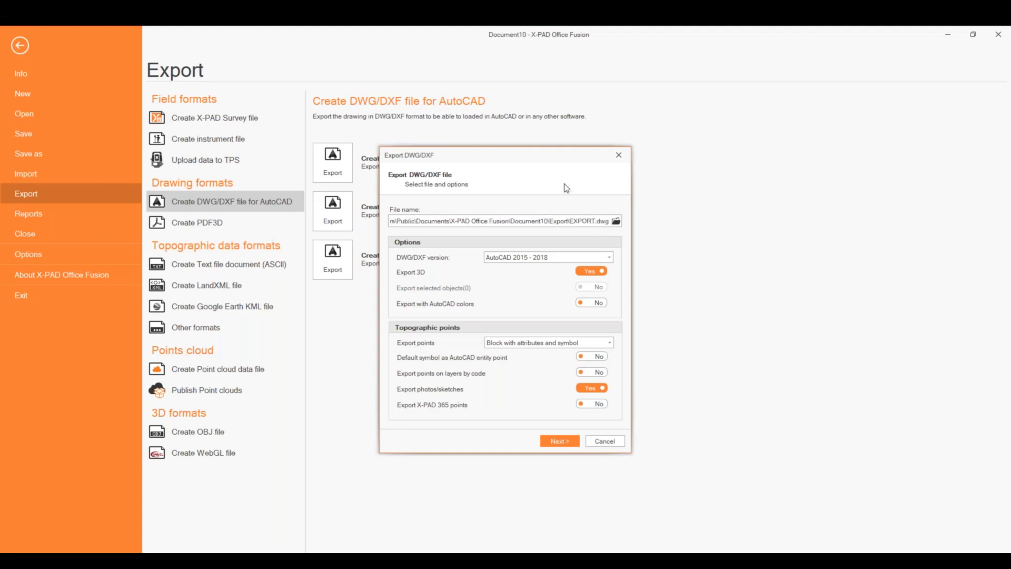
left_click_drag(602, 222, 616, 222)
type("xf")
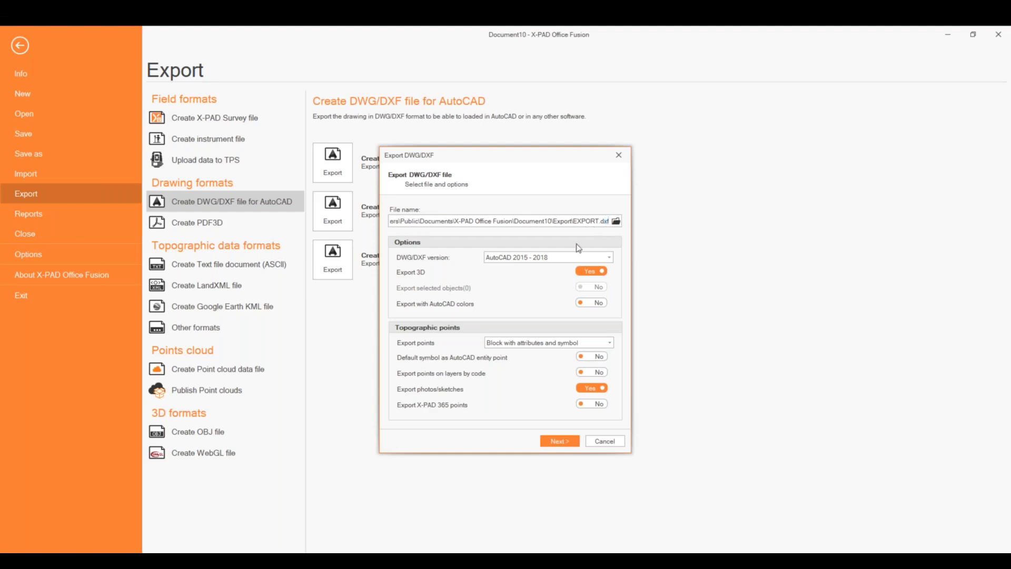
Step: Set the DXF version to AutoCAD 2007 - 2009, enable AutoCAD colors and points on layers by code, and continue to data selection
left_click(560, 258)
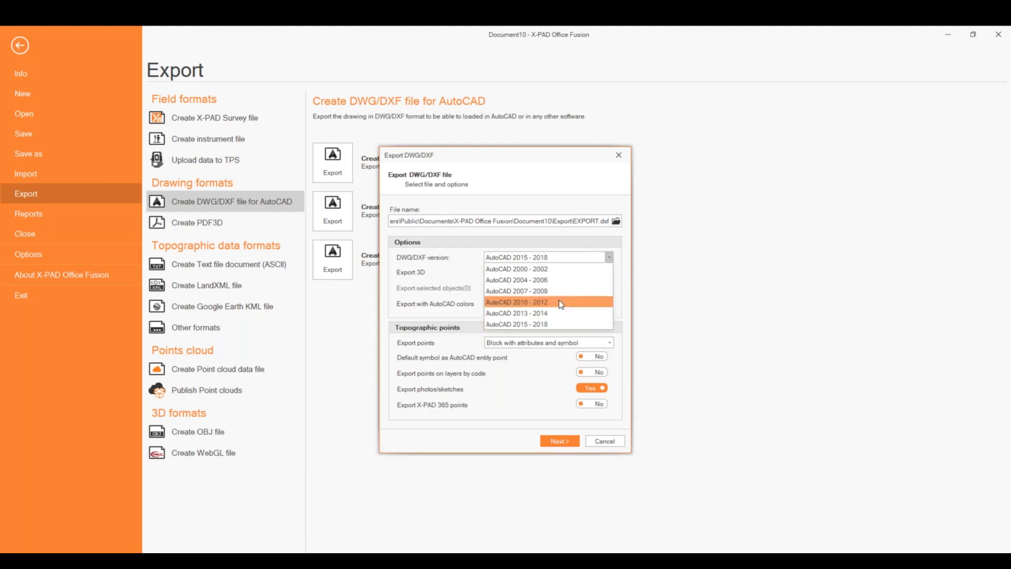
left_click(533, 291)
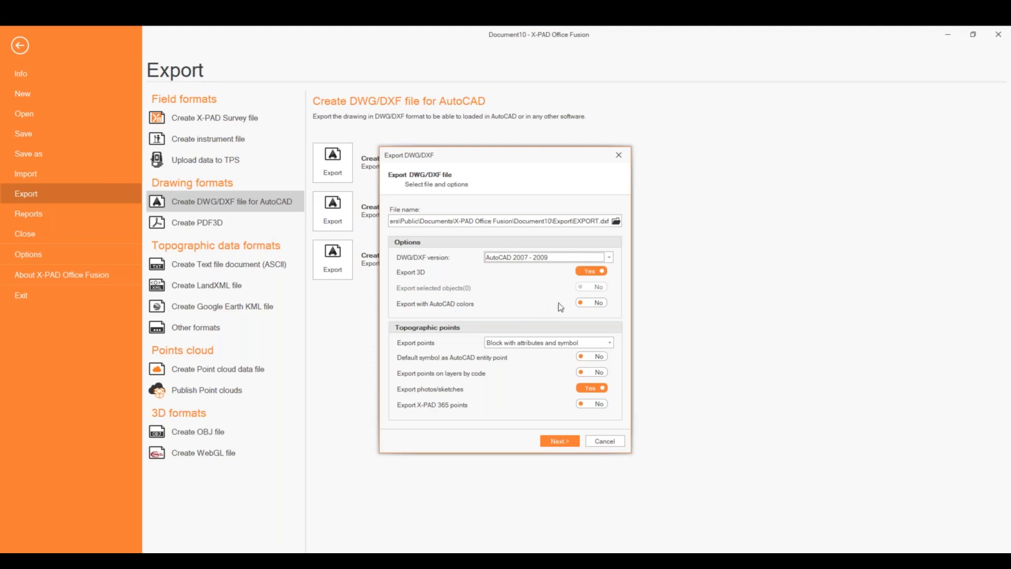
left_click(581, 303)
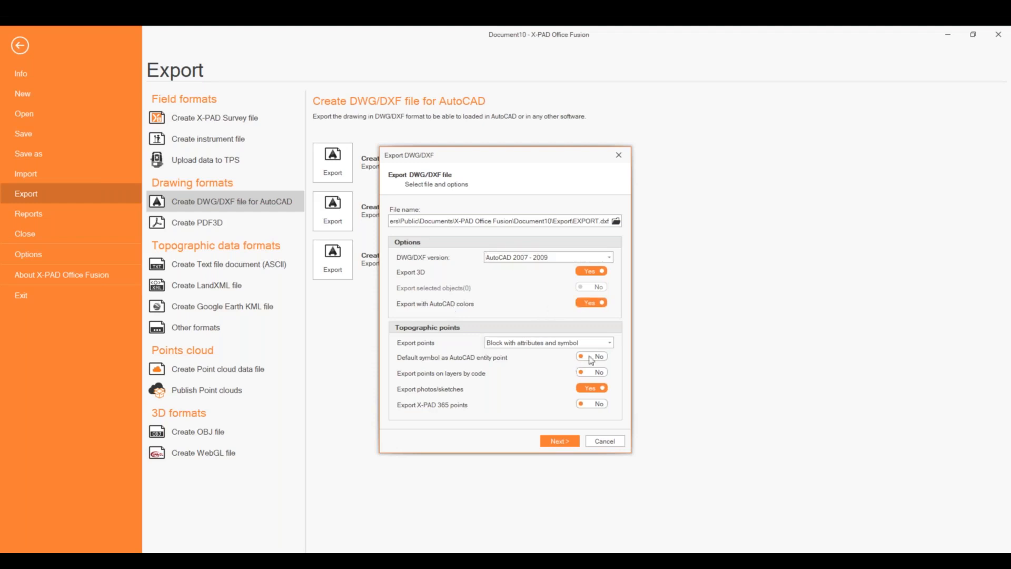
left_click(611, 343)
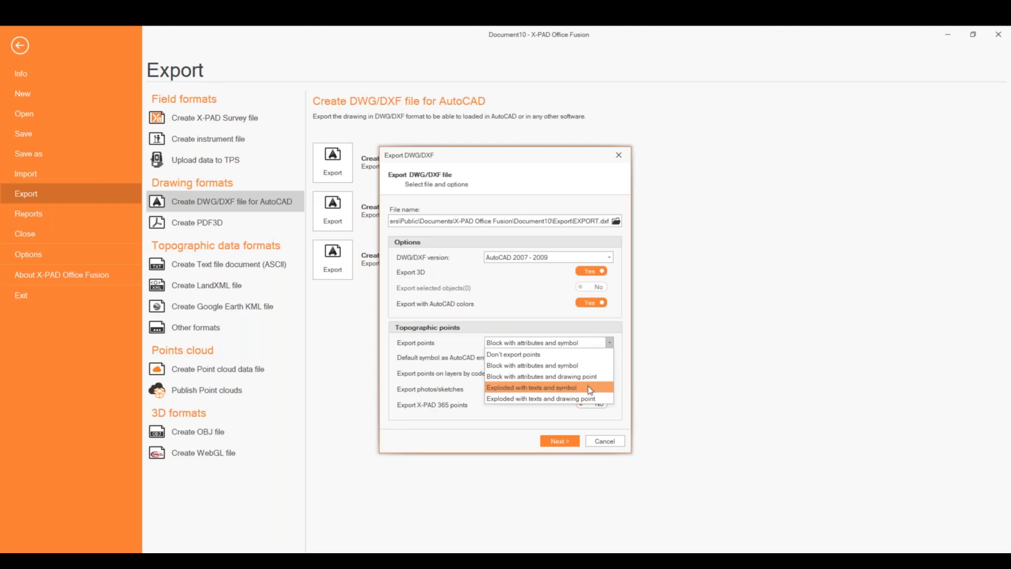
left_click(588, 323)
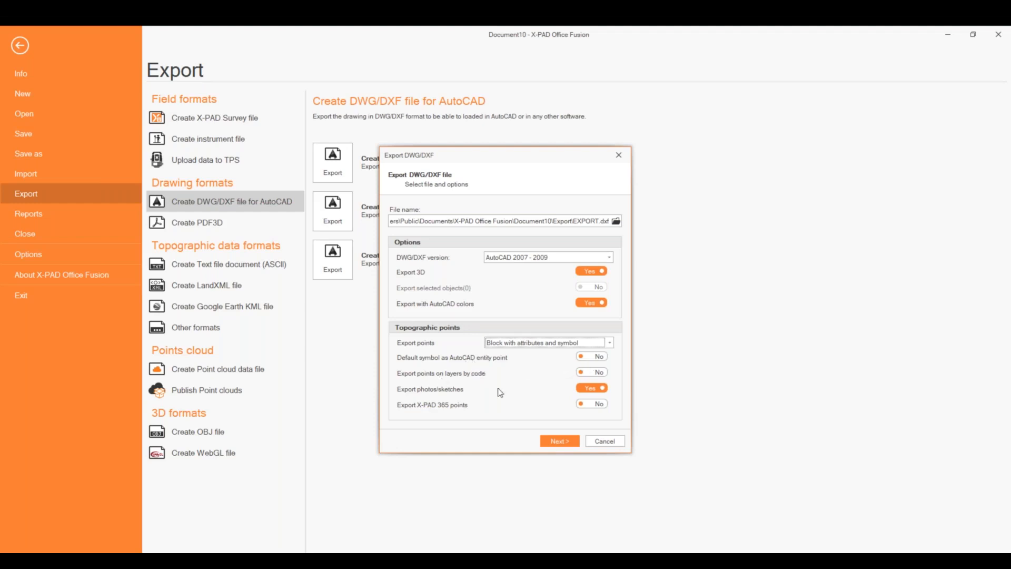
left_click(601, 373)
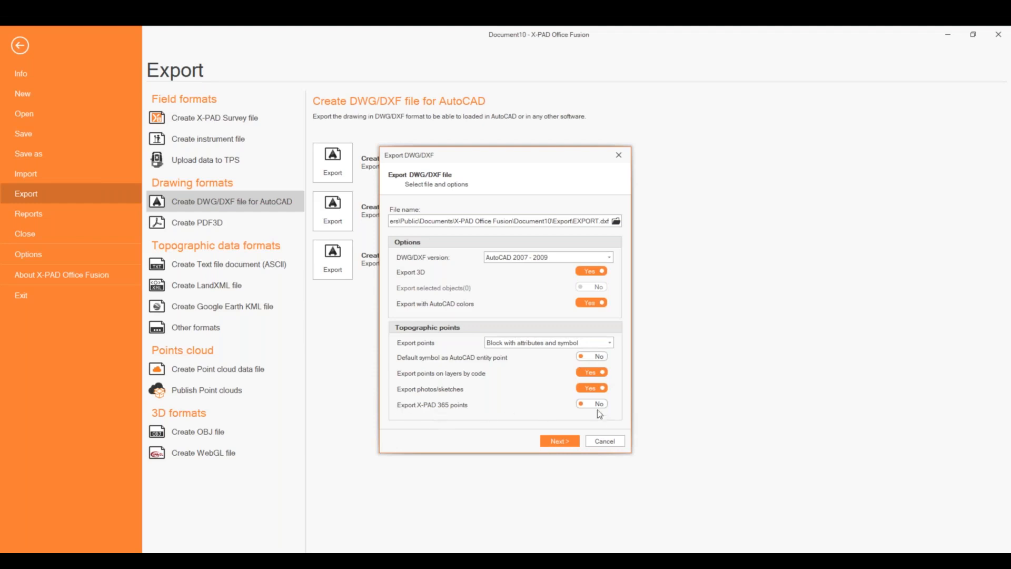
left_click(567, 442)
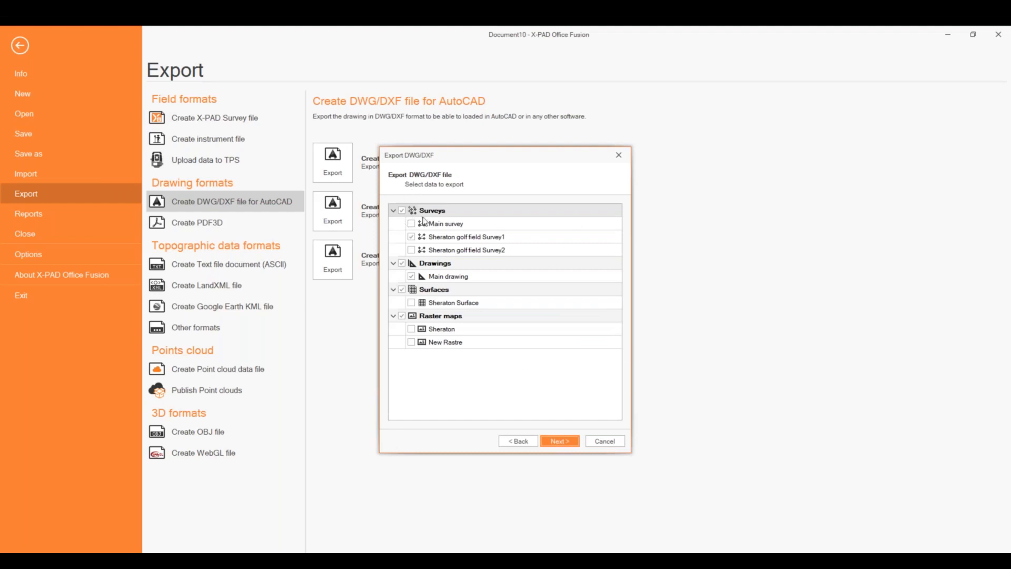
Step: Include Sheraton Surface and the Sheraton and New Rastre raster maps in the export, and create the DXF file
left_click(411, 302)
left_click(412, 328)
left_click(412, 342)
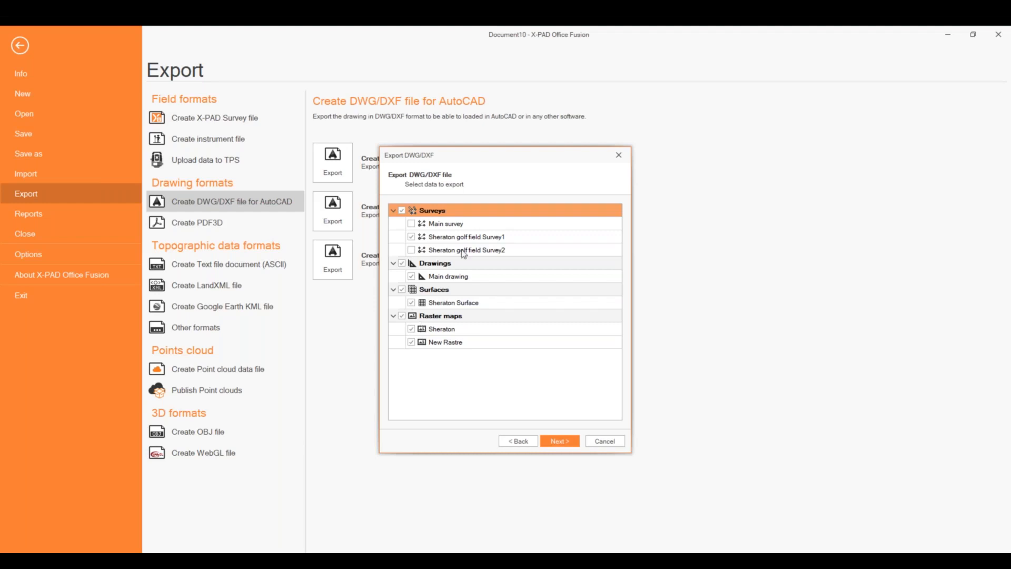
left_click(576, 442)
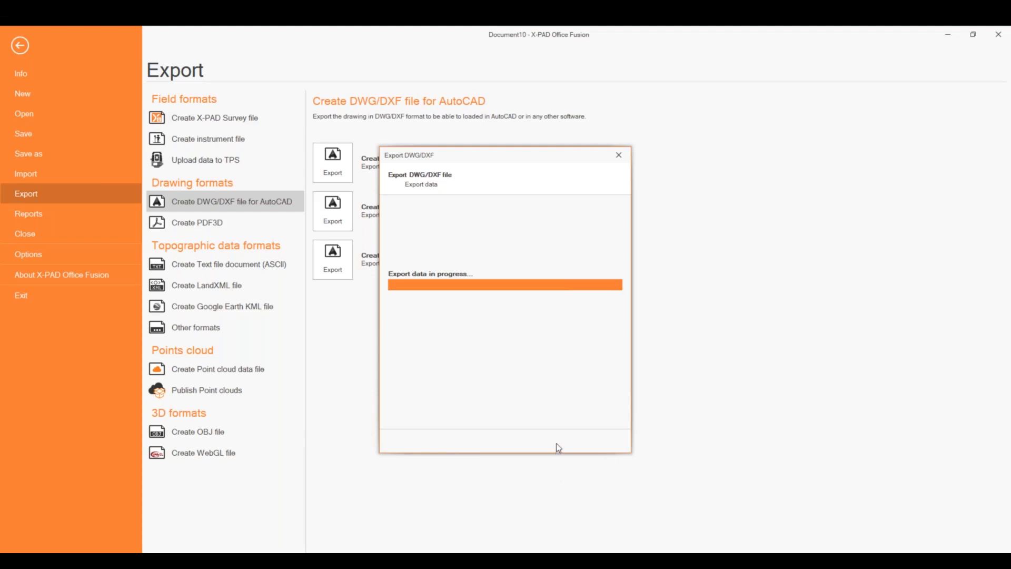
left_click(593, 442)
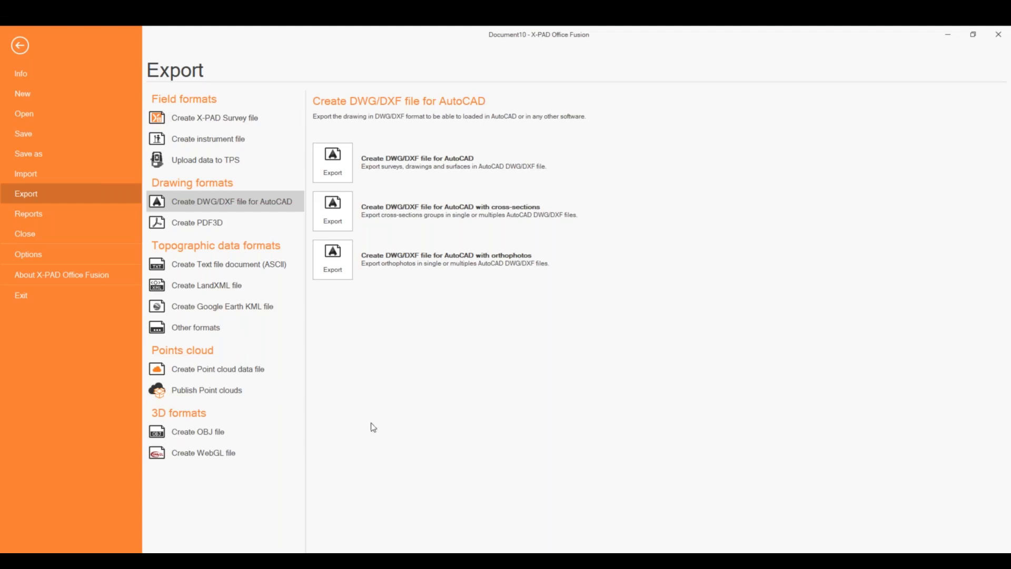
Step: Export the project as a PDF3D for Adobe Reader, keeping the default file name and A4 landscape page
left_click(202, 224)
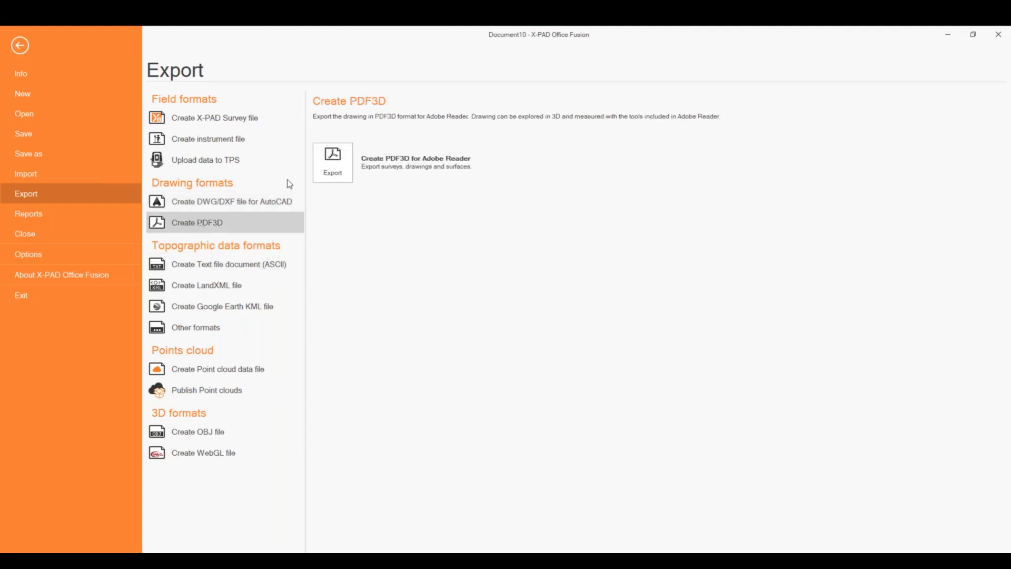
left_click(317, 158)
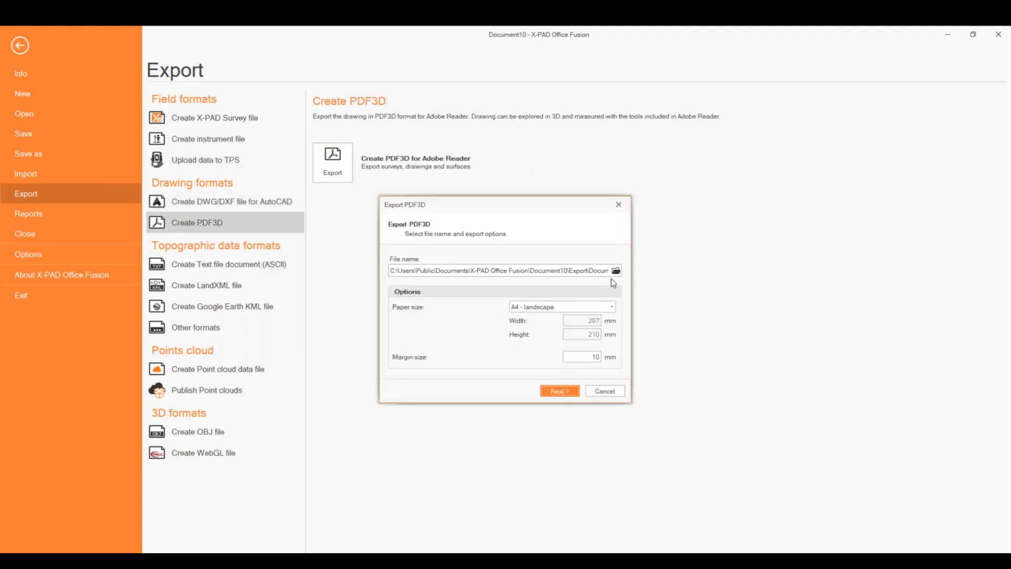
mouse_move(592, 271)
left_mouse_down()
mouse_move(609, 271)
mouse_move(597, 273)
left_mouse_up()
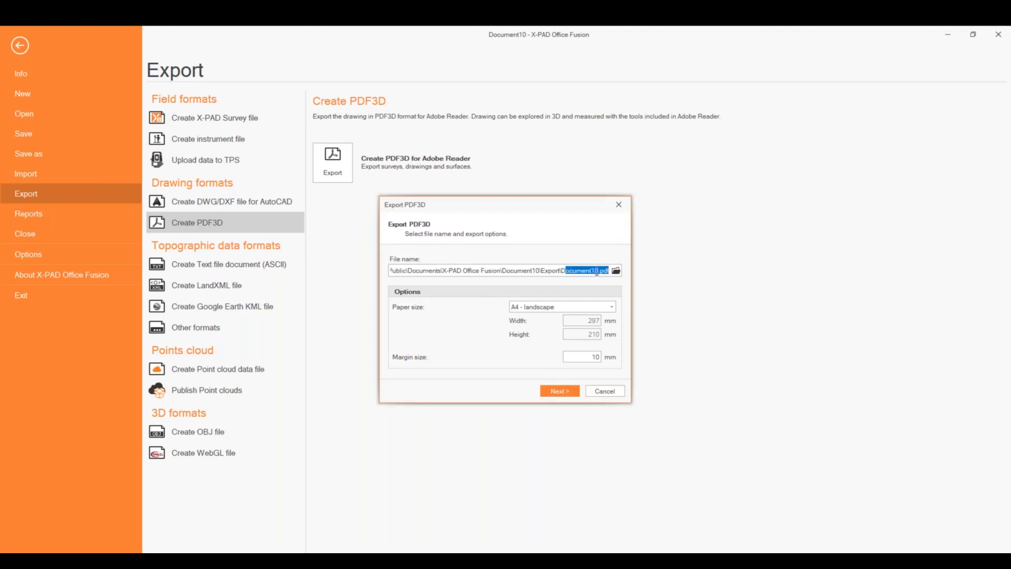
left_click(566, 390)
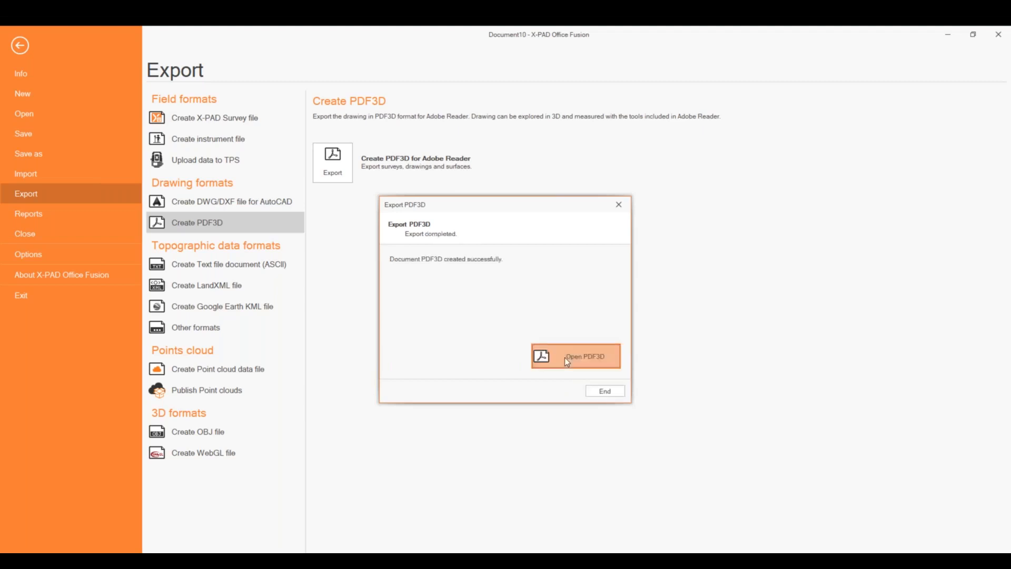
left_click(598, 391)
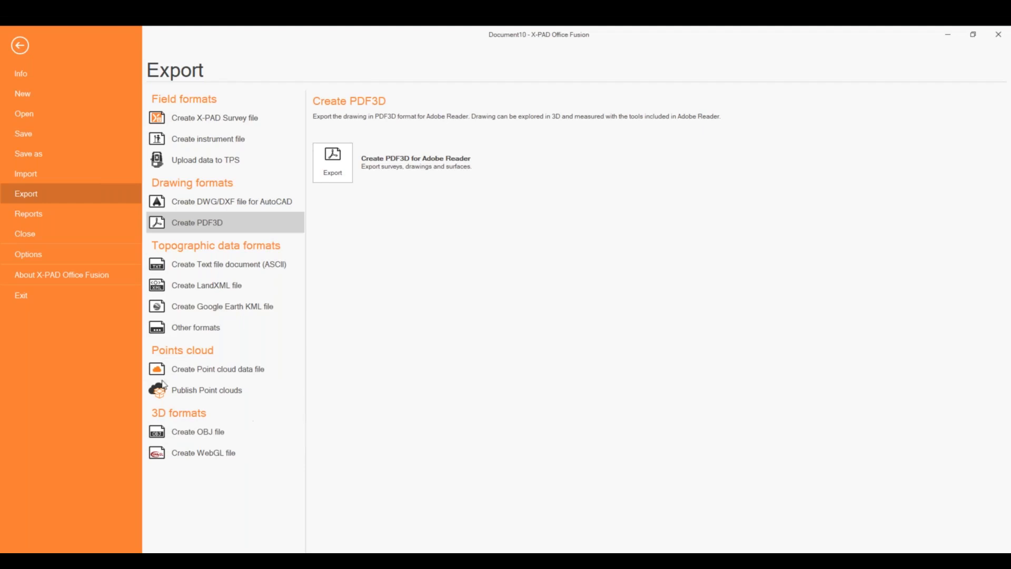
Step: Return to the project and inspect its list of exported files, selecting the Document10_1 image
left_click(21, 46)
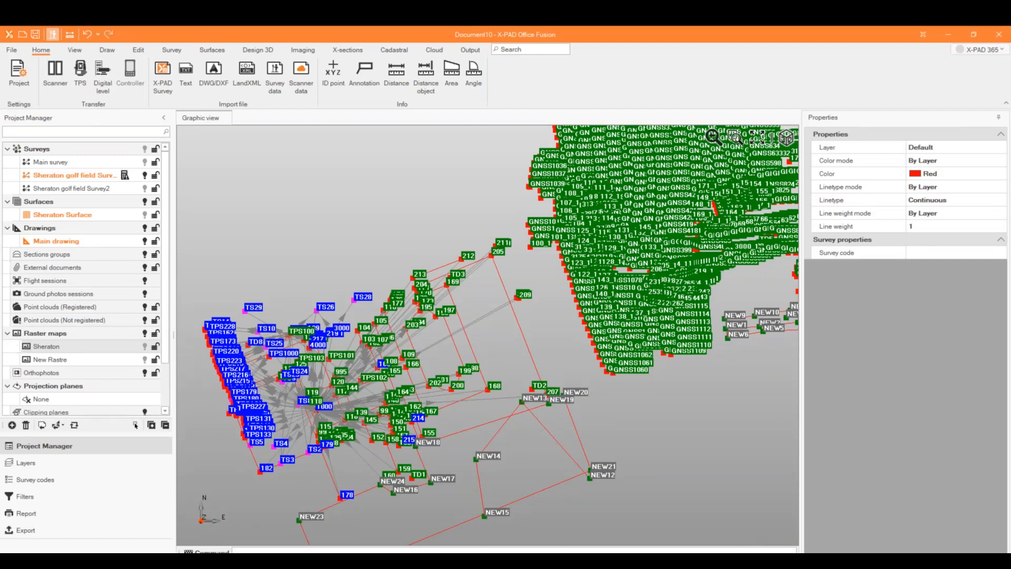
left_click(26, 530)
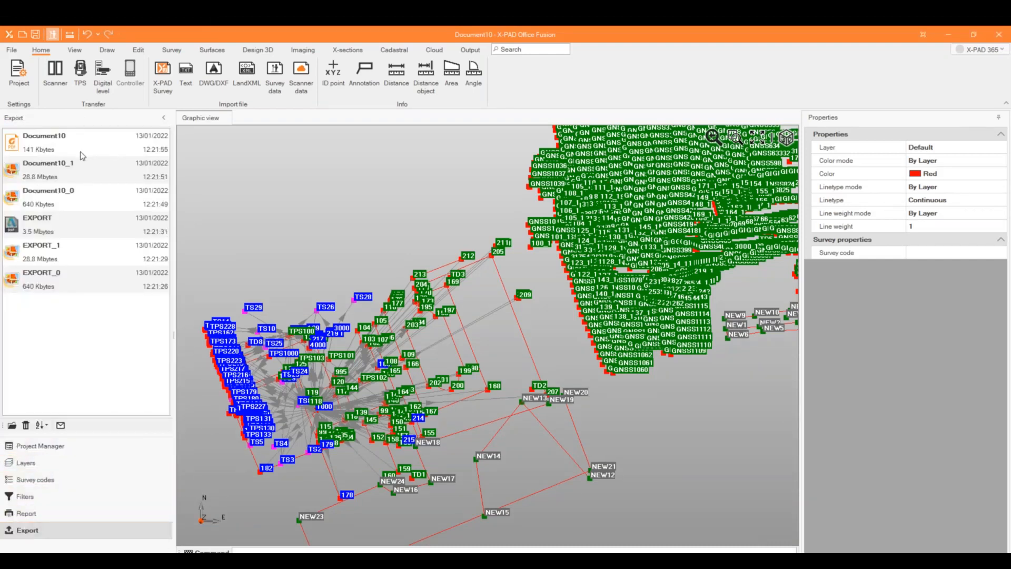
left_click(79, 170)
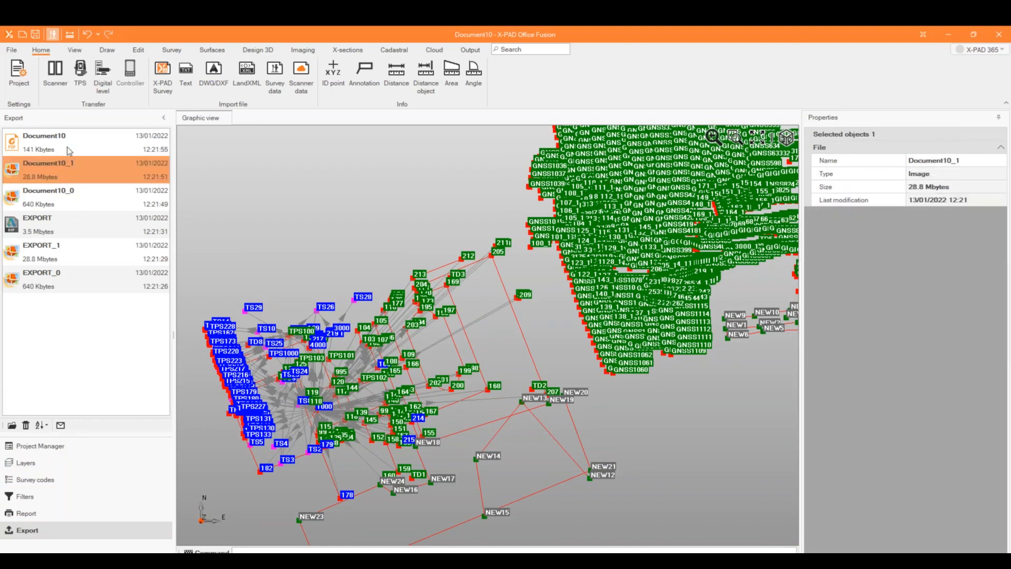
Step: Show the exported Document10 file in its Export folder and open Document10.pdf with Adobe Acrobat Reader DC
right_click(67, 147)
left_click(97, 166)
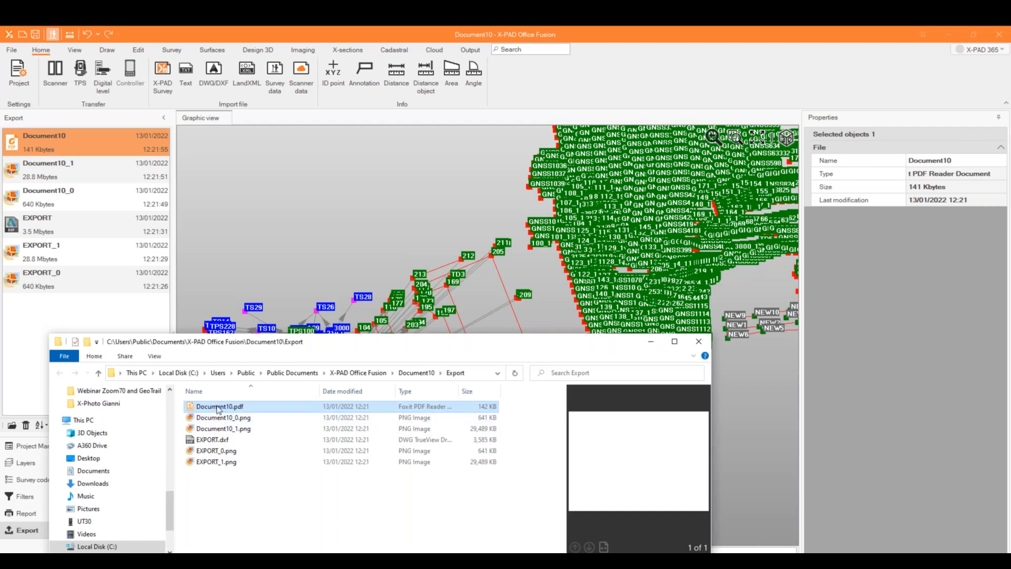
right_click(217, 408)
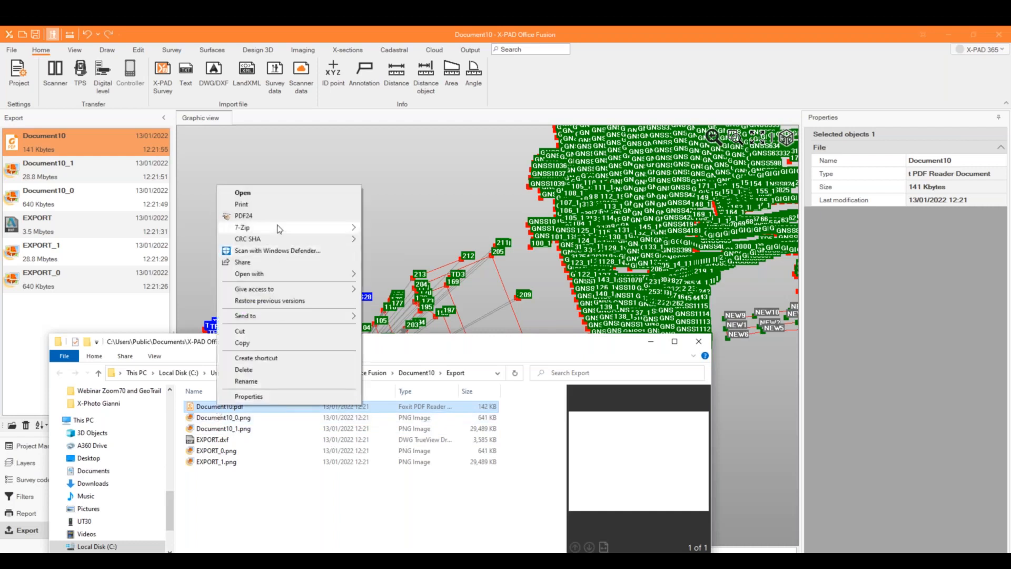
mouse_move(283, 275)
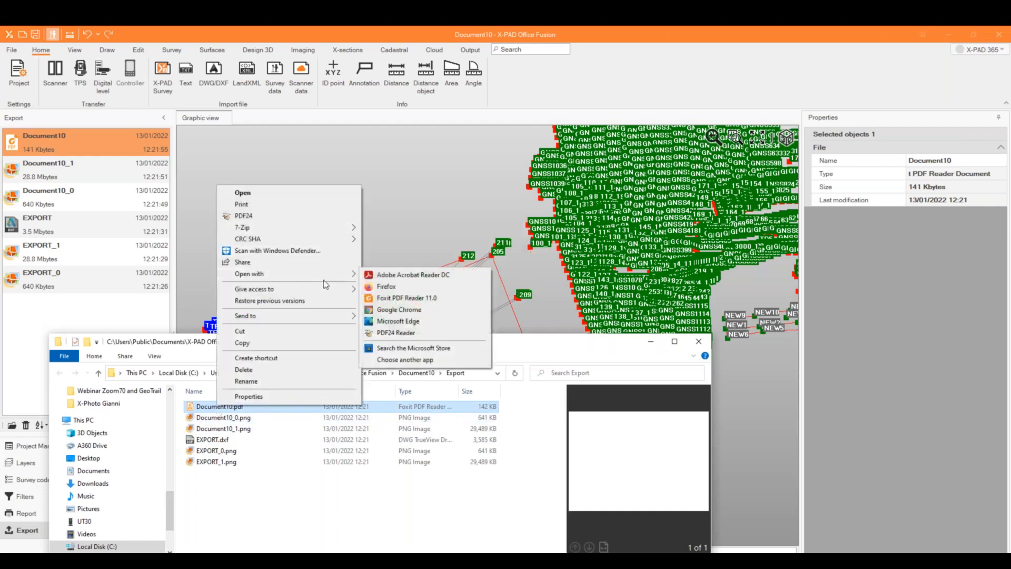
left_click(381, 276)
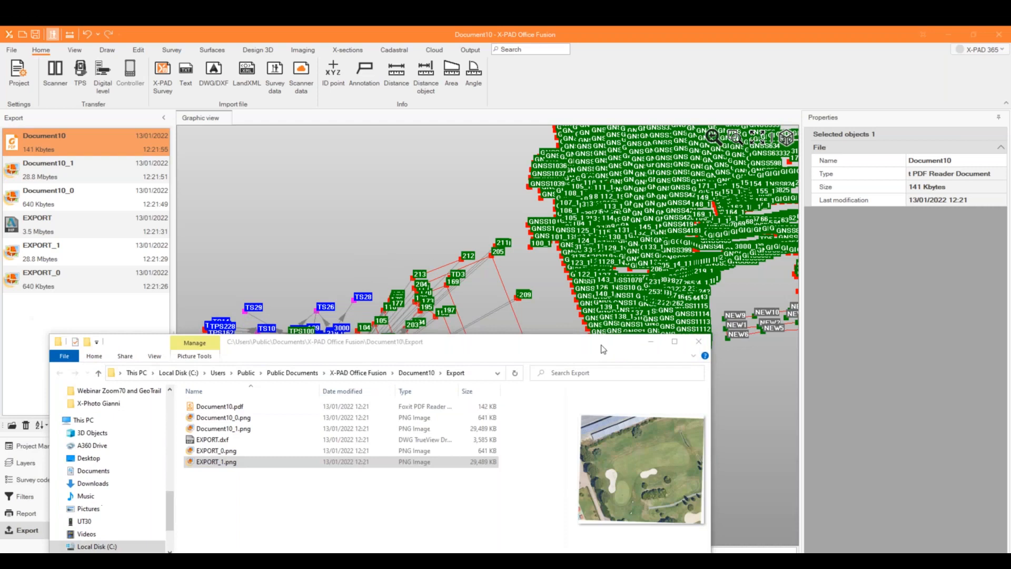
left_click(603, 349)
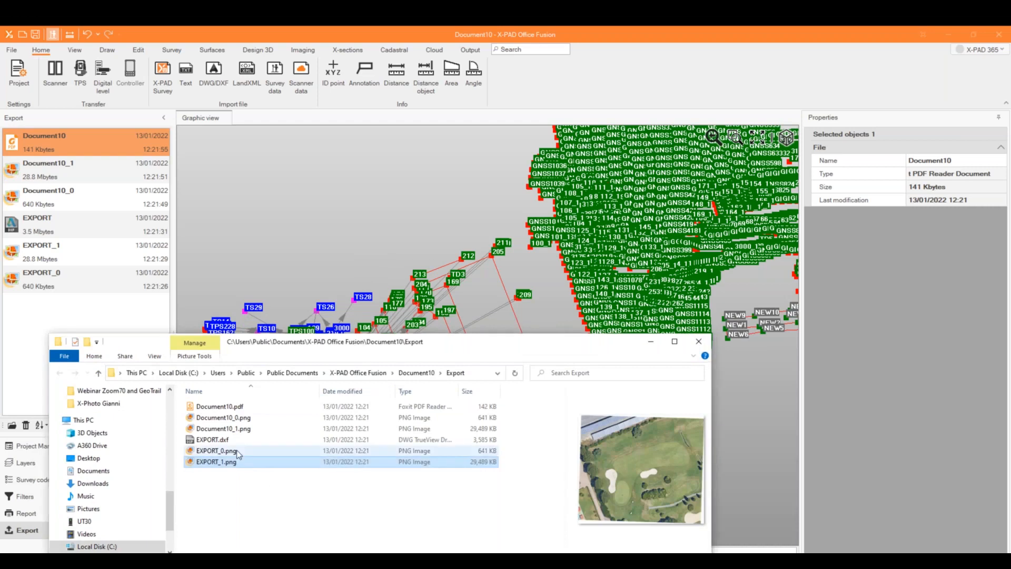
left_click(236, 450)
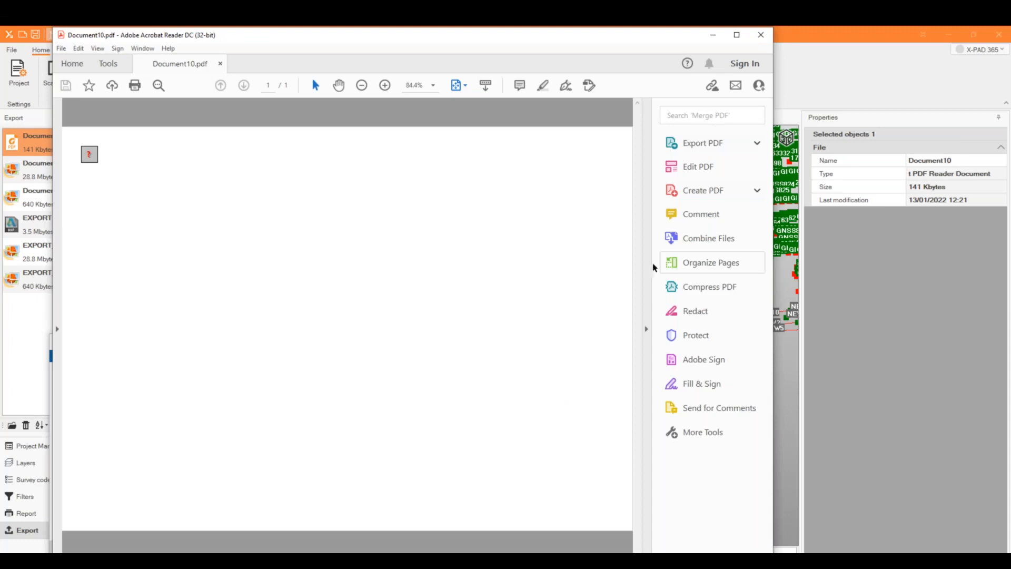
Step: Always trust Document10.pdf to enable its multimedia and 3D content, and collapse the tools pane
left_click(579, 108)
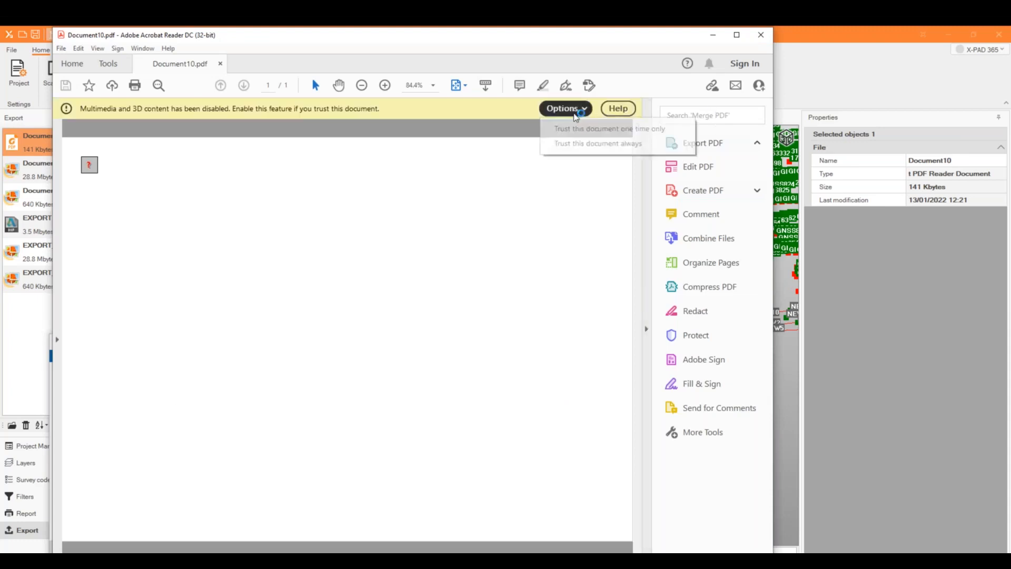
left_click(612, 145)
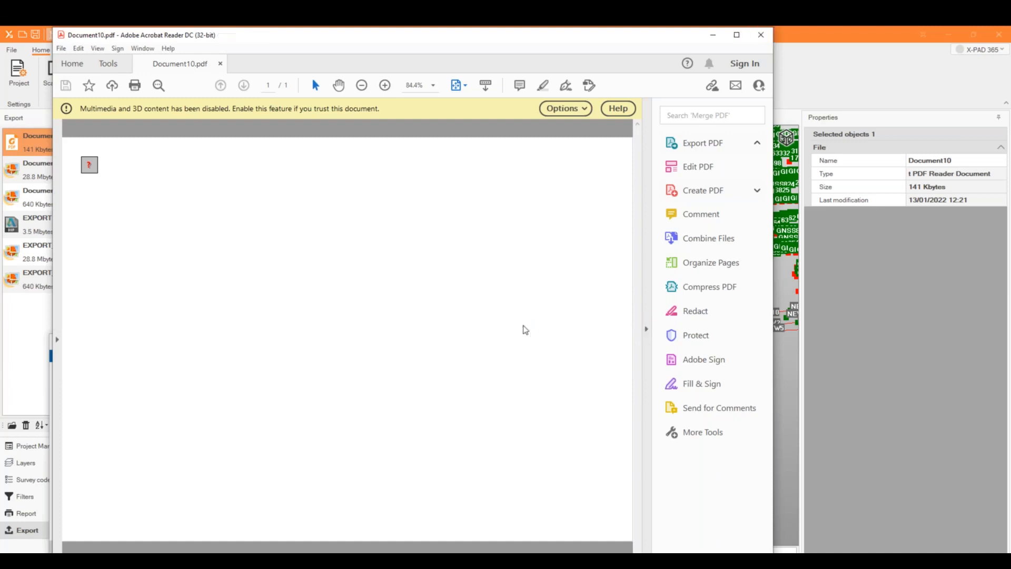
left_click(646, 328)
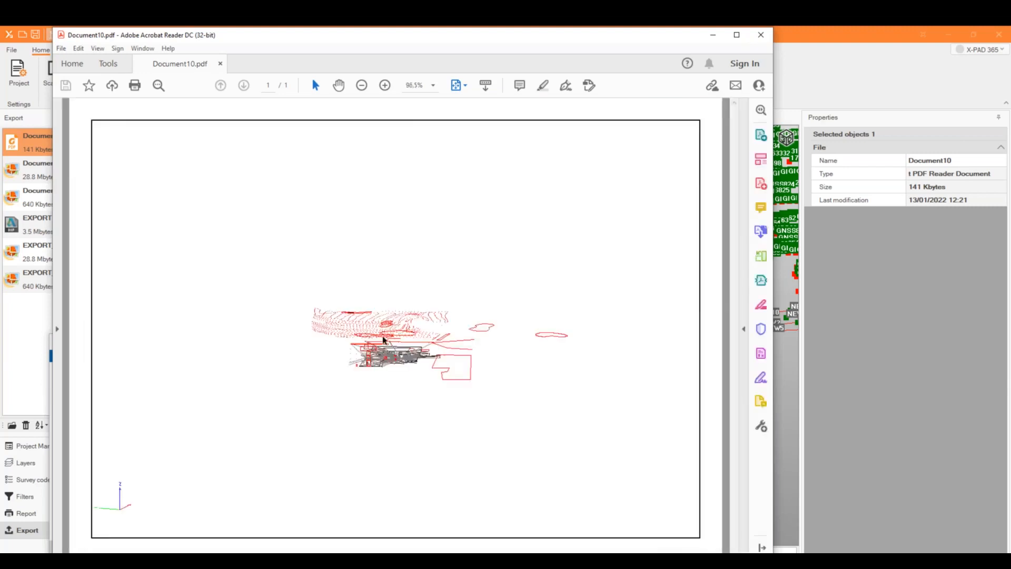
Step: Examine the 3D survey model in the PDF up close and switch its navigation tool to Fly
scroll(409, 361, "up", 5)
scroll(399, 343, "down", 5)
scroll(399, 342, "up", 4)
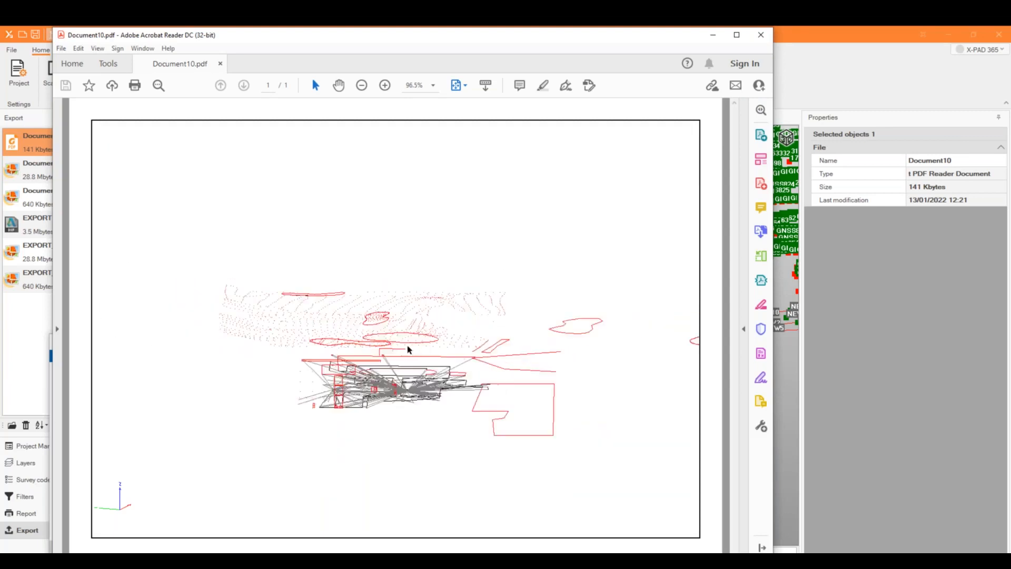
scroll(409, 349, "up", 2)
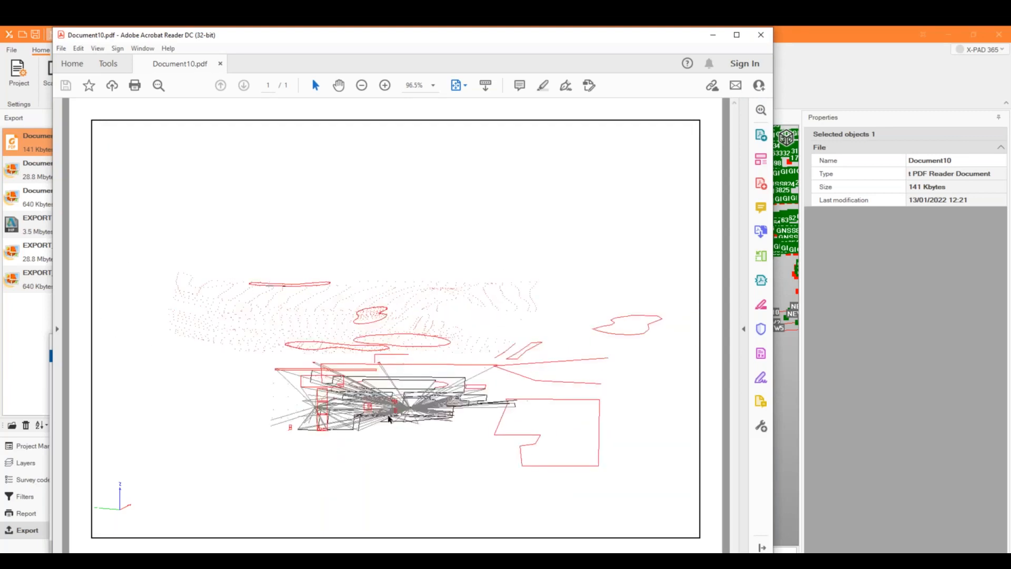
scroll(398, 394, "down", 2)
scroll(398, 394, "up", 2)
right_click(517, 298)
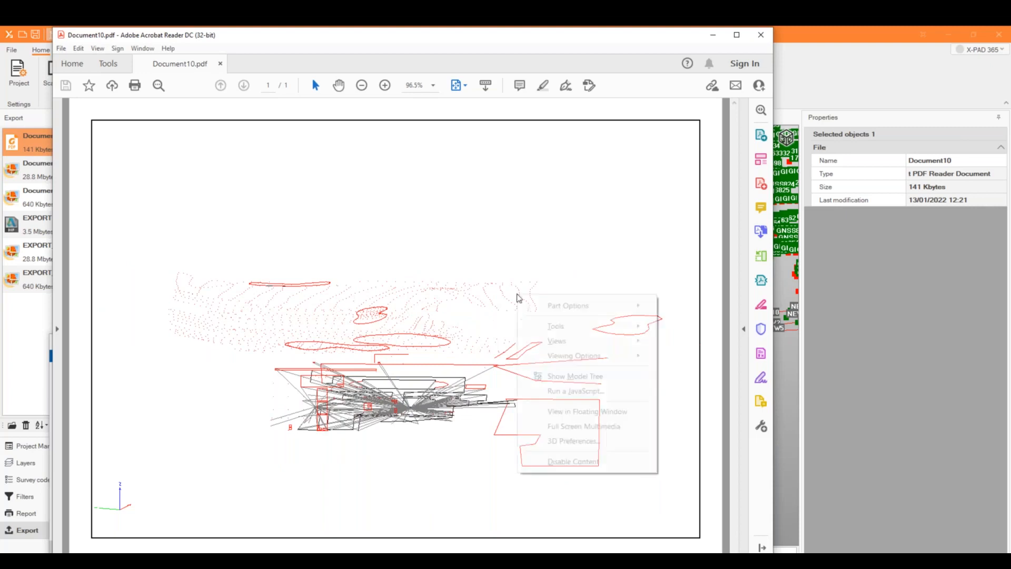
mouse_move(569, 329)
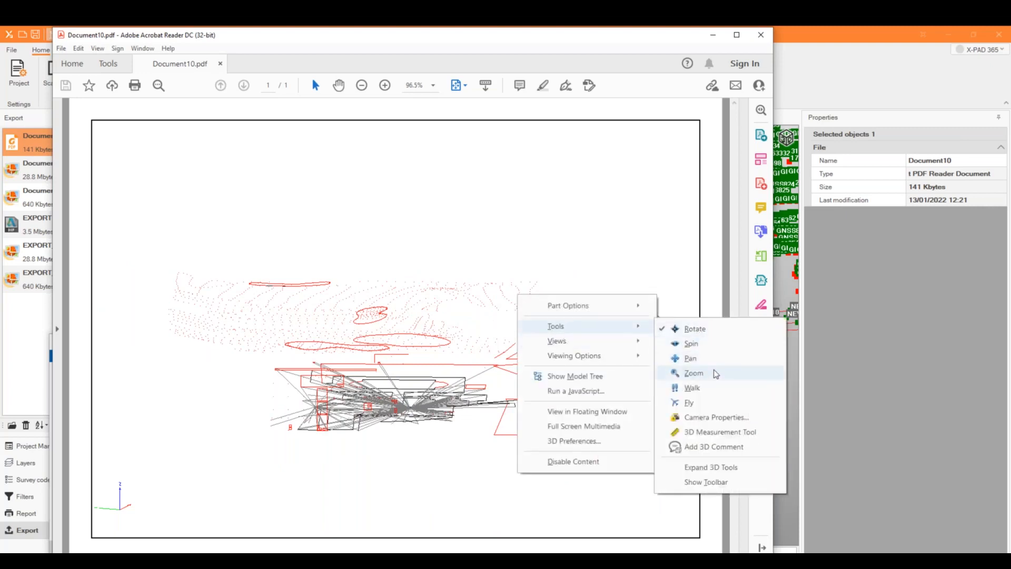
left_click(709, 402)
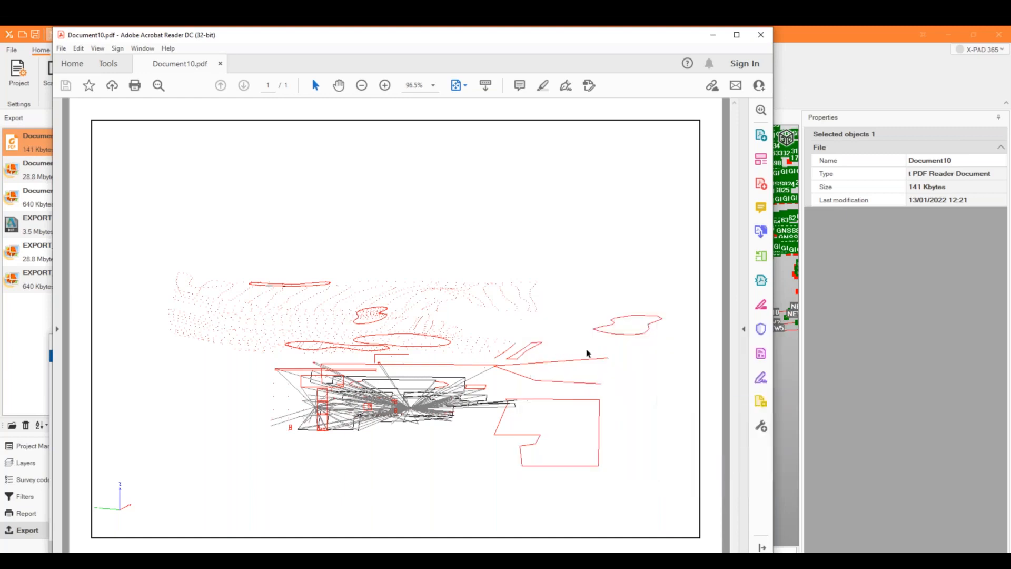
Step: Fly around the survey model, review the available views and 3D tools, and close the PDF
left_click_drag(528, 342, 334, 352)
scroll(501, 332, "up", 3)
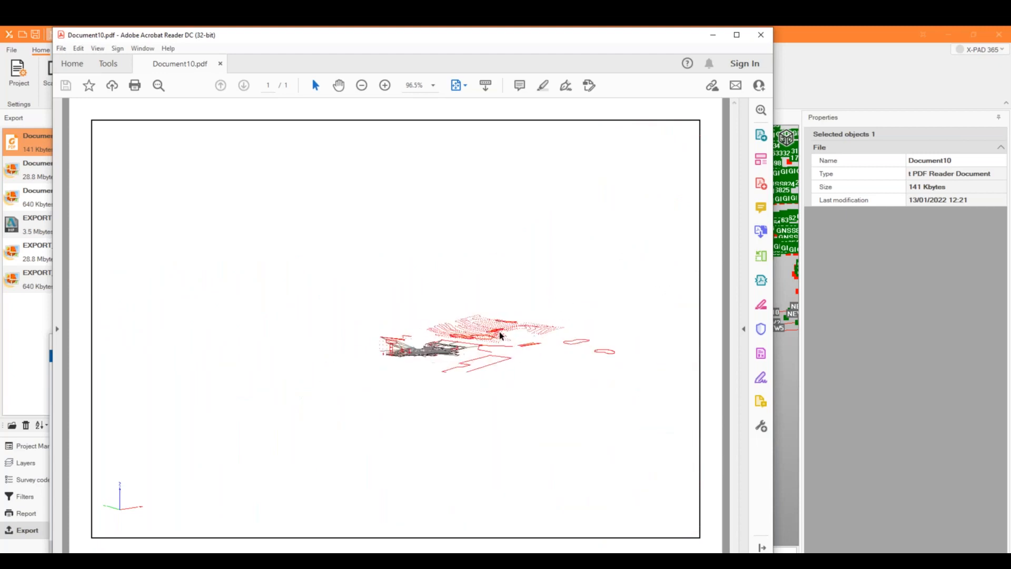
scroll(596, 335, "up", 4)
left_click_drag(491, 353, 302, 334)
mouse_move(520, 385)
left_mouse_down()
mouse_move(612, 387)
mouse_move(513, 388)
left_mouse_up()
right_click(475, 332)
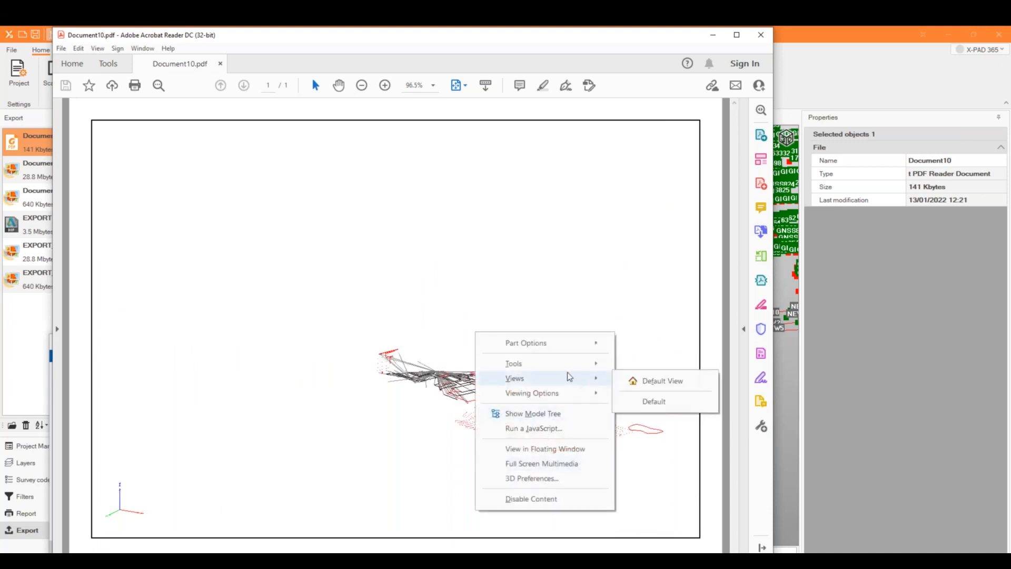
mouse_move(575, 371)
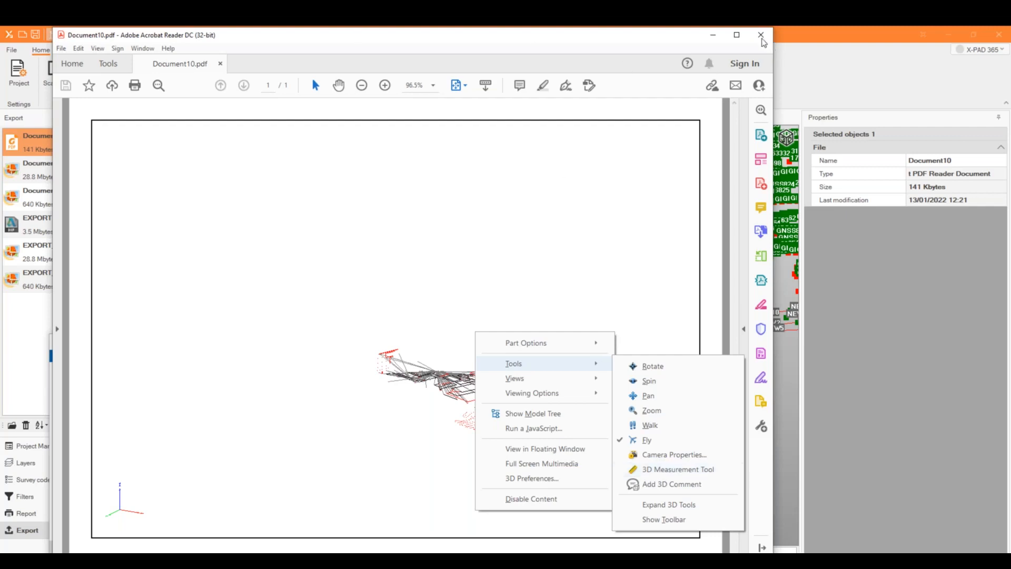
left_click(761, 39)
left_click(798, 52)
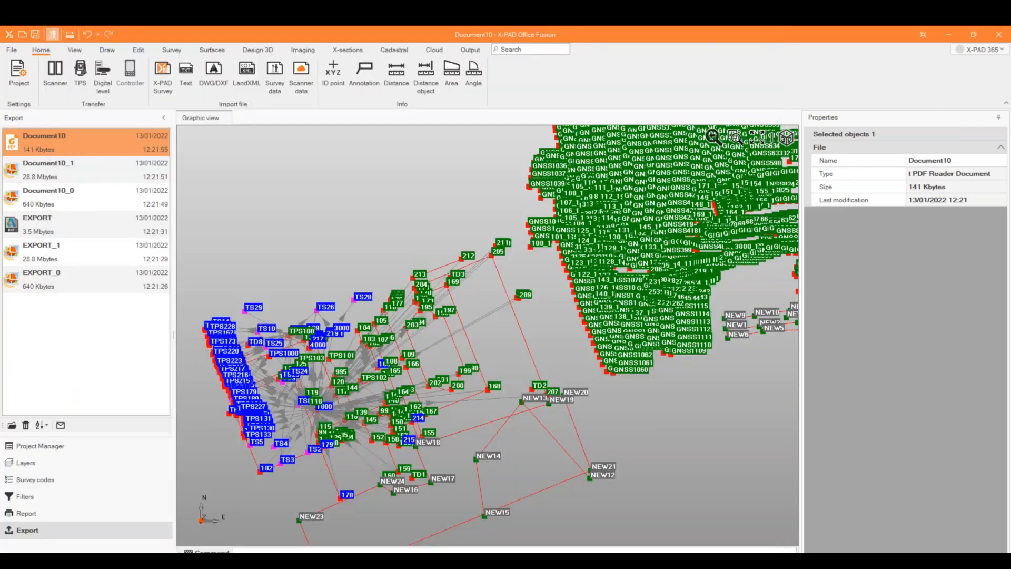
key("alt+Tab")
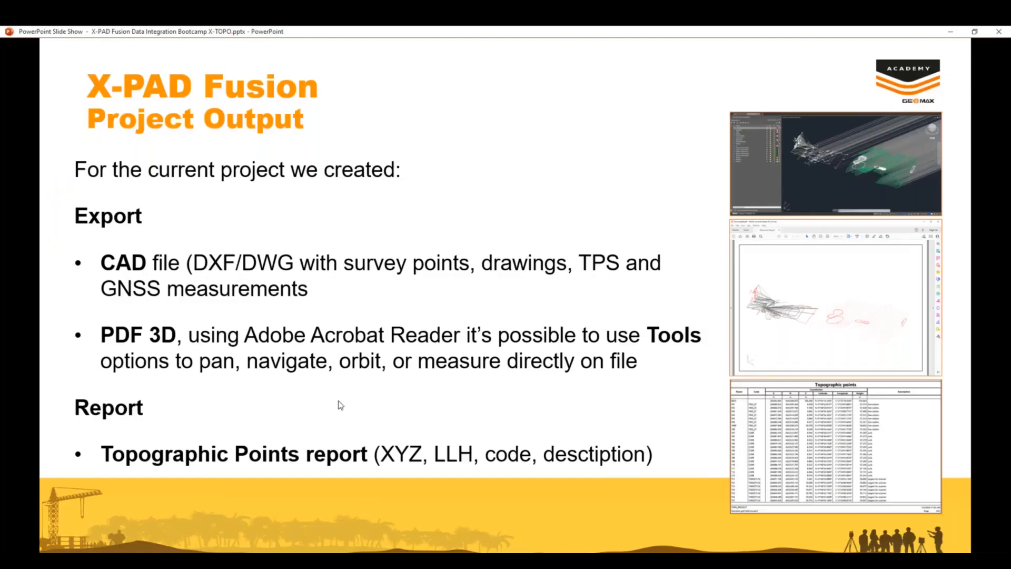
scroll(338, 405, "up", 1)
scroll(338, 402, "down", 1)
scroll(239, 176, "down", 2)
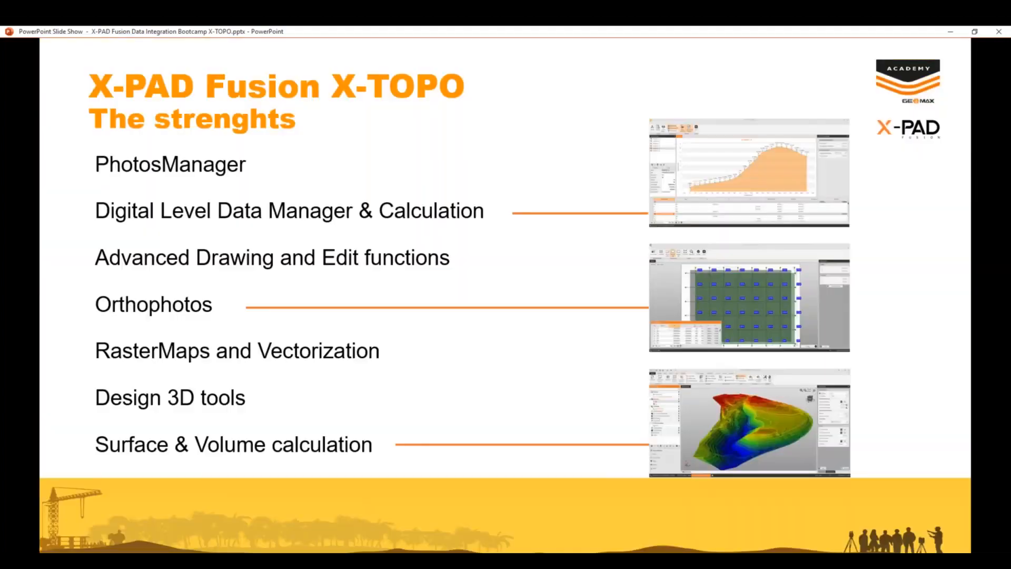